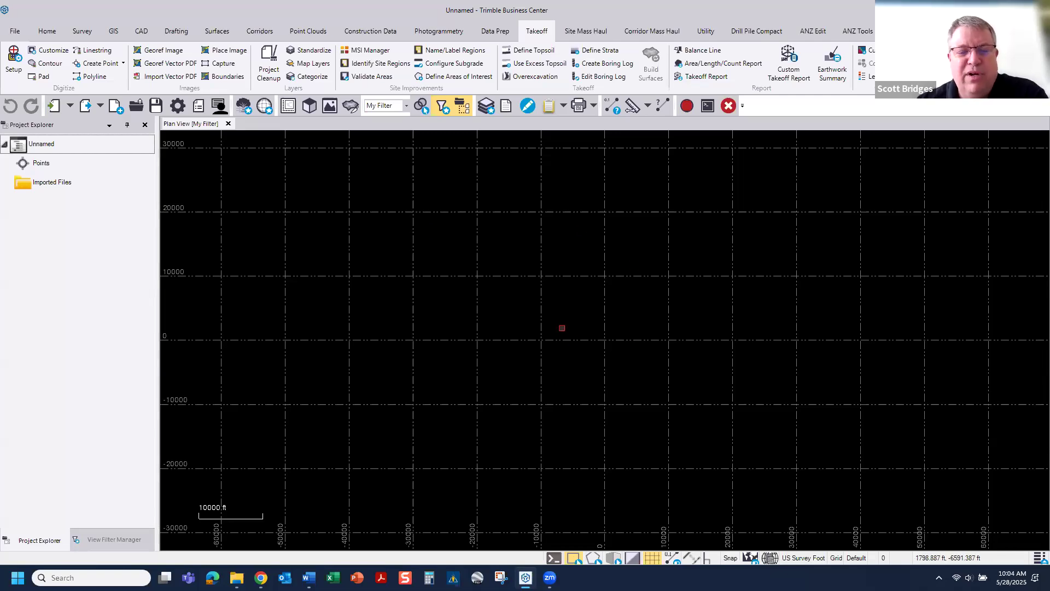
# - Create a new project from the local US Survey Foot template, with a white plan view background and the grid lines hidden
pyautogui.click(15, 32)
pyautogui.click(27, 50)
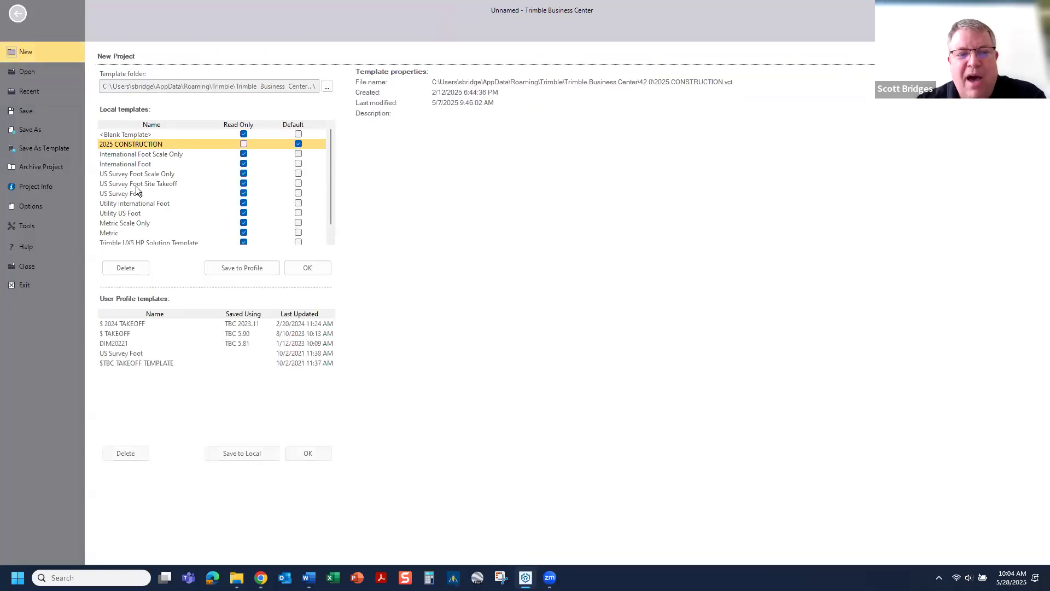
pyautogui.scroll(-1, 137, 190)
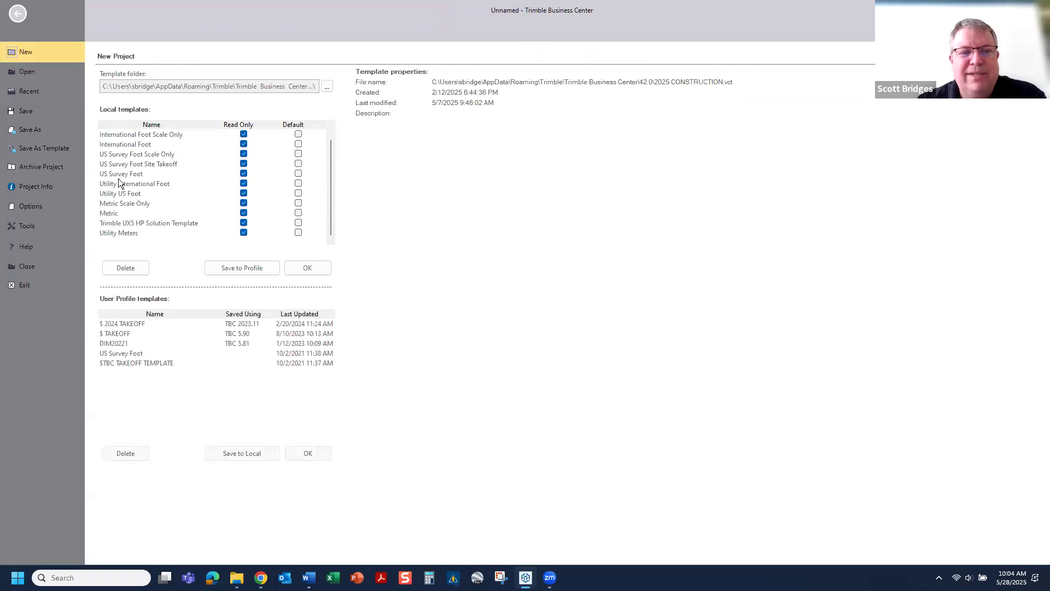
pyautogui.click(116, 174)
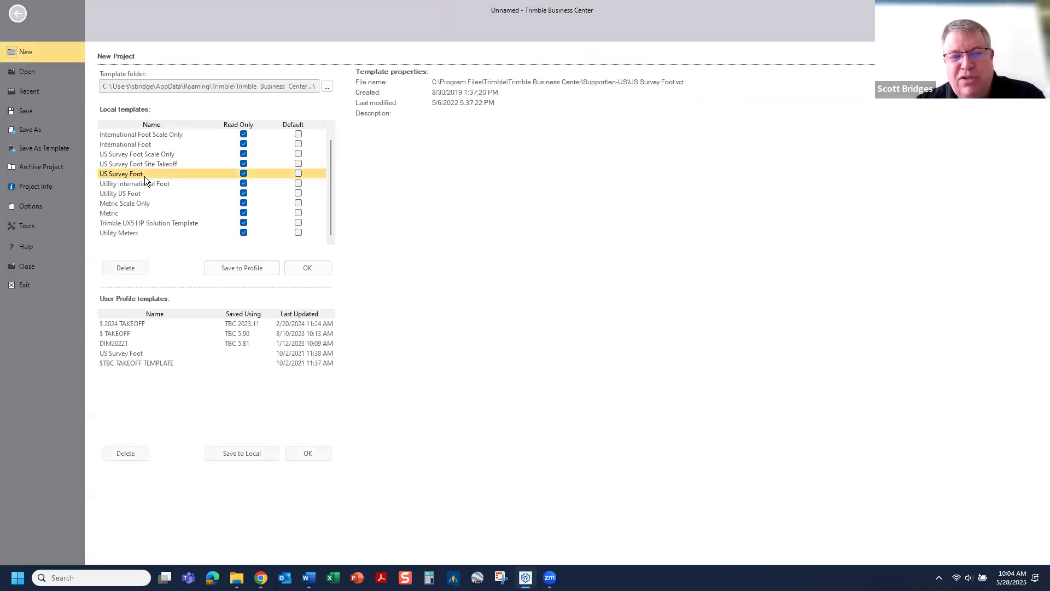
pyautogui.click(307, 268)
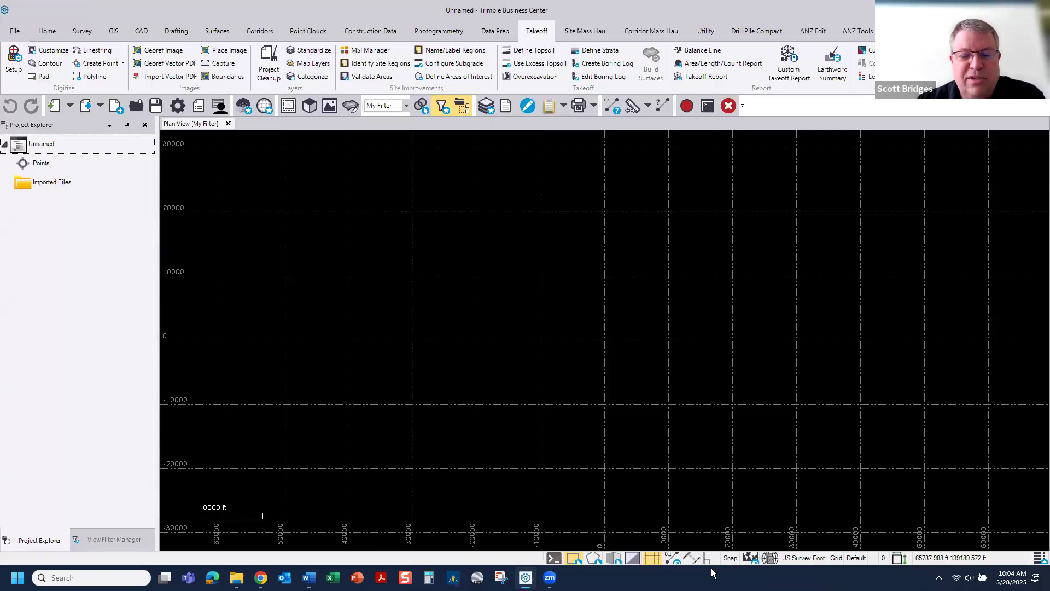
pyautogui.click(633, 558)
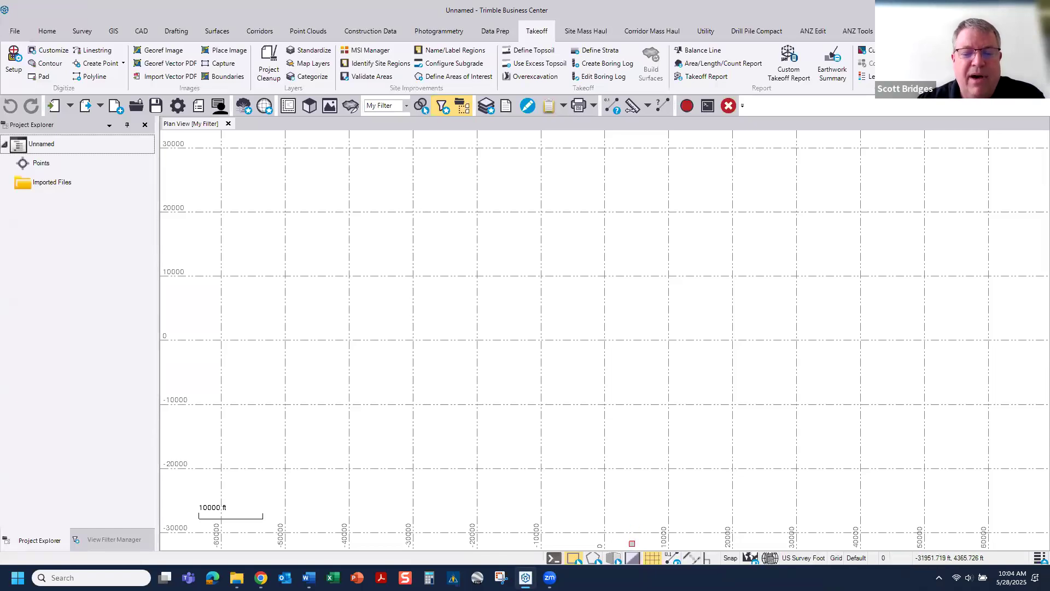
pyautogui.click(652, 558)
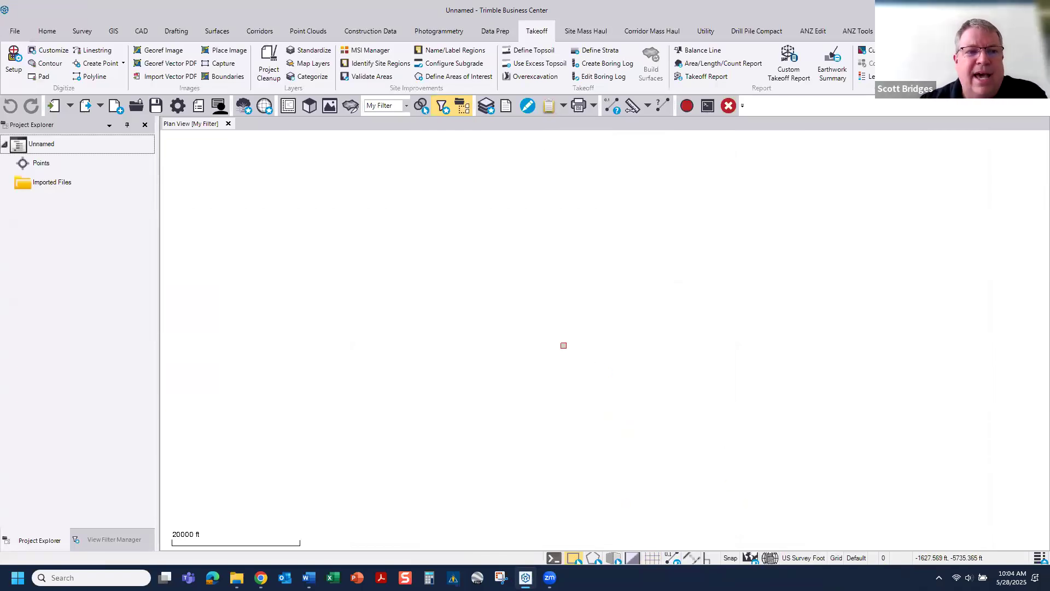
# - Create another new project from the US Survey Foot template
pyautogui.click(14, 33)
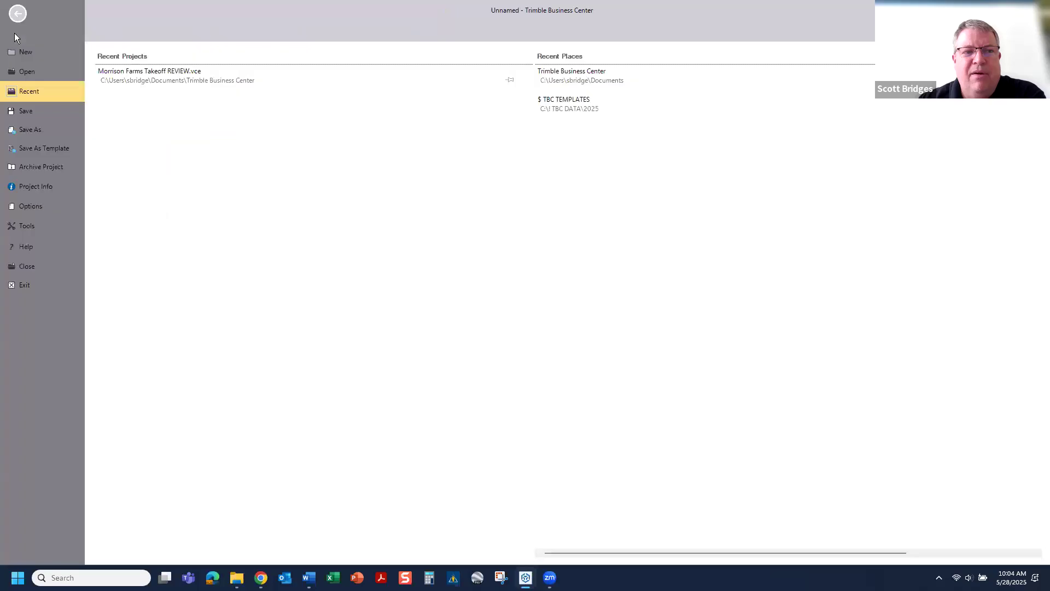
pyautogui.click(21, 55)
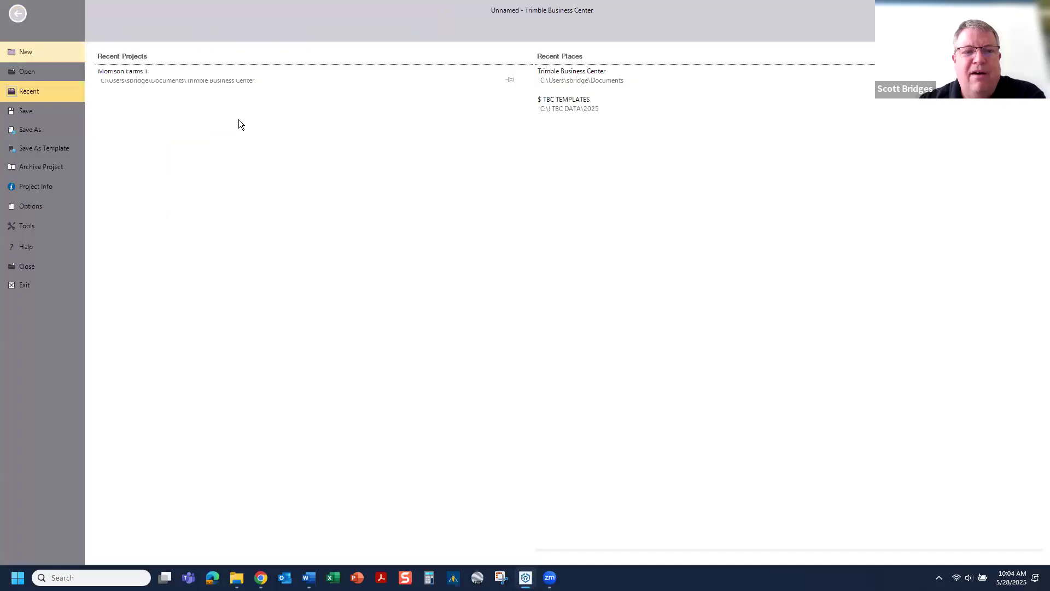
pyautogui.scroll(-1, 134, 210)
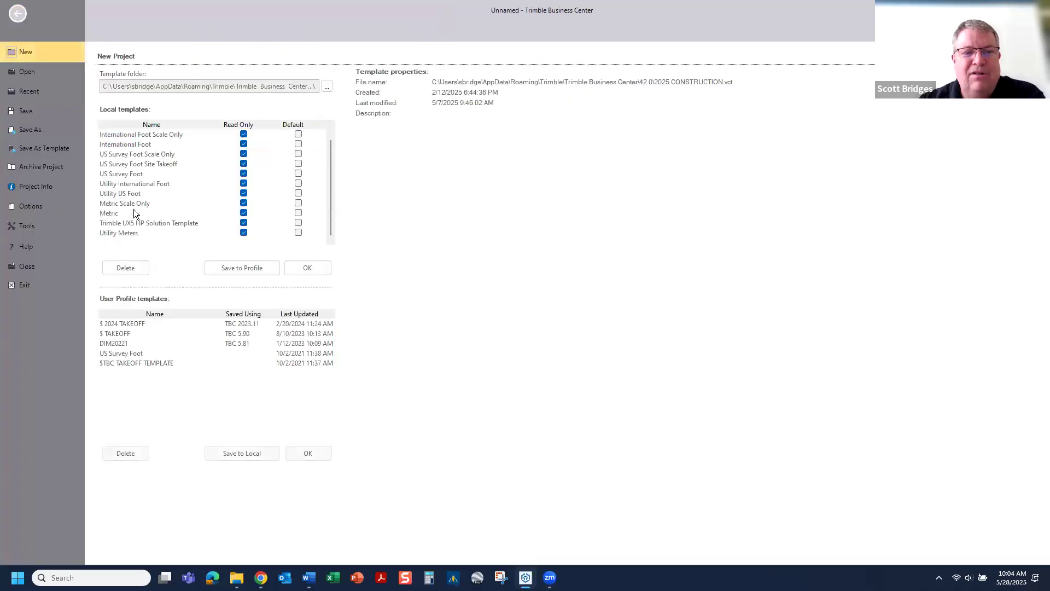
pyautogui.click(126, 174)
pyautogui.click(298, 265)
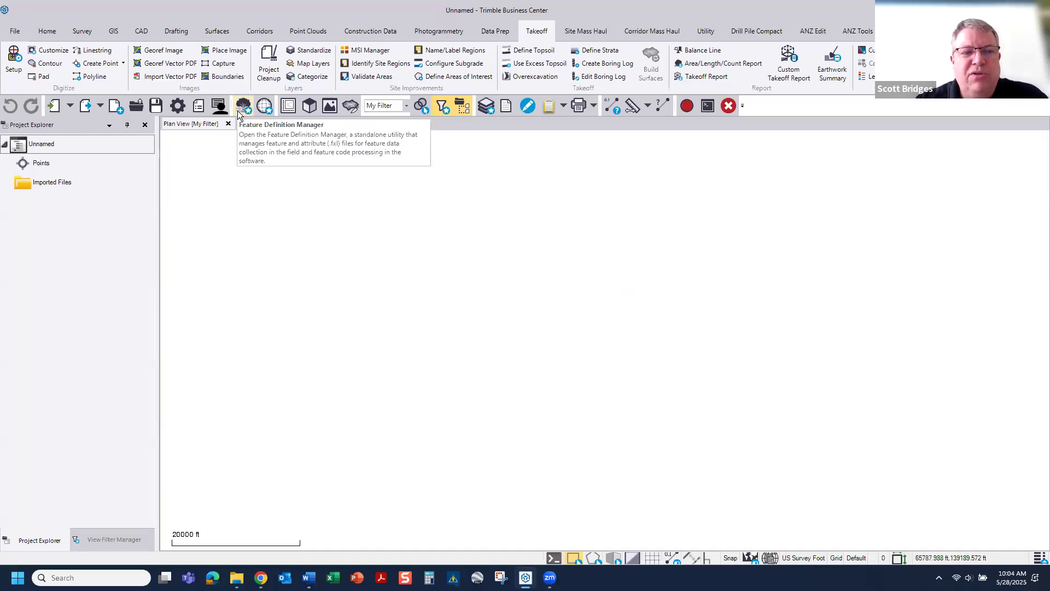
# - Import FIREHOUSE.pdf from the TRIMBLE POWER HOUR folder with the DPI set to 300
pyautogui.click(50, 109)
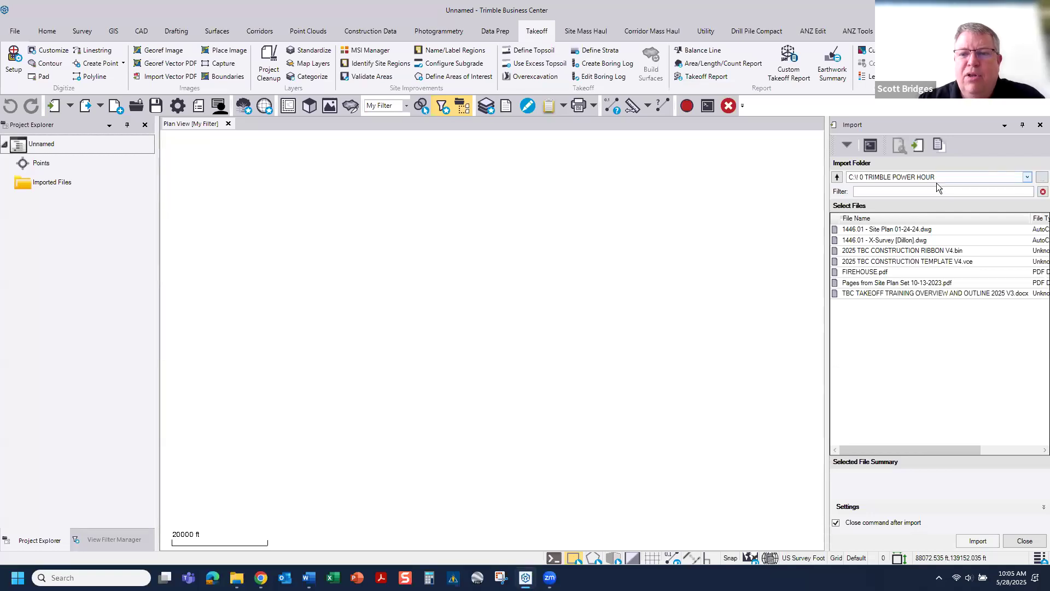
pyautogui.click(880, 273)
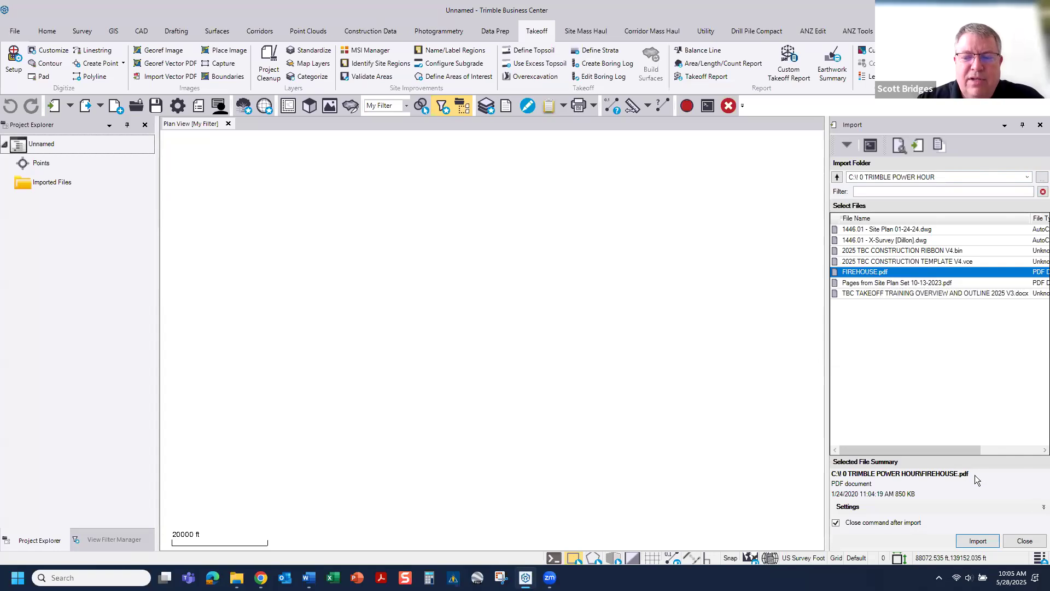
pyautogui.click(1041, 508)
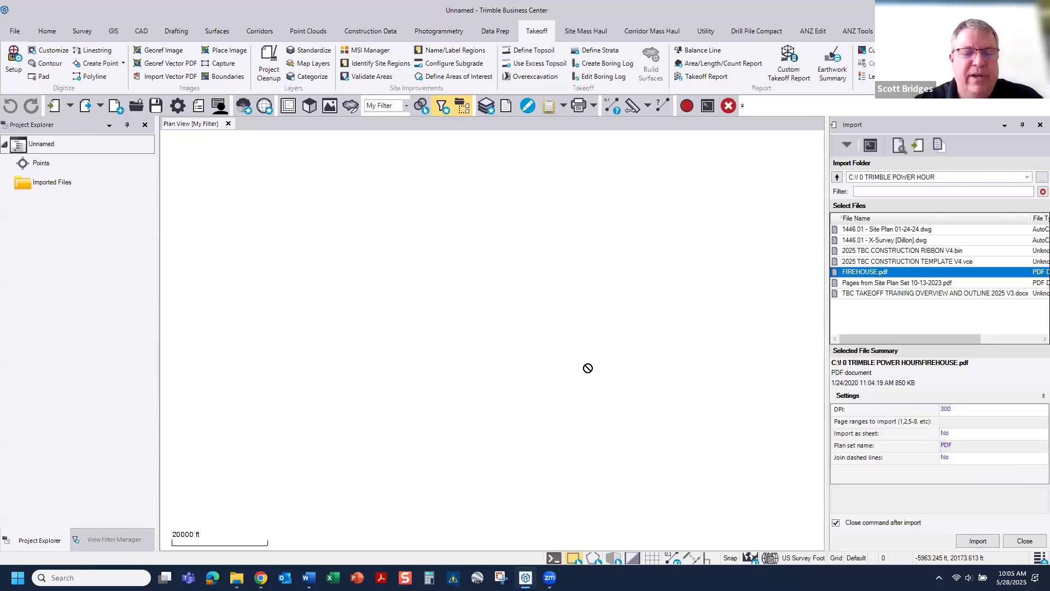
pyautogui.click(964, 412)
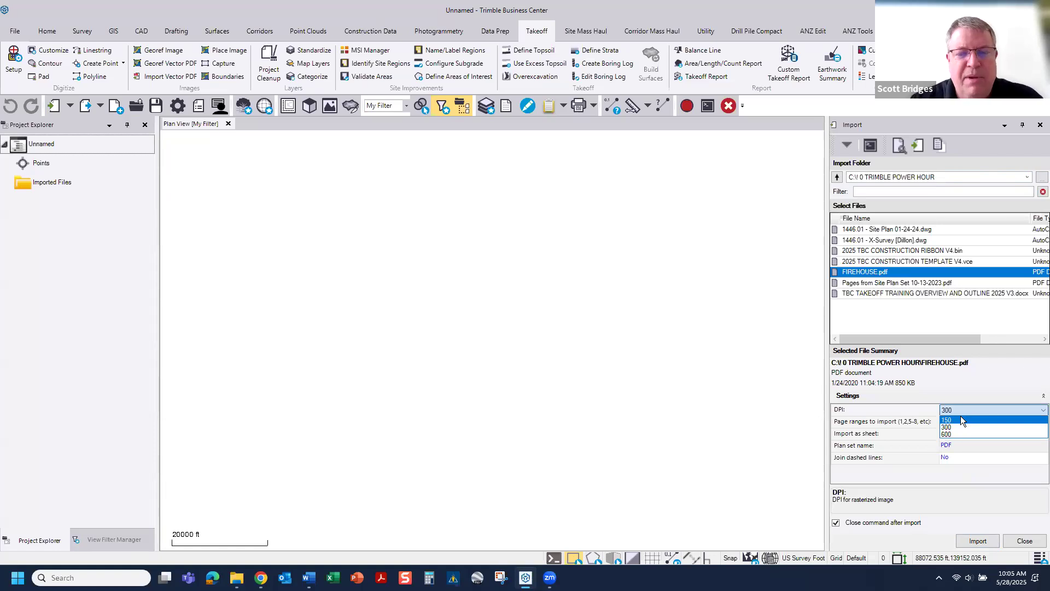
pyautogui.click(958, 426)
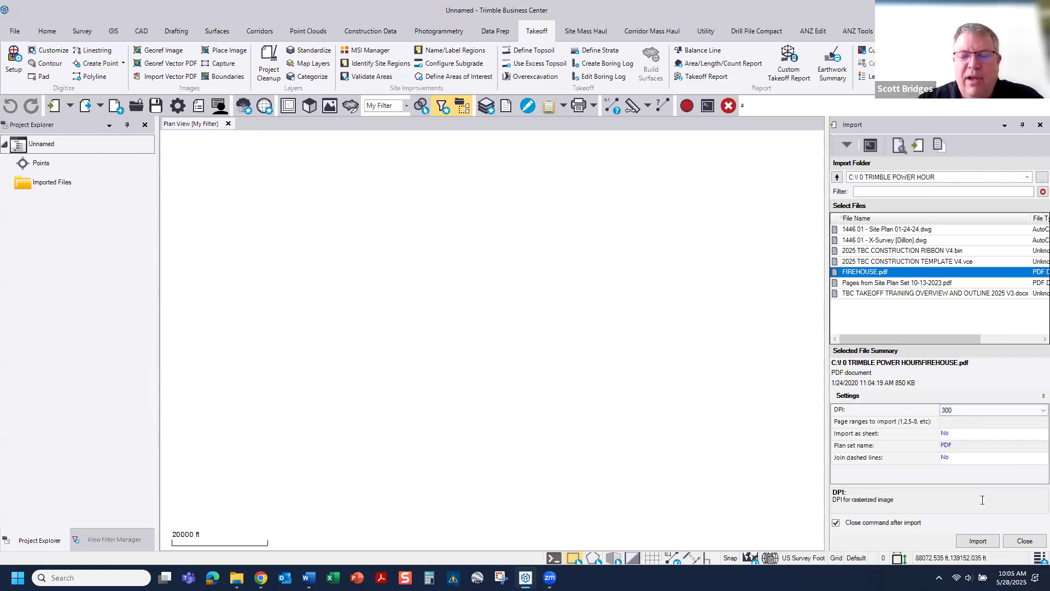
pyautogui.click(978, 541)
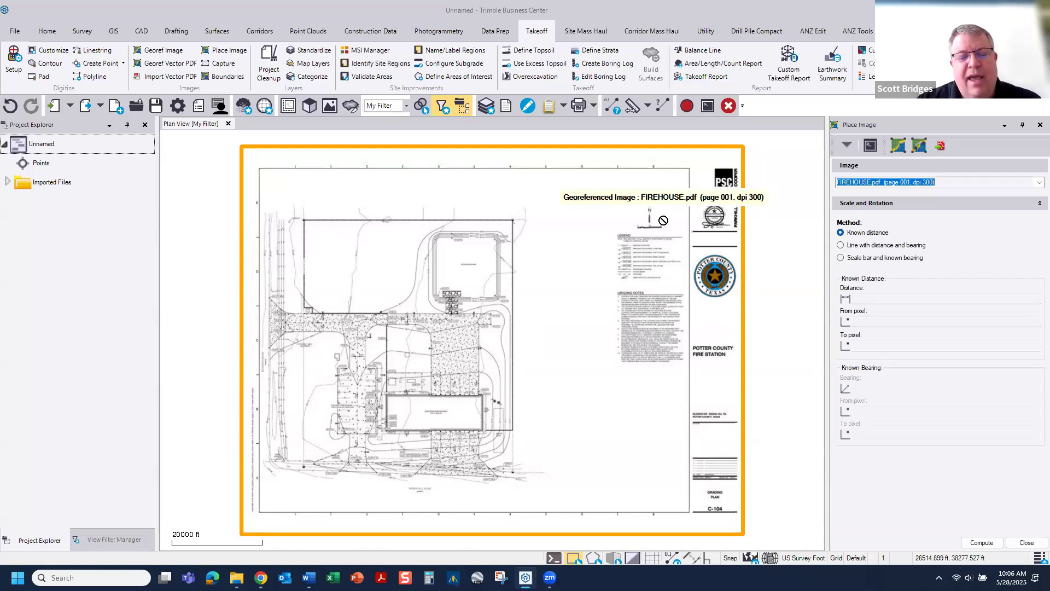
# - Switch to the takeoff training outline in Word and review the Day 1 topics from basics and setup through creating surfaces, volumes and reports
pyautogui.moveTo(309, 578)
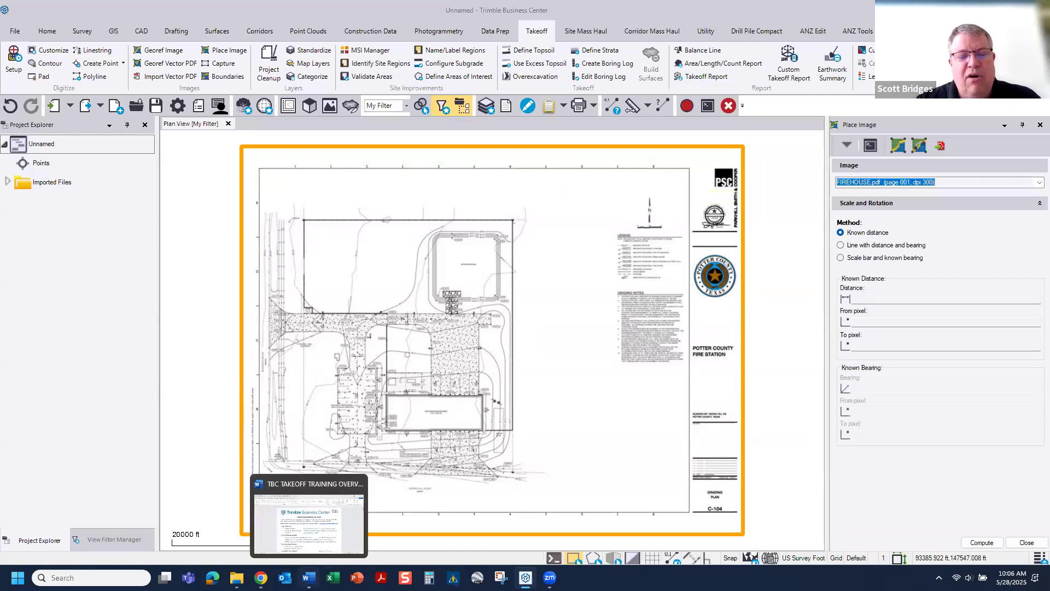
pyautogui.click(316, 549)
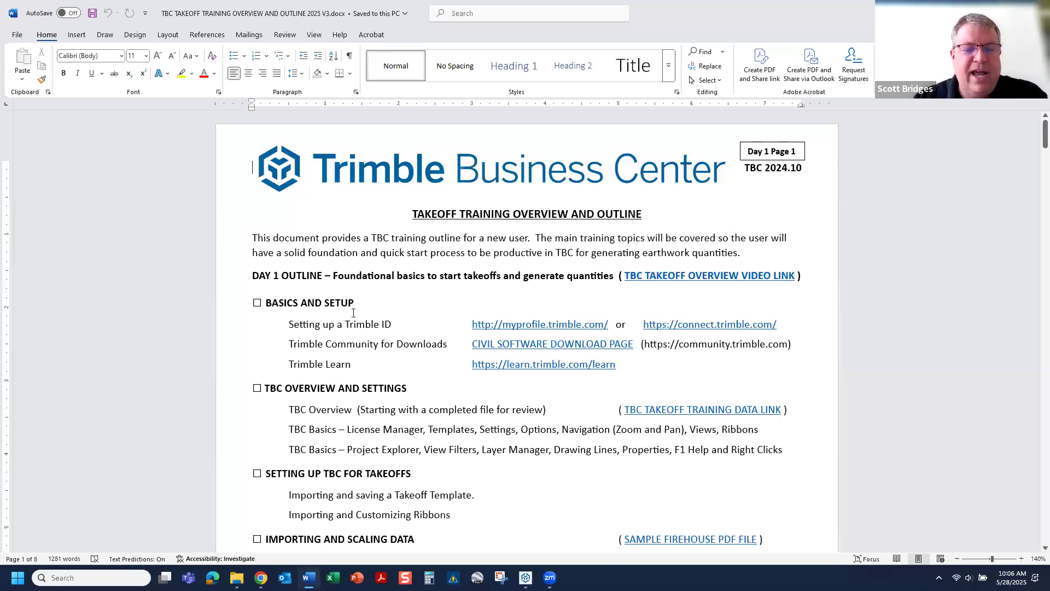
pyautogui.scroll(-3, 354, 313)
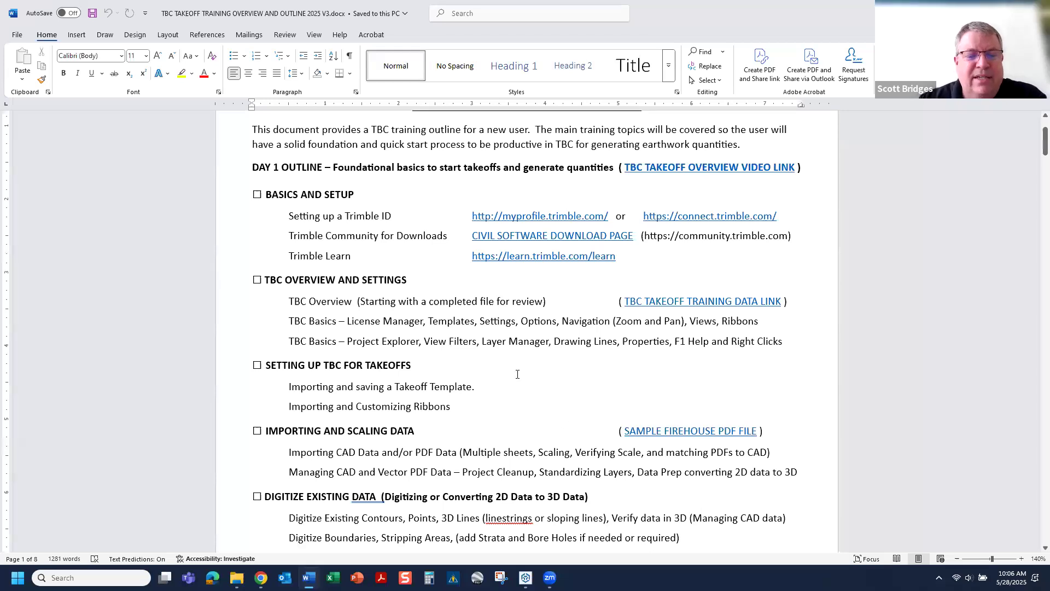
pyautogui.scroll(-8, 517, 375)
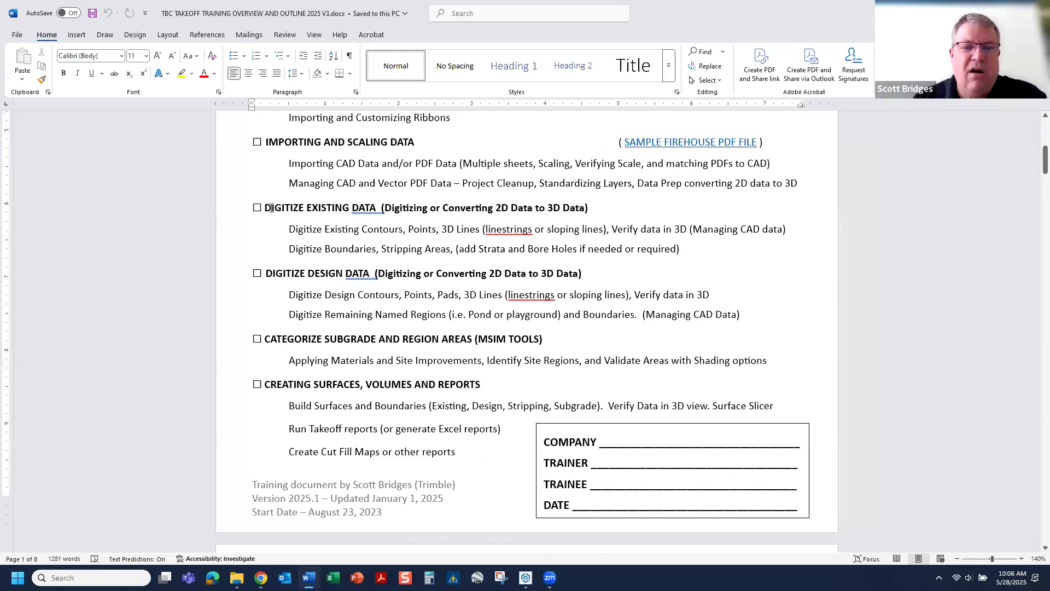
pyautogui.moveTo(255, 142); pyautogui.dragTo(481, 452)
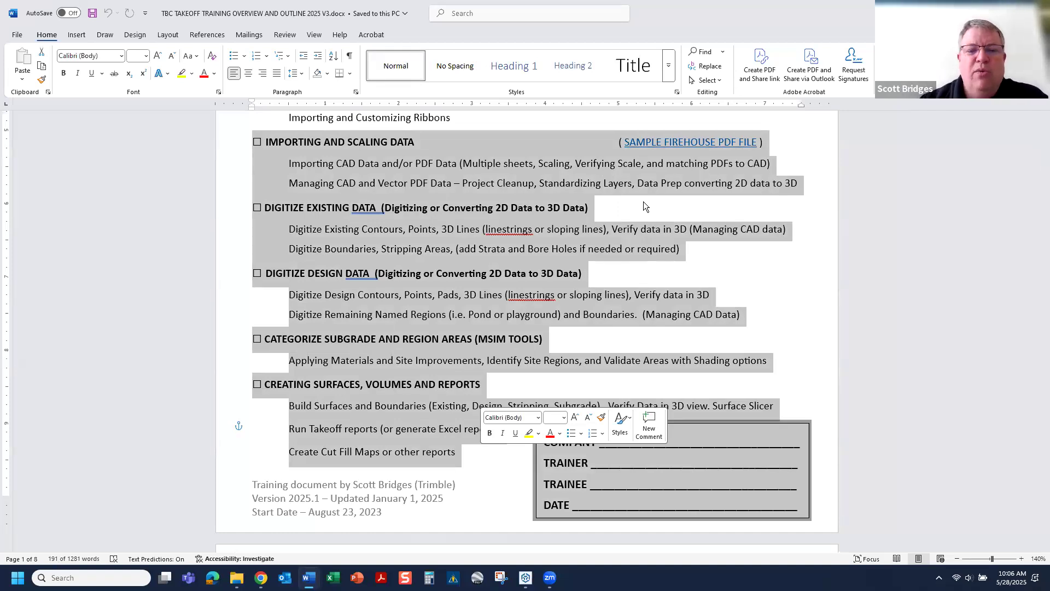
pyautogui.click(650, 267)
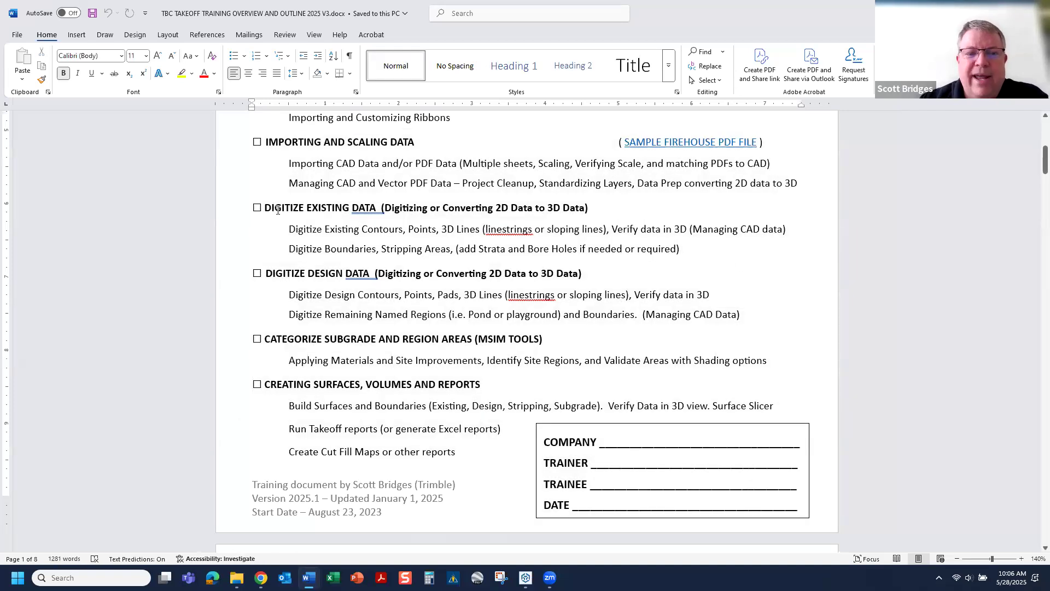
pyautogui.moveTo(267, 208); pyautogui.dragTo(759, 322)
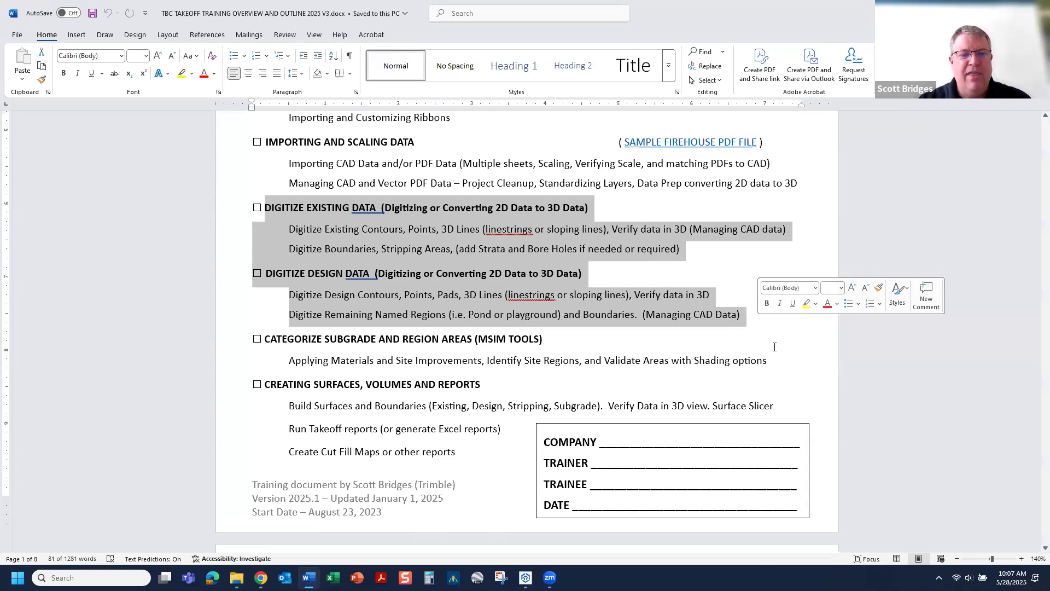
pyautogui.moveTo(261, 340); pyautogui.dragTo(796, 363)
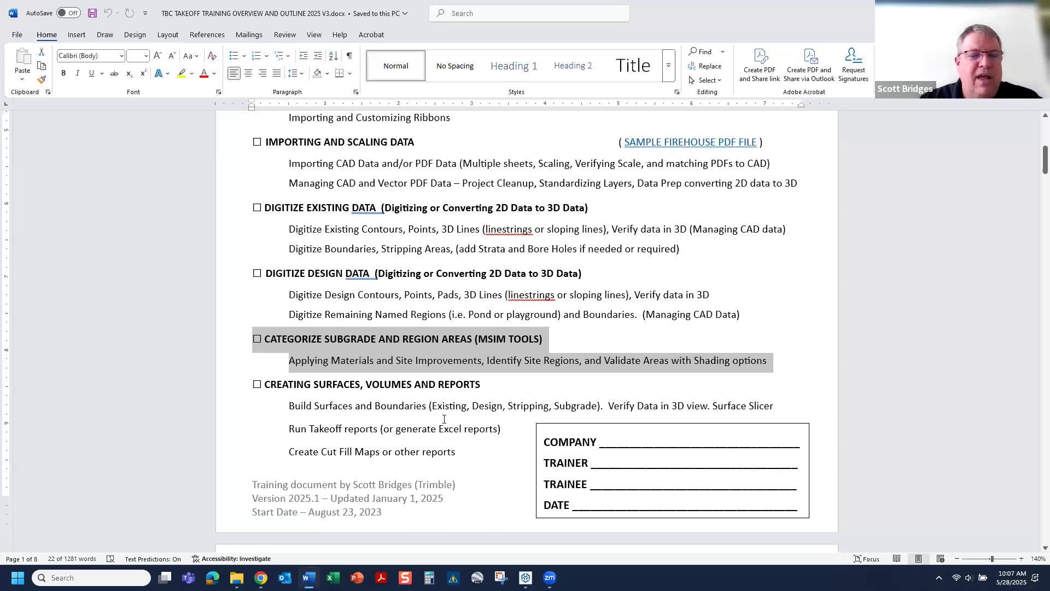
pyautogui.scroll(4, 444, 419)
pyautogui.scroll(3, 446, 414)
pyautogui.scroll(-3, 448, 417)
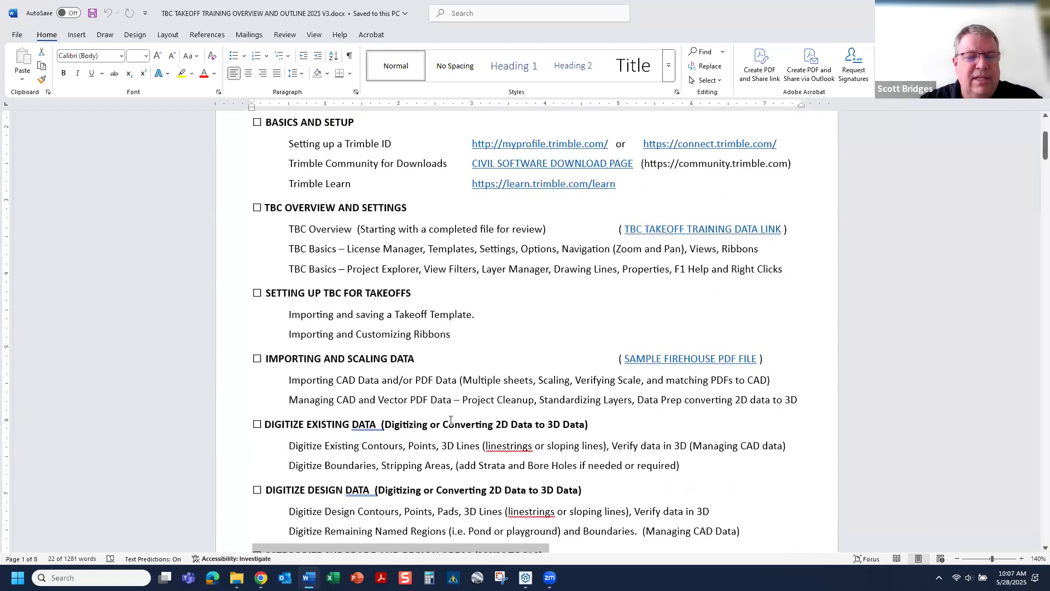
pyautogui.scroll(-3, 450, 419)
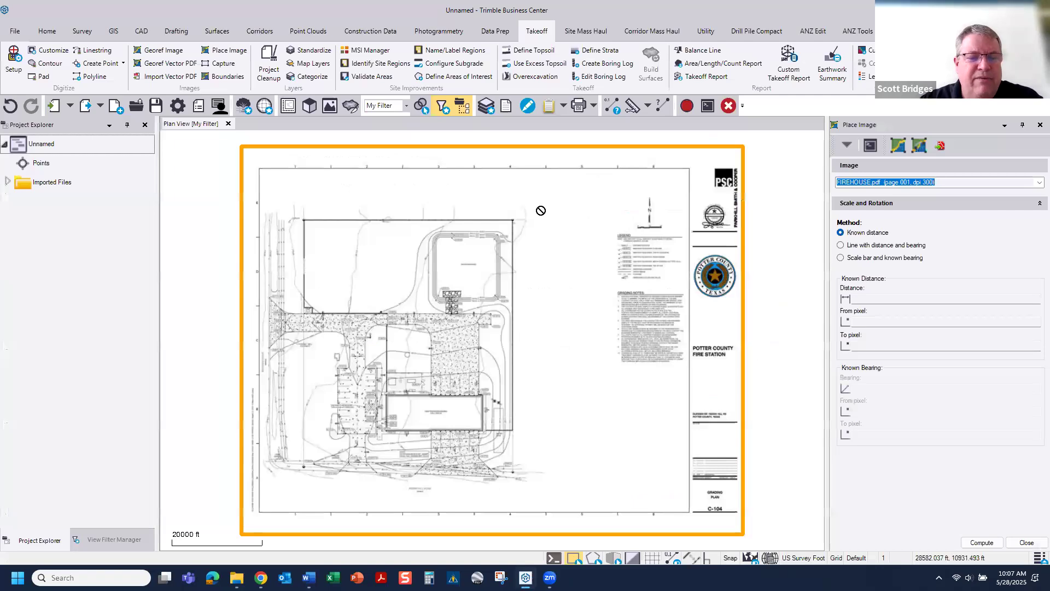
# - Scale the FIREHOUSE.pdf image by known distance, assigning 40 ft between the 0 and 40' ends of its scale bar
pyautogui.click(875, 298)
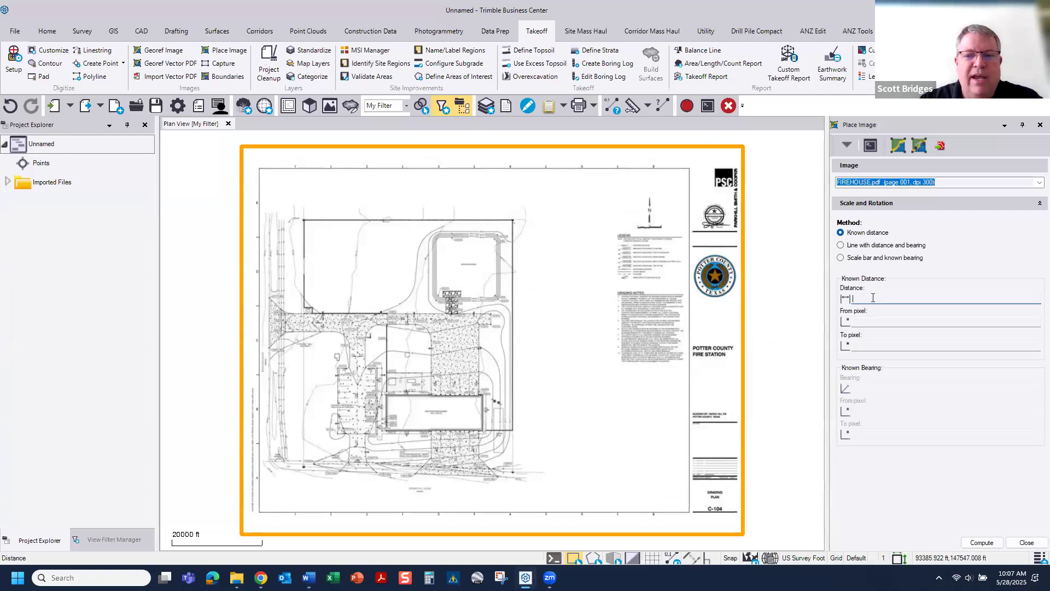
pyautogui.scroll(8, 671, 218)
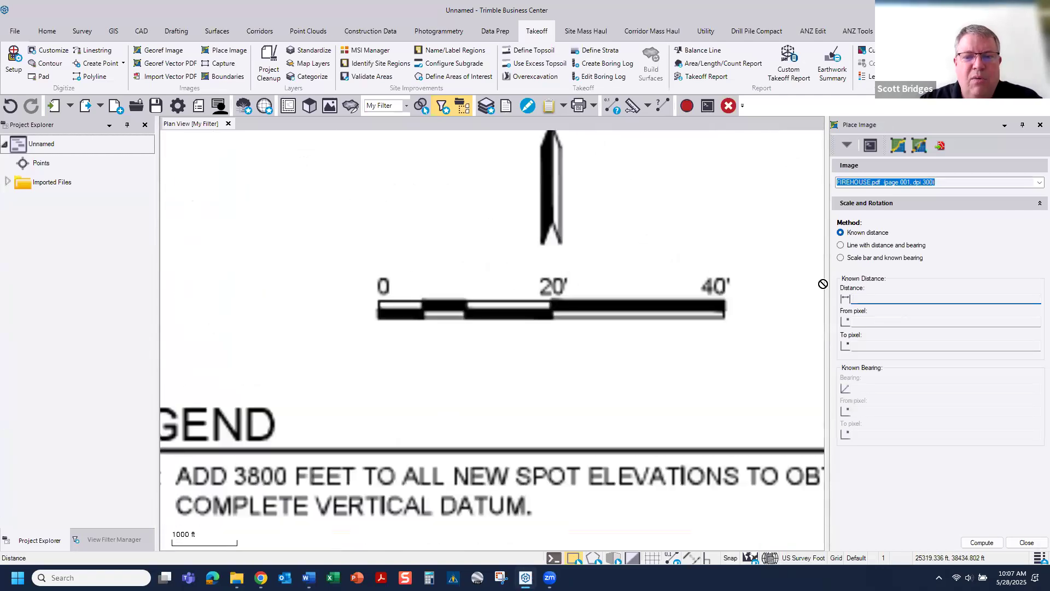
pyautogui.write('40')
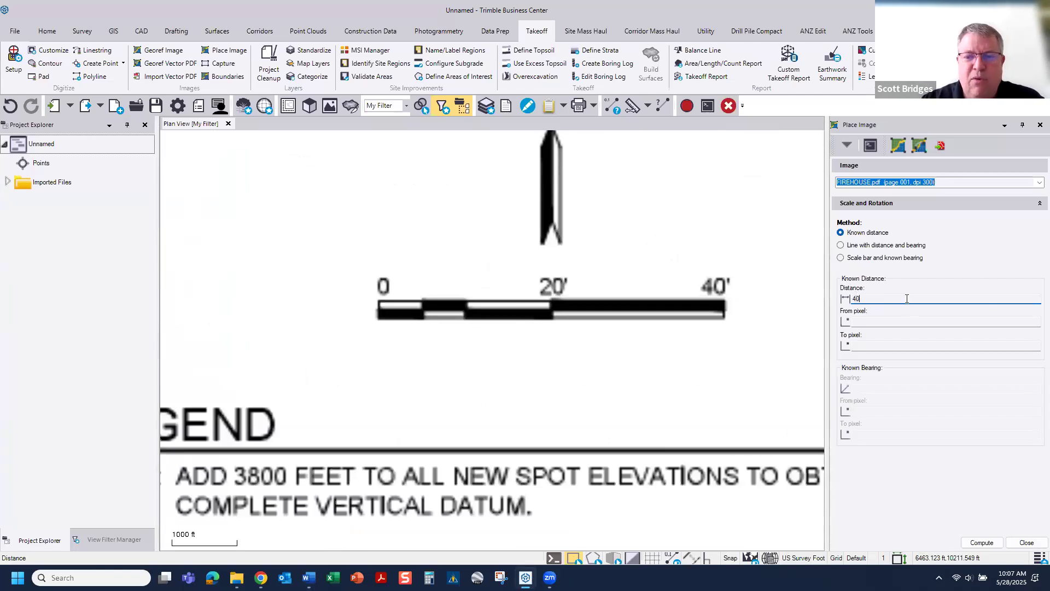
pyautogui.click(884, 324)
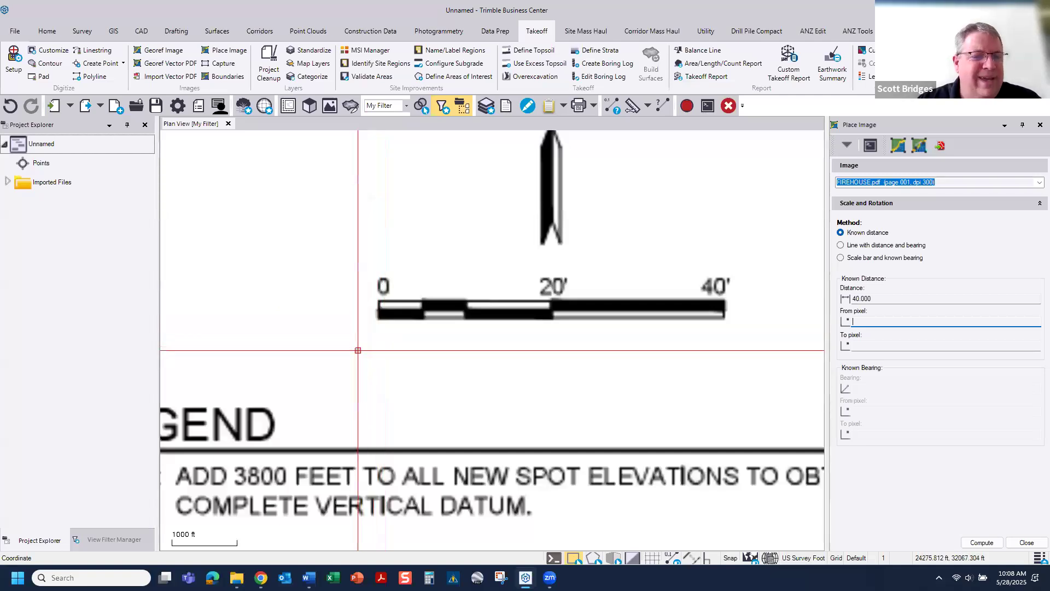
pyautogui.click(378, 317)
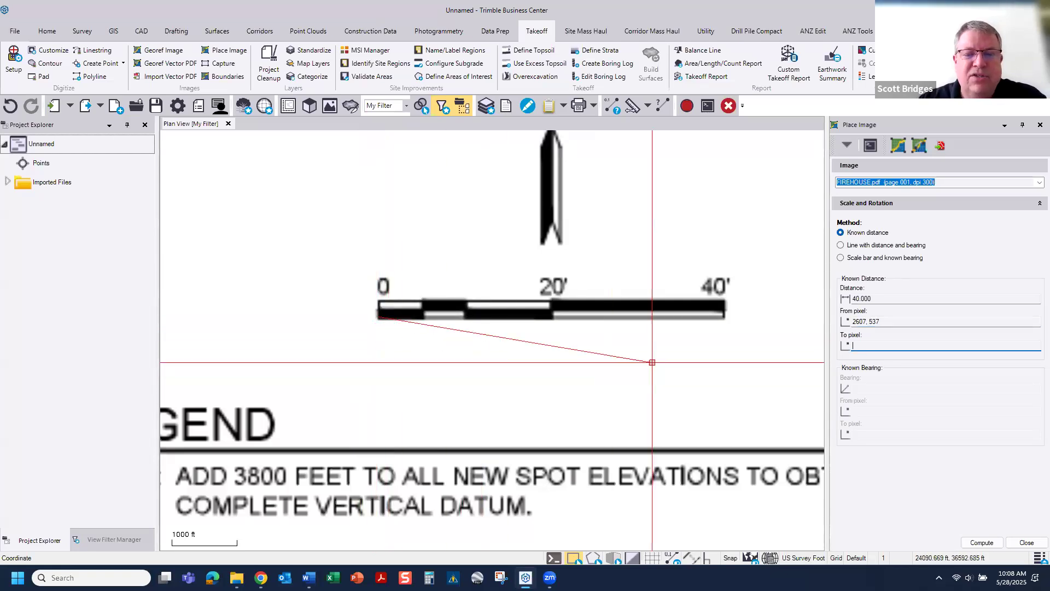
pyautogui.click(726, 317)
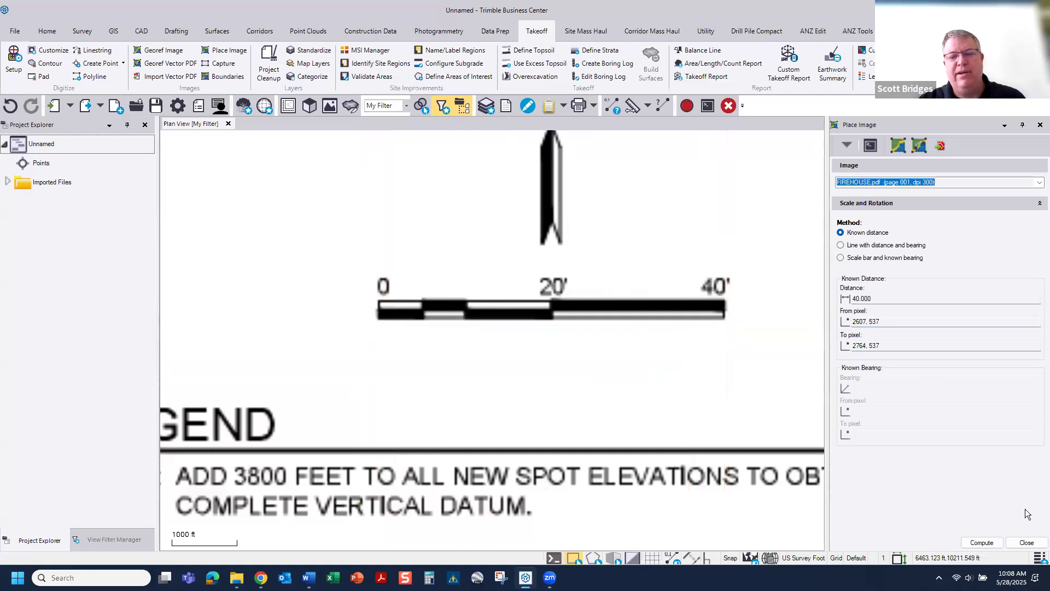
pyautogui.click(981, 542)
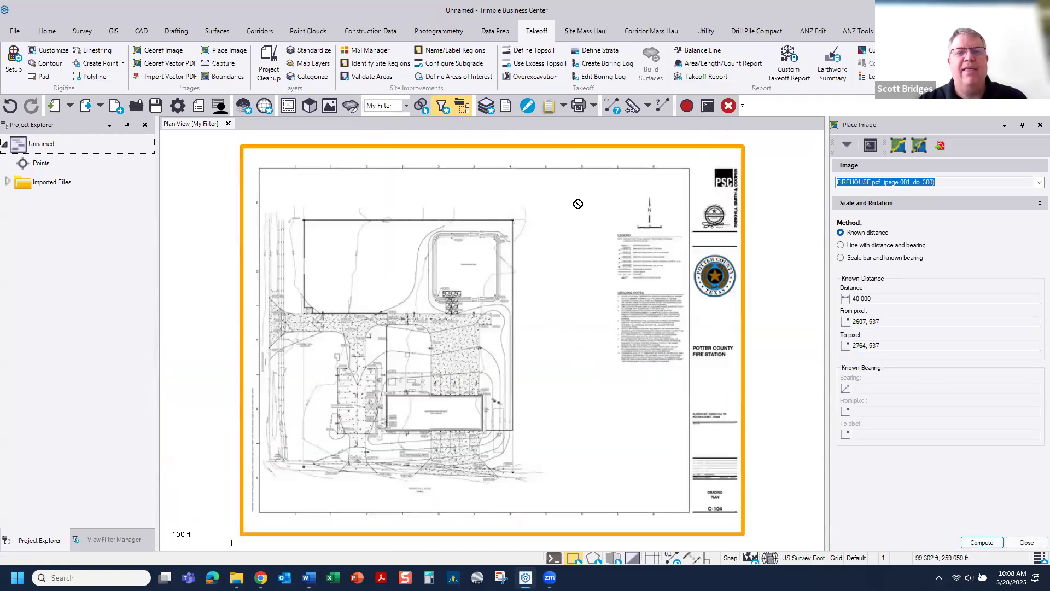
# - Measure the width of a parking stall west of the building between two neighbouring stripe ends to check the plan's scale
pyautogui.click(632, 107)
pyautogui.scroll(3, 323, 350)
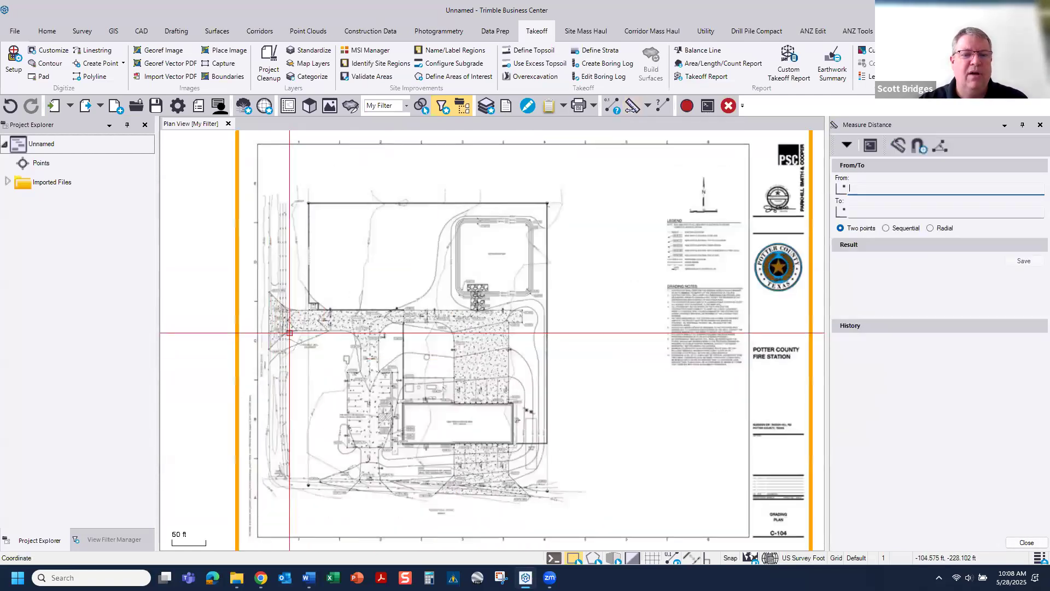
pyautogui.scroll(8, 370, 420)
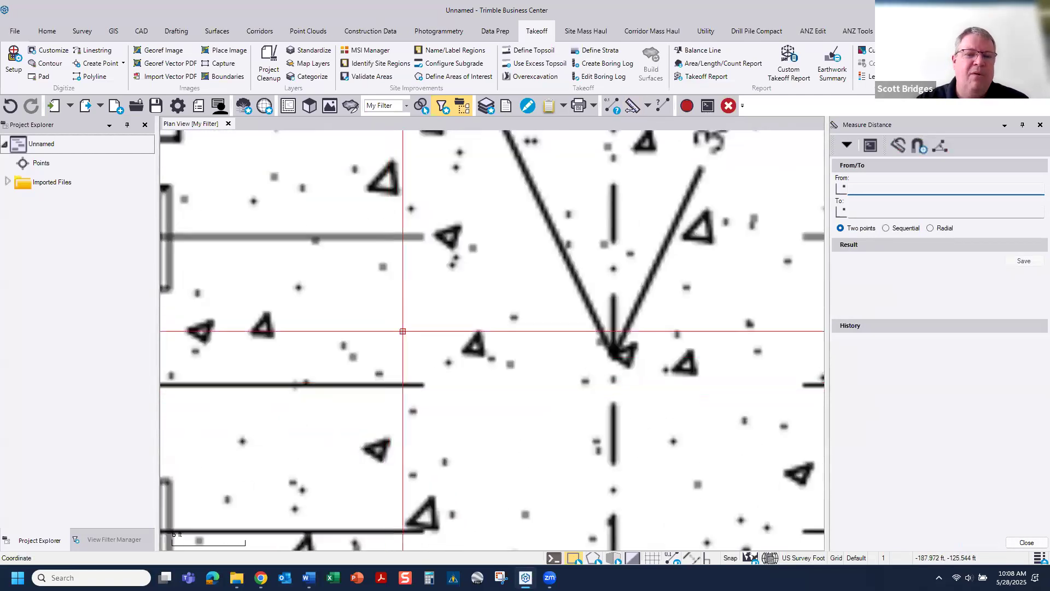
pyautogui.click(422, 239)
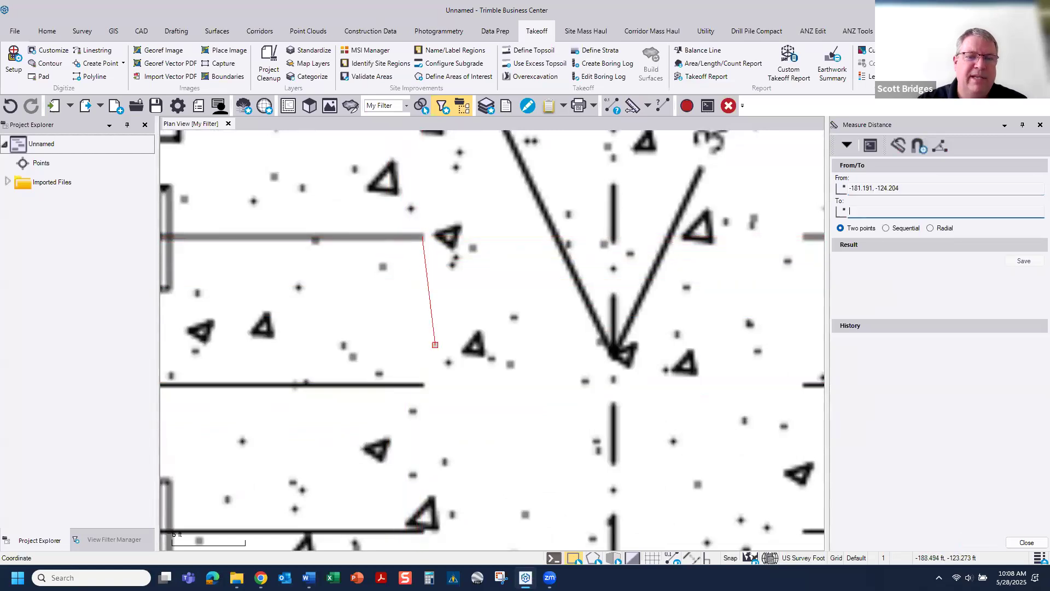
pyautogui.click(421, 385)
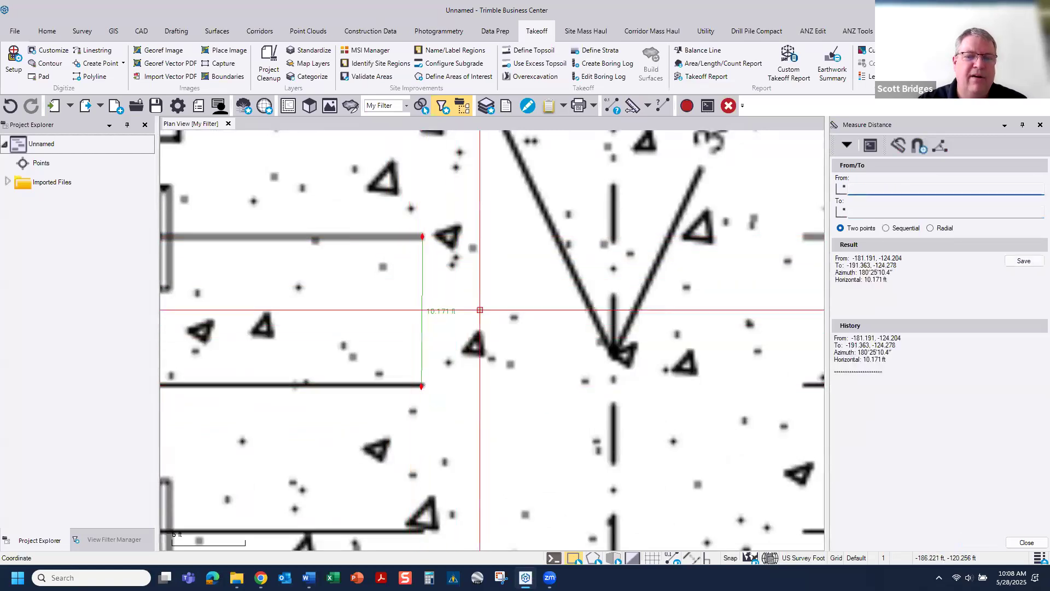
pyautogui.moveTo(887, 359); pyautogui.dragTo(833, 359)
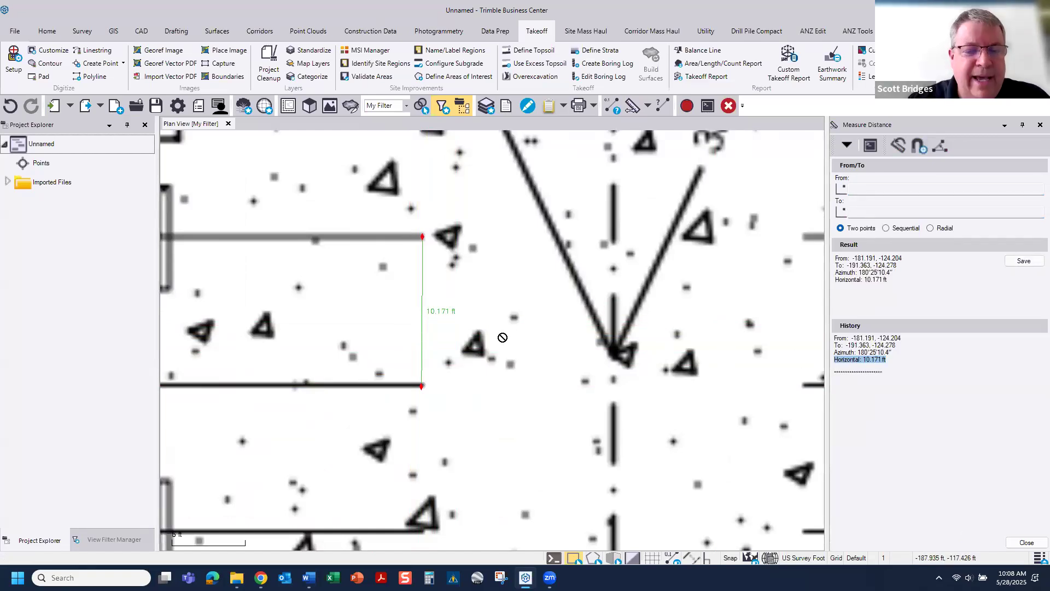
pyautogui.scroll(-2, 507, 346)
pyautogui.scroll(-6, 508, 347)
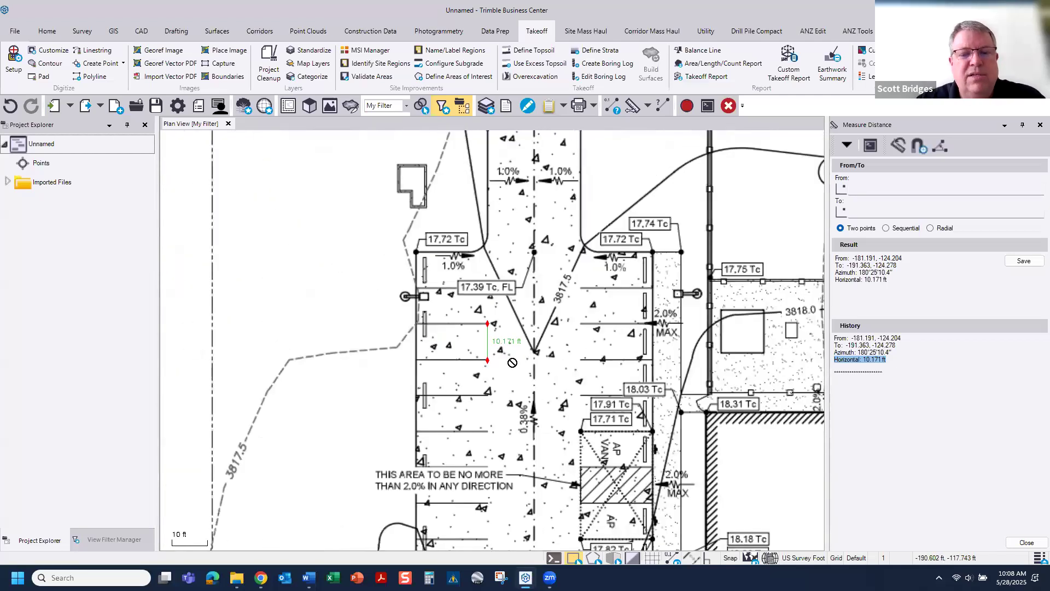
pyautogui.moveTo(559, 353); pyautogui.dragTo(407, 384, button='middle')
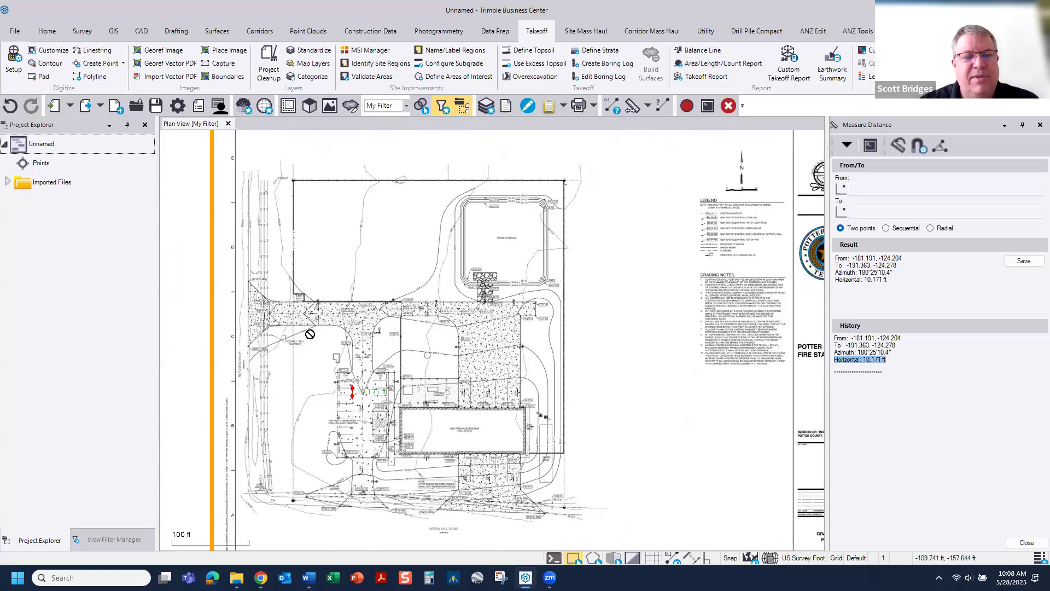
# - Examine the project's layers in the View Filter Manager and end the distance measurement
pyautogui.click(117, 539)
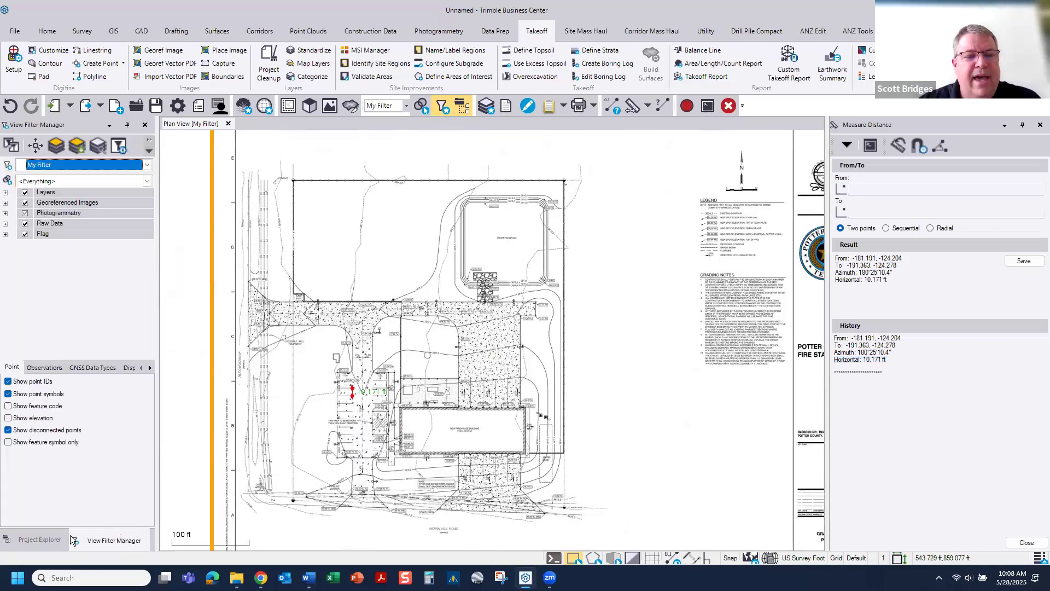
pyautogui.click(5, 193)
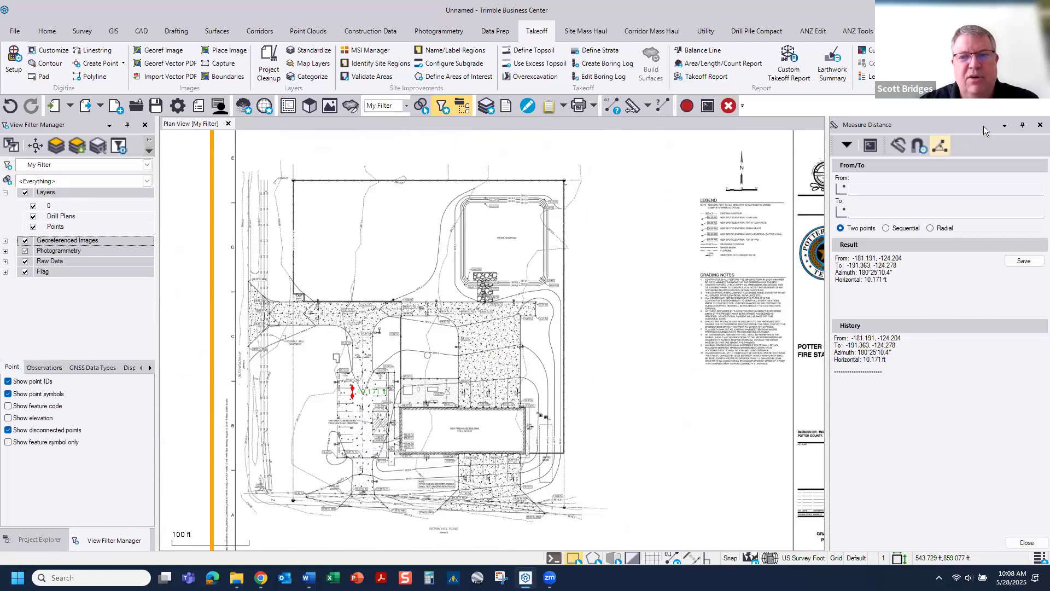
pyautogui.click(1040, 125)
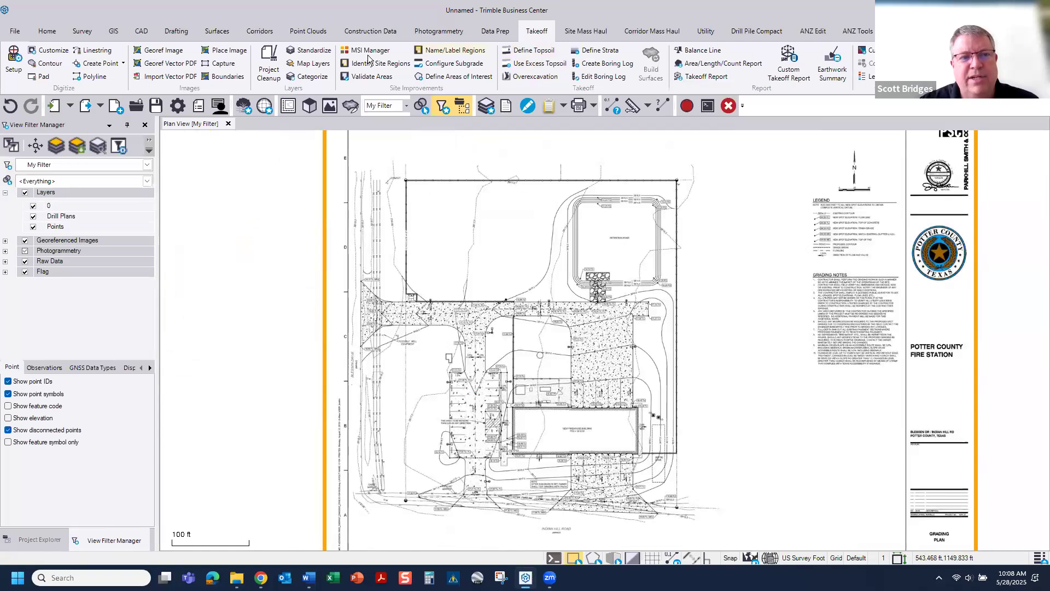
# - Start digitizing a contour and create a new layer for it, leaving the layer's default name and properties
pyautogui.click(47, 63)
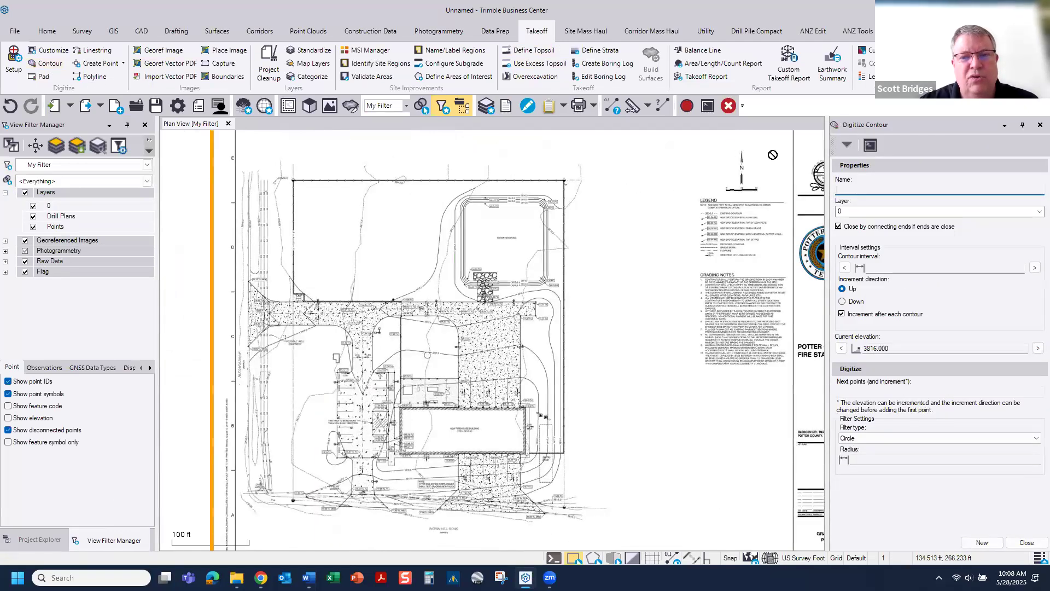
pyautogui.click(857, 212)
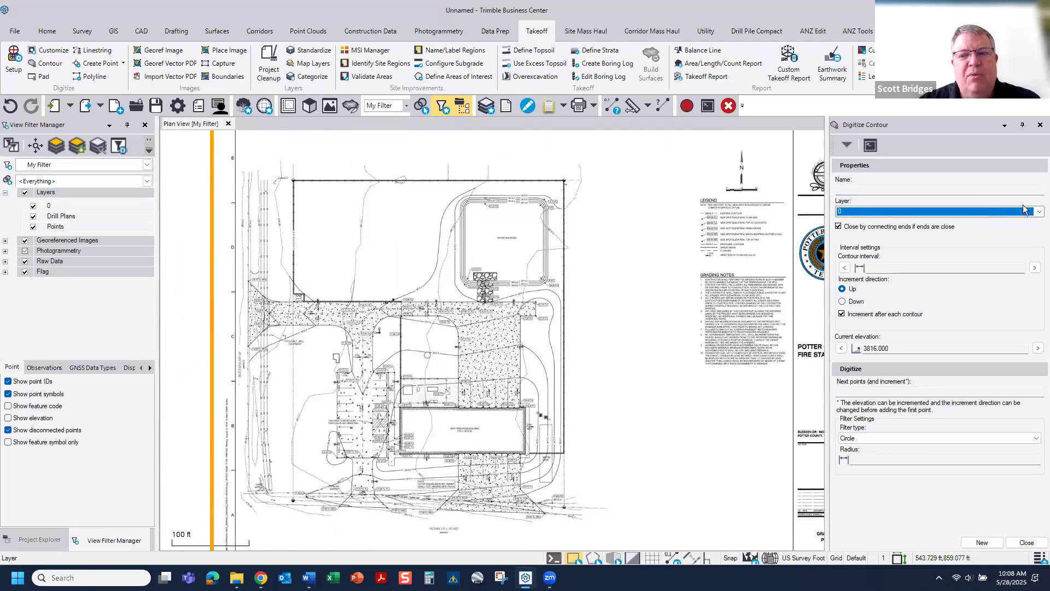
pyautogui.click(1039, 212)
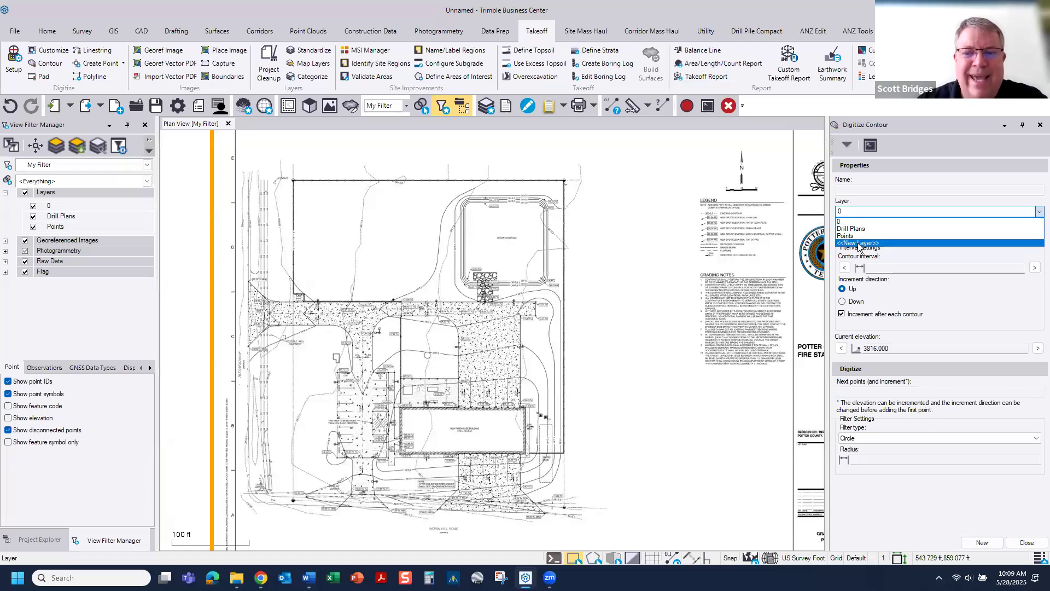
pyautogui.click(860, 244)
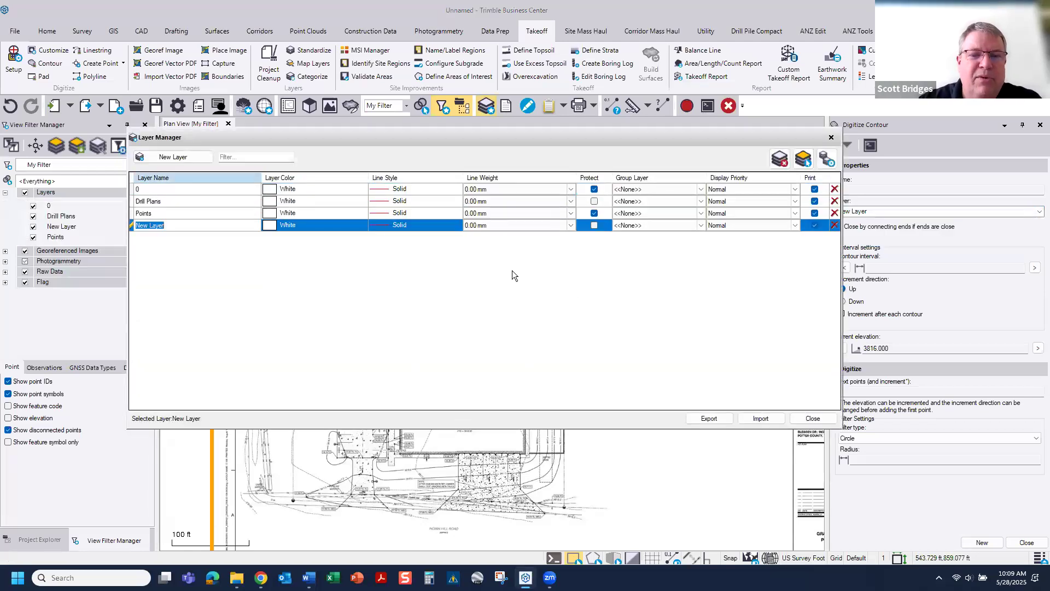
pyautogui.click(831, 138)
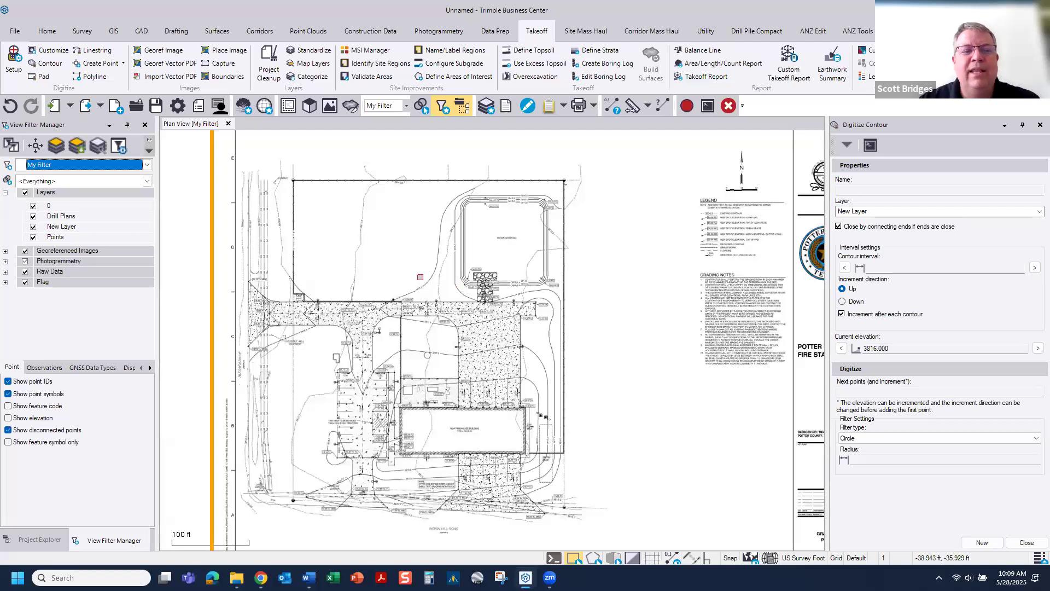
# - Create a new project from the 2025 CONSTRUCTION template, discarding the changes in the open project
pyautogui.click(16, 32)
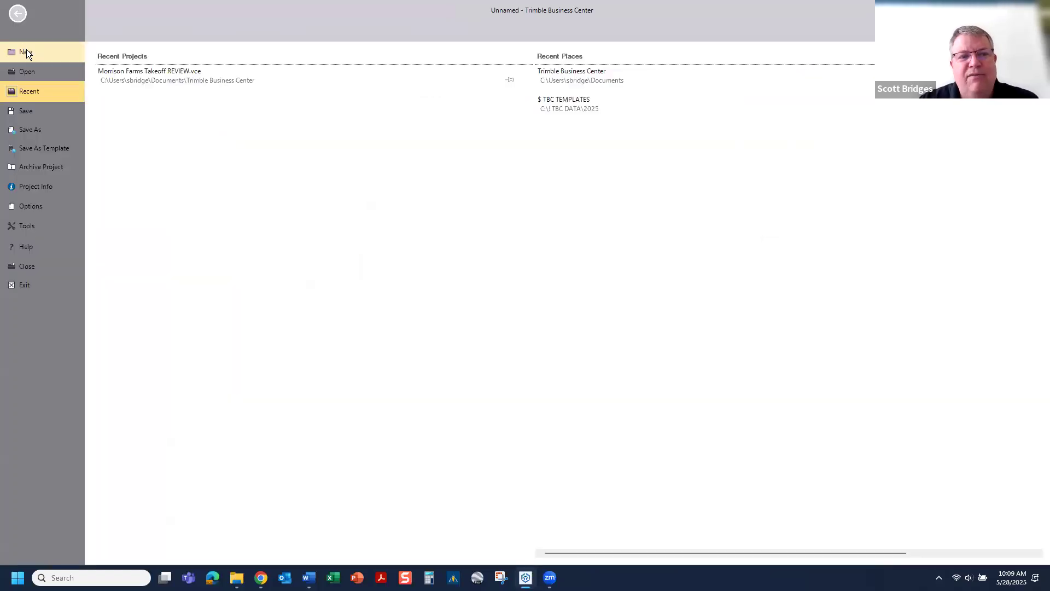
pyautogui.click(26, 52)
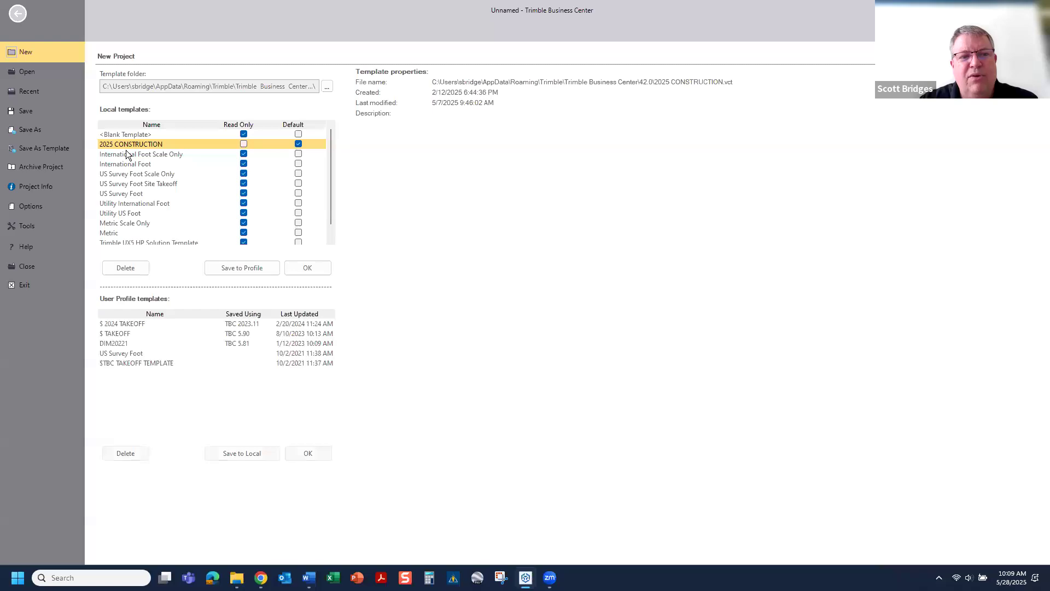
pyautogui.click(323, 268)
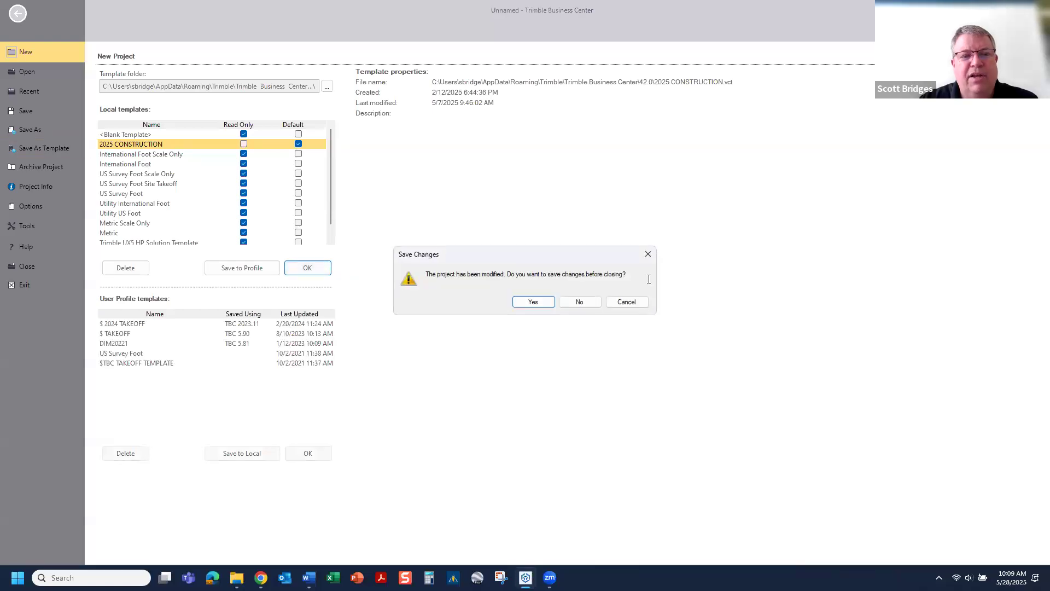
pyautogui.click(579, 300)
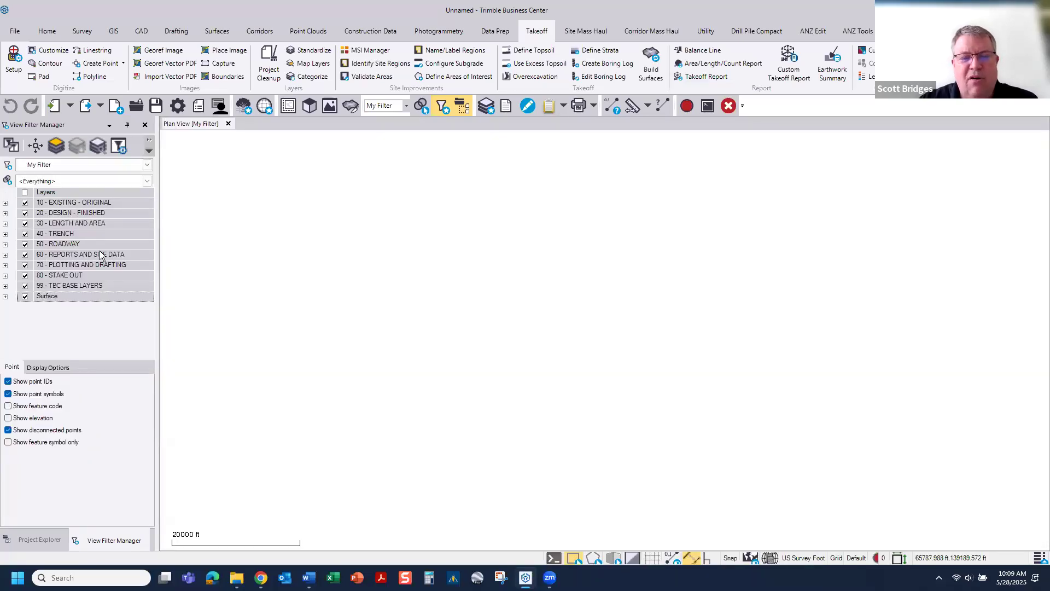
# - Examine the layers in the 10 - EXISTING - ORIGINAL group, including the existing contours layer, and collapse the group again
pyautogui.click(5, 203)
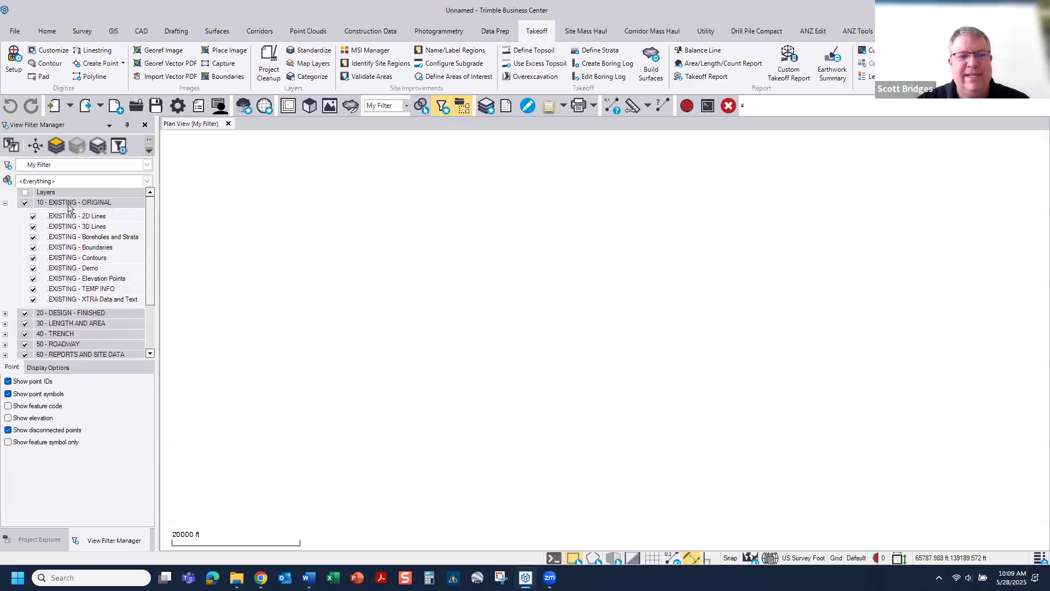
pyautogui.click(78, 260)
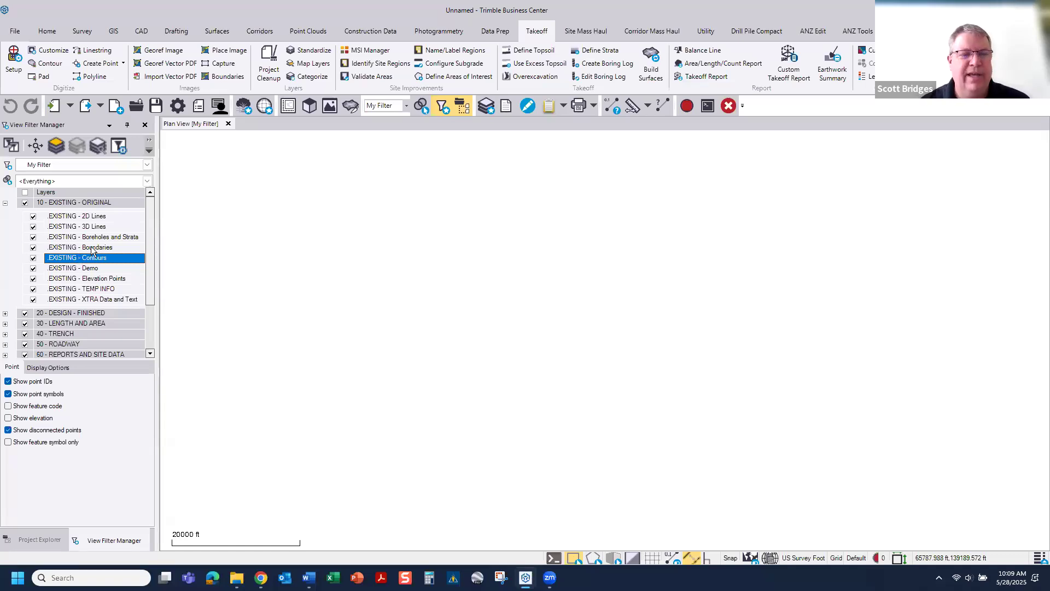
pyautogui.click(5, 203)
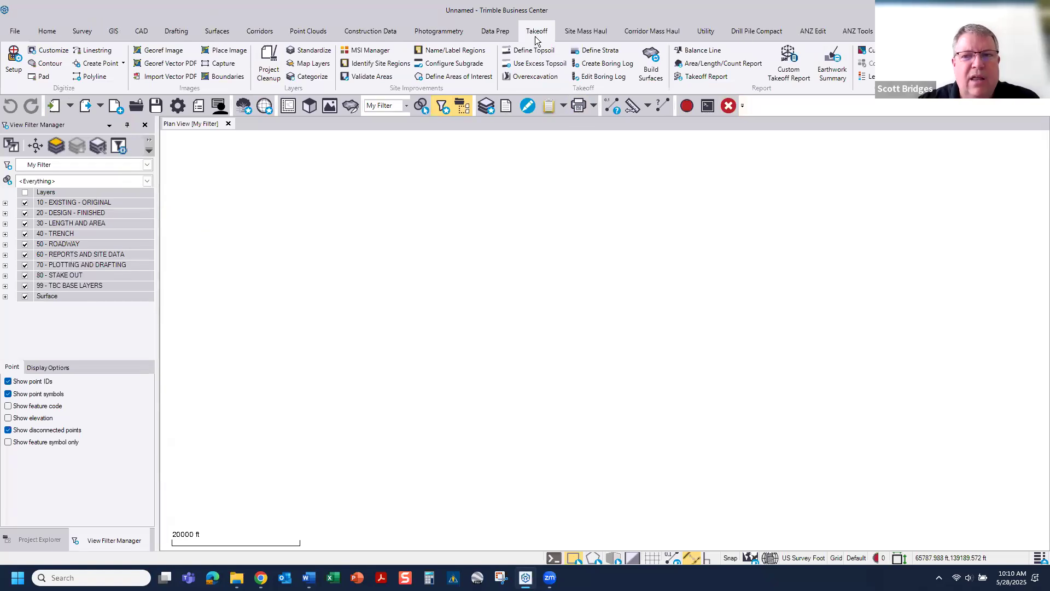
# - Customize the ribbon by importing 2025 TBC CONSTRUCTION RIBBON V4.bin from the Documents folder and apply it
pyautogui.rightClick(745, 80)
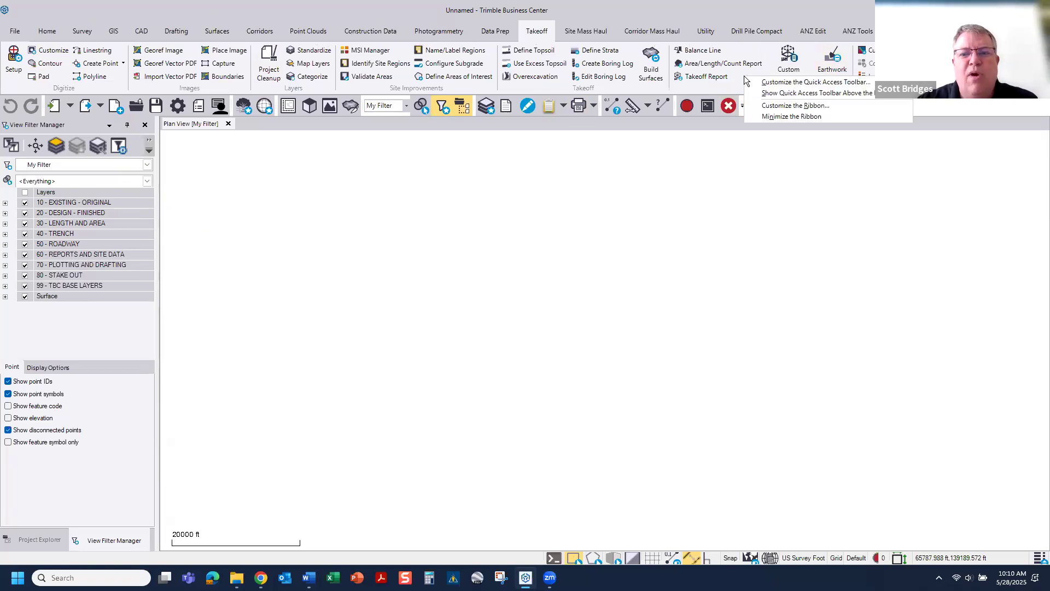
pyautogui.click(768, 108)
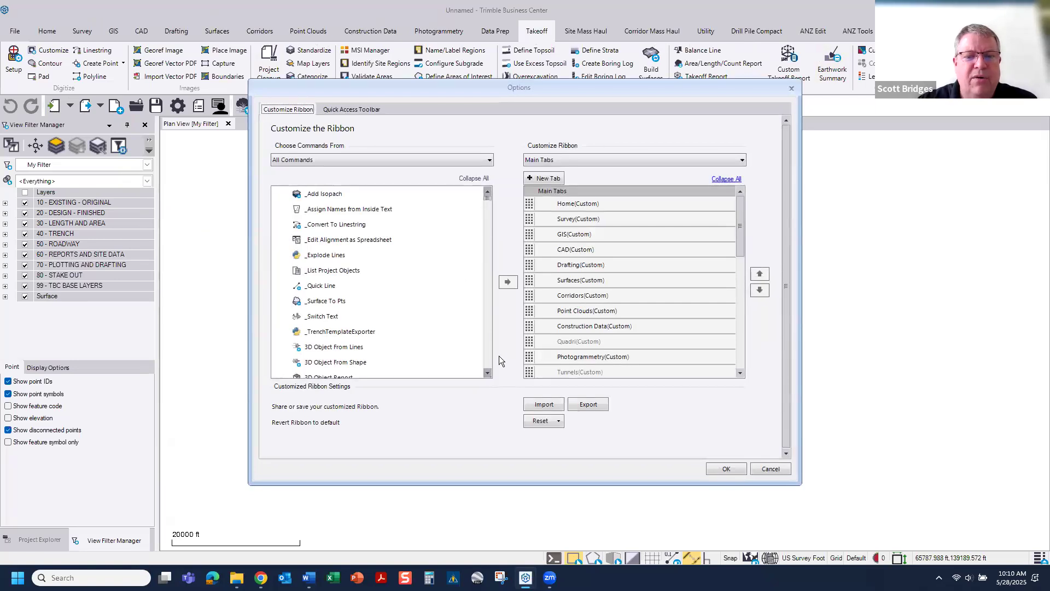
pyautogui.click(530, 405)
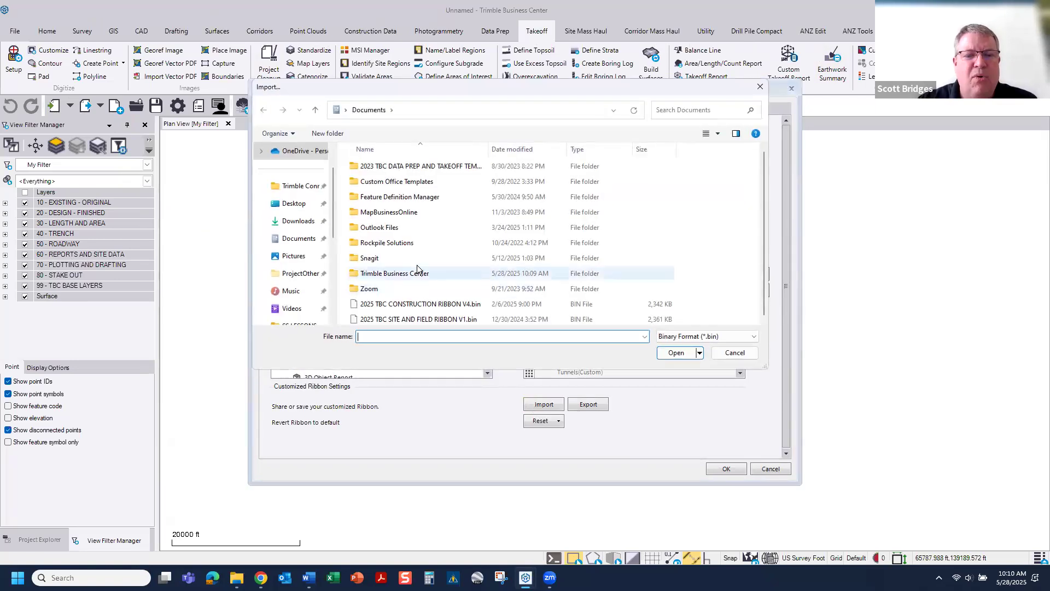
pyautogui.click(405, 304)
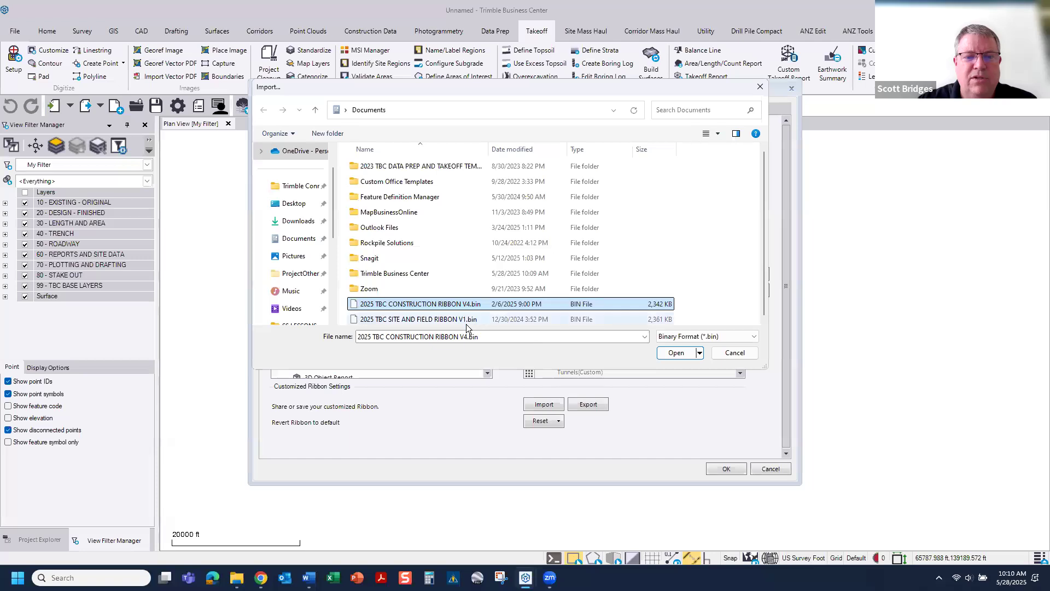
pyautogui.click(725, 466)
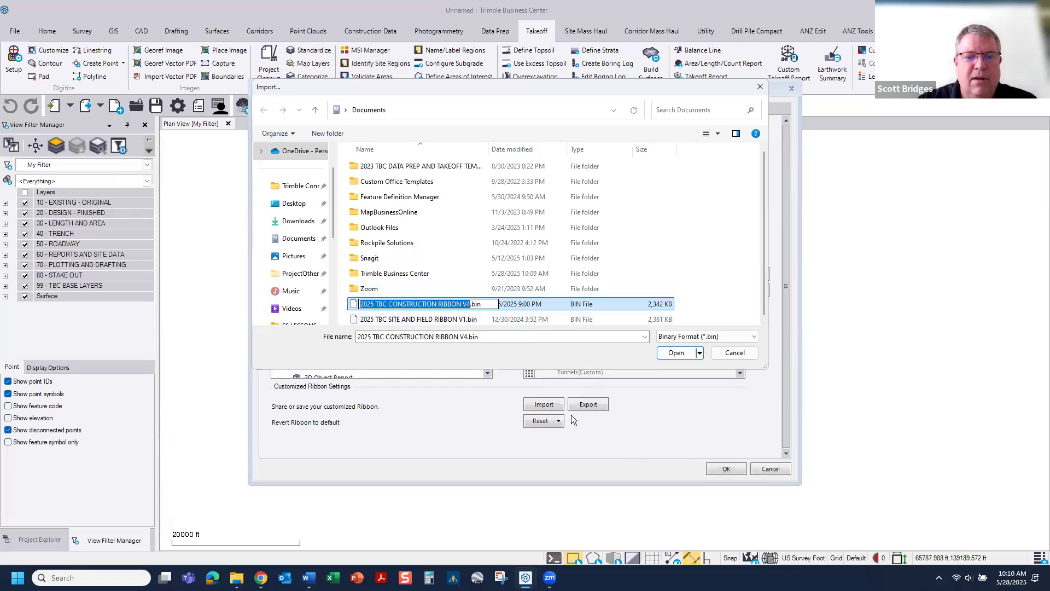
pyautogui.click(678, 354)
pyautogui.click(684, 354)
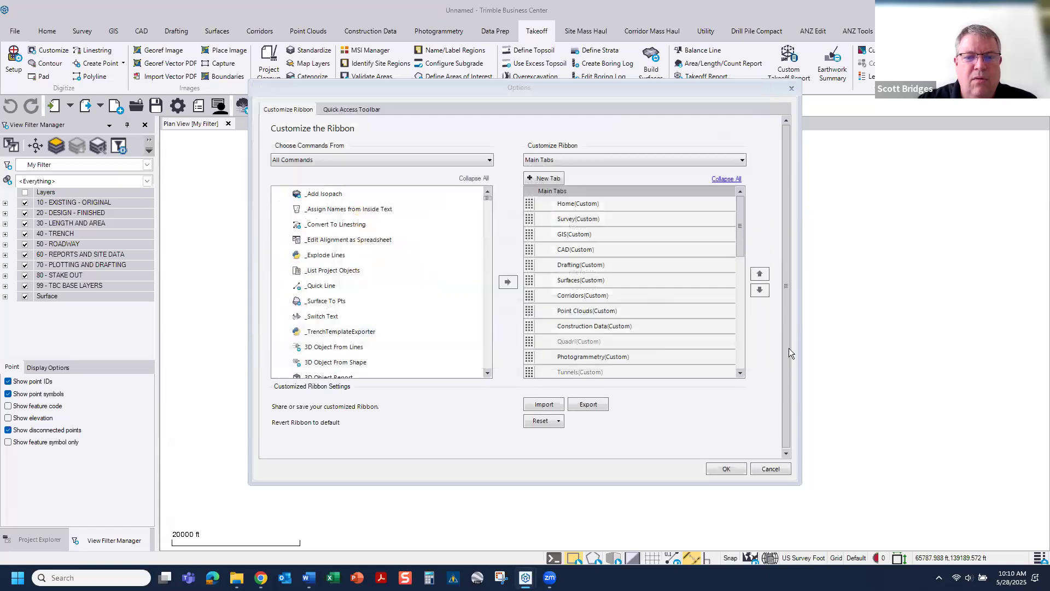
pyautogui.click(727, 469)
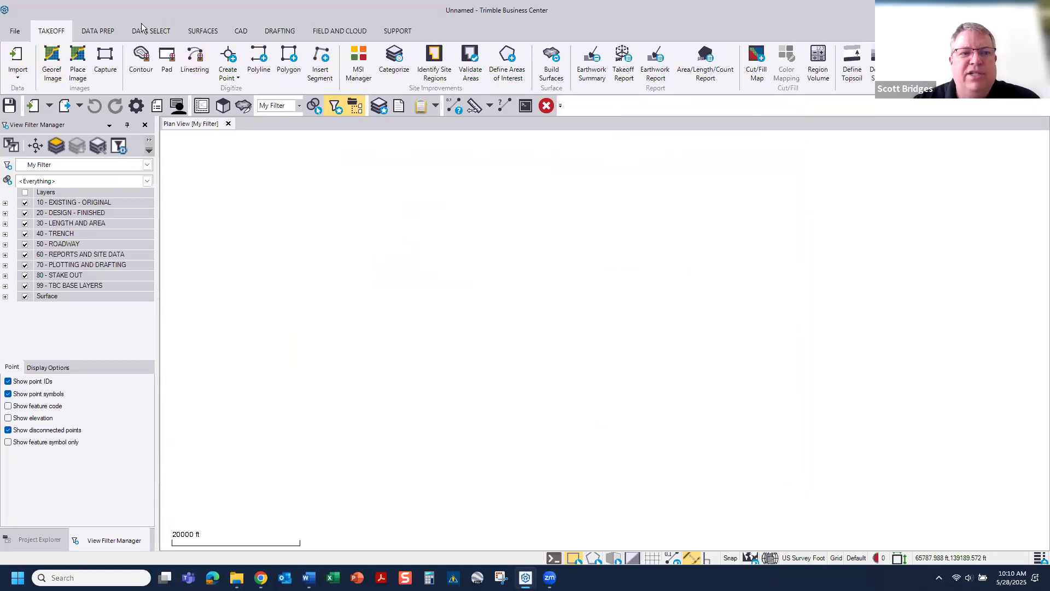
# - Review the Data Prep and Data Select commands of the custom ribbon and return to the Takeoff commands
pyautogui.click(99, 32)
pyautogui.click(151, 31)
pyautogui.click(52, 31)
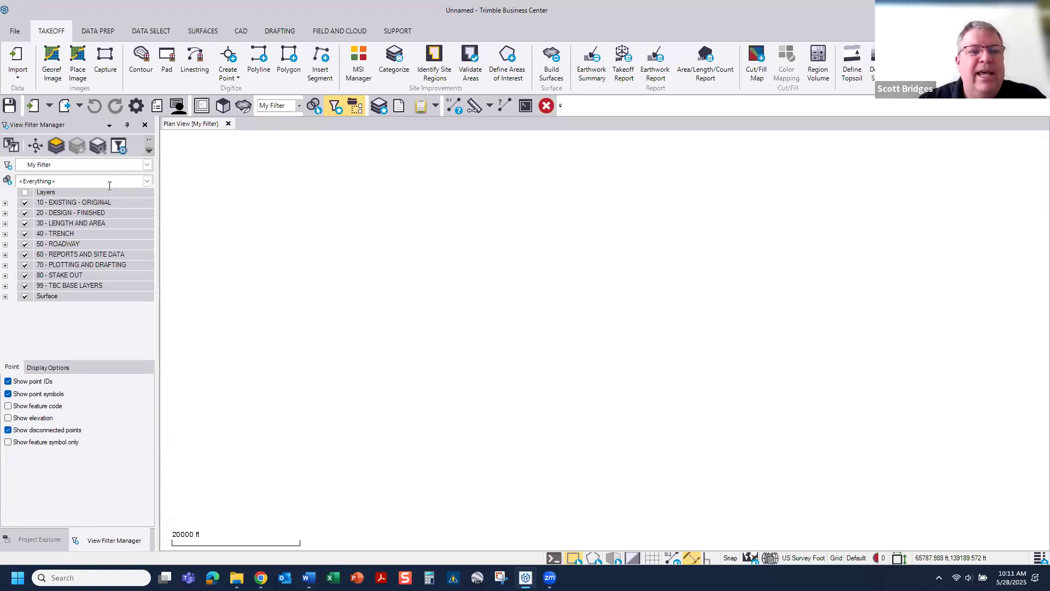
# - Import FIREHOUSE.pdf from the TRIMBLE POWER HOUR folder at 300 DPI
pyautogui.click(33, 107)
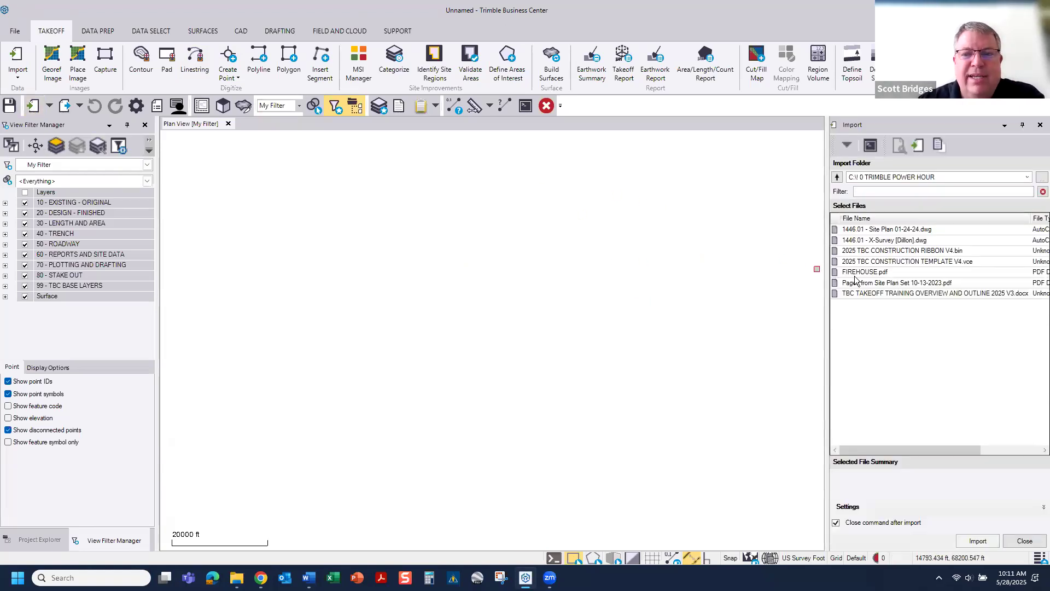
pyautogui.click(867, 274)
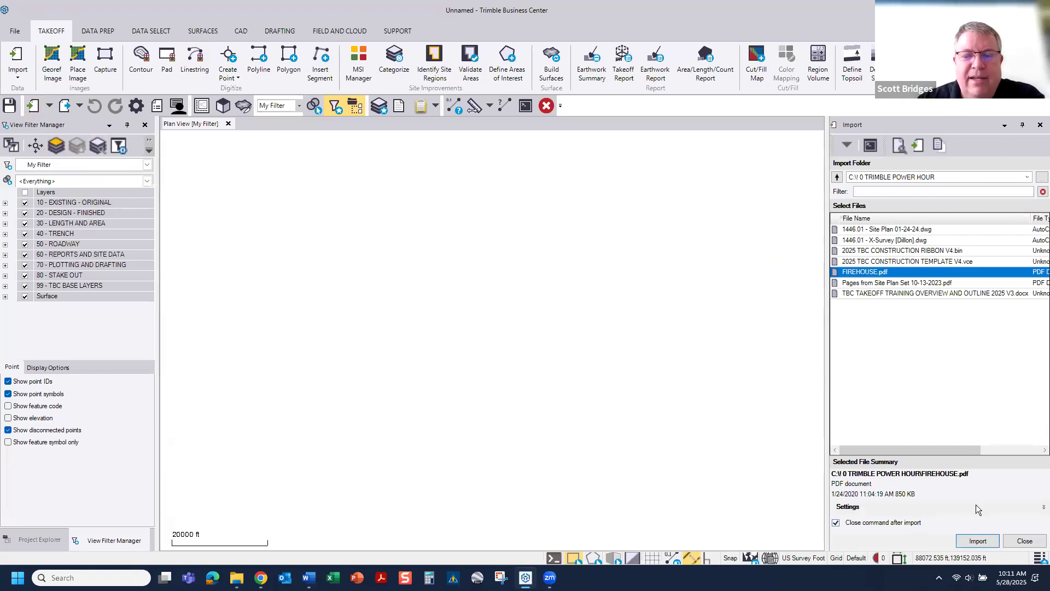
pyautogui.click(977, 540)
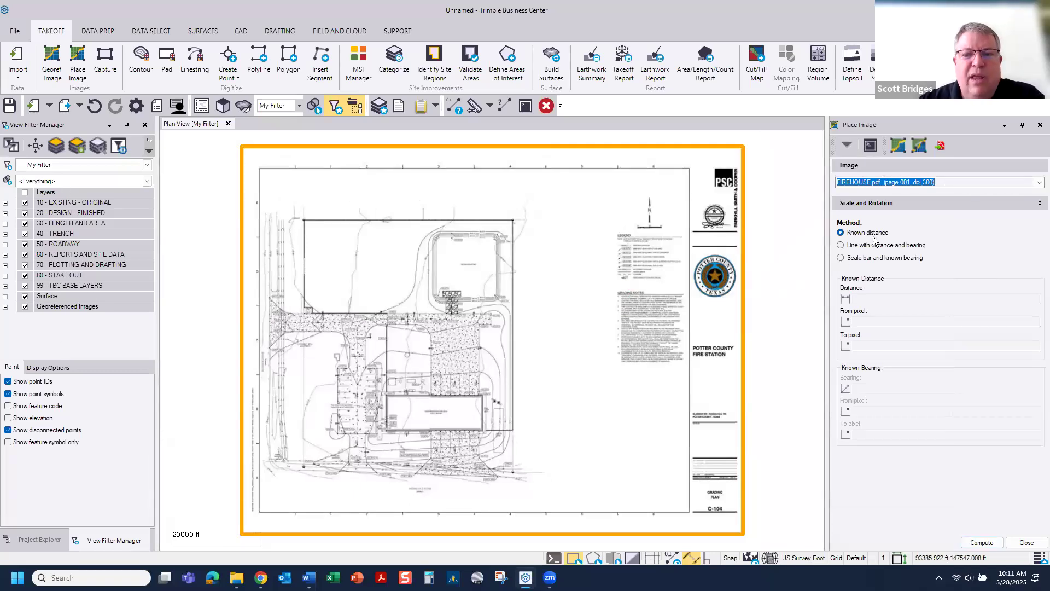
# - Scale the FIREHOUSE.pdf image by a known distance of 40 ft between the 0 and 40' ends of its graphic scale bar
pyautogui.scroll(6, 663, 227)
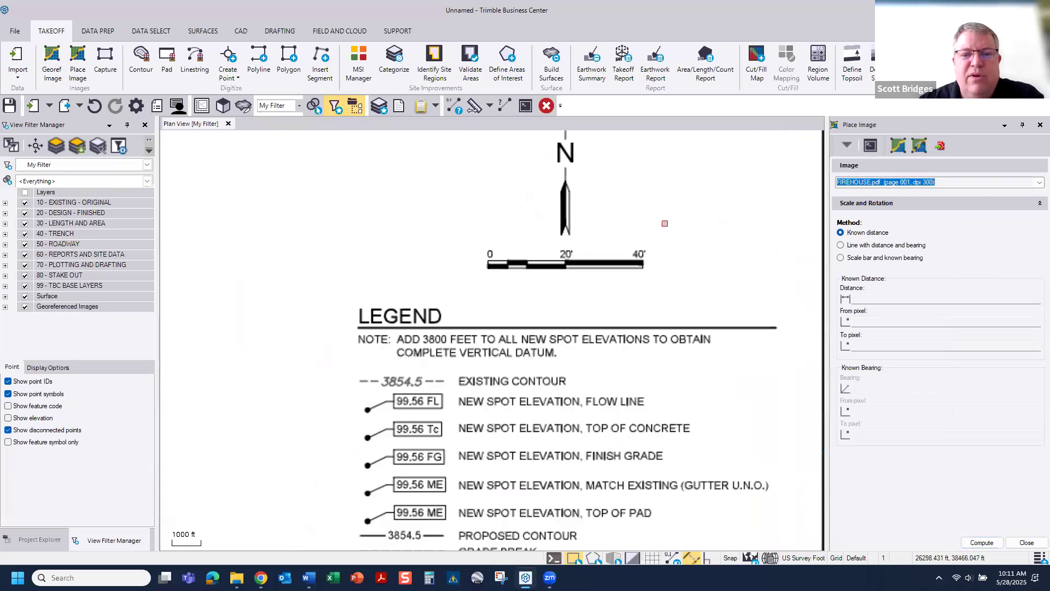
pyautogui.scroll(1, 662, 226)
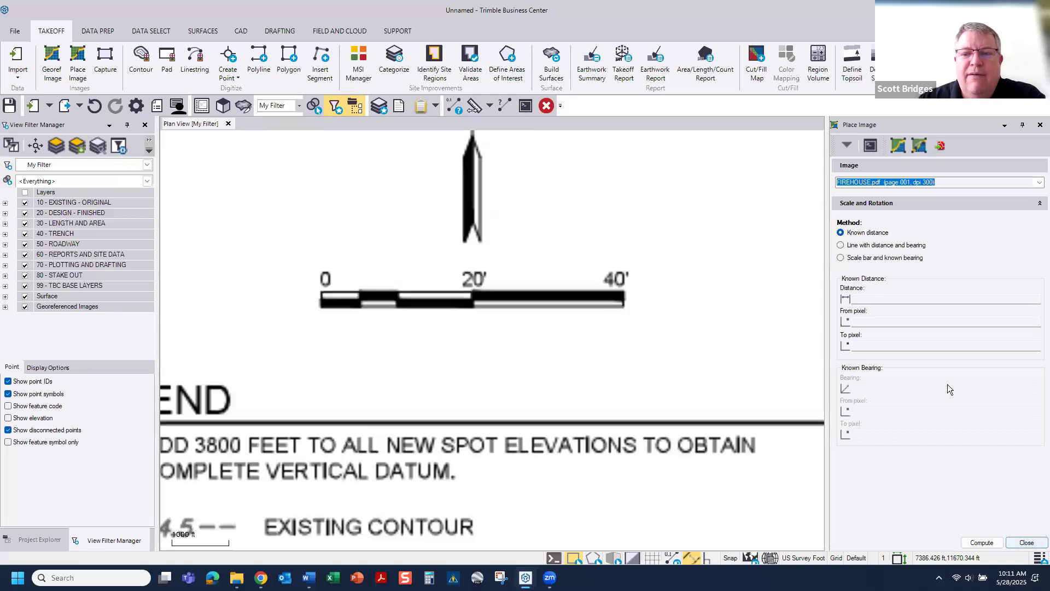
pyautogui.click(870, 299)
pyautogui.write('40')
pyautogui.press('Tab')
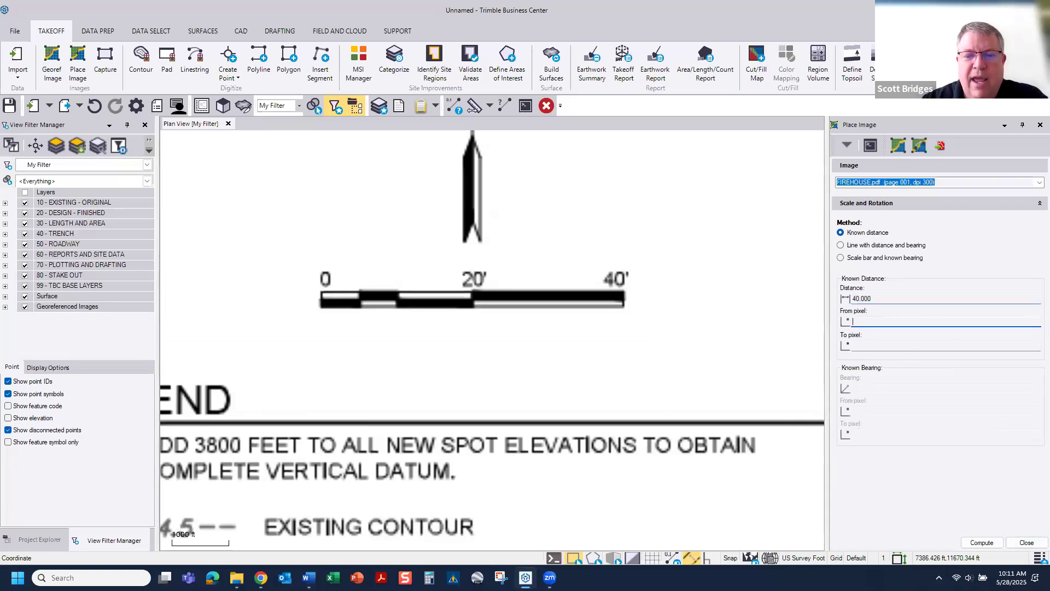
pyautogui.click(321, 305)
pyautogui.click(624, 309)
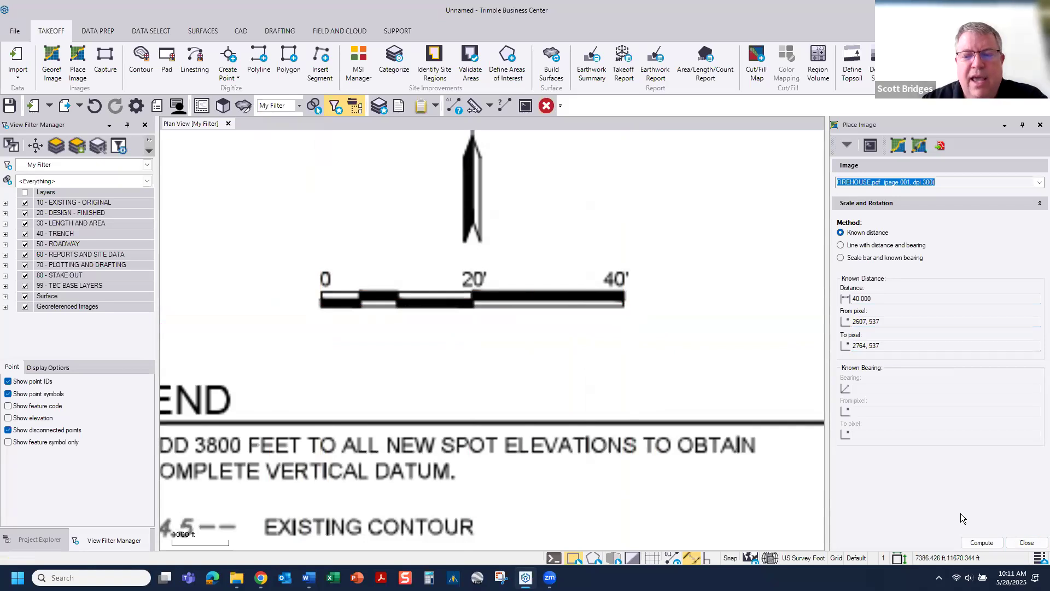
pyautogui.click(966, 541)
pyautogui.click(1026, 542)
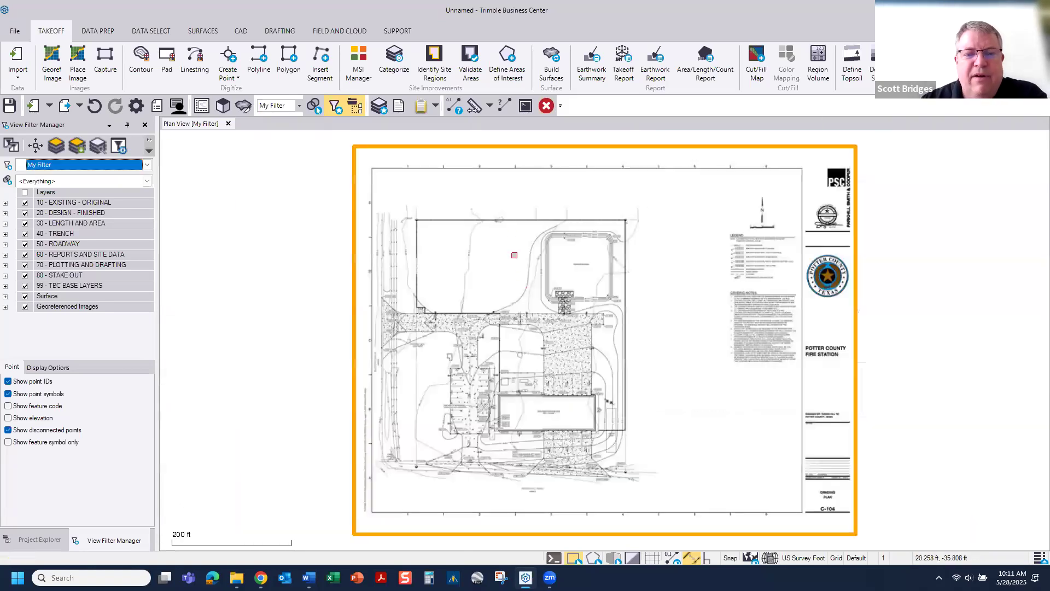
# - Measure the distance between two adjacent parking stall lines in the lot west of the firehouse building to check the image scale
pyautogui.click(476, 107)
pyautogui.scroll(10, 306, 342)
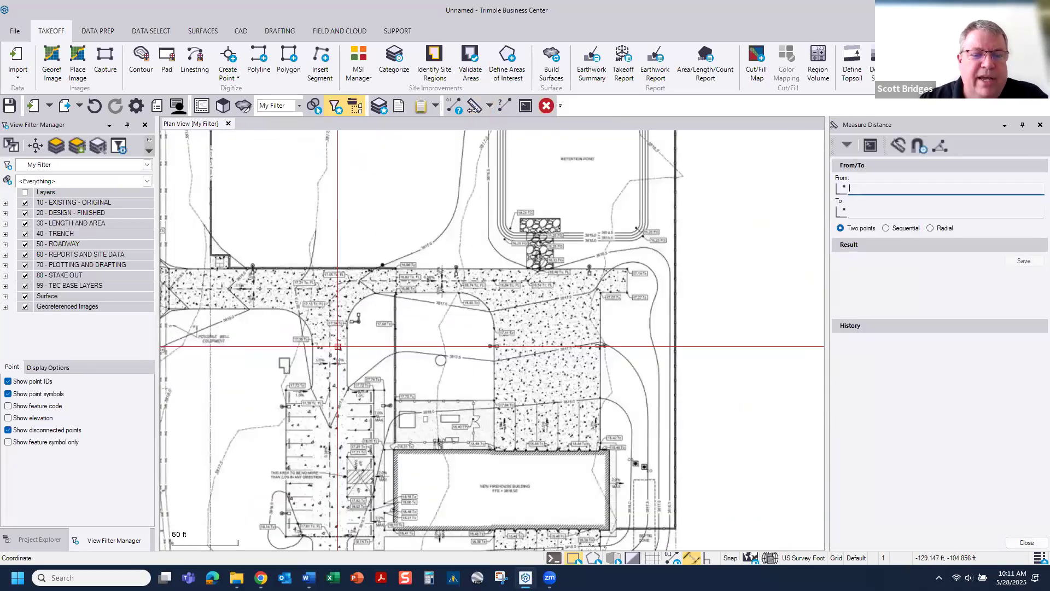
pyautogui.moveTo(314, 364); pyautogui.dragTo(374, 113, button='middle')
pyautogui.click(335, 349)
pyautogui.click(332, 253)
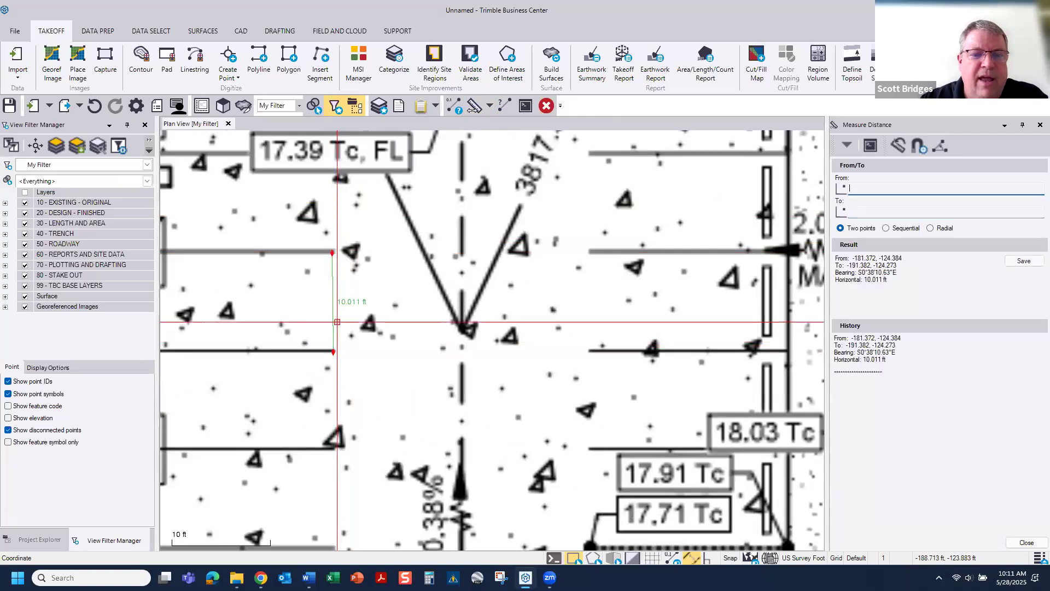
pyautogui.click(1027, 542)
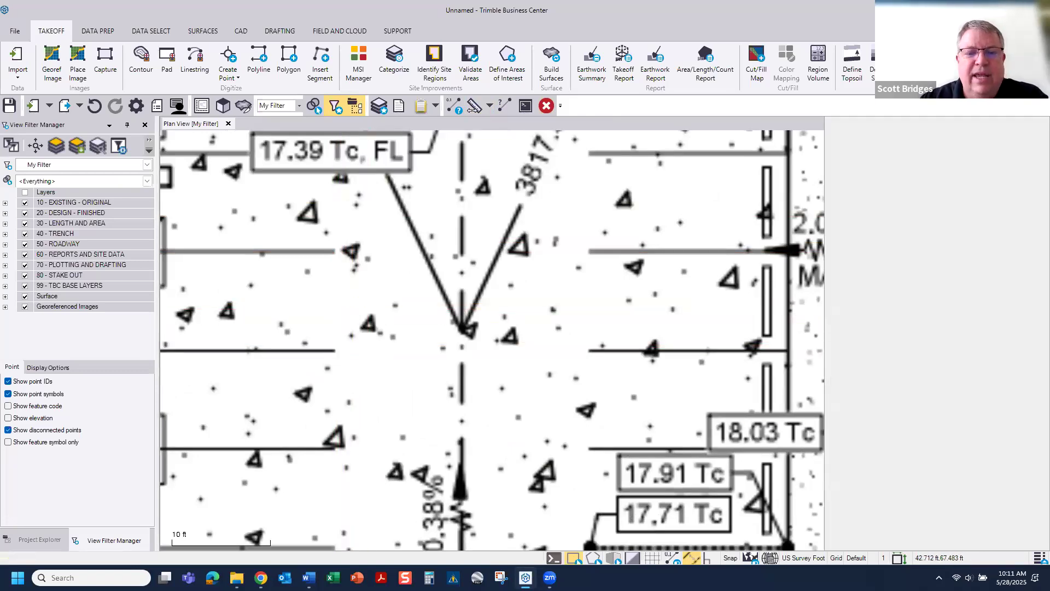
pyautogui.scroll(-3, 556, 323)
pyautogui.scroll(-5, 469, 353)
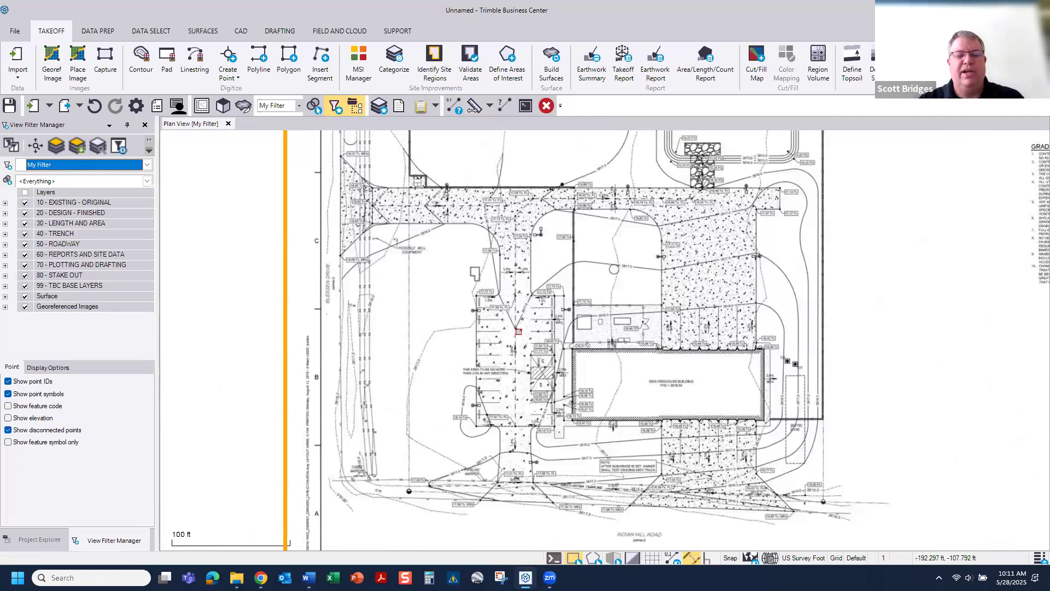
pyautogui.scroll(-2, 473, 334)
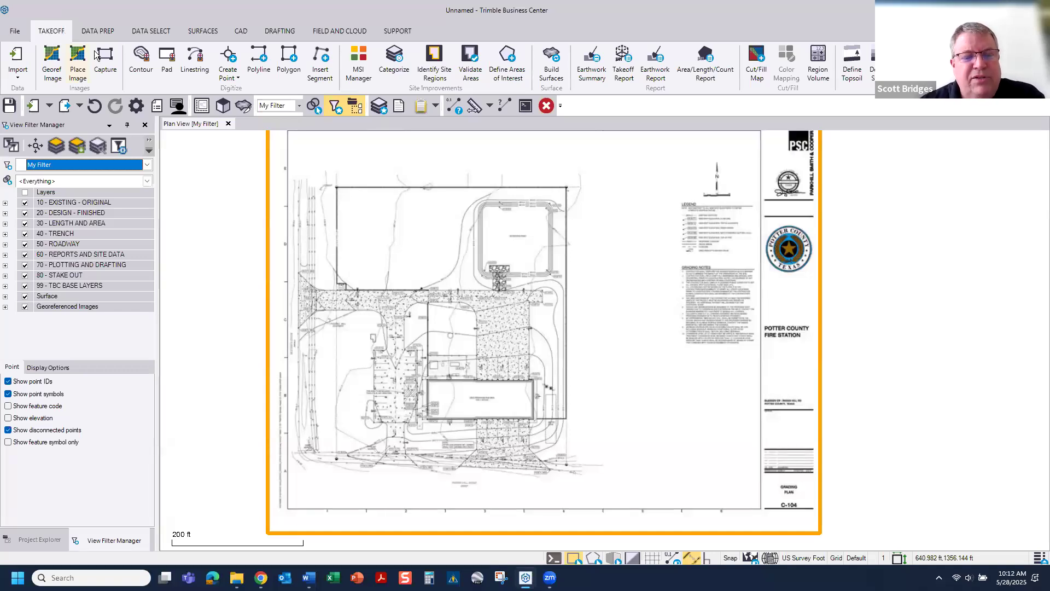
# - Locate FIREHOUSE.pdf among the imported files in the project explorer and return to the view filter layers
pyautogui.click(38, 542)
pyautogui.click(137, 541)
pyautogui.click(52, 543)
pyautogui.click(117, 540)
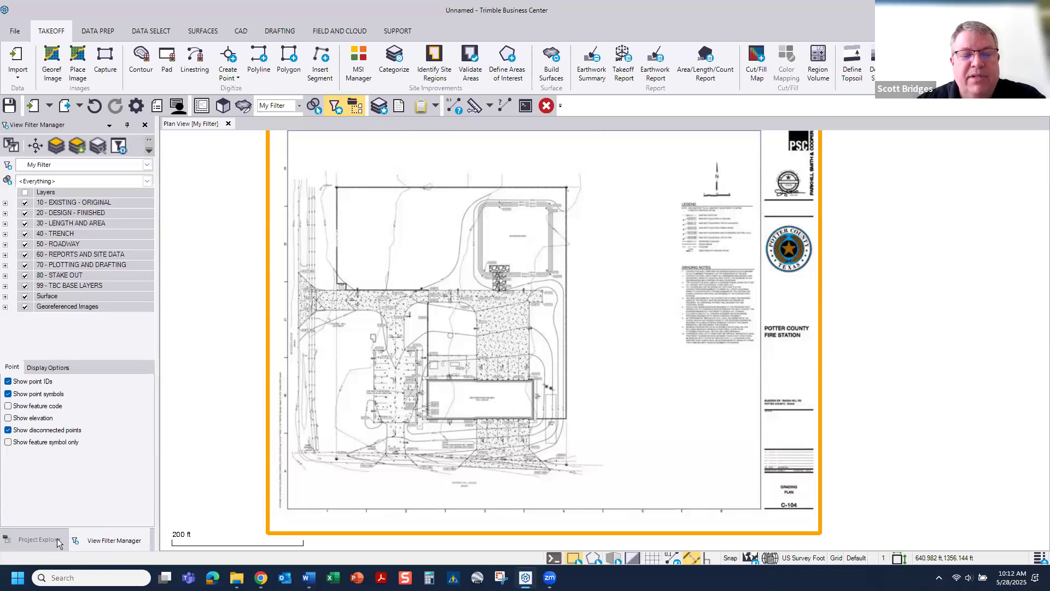
pyautogui.click(35, 541)
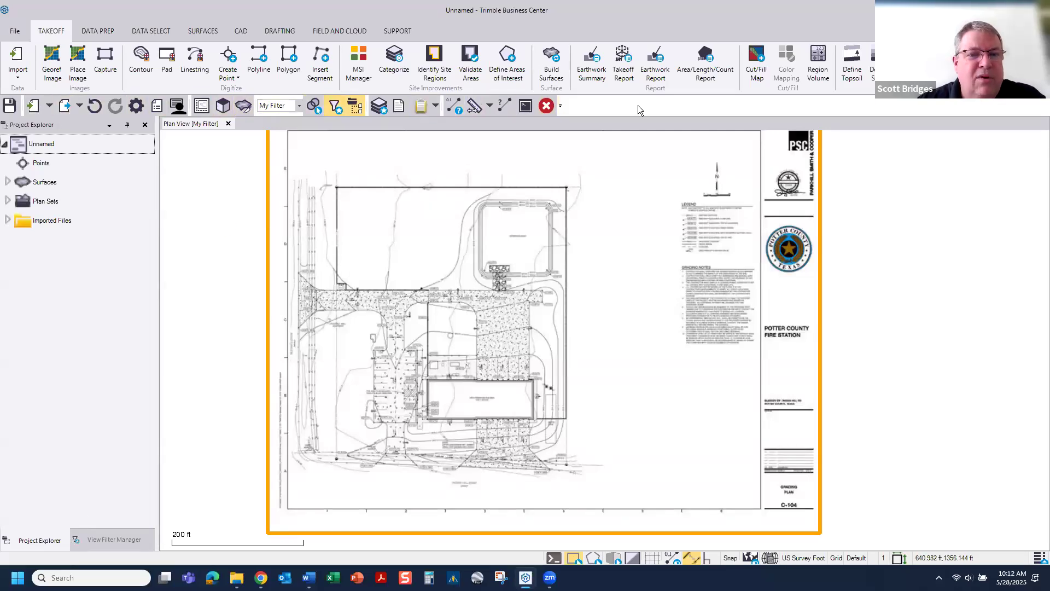
pyautogui.click(335, 105)
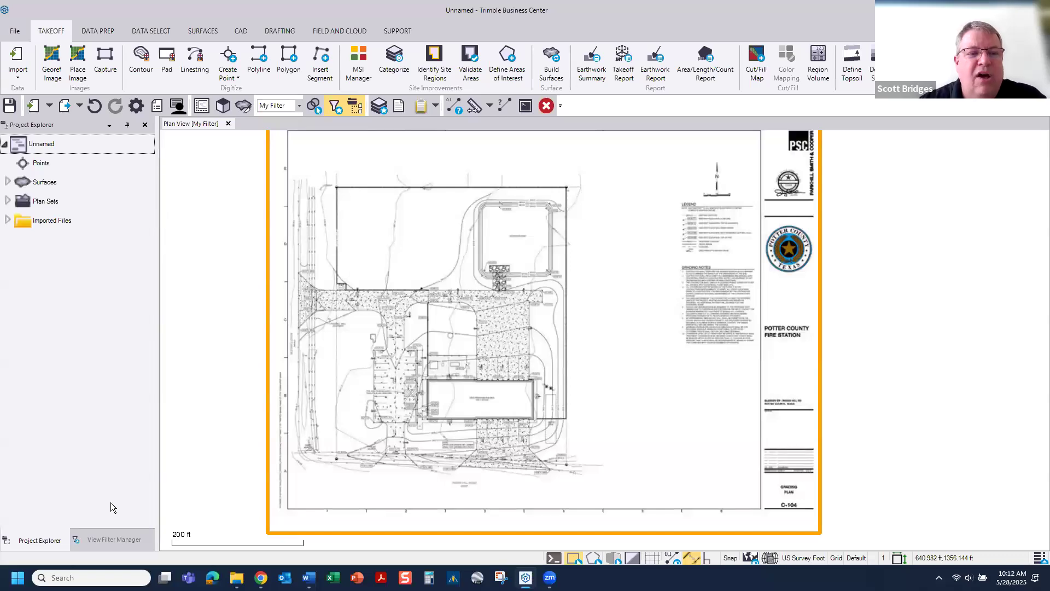
pyautogui.click(8, 221)
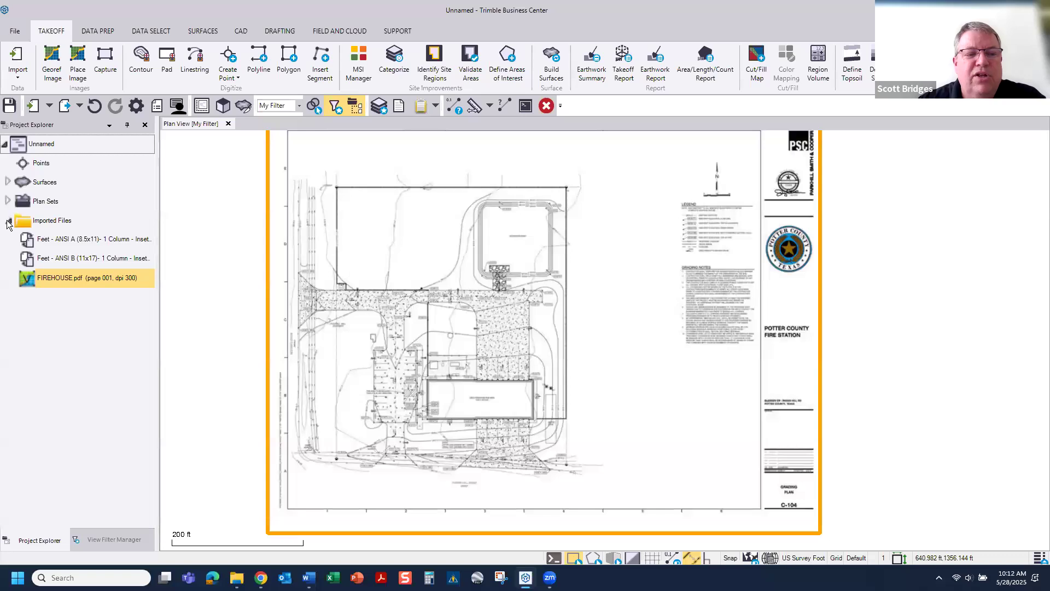
pyautogui.click(59, 280)
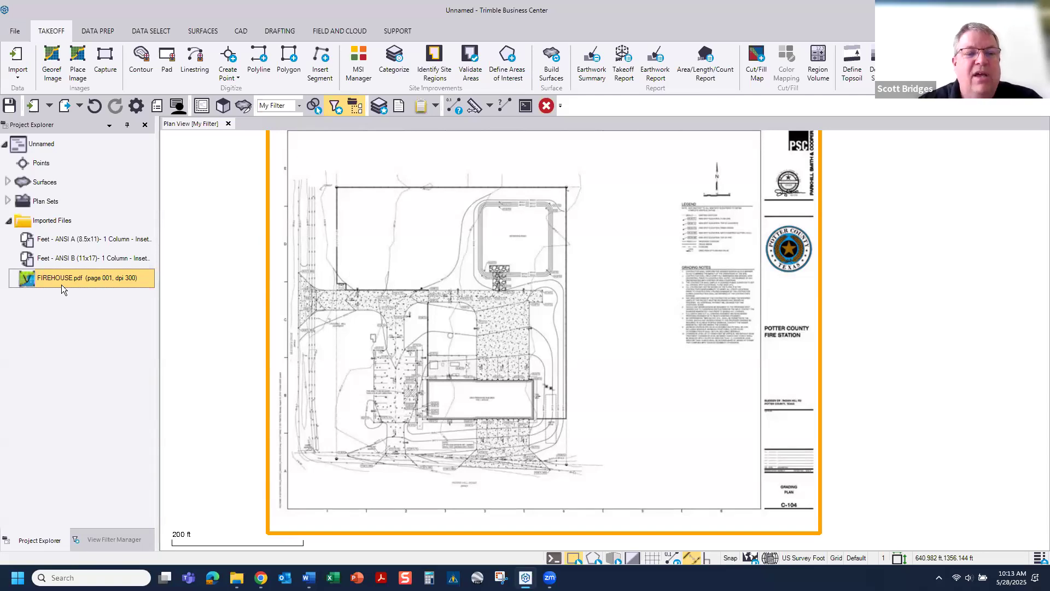
pyautogui.click(116, 540)
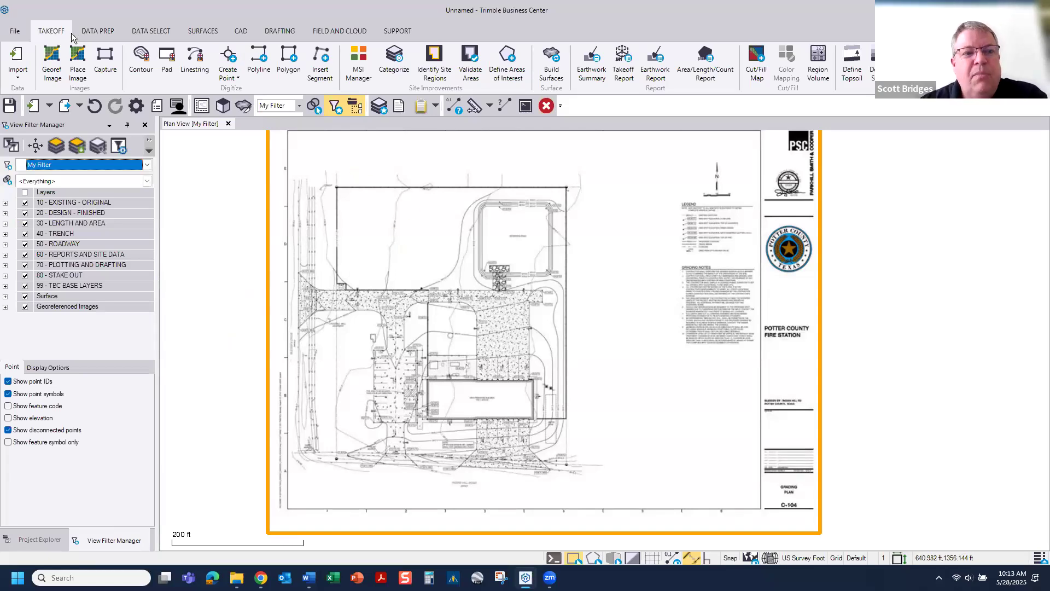
# - Set up contour digitizing on the EXISTING - Contours layer with a current elevation of 3818 and a contour interval of 0.5
pyautogui.click(142, 57)
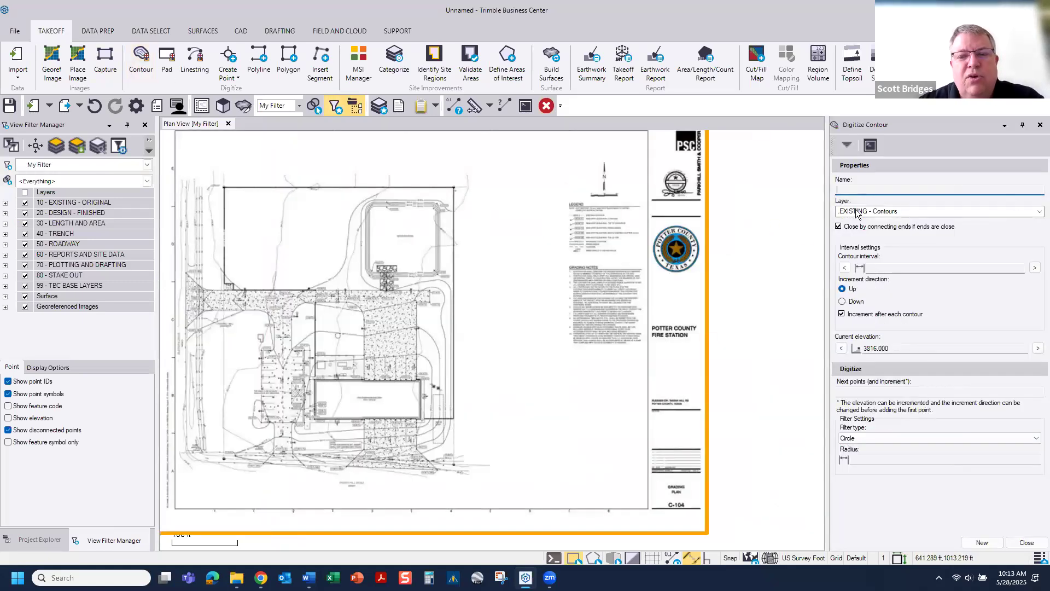
pyautogui.moveTo(200, 221)
pyautogui.mouseDown(button='middle')
pyautogui.moveTo(475, 267)
pyautogui.moveTo(354, 348)
pyautogui.moveTo(338, 374)
pyautogui.mouseUp(button='middle')
pyautogui.scroll(6, 474, 268)
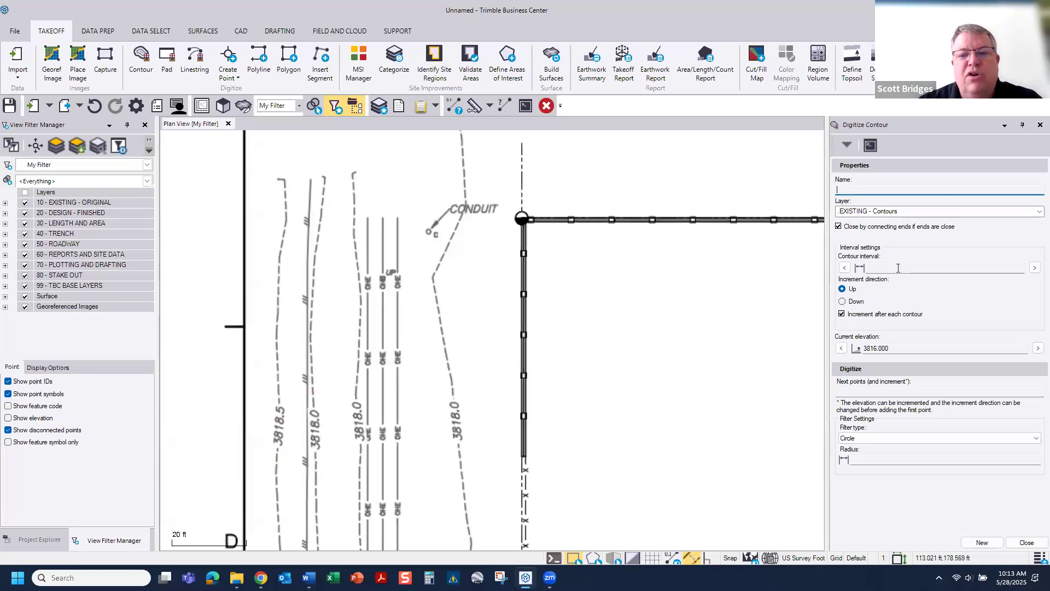
pyautogui.moveTo(898, 350); pyautogui.dragTo(871, 350)
pyautogui.write('18')
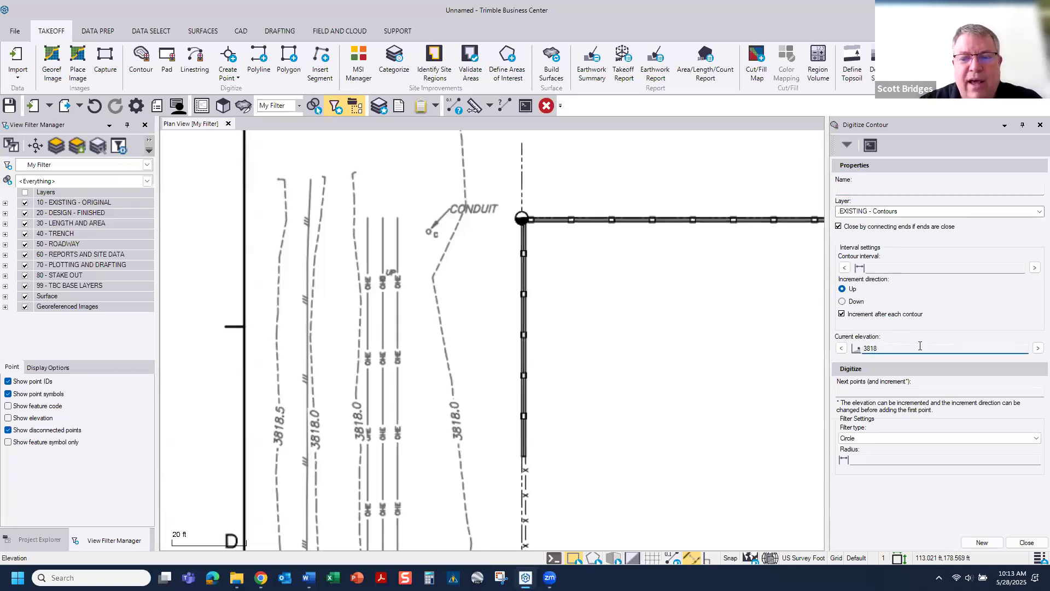
pyautogui.click(889, 268)
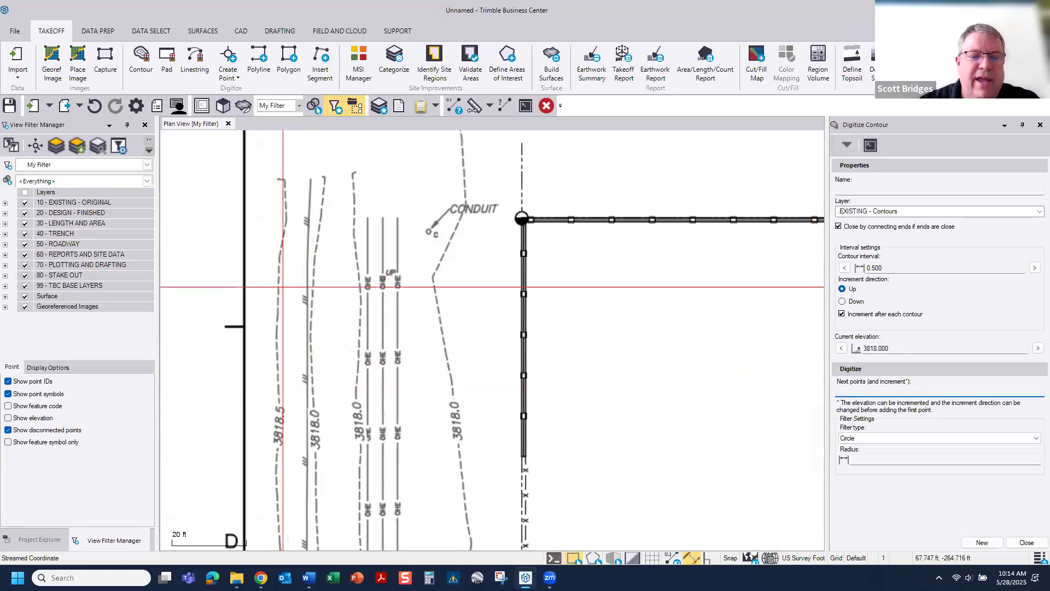
# - Trace the existing 3818.0 contour along Blessen Drive from its north end, past the driveway entrance, south towards the cable marker
pyautogui.click(325, 179)
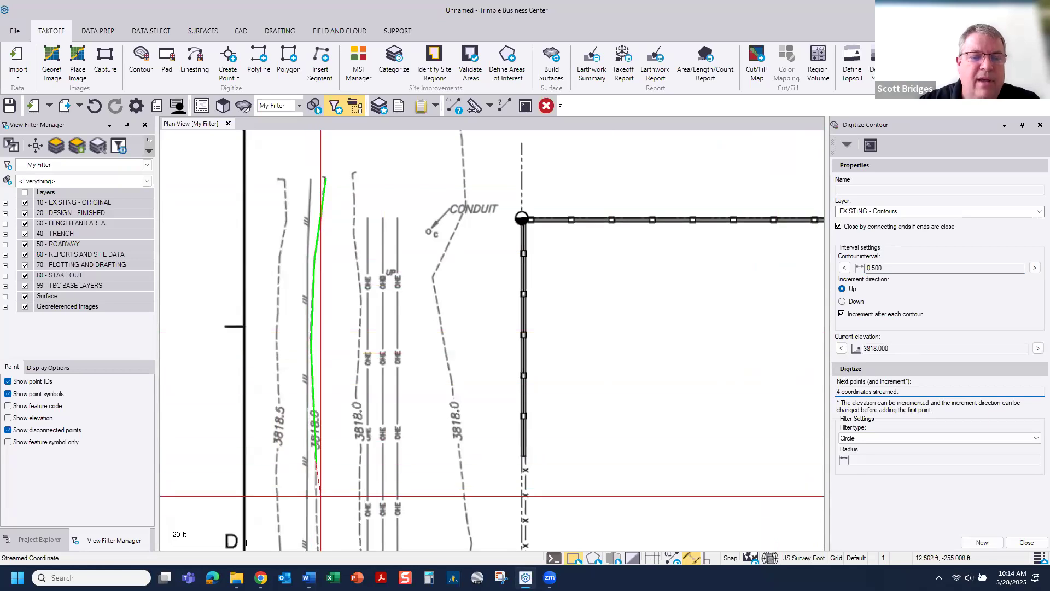
pyautogui.moveTo(332, 454); pyautogui.dragTo(343, 164, button='middle')
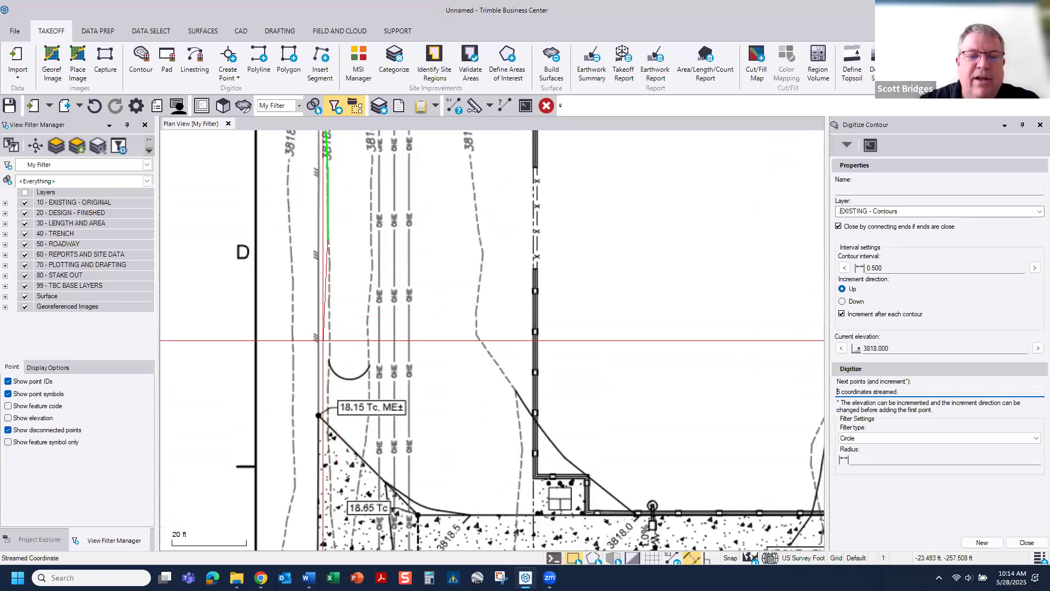
pyautogui.moveTo(326, 461); pyautogui.dragTo(322, 255, button='middle')
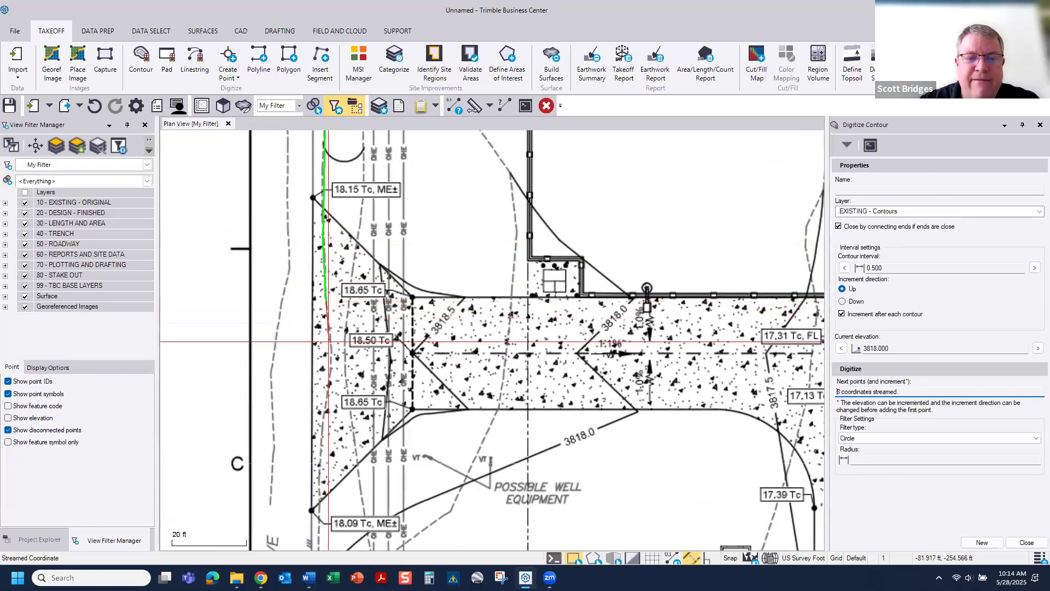
pyautogui.click(321, 436)
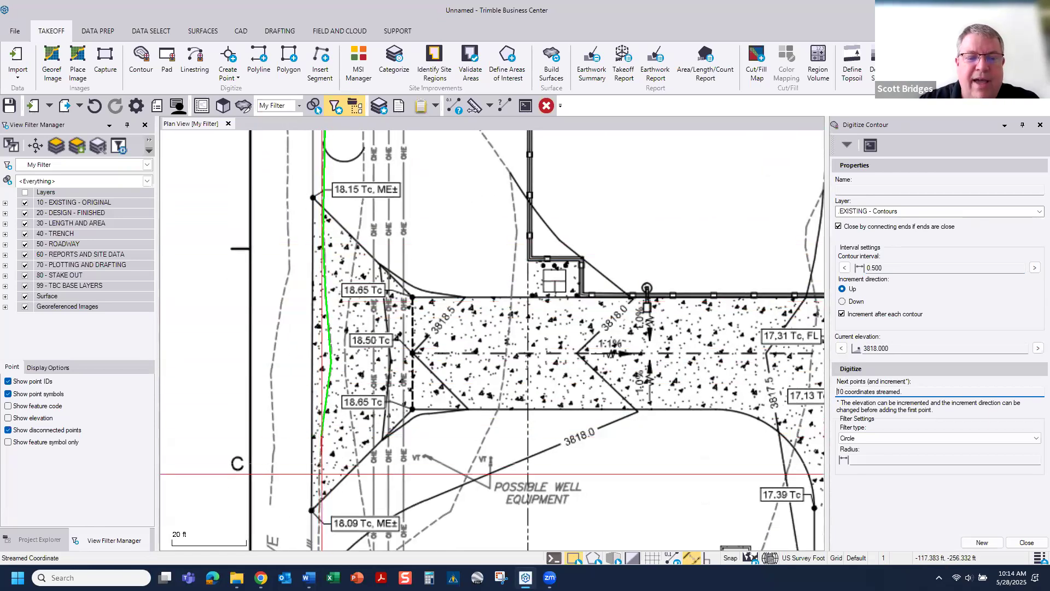
pyautogui.click(319, 502)
pyautogui.moveTo(319, 502); pyautogui.dragTo(322, 222, button='middle')
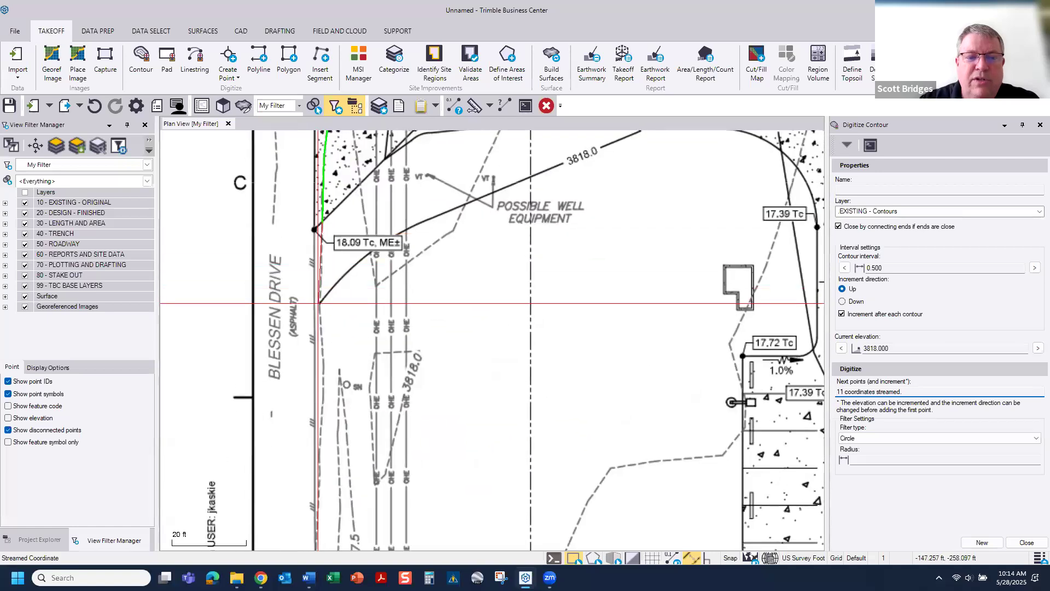
pyautogui.click(320, 422)
pyautogui.moveTo(320, 423); pyautogui.dragTo(349, 223, button='middle')
pyautogui.scroll(3, 355, 278)
pyautogui.scroll(1, 350, 299)
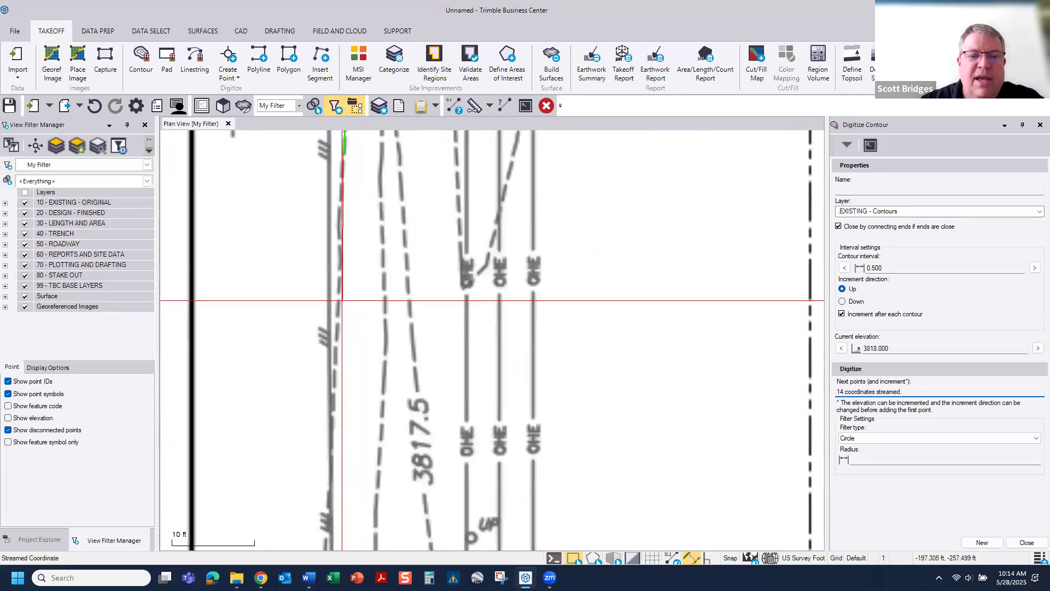
pyautogui.moveTo(335, 418); pyautogui.dragTo(360, 154, button='middle')
pyautogui.click(333, 405)
pyautogui.moveTo(340, 361); pyautogui.dragTo(393, 162, button='middle')
pyautogui.click(362, 401)
pyautogui.moveTo(348, 348); pyautogui.dragTo(314, 134, button='middle')
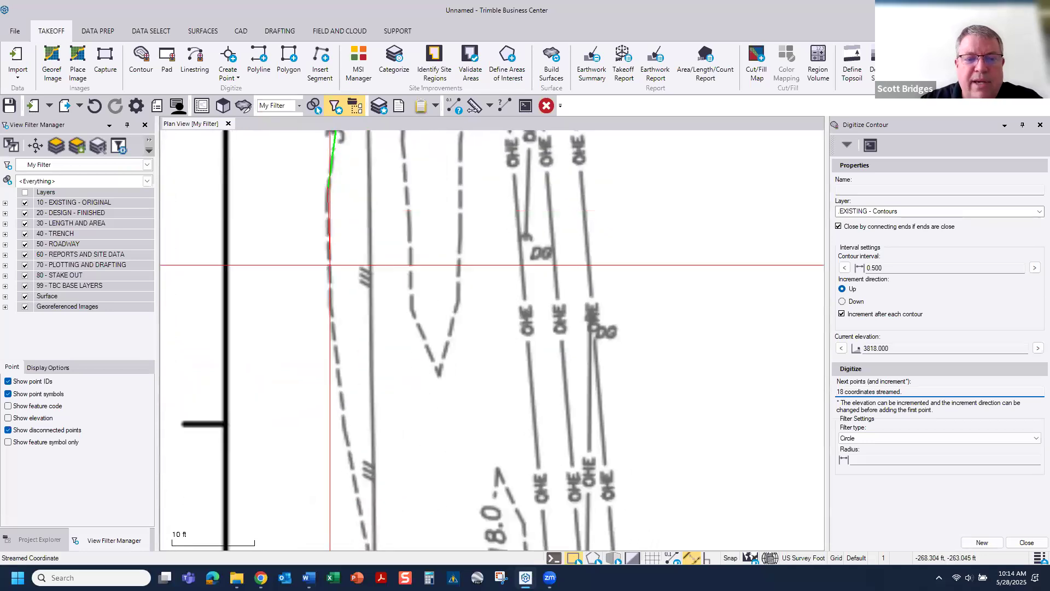
pyautogui.click(336, 367)
pyautogui.moveTo(355, 410); pyautogui.dragTo(348, 228, button='middle')
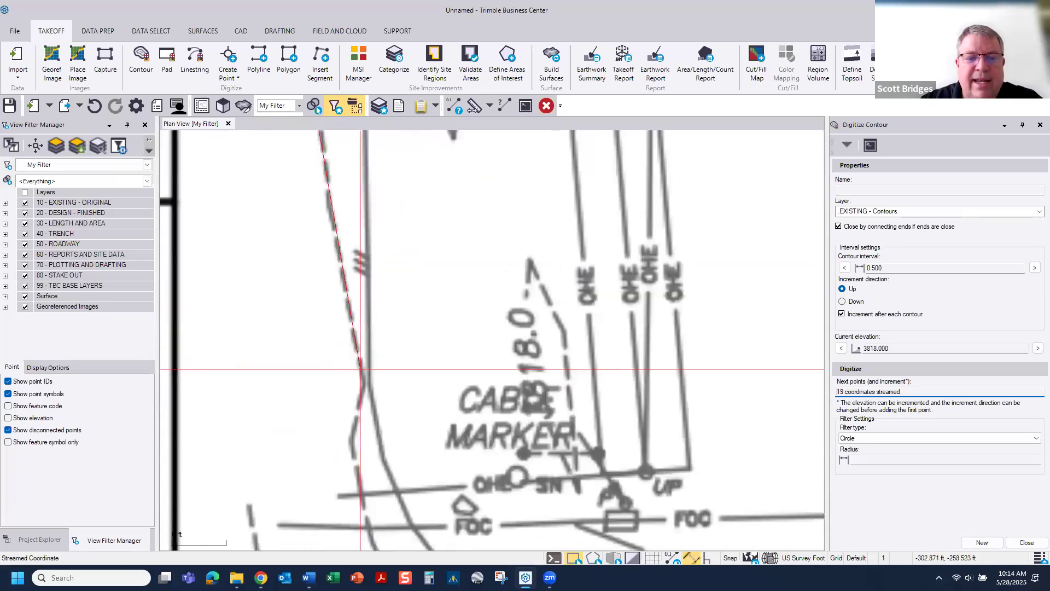
# - Continue the 3818.0 contour around the road corner beside the cable marker, following its dashed line to the low point of the bend
pyautogui.click(363, 365)
pyautogui.moveTo(364, 365); pyautogui.dragTo(359, 235, button='middle')
pyautogui.scroll(1, 359, 236)
pyautogui.scroll(3, 359, 235)
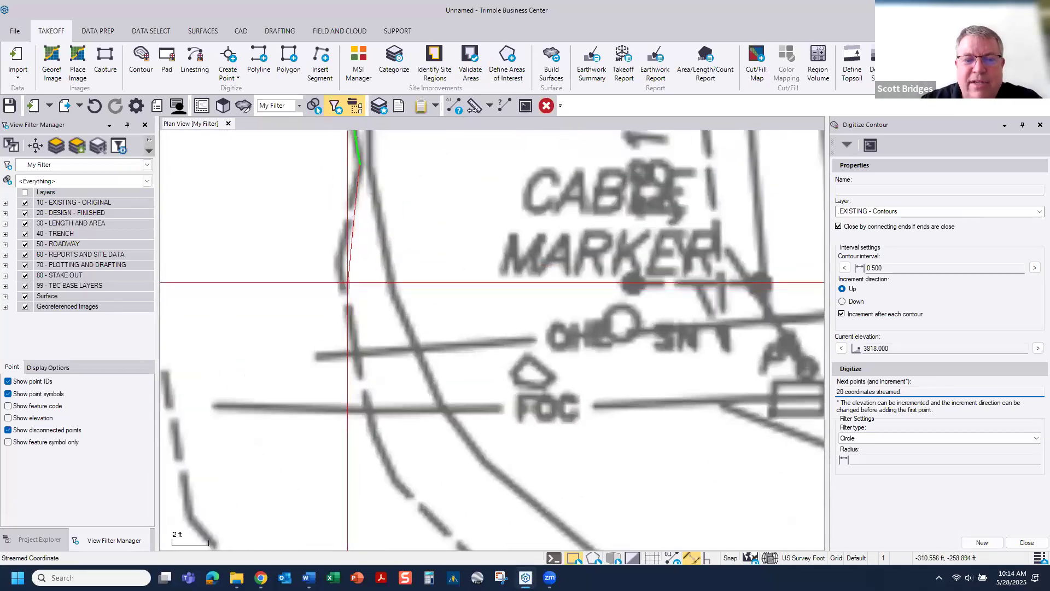
pyautogui.click(341, 249)
pyautogui.click(351, 335)
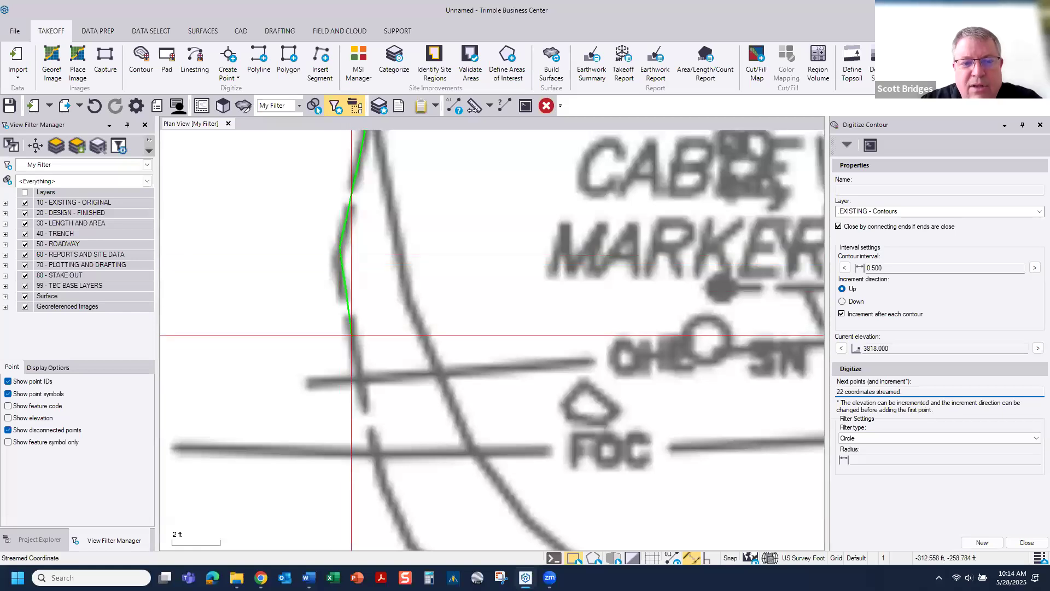
pyautogui.click(365, 411)
pyautogui.click(378, 472)
pyautogui.click(398, 519)
pyautogui.moveTo(398, 519); pyautogui.dragTo(308, 284, button='middle')
pyautogui.click(345, 331)
pyautogui.click(471, 460)
pyautogui.click(565, 500)
pyautogui.scroll(-3, 566, 500)
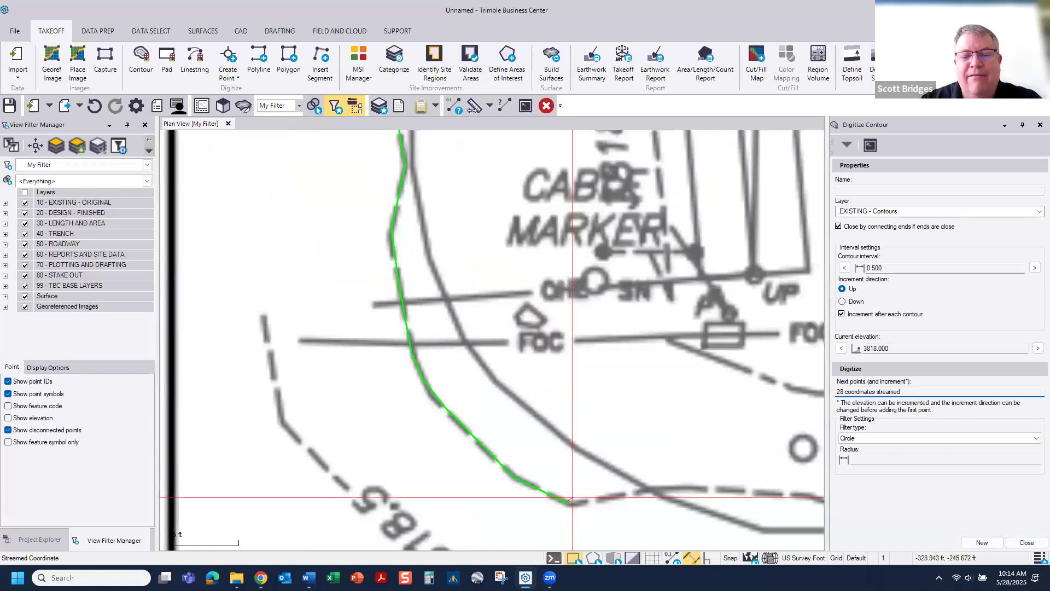
# - Continue the 3818.0 contour east from the road bend, across the pavement edge and along its dashed line south of the SN marker
pyautogui.click(629, 493)
pyautogui.click(712, 493)
pyautogui.click(772, 496)
pyautogui.click(815, 515)
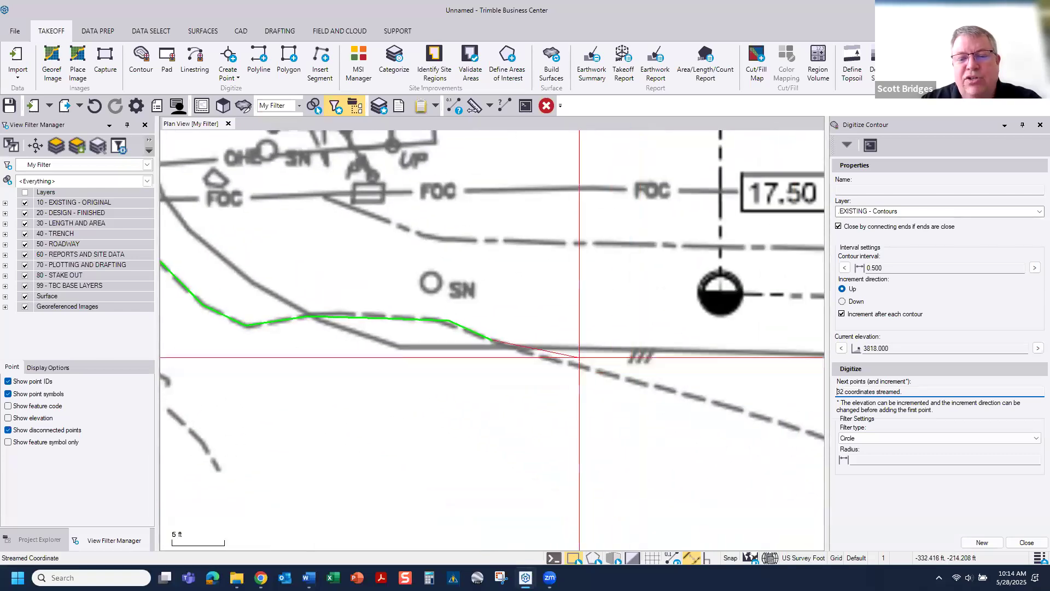
pyautogui.click(761, 416)
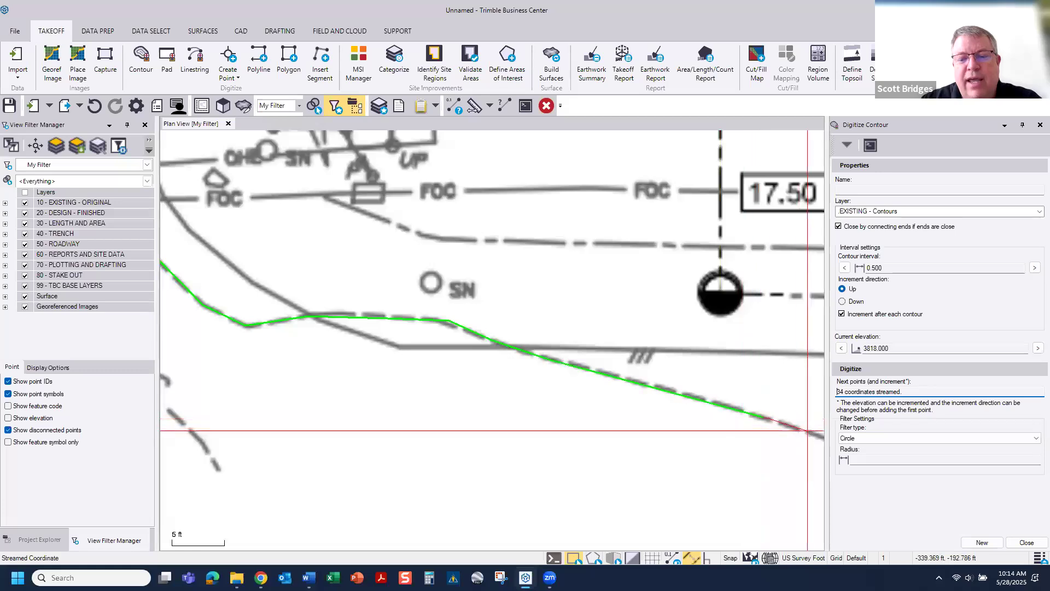
pyautogui.click(814, 433)
# - Trace the rest of the 3818.0 contour to its east end below the 17.56 Tc label and finish the line
pyautogui.click(588, 372)
pyautogui.click(588, 372)
pyautogui.click(729, 388)
pyautogui.click(810, 398)
pyautogui.click(637, 353)
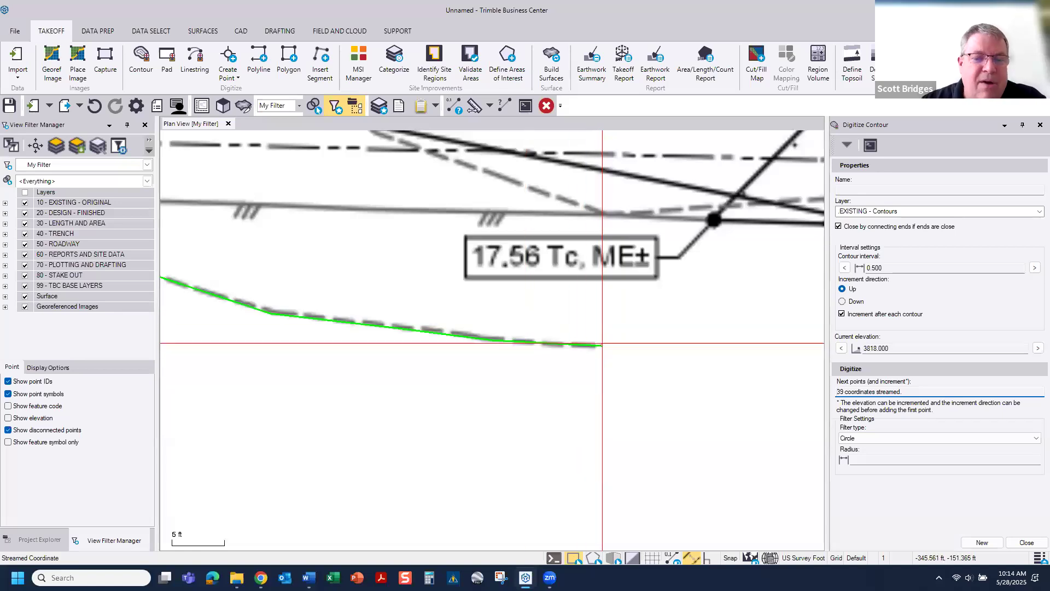
pyautogui.scroll(5, 605, 334)
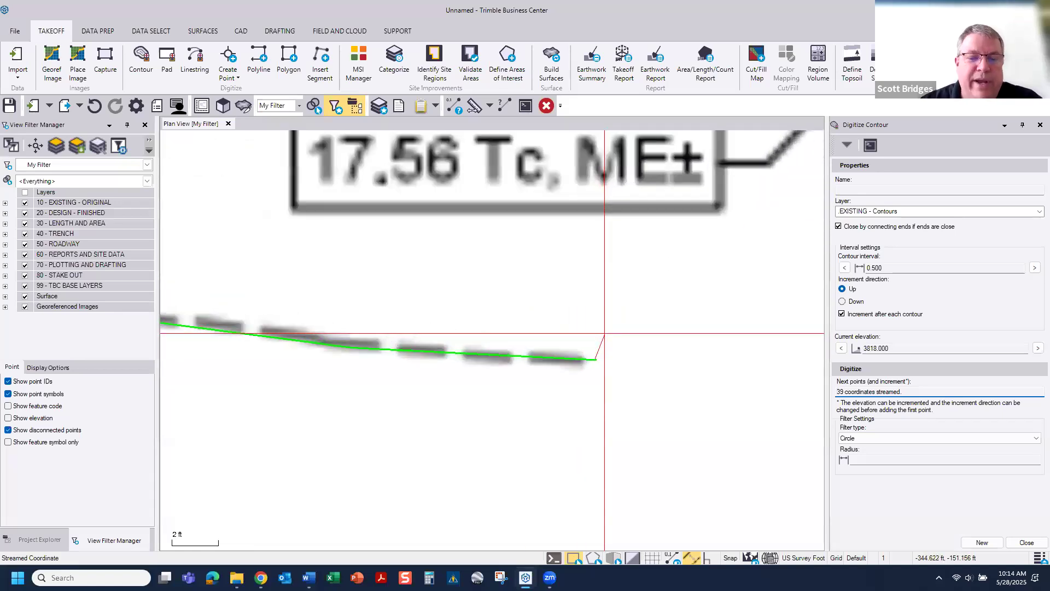
pyautogui.scroll(-5, 603, 333)
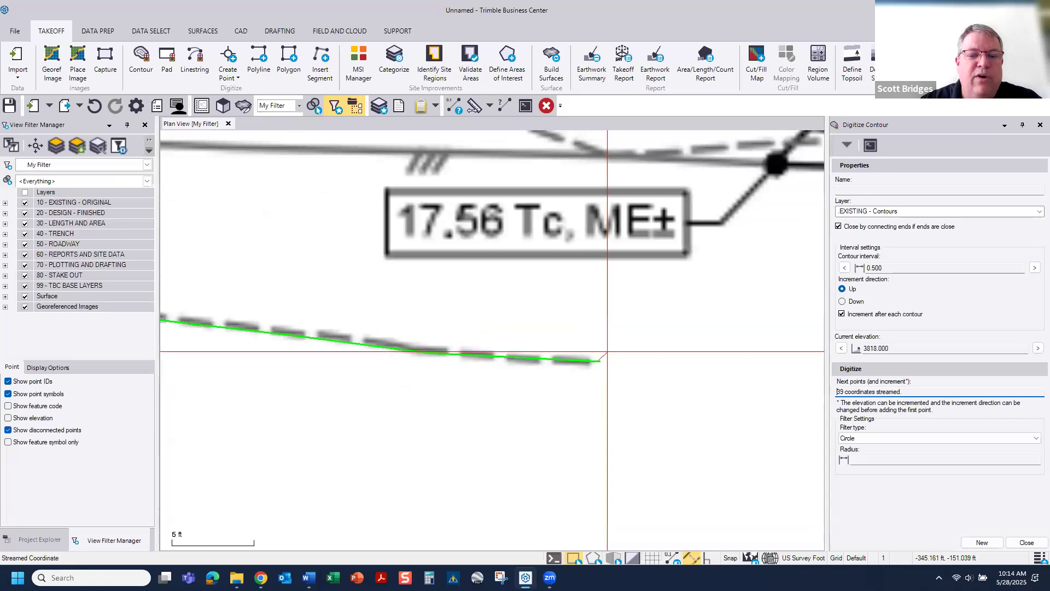
pyautogui.moveTo(640, 356)
pyautogui.mouseDown(button='middle')
pyautogui.moveTo(469, 429)
pyautogui.moveTo(363, 284)
pyautogui.moveTo(592, 256)
pyautogui.moveTo(552, 383)
pyautogui.mouseUp(button='middle')
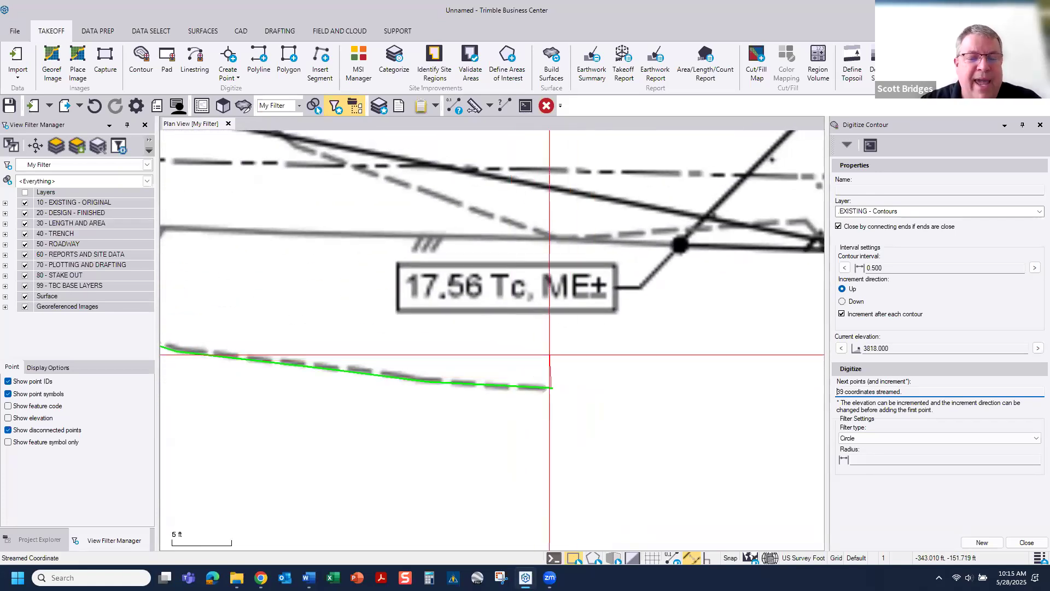
pyautogui.scroll(-4, 557, 370)
pyautogui.scroll(-3, 563, 366)
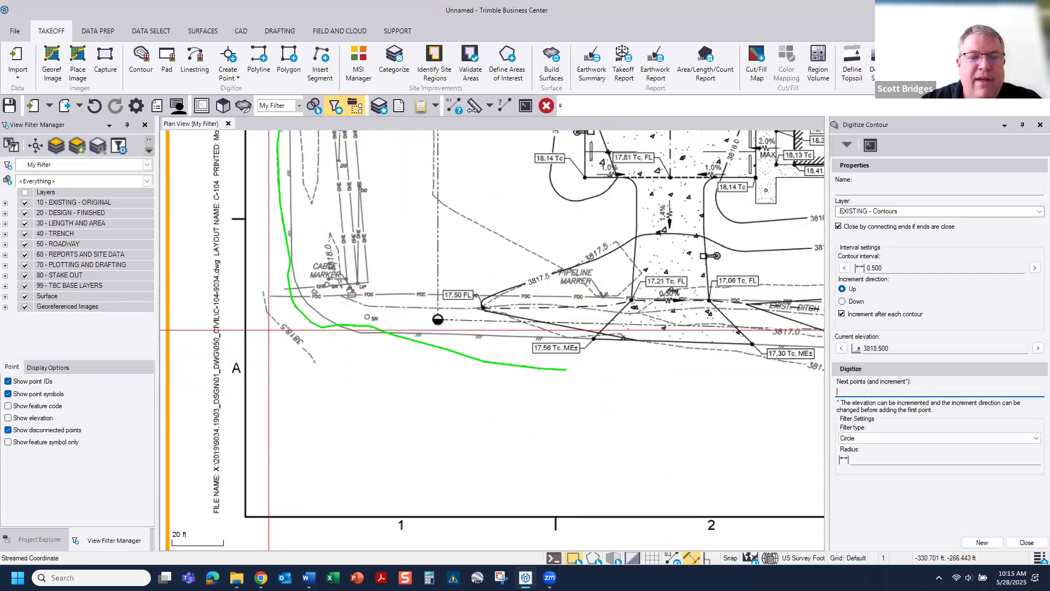
# - Digitize the short 3818.5 contour at the southwest road corner, from its north end through the label to its southeast end
pyautogui.scroll(5, 275, 325)
pyautogui.scroll(2, 275, 325)
pyautogui.click(230, 199)
pyautogui.click(239, 285)
pyautogui.click(328, 367)
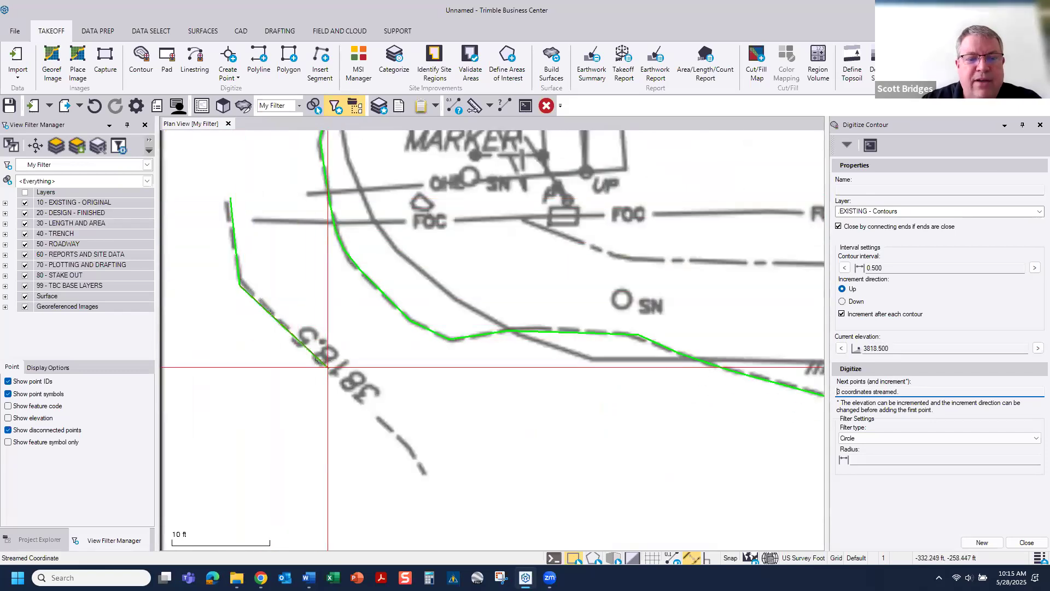
pyautogui.click(406, 444)
pyautogui.click(432, 480)
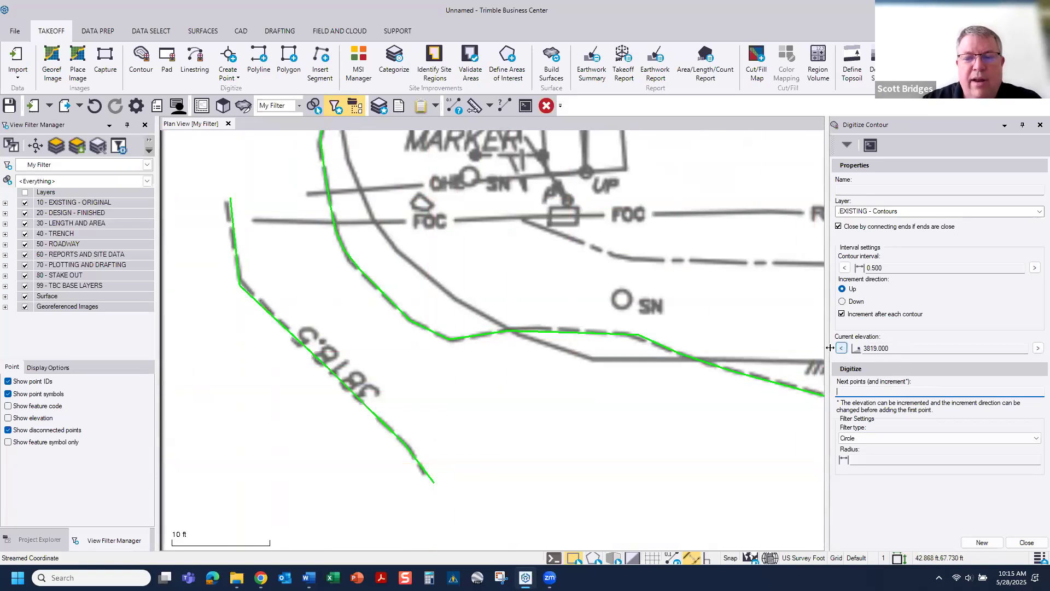
# - Set the current elevation to 3817.5 and trace the narrow roadside contour's east side north through its label to the tip by SN
pyautogui.scroll(-6, 445, 380)
pyautogui.moveTo(442, 265); pyautogui.dragTo(403, 477, button='middle')
pyautogui.moveTo(397, 225); pyautogui.dragTo(393, 283, button='middle')
pyautogui.scroll(3, 392, 282)
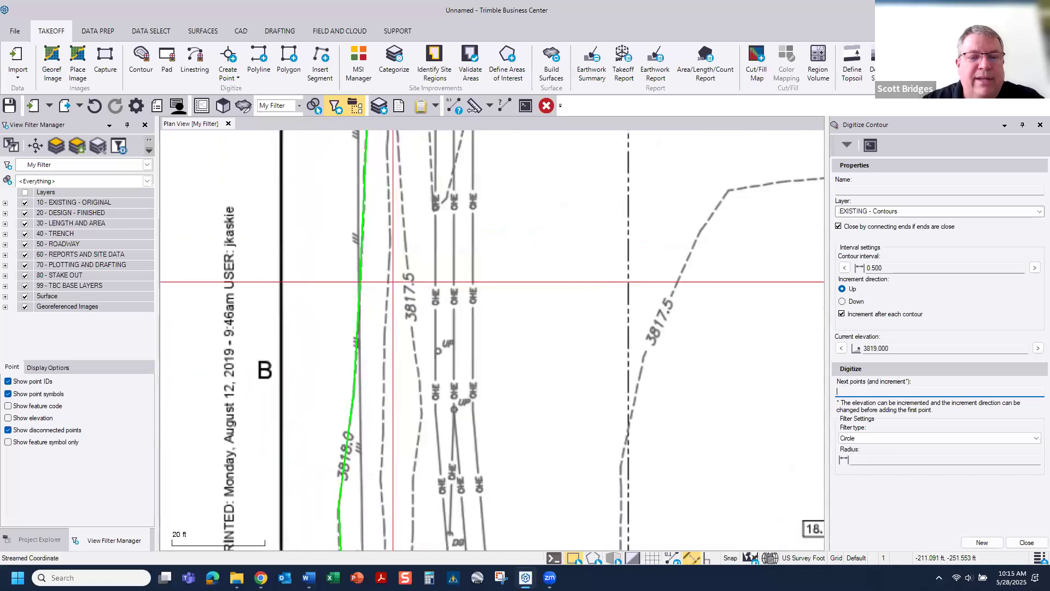
pyautogui.scroll(2, 403, 280)
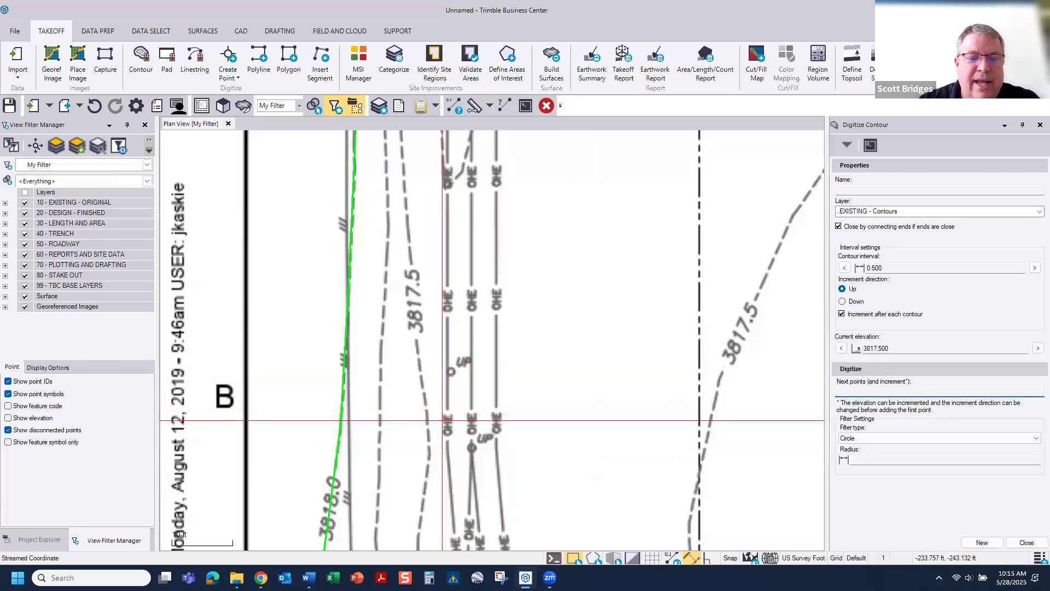
pyautogui.click(427, 413)
pyautogui.click(416, 325)
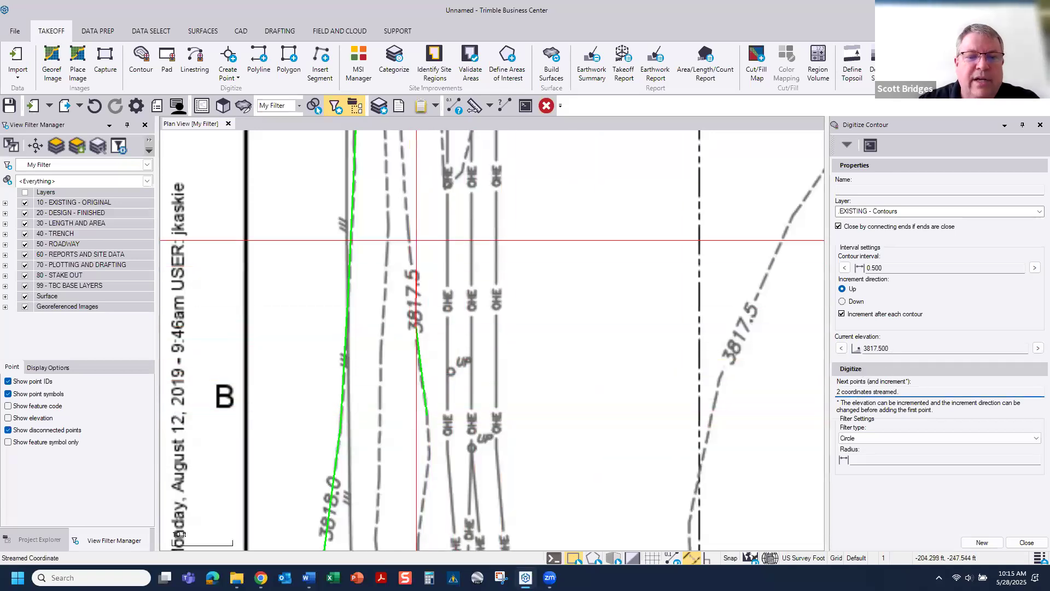
pyautogui.click(407, 221)
pyautogui.moveTo(429, 247); pyautogui.dragTo(467, 397, button='middle')
pyautogui.click(437, 235)
pyautogui.click(425, 155)
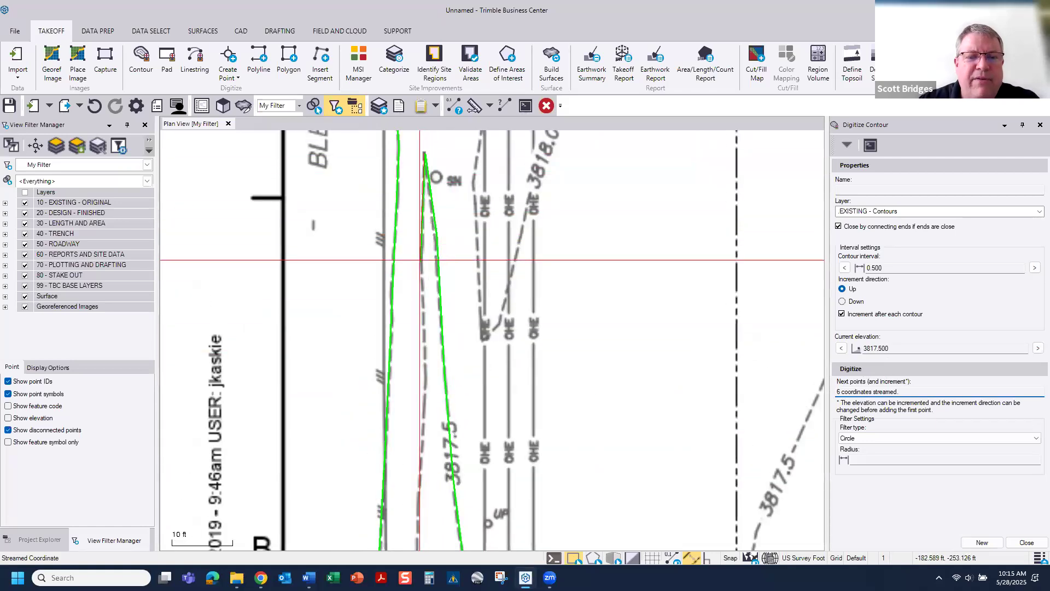
# - Trace the 3817.5 contour's west side from the north tip down to its southern point above the cable marker
pyautogui.click(427, 389)
pyautogui.click(418, 501)
pyautogui.moveTo(418, 501); pyautogui.dragTo(397, 168, button='middle')
pyautogui.click(395, 332)
pyautogui.click(394, 346)
pyautogui.click(393, 356)
pyautogui.click(400, 486)
pyautogui.click(418, 529)
pyautogui.moveTo(419, 529); pyautogui.dragTo(494, 339, button='middle')
pyautogui.click(493, 336)
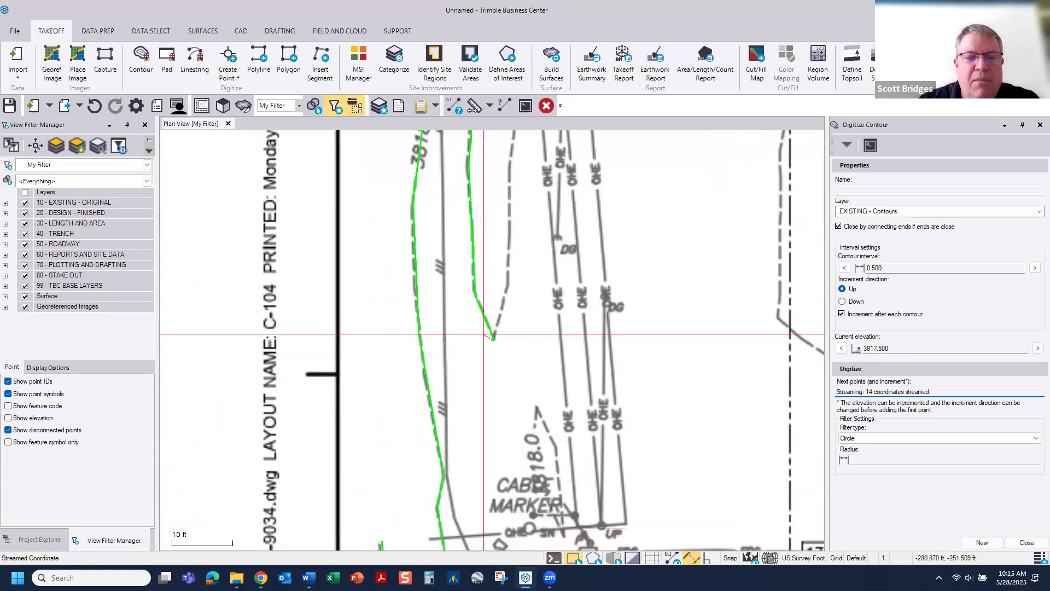
# - Trace the 3817.5 contour's east side north from the southern point and close the loop with an End snap at its starting point
pyautogui.click(509, 285)
pyautogui.click(510, 164)
pyautogui.moveTo(510, 164); pyautogui.dragTo(420, 416, button='middle')
pyautogui.click(431, 341)
pyautogui.click(429, 312)
pyautogui.scroll(5, 410, 322)
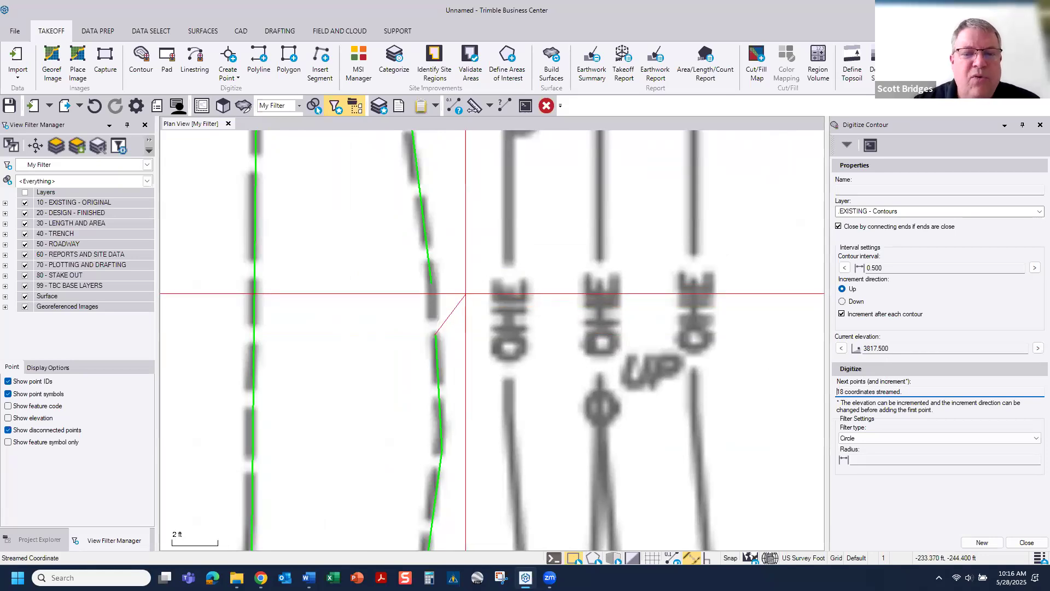
pyautogui.rightClick(466, 294)
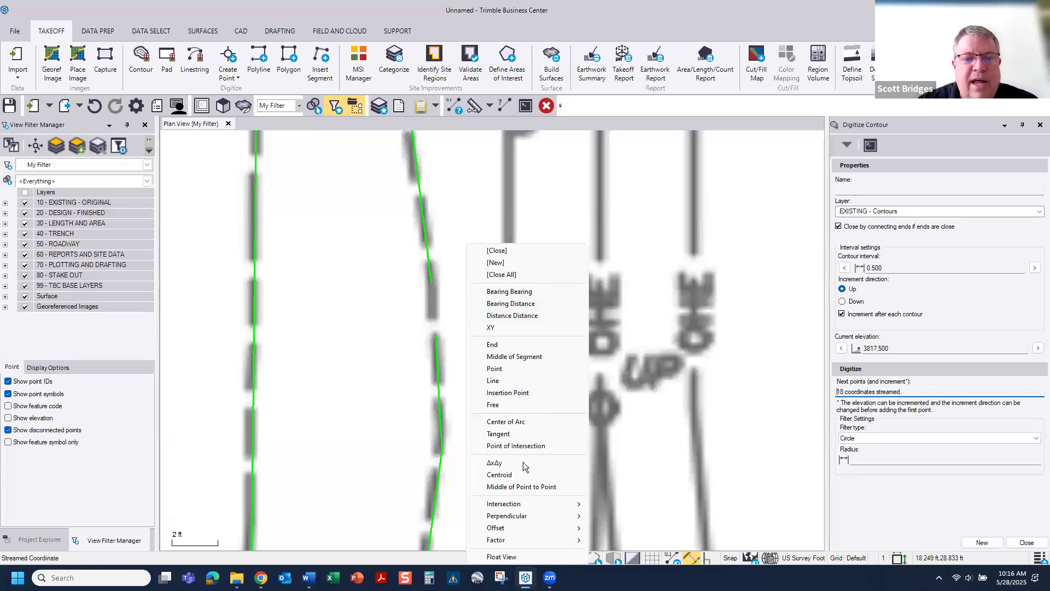
pyautogui.click(494, 344)
pyautogui.click(430, 282)
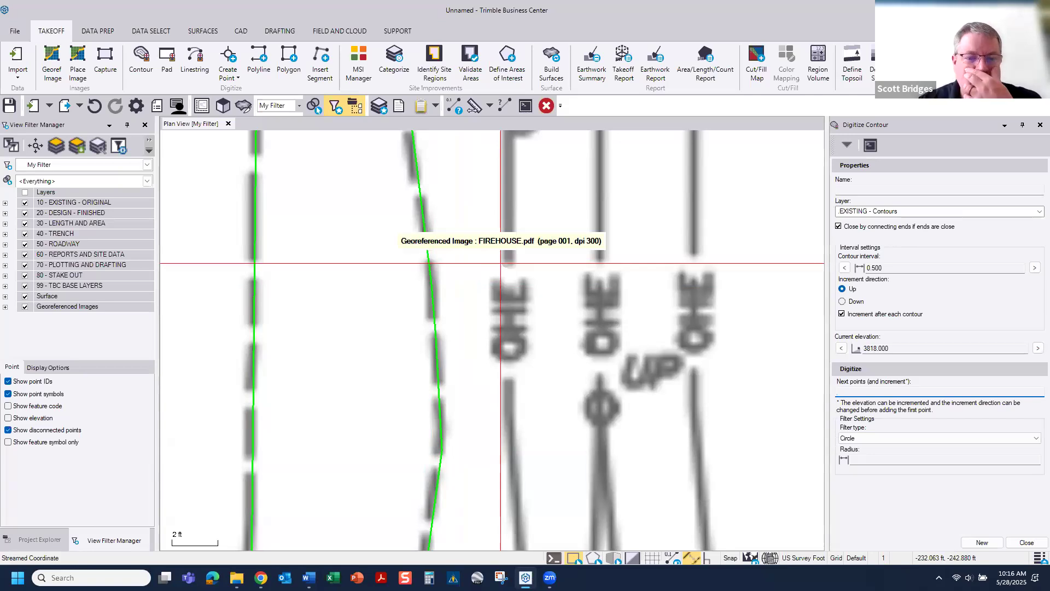
# - End contour digitizing and open the properties of FIREHOUSE.pdf from the imported files
pyautogui.scroll(-6, 501, 263)
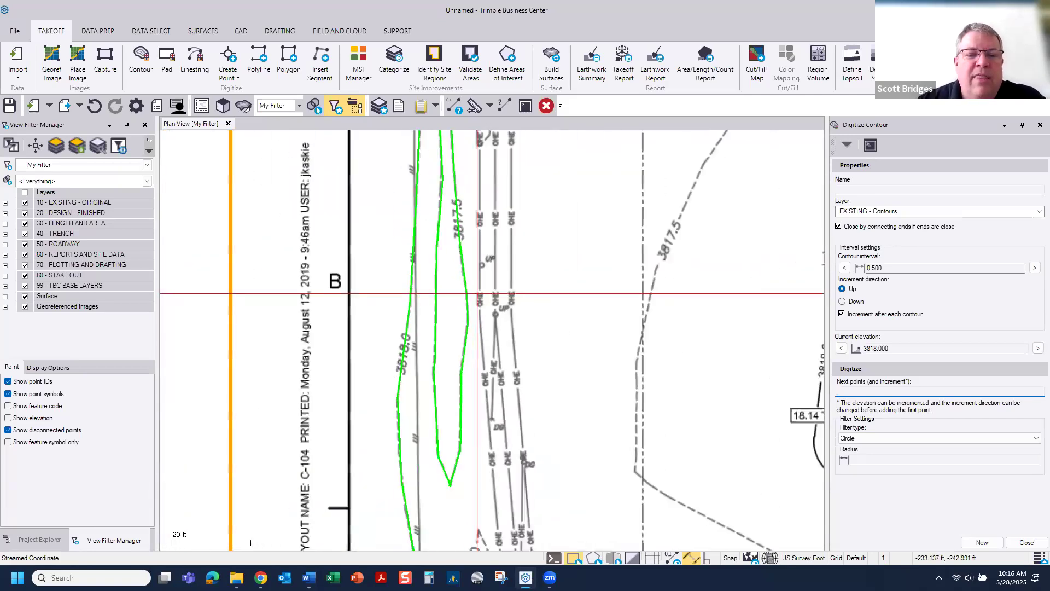
pyautogui.scroll(-4, 485, 295)
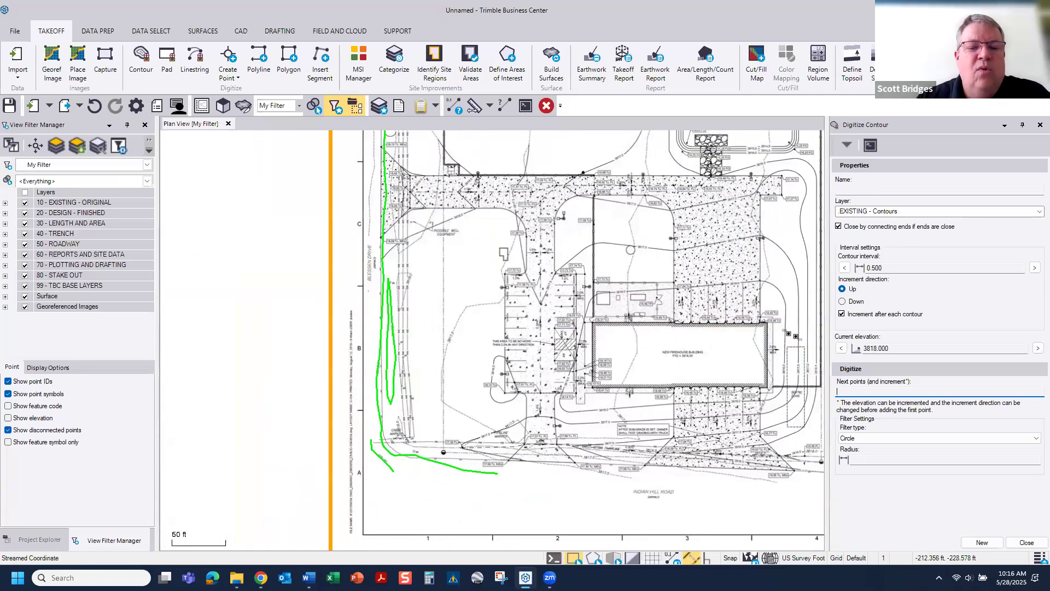
pyautogui.moveTo(412, 286); pyautogui.dragTo(353, 325, button='middle')
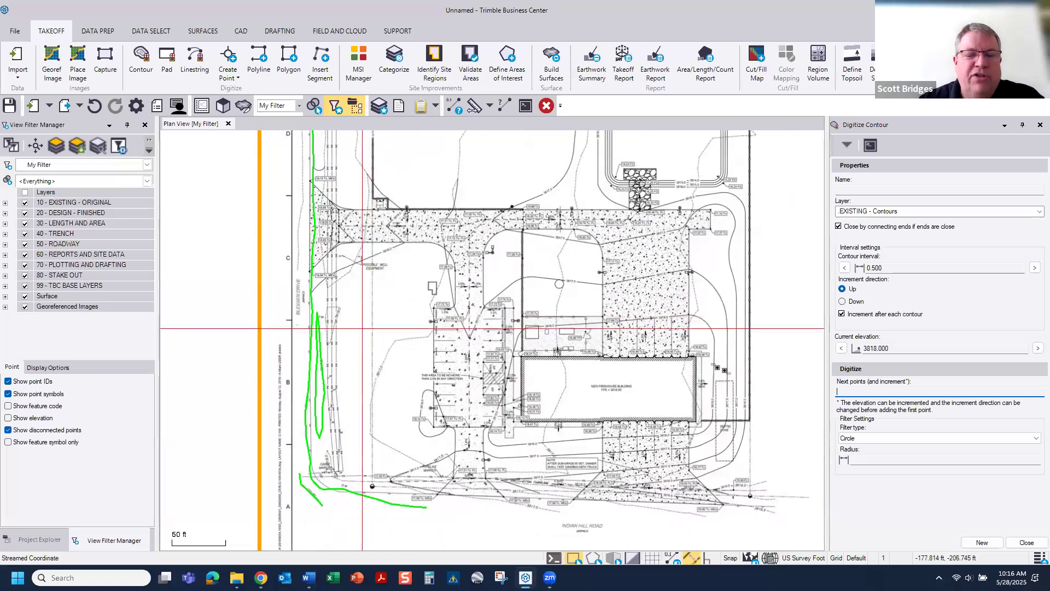
pyautogui.click(1026, 542)
pyautogui.scroll(-2, 449, 292)
pyautogui.moveTo(513, 283); pyautogui.dragTo(406, 326, button='middle')
pyautogui.click(42, 540)
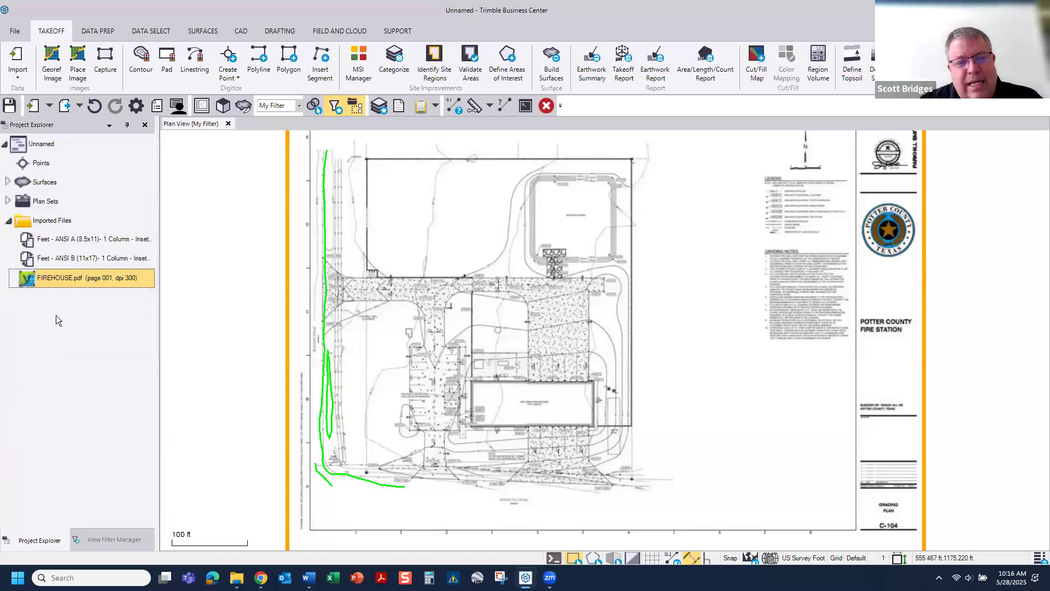
pyautogui.rightClick(44, 279)
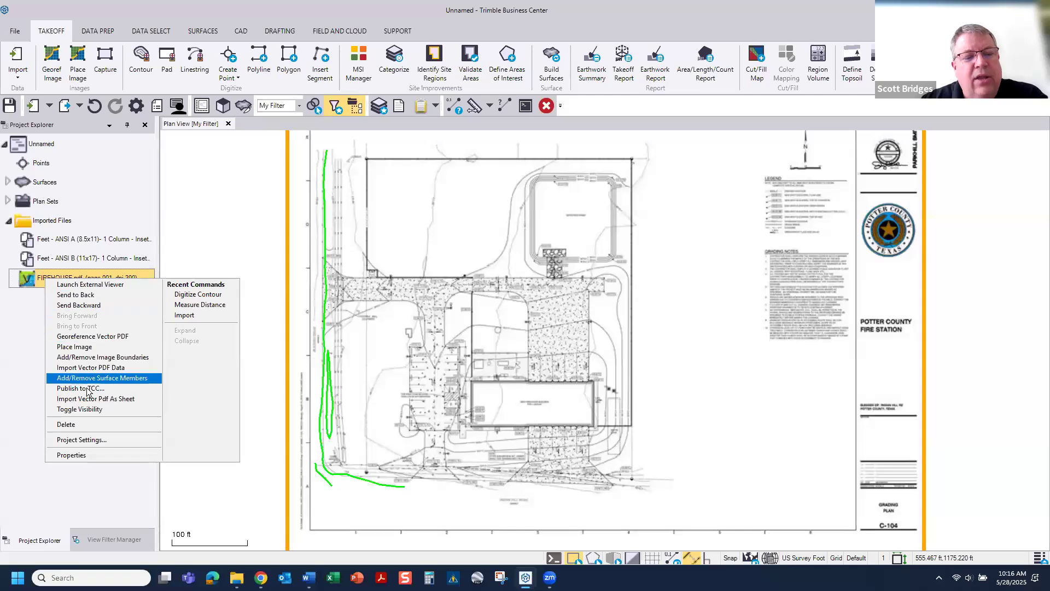
pyautogui.click(102, 454)
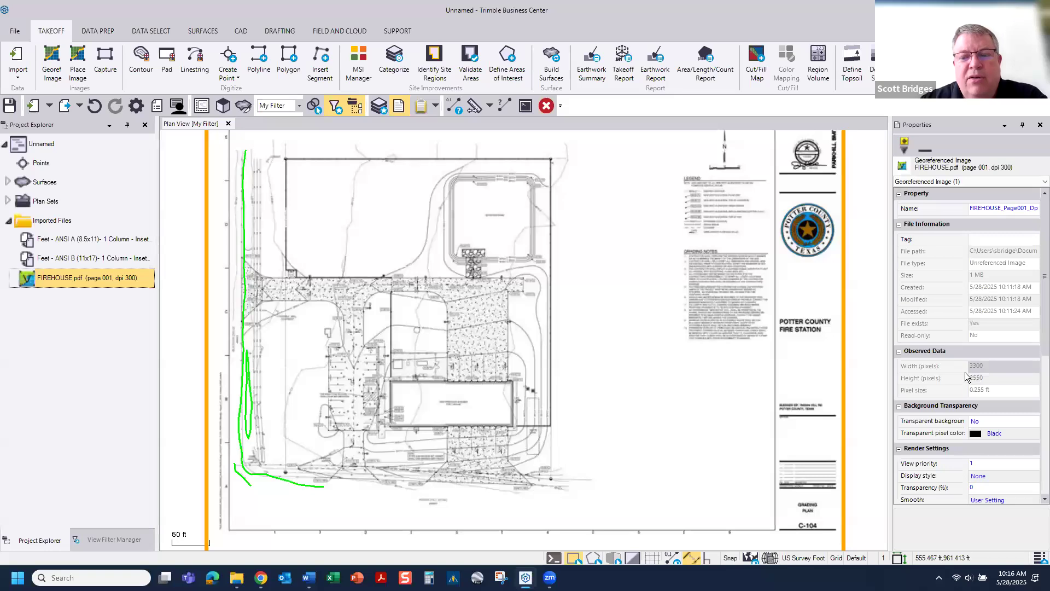
# - Try the Bluelined and Inverted display styles on the FIREHOUSE.pdf image
pyautogui.scroll(-3, 965, 373)
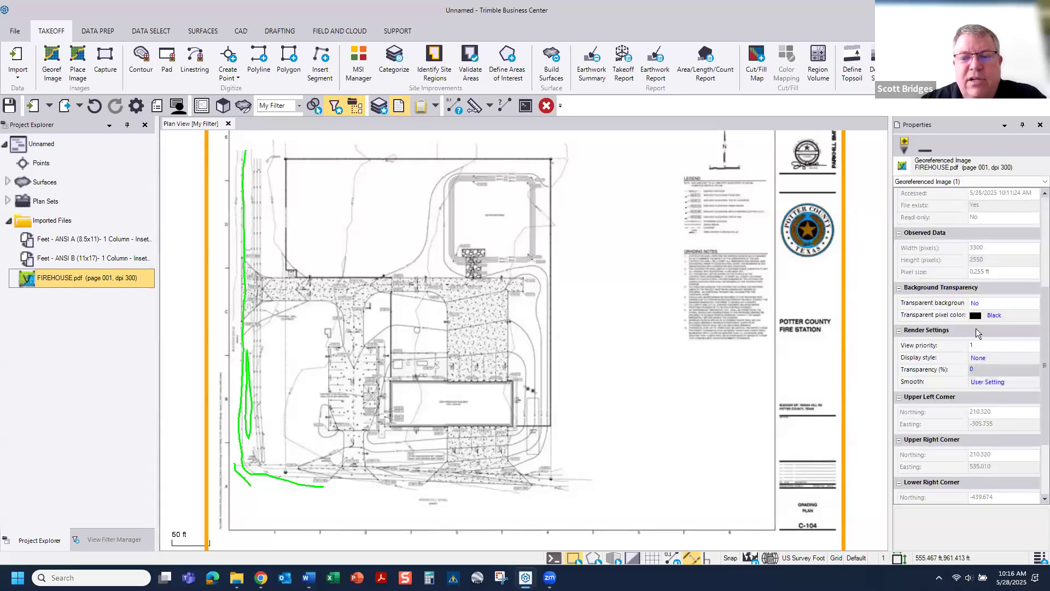
pyautogui.click(991, 362)
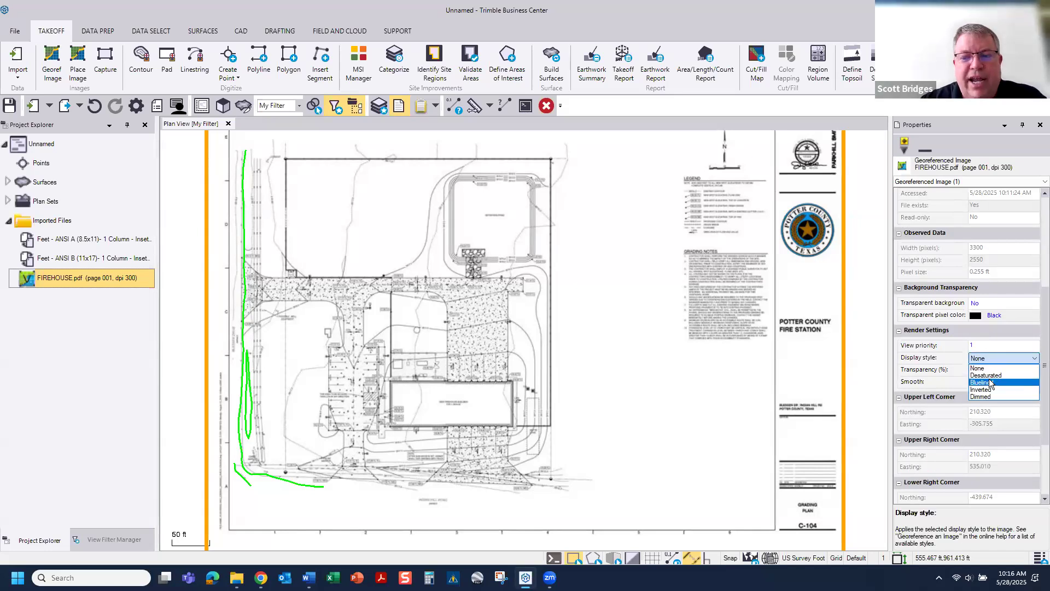
pyautogui.click(982, 383)
pyautogui.scroll(8, 426, 305)
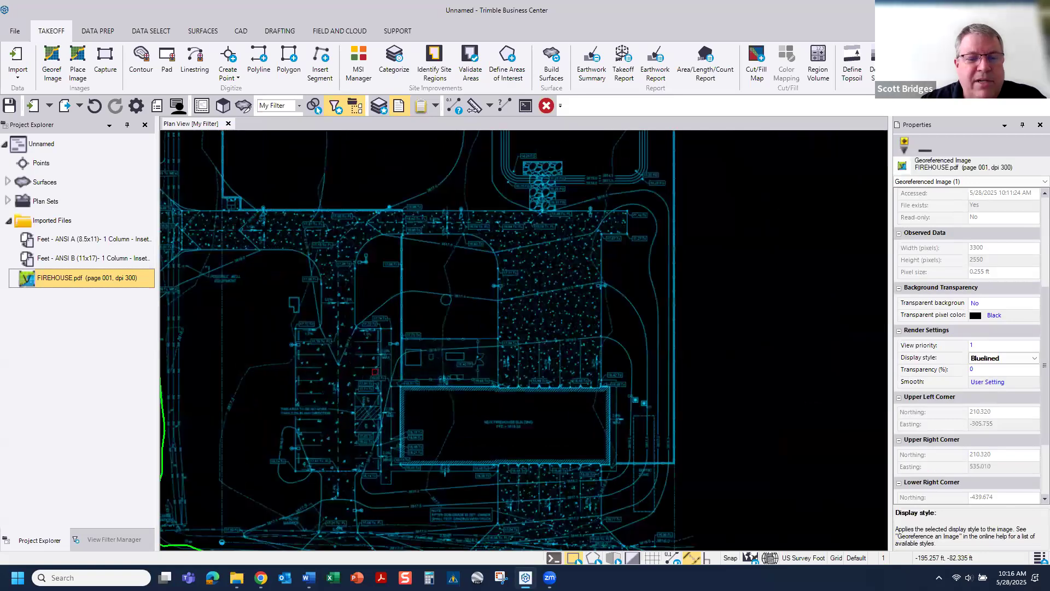
pyautogui.click(1017, 364)
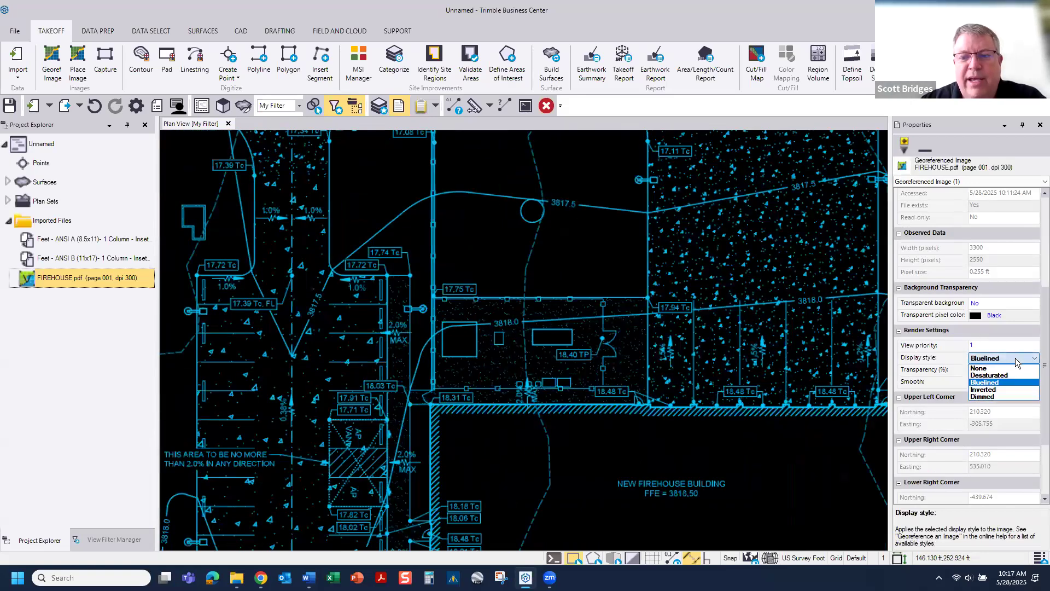
pyautogui.click(991, 390)
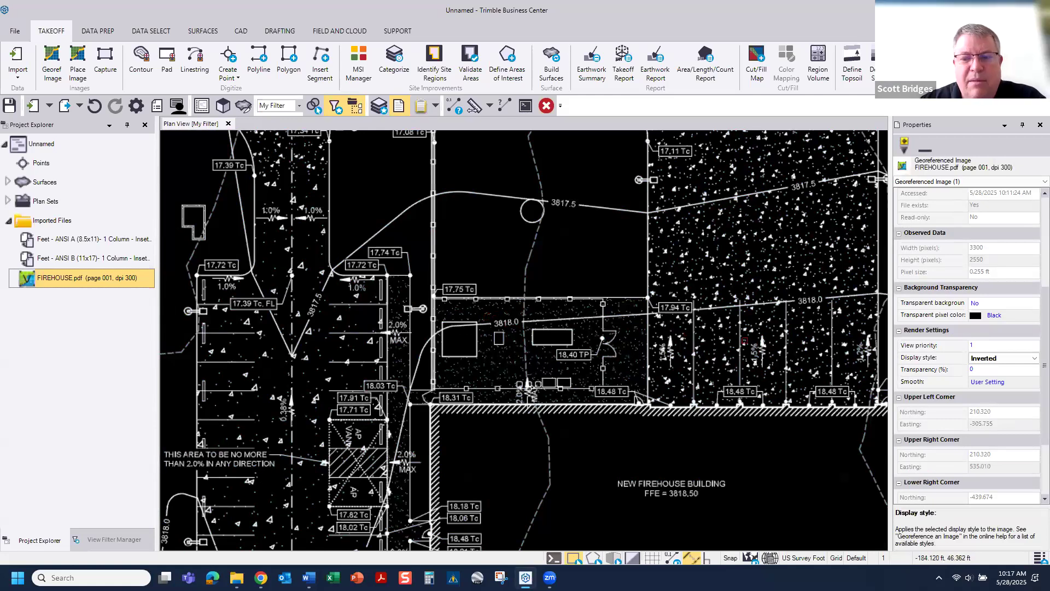
# - Set the image's display style to Dimmed, check the plan and traced contours against it, and close the properties
pyautogui.click(1007, 364)
pyautogui.click(979, 397)
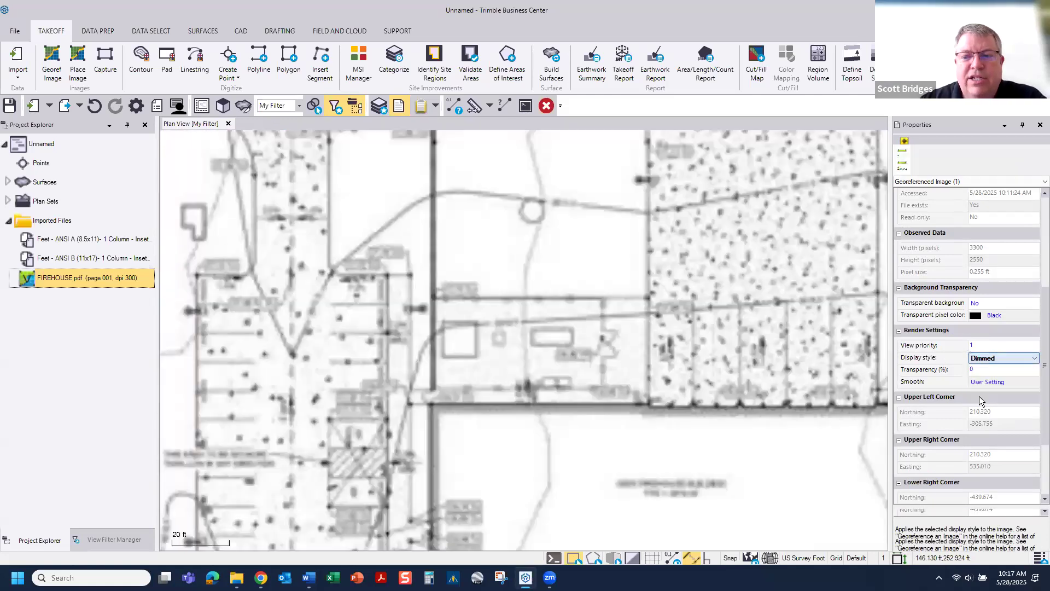
pyautogui.scroll(-1, 462, 325)
pyautogui.scroll(-5, 463, 325)
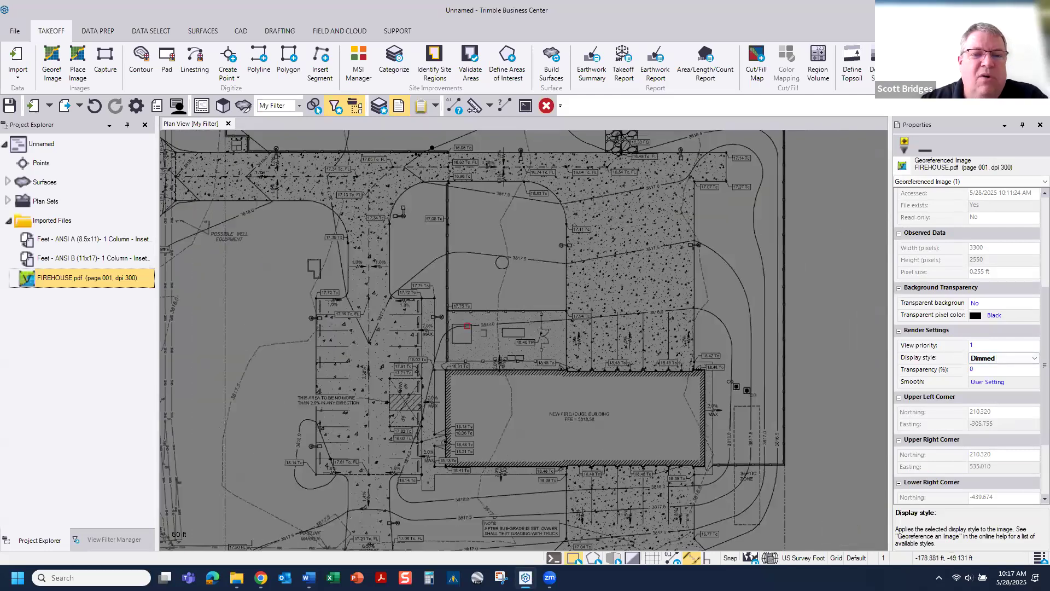
pyautogui.moveTo(410, 219); pyautogui.dragTo(420, 346, button='middle')
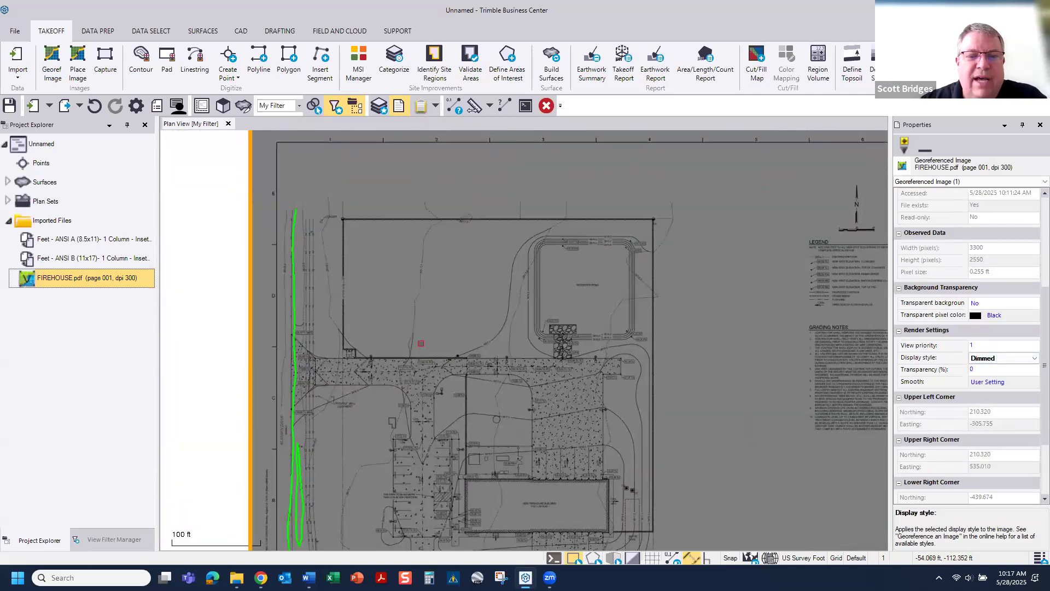
pyautogui.scroll(9, 304, 236)
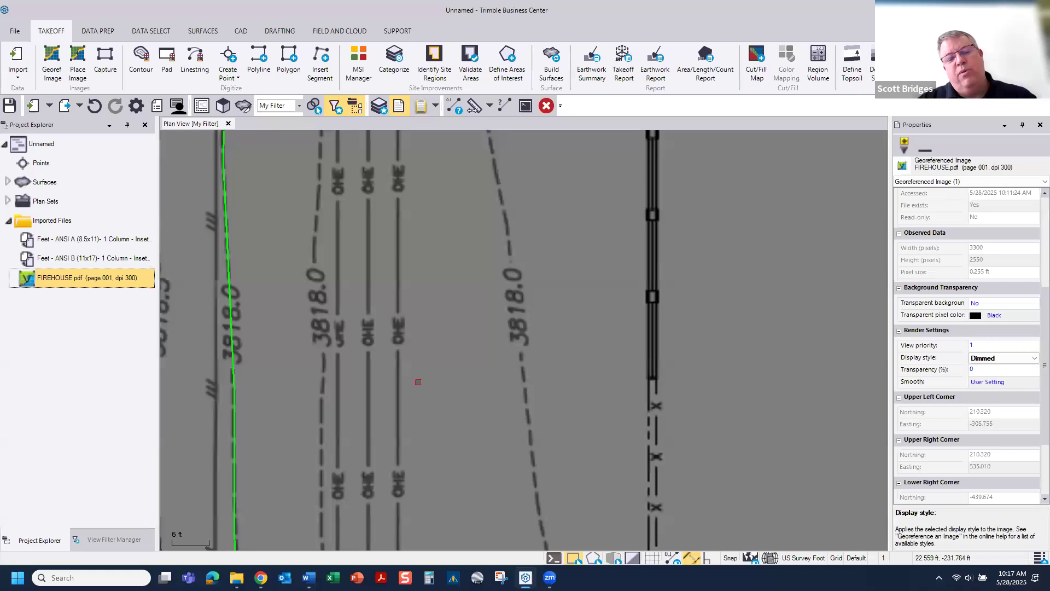
pyautogui.scroll(-4, 418, 381)
pyautogui.moveTo(424, 373); pyautogui.dragTo(424, 259, button='middle')
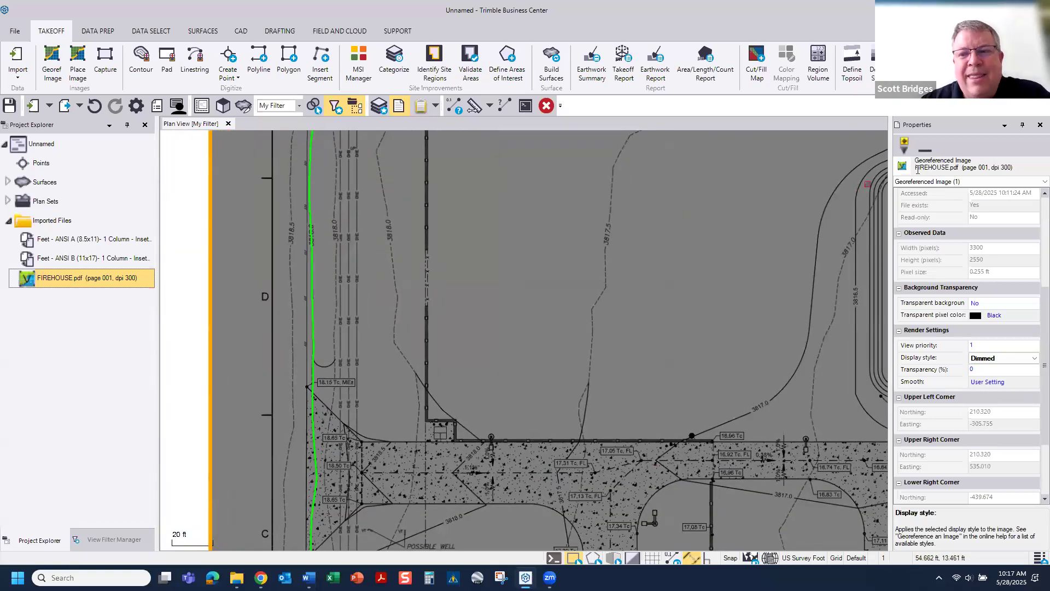
pyautogui.click(1040, 125)
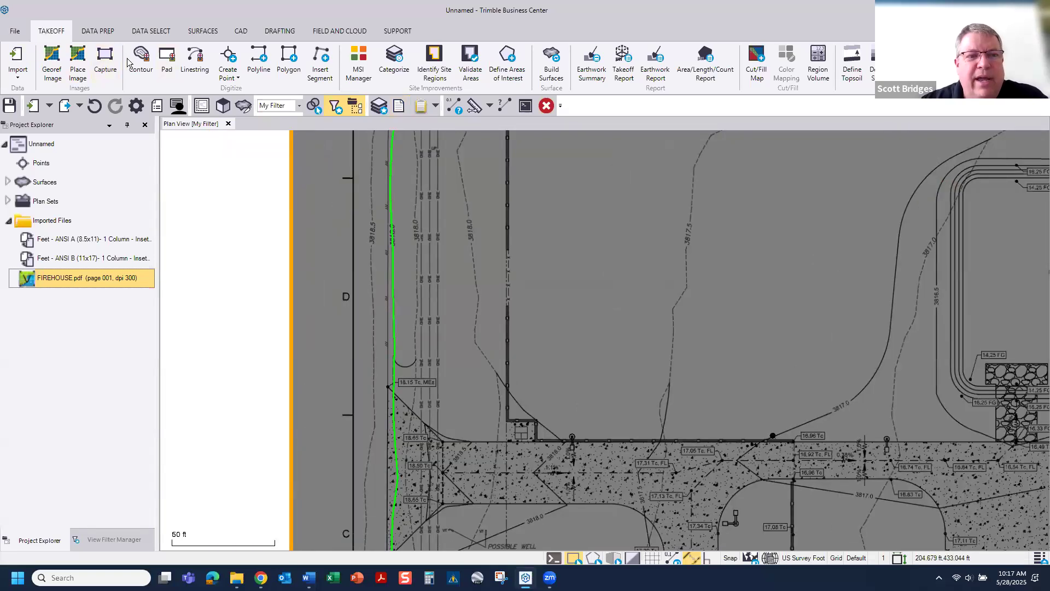
pyautogui.scroll(-3, 410, 198)
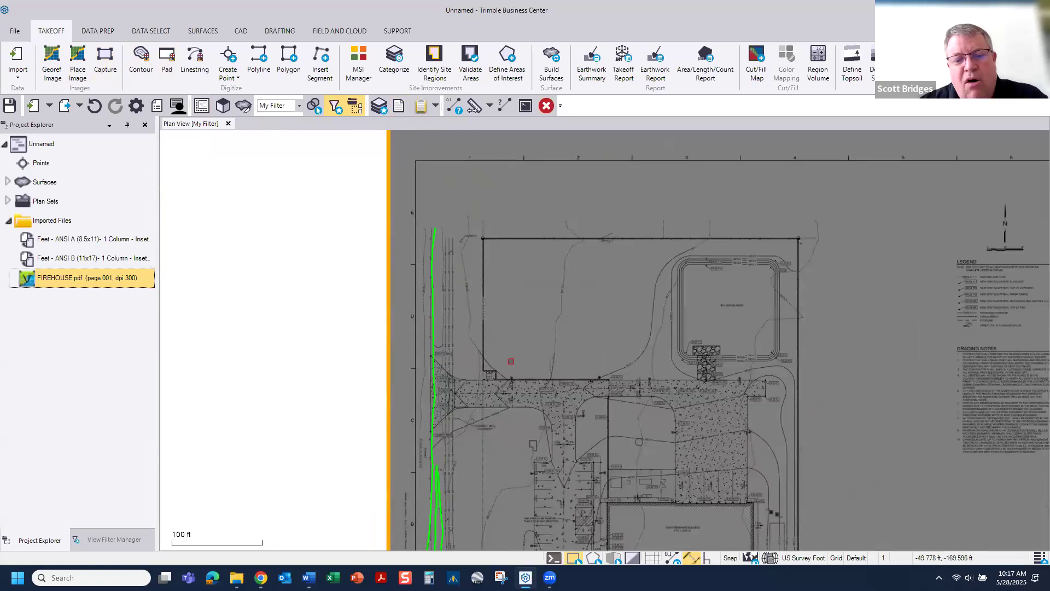
# - Start a new project from the 2025 CONSTRUCTION template and discard the changes to the current project
pyautogui.moveTo(410, 198); pyautogui.dragTo(366, 106, button='middle')
pyautogui.scroll(3, 394, 379)
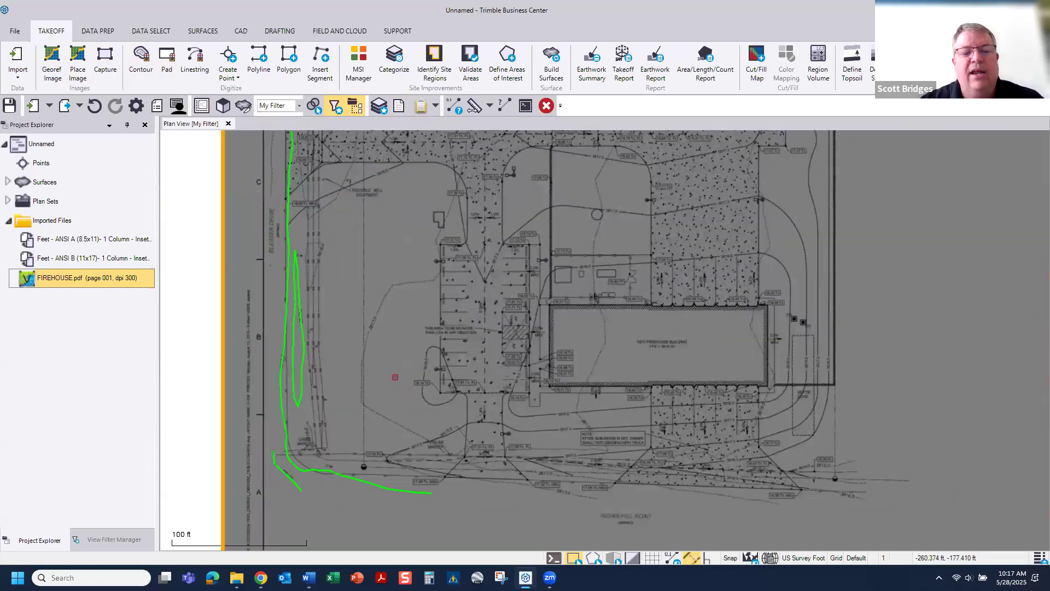
pyautogui.scroll(-1, 394, 378)
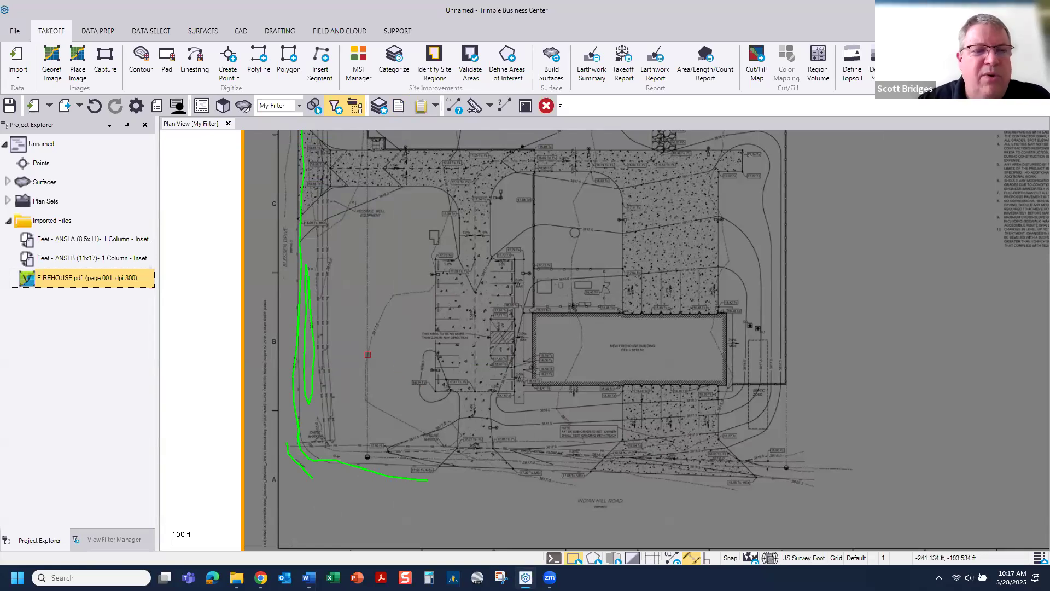
pyautogui.click(16, 33)
pyautogui.click(29, 55)
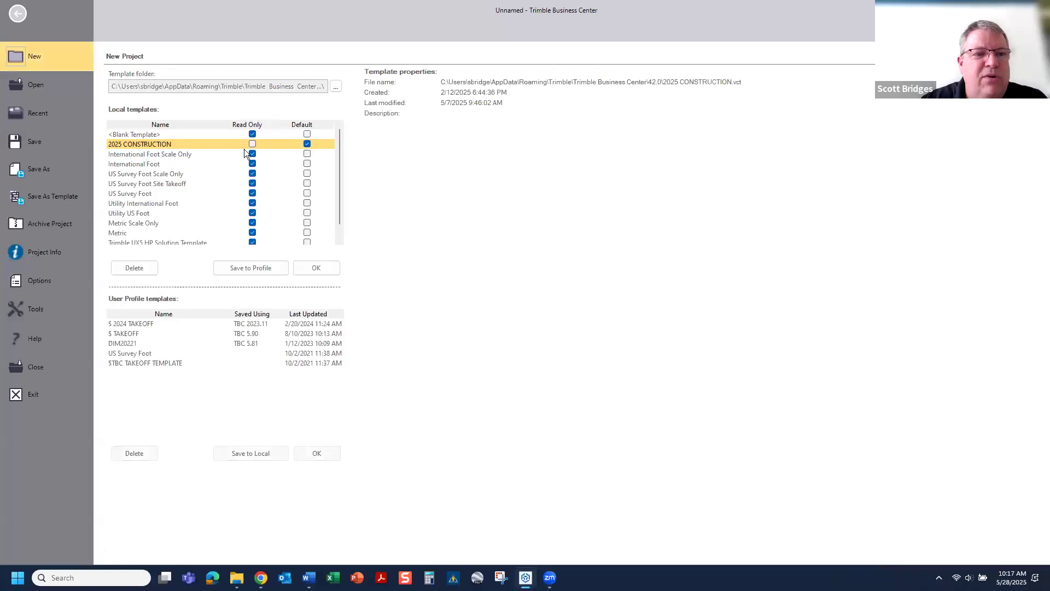
pyautogui.click(317, 267)
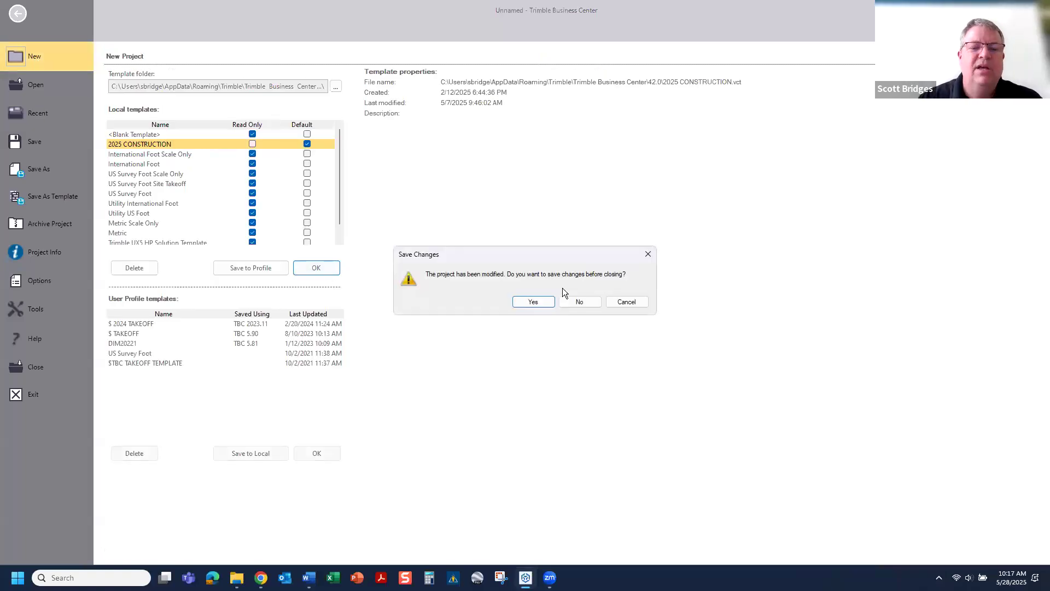
pyautogui.click(580, 302)
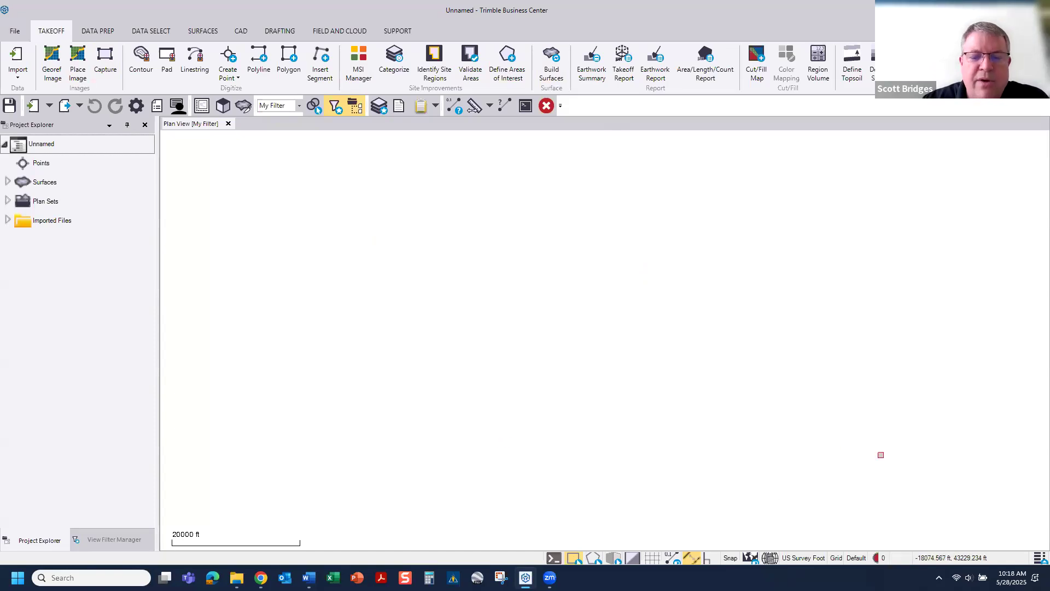
# - Import FIREHOUSE.pdf from the TRIMBLE POWER HOUR folder into the new project
pyautogui.click(18, 58)
pyautogui.click(876, 276)
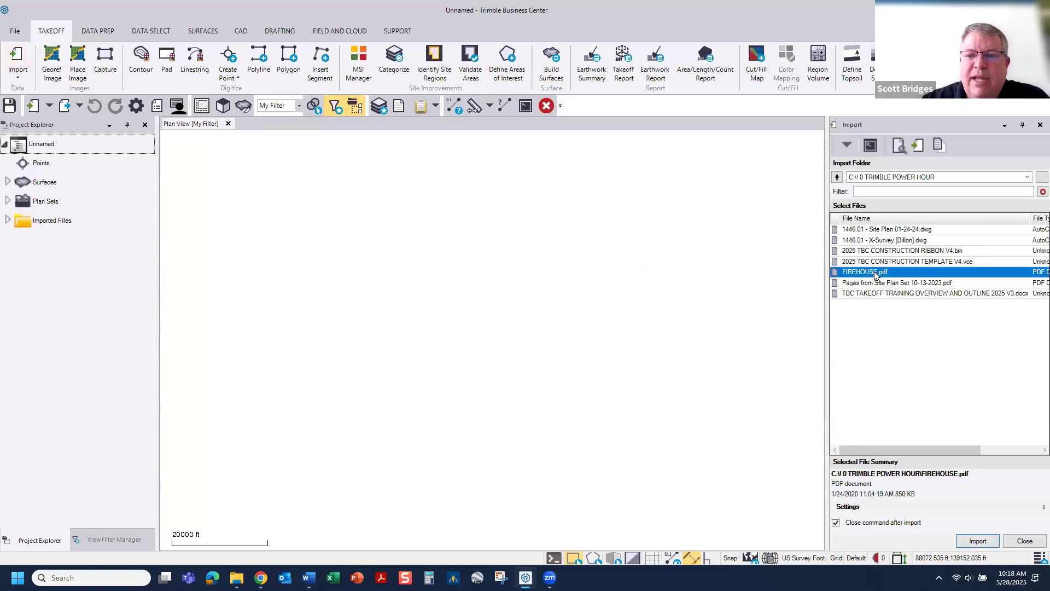
pyautogui.click(978, 541)
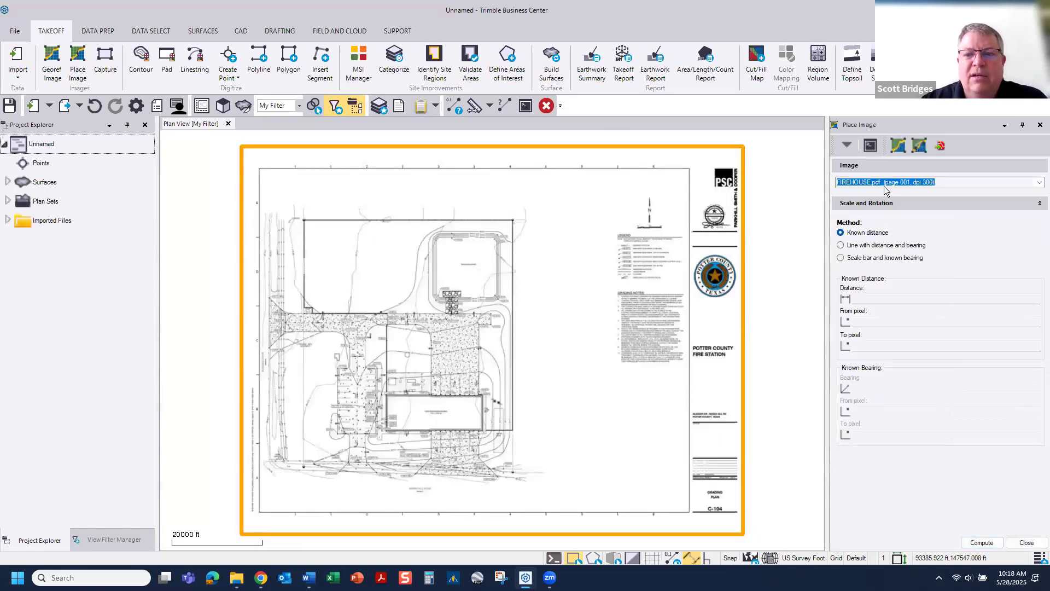
# - Scale the FIREHOUSE.pdf image by a known distance of 40 ft between the 0 and 40' ends of its scale bar
pyautogui.click(869, 299)
pyautogui.scroll(6, 661, 205)
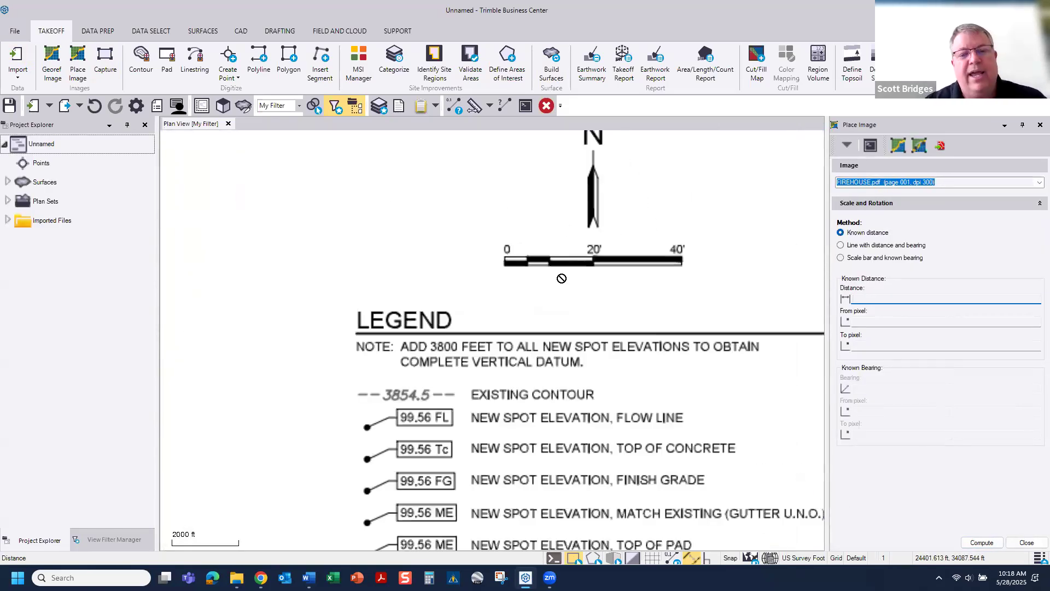
pyautogui.scroll(2, 611, 246)
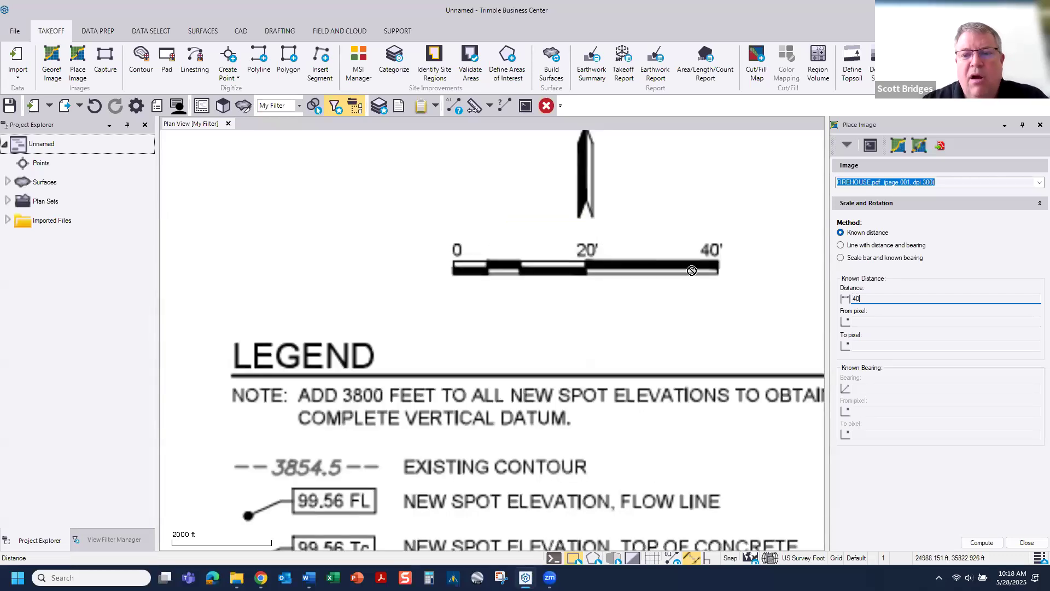
pyautogui.click(865, 319)
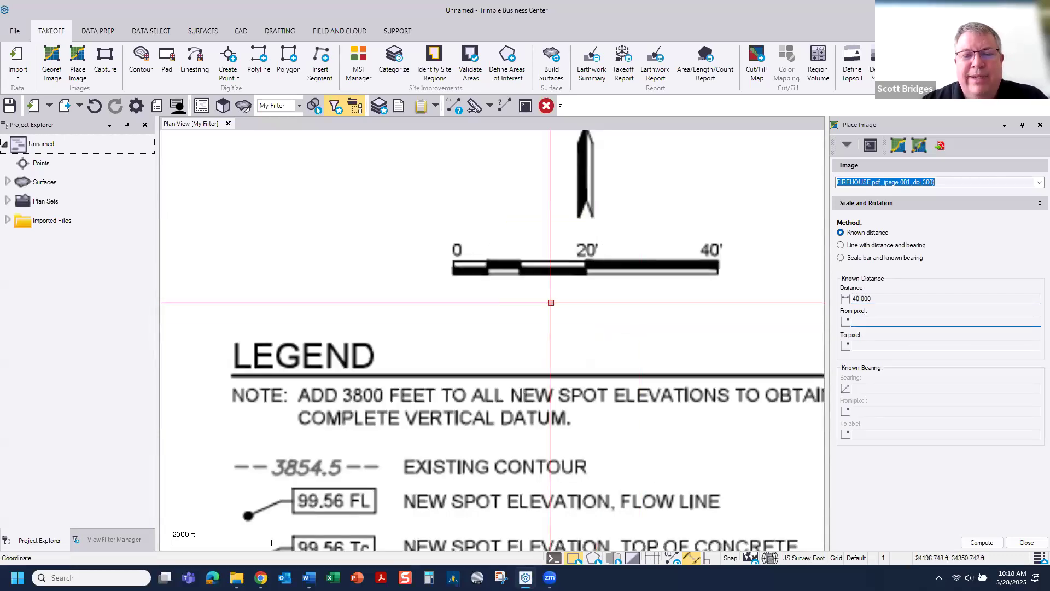
pyautogui.click(454, 272)
pyautogui.click(719, 282)
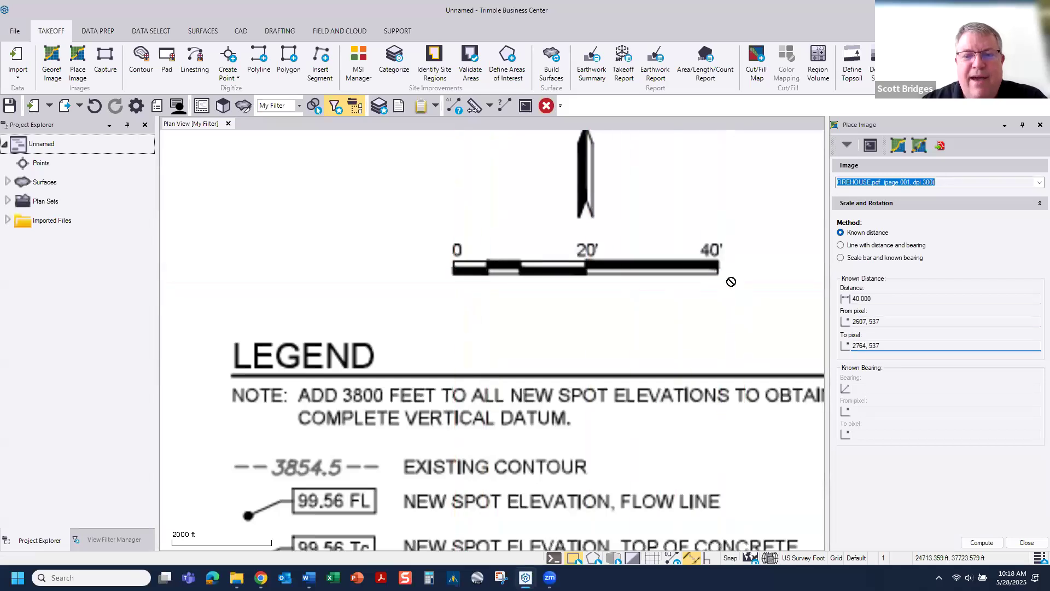
pyautogui.click(981, 542)
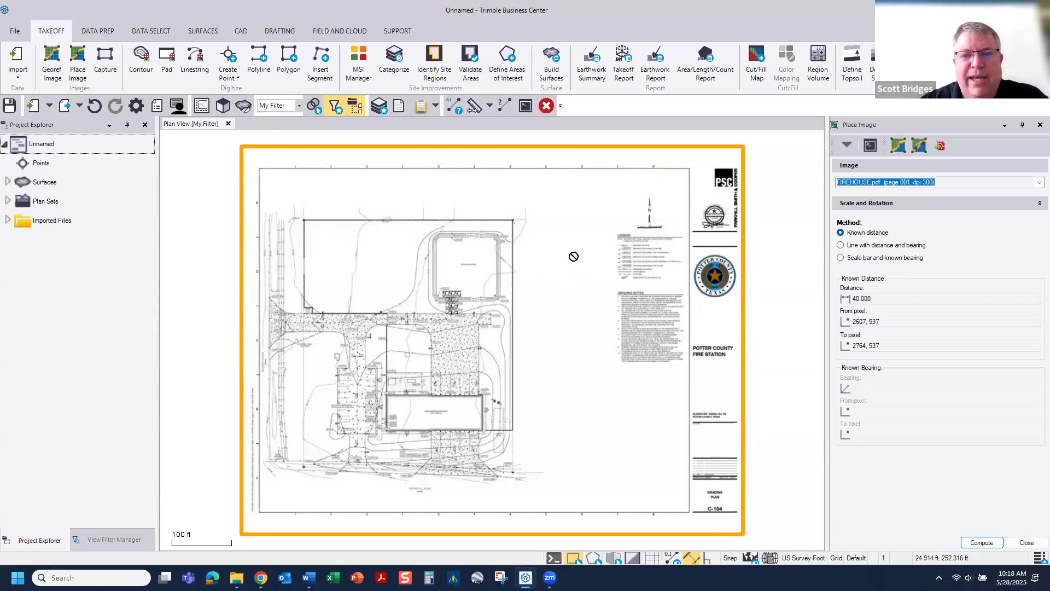
pyautogui.click(1027, 542)
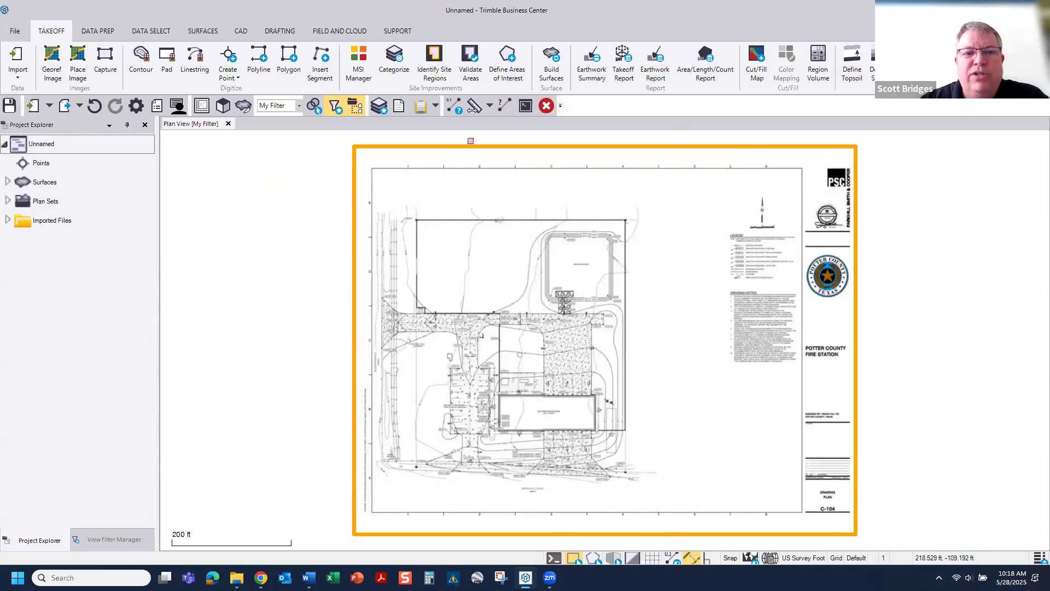
# - Measure the width of one parking stall west of the firehouse building to check the image scale
pyautogui.click(474, 107)
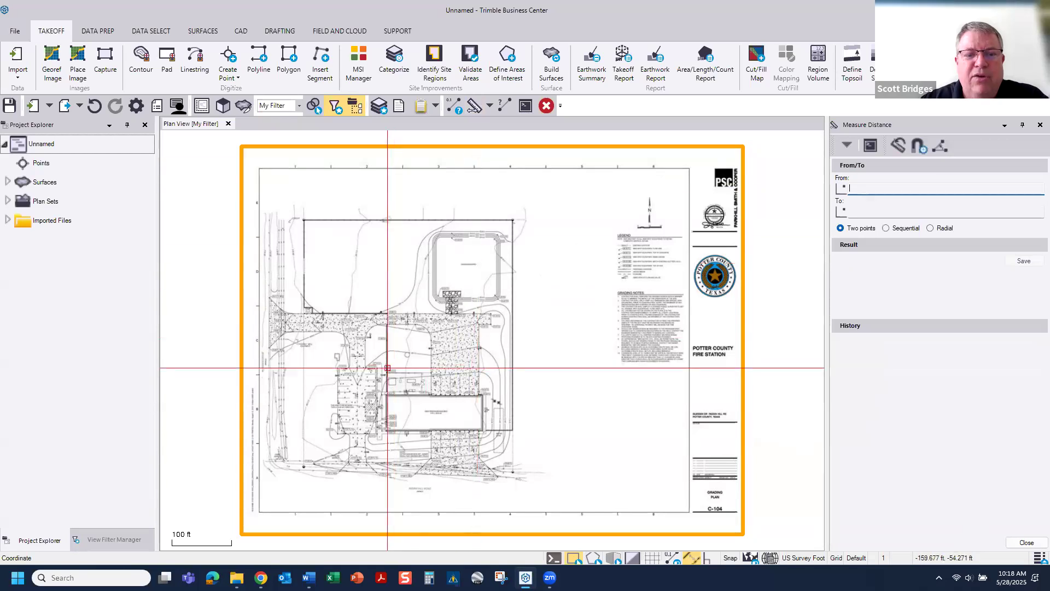
pyautogui.scroll(10, 450, 333)
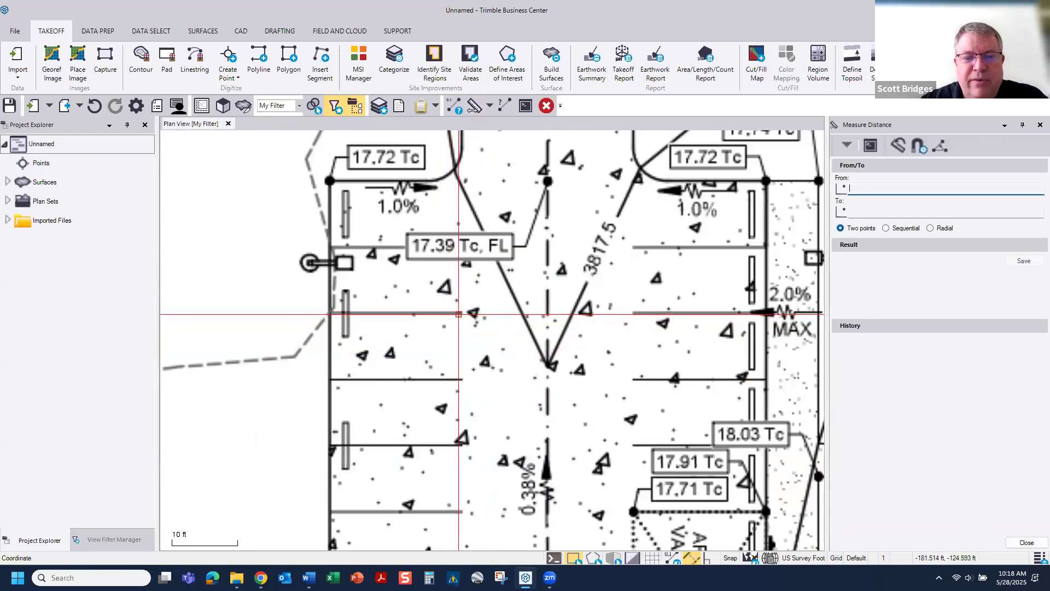
pyautogui.click(458, 314)
pyautogui.click(459, 379)
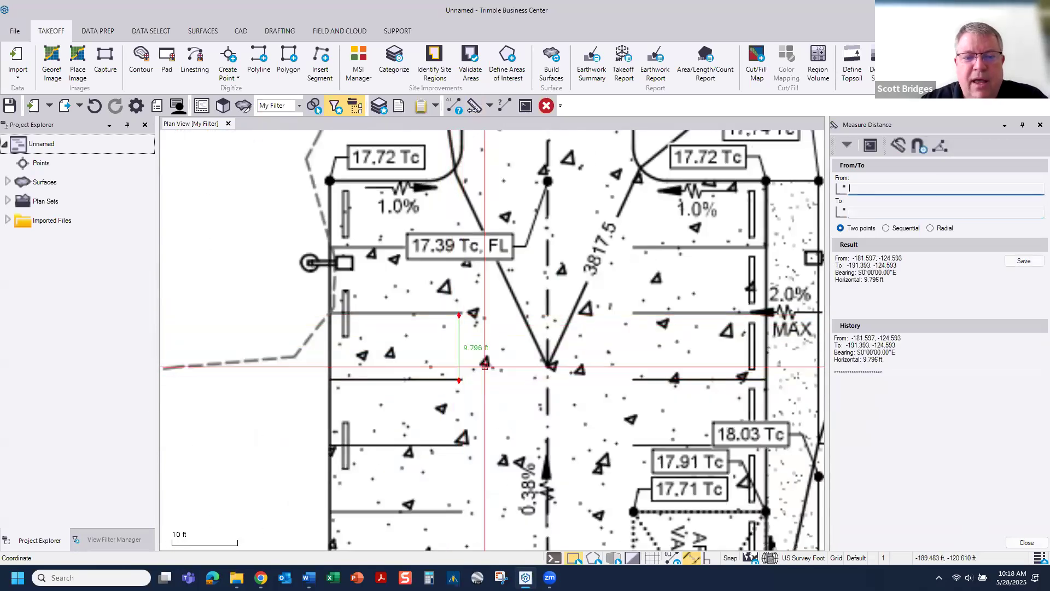
pyautogui.click(1027, 543)
# - Import the vector PDF data of FIREHOUSE.pdf, joining dashed lines, discarding raw data and preserving native PDF layers
pyautogui.scroll(-3, 569, 331)
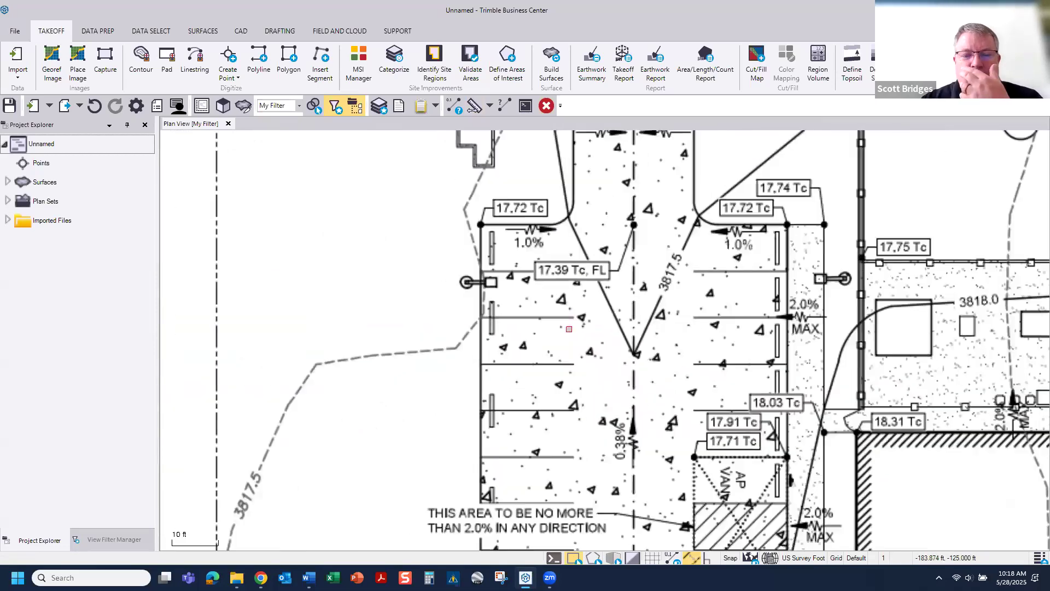
pyautogui.scroll(-8, 570, 330)
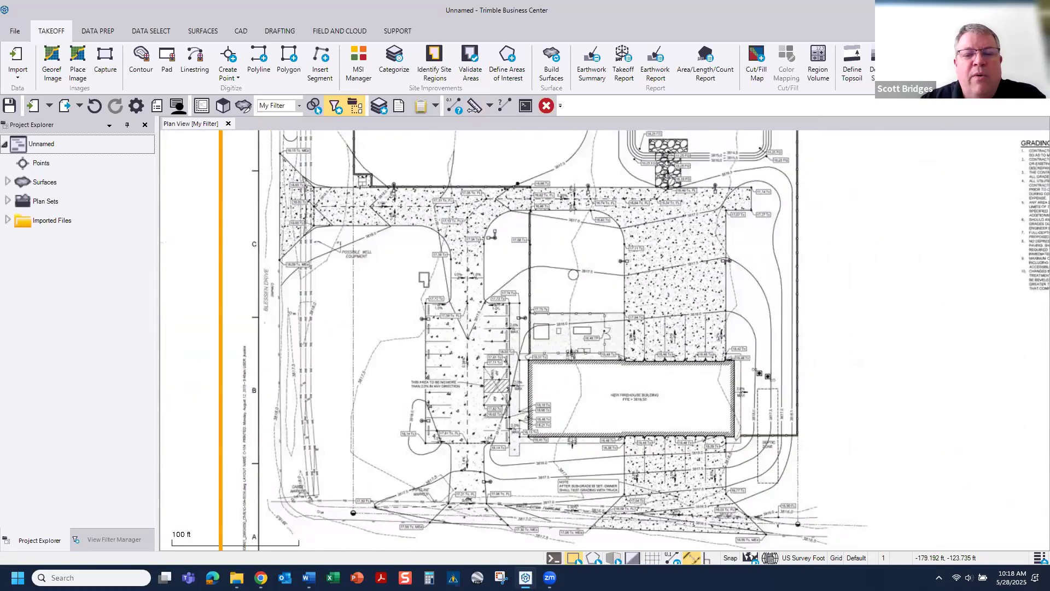
pyautogui.scroll(-2, 442, 324)
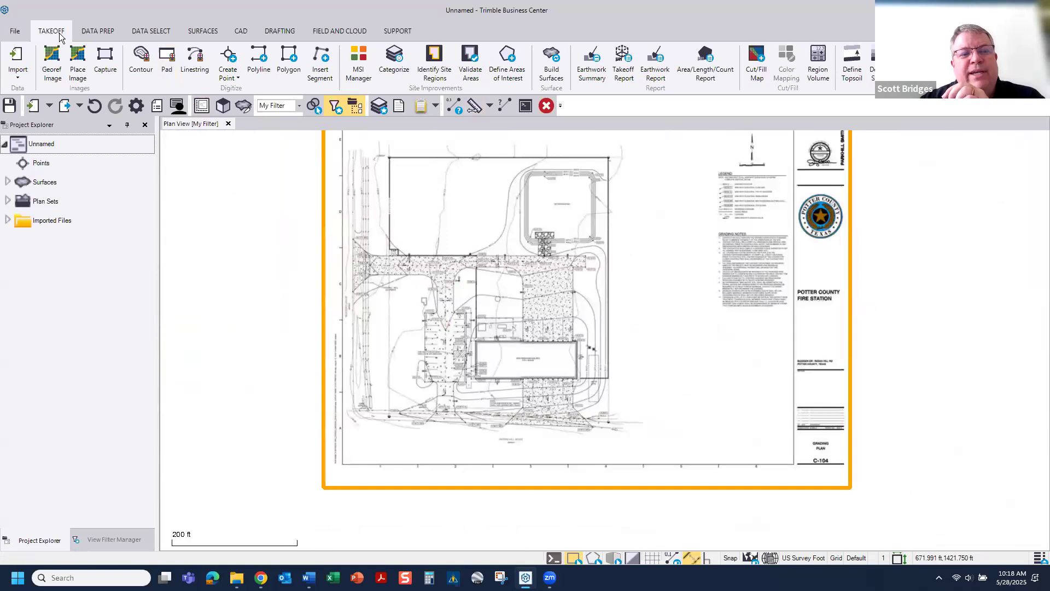
pyautogui.moveTo(493, 305); pyautogui.dragTo(499, 370, button='middle')
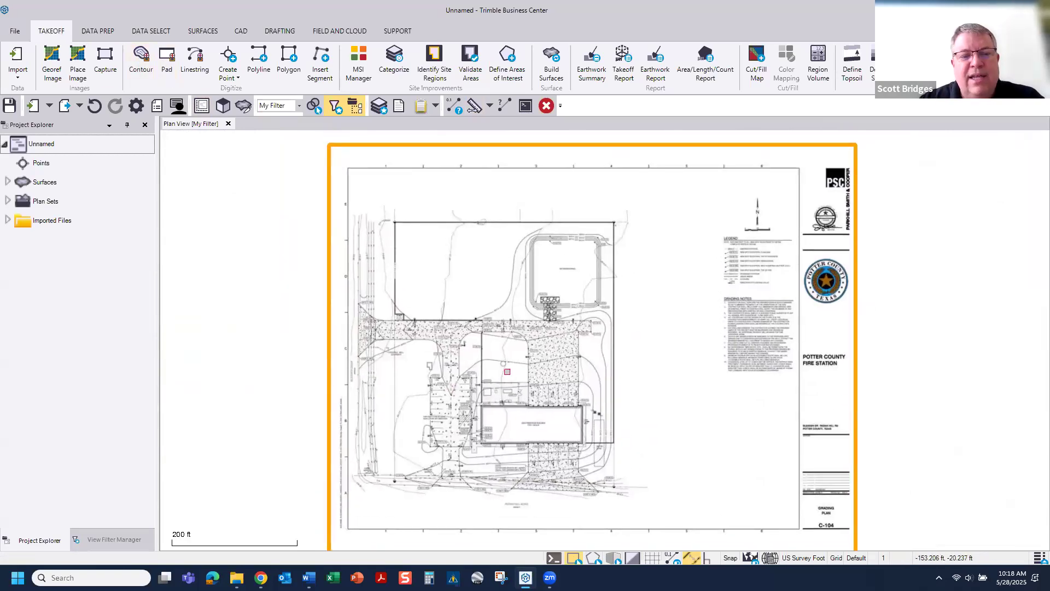
pyautogui.click(8, 220)
pyautogui.click(52, 279)
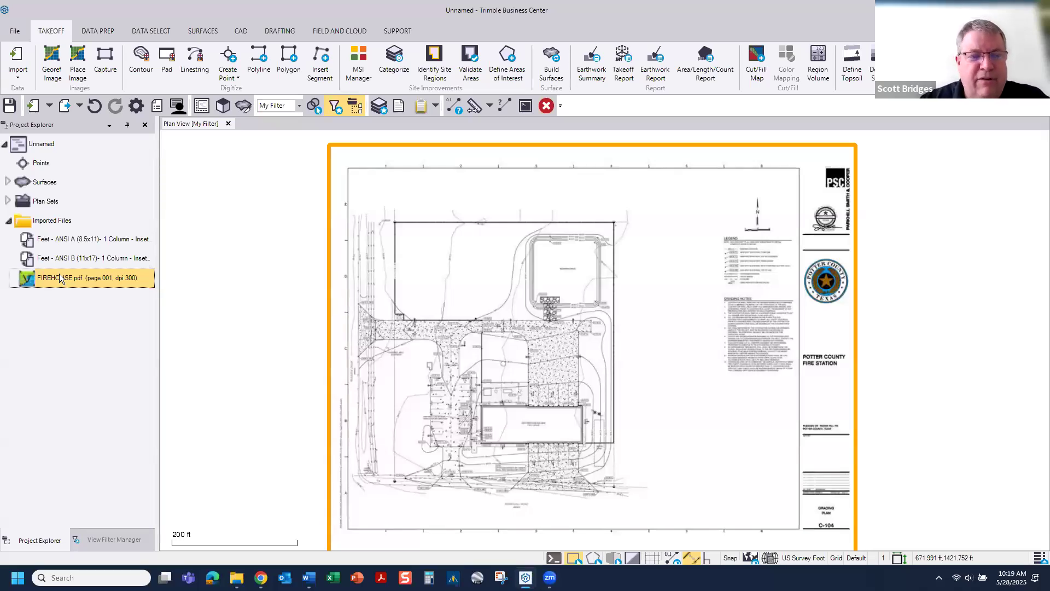
pyautogui.rightClick(60, 277)
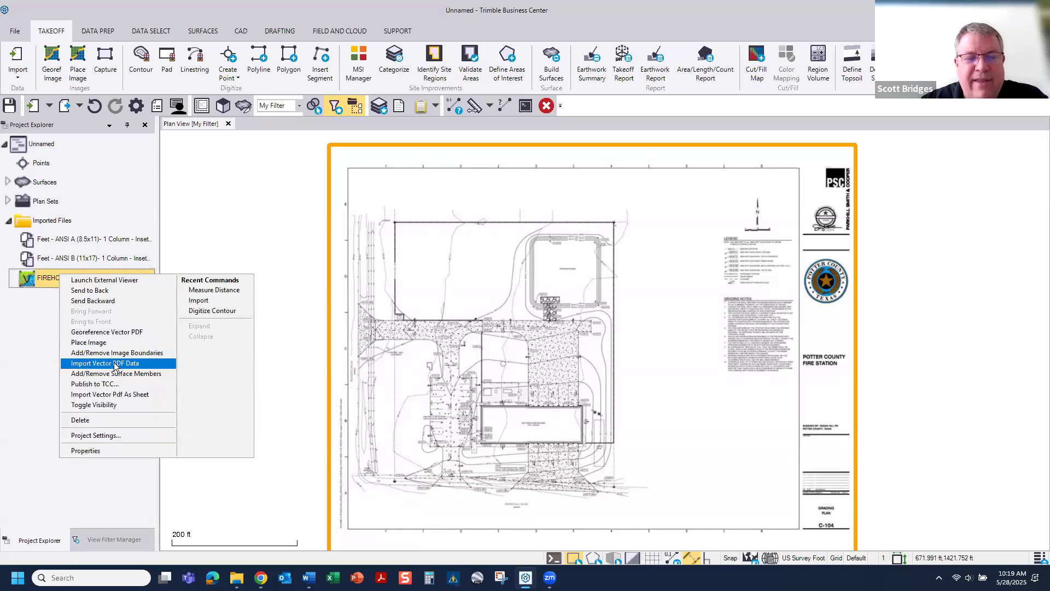
pyautogui.click(79, 363)
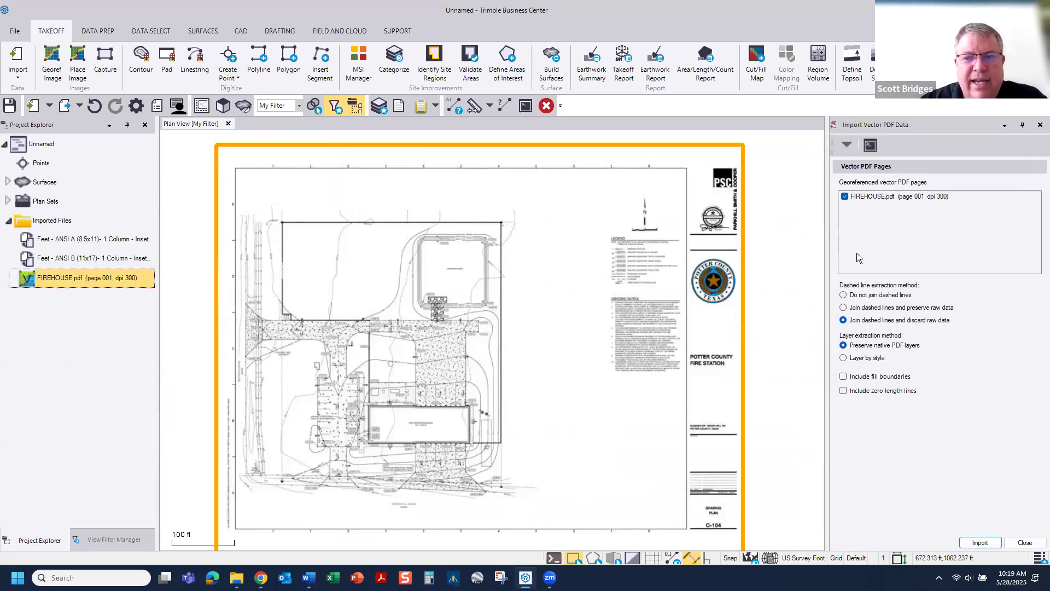
pyautogui.click(980, 543)
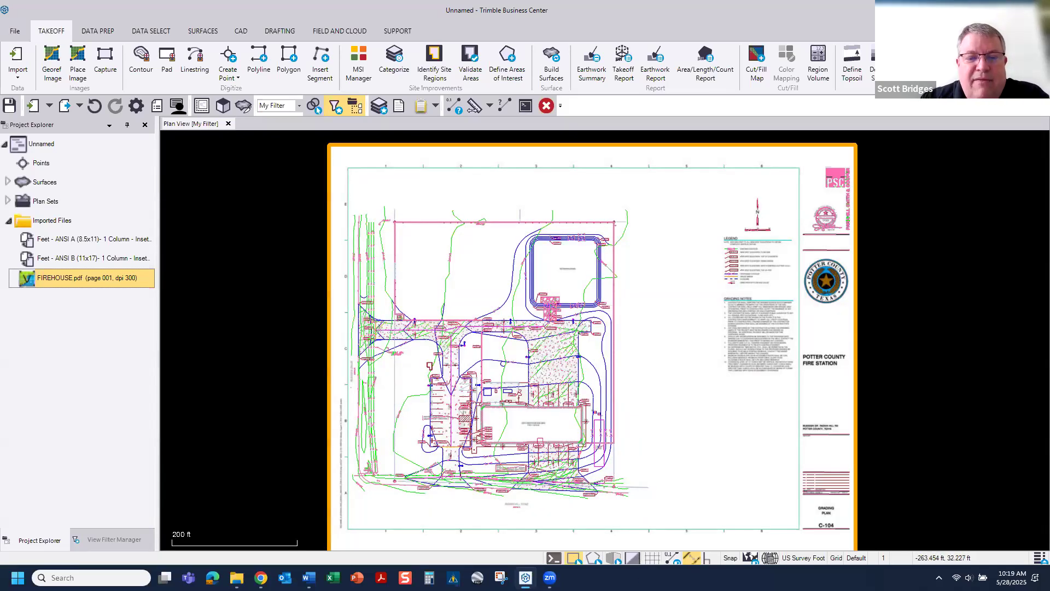
# - Examine the imported linework north of the firehouse building and the PDF joined dashed line layers in the view filter
pyautogui.scroll(3, 581, 411)
pyautogui.scroll(8, 498, 309)
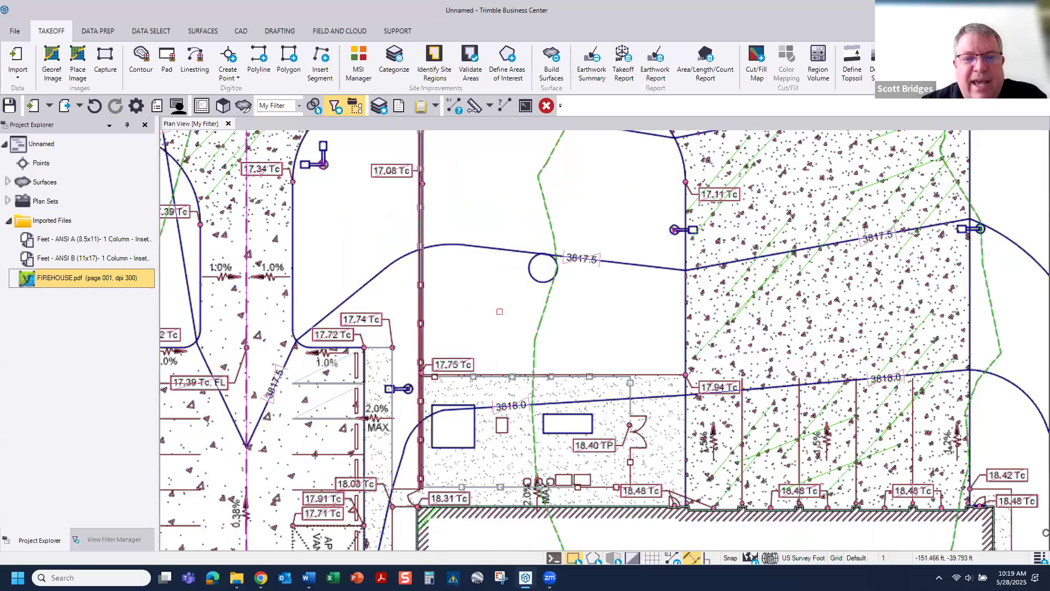
pyautogui.scroll(-3, 499, 312)
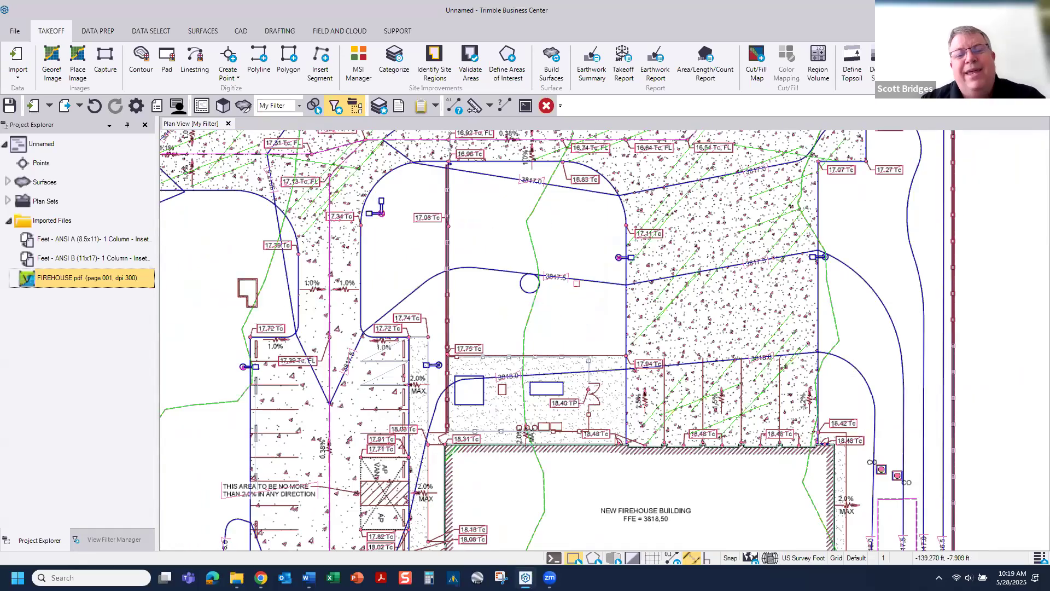
pyautogui.click(109, 540)
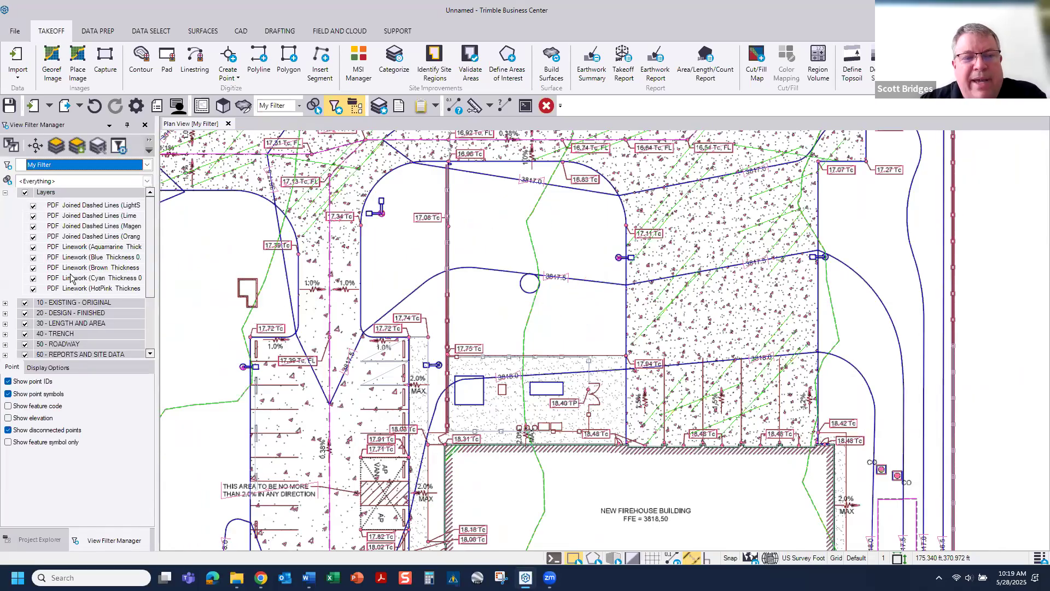
pyautogui.click(74, 205)
pyautogui.click(75, 216)
pyautogui.click(78, 226)
pyautogui.click(80, 239)
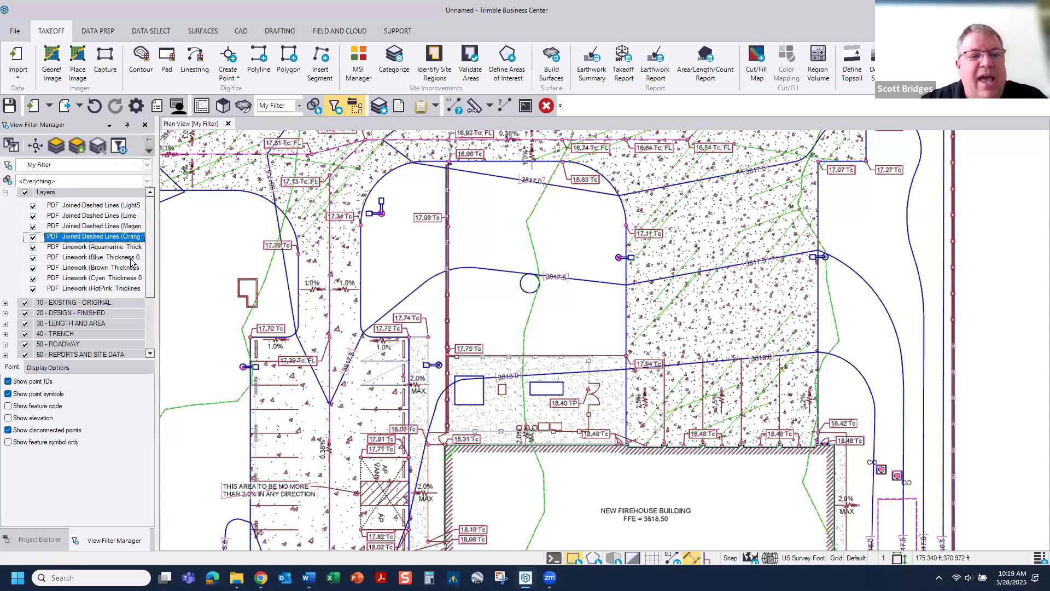
# - Hide the georeferenced images in My Filter to leave only the vector linework in the plan view
pyautogui.scroll(-2, 120, 351)
pyautogui.click(24, 351)
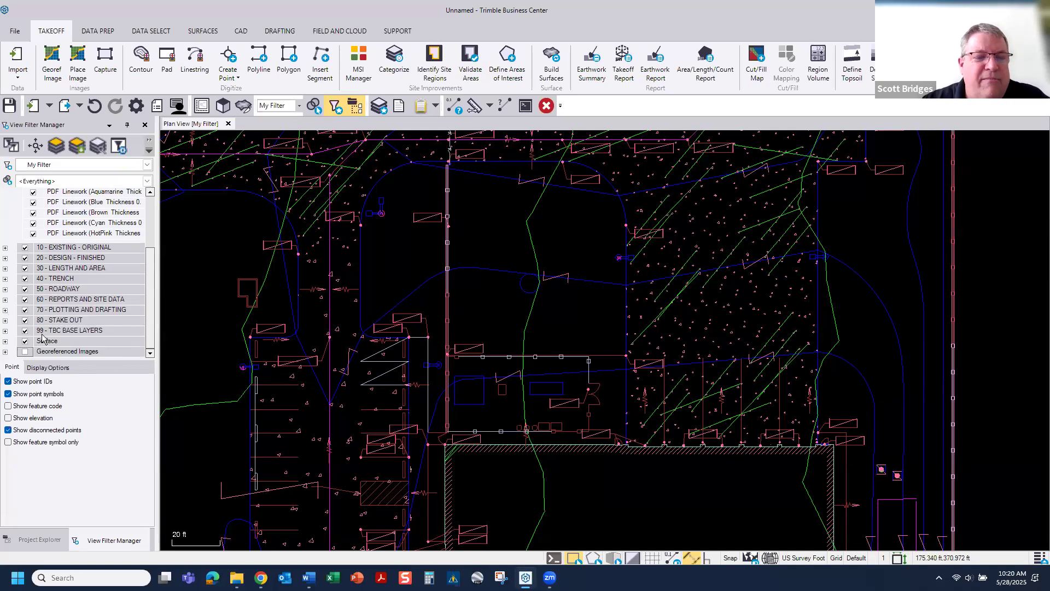
pyautogui.scroll(-2, 530, 411)
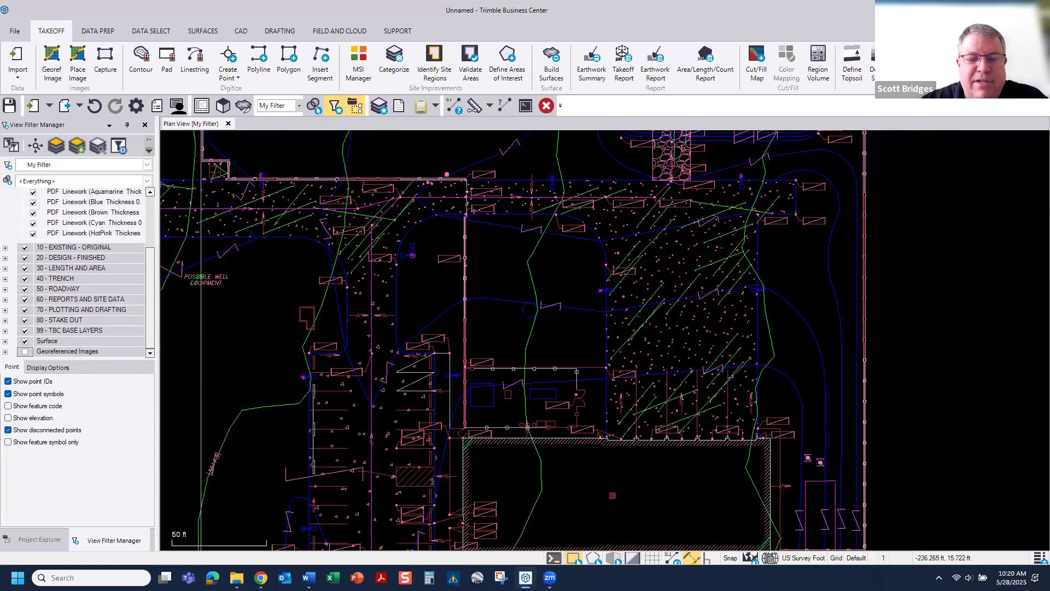
# - Try a white background for the vector linework across the whole plan, and switch back to black
pyautogui.click(633, 560)
pyautogui.scroll(-1, 561, 359)
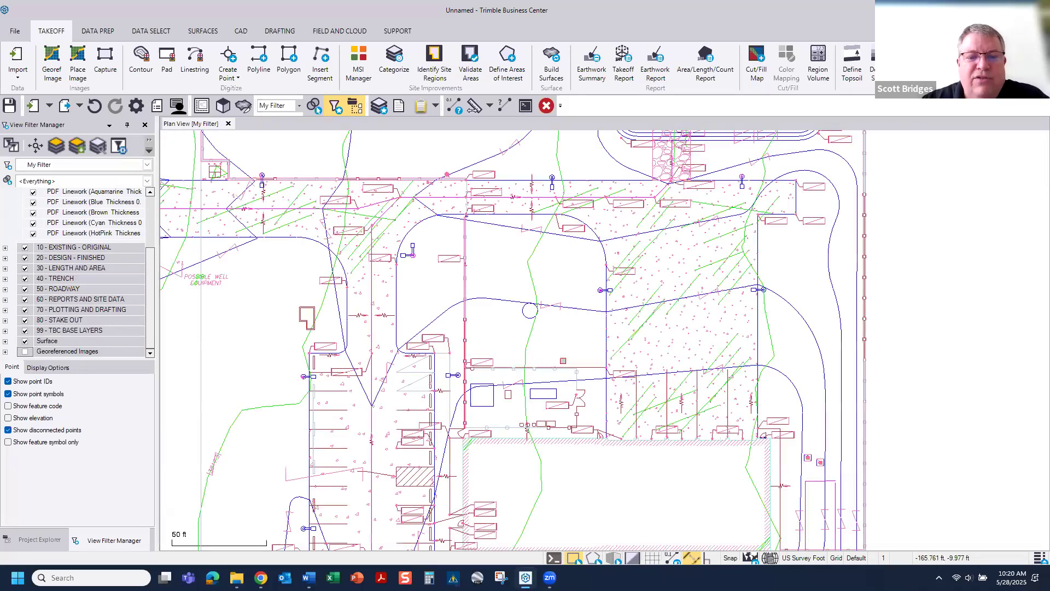
pyautogui.scroll(-2, 568, 368)
pyautogui.scroll(1, 580, 366)
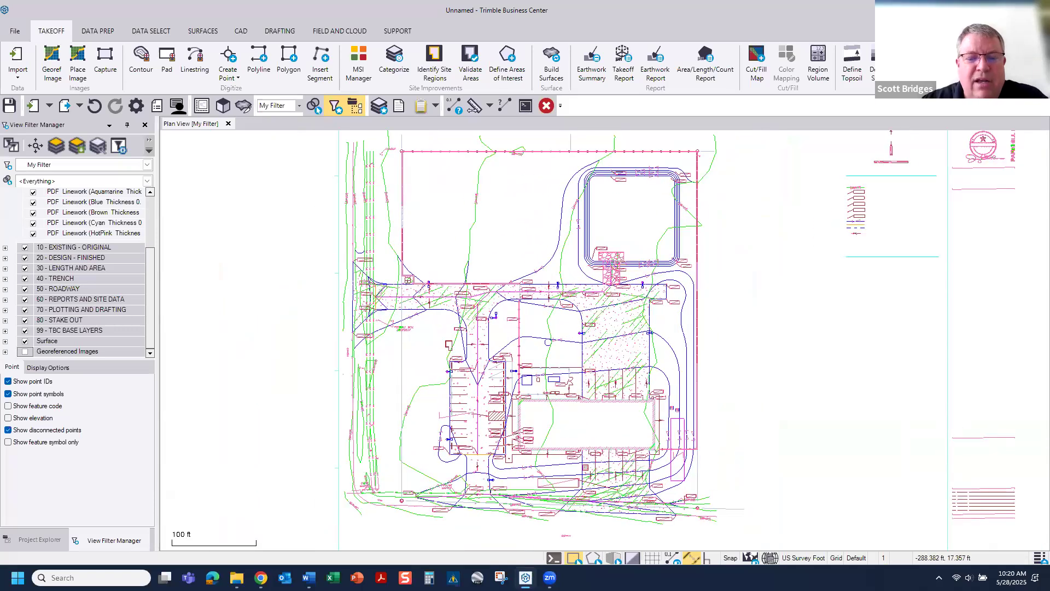
pyautogui.click(634, 558)
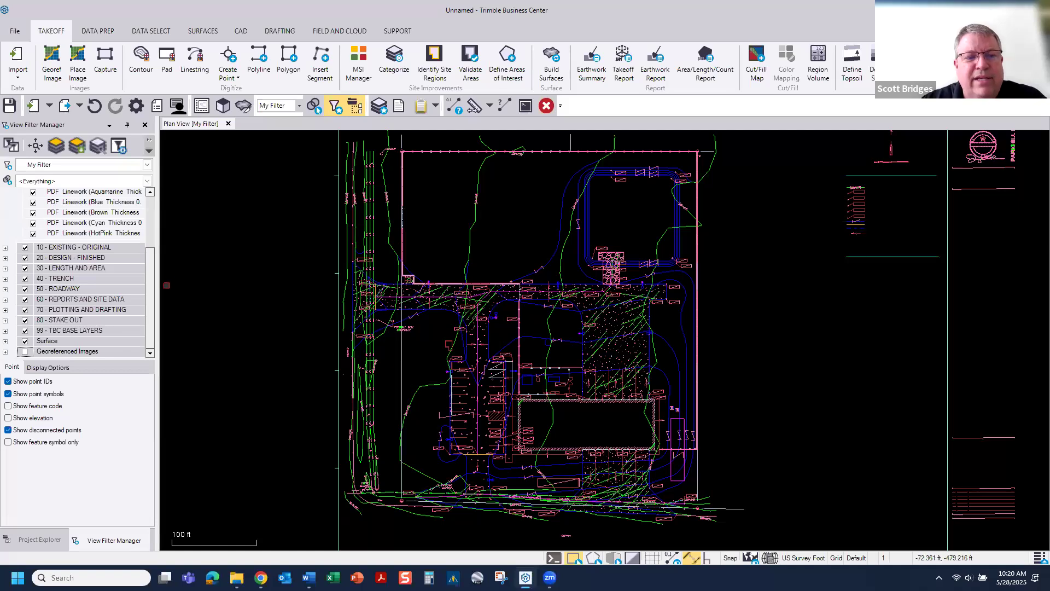
# - Return to the PDF layers in the view filter and turn on automatic zooming to the visible data's extents
pyautogui.scroll(1, 155, 254)
pyautogui.scroll(1, 154, 254)
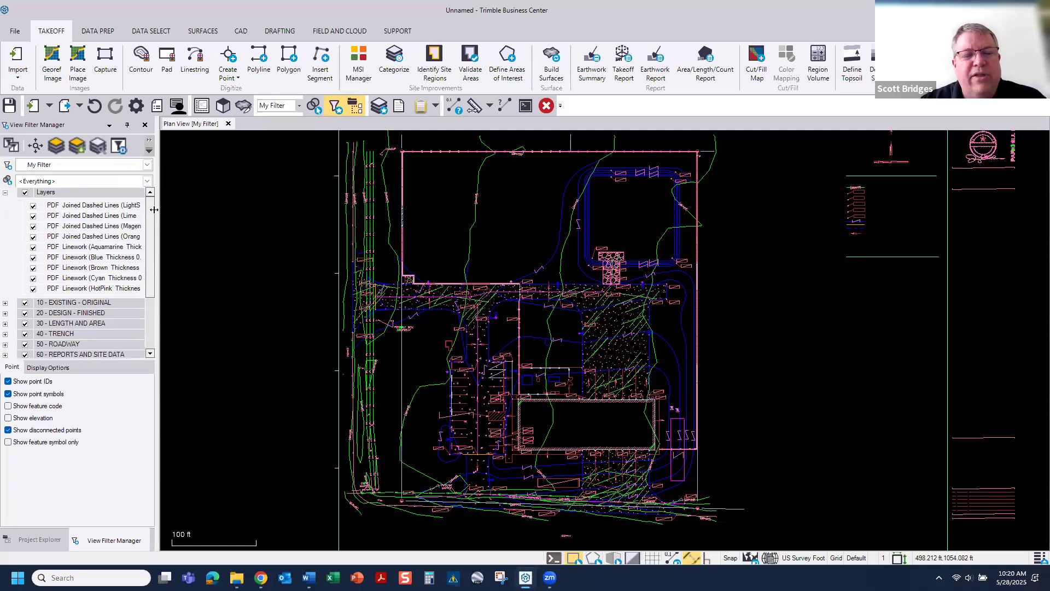
pyautogui.click(36, 146)
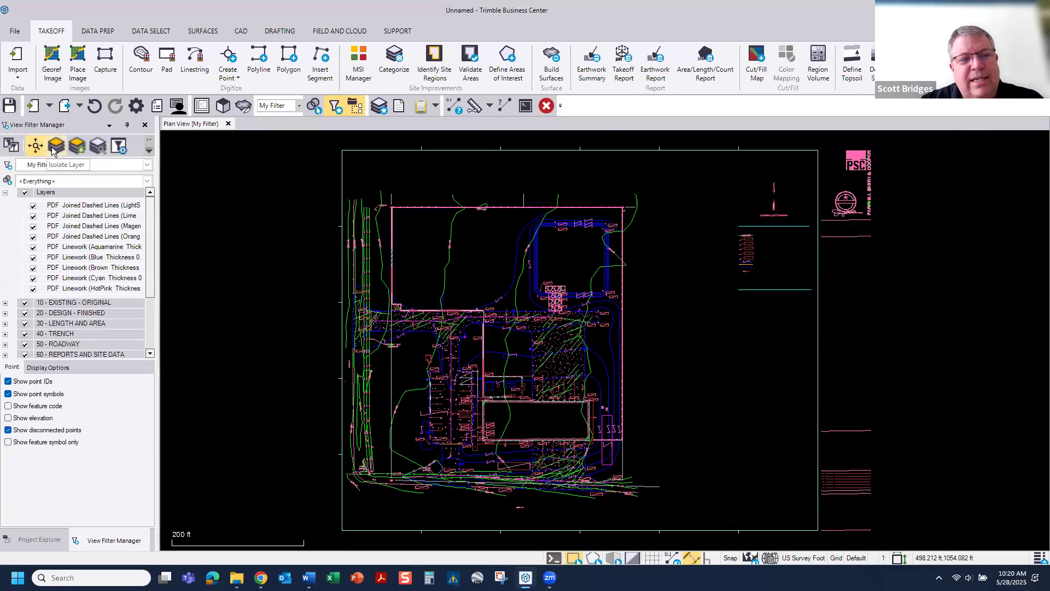
# - Isolate each PDF layer in turn, from the first joined dashed lines to the HotPink linework, and examine its contents
pyautogui.click(57, 147)
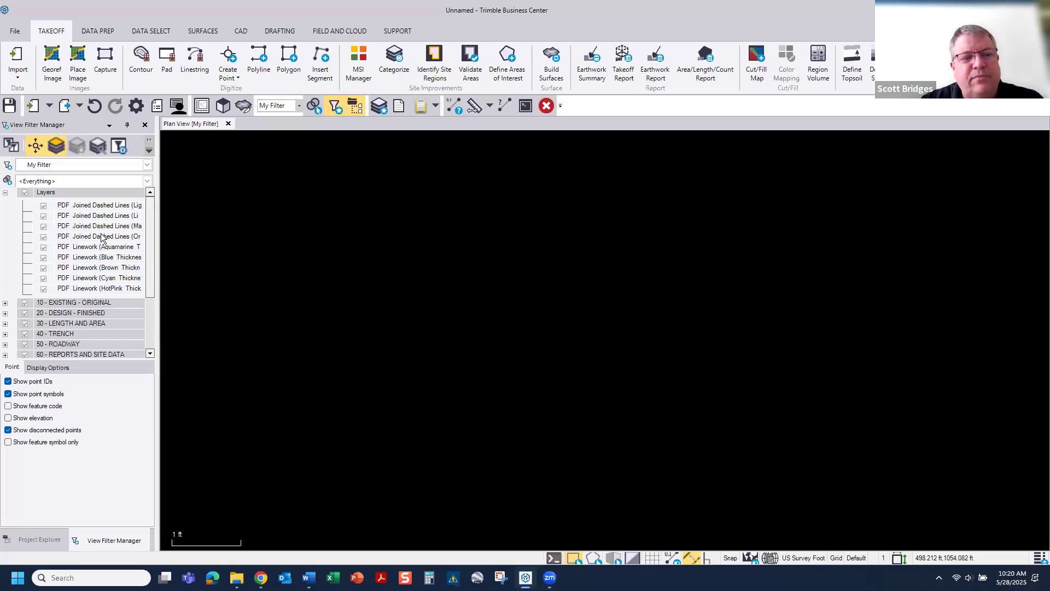
pyautogui.click(86, 206)
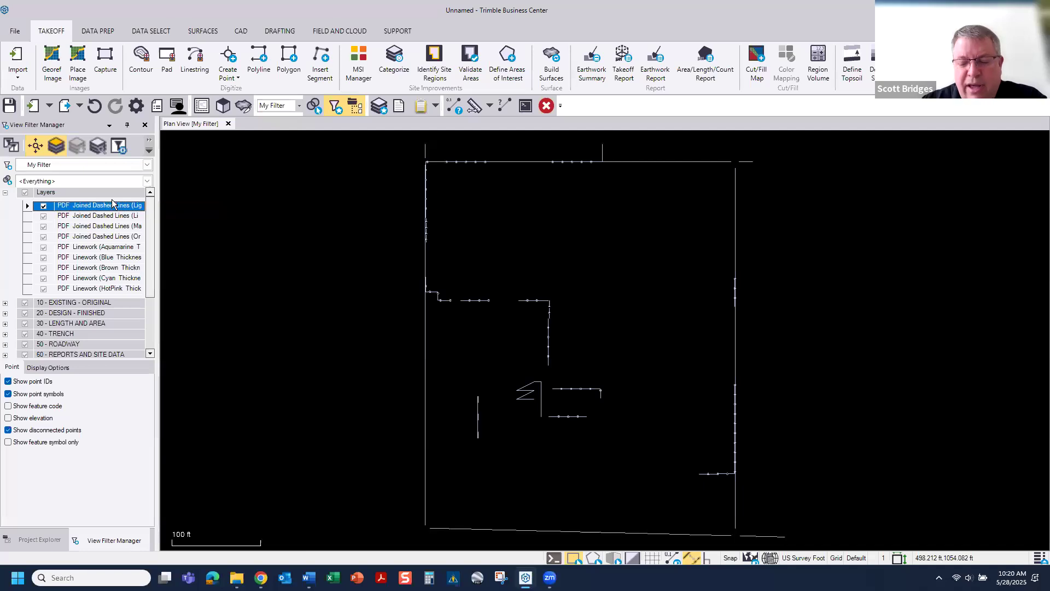
pyautogui.press('Down')
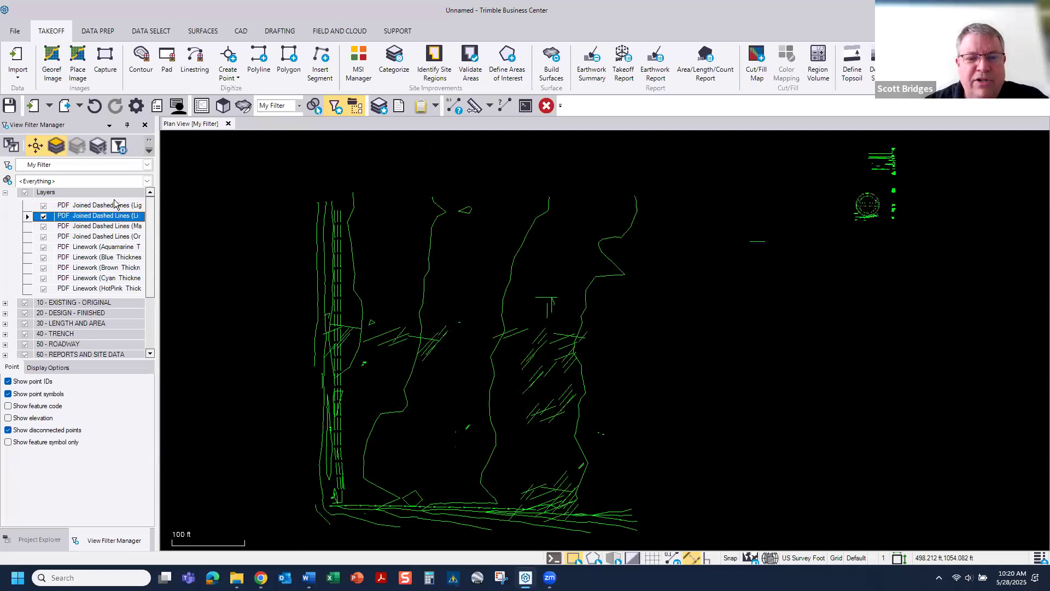
pyautogui.press('Down')
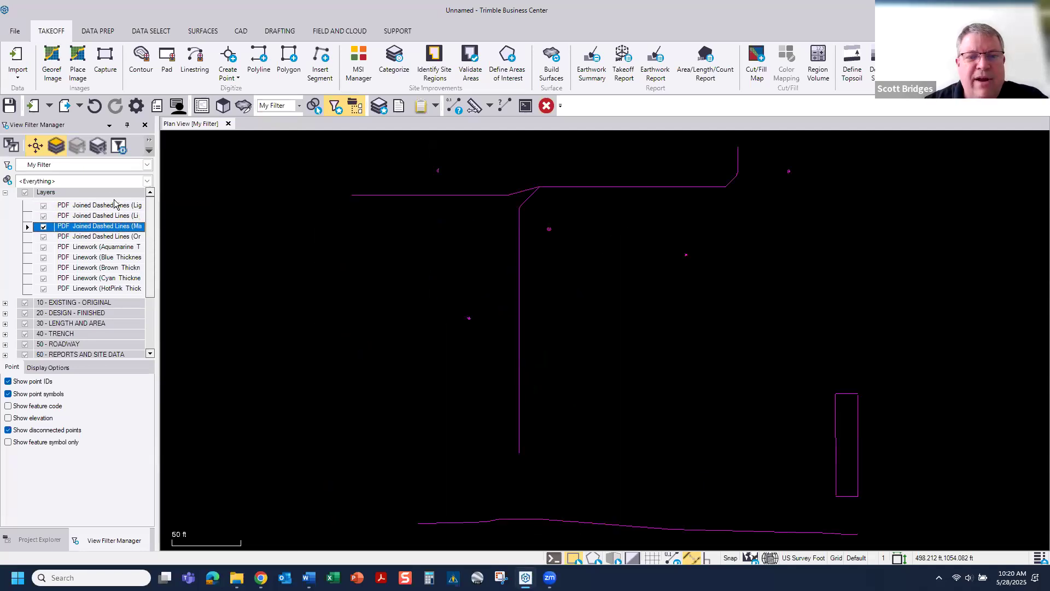
pyautogui.press('Down')
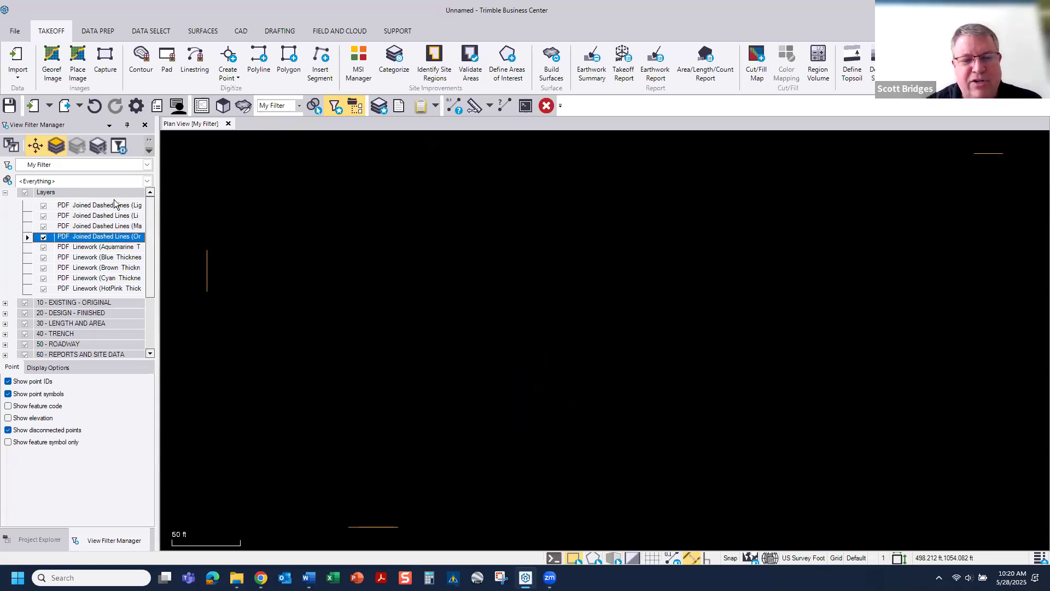
pyautogui.press('Down')
pyautogui.press('Down')
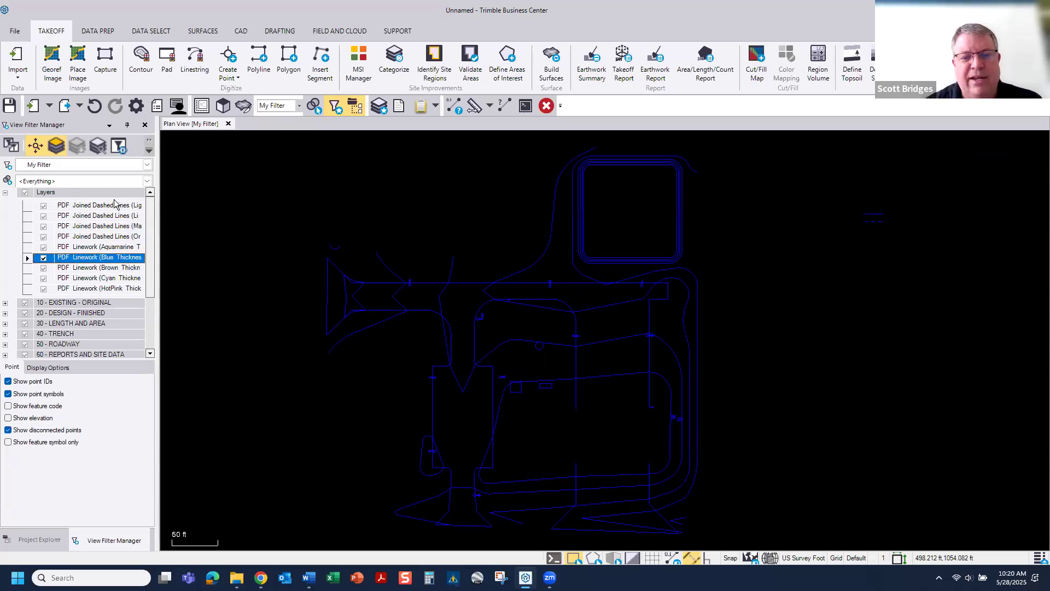
pyautogui.press('Down')
pyautogui.press('Down')
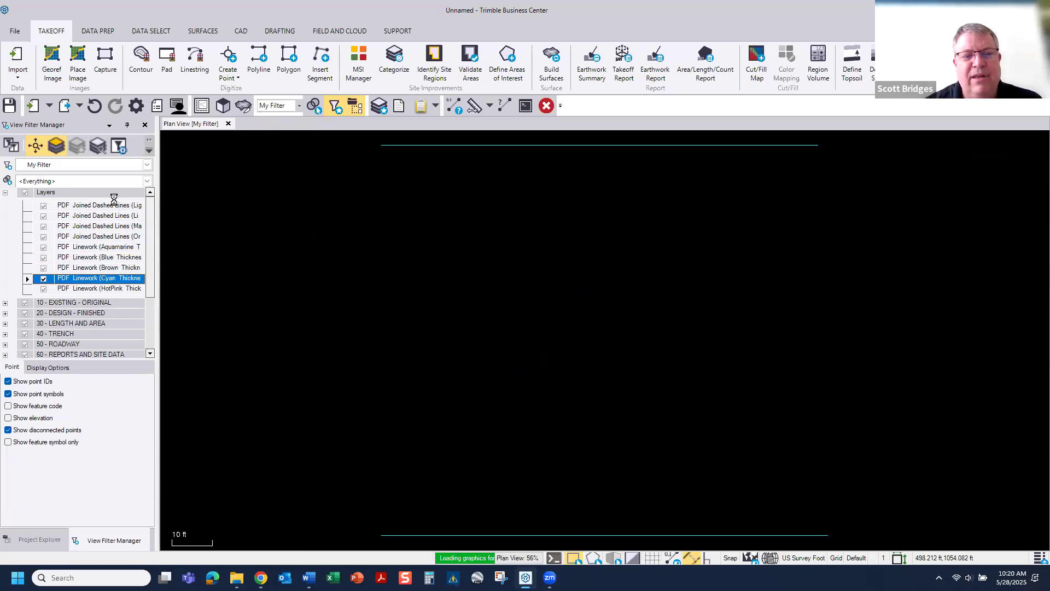
pyautogui.press('Down')
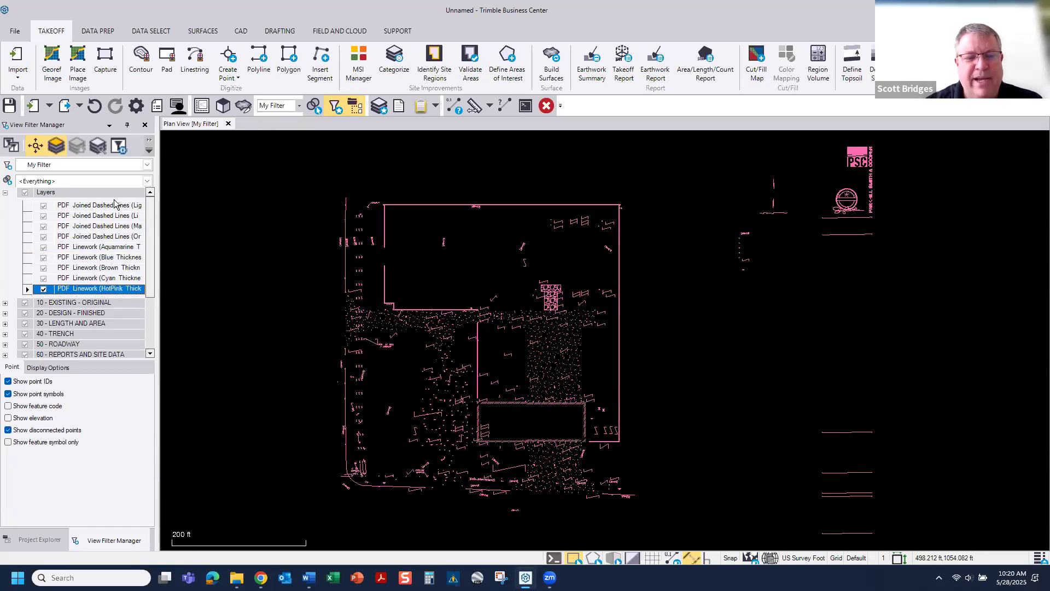
# - Review the isolated PDF layers in reverse order, from the HotPink linework back to the lime joined dashed lines
pyautogui.press('Up')
pyautogui.press('Up')
pyautogui.press('Up')
pyautogui.press('Up')
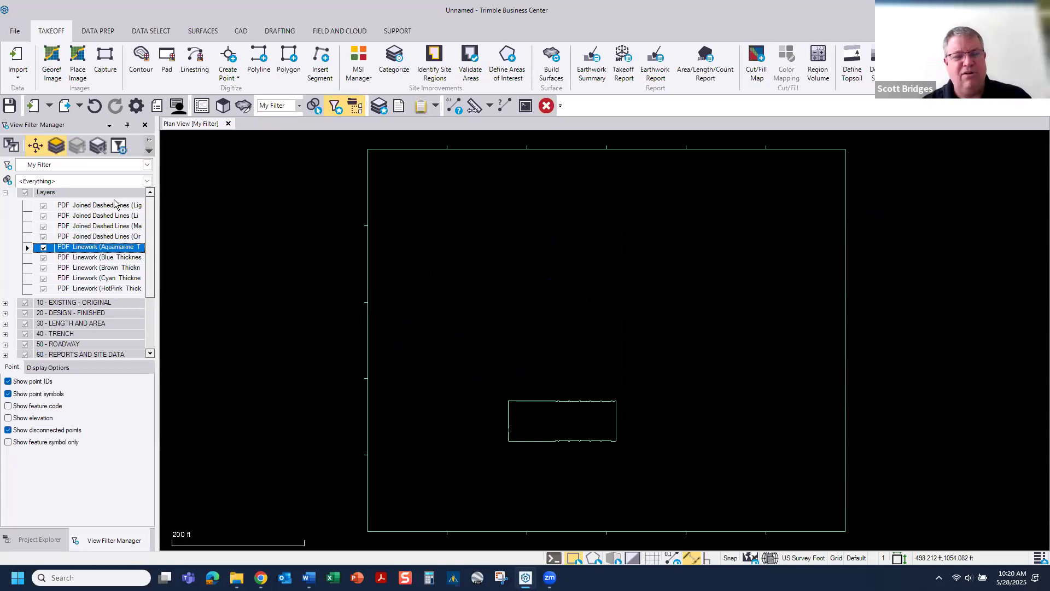
pyautogui.press('Up')
pyautogui.press('Up')
pyautogui.press('Up')
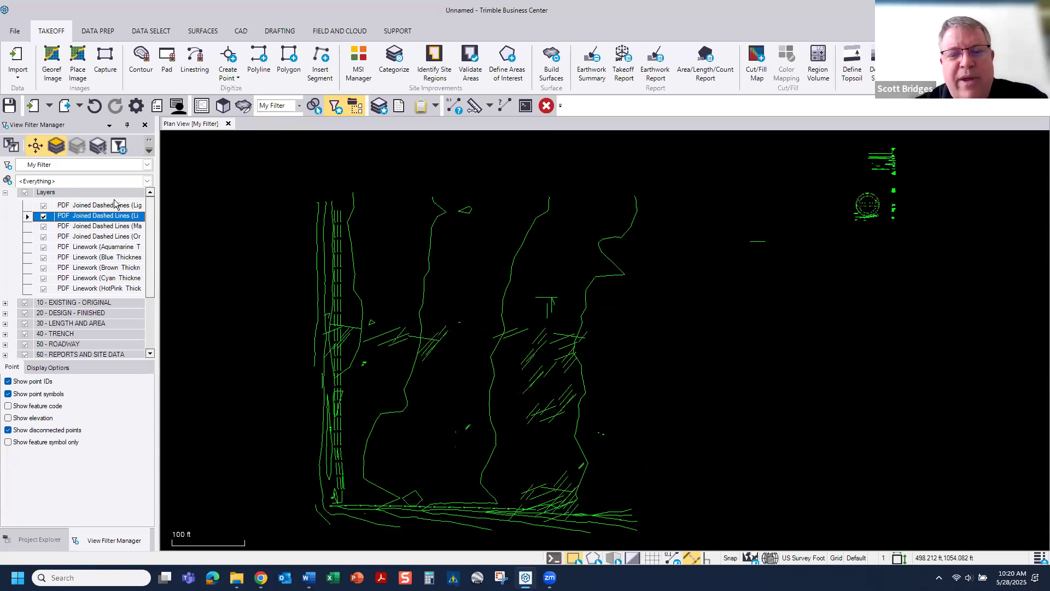
# - Turn off automatic zooming and layer isolation, and show all the PDF linework in the plan view
pyautogui.click(35, 145)
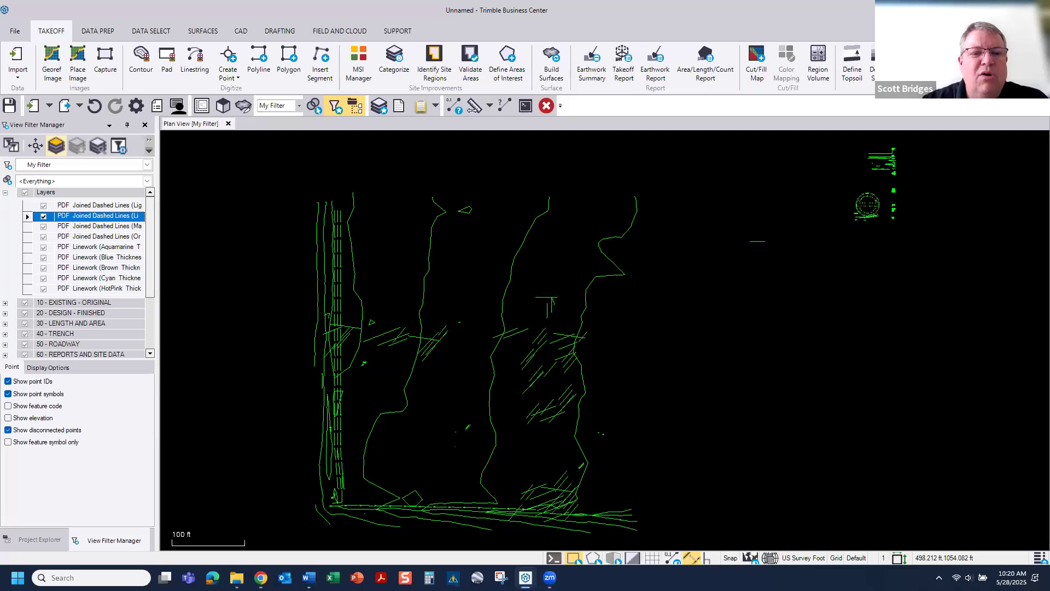
pyautogui.scroll(-1, 431, 304)
pyautogui.moveTo(424, 297); pyautogui.dragTo(380, 284, button='middle')
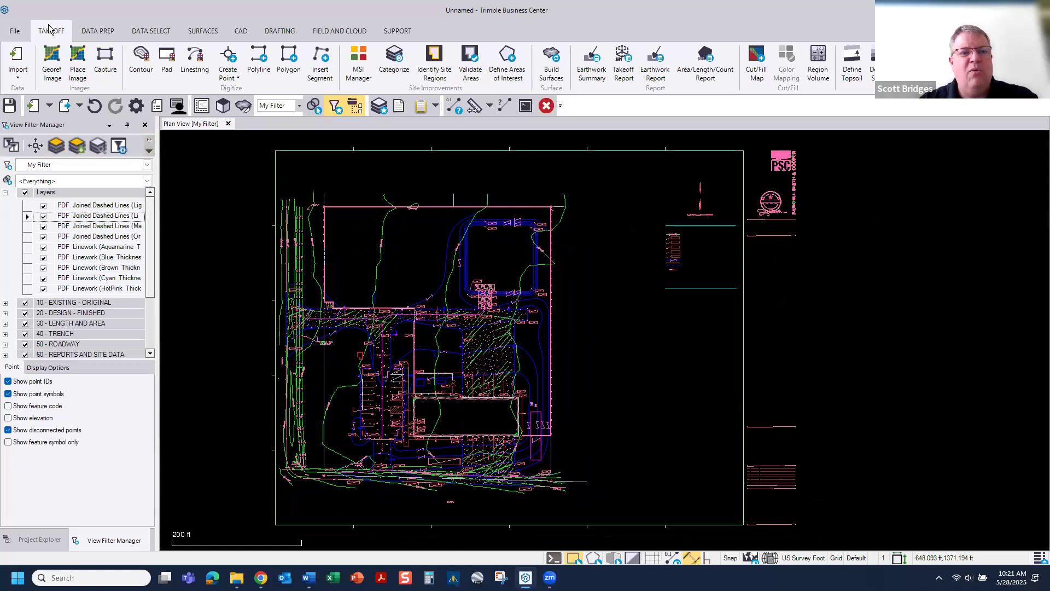
# - Start Standardize Layers and review the layers inside the 10 - EXISTING - ORIGINAL and 20 - DESIGN - FINISHED groups
pyautogui.click(100, 32)
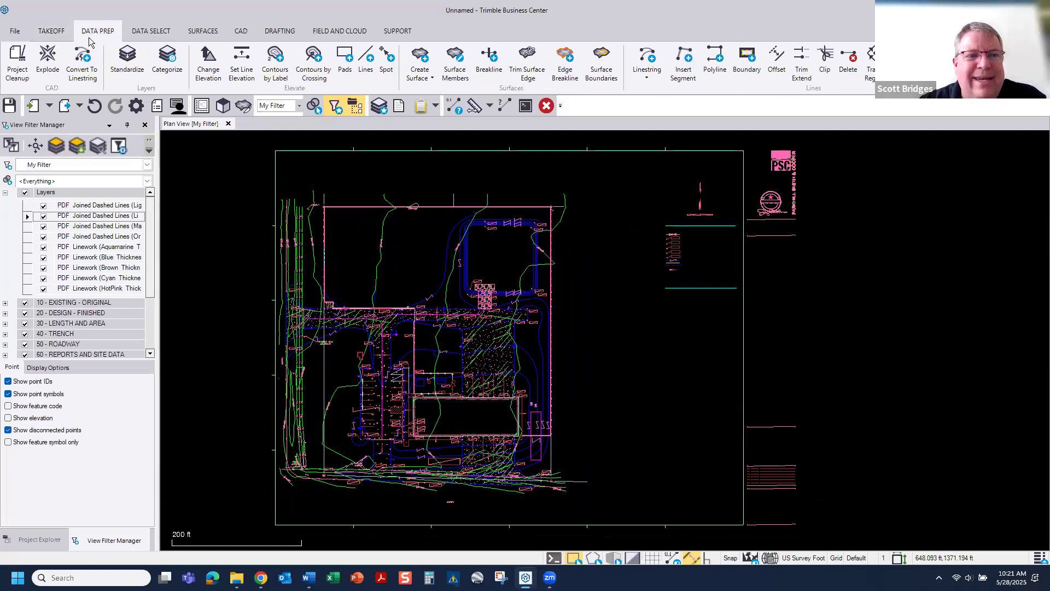
pyautogui.click(126, 60)
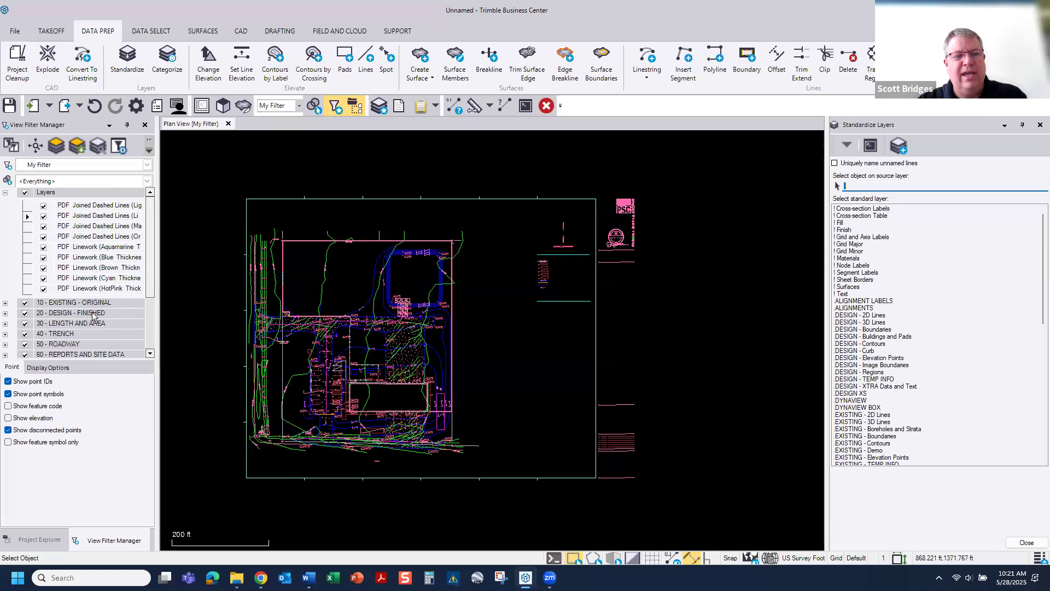
pyautogui.click(5, 303)
pyautogui.scroll(-3, 70, 295)
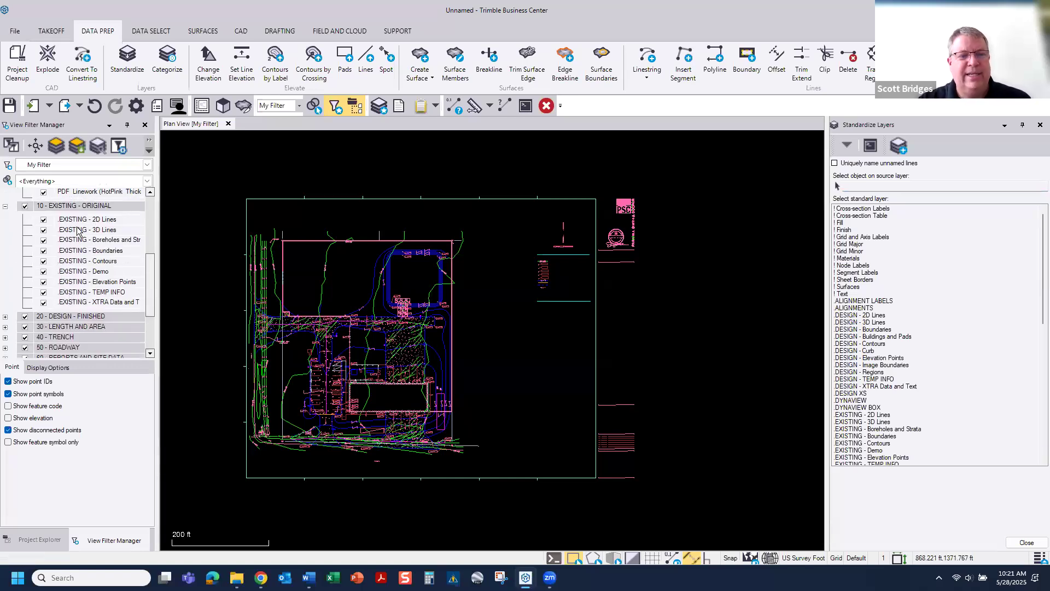
pyautogui.click(6, 317)
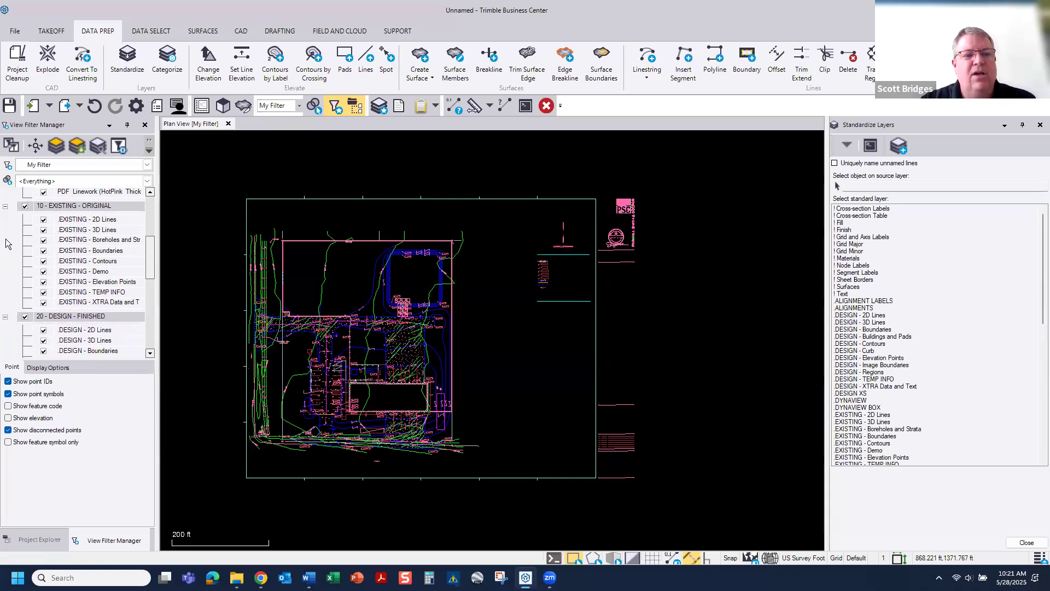
pyautogui.click(7, 211)
pyautogui.click(5, 216)
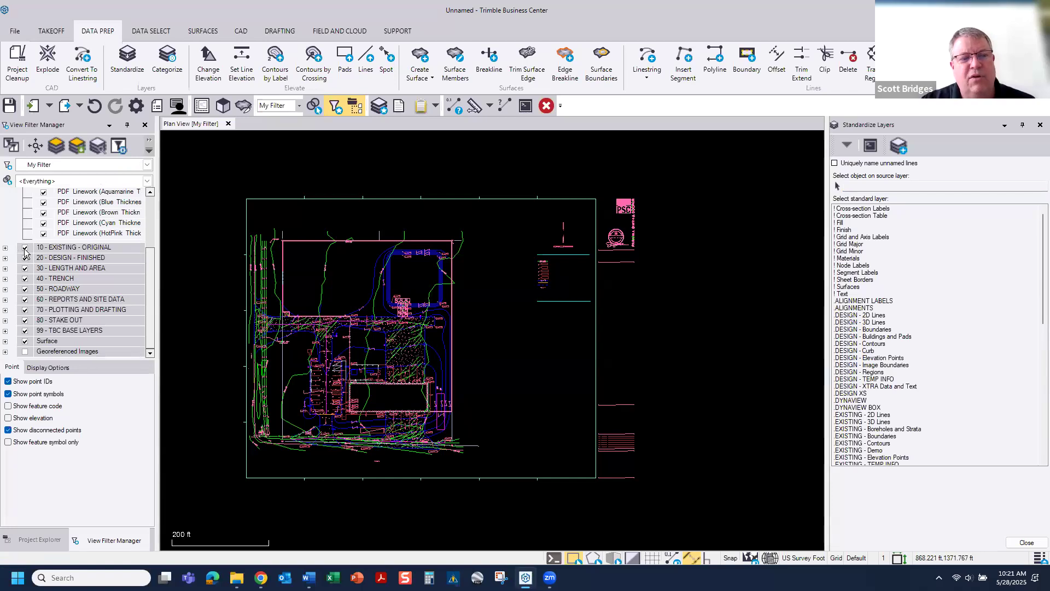
# - Hide the 10 - EXISTING - ORIGINAL and 20 - DESIGN - FINISHED groups in My Filter and collapse the ungrouped PDF layers
pyautogui.click(24, 248)
pyautogui.click(26, 258)
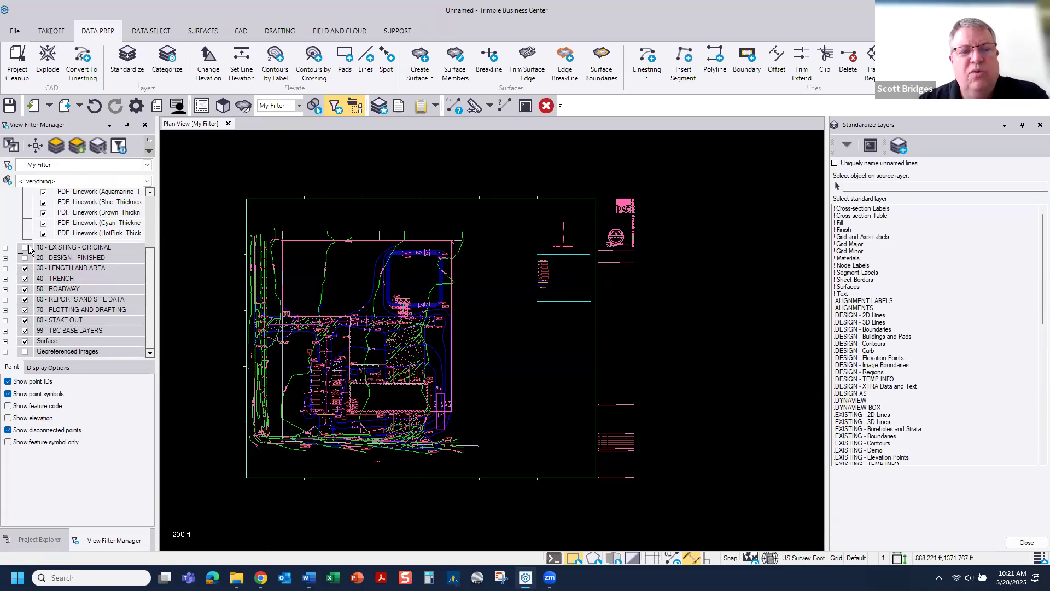
pyautogui.scroll(3, 75, 290)
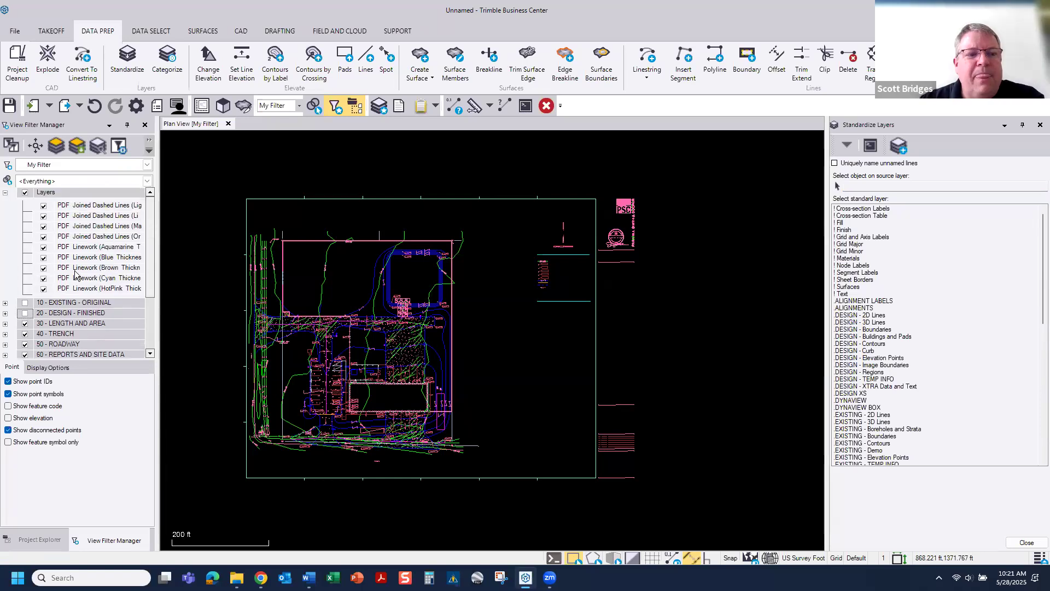
pyautogui.click(5, 193)
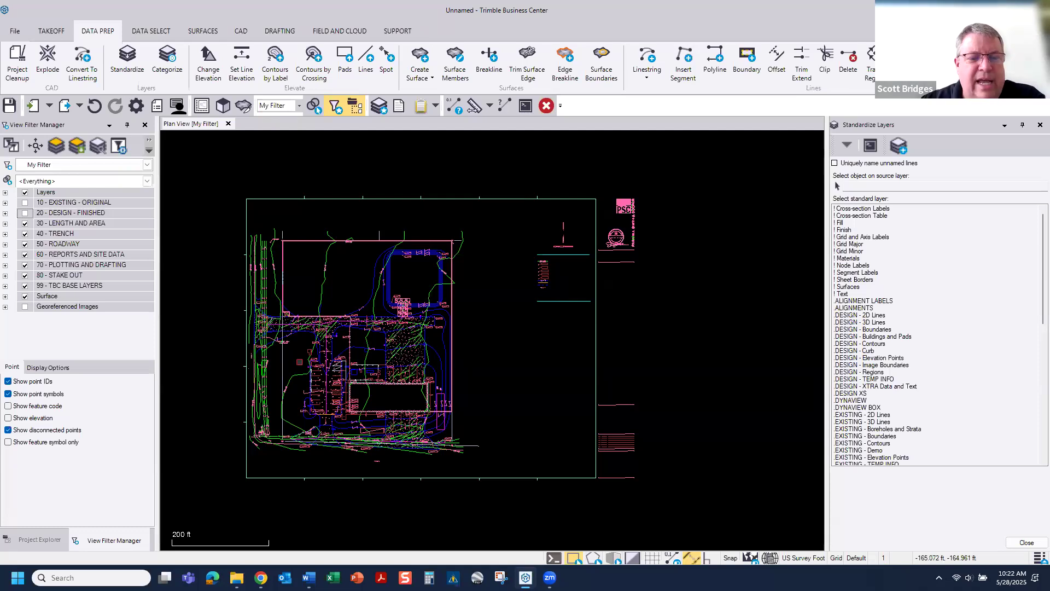
# - Move the lime joined dashed lines to the standard layer EXISTING - Contours, picking the contour by the site's northeast corner as source
pyautogui.scroll(2, 301, 360)
pyautogui.click(927, 185)
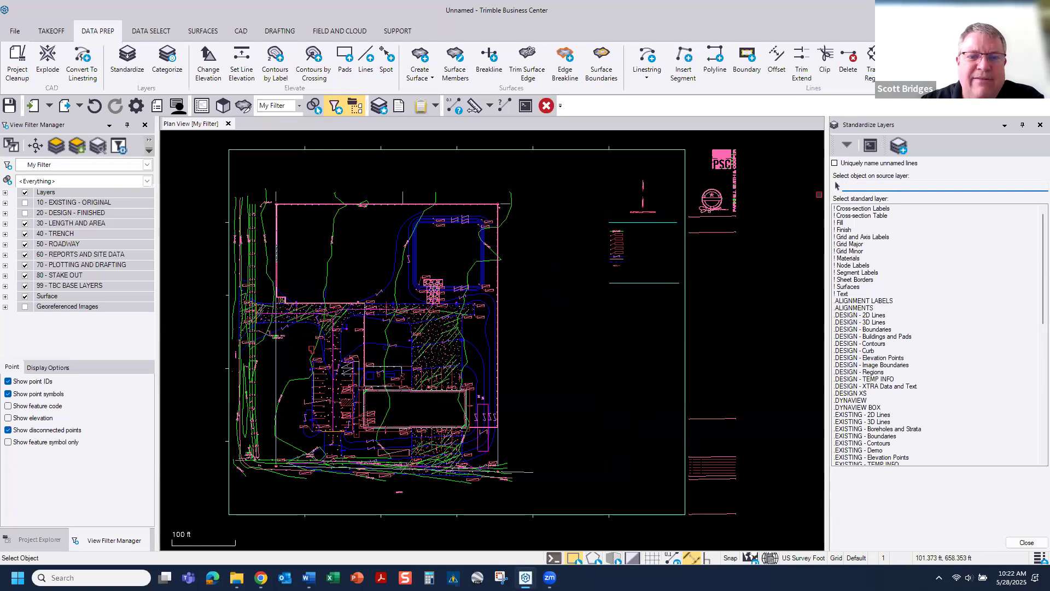
pyautogui.scroll(3, 512, 186)
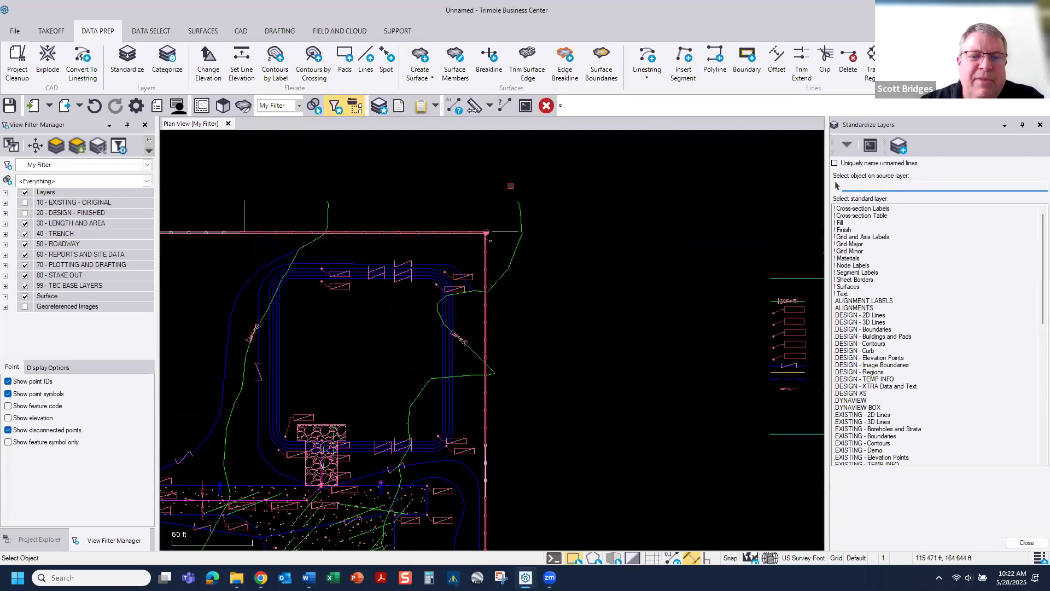
pyautogui.click(517, 200)
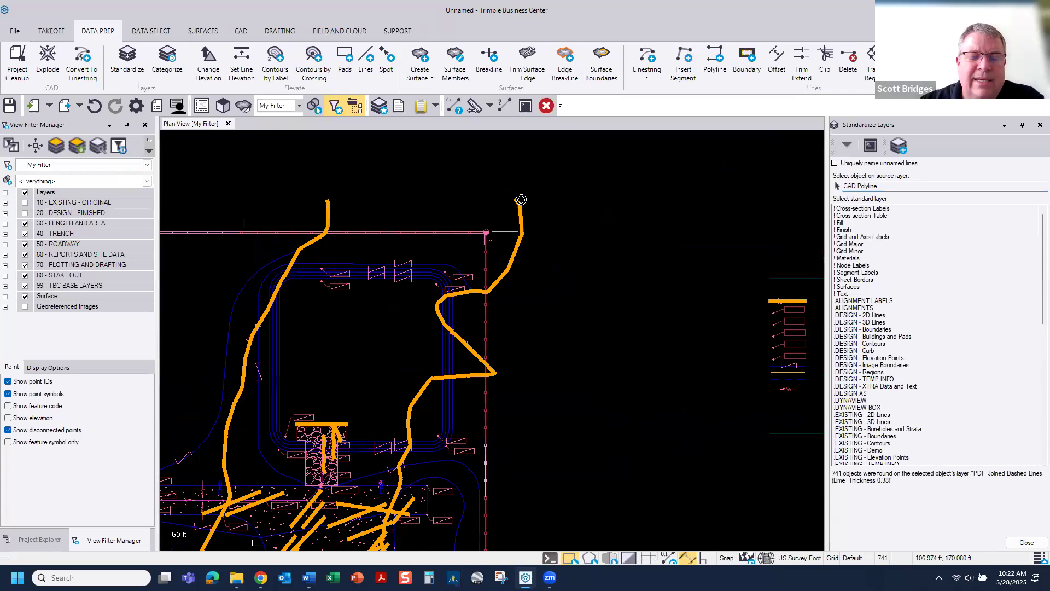
pyautogui.scroll(-3, 628, 323)
pyautogui.scroll(-2, 628, 323)
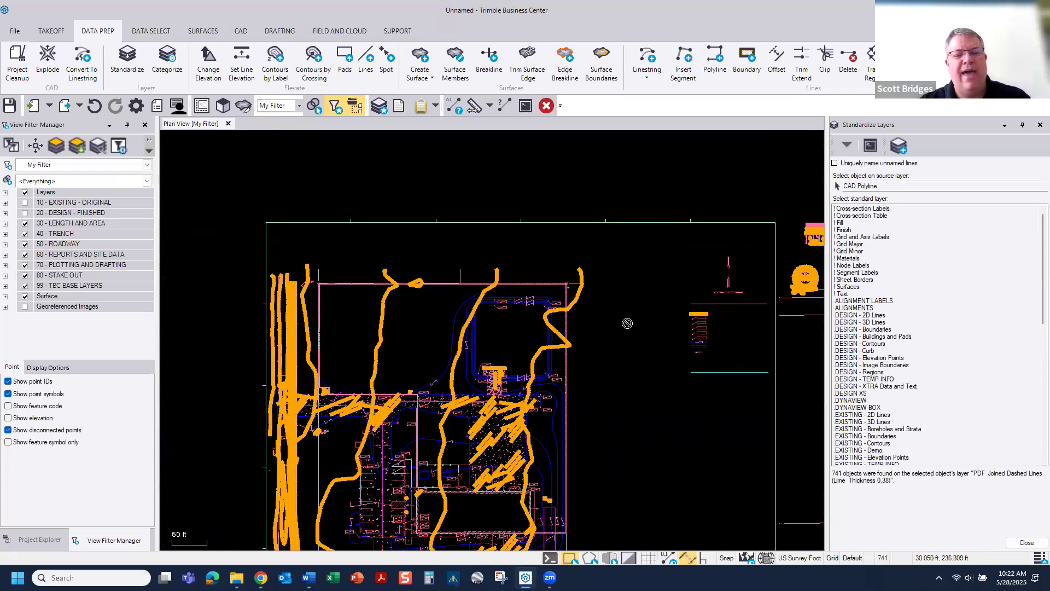
pyautogui.moveTo(628, 322); pyautogui.dragTo(584, 261, button='middle')
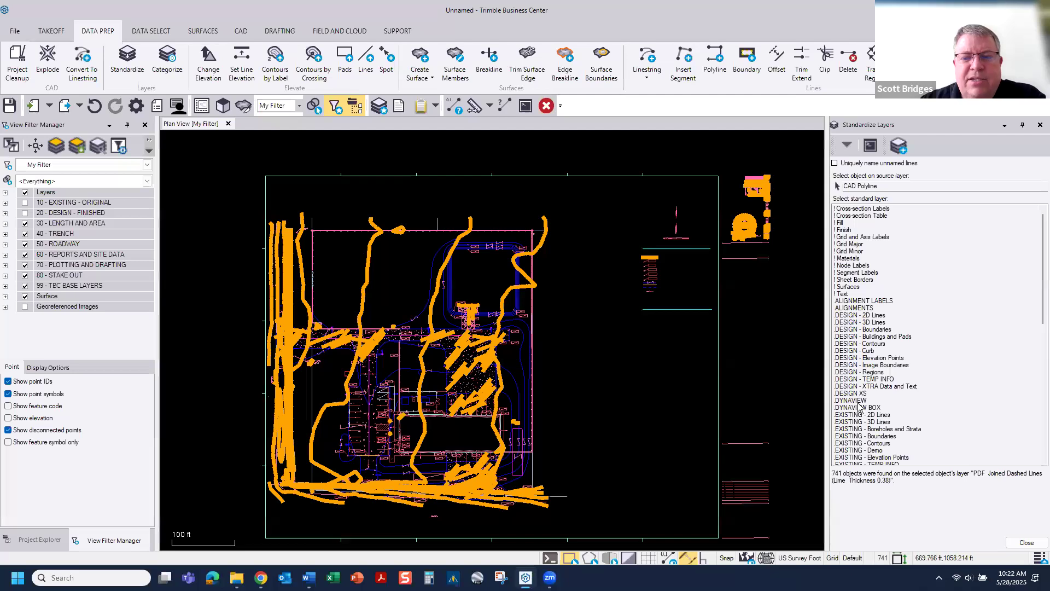
pyautogui.click(881, 443)
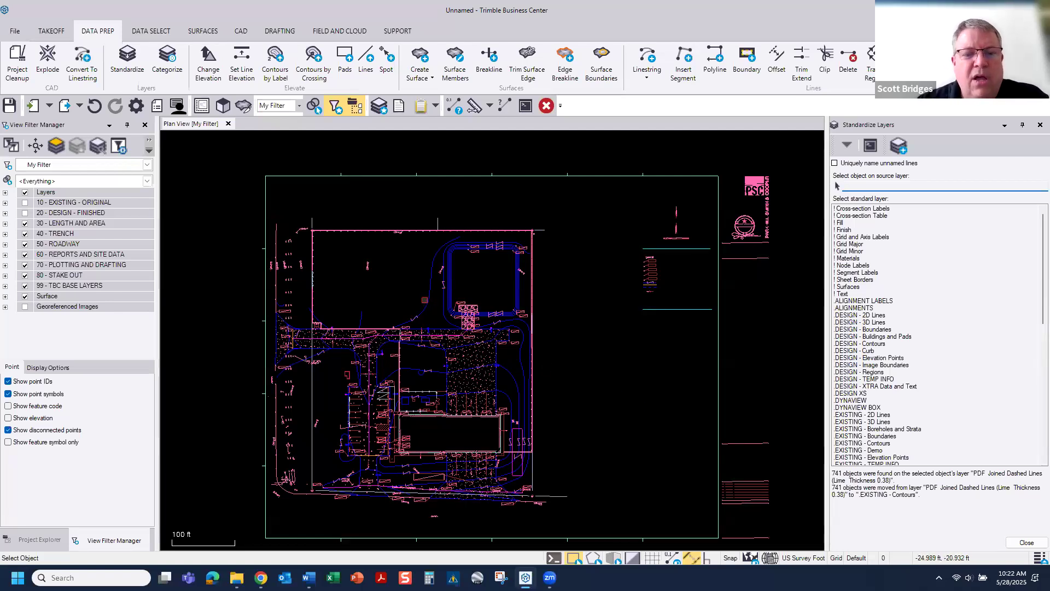
# - Move the blue linework to DESIGN - Contours and the aquamarine building outline's layer to DESIGN - Buildings and Pads
pyautogui.click(427, 300)
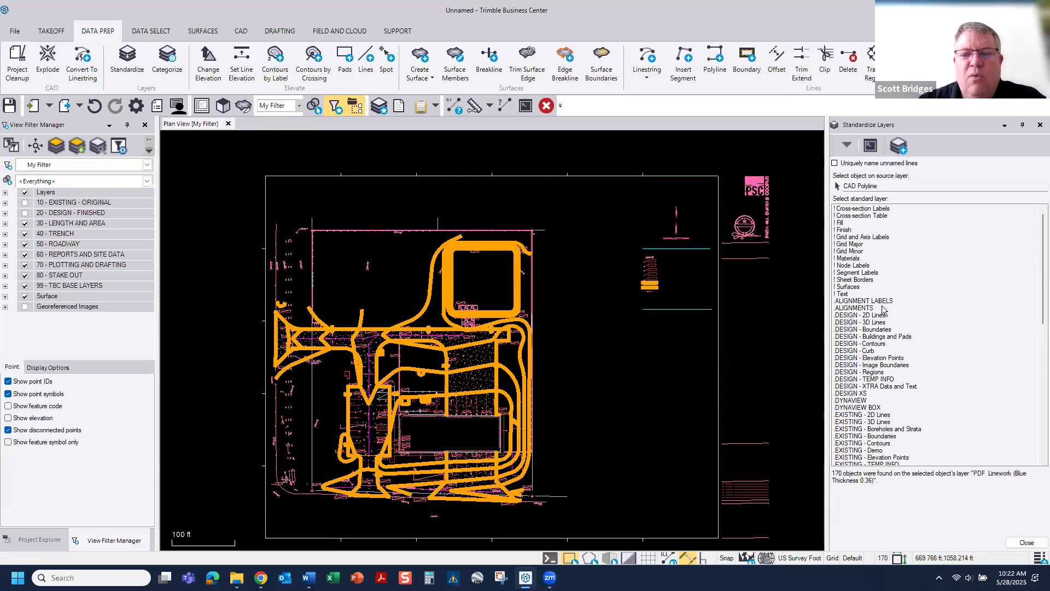
pyautogui.click(872, 345)
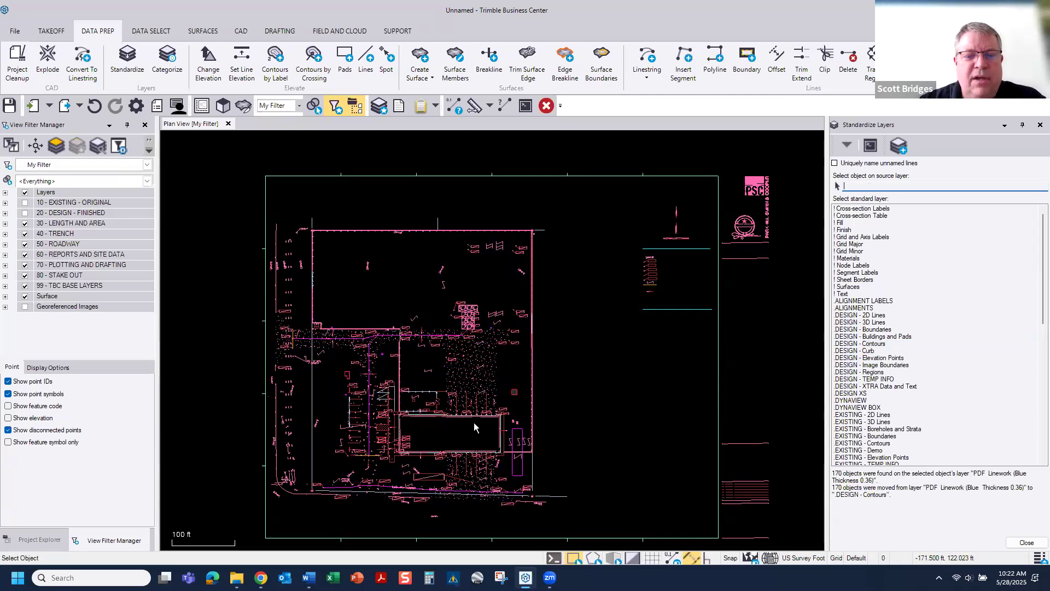
pyautogui.scroll(5, 410, 413)
pyautogui.scroll(4, 413, 410)
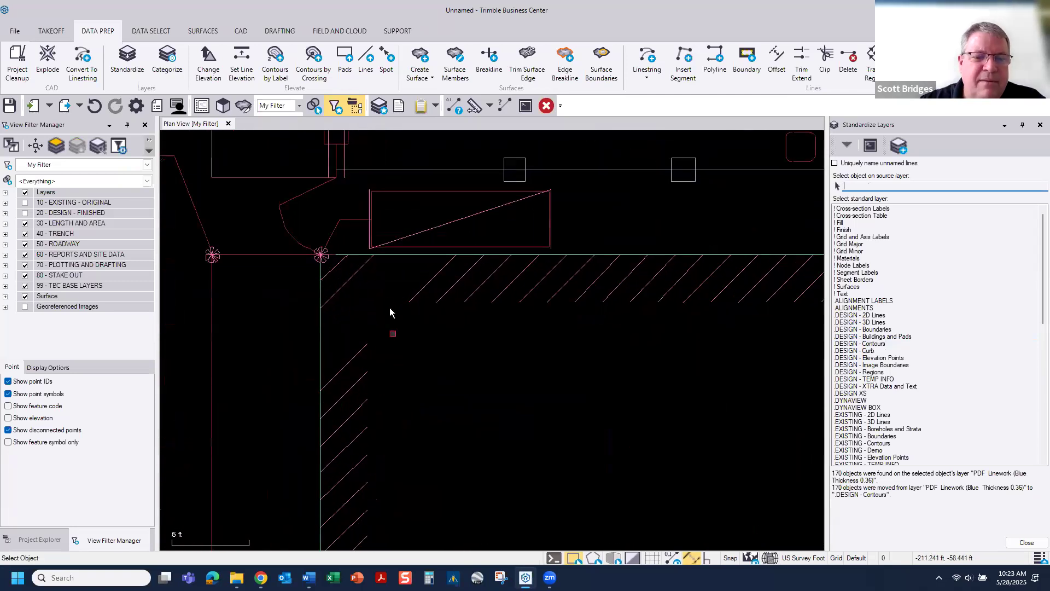
pyautogui.click(401, 256)
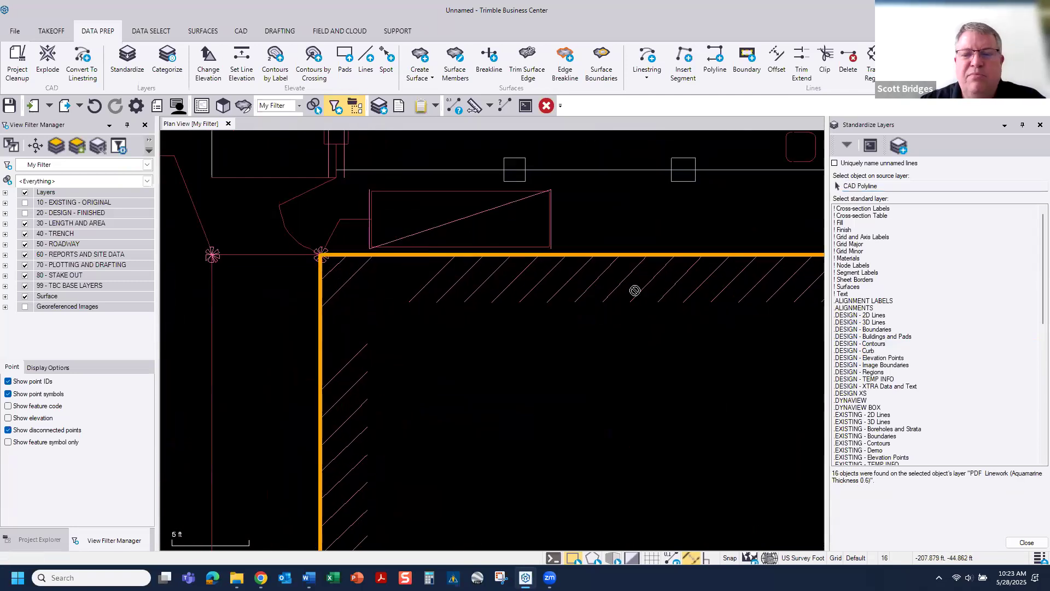
pyautogui.click(872, 337)
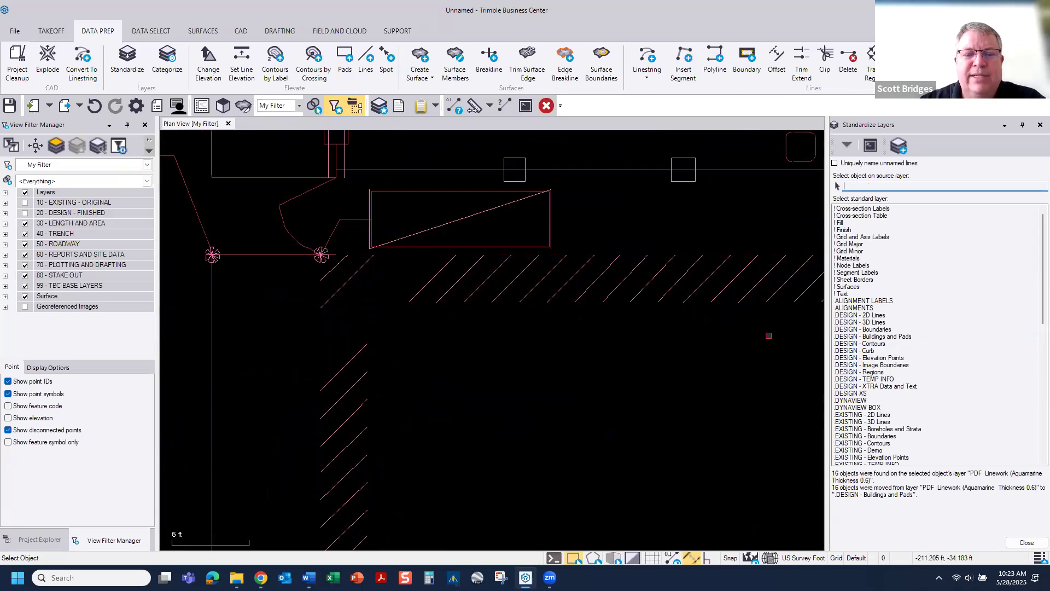
# - Hide the remaining PDF layers and show the georeferenced images together with the 10 - EXISTING - ORIGINAL group
pyautogui.scroll(-4, 438, 353)
pyautogui.scroll(-6, 383, 388)
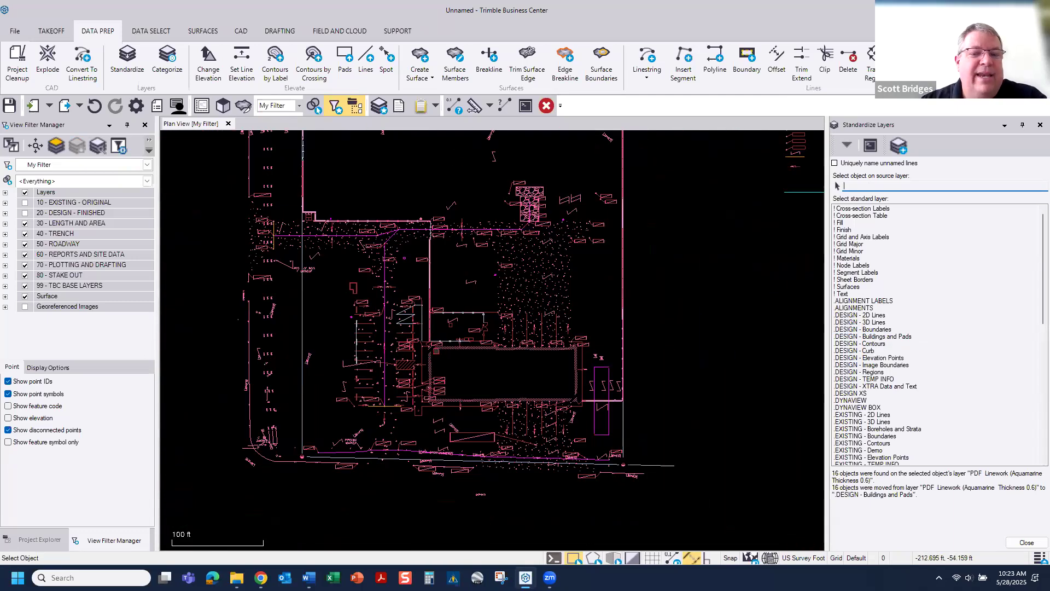
pyautogui.click(24, 193)
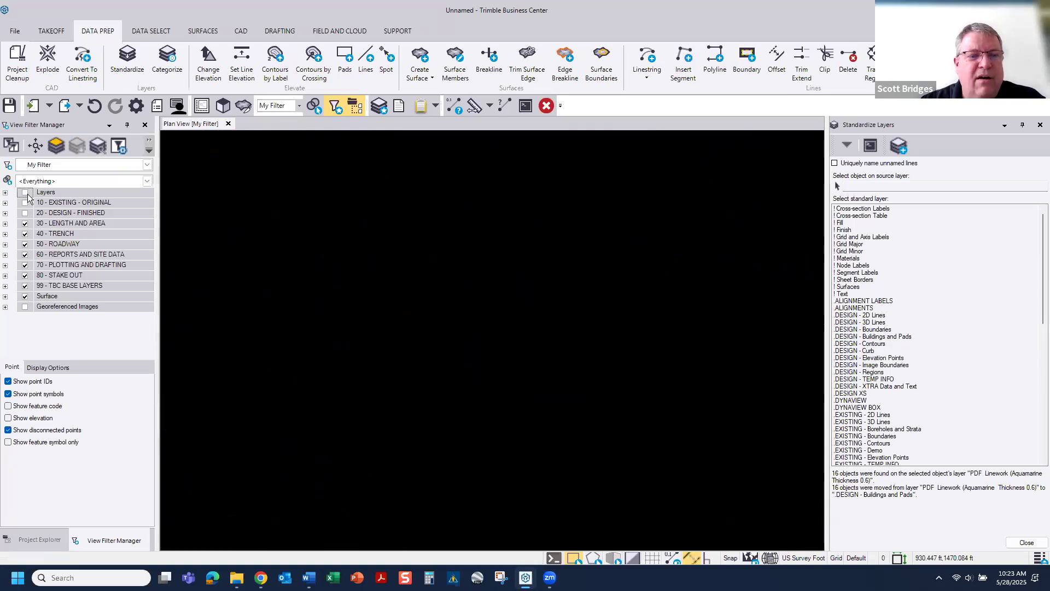
pyautogui.click(24, 306)
pyautogui.click(25, 202)
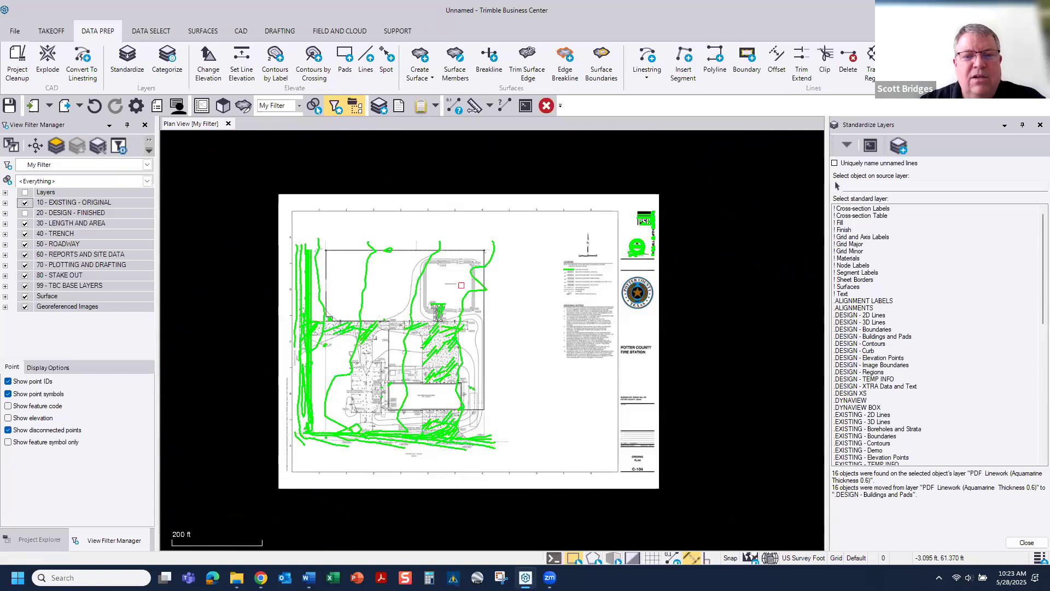
# - Delete the stray green linework over the title block and legend, and leave the Standardize Layers command
pyautogui.moveTo(486, 170)
pyautogui.mouseDown()
pyautogui.moveTo(725, 342)
pyautogui.moveTo(729, 334)
pyautogui.mouseUp()
pyautogui.click(1040, 125)
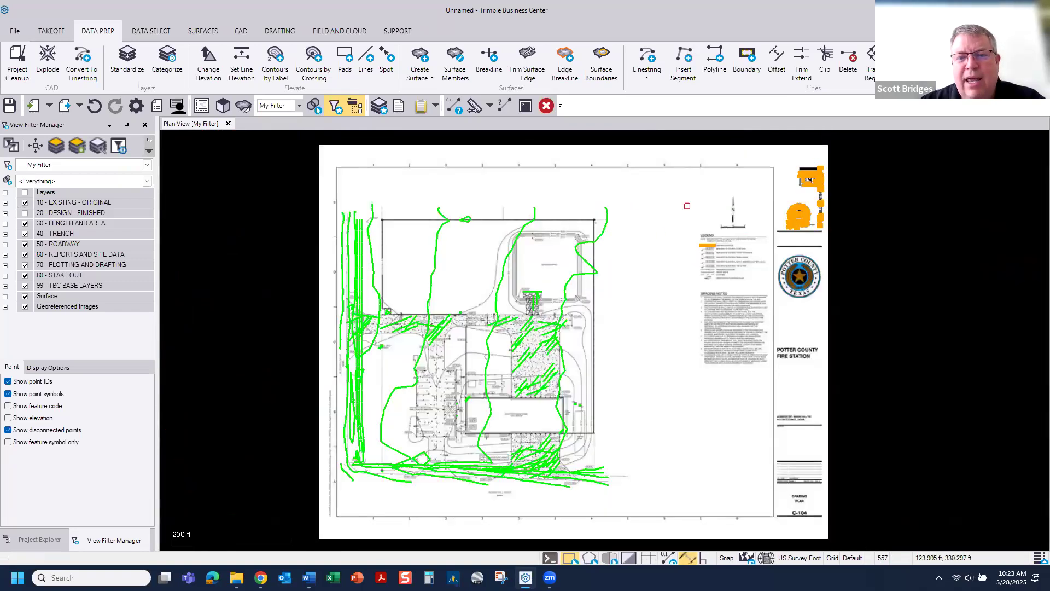
pyautogui.press('Escape')
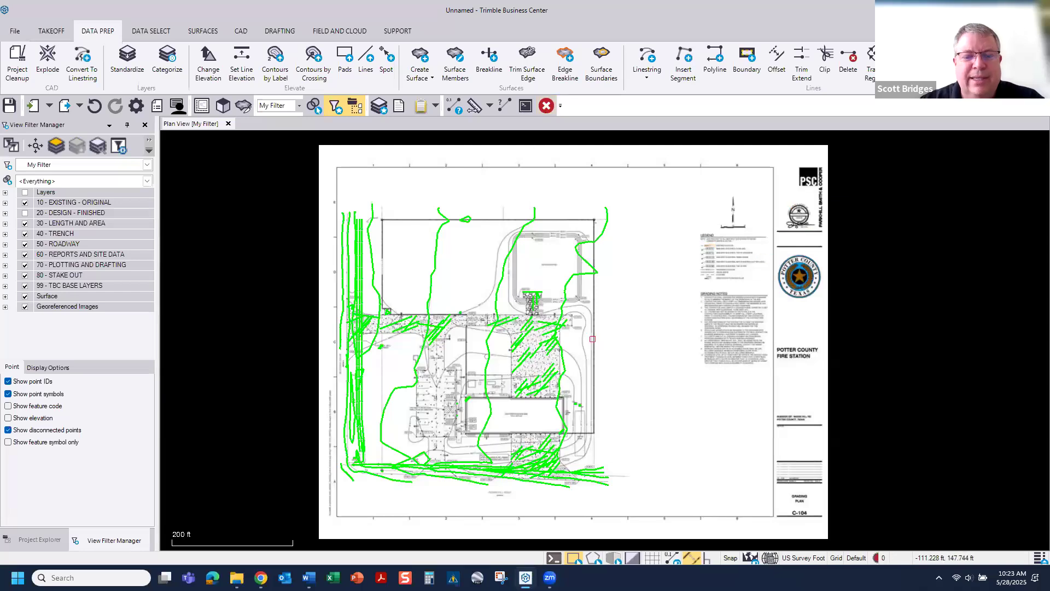
# - Inspect the properties of the existing contour crossing the retention pond's east side, including its layer and elevation
pyautogui.scroll(3, 453, 289)
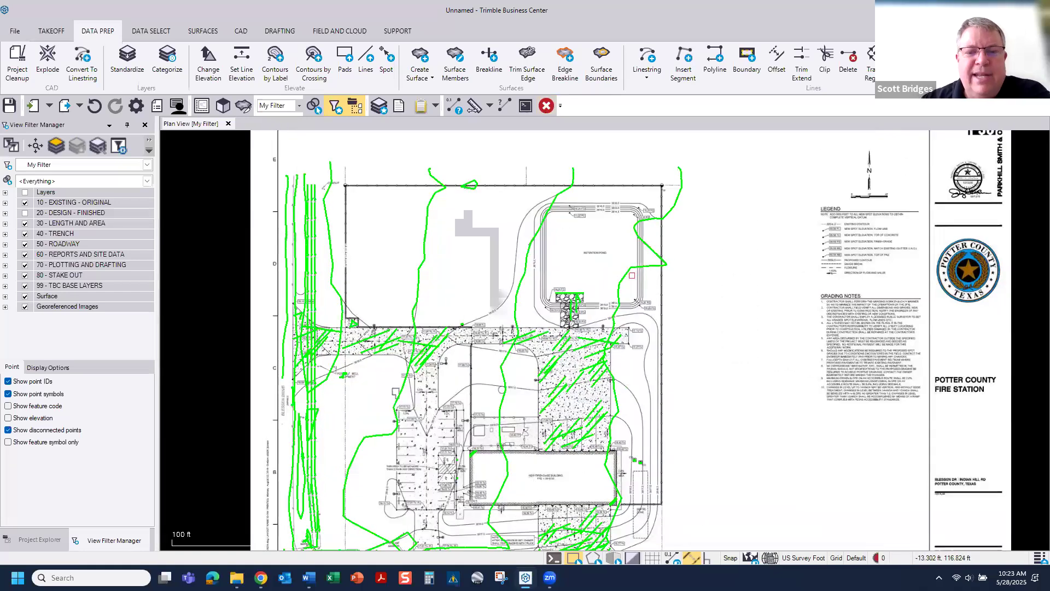
pyautogui.scroll(2, 629, 247)
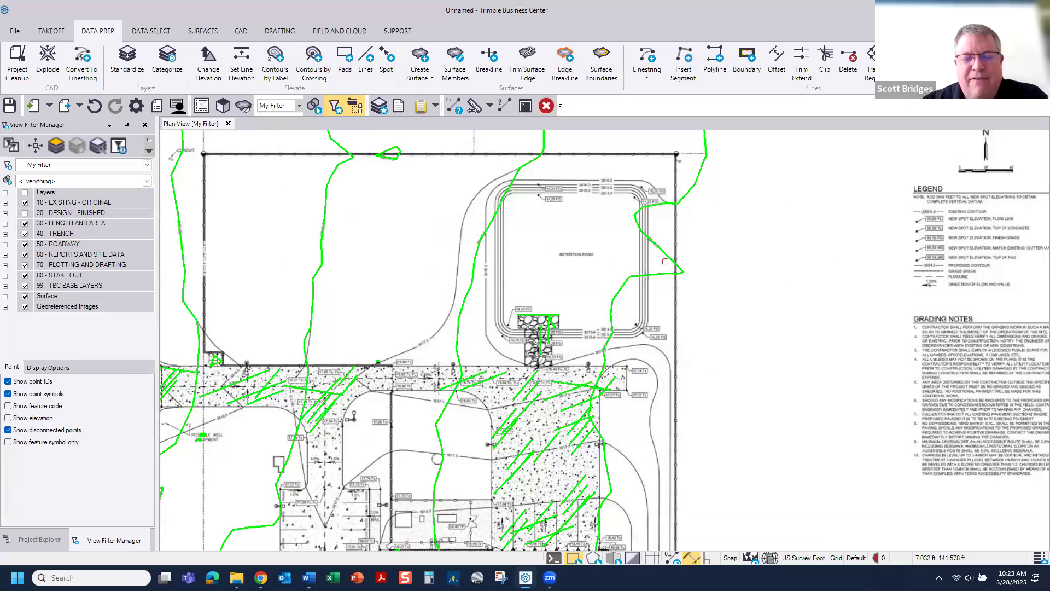
pyautogui.scroll(3, 667, 217)
pyautogui.scroll(3, 676, 238)
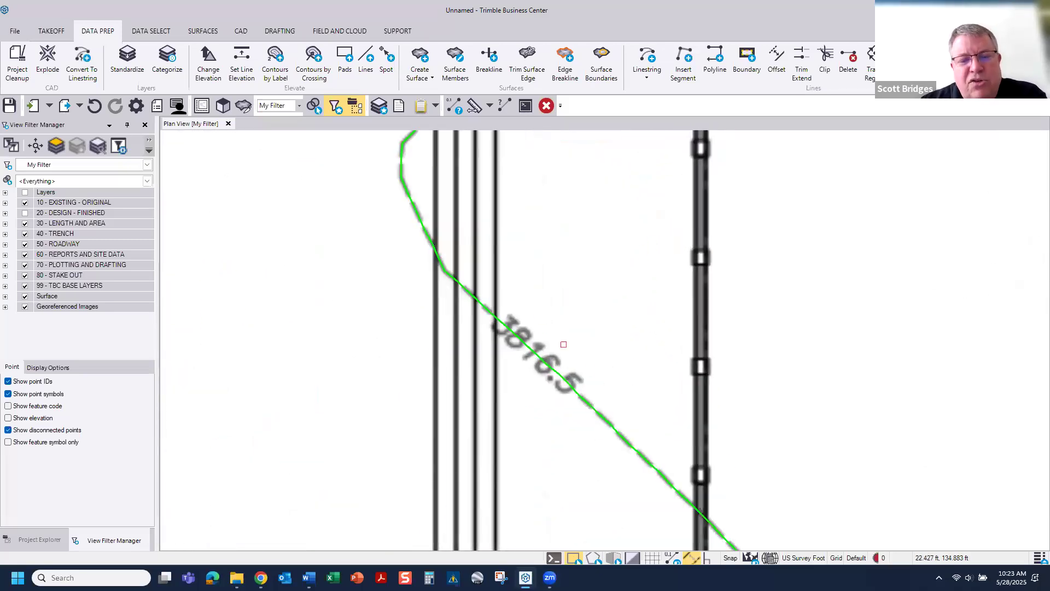
pyautogui.click(601, 417)
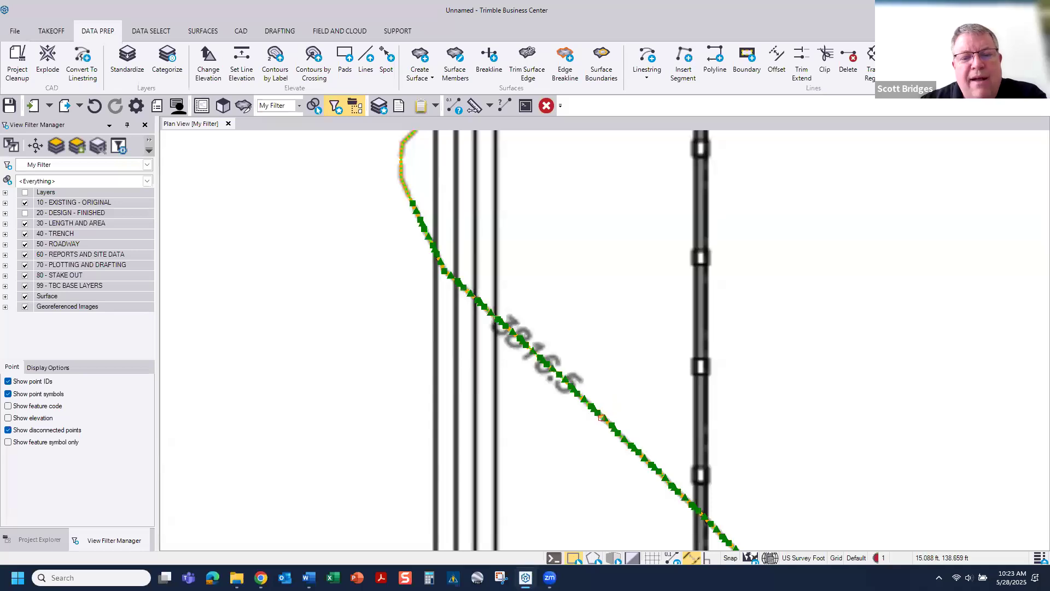
pyautogui.rightClick(601, 417)
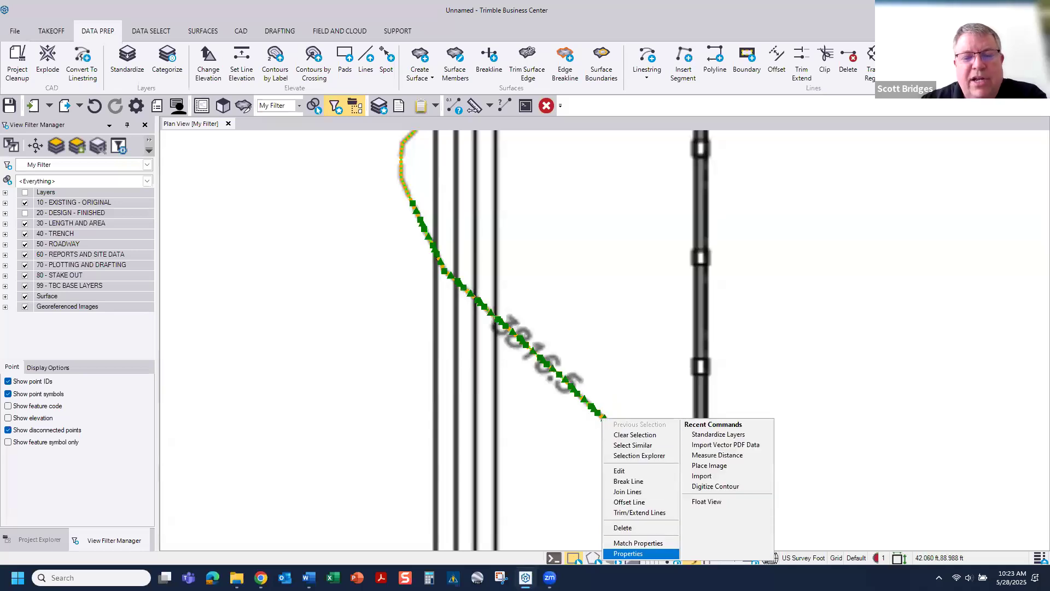
pyautogui.click(628, 553)
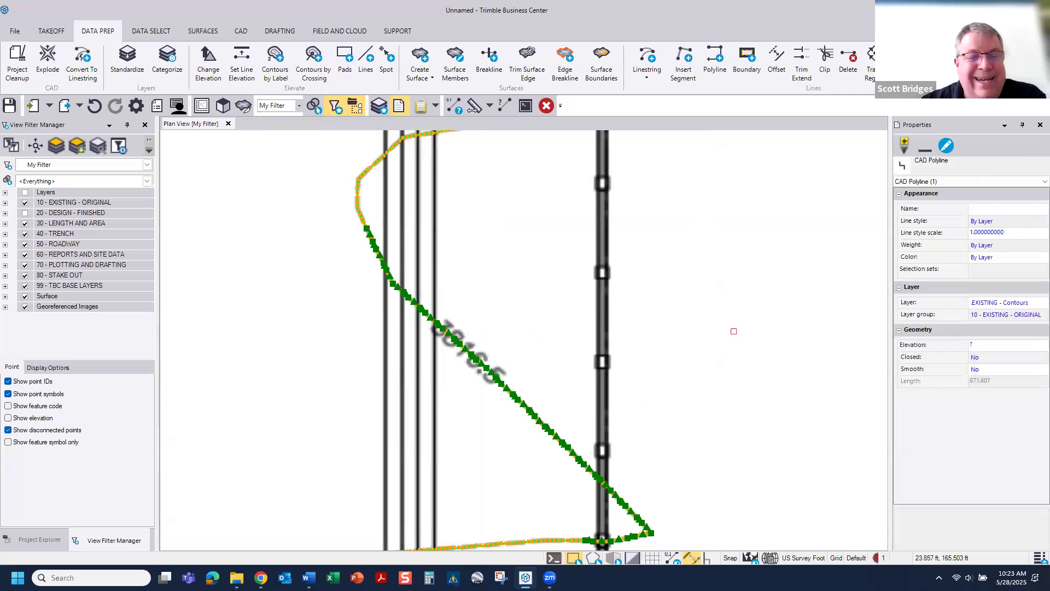
pyautogui.scroll(-5, 451, 337)
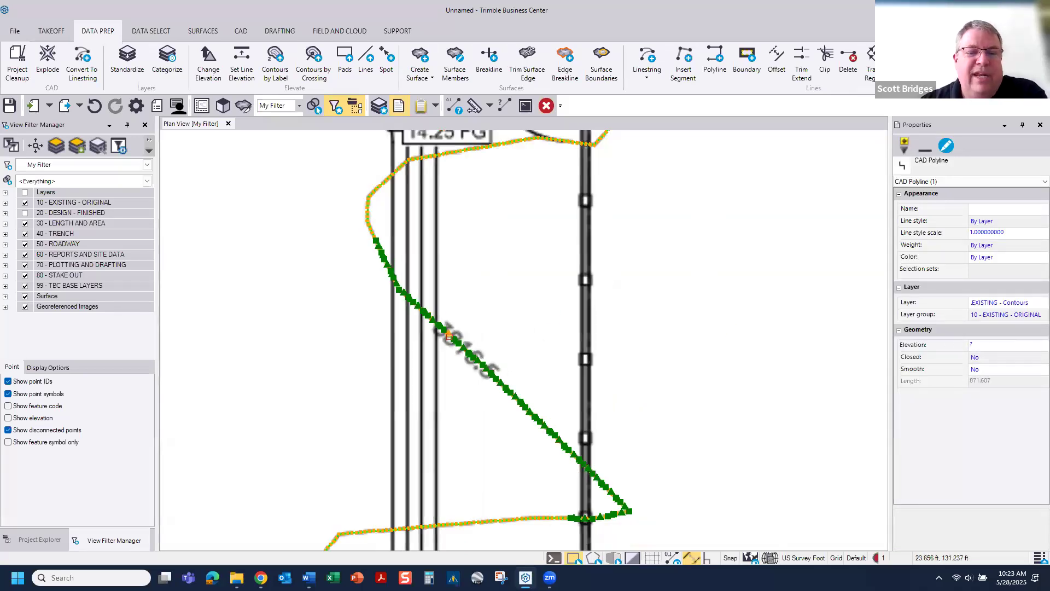
pyautogui.scroll(-3, 454, 347)
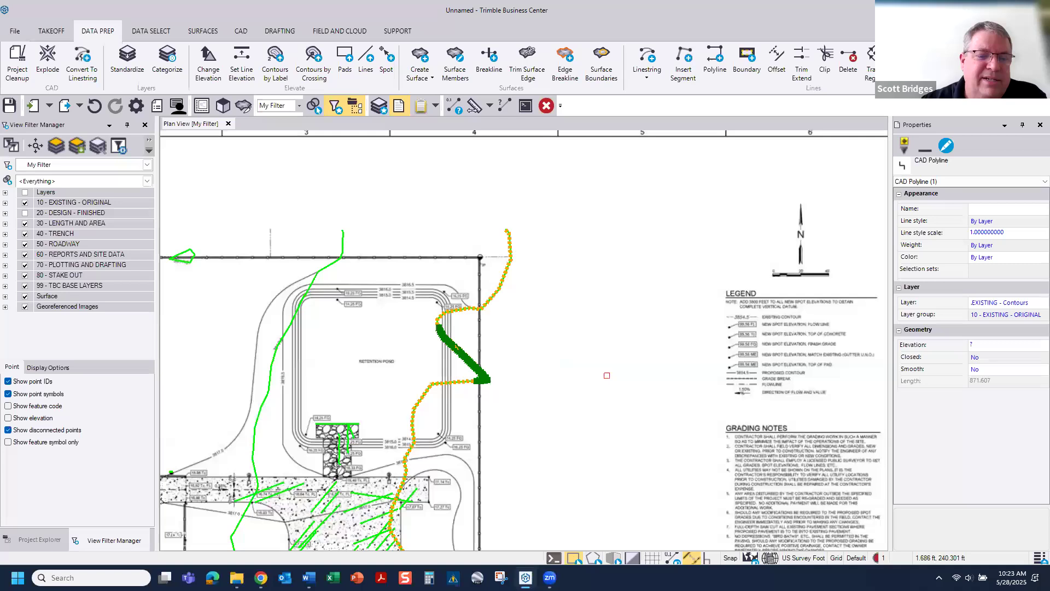
# - Use Set Line Elevation to give the existing contour crossing the retention pond's east side an elevation of 3816.5
pyautogui.scroll(8, 453, 347)
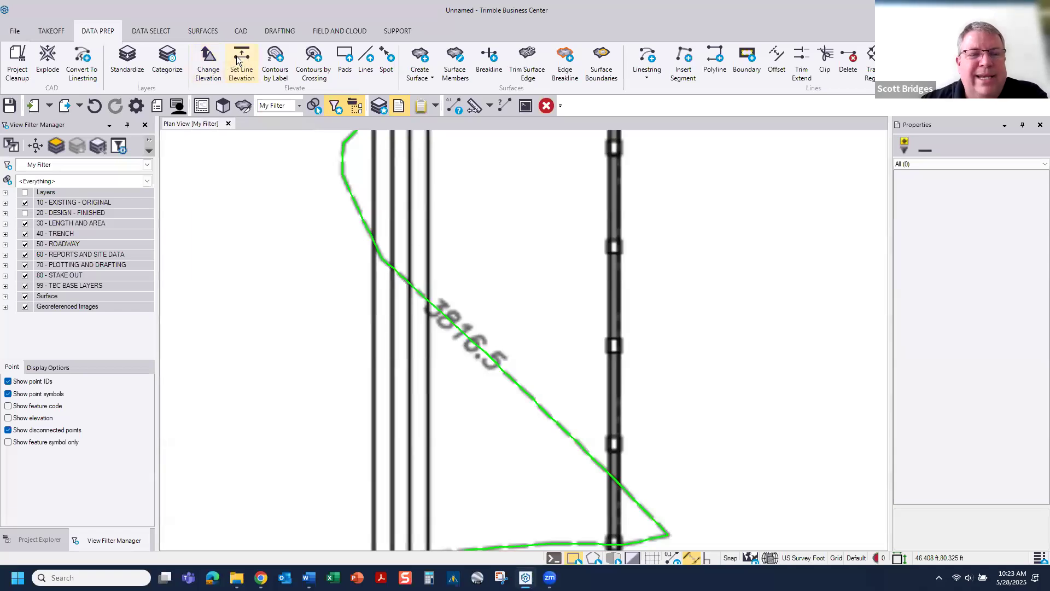
pyautogui.click(243, 72)
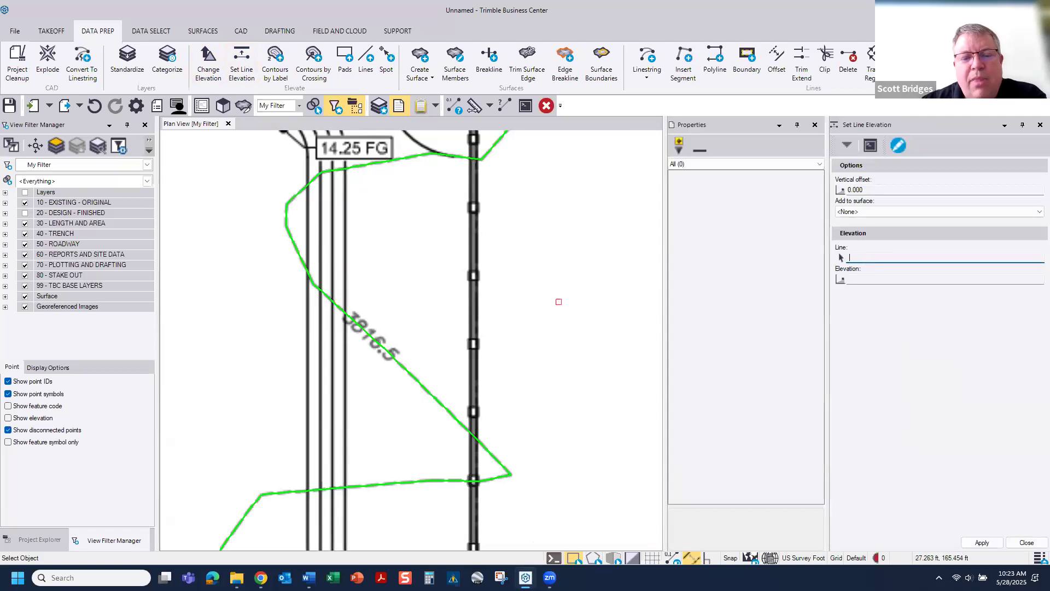
pyautogui.click(383, 355)
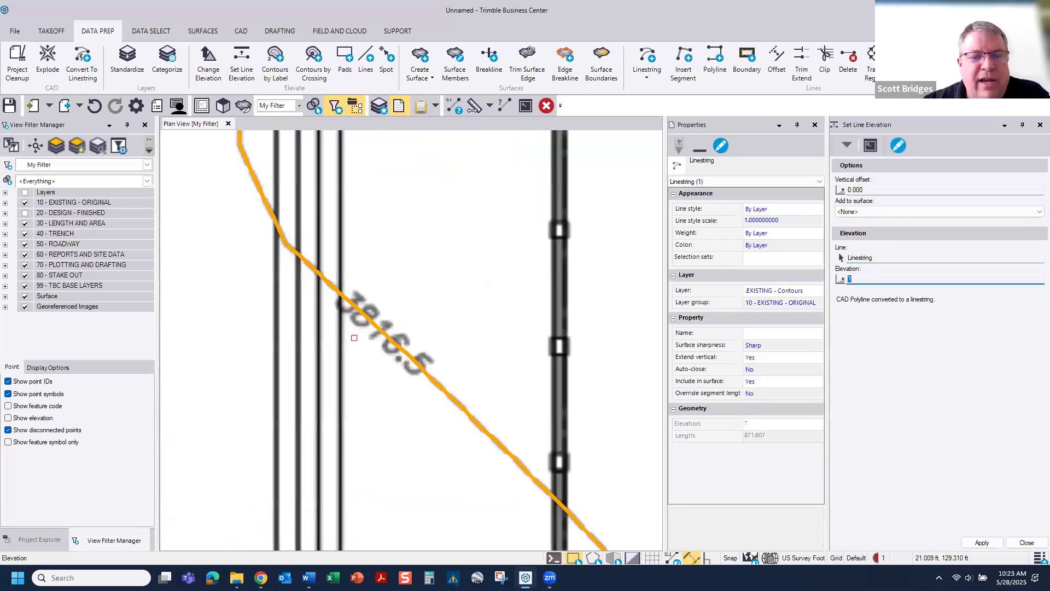
pyautogui.scroll(2, 355, 336)
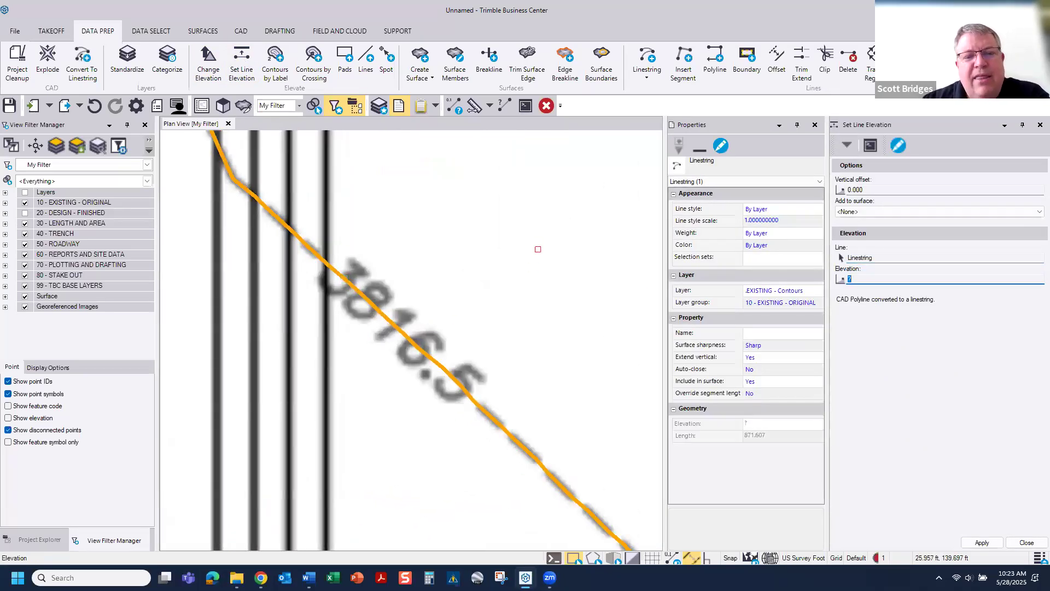
pyautogui.write('38')
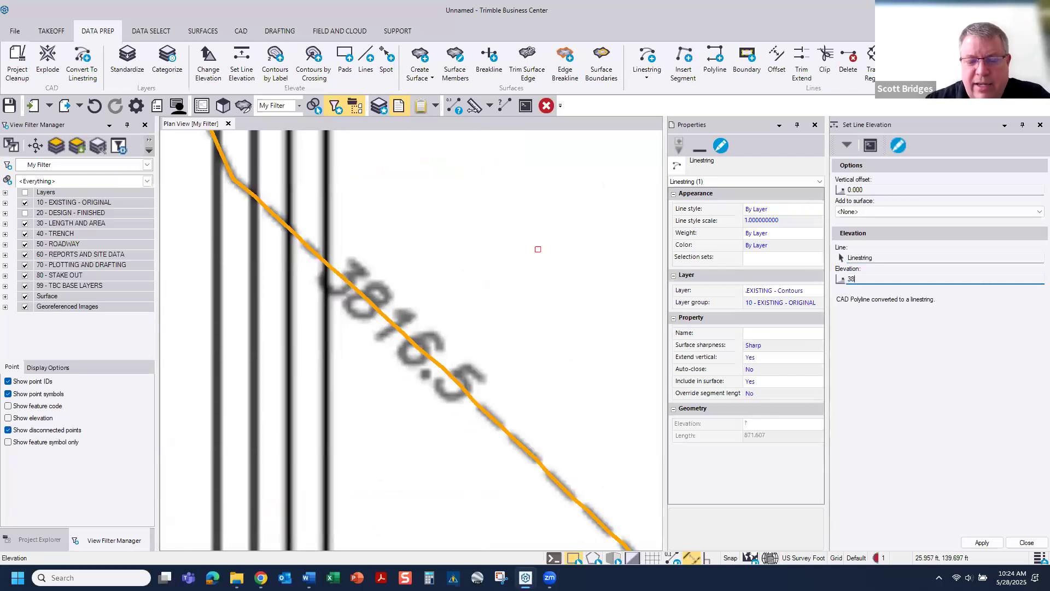
pyautogui.write('16.5')
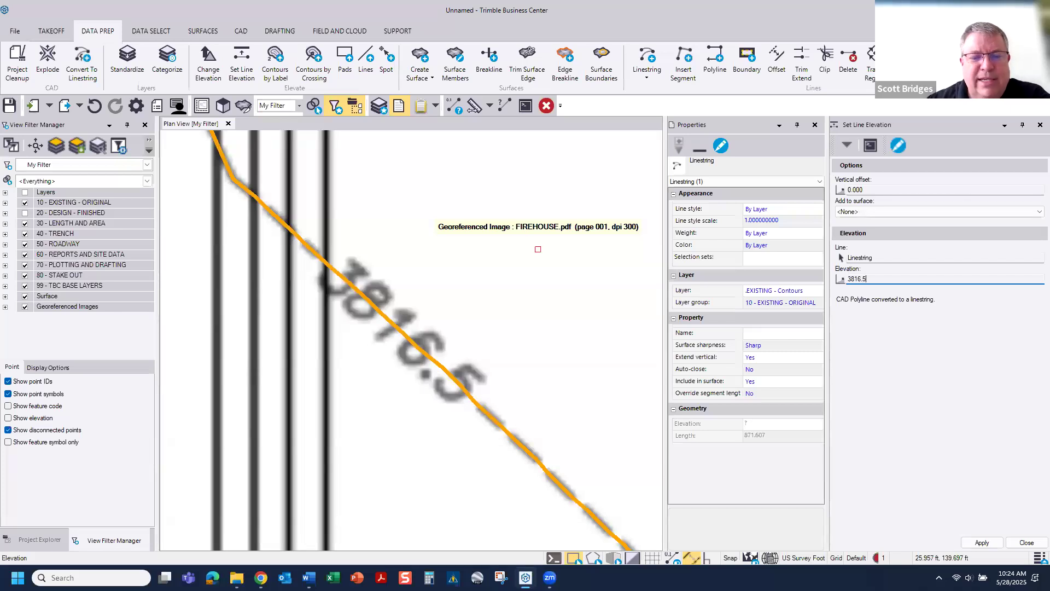
pyautogui.press('Return')
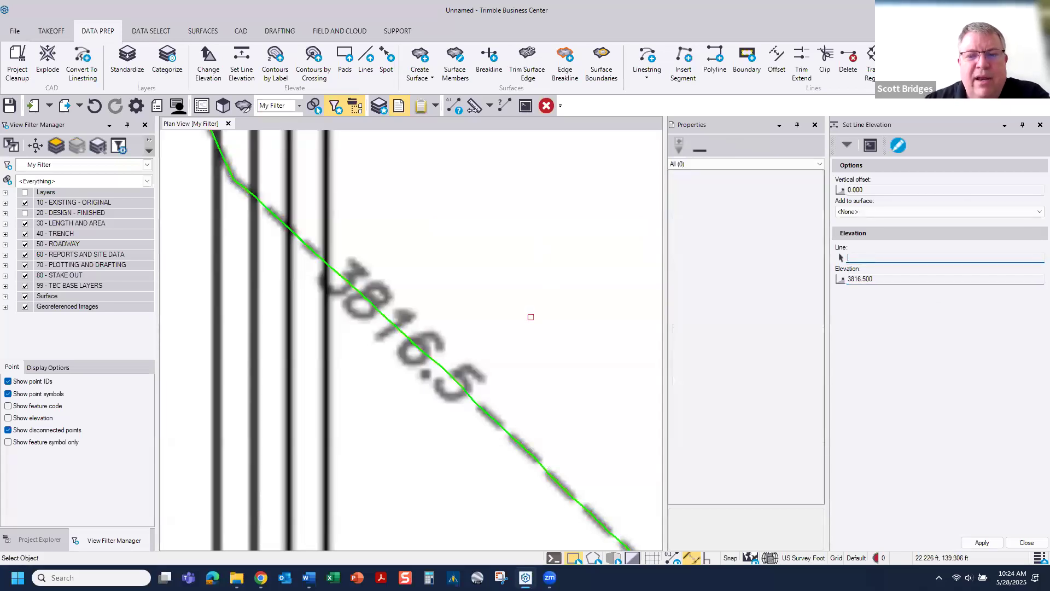
# - Set the existing contour along the retention pond's west side to elevation 3817, and finish Set Line Elevation with the properties closed
pyautogui.scroll(-6, 455, 321)
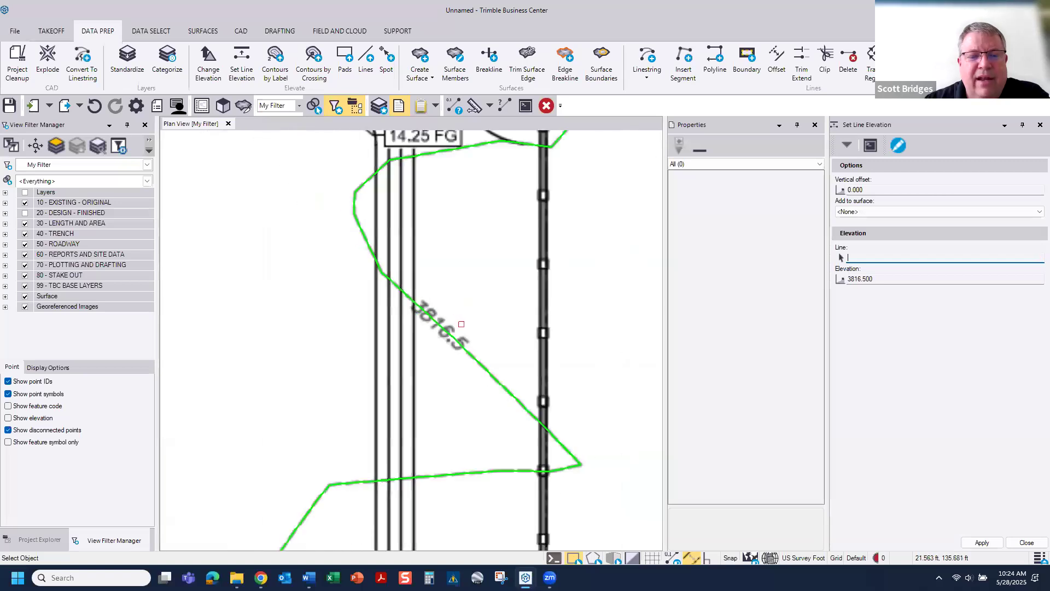
pyautogui.scroll(5, 366, 336)
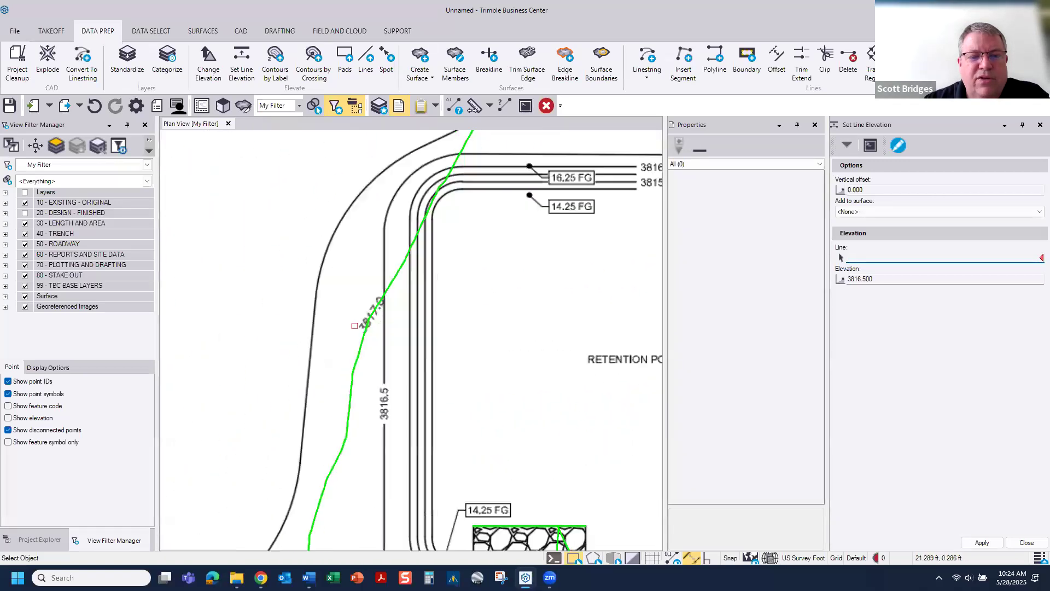
pyautogui.click(364, 340)
pyautogui.scroll(2, 409, 294)
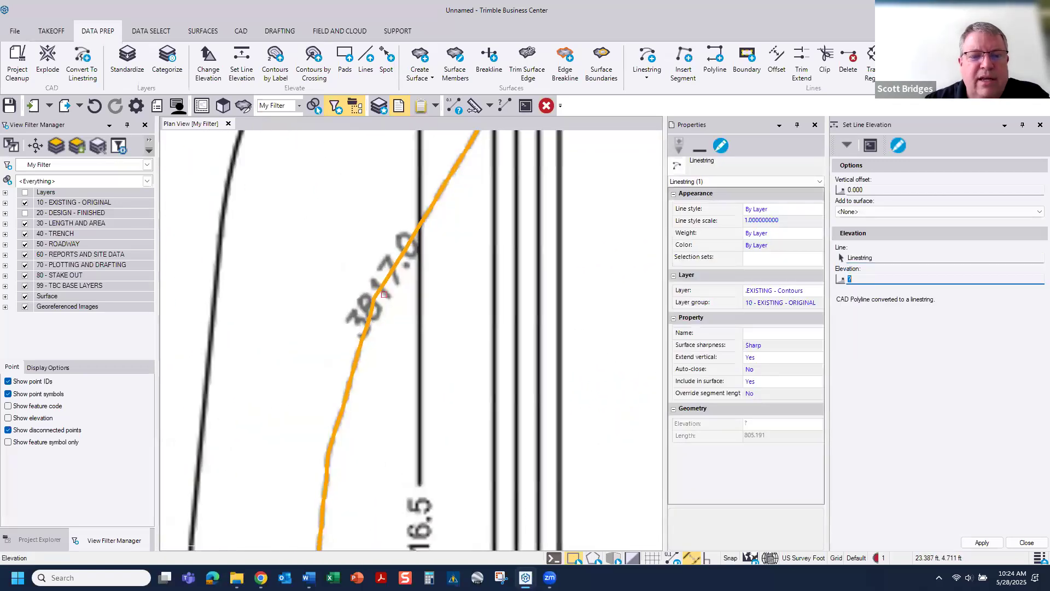
pyautogui.write('3817')
pyautogui.press('Return')
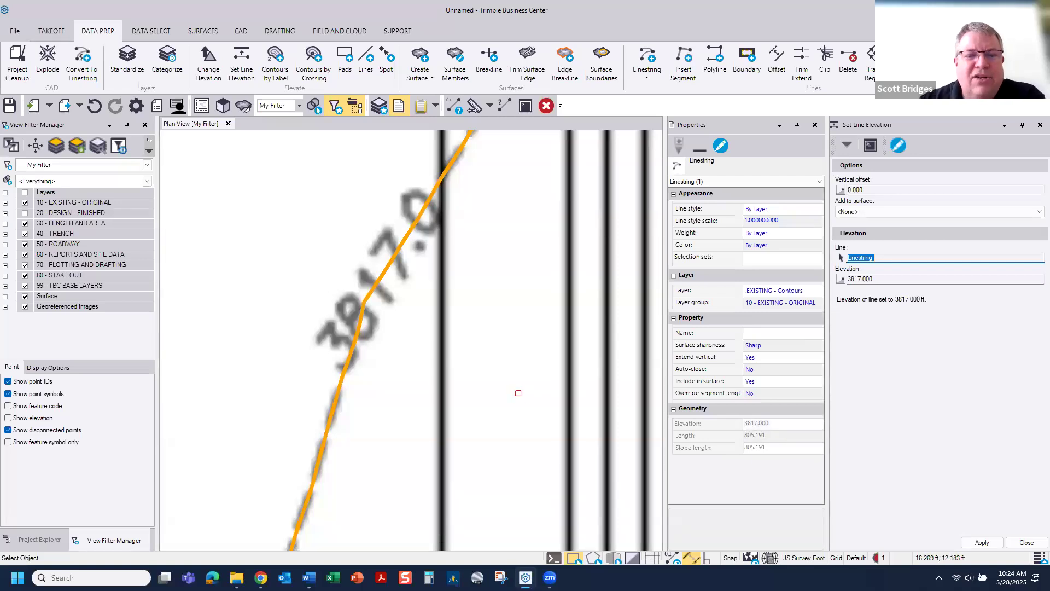
pyautogui.click(815, 125)
pyautogui.click(1040, 125)
# - Set the view filter's zero elevation display to the alternate color, keeping Red as that color
pyautogui.scroll(-5, 549, 335)
pyautogui.scroll(-5, 550, 335)
pyautogui.moveTo(509, 335); pyautogui.dragTo(576, 247, button='middle')
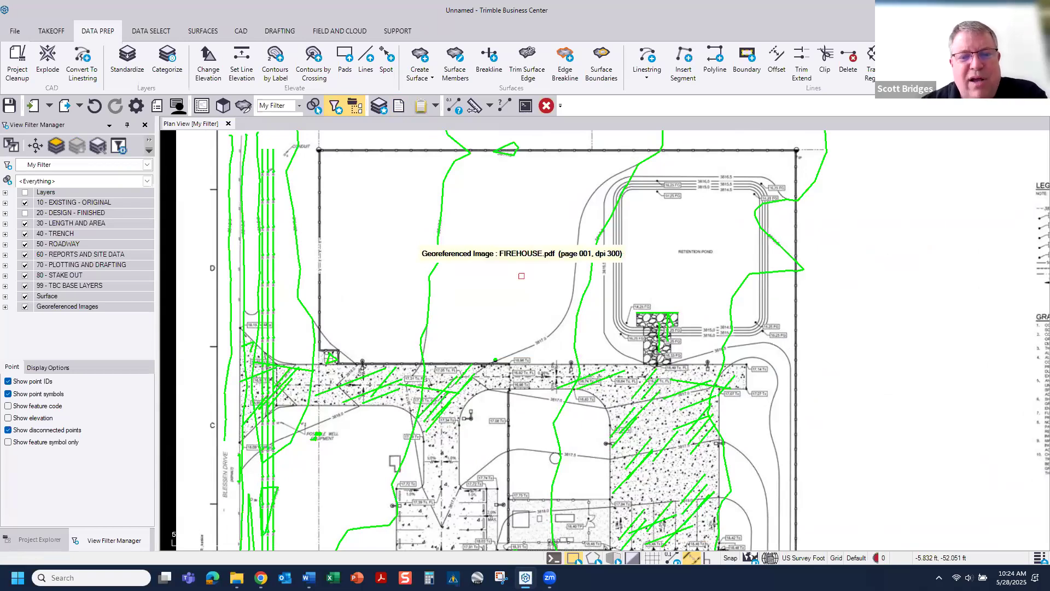
pyautogui.click(59, 368)
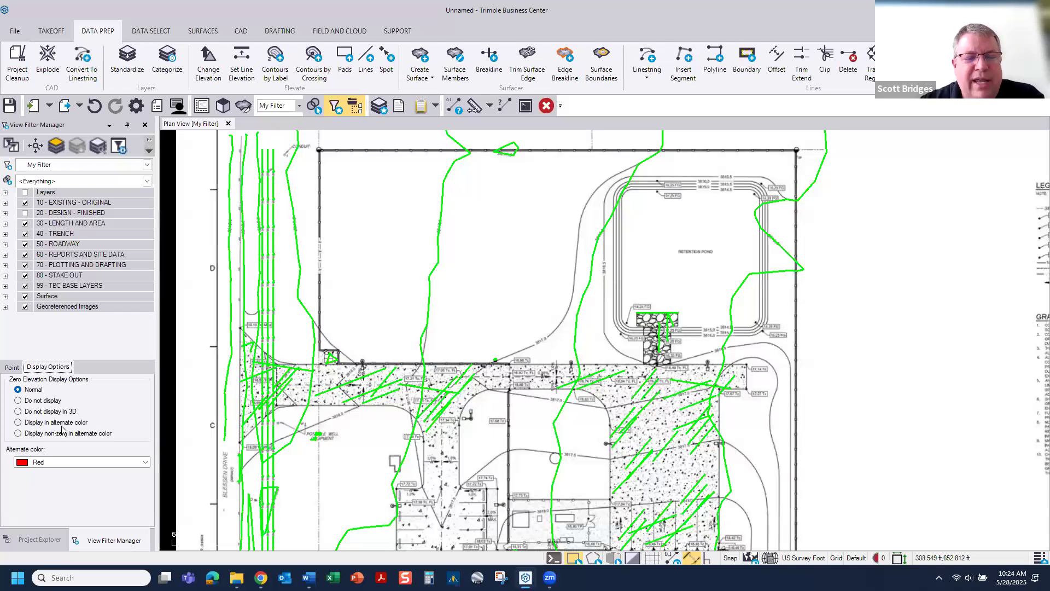
pyautogui.click(139, 464)
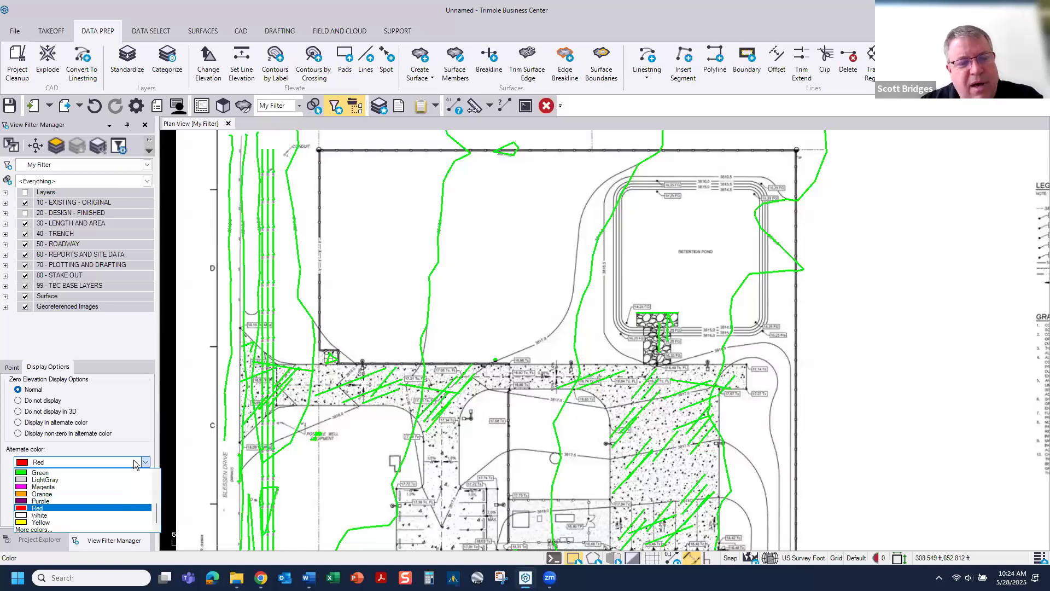
pyautogui.click(85, 461)
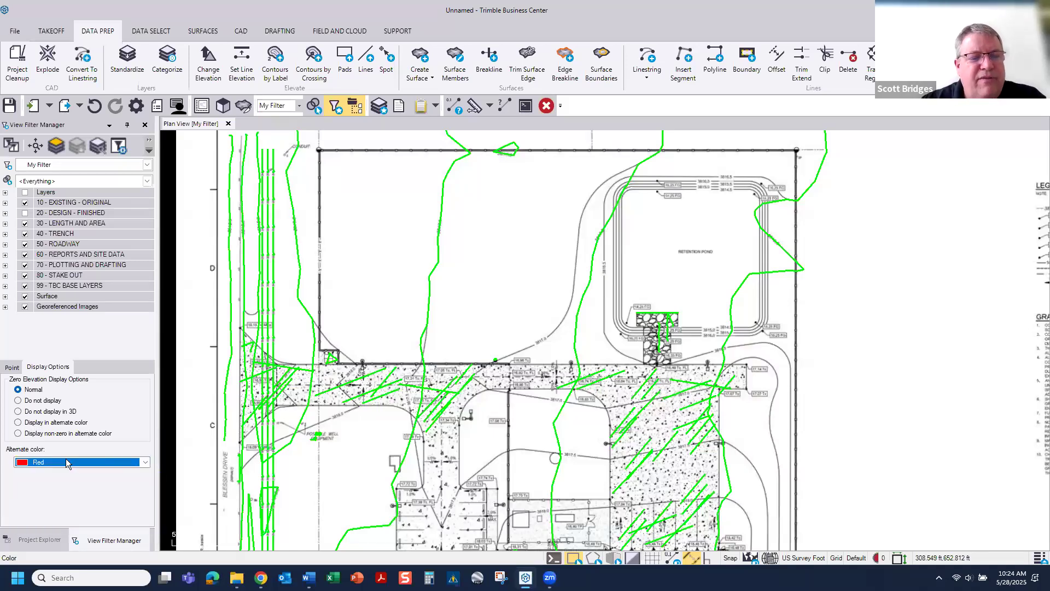
pyautogui.click(18, 422)
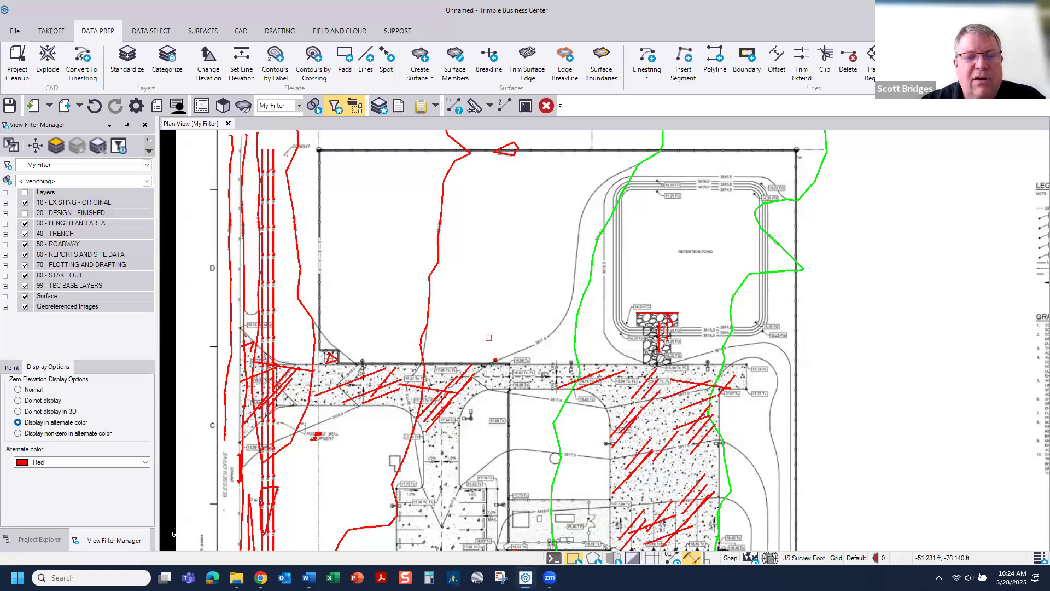
# - Select the westernmost of the contours labelled 3818.0 near Blessen Drive and bring up its recent commands list
pyautogui.scroll(-2, 490, 338)
pyautogui.moveTo(490, 338); pyautogui.dragTo(487, 279, button='middle')
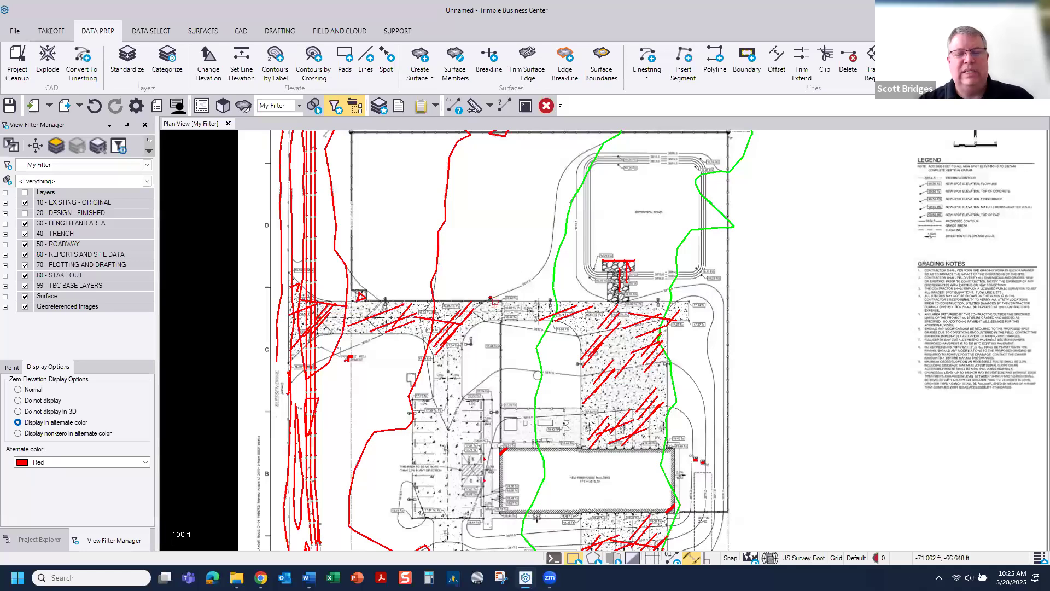
pyautogui.moveTo(539, 260); pyautogui.dragTo(561, 281, button='middle')
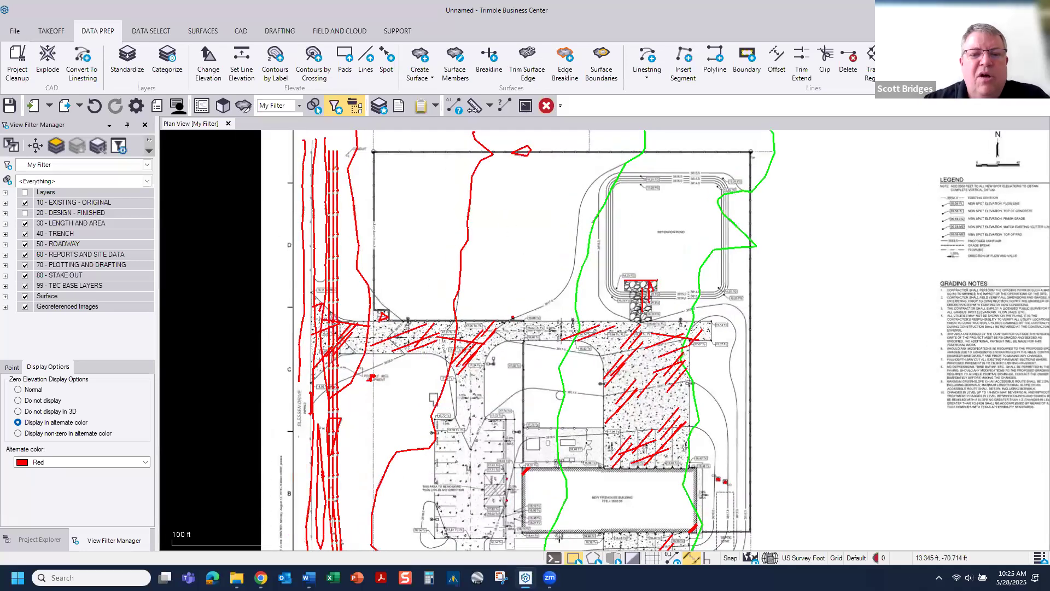
pyautogui.scroll(10, 365, 276)
pyautogui.scroll(2, 366, 276)
pyautogui.moveTo(365, 276); pyautogui.dragTo(335, 381, button='middle')
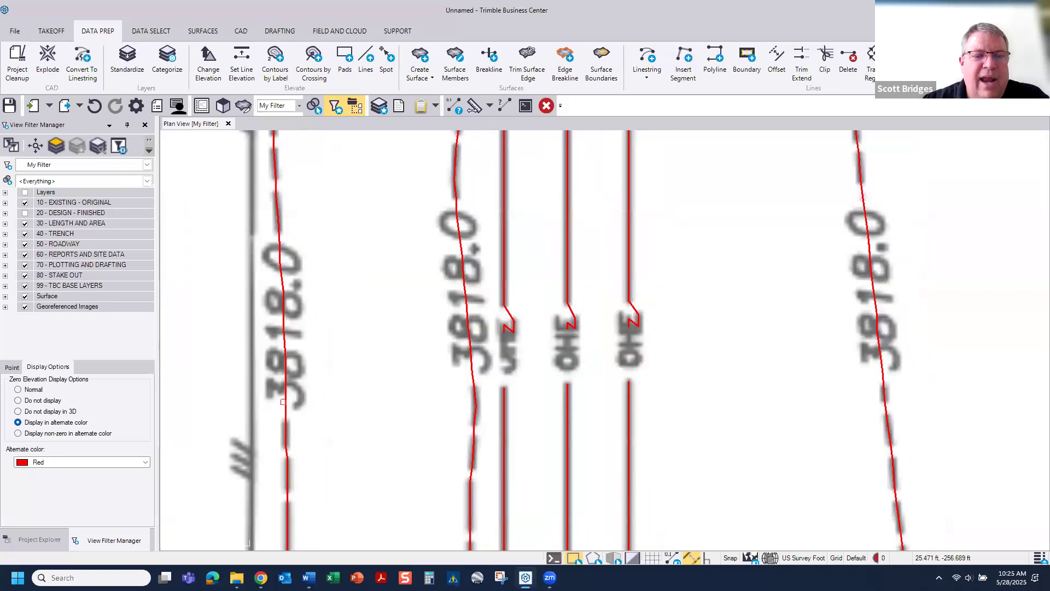
pyautogui.click(283, 402)
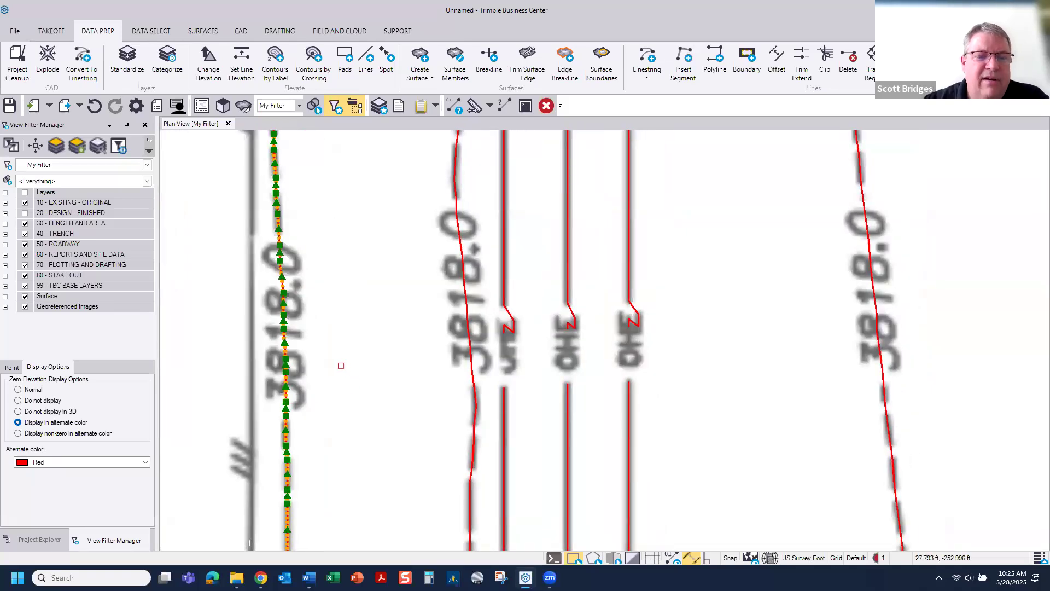
pyautogui.rightClick(351, 372)
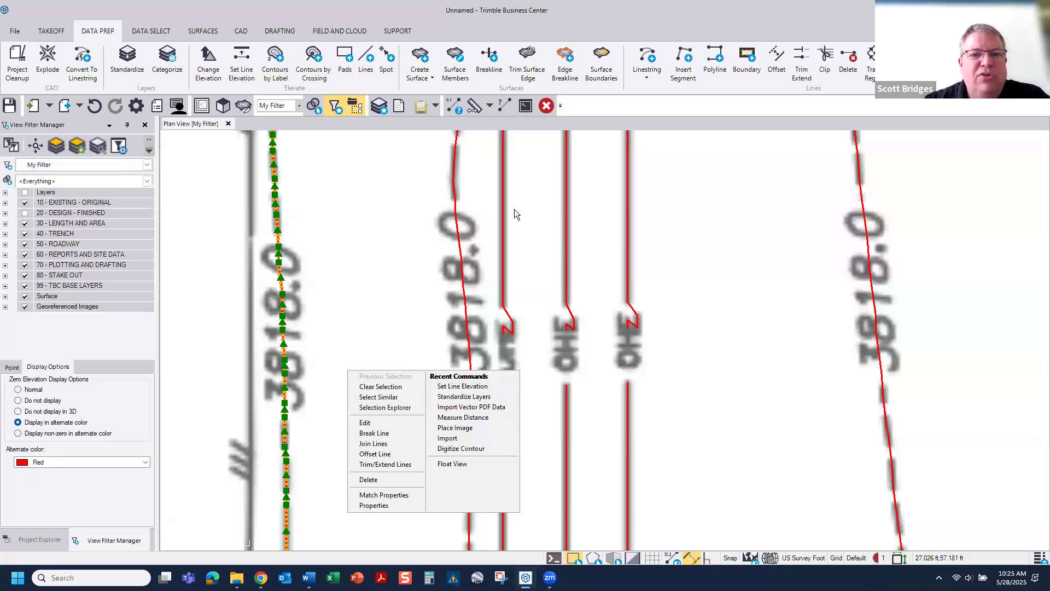
# - Check the program's context menu options for the number of recent commands shown, and accept the options with 20
pyautogui.click(398, 31)
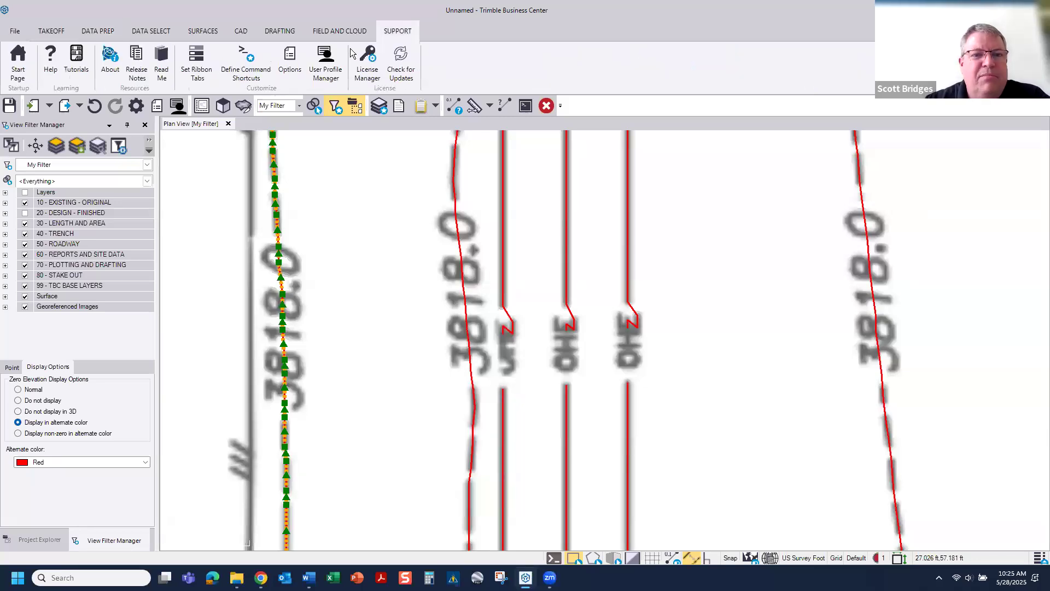
pyautogui.click(291, 61)
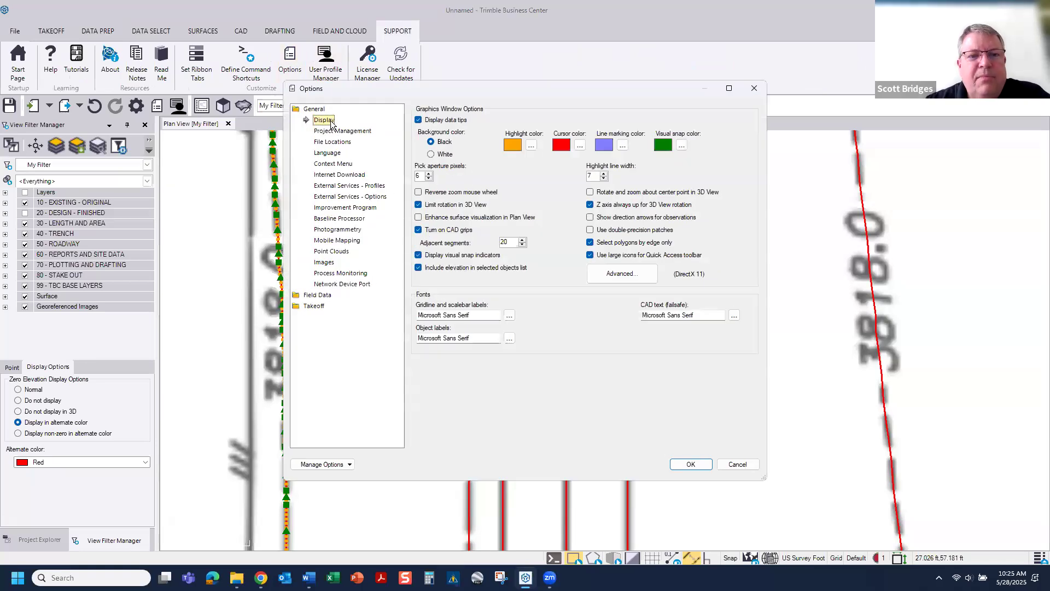
pyautogui.click(331, 164)
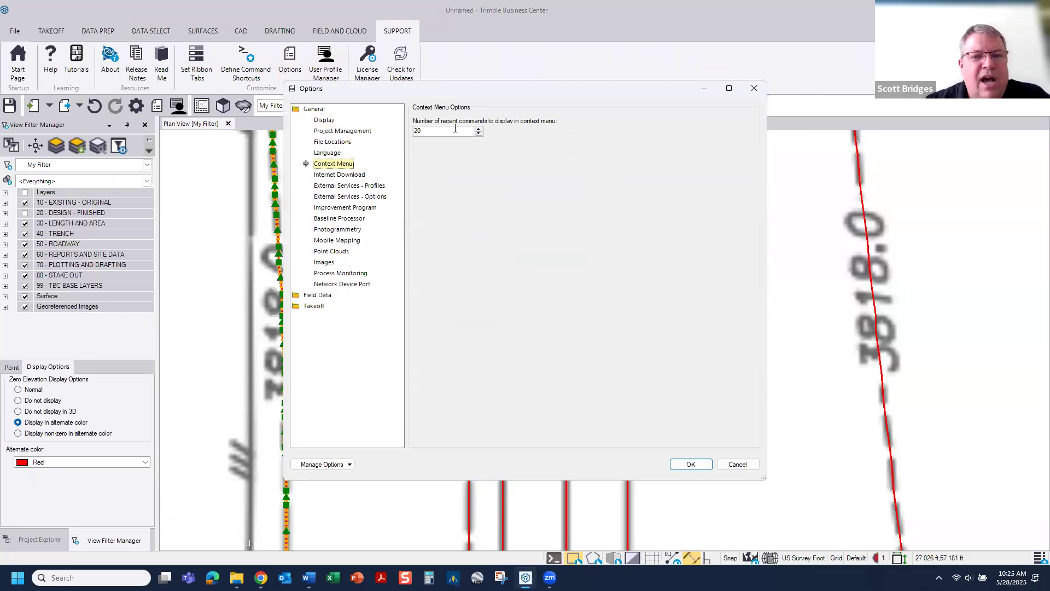
pyautogui.moveTo(438, 133); pyautogui.dragTo(375, 134)
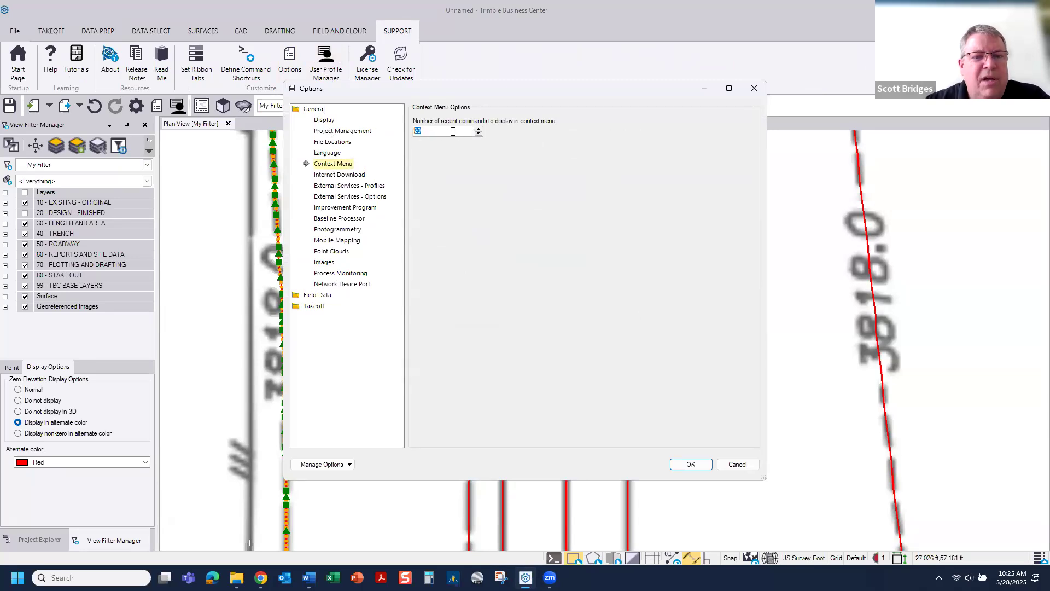
pyautogui.click(691, 464)
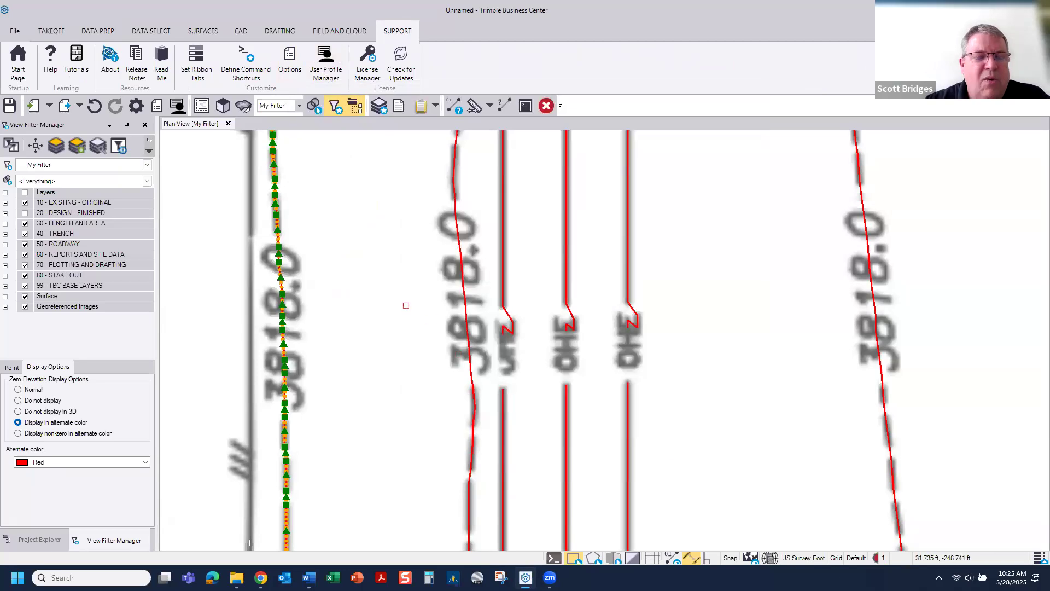
# - Use Set Line Elevation to set the westernmost 3818.0 contour to 3818, and match the neighbouring 3818.0 contour beside the overhead lines to it
pyautogui.rightClick(366, 250)
pyautogui.moveTo(383, 258)
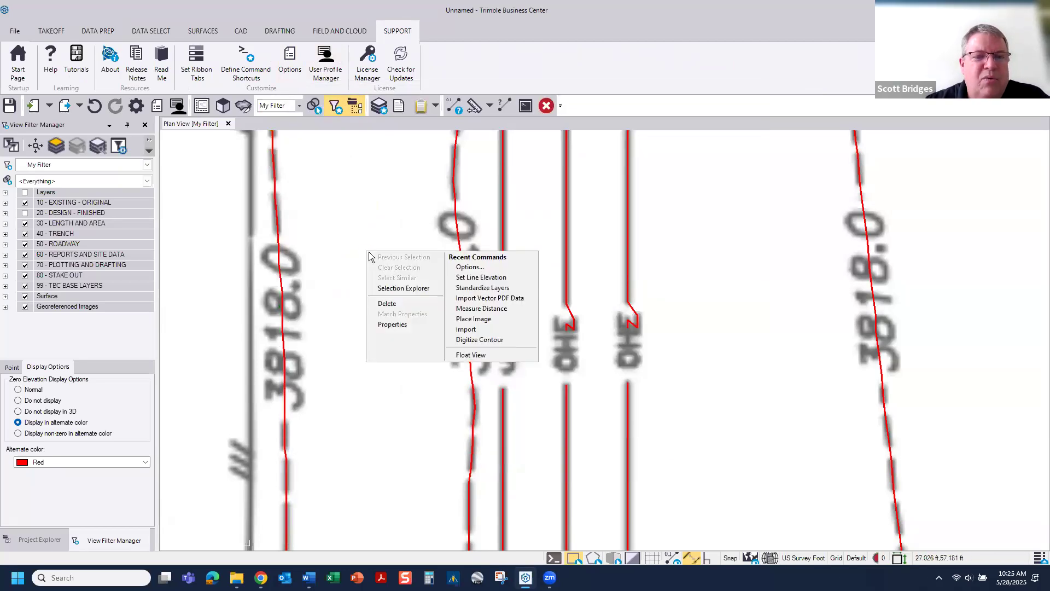
pyautogui.click(481, 277)
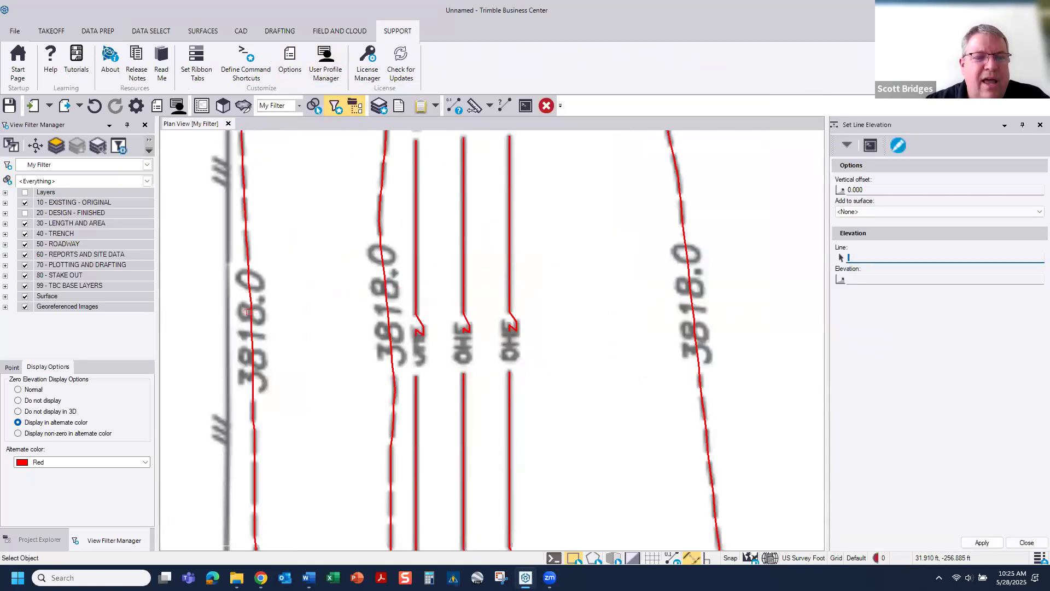
pyautogui.click(252, 312)
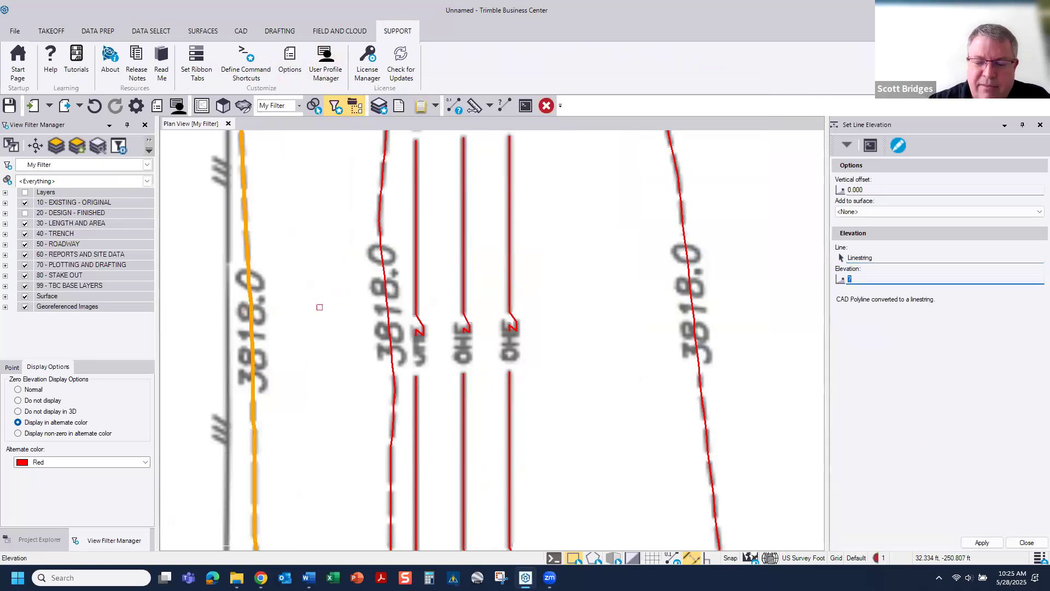
pyautogui.write('3818')
pyautogui.press('Return')
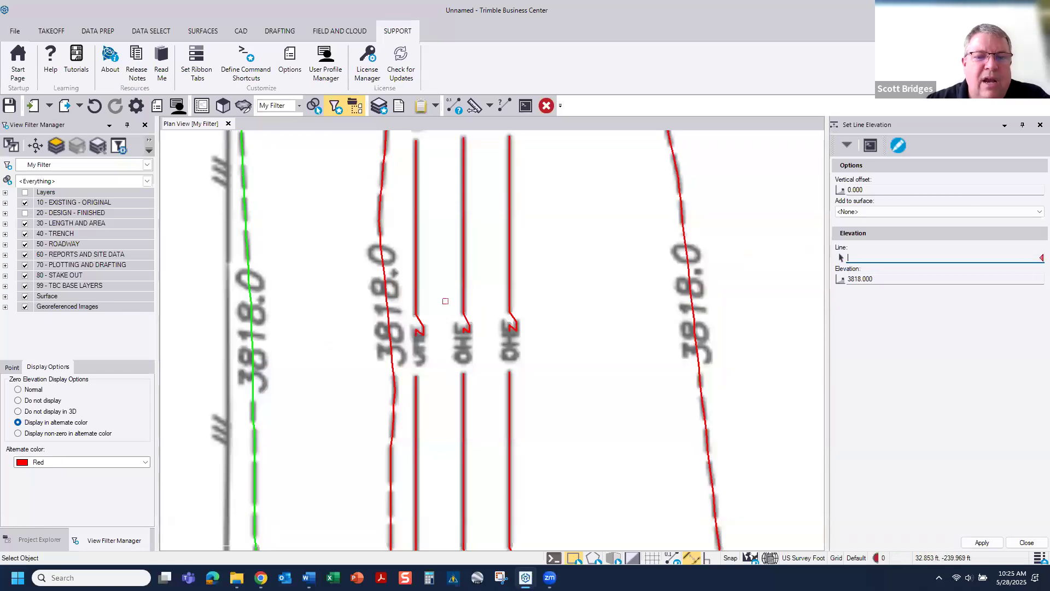
pyautogui.click(386, 313)
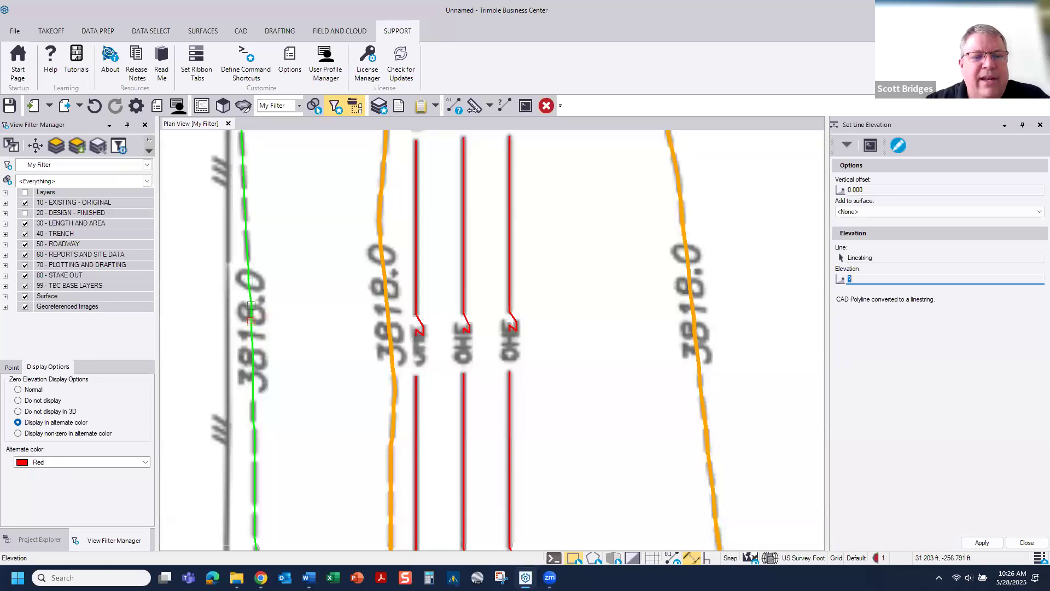
pyautogui.click(251, 312)
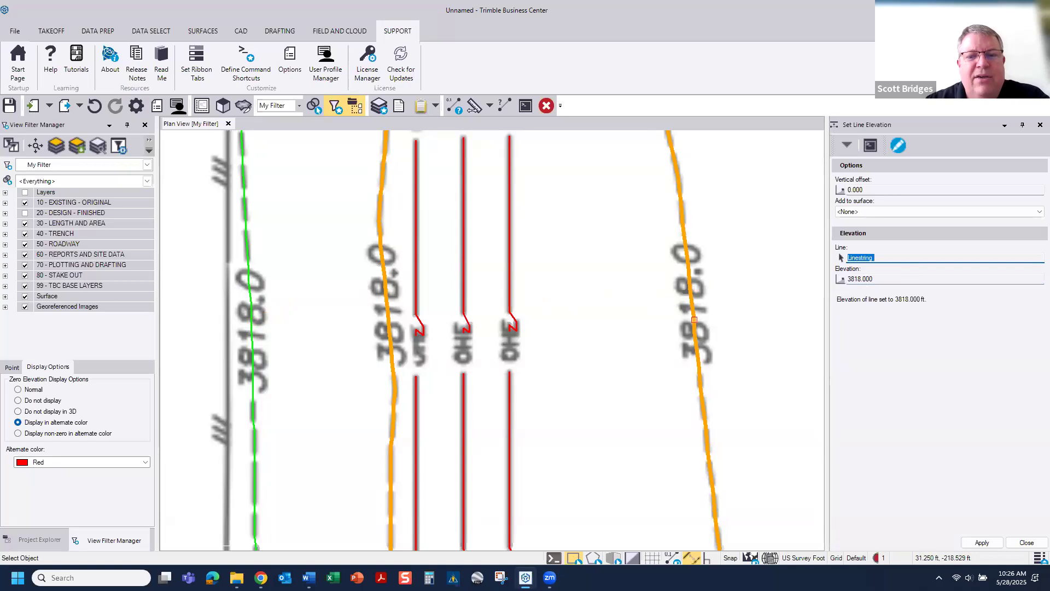
# - Set the contour labelled 3818.5, west of the 3818.0 contours, to elevation 3818.5
pyautogui.scroll(-5, 623, 328)
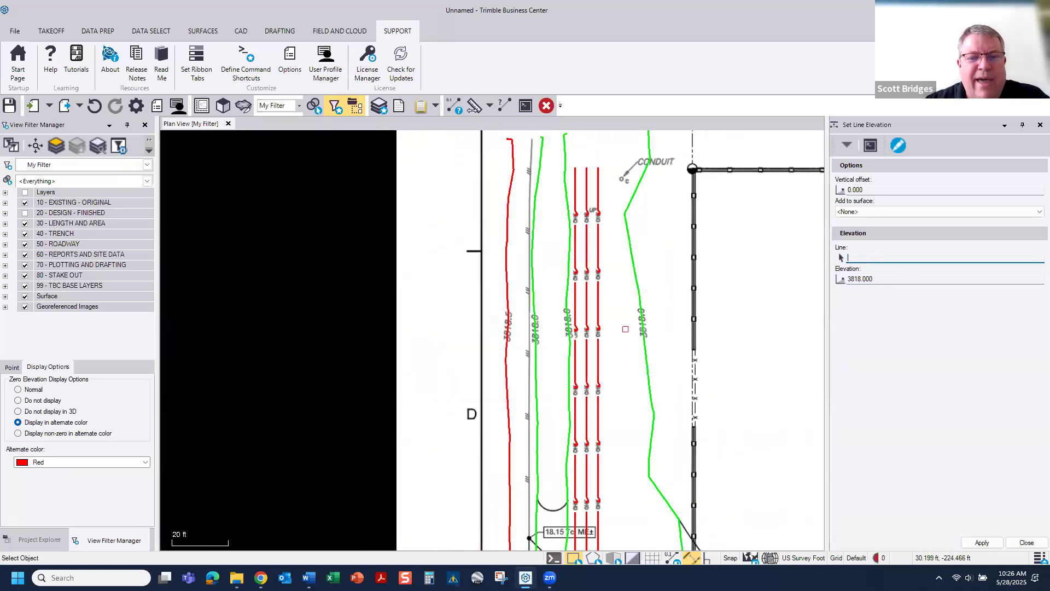
pyautogui.scroll(6, 622, 339)
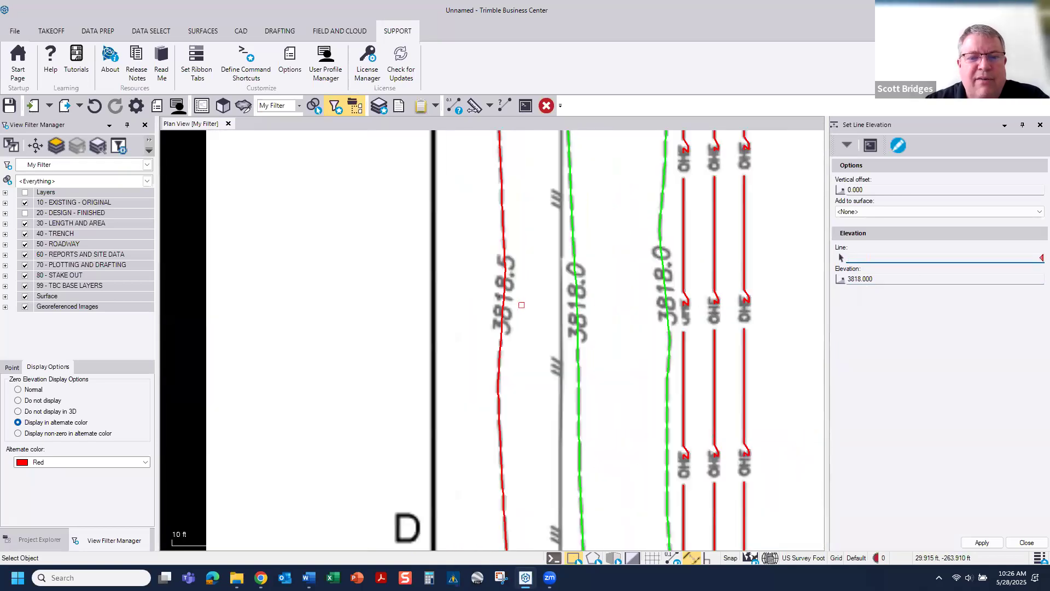
pyautogui.click(485, 348)
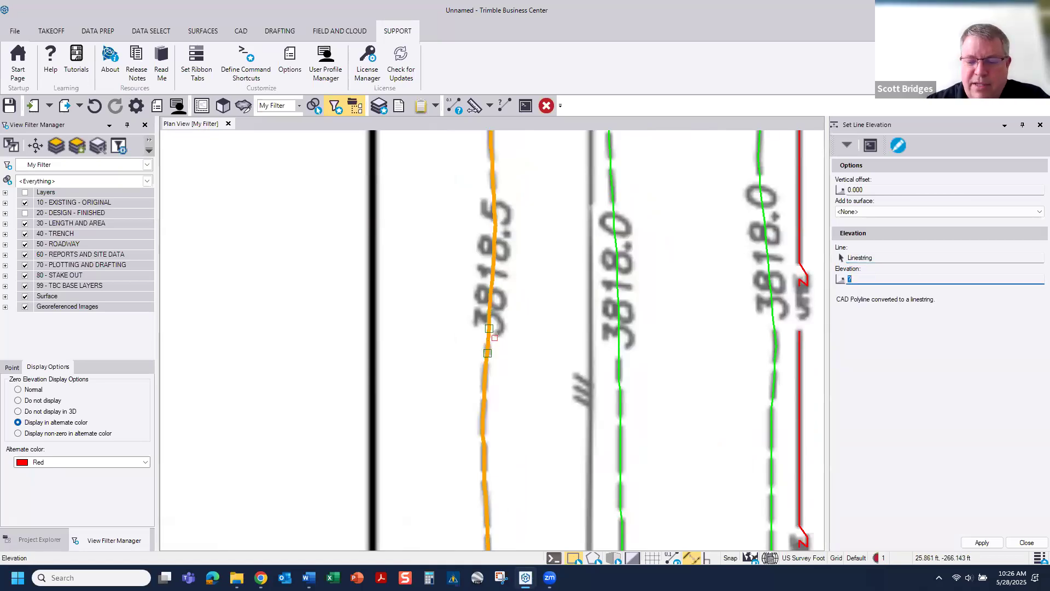
pyautogui.write('3818')
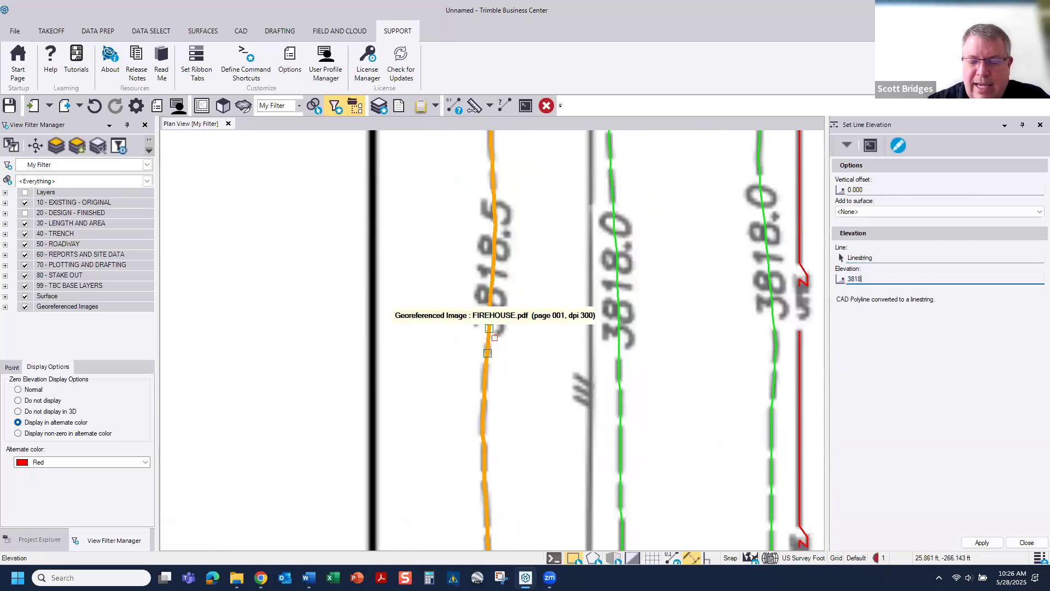
pyautogui.write('.5')
pyautogui.press('Return')
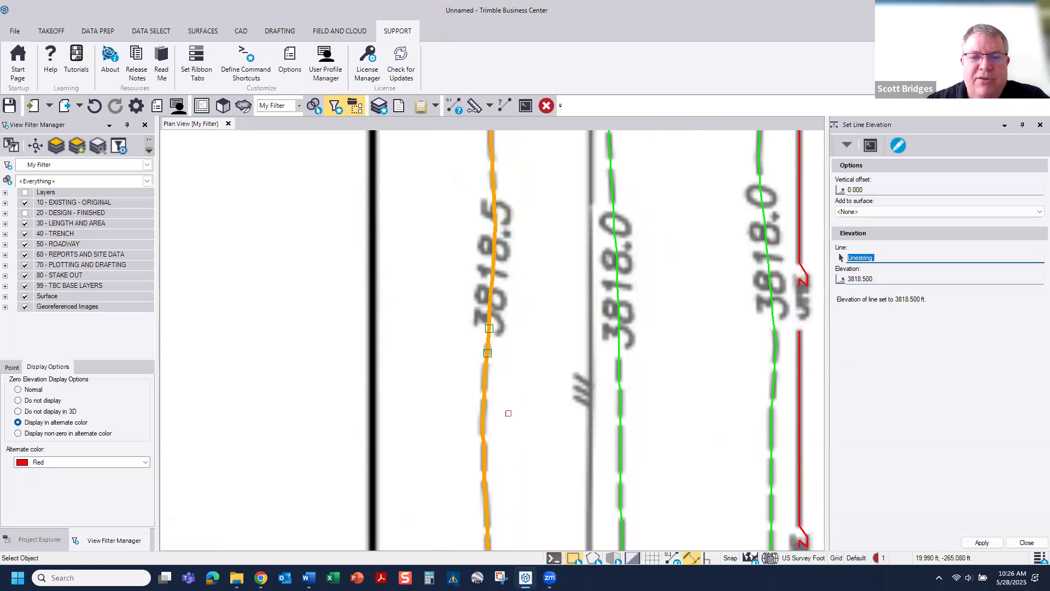
# - Set the closed 3818.0 contour crossing the overhead electric lines, southwest of the possible well equipment, to elevation 3818
pyautogui.scroll(-2, 557, 403)
pyautogui.scroll(-8, 557, 403)
pyautogui.moveTo(549, 417); pyautogui.dragTo(350, 196, button='middle')
pyautogui.moveTo(439, 407); pyautogui.dragTo(400, 165, button='middle')
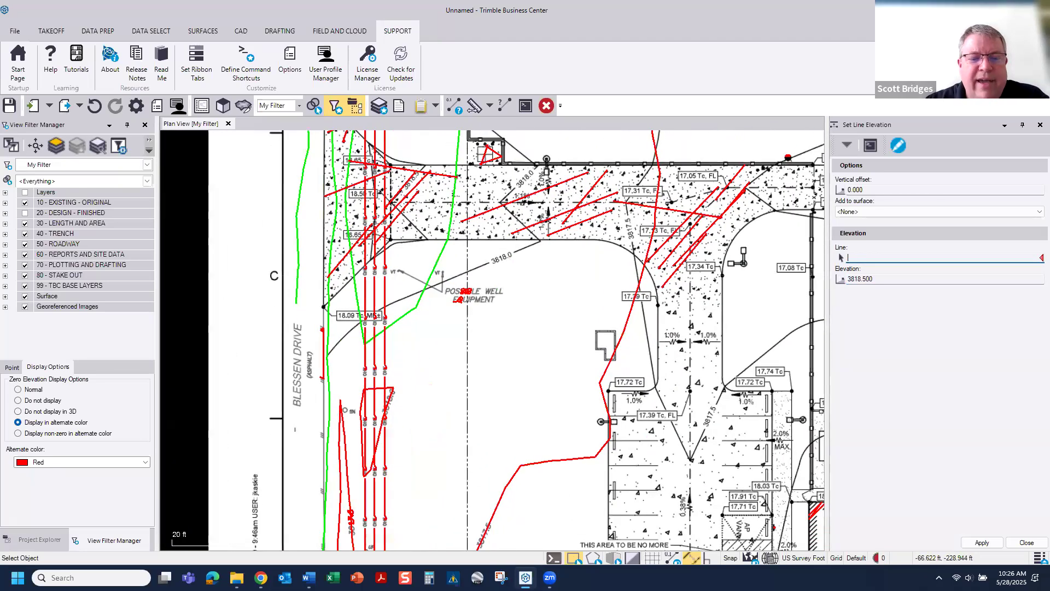
pyautogui.moveTo(396, 402); pyautogui.dragTo(381, 314, button='middle')
pyautogui.scroll(6, 381, 314)
pyautogui.scroll(2, 389, 297)
pyautogui.click(399, 224)
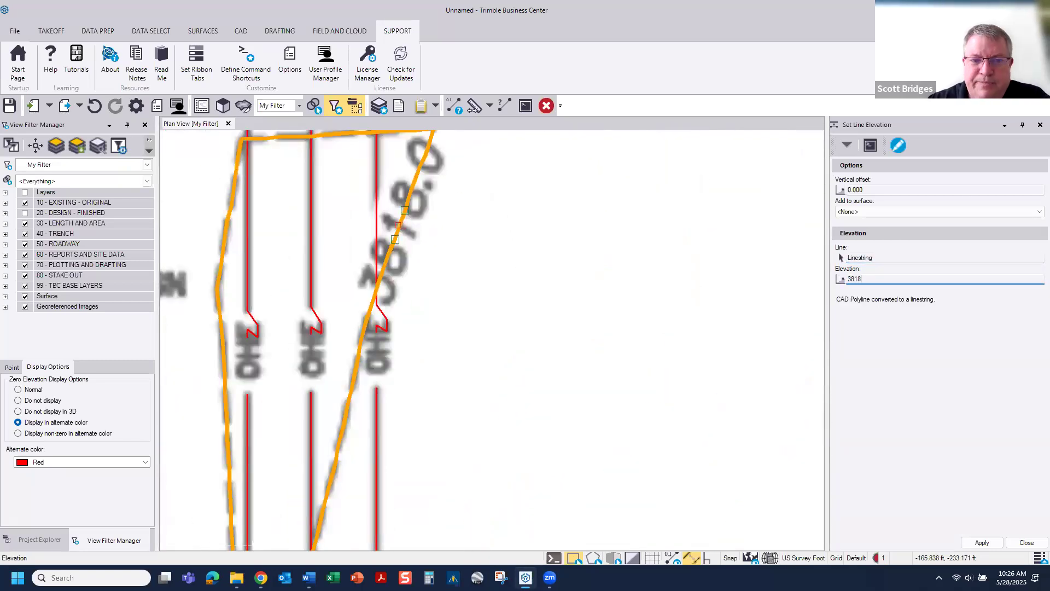
pyautogui.press('Return')
# - Set the long looped contour labelled 3817.5, just west of the overhead electric lines, to elevation 3817.5
pyautogui.scroll(-6, 394, 328)
pyautogui.moveTo(372, 455); pyautogui.dragTo(389, 206, button='middle')
pyautogui.scroll(2, 335, 340)
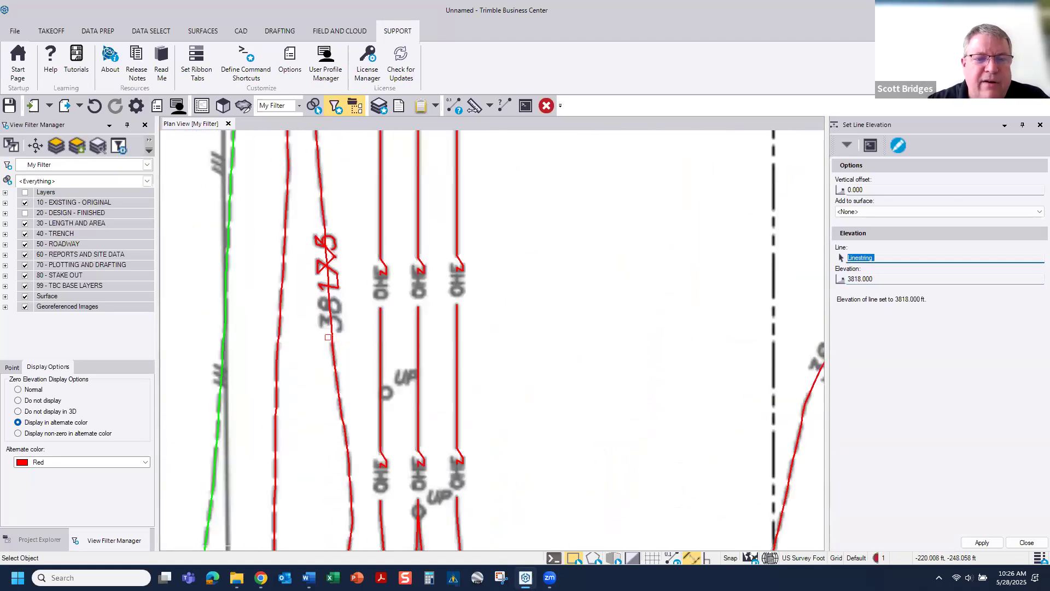
pyautogui.click(327, 337)
pyautogui.click(331, 340)
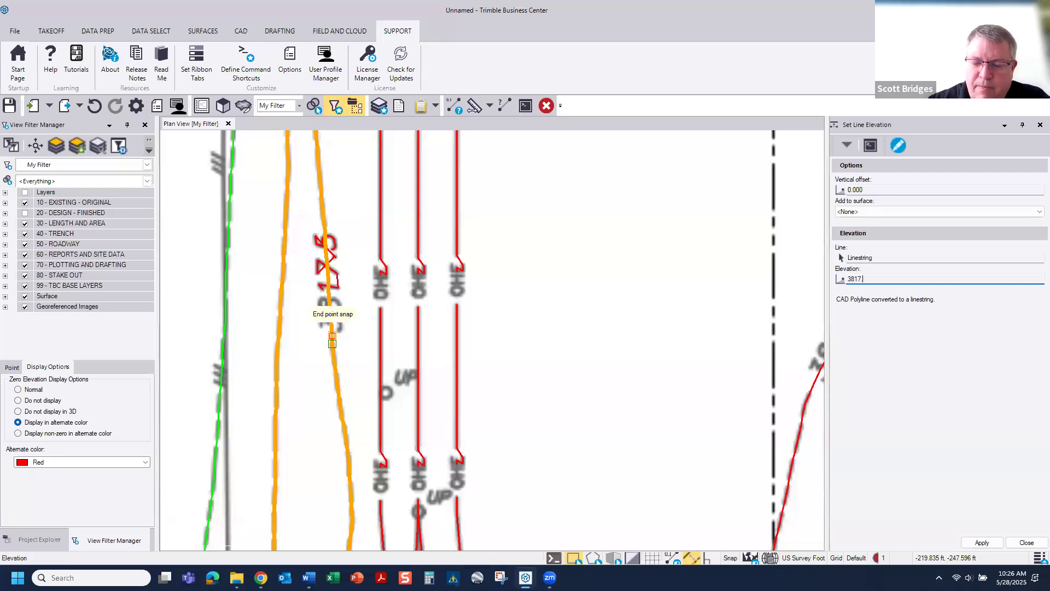
pyautogui.press('Return')
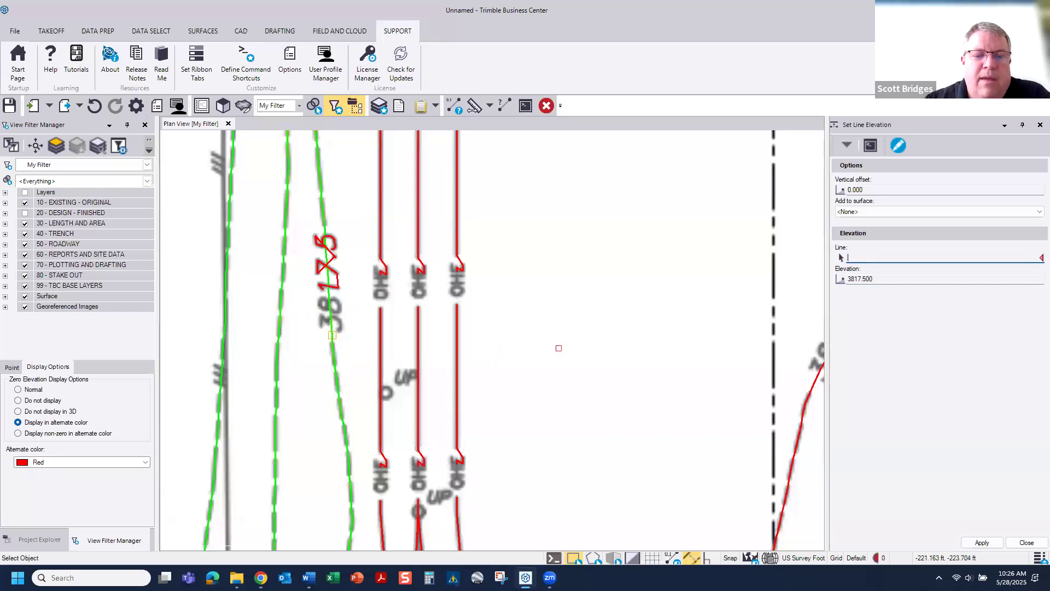
# - Set the short 3818.5 contour at the corner of Blessen Drive and Indian Hill Road to elevation 3818.5
pyautogui.scroll(-3, 557, 352)
pyautogui.scroll(-3, 557, 352)
pyautogui.moveTo(604, 312); pyautogui.dragTo(492, 150, button='middle')
pyautogui.scroll(5, 383, 391)
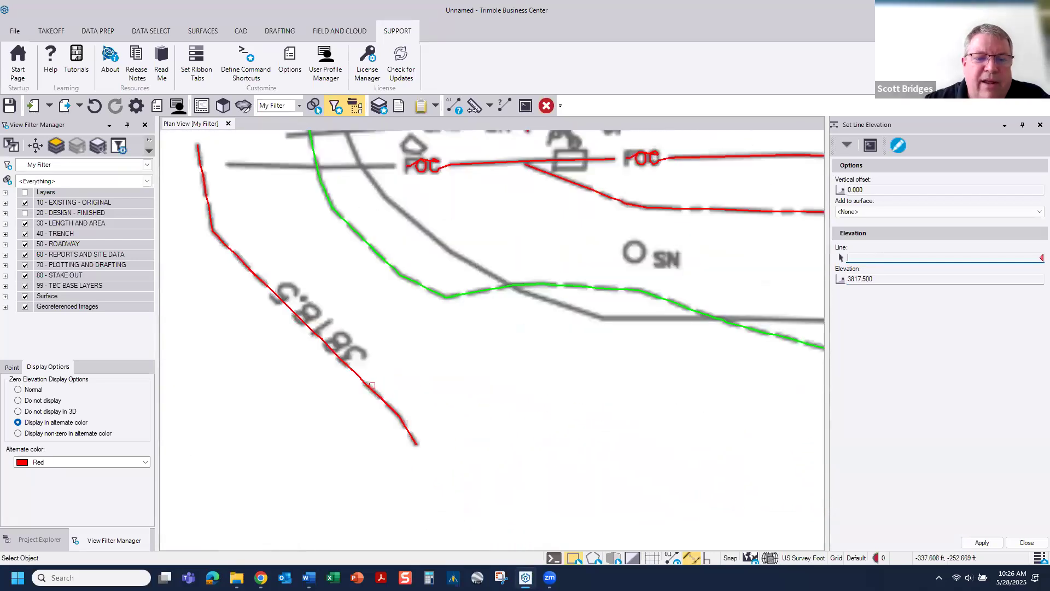
pyautogui.click(370, 388)
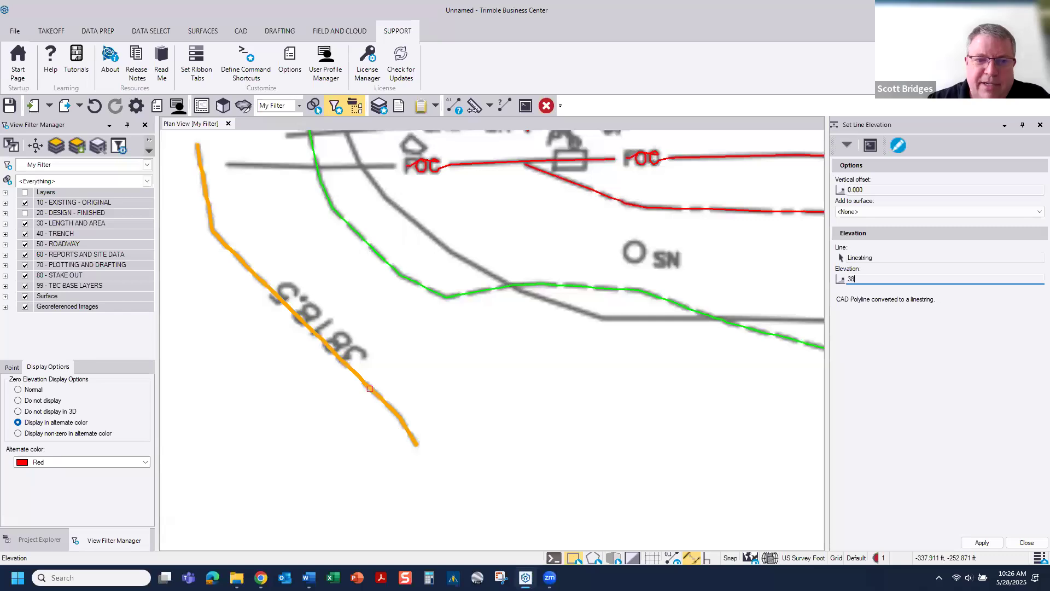
pyautogui.write('3818.5')
pyautogui.press('Return')
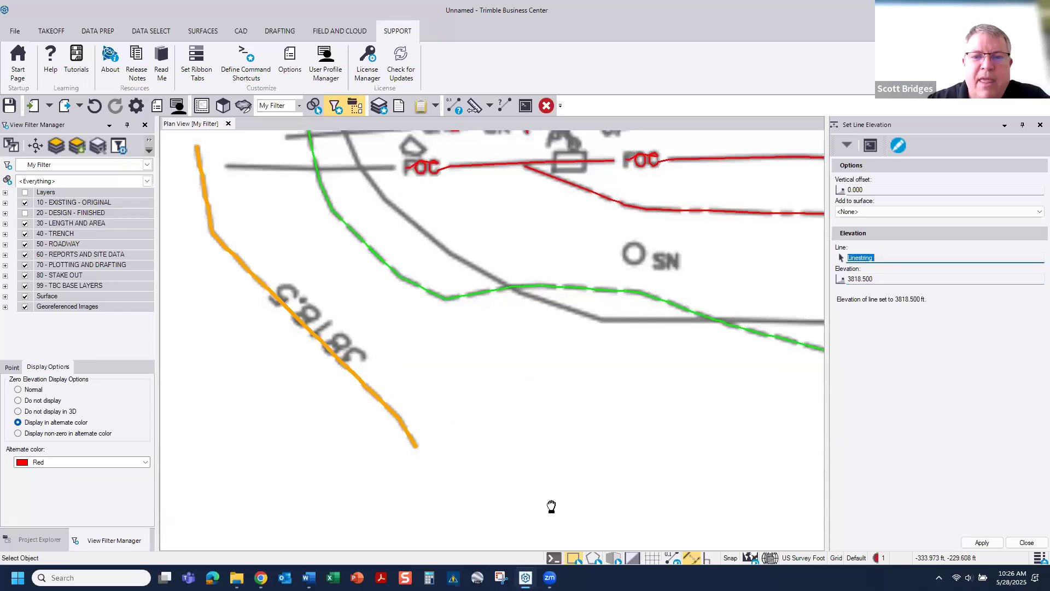
# - Set the small closed 3818.0 contour beside the cable marker to elevation 3818
pyautogui.moveTo(551, 506); pyautogui.dragTo(544, 510, button='middle')
pyautogui.moveTo(432, 303); pyautogui.dragTo(436, 433, button='middle')
pyautogui.scroll(1, 372, 323)
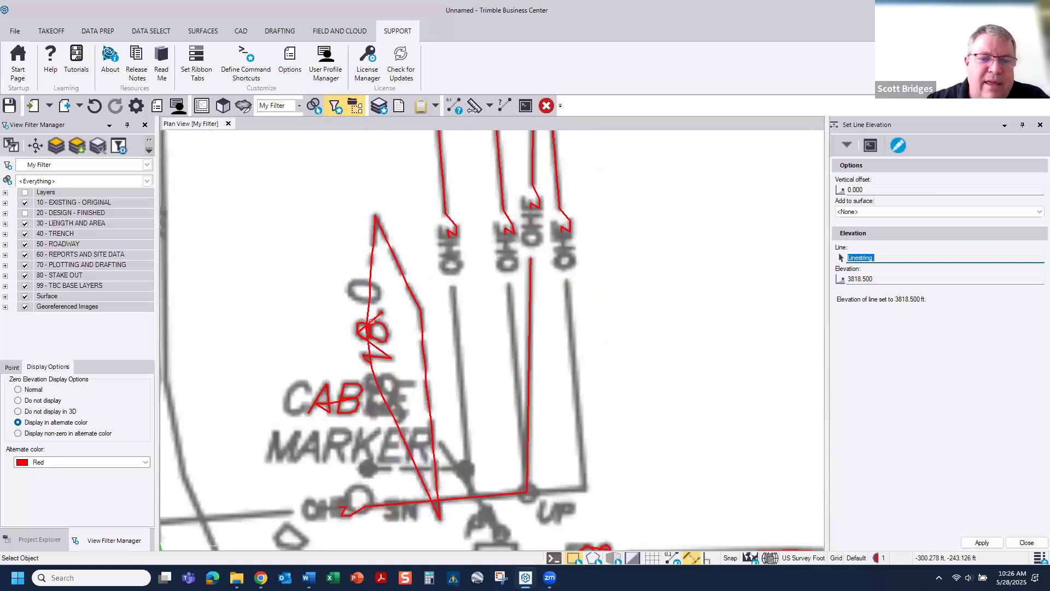
pyautogui.click(369, 301)
pyautogui.write('3818')
pyautogui.press('Return')
# - Set the closed contour around the pipeline marker and the adjoining 3817.5 contour to its west to elevation 3817.5
pyautogui.scroll(-3, 391, 374)
pyautogui.scroll(-3, 391, 374)
pyautogui.scroll(2, 606, 375)
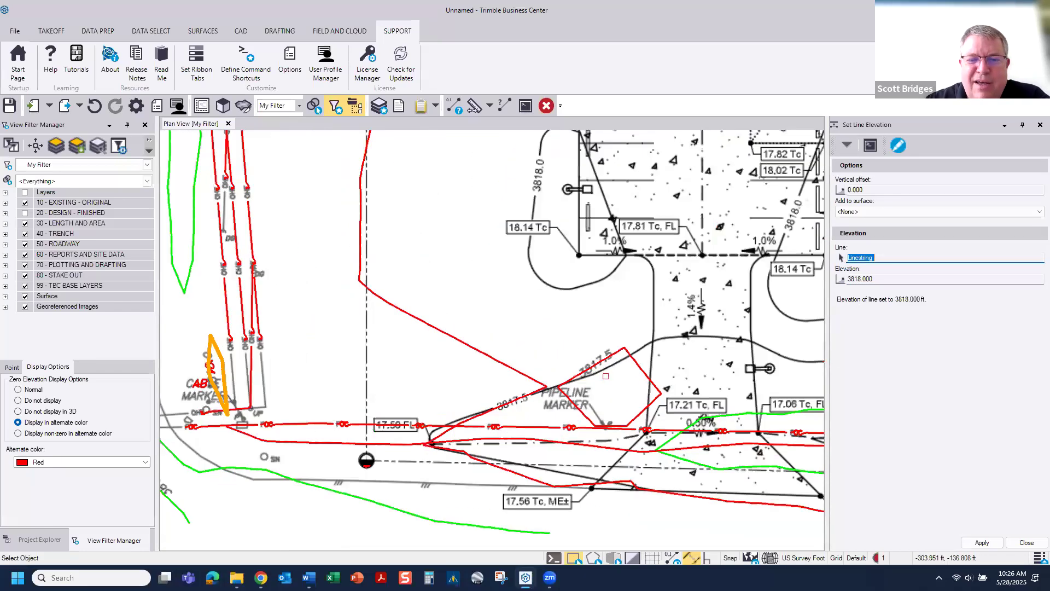
pyautogui.scroll(3, 606, 376)
pyautogui.click(623, 306)
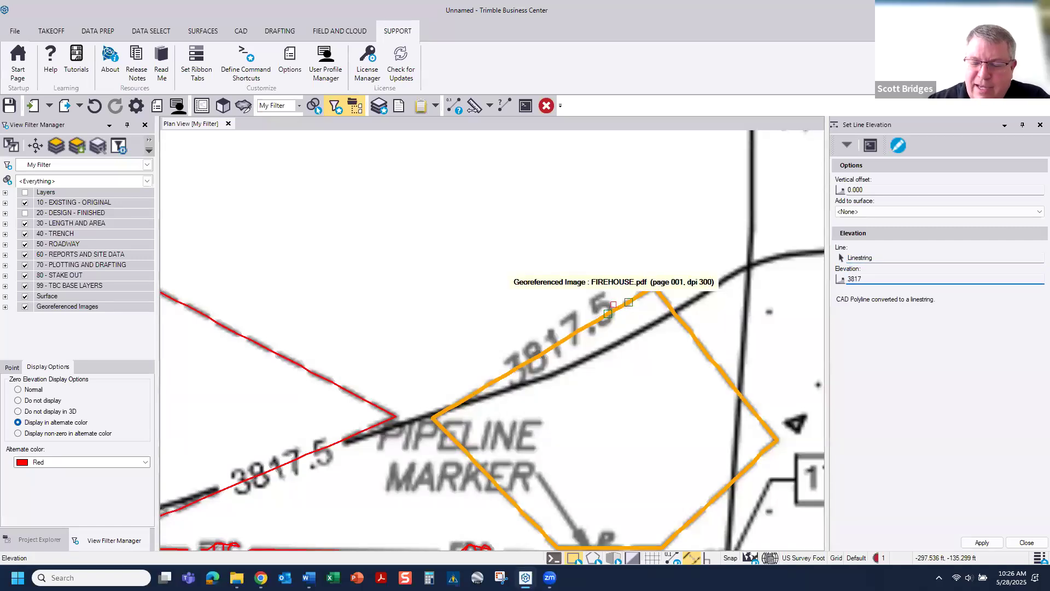
pyautogui.write('.5')
pyautogui.press('Return')
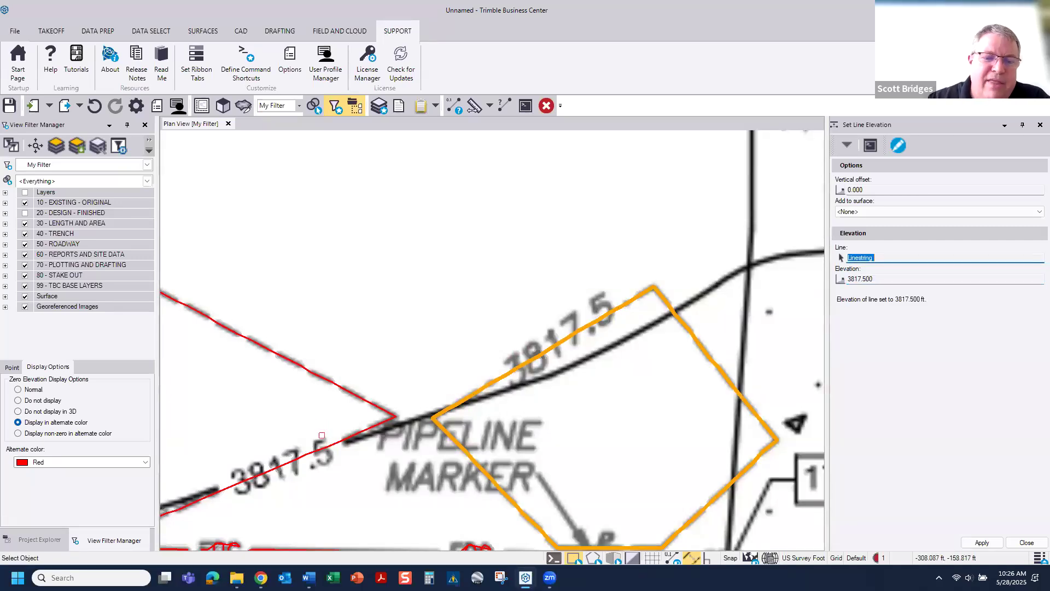
pyautogui.click(344, 441)
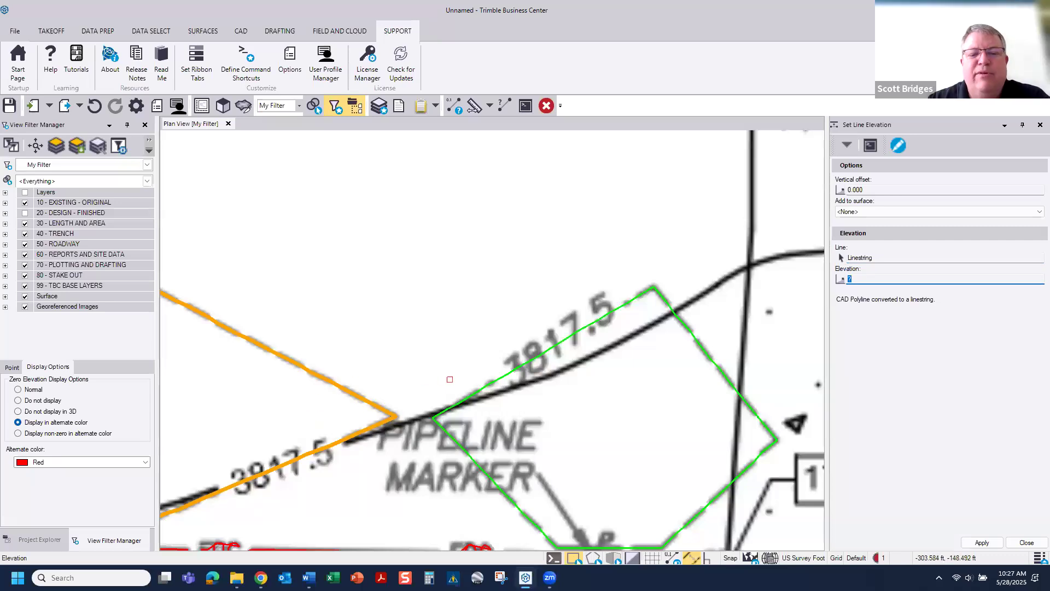
pyautogui.press('Return')
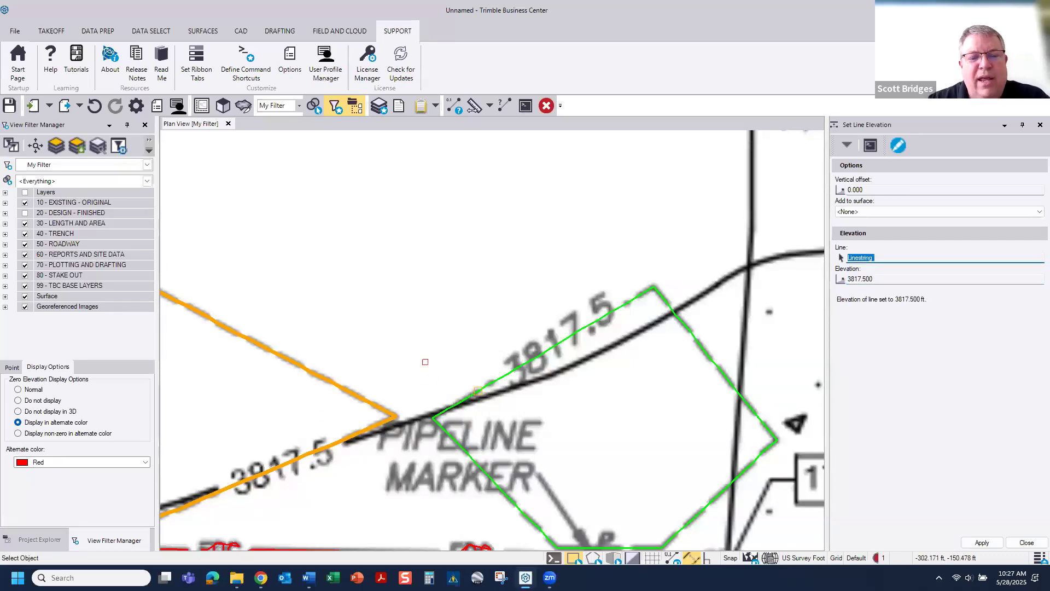
# - Set the 3816.0 contour below the 15.90 FL label, east of the firehouse driveway, to elevation 3816
pyautogui.scroll(-3, 425, 362)
pyautogui.scroll(-3, 432, 361)
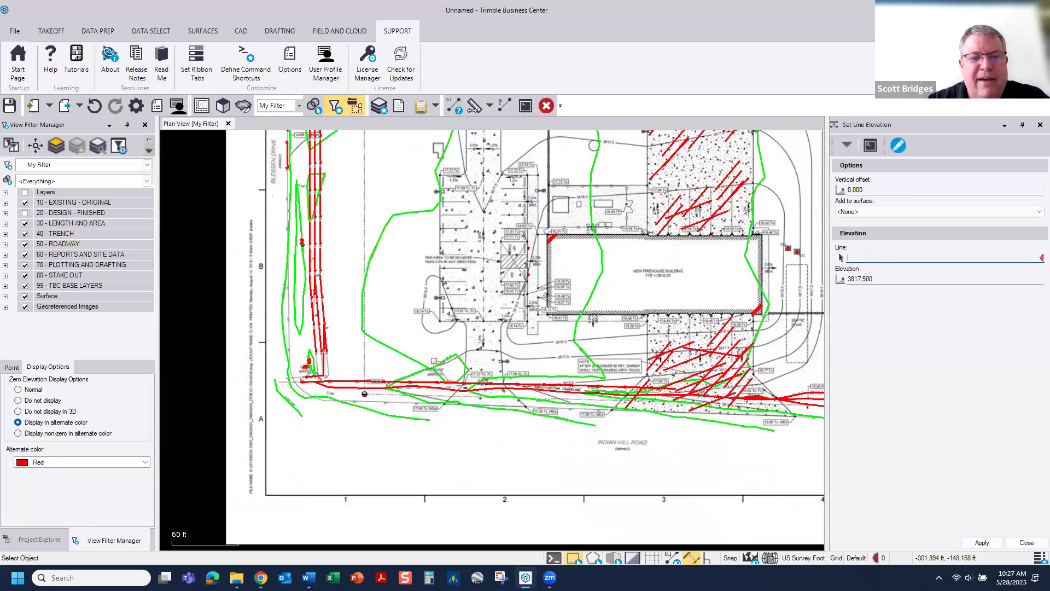
pyautogui.moveTo(457, 270)
pyautogui.mouseDown(button='middle')
pyautogui.moveTo(344, 326)
pyautogui.moveTo(277, 280)
pyautogui.mouseUp(button='middle')
pyautogui.scroll(8, 646, 399)
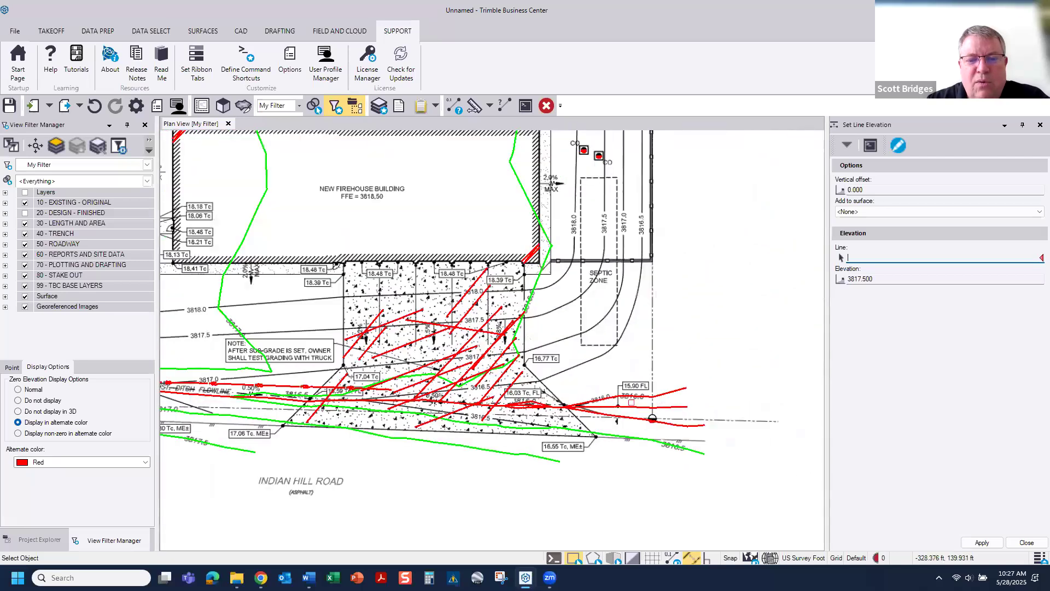
pyautogui.click(663, 380)
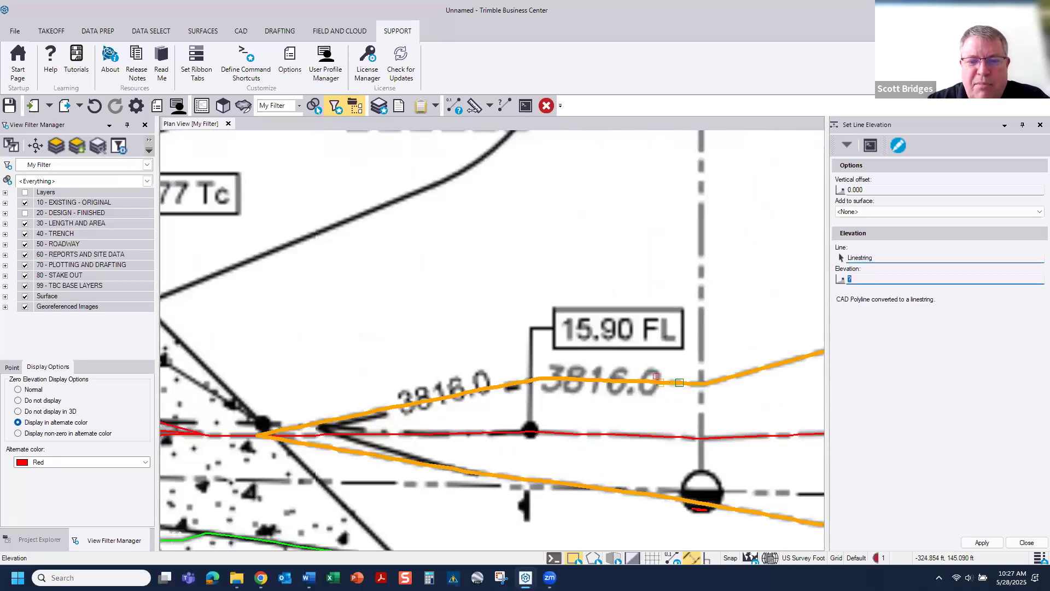
pyautogui.write('3816')
pyautogui.press('Return')
# - Set the small closed 3816.0 contour in the driveway at the 16.03 Tc, FL label to elevation 3816
pyautogui.moveTo(271, 414); pyautogui.dragTo(663, 375, button='middle')
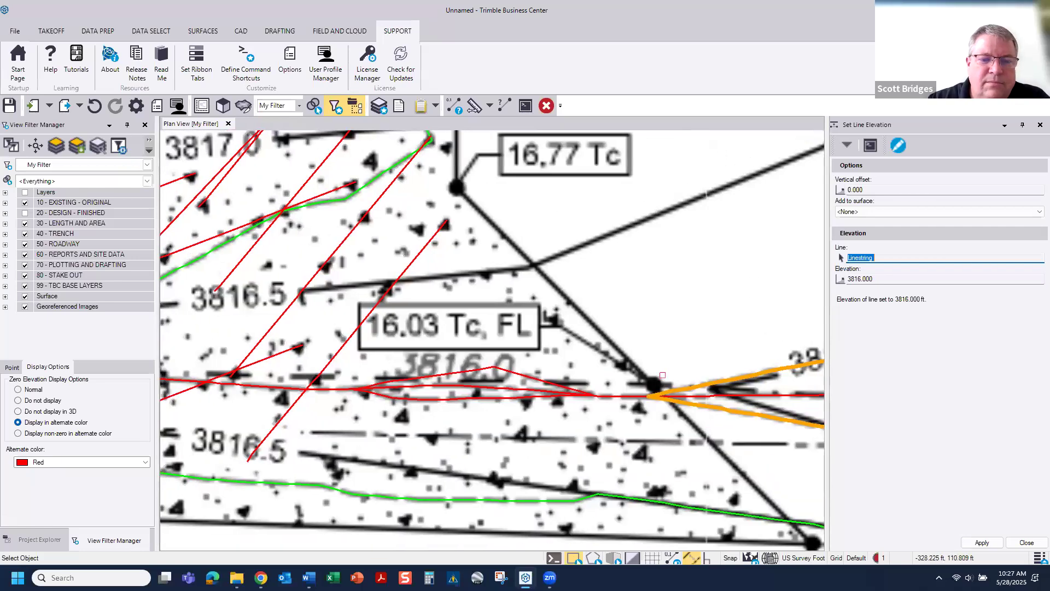
pyautogui.click(504, 371)
pyautogui.press('Return')
pyautogui.scroll(-10, 564, 301)
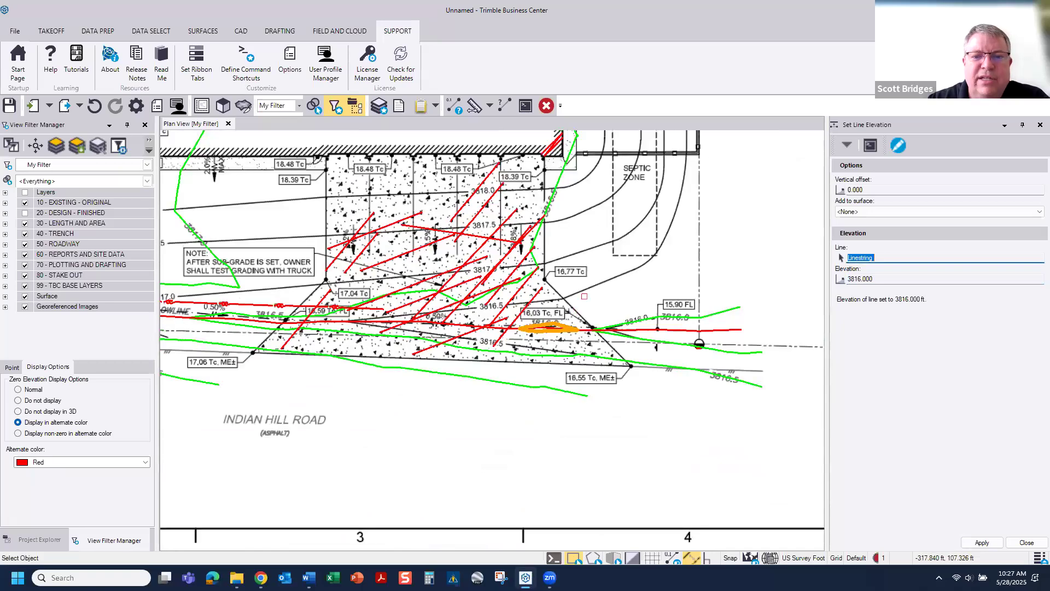
# - Set the small closed 3817.5 contour on the north property line to elevation 3817.5 and clear the selection
pyautogui.moveTo(453, 143); pyautogui.dragTo(546, 432, button='middle')
pyautogui.moveTo(319, 164); pyautogui.dragTo(348, 410, button='middle')
pyautogui.scroll(7, 382, 345)
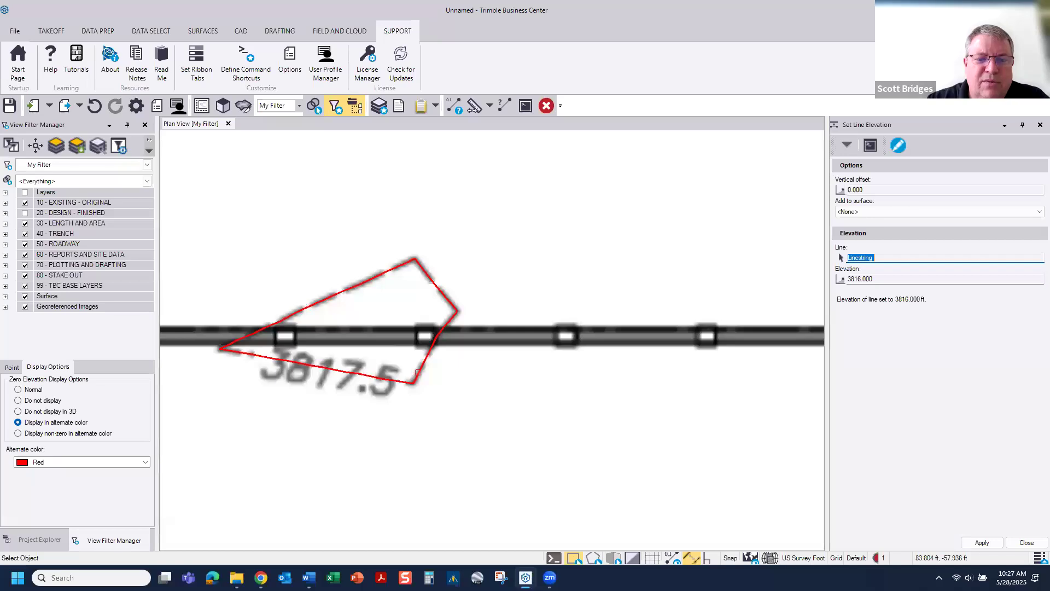
pyautogui.click(423, 360)
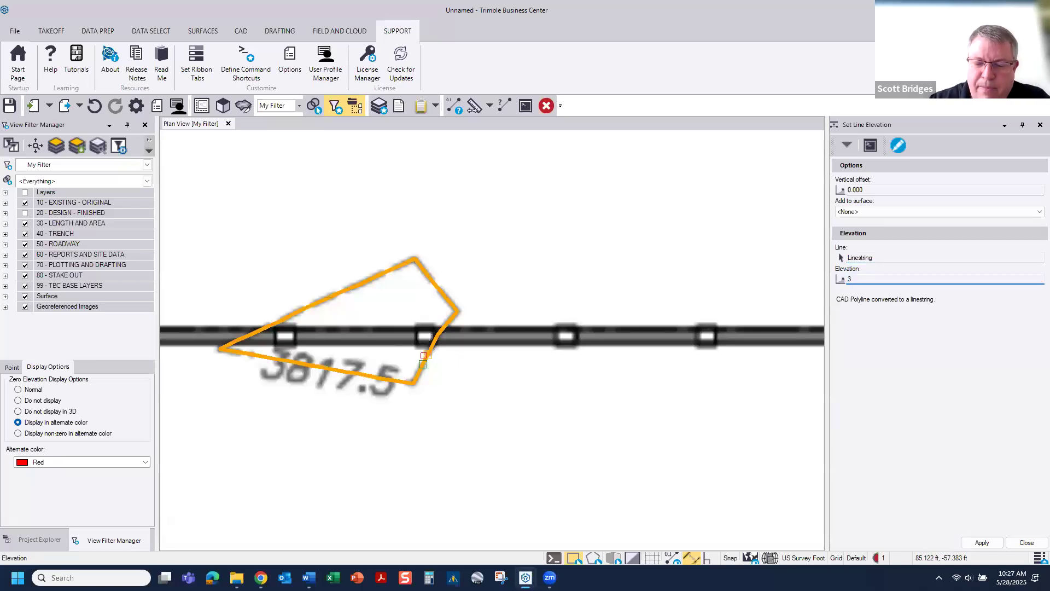
pyautogui.write('3817.')
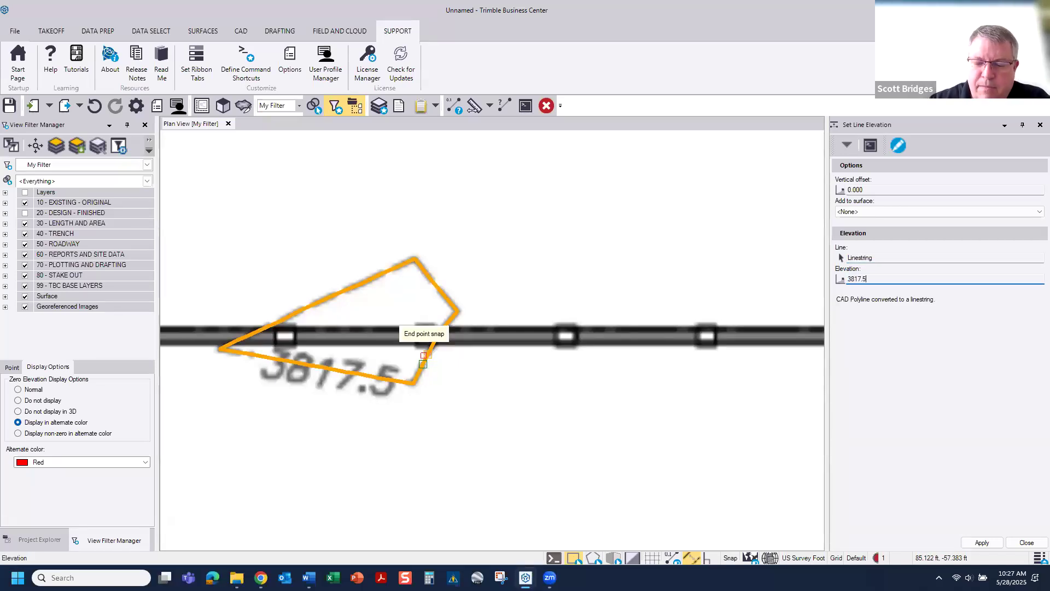
pyautogui.write('5')
pyautogui.press('Return')
pyautogui.scroll(-4, 445, 392)
pyautogui.scroll(-8, 451, 394)
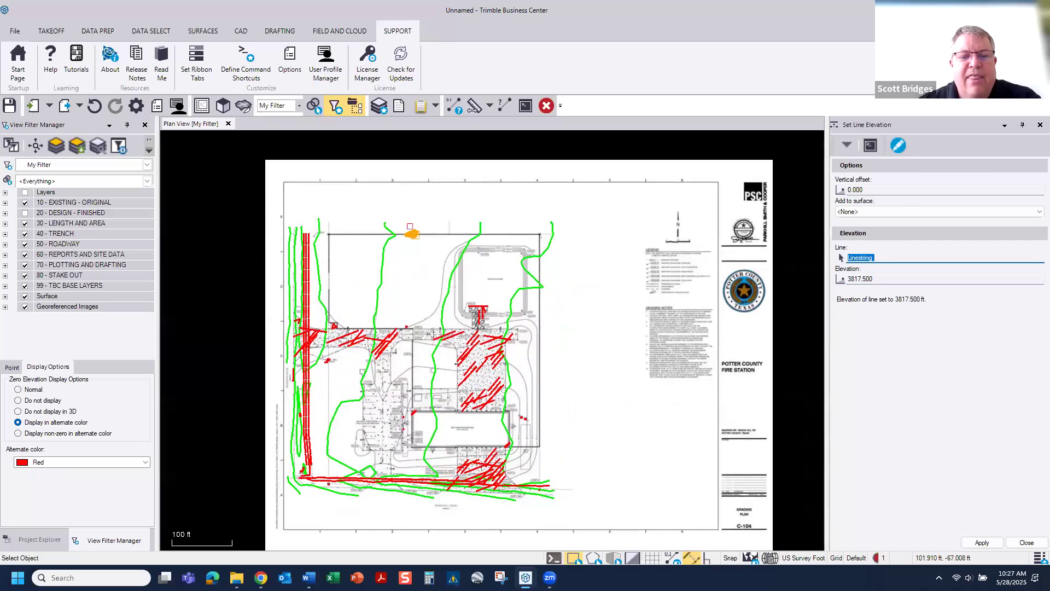
pyautogui.click(589, 319)
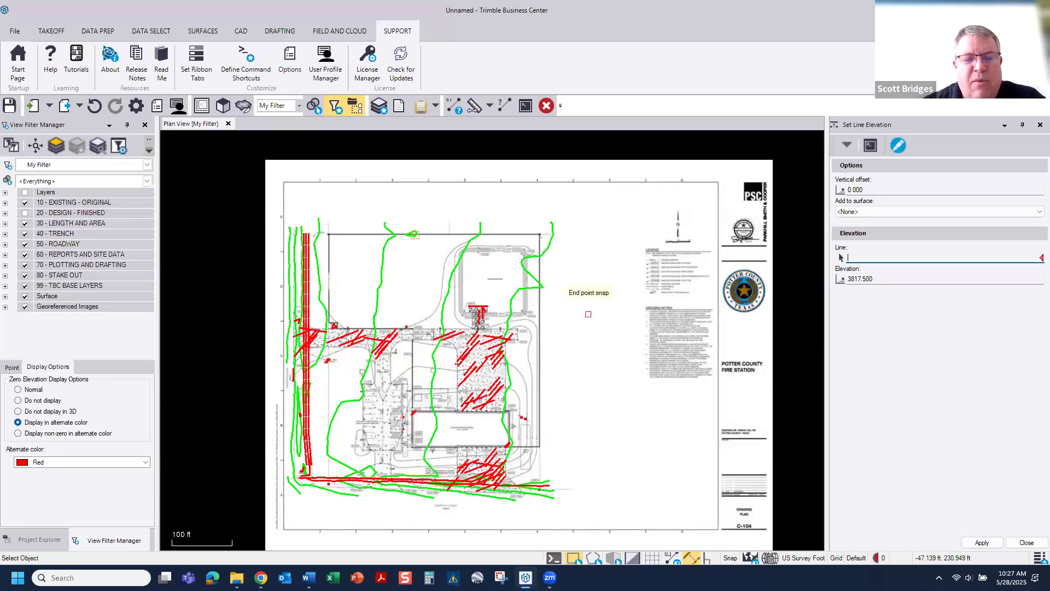
# - Open a 3D view, close the Set Line Elevation command, and place the 3D view side by side with the plan view
pyautogui.click(224, 110)
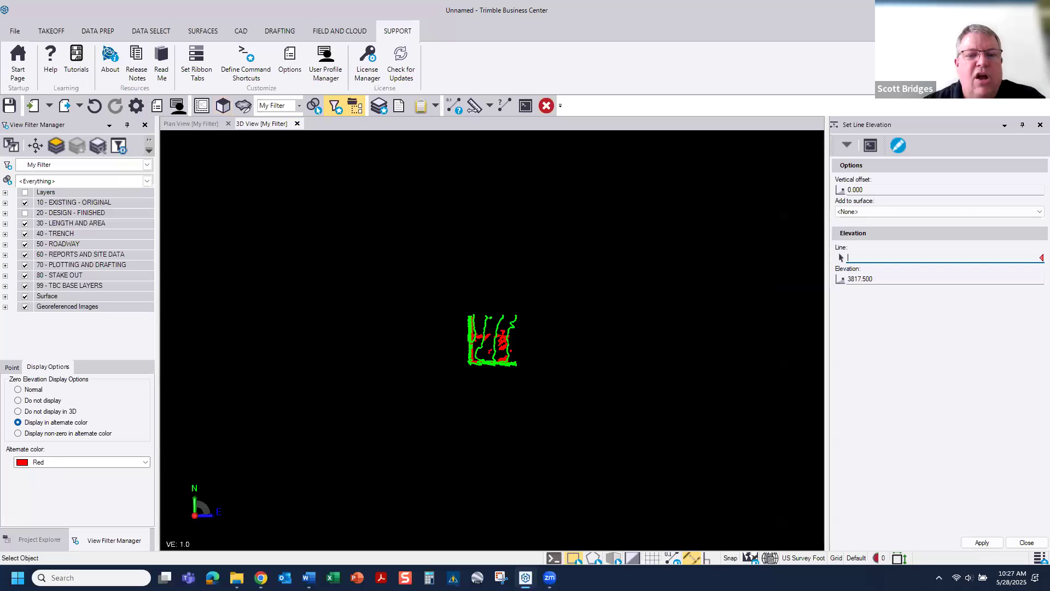
pyautogui.scroll(5, 347, 206)
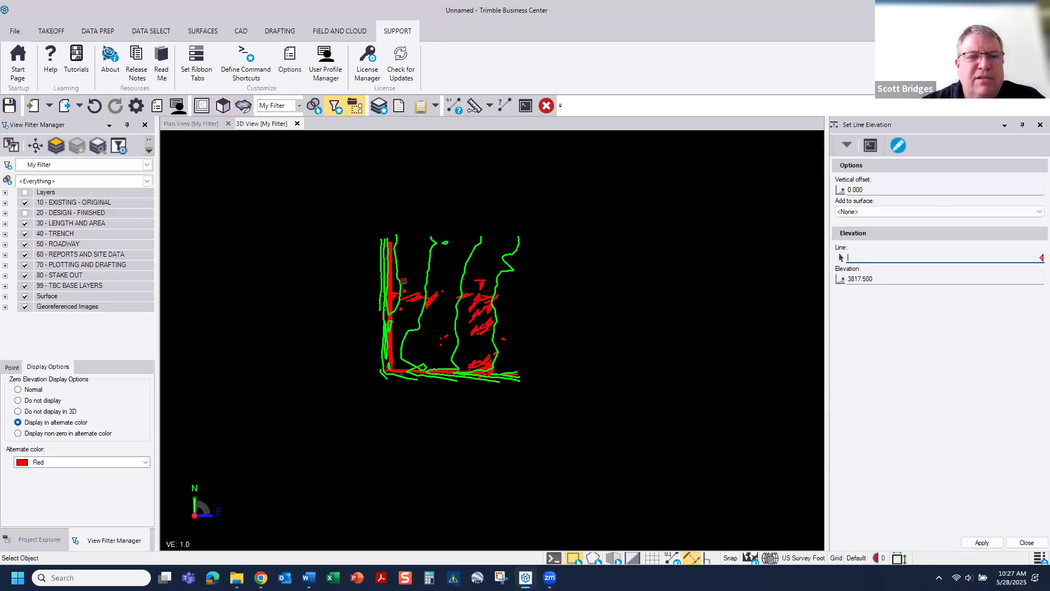
pyautogui.moveTo(462, 334); pyautogui.dragTo(490, 274, button='middle')
pyautogui.scroll(-4, 451, 320)
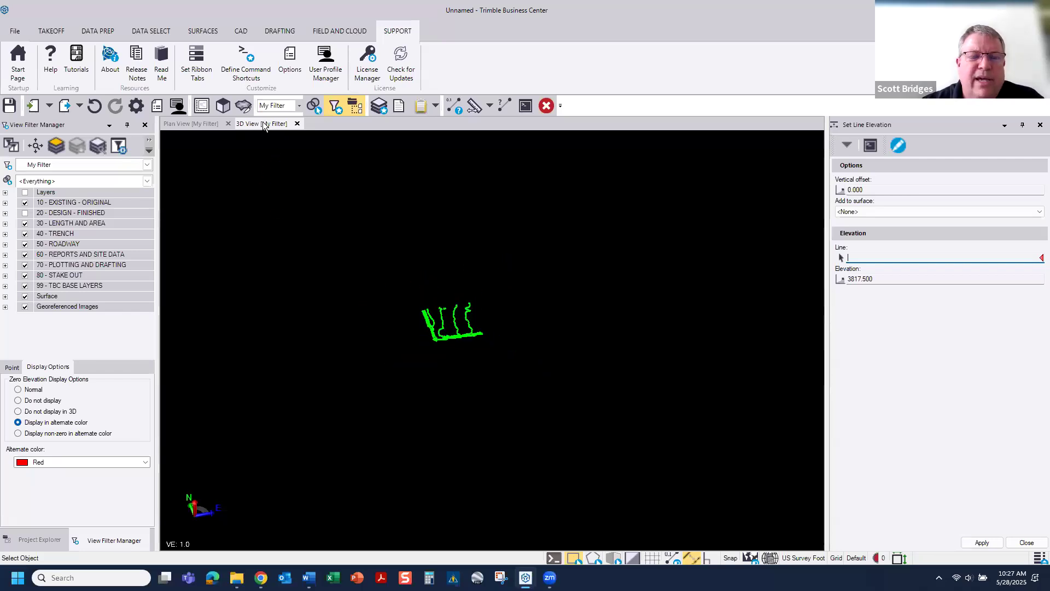
pyautogui.click(1041, 125)
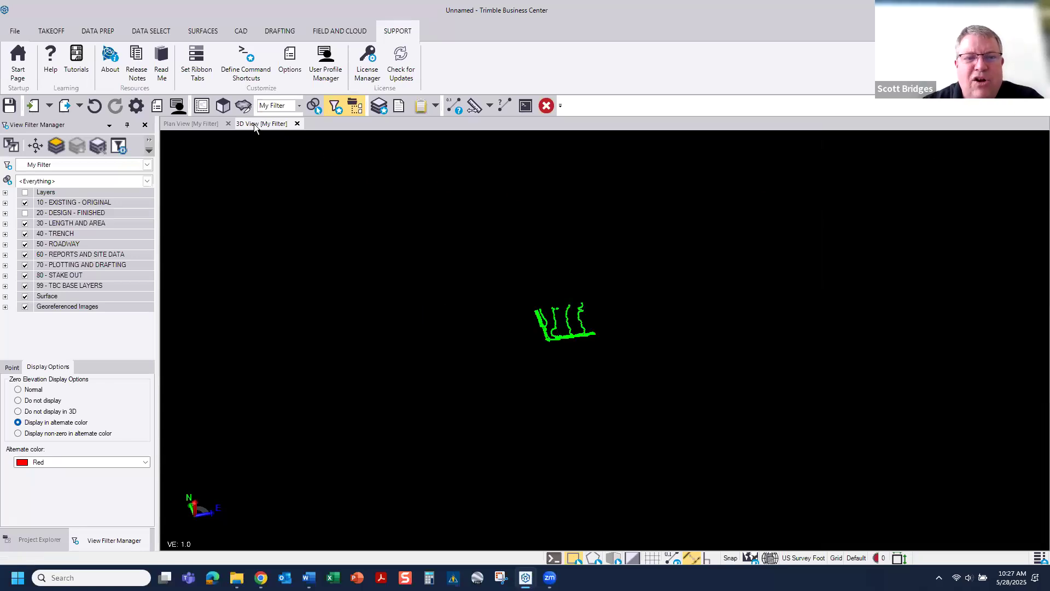
pyautogui.moveTo(714, 204); pyautogui.dragTo(989, 199, button='right')
pyautogui.click(987, 218)
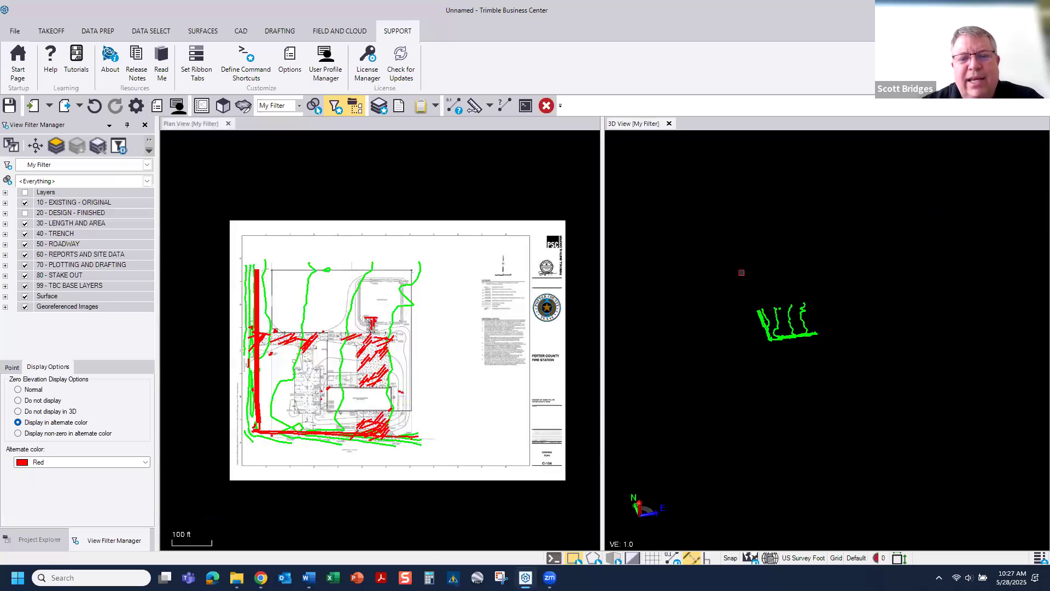
# - Examine in 3D which lines sit at contour elevation and which remain at zero, highlighting the elevated group to compare it with the plan
pyautogui.scroll(-2, 769, 326)
pyautogui.scroll(-2, 771, 326)
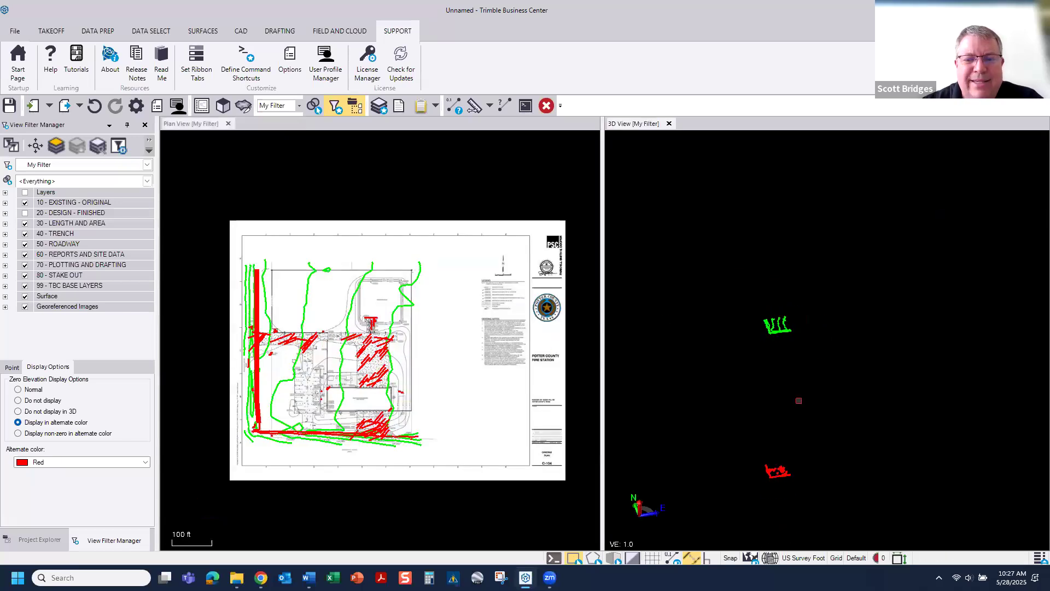
pyautogui.scroll(3, 797, 400)
pyautogui.moveTo(791, 366); pyautogui.dragTo(795, 403, button='right')
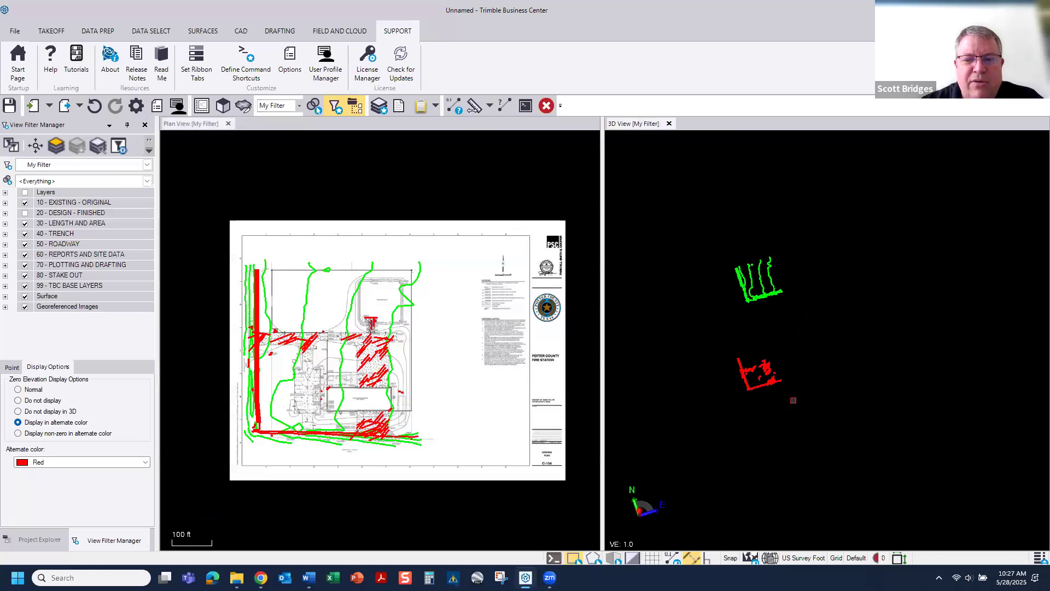
pyautogui.scroll(2, 752, 328)
pyautogui.moveTo(804, 291); pyautogui.dragTo(849, 318, button='middle')
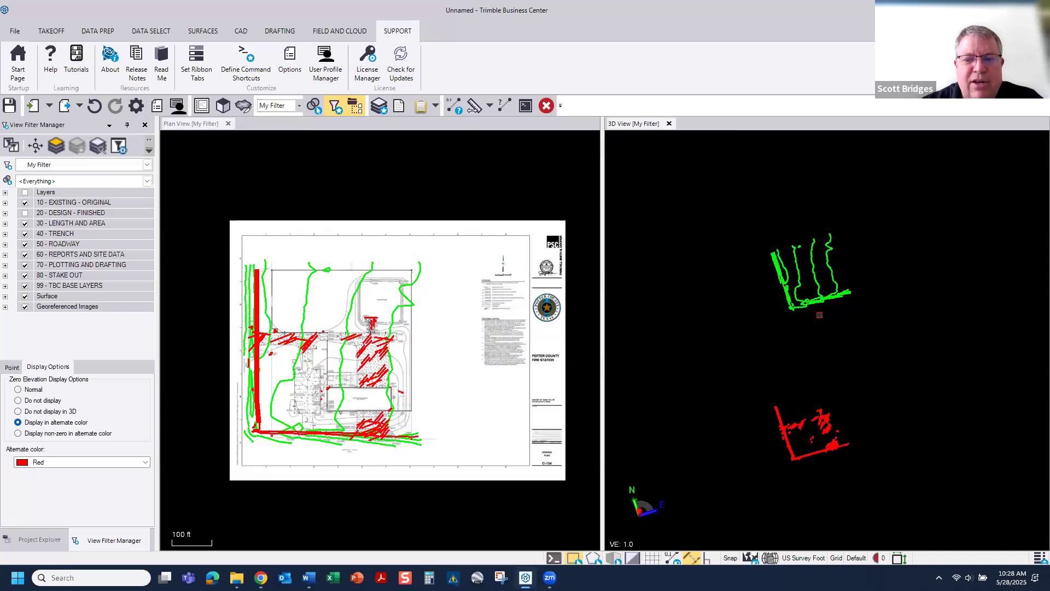
pyautogui.scroll(2, 819, 316)
pyautogui.scroll(2, 362, 364)
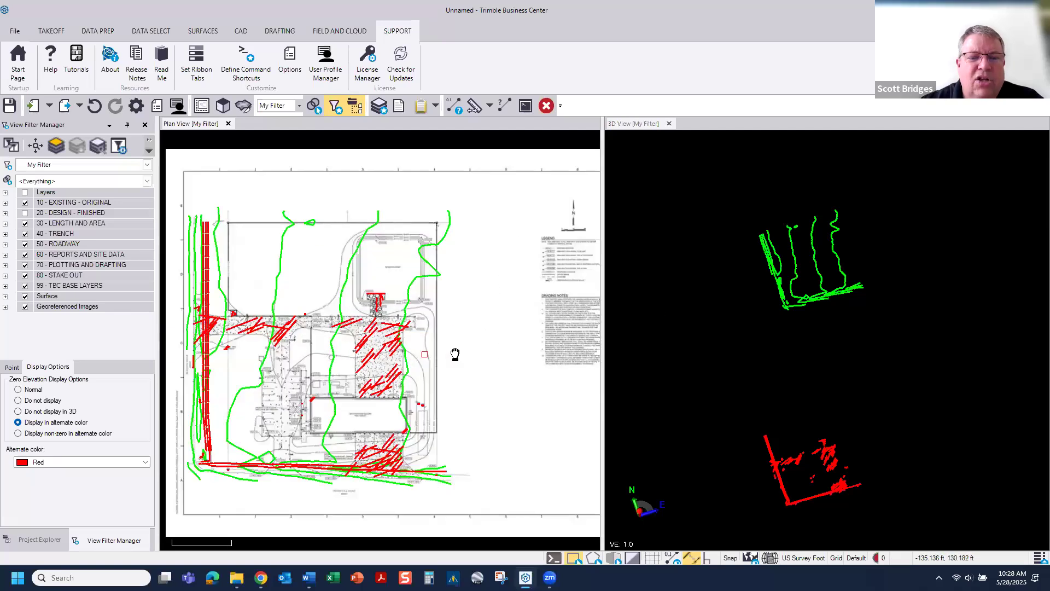
pyautogui.moveTo(456, 355); pyautogui.dragTo(521, 342, button='middle')
pyautogui.moveTo(695, 189)
pyautogui.mouseDown()
pyautogui.moveTo(825, 249)
pyautogui.moveTo(955, 348)
pyautogui.mouseUp()
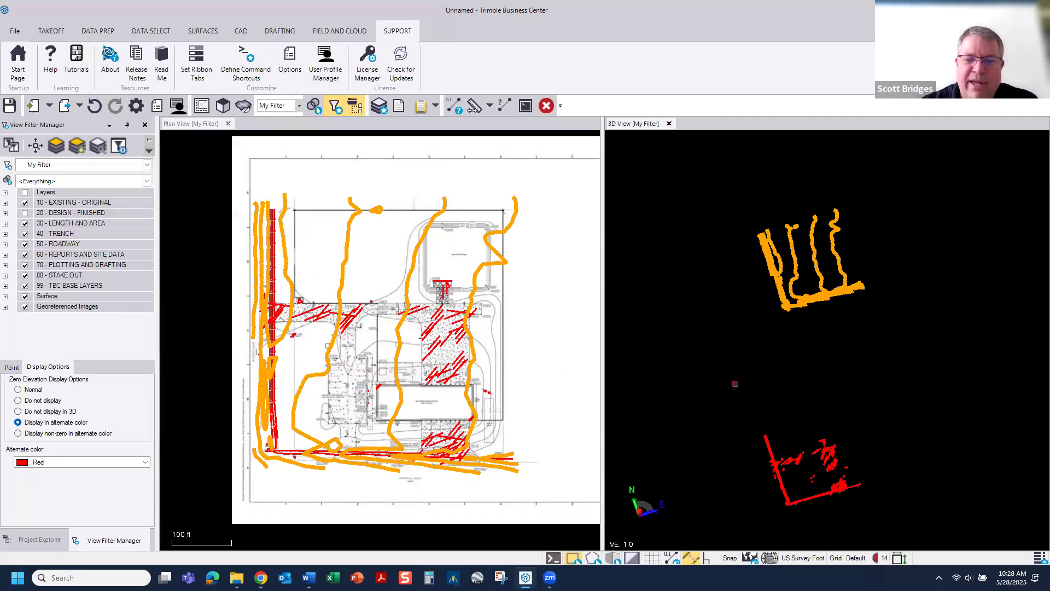
pyautogui.press('Escape')
# - Select all the zero-elevation linework in the 3D view, check it against the plan, and delete it
pyautogui.moveTo(694, 379); pyautogui.dragTo(919, 528)
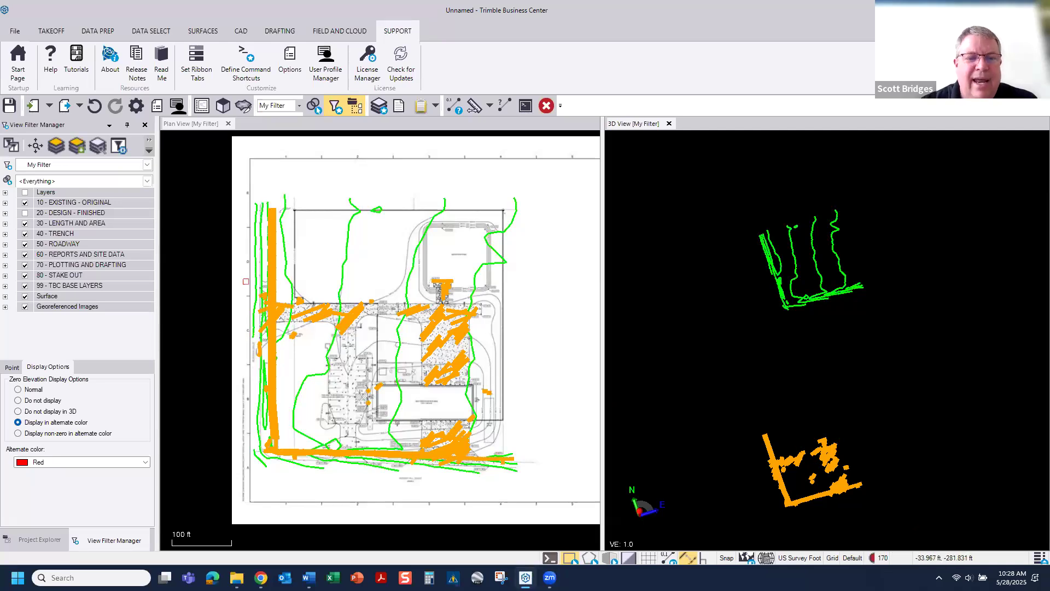
pyautogui.scroll(5, 276, 293)
pyautogui.scroll(1, 314, 328)
pyautogui.moveTo(304, 287); pyautogui.dragTo(195, 131, button='middle')
pyautogui.moveTo(458, 517); pyautogui.dragTo(322, 194, button='middle')
pyautogui.moveTo(523, 306); pyautogui.dragTo(277, 219, button='middle')
pyautogui.moveTo(536, 273); pyautogui.dragTo(343, 374, button='middle')
pyautogui.moveTo(545, 341); pyautogui.dragTo(610, 524, button='middle')
pyautogui.moveTo(504, 154)
pyautogui.mouseDown(button='middle')
pyautogui.moveTo(598, 436)
pyautogui.moveTo(656, 552)
pyautogui.mouseUp(button='middle')
pyautogui.scroll(-8, 518, 380)
pyautogui.moveTo(485, 396)
pyautogui.mouseDown(button='middle')
pyautogui.moveTo(487, 368)
pyautogui.moveTo(445, 280)
pyautogui.moveTo(425, 303)
pyautogui.mouseUp(button='middle')
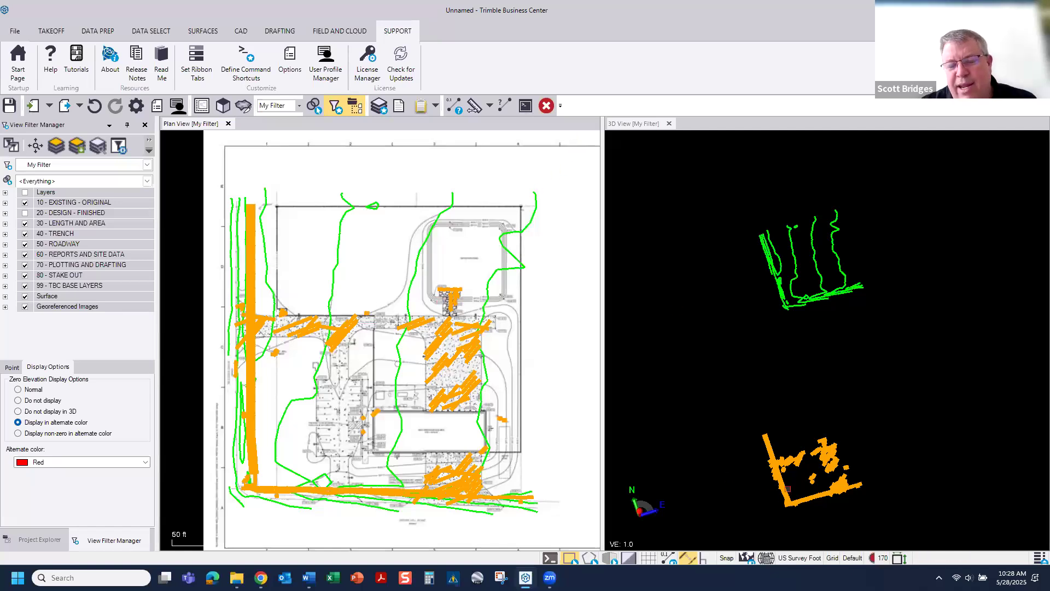
pyautogui.click(546, 105)
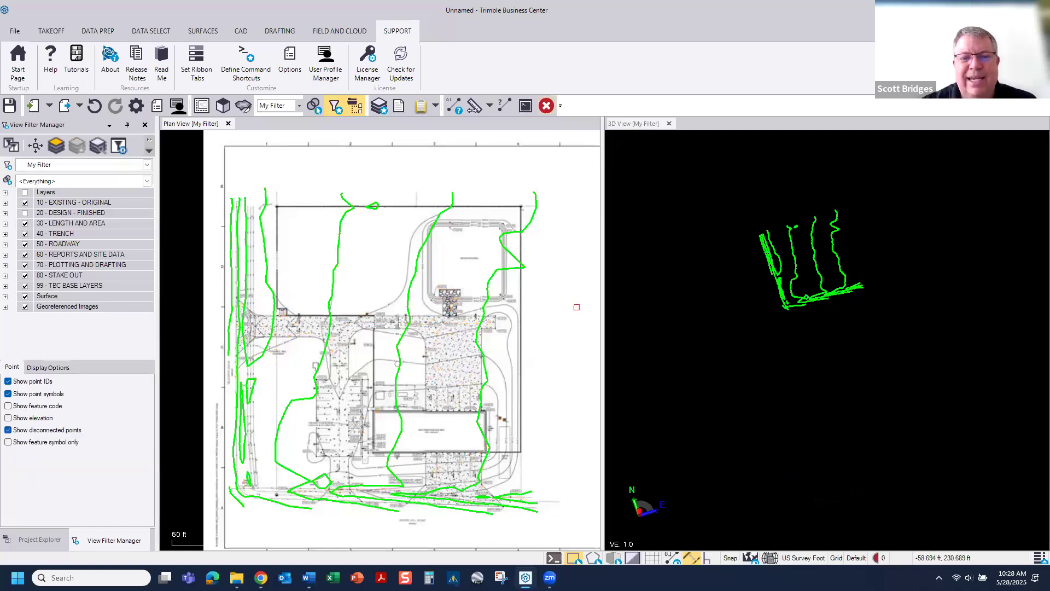
# - Widen the plan view and examine the shape of the remaining existing contours in 3D
pyautogui.scroll(2, 788, 227)
pyautogui.scroll(1, 816, 289)
pyautogui.moveTo(846, 289)
pyautogui.mouseDown(button='right')
pyautogui.moveTo(862, 267)
pyautogui.moveTo(857, 247)
pyautogui.mouseUp(button='right')
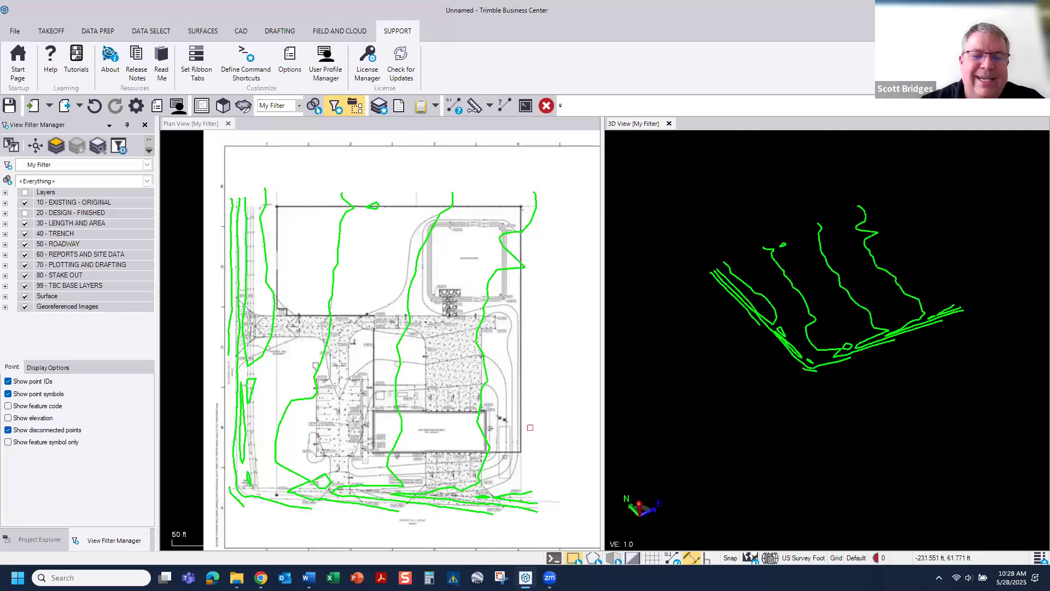
pyautogui.moveTo(603, 307); pyautogui.dragTo(665, 307)
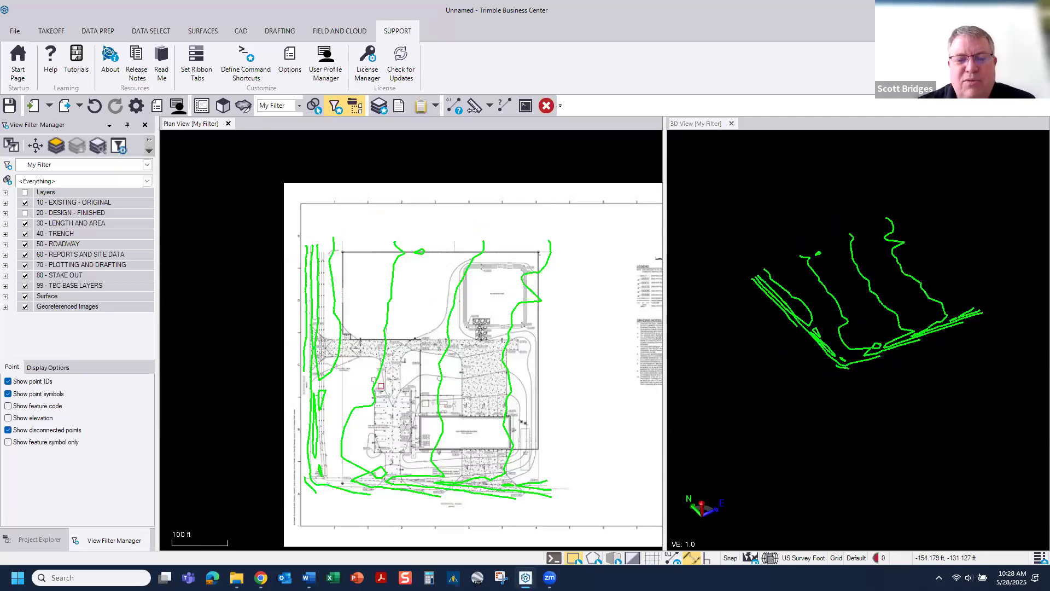
pyautogui.scroll(1, 429, 445)
pyautogui.moveTo(421, 424); pyautogui.dragTo(388, 414, button='middle')
pyautogui.scroll(3, 842, 286)
pyautogui.moveTo(842, 286); pyautogui.dragTo(814, 353, button='middle')
pyautogui.moveTo(840, 354); pyautogui.dragTo(856, 325, button='right')
pyautogui.scroll(-1, 490, 367)
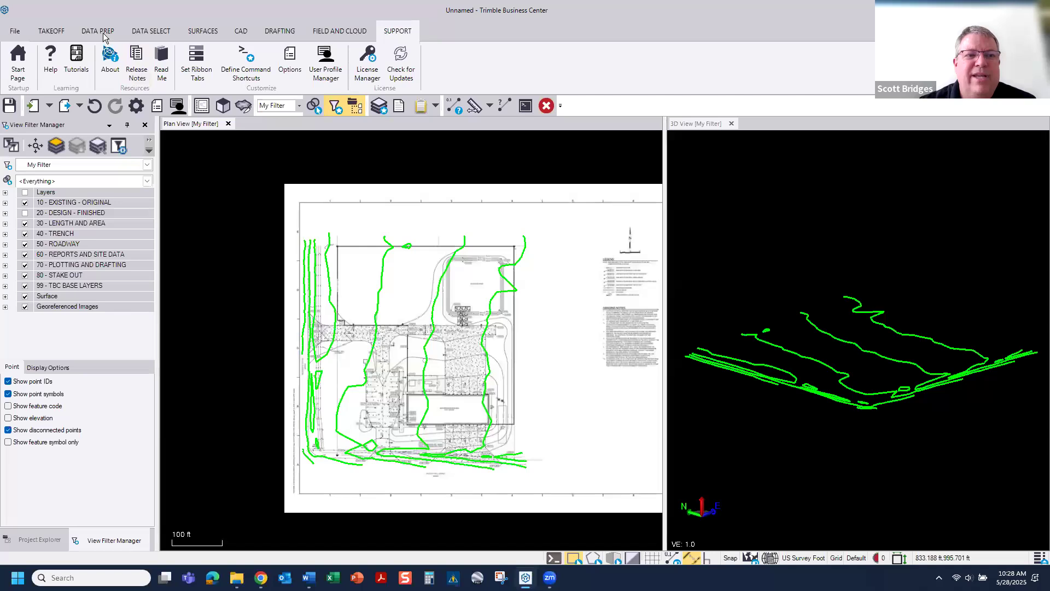
# - Select all the existing contours in the plan view and build the takeoff surfaces, accepting the boundary warning
pyautogui.click(52, 31)
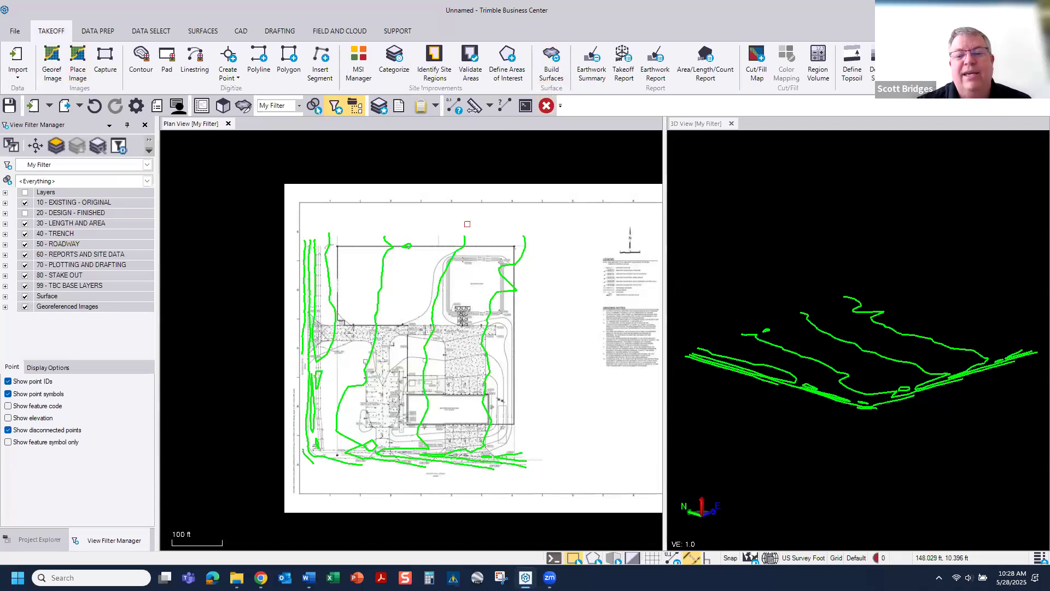
pyautogui.moveTo(878, 333); pyautogui.dragTo(877, 343, button='middle')
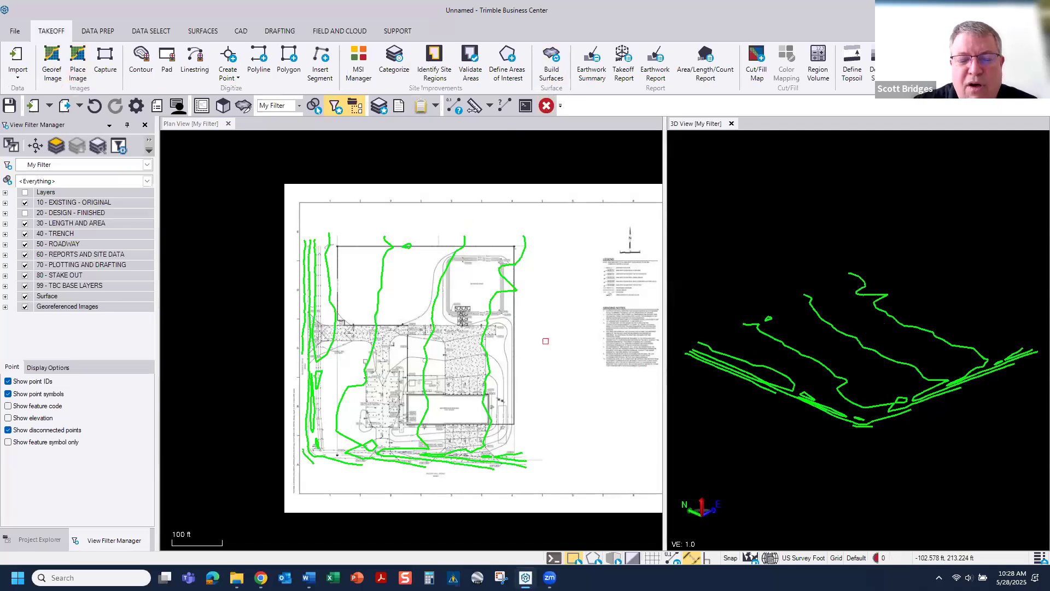
pyautogui.scroll(1, 408, 325)
pyautogui.moveTo(408, 326); pyautogui.dragTo(368, 307, button='middle')
pyautogui.moveTo(189, 171); pyautogui.dragTo(577, 494)
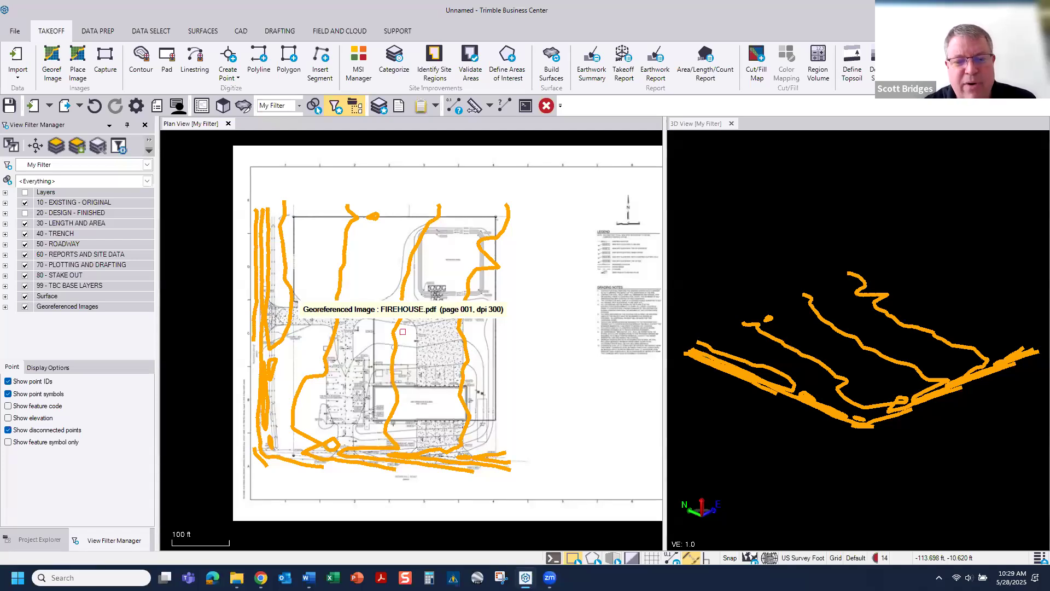
pyautogui.click(552, 58)
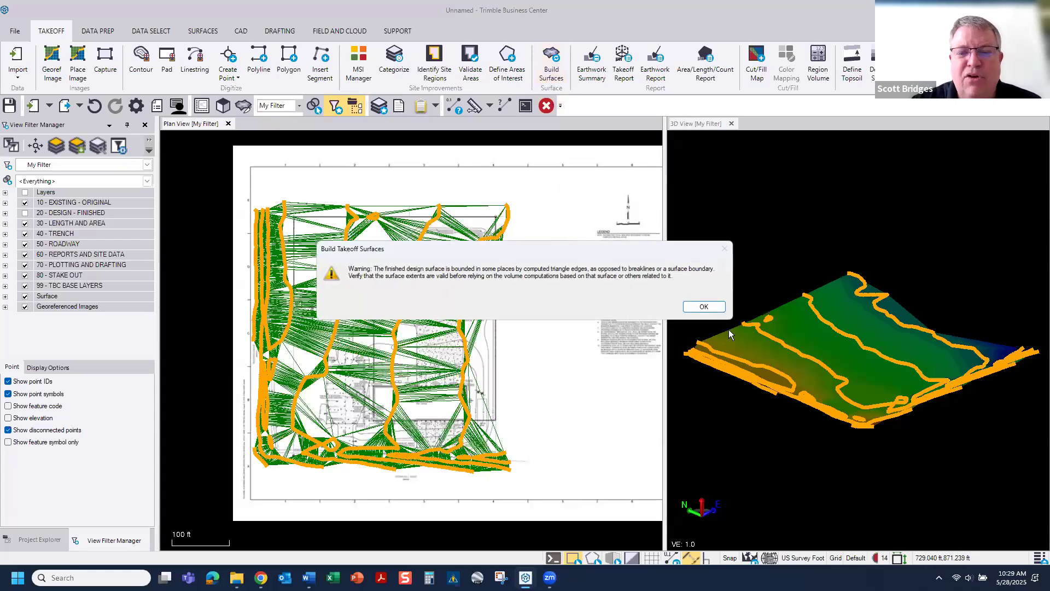
pyautogui.click(704, 306)
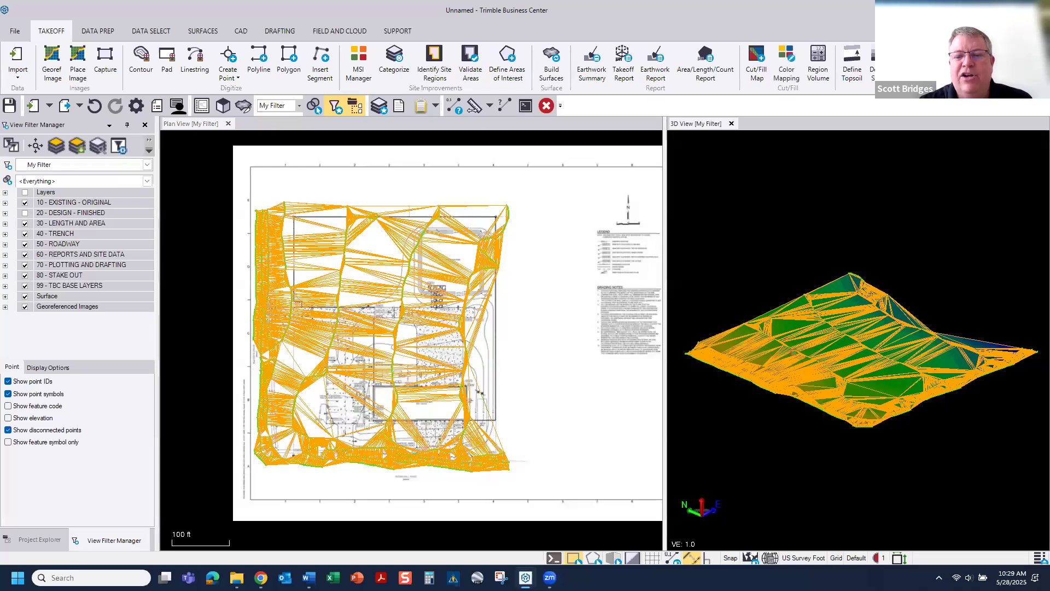
# - Review the layers assigned to the Original and Design takeoff categories, then close the categorization
pyautogui.scroll(1, 337, 331)
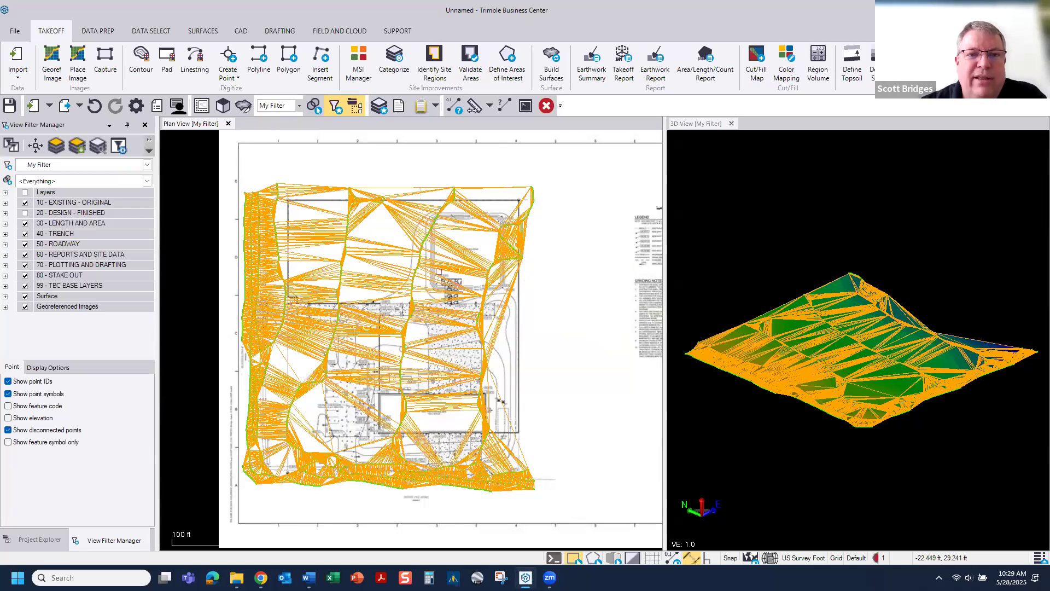
pyautogui.click(392, 57)
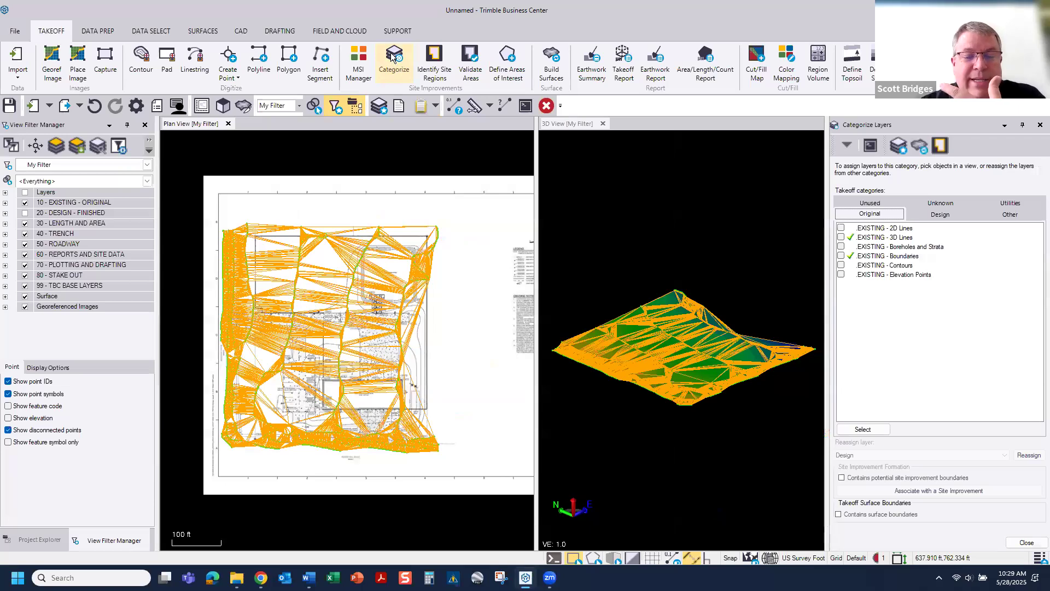
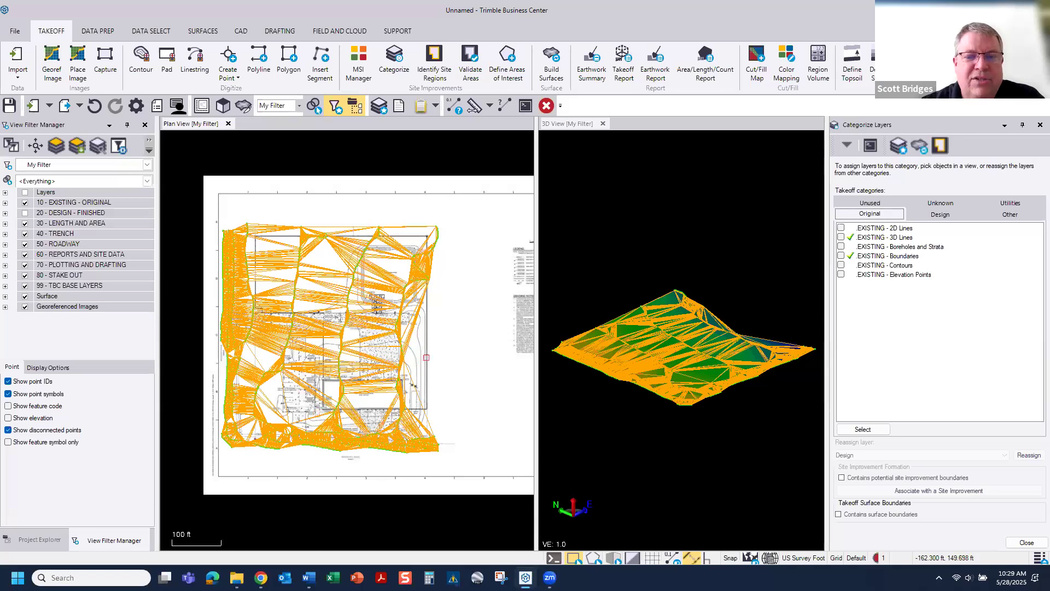
pyautogui.click(941, 214)
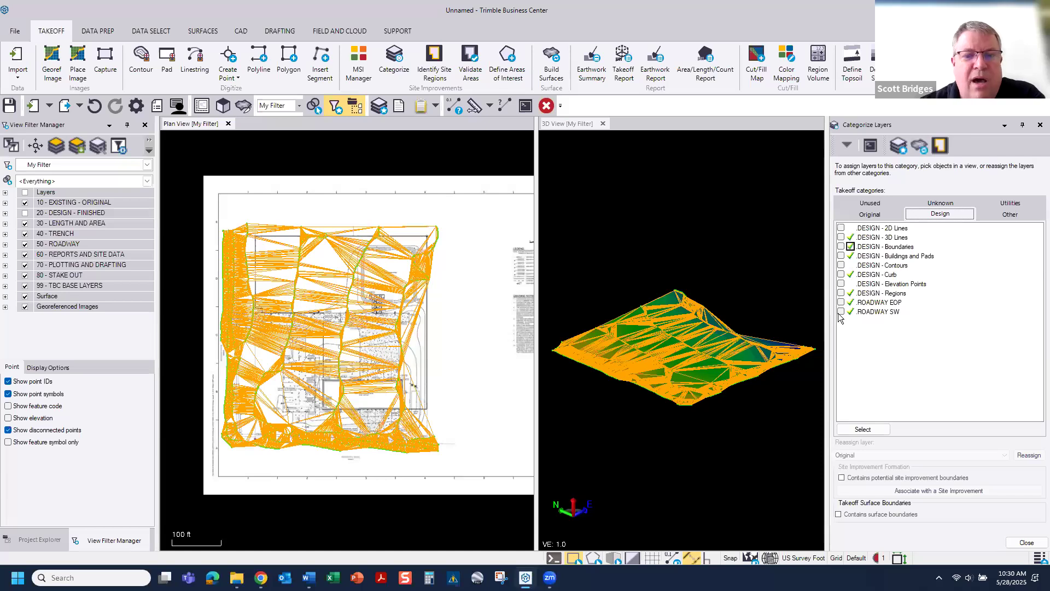
pyautogui.click(1040, 125)
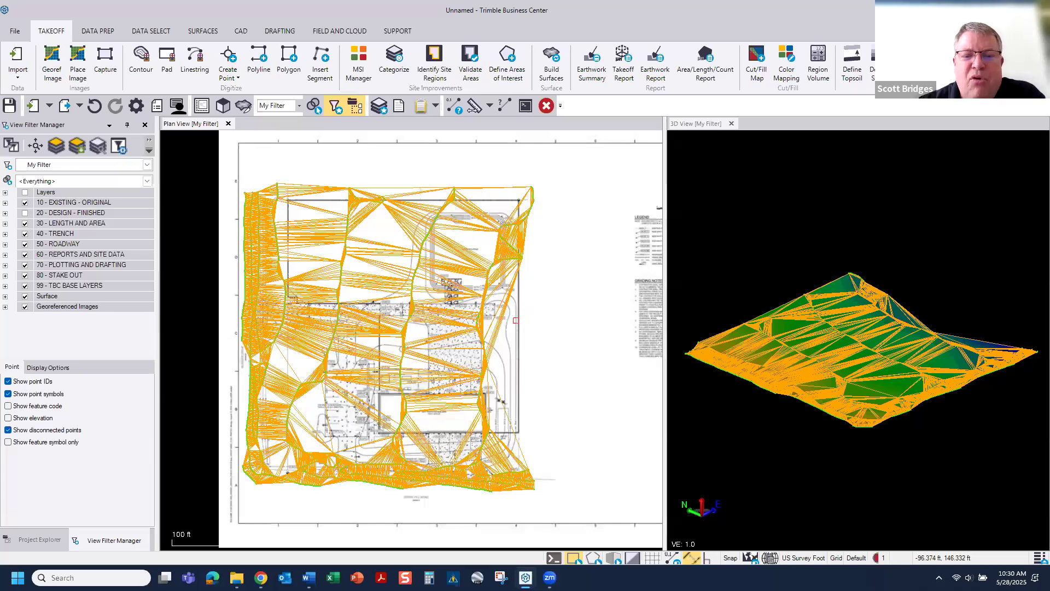
# - Digitize a straight two-point contour at elevation 3816 on the EXISTING - Contours layer, just outside the east property line, and close the command
pyautogui.scroll(2, 528, 386)
pyautogui.scroll(5, 528, 386)
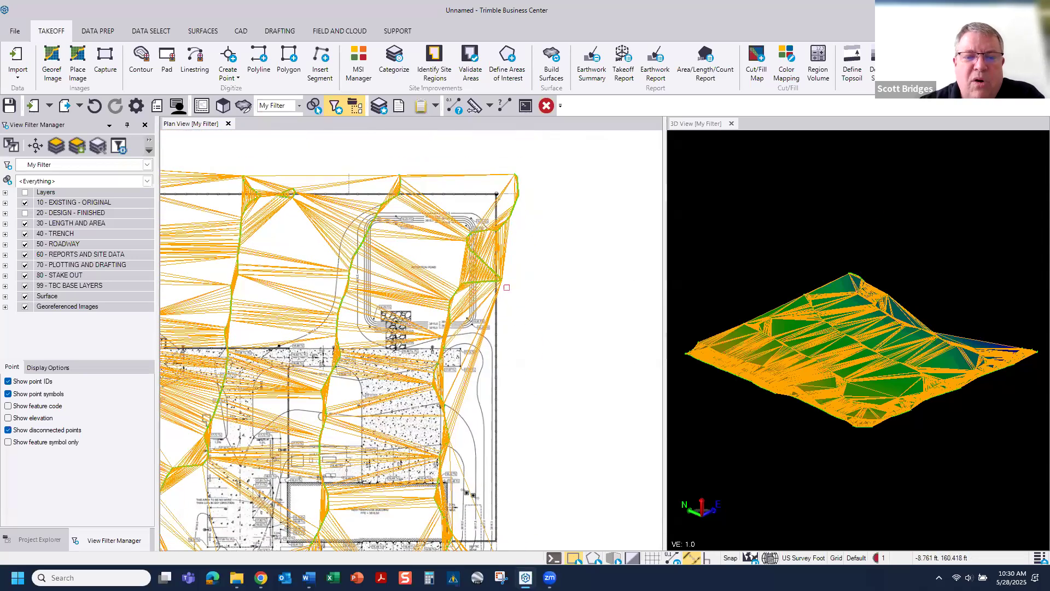
pyautogui.scroll(4, 451, 219)
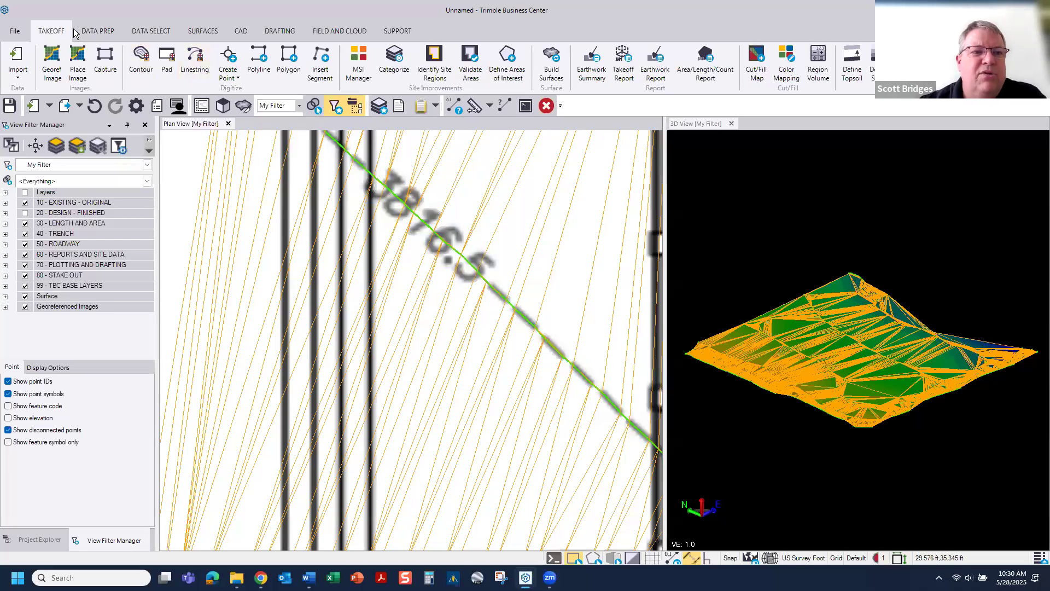
pyautogui.click(134, 60)
pyautogui.scroll(-3, 354, 292)
pyautogui.moveTo(354, 292); pyautogui.dragTo(243, 148, button='middle')
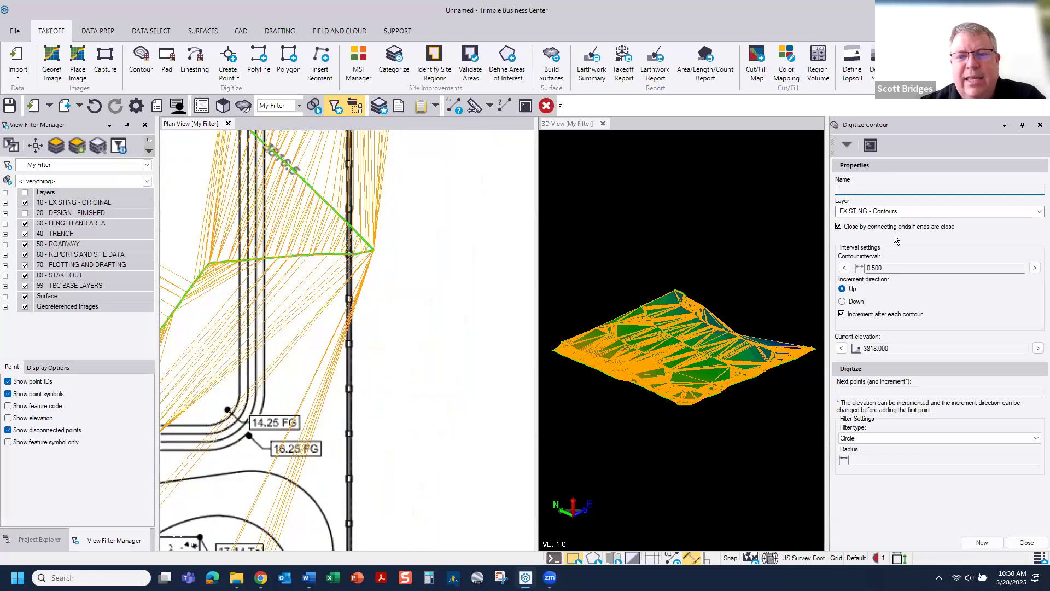
pyautogui.click(899, 349)
pyautogui.click(845, 349)
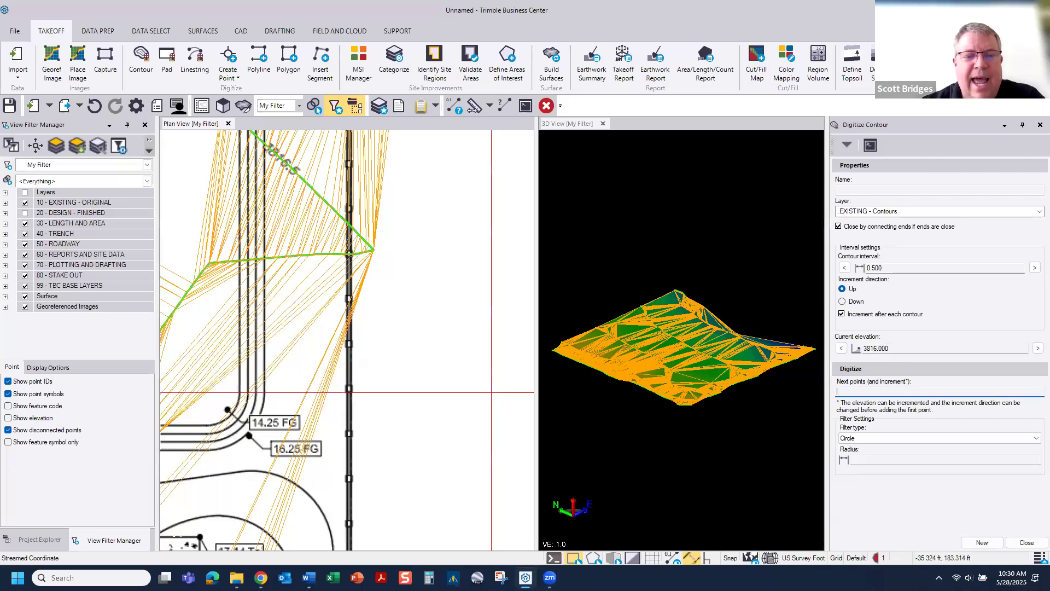
pyautogui.scroll(-5, 405, 327)
pyautogui.scroll(-3, 404, 328)
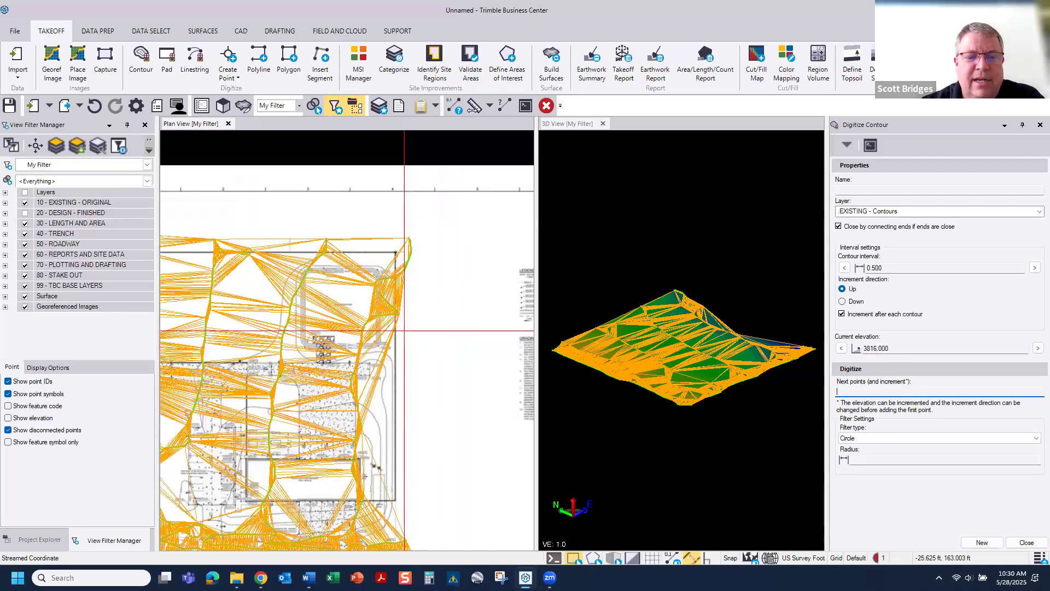
pyautogui.click(407, 524)
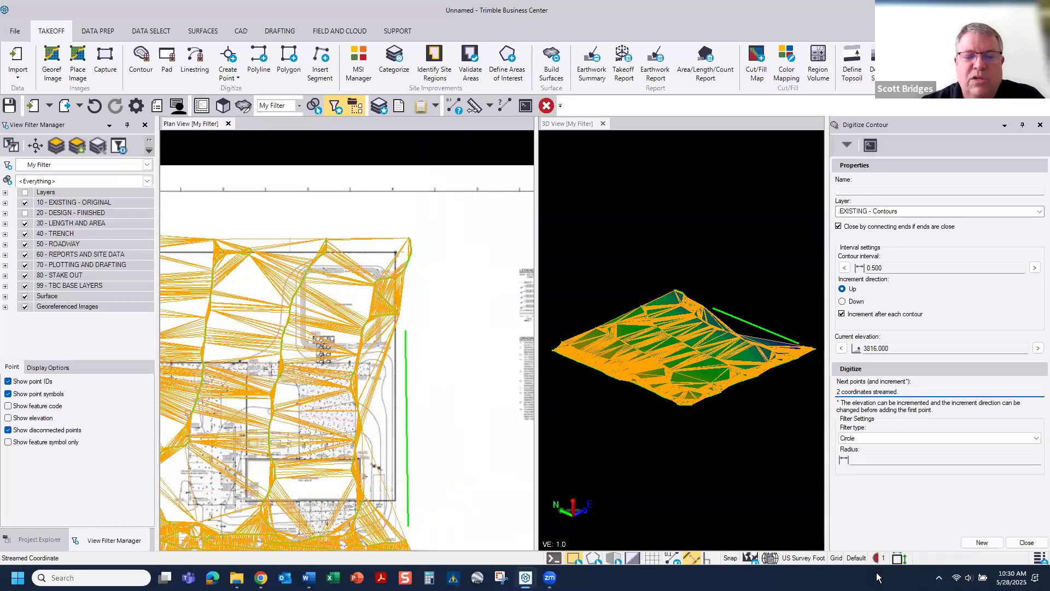
pyautogui.click(1022, 543)
# - Rebuild the takeoff surfaces with the added contour and check the original ground along the east side in 3D
pyautogui.moveTo(518, 359); pyautogui.dragTo(589, 286, button='middle')
pyautogui.scroll(-1, 599, 357)
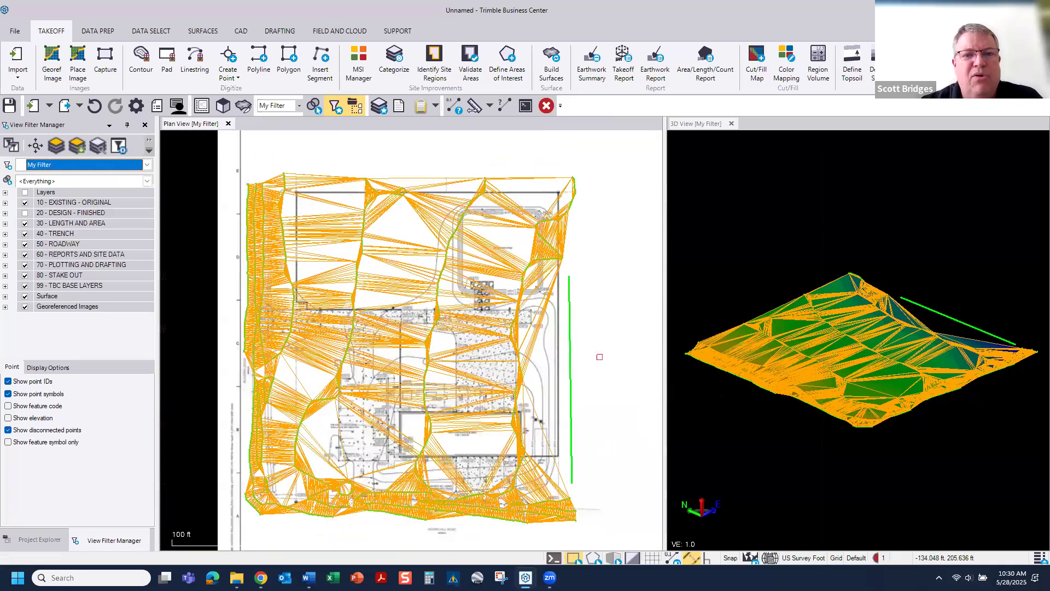
pyautogui.click(547, 60)
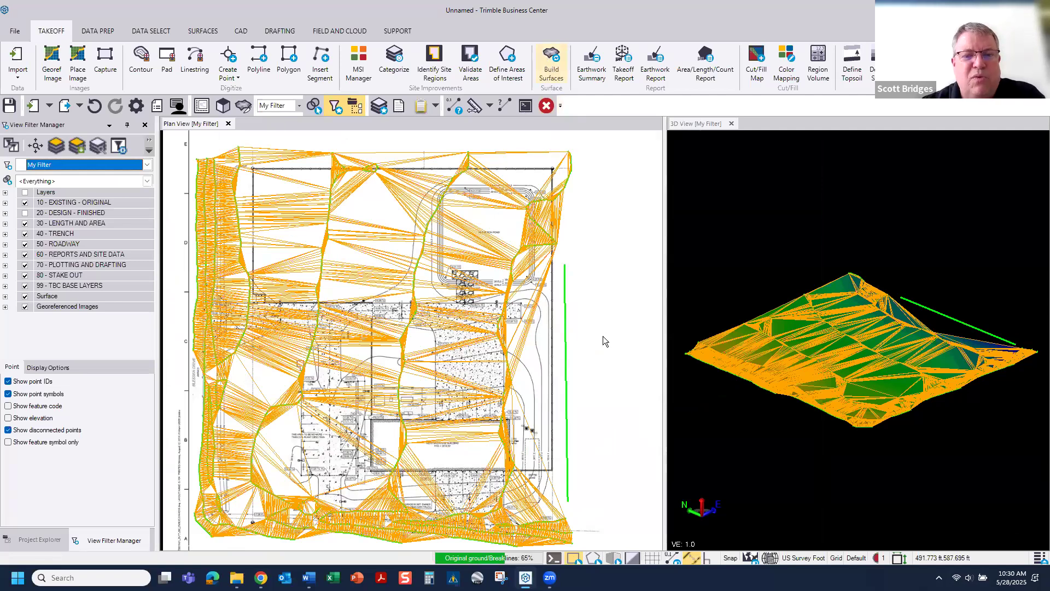
pyautogui.click(703, 307)
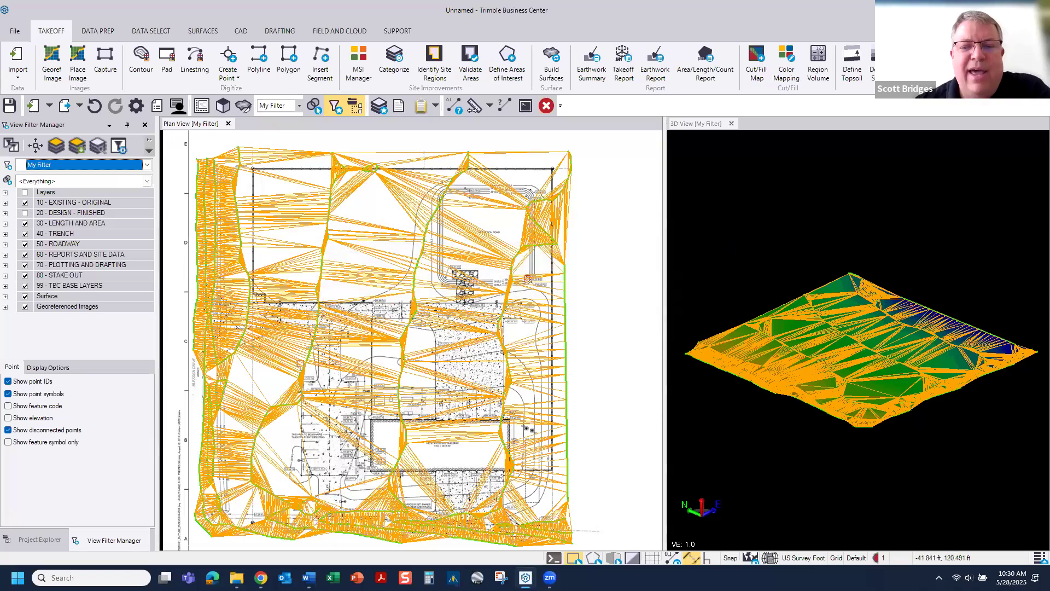
pyautogui.moveTo(849, 335); pyautogui.dragTo(828, 362)
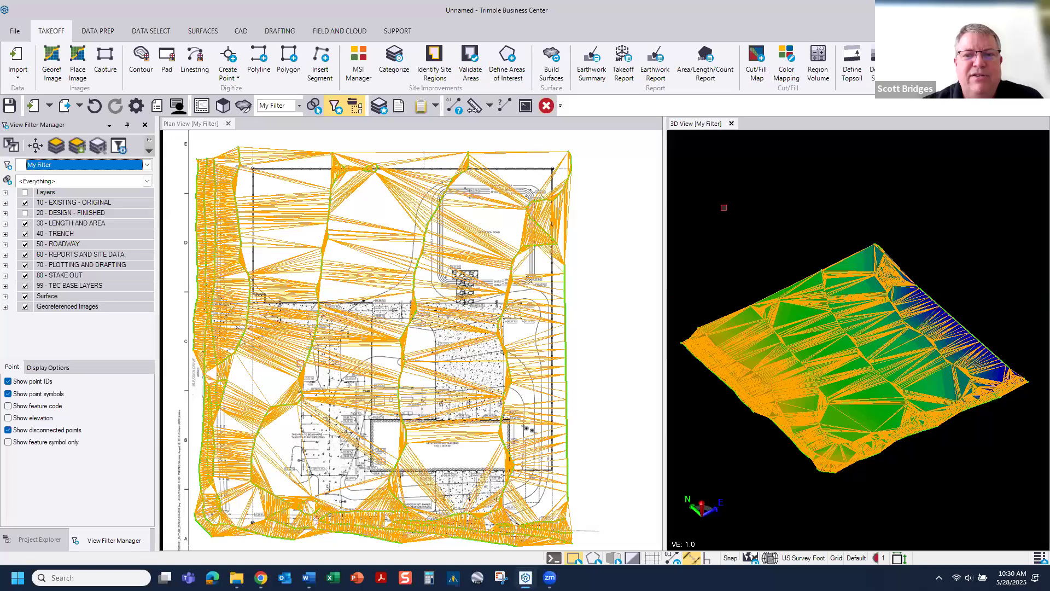
# - Close the 3D view, hide the existing layers and the surfaces, and show the 20 - DESIGN - FINISHED layers
pyautogui.click(732, 124)
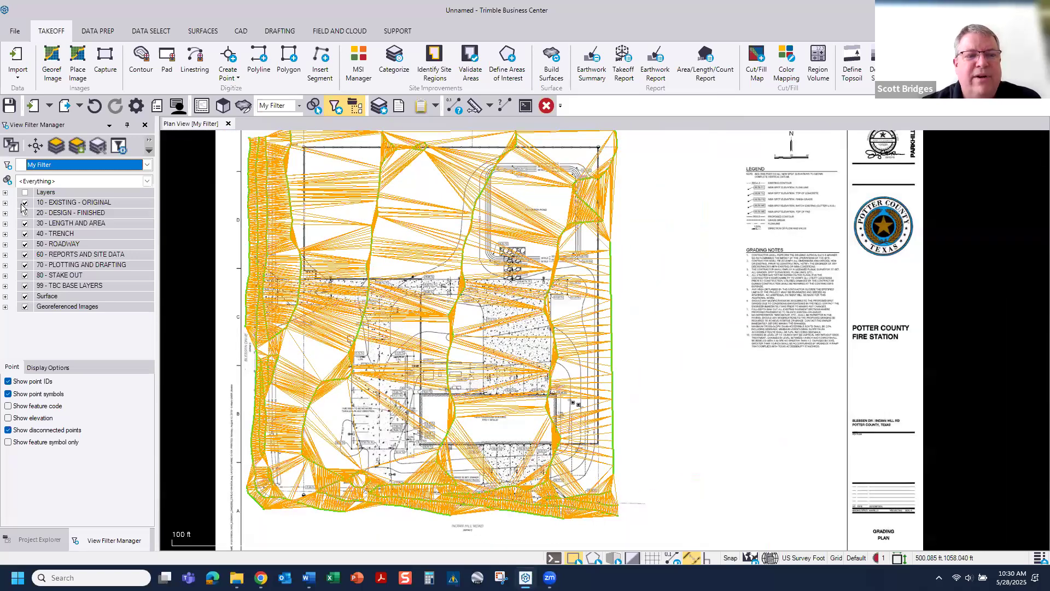
pyautogui.click(24, 203)
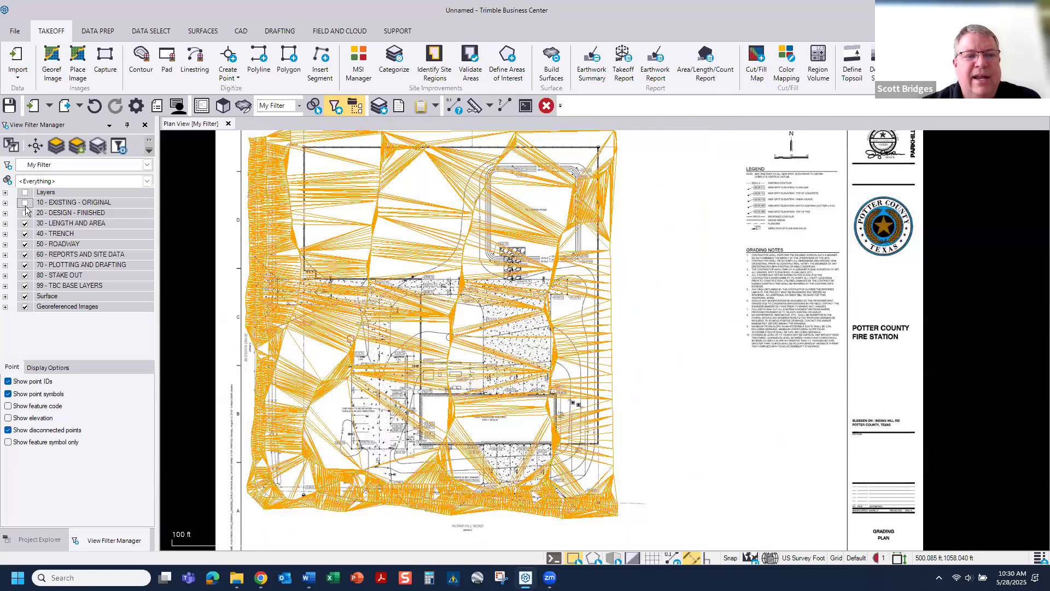
pyautogui.click(24, 296)
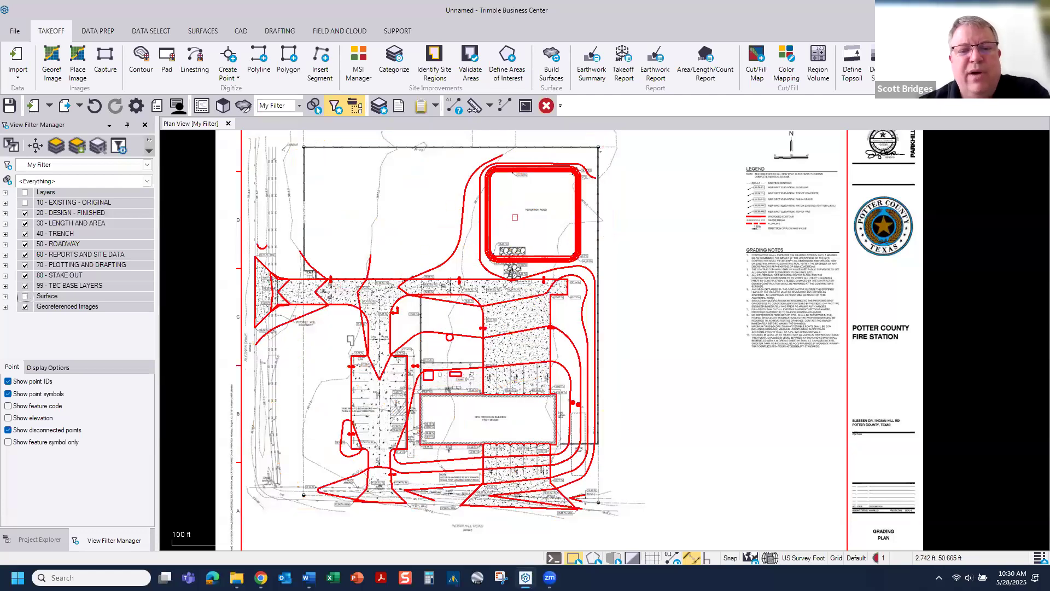
# - Examine the design contours around the retention pond and select a piece of the outer contour to check how it is segmented
pyautogui.scroll(4, 517, 179)
pyautogui.scroll(5, 500, 170)
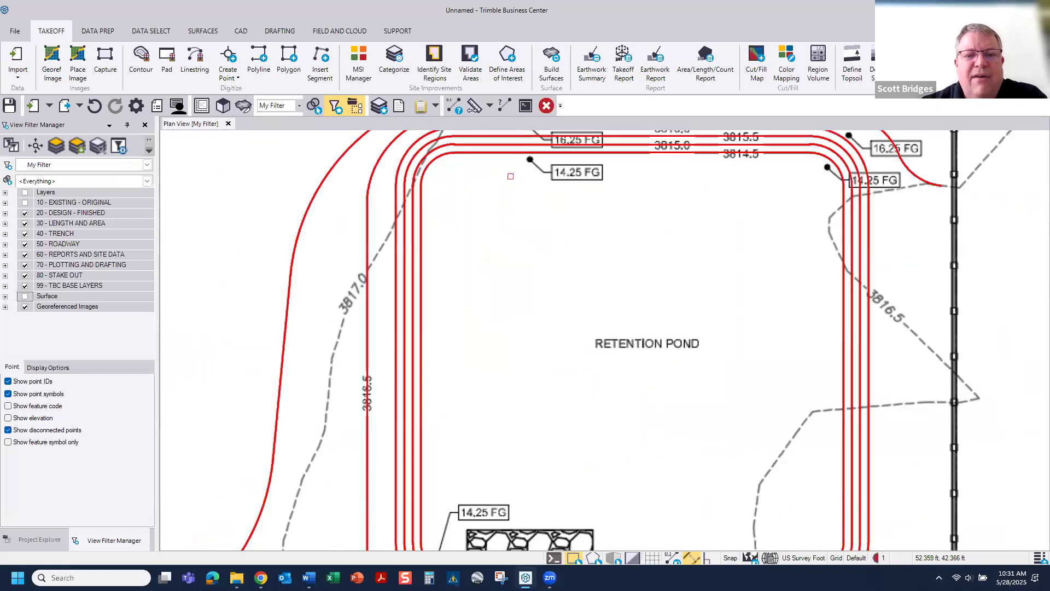
pyautogui.moveTo(609, 293); pyautogui.dragTo(480, 201, button='middle')
pyautogui.scroll(-6, 527, 463)
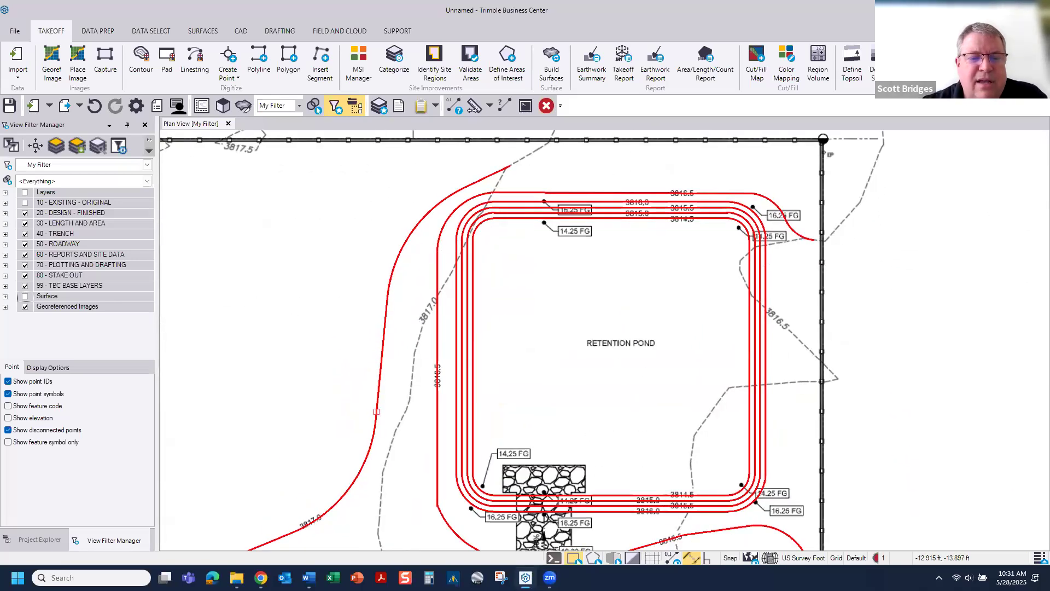
pyautogui.click(376, 412)
pyautogui.moveTo(365, 315); pyautogui.dragTo(459, 210, button='middle')
pyautogui.scroll(2, 439, 365)
pyautogui.moveTo(518, 225); pyautogui.dragTo(406, 403, button='middle')
pyautogui.click(292, 273)
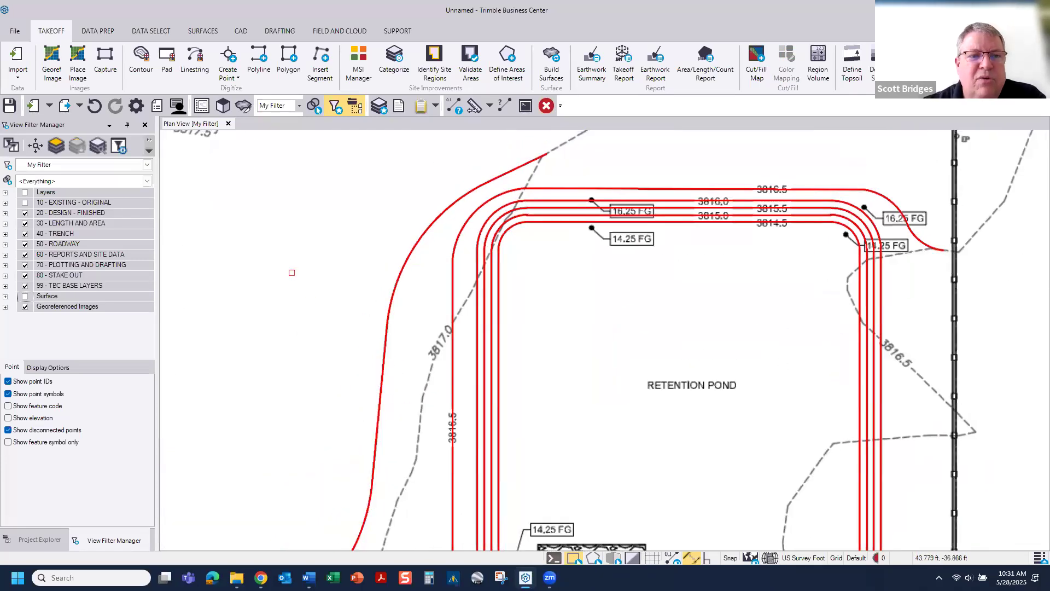
# - Set the elevation of the northern end segment of the outer design contour beside the retention pond to 3817 using Set Line Elevation
pyautogui.click(105, 35)
pyautogui.click(240, 58)
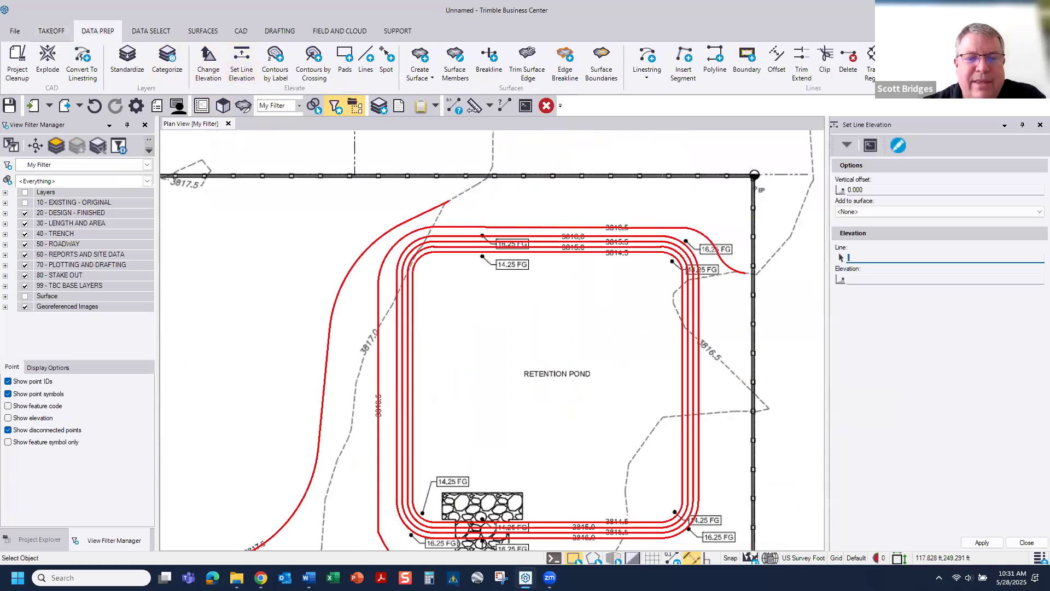
pyautogui.scroll(10, 347, 438)
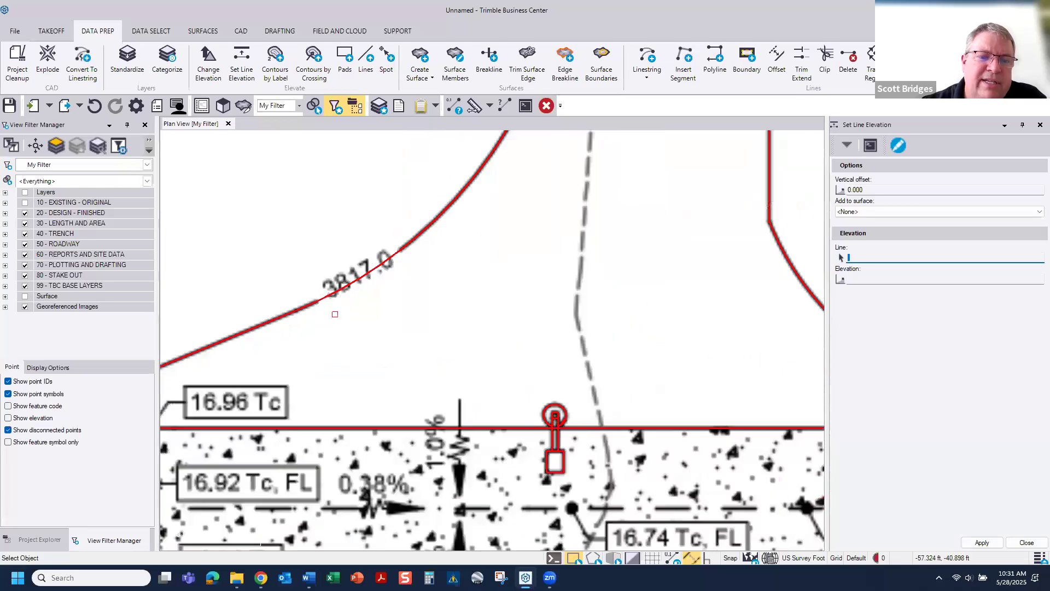
pyautogui.scroll(-10, 499, 254)
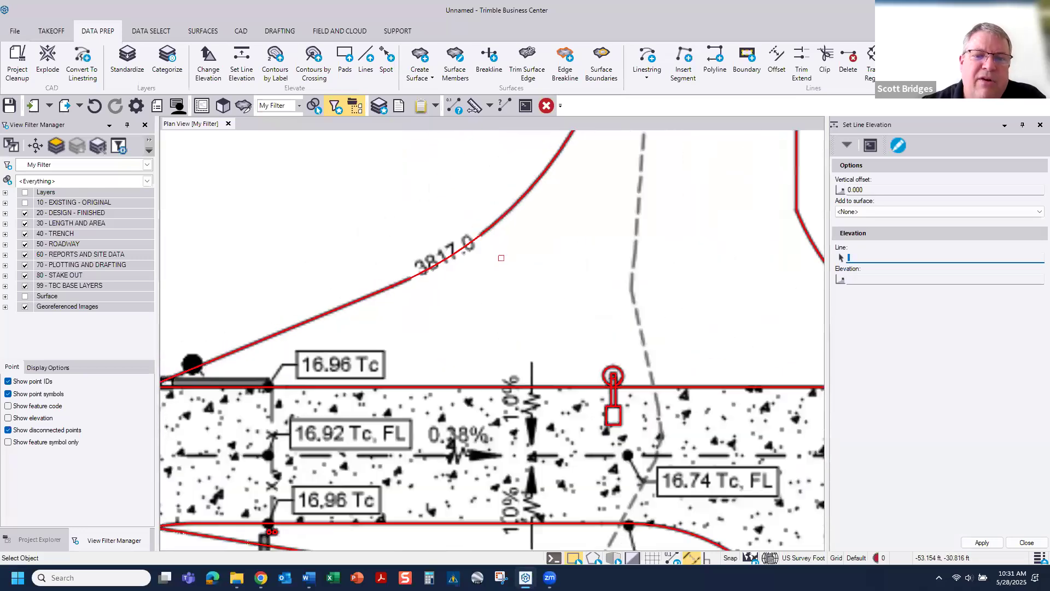
pyautogui.scroll(5, 456, 265)
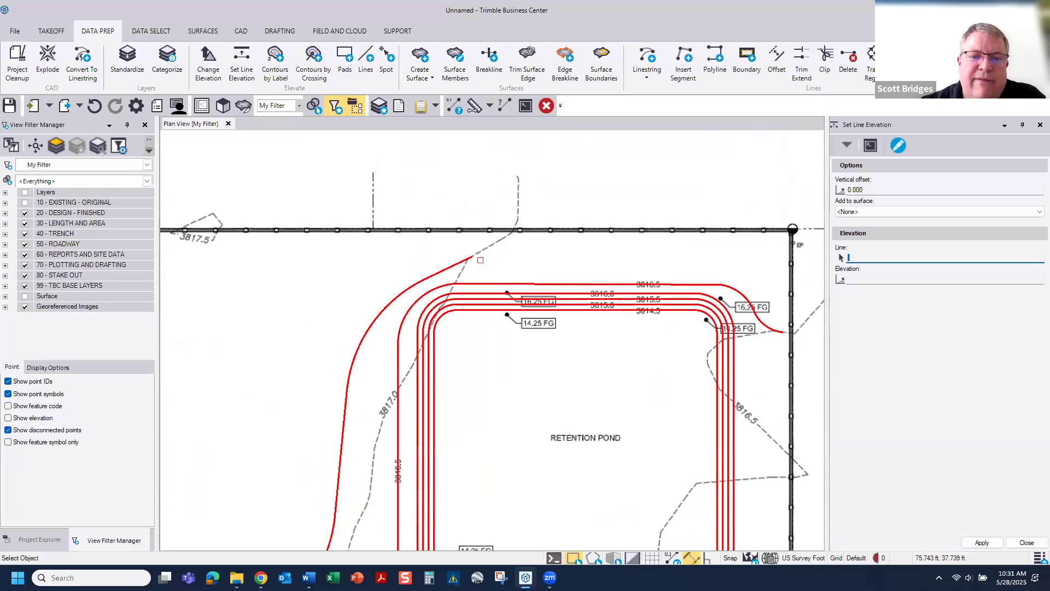
pyautogui.click(456, 265)
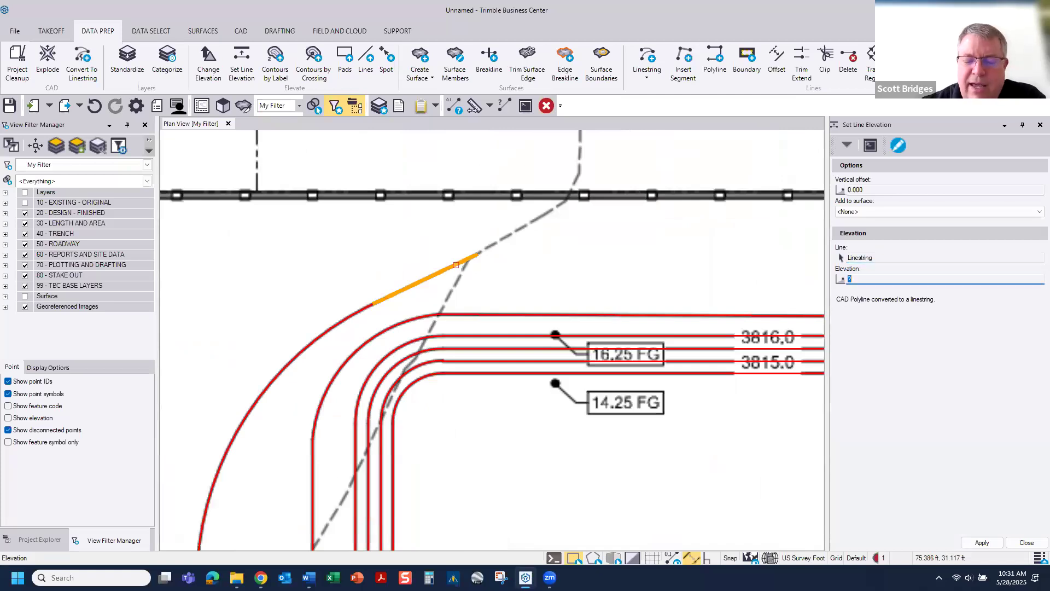
pyautogui.write('3817')
pyautogui.press('Return')
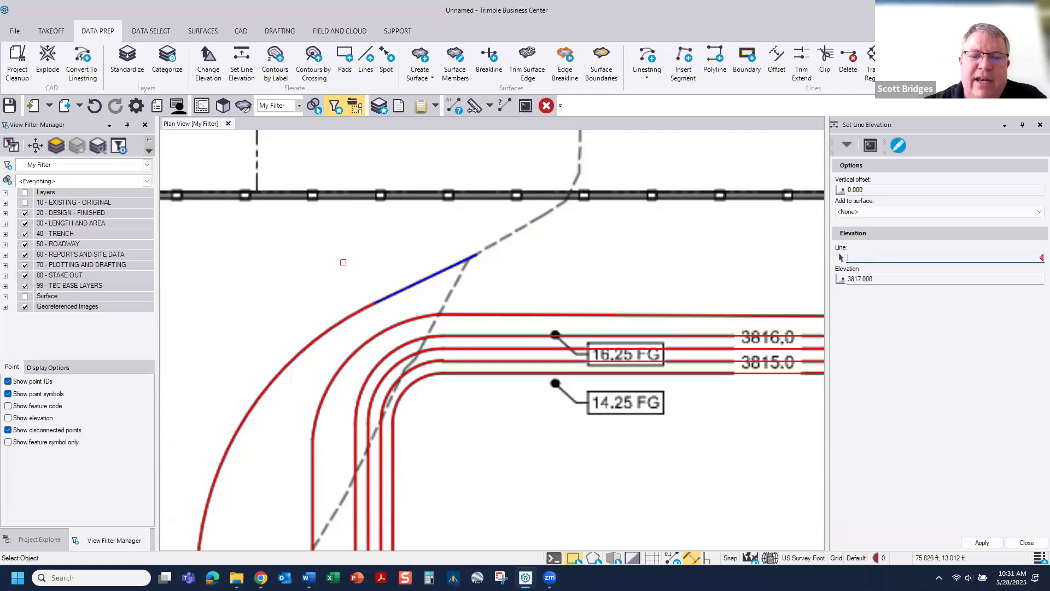
# - Assign elevation 3817 to the remaining connected segments of the design contour west of the retention pond, down towards the driveway
pyautogui.scroll(3, 435, 280)
pyautogui.scroll(2, 417, 271)
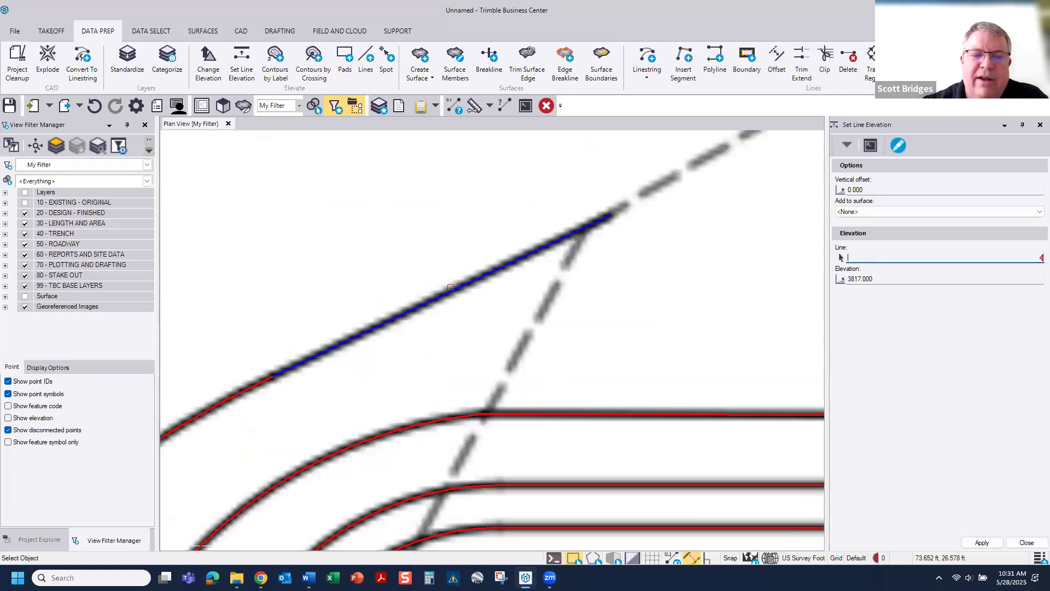
pyautogui.scroll(-4, 450, 287)
pyautogui.click(339, 343)
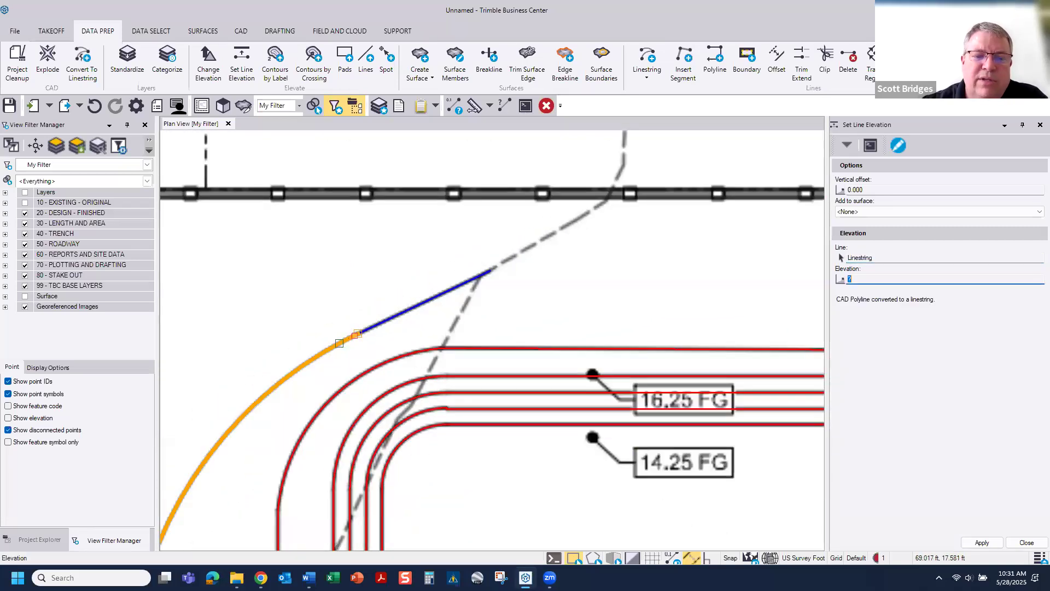
pyautogui.click(381, 323)
pyautogui.moveTo(293, 354); pyautogui.dragTo(501, 186, button='middle')
pyautogui.click(336, 510)
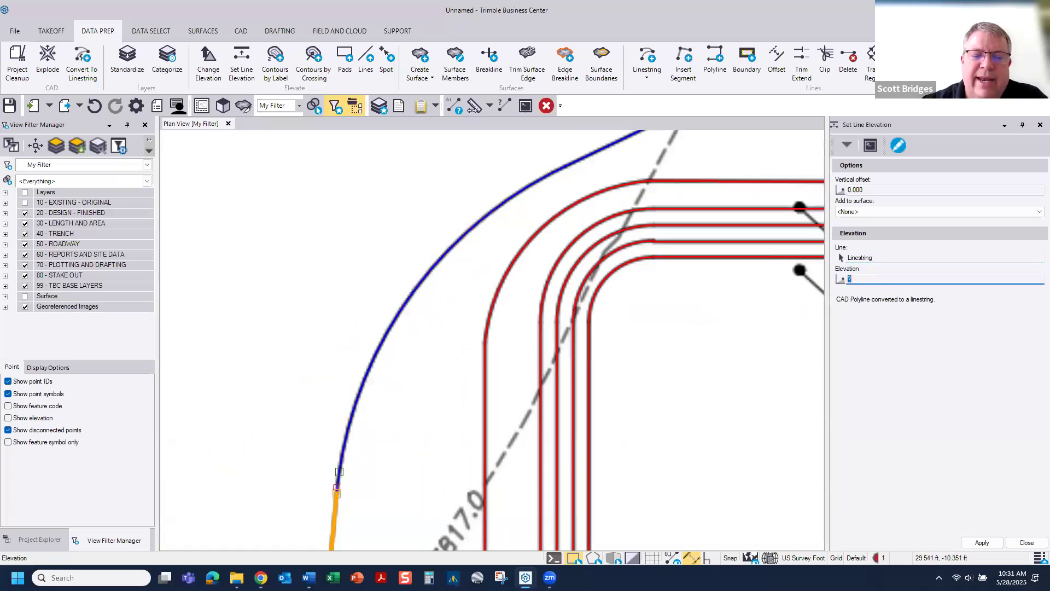
pyautogui.click(339, 472)
pyautogui.scroll(-6, 308, 450)
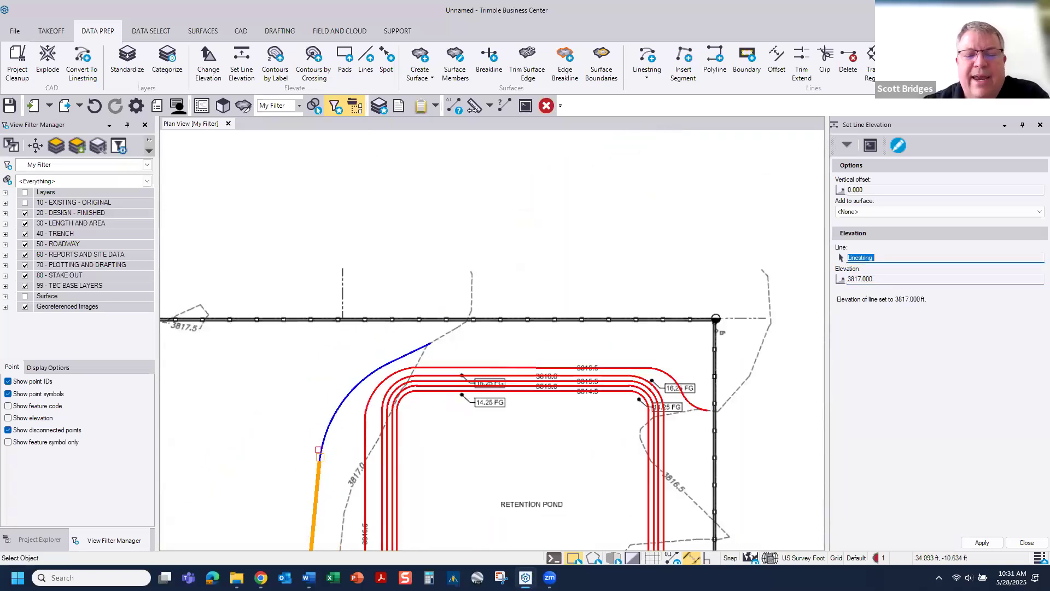
pyautogui.moveTo(357, 338); pyautogui.dragTo(363, 328, button='middle')
pyautogui.scroll(-1, 363, 329)
pyautogui.click(355, 322)
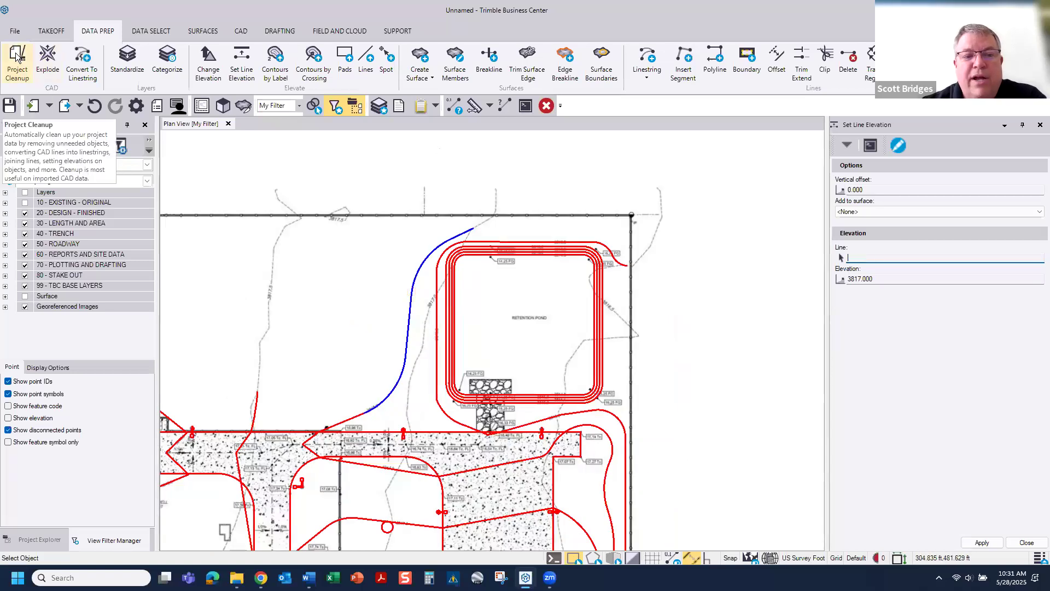
# - Open Project Cleanup, review its object, joining and elevation range options, and close it without applying
pyautogui.click(17, 60)
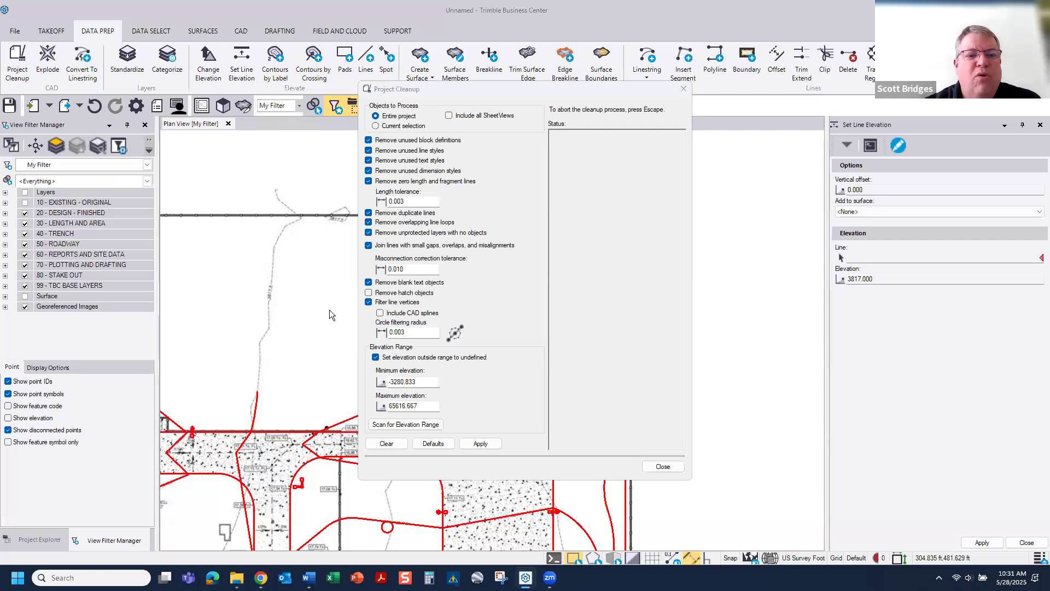
pyautogui.click(683, 91)
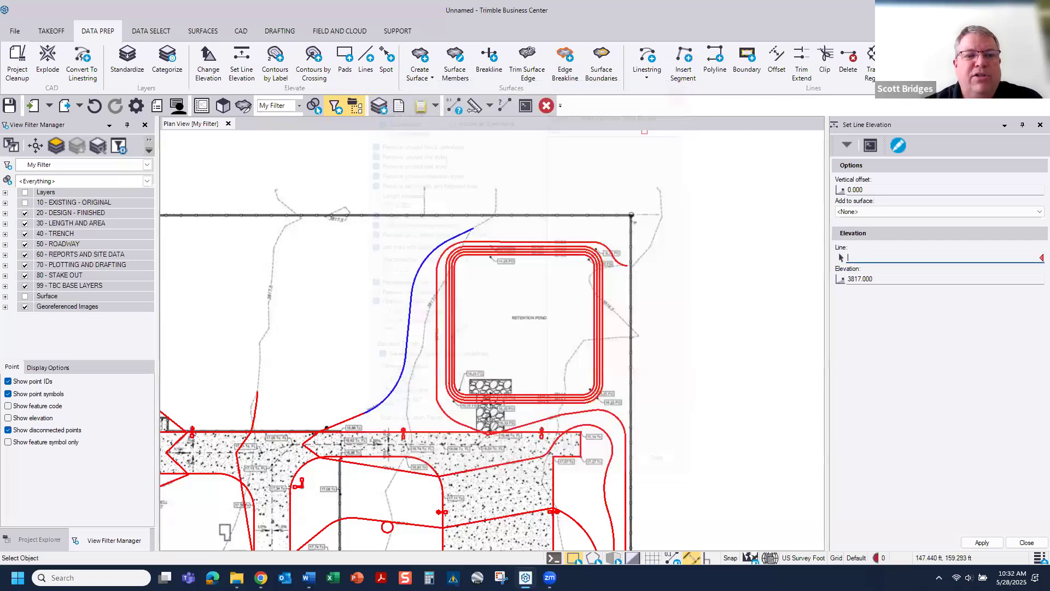
# - Hide the design layers, show the ungrouped layers, and select and delete all their leftover linework across the sheet
pyautogui.scroll(-5, 284, 264)
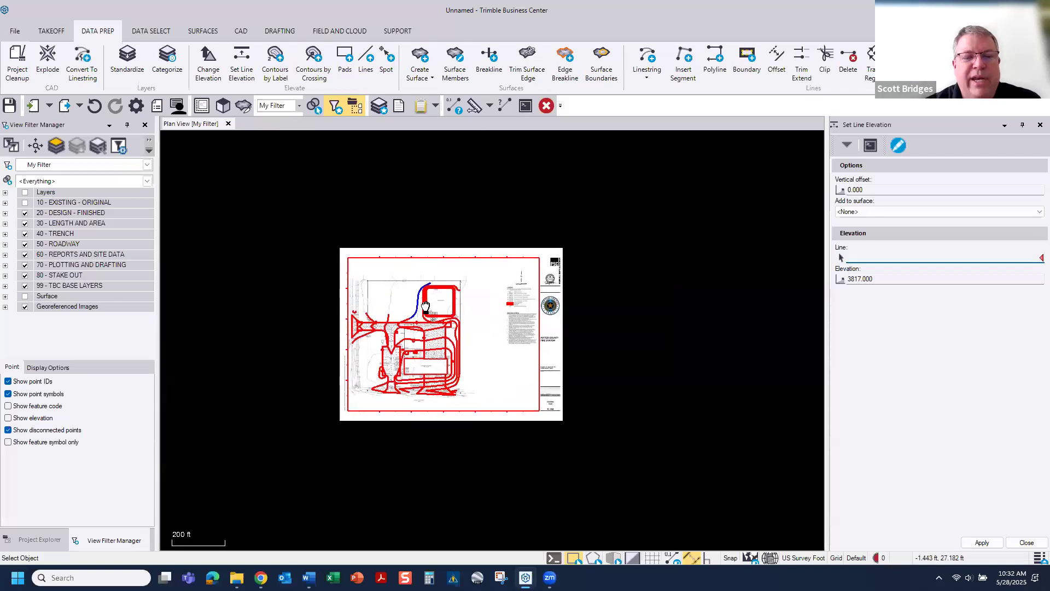
pyautogui.click(26, 214)
pyautogui.click(24, 192)
pyautogui.moveTo(285, 241); pyautogui.dragTo(648, 457)
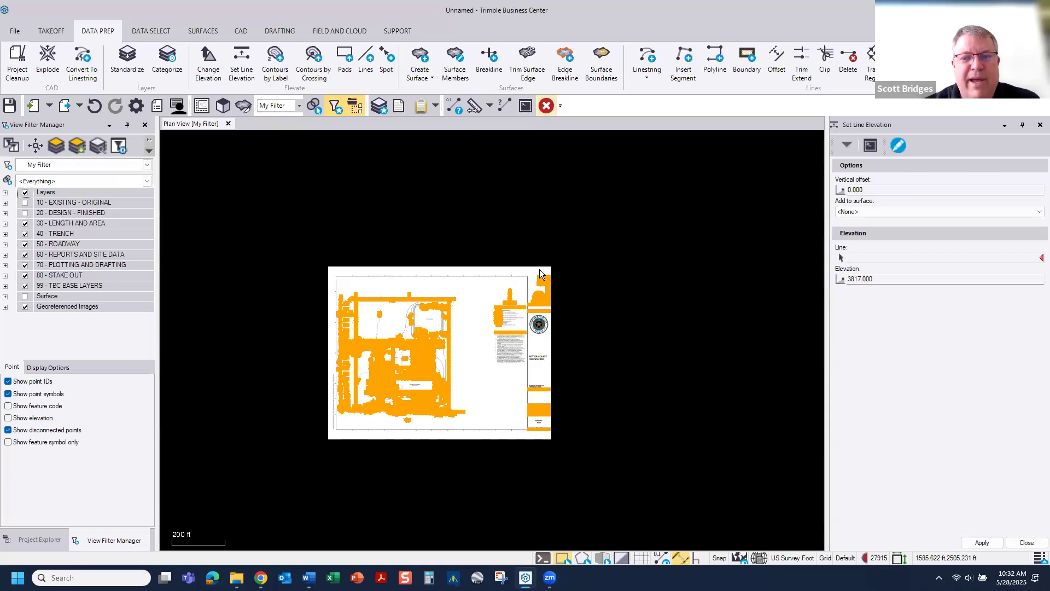
pyautogui.press('Escape')
# - Show the 20 - DESIGN - FINISHED layers and select all the design linework within the sheet border
pyautogui.click(25, 213)
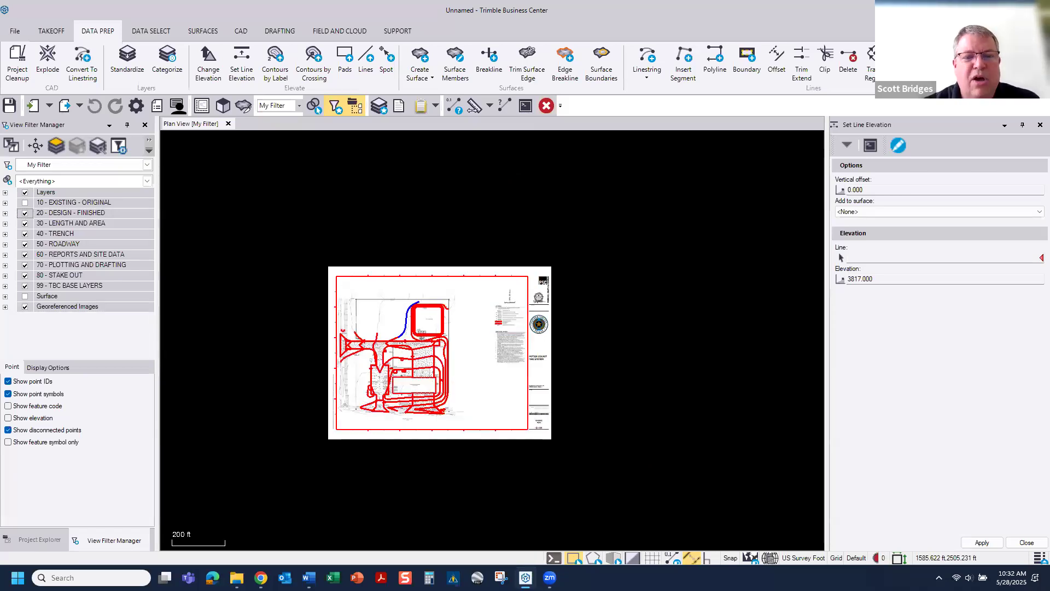
pyautogui.scroll(3, 307, 285)
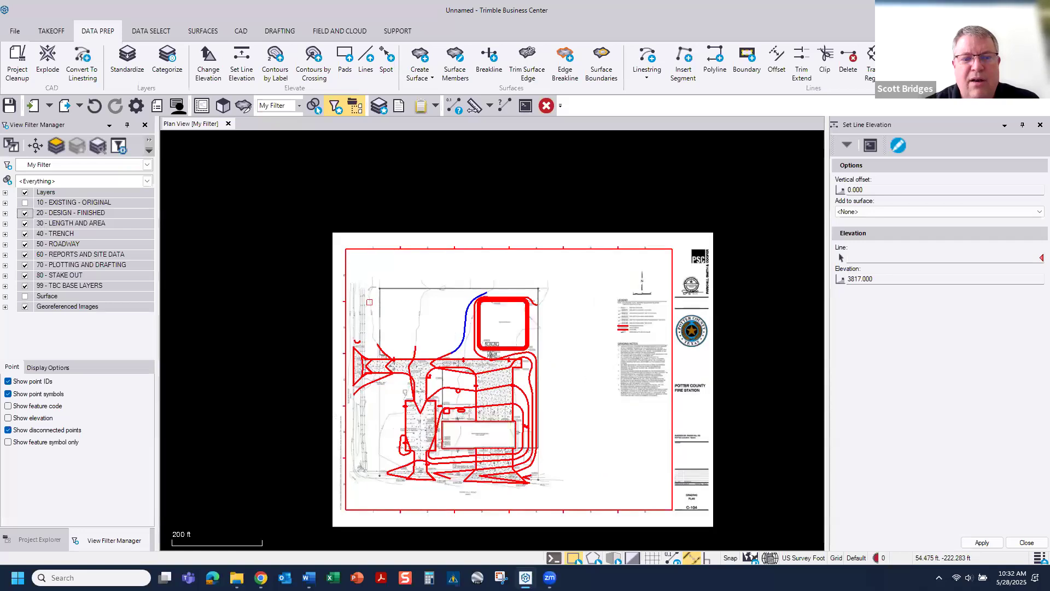
pyautogui.scroll(1, 369, 302)
pyautogui.moveTo(346, 261); pyautogui.dragTo(622, 510)
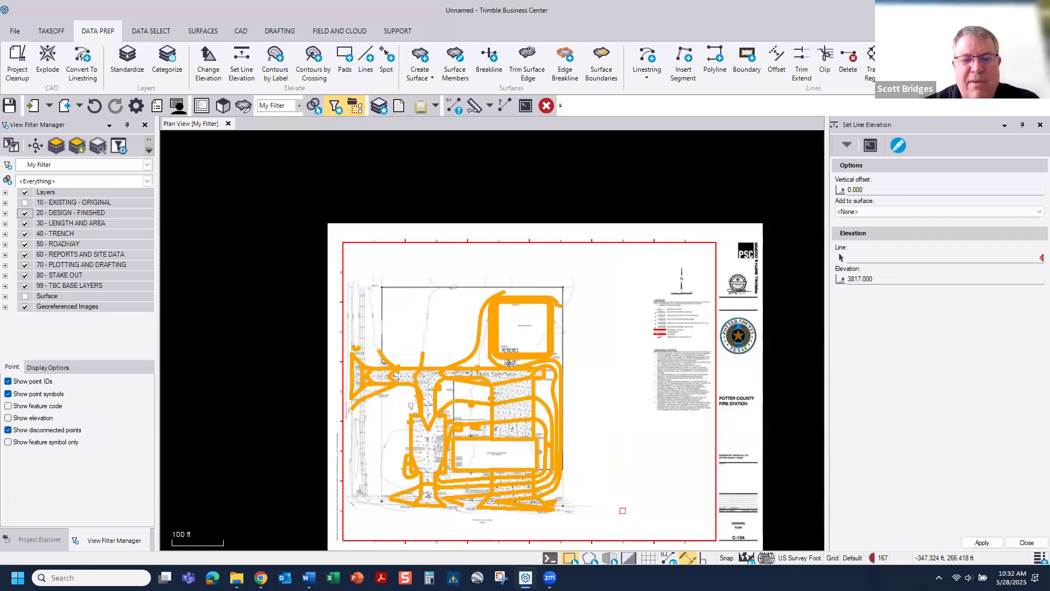
pyautogui.scroll(2, 566, 454)
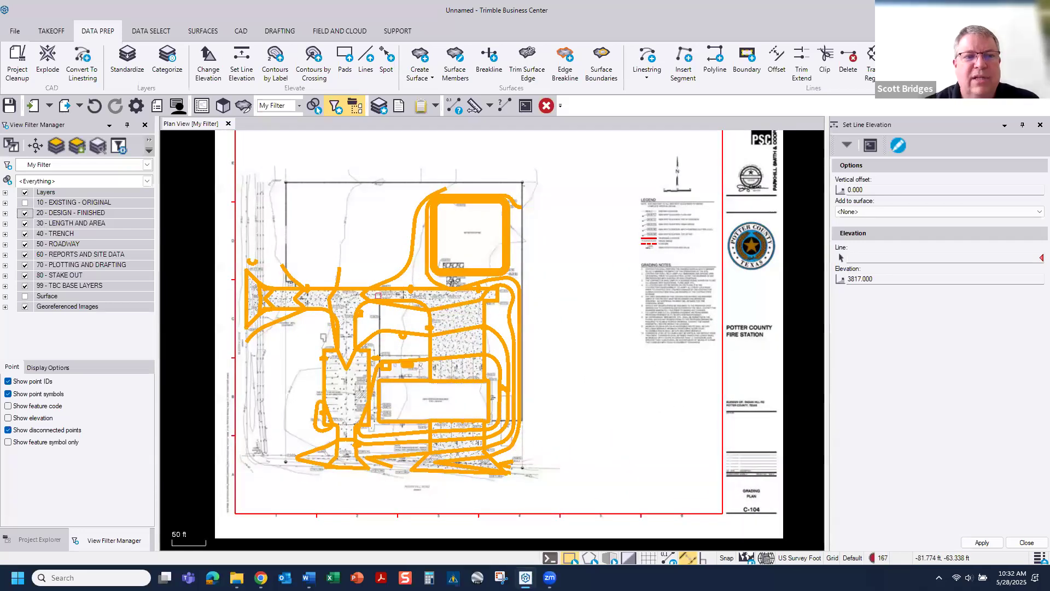
# - Run Project Cleanup on the current selection with a misconnection correction tolerance of 0.1
pyautogui.click(17, 61)
pyautogui.click(417, 126)
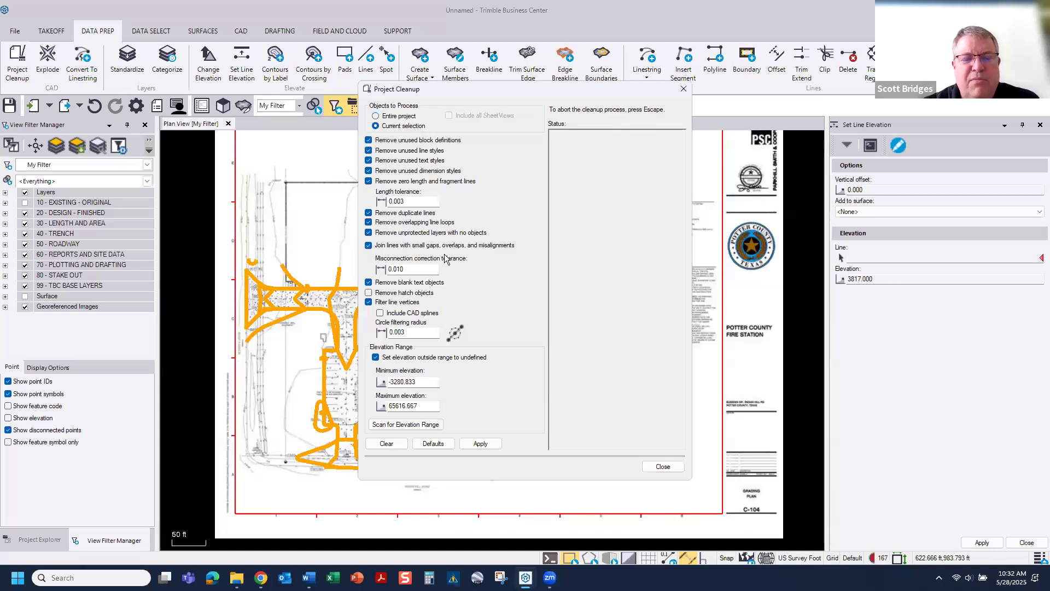
pyautogui.moveTo(408, 271); pyautogui.dragTo(393, 270)
pyautogui.write('1')
pyautogui.click(480, 443)
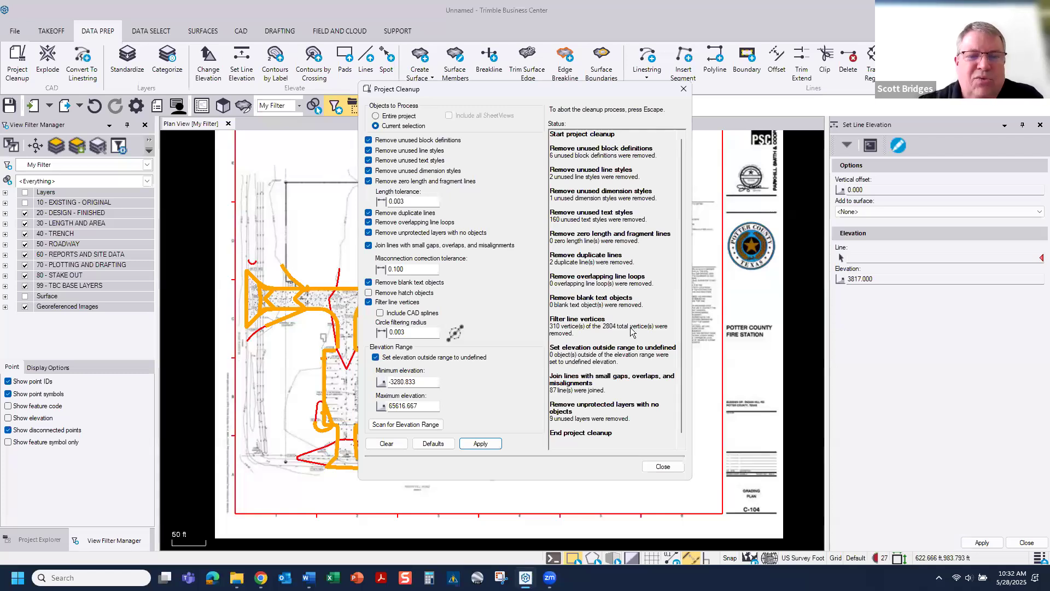
# - Review the cleanup report's duplicate line, vertex filtering and line joining entries, close Project Cleanup and clear the selection
pyautogui.click(424, 214)
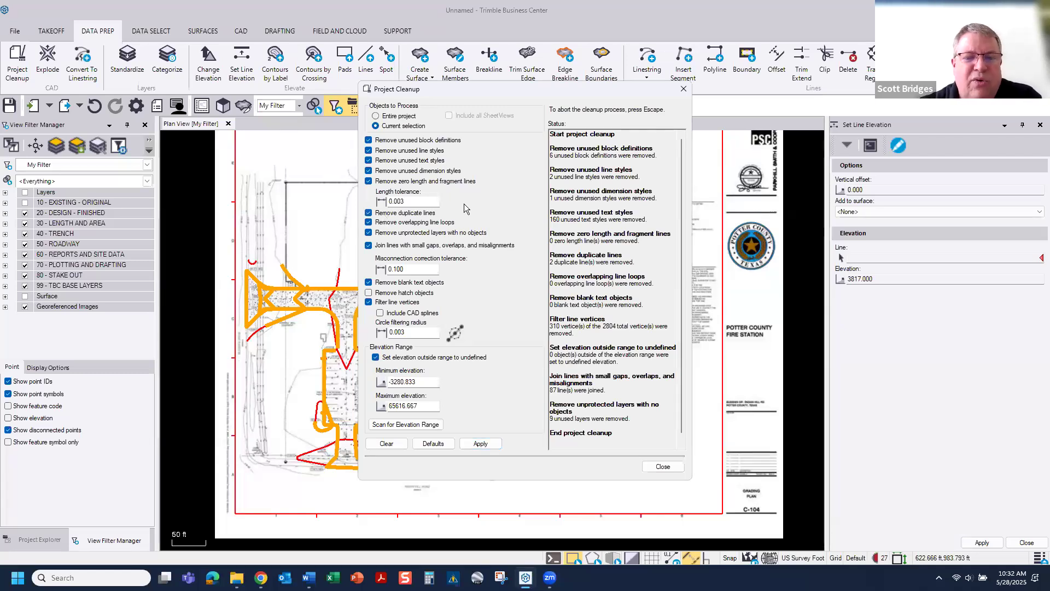
pyautogui.moveTo(634, 263); pyautogui.dragTo(535, 254)
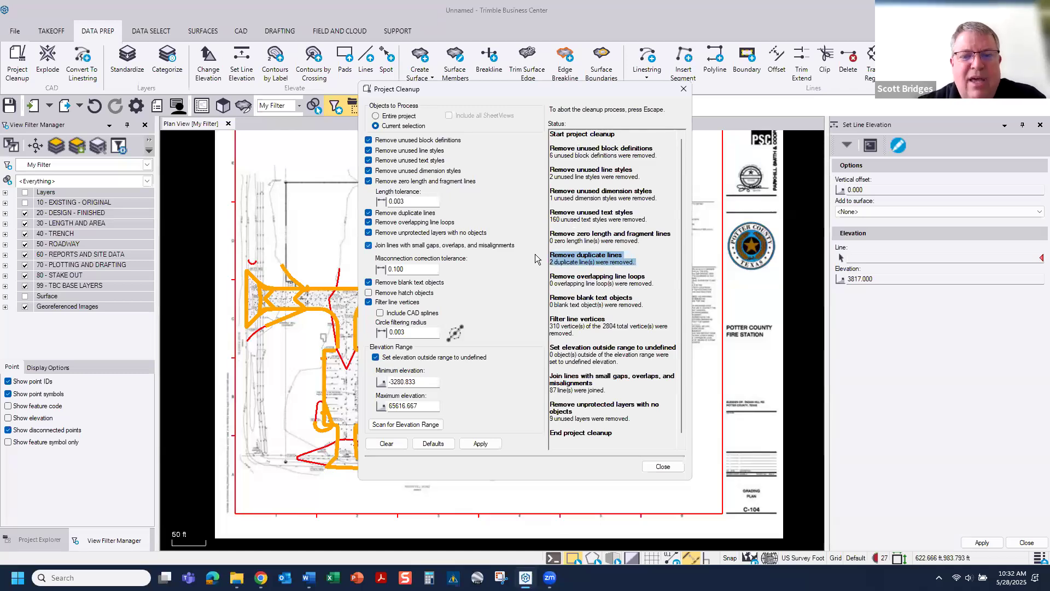
pyautogui.moveTo(574, 333); pyautogui.dragTo(545, 320)
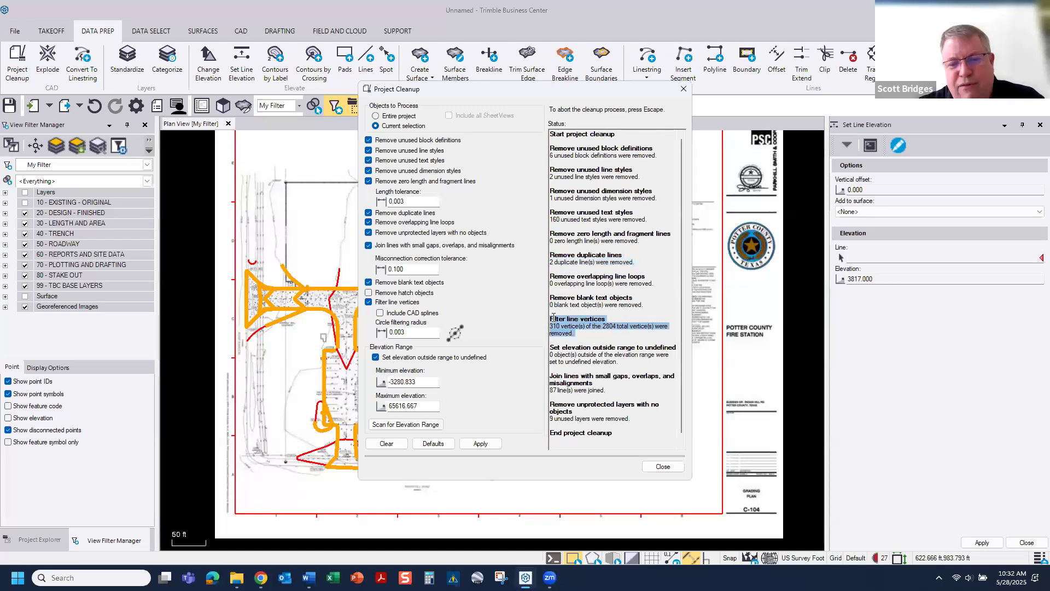
pyautogui.moveTo(615, 394); pyautogui.dragTo(545, 369)
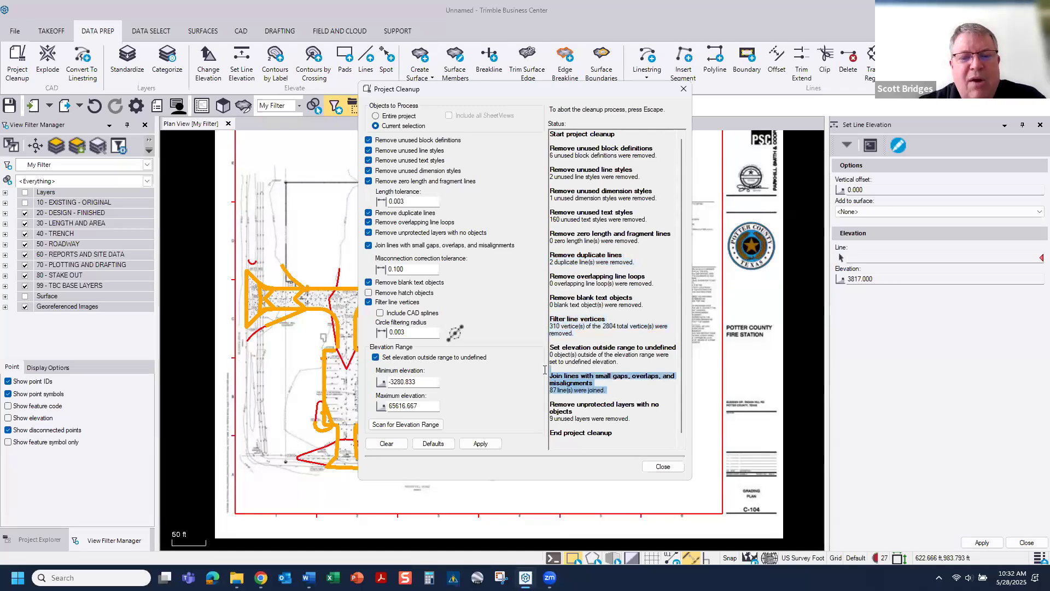
pyautogui.click(683, 89)
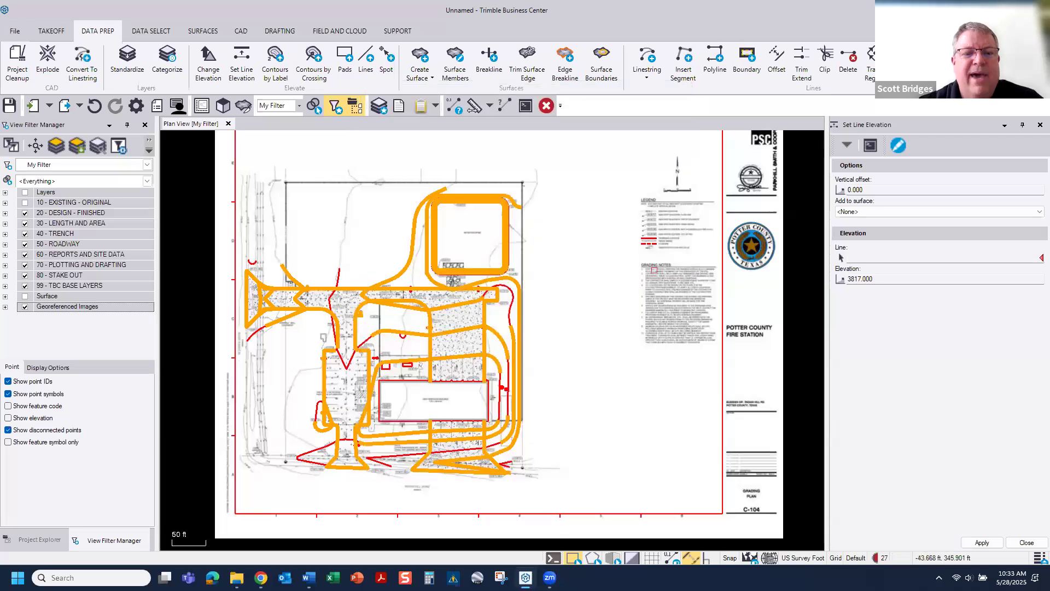
pyautogui.click(572, 300)
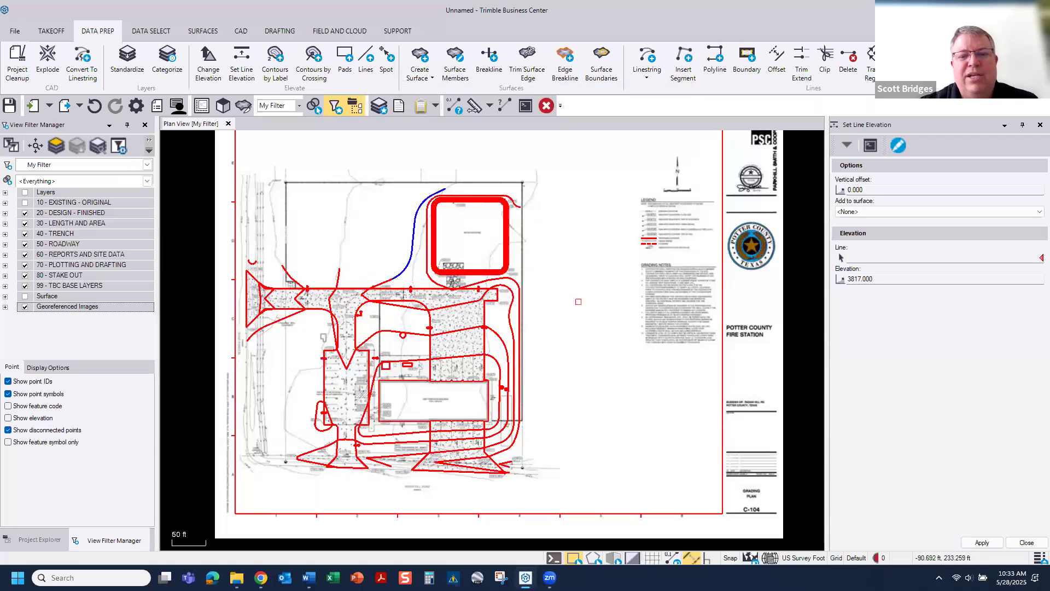
# - Select the 3817 contour crossing the driveway to check how far its segments are joined, then deselect it
pyautogui.click(378, 281)
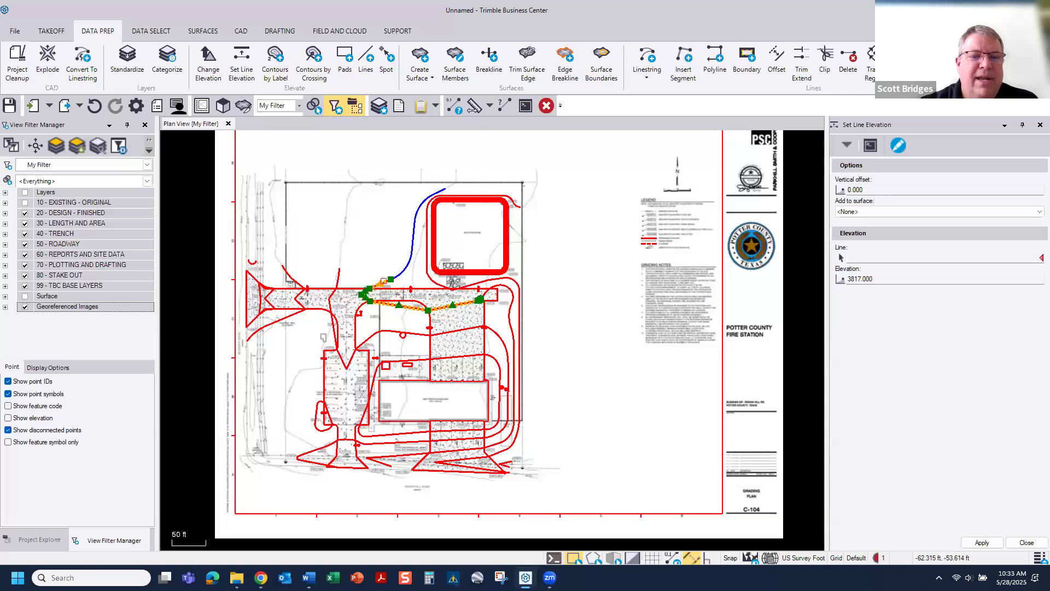
pyautogui.scroll(5, 387, 286)
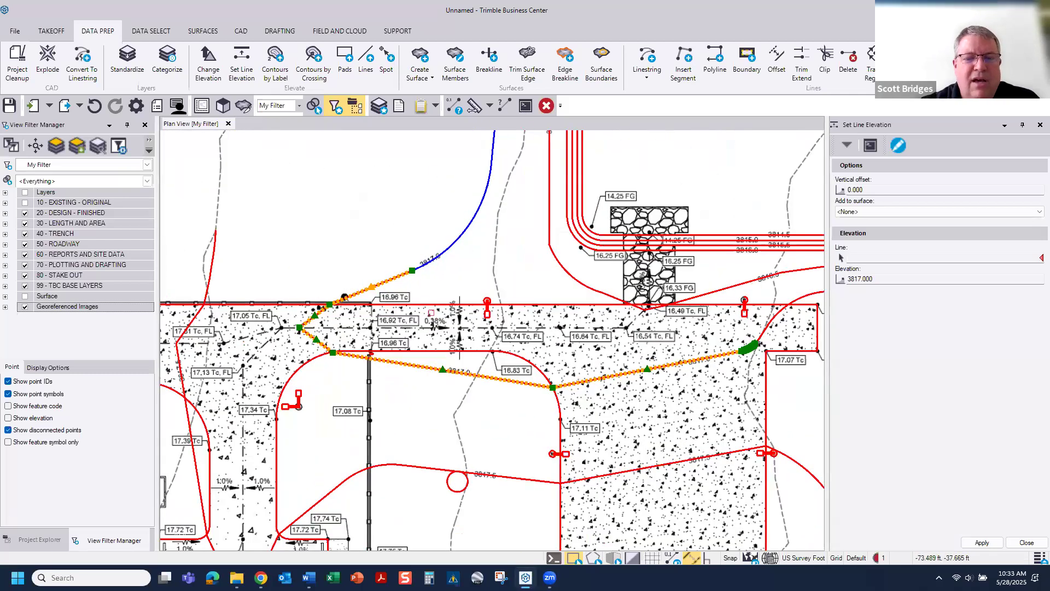
pyautogui.click(422, 231)
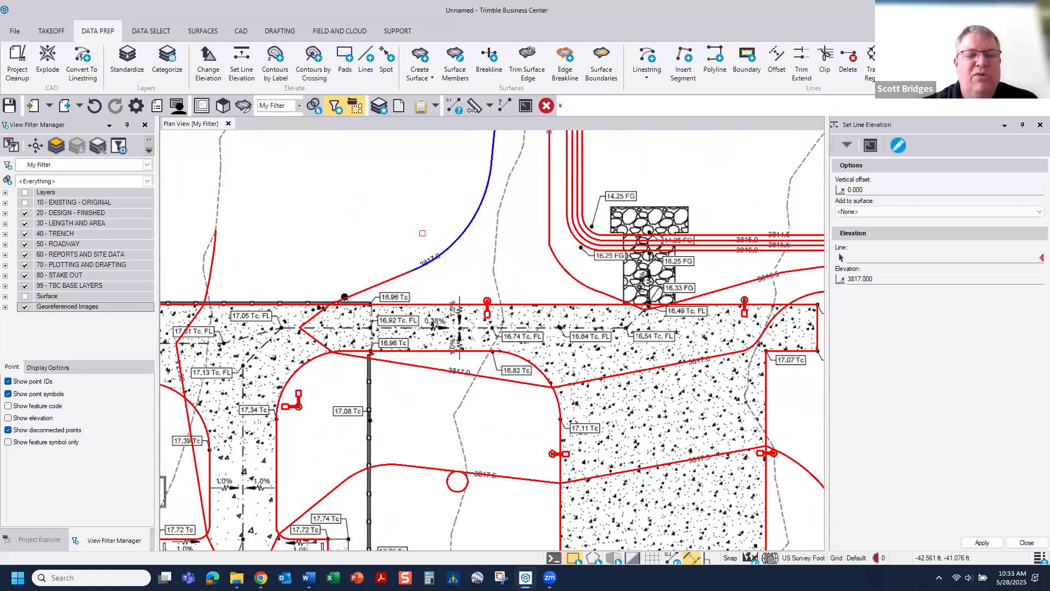
# - Use Join Lines to join the elevated contour west of the retention pond to its continuation across the driveway
pyautogui.moveTo(354, 201); pyautogui.dragTo(336, 345, button='middle')
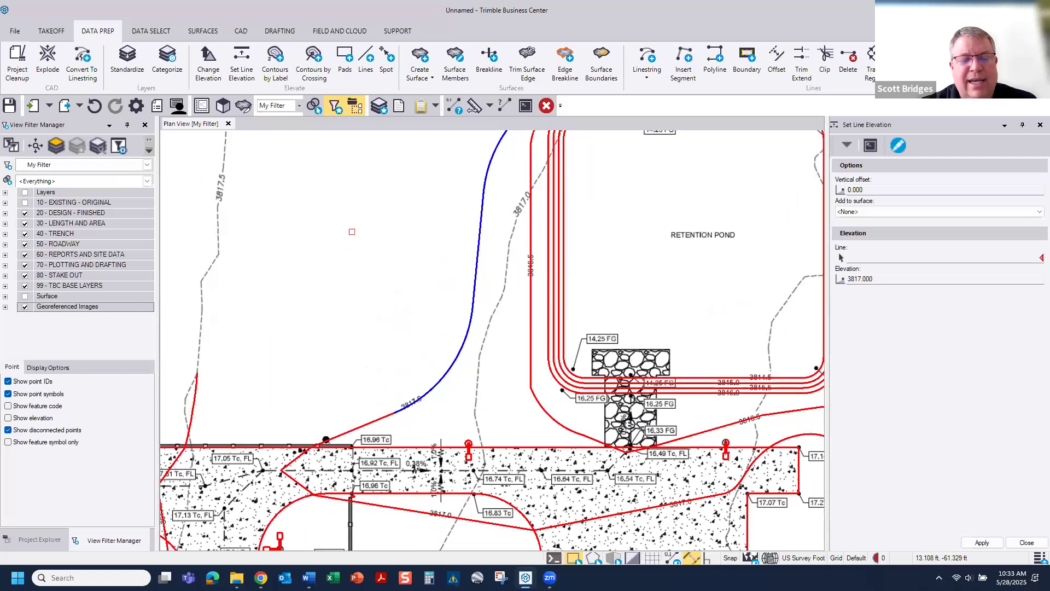
pyautogui.moveTo(324, 297); pyautogui.dragTo(243, 398, button='middle')
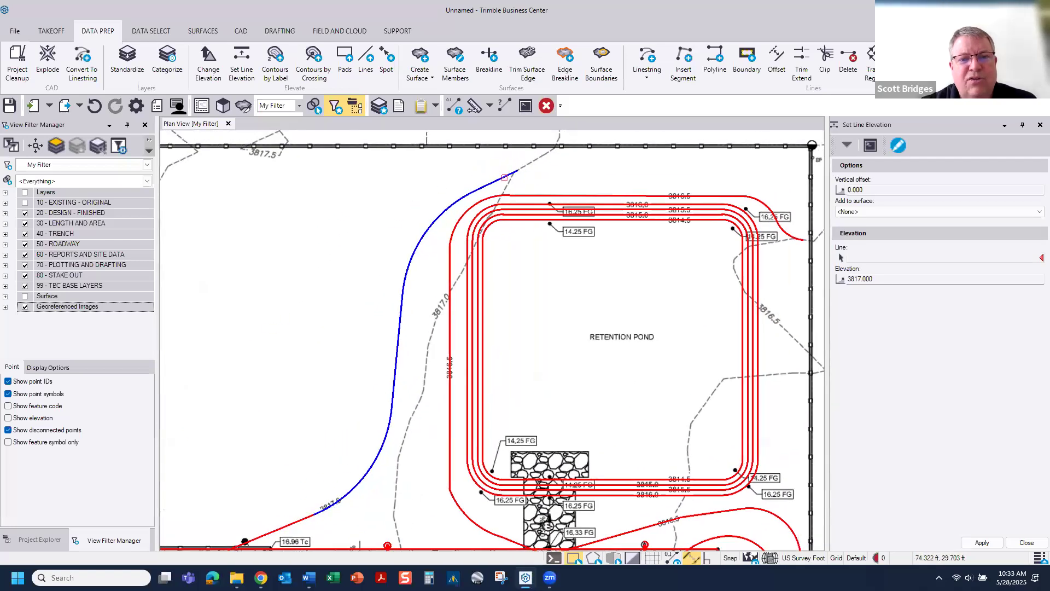
pyautogui.click(505, 176)
pyautogui.rightClick(507, 178)
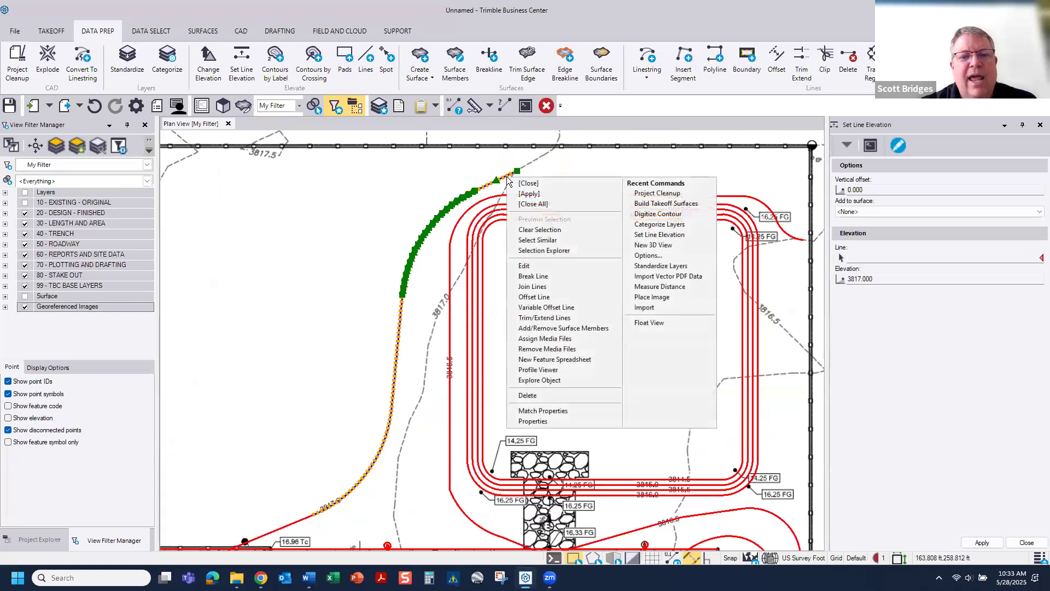
pyautogui.click(528, 289)
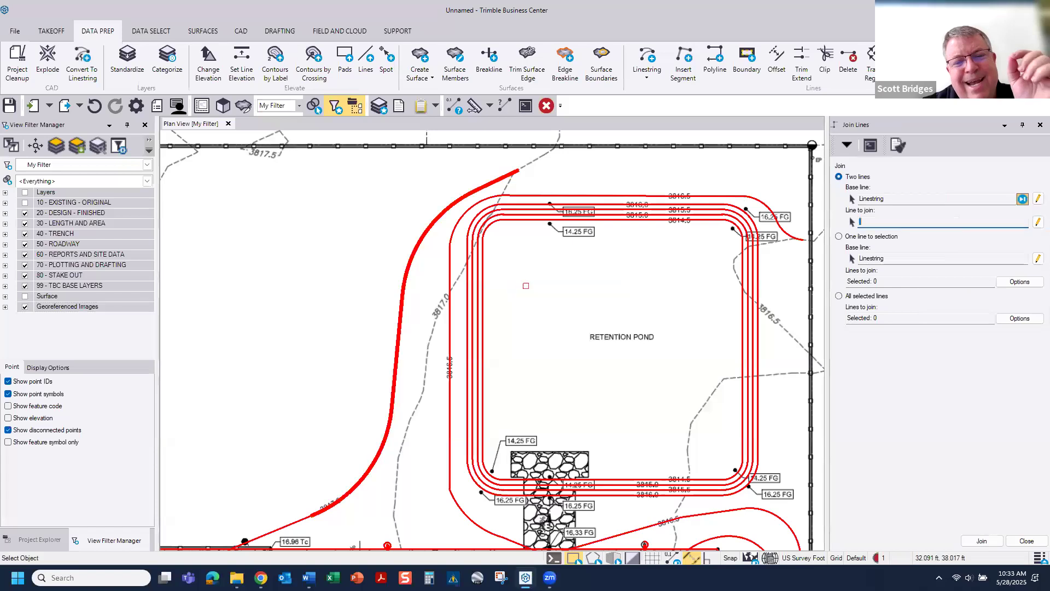
pyautogui.moveTo(338, 326); pyautogui.dragTo(403, 202, button='middle')
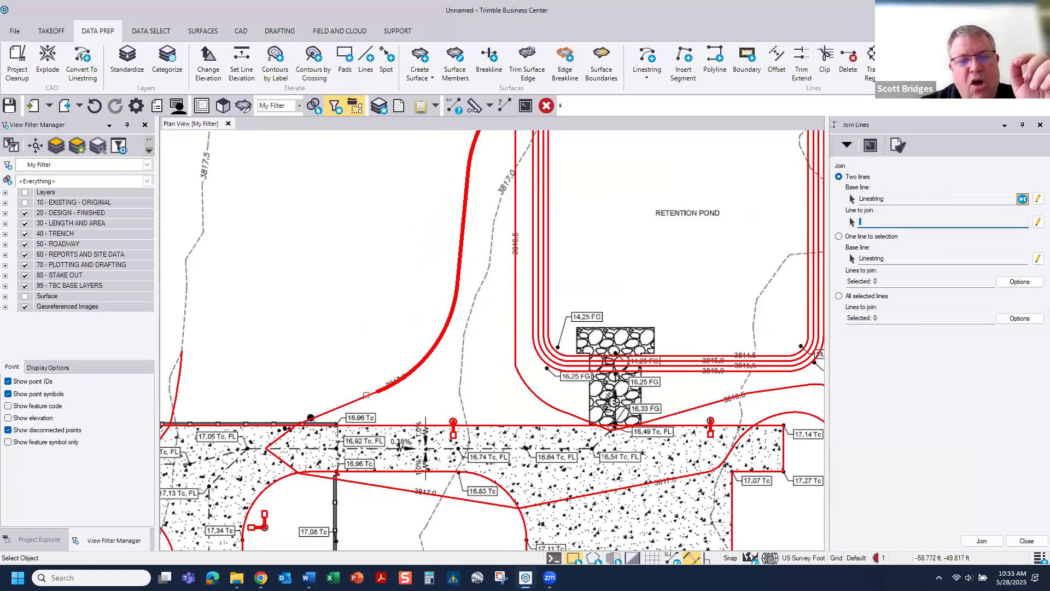
pyautogui.click(365, 394)
# - Join the next polyline of the 3817 contour near the driveway's east end, accepting the added connecting segment
pyautogui.moveTo(366, 395); pyautogui.dragTo(167, 336, button='middle')
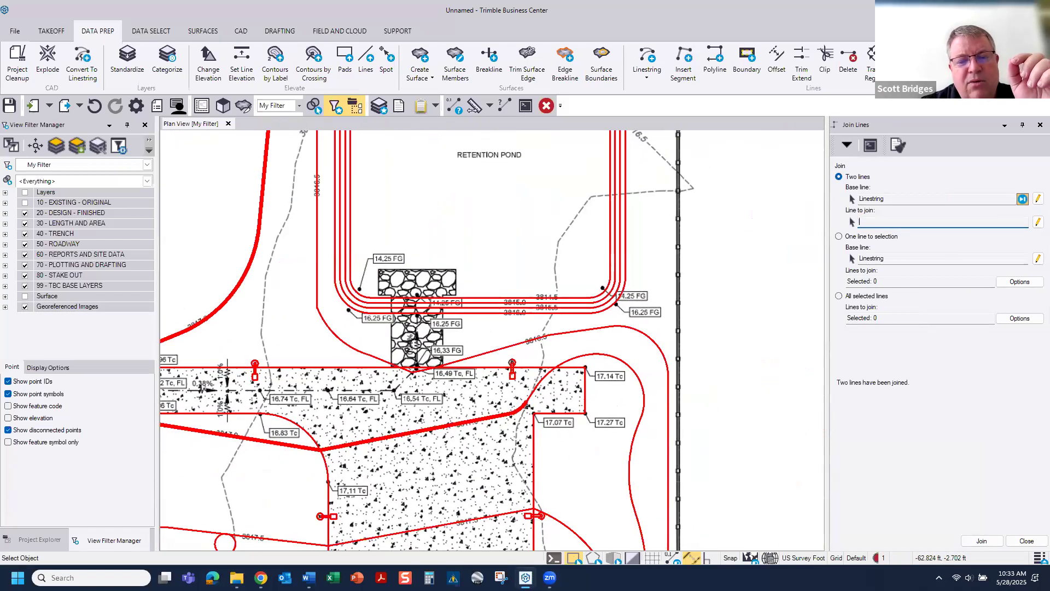
pyautogui.scroll(4, 515, 410)
pyautogui.click(565, 370)
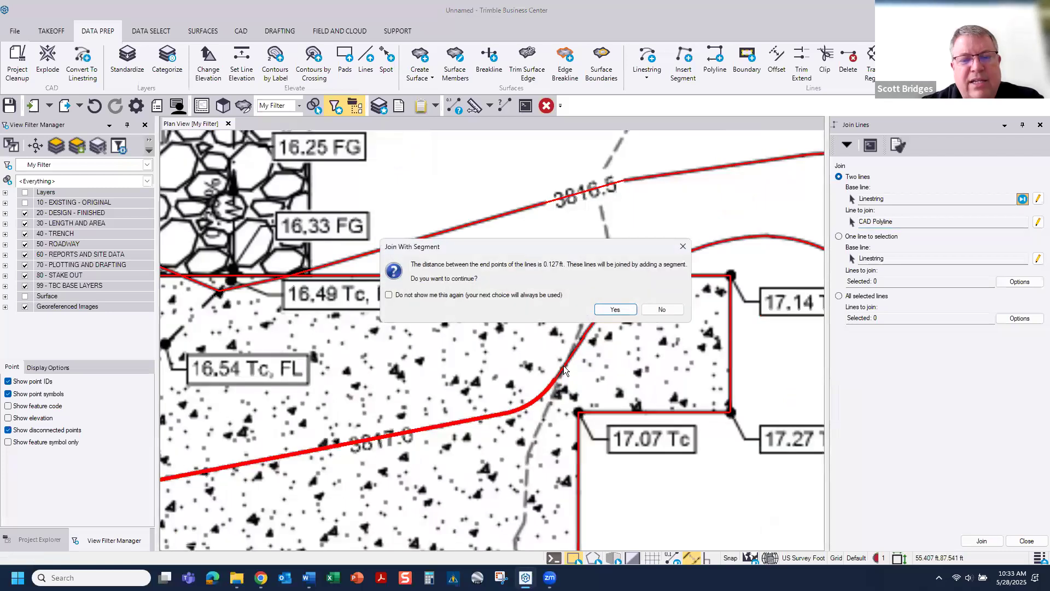
pyautogui.click(602, 311)
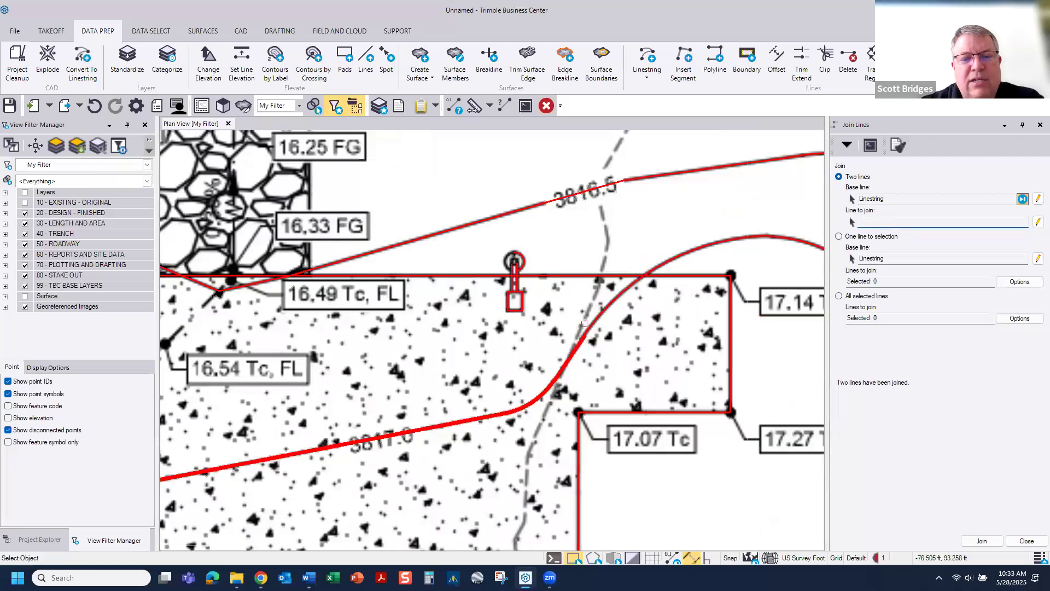
# - Join the curved segment near the 17.14 Tc corner to the 3817.0 contour, accepting an added segment to bridge the gap
pyautogui.click(586, 328)
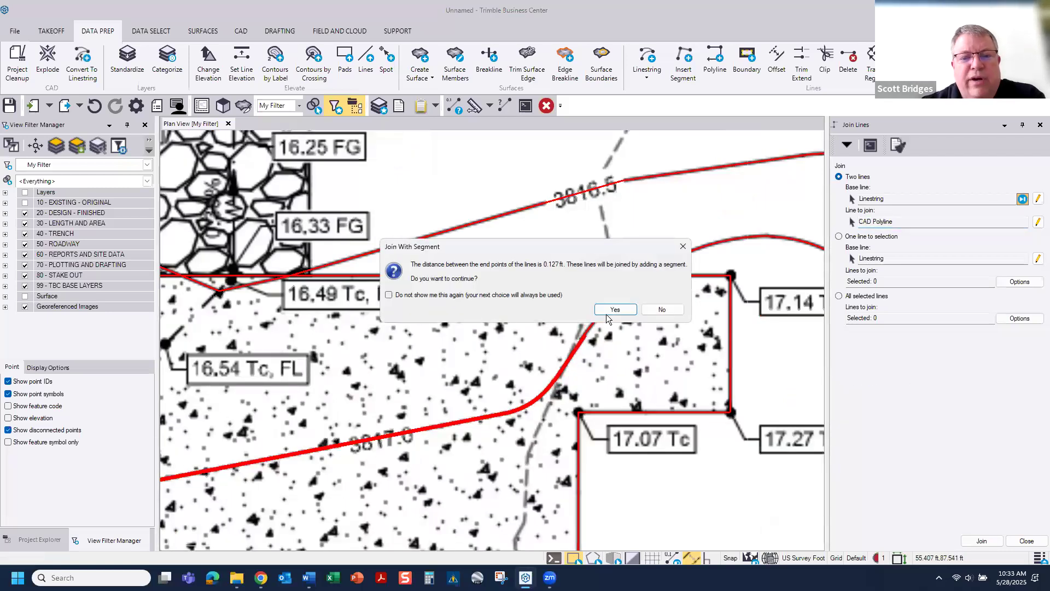
pyautogui.click(609, 310)
pyautogui.moveTo(741, 363); pyautogui.dragTo(626, 341, button='middle')
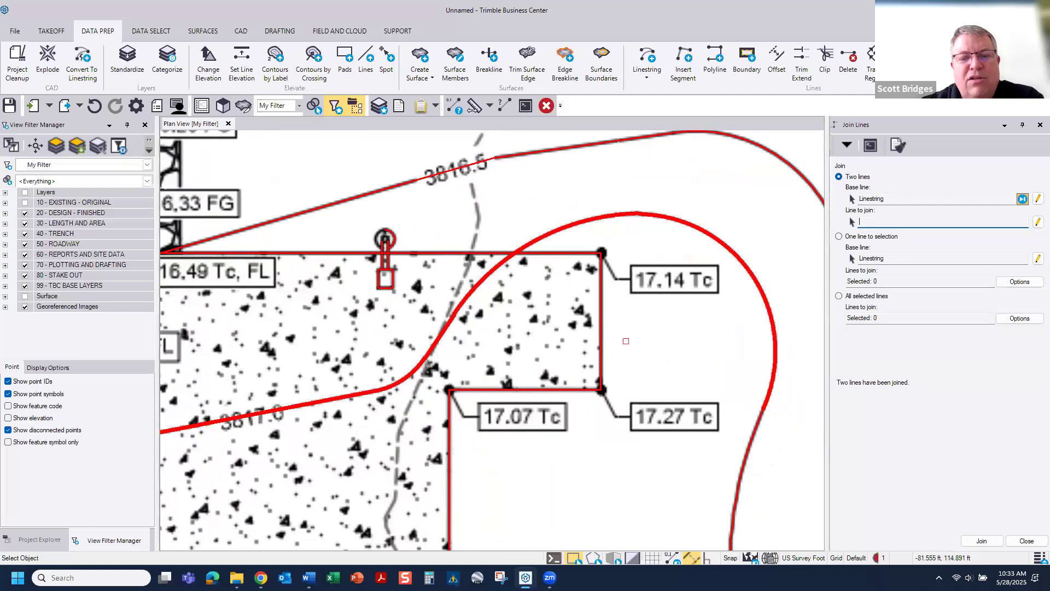
# - Set the alternate color for zero-elevation lines to Cyan in the view filter's display options
pyautogui.click(67, 366)
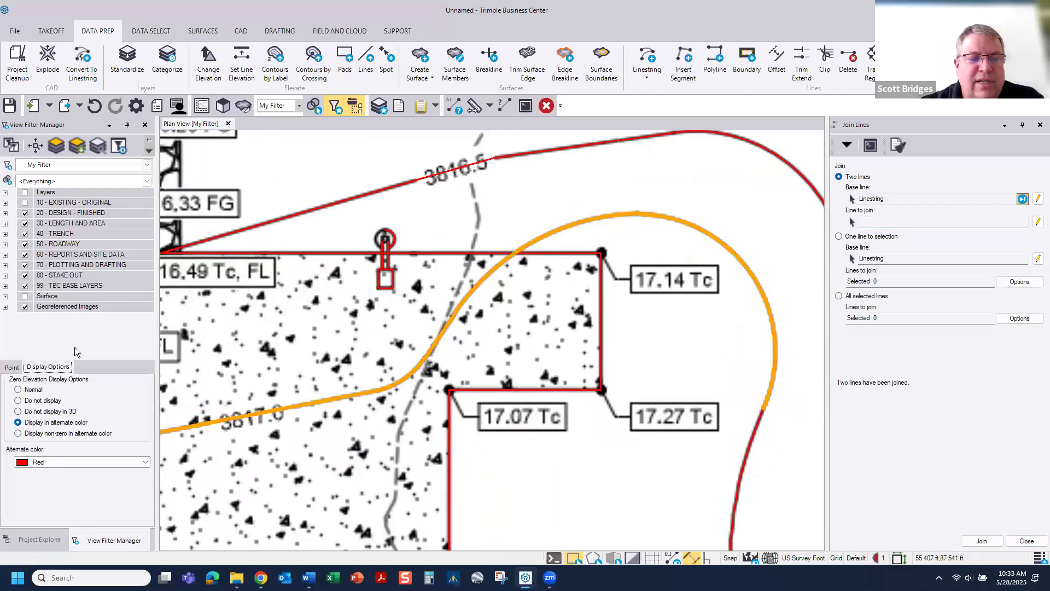
pyautogui.click(79, 461)
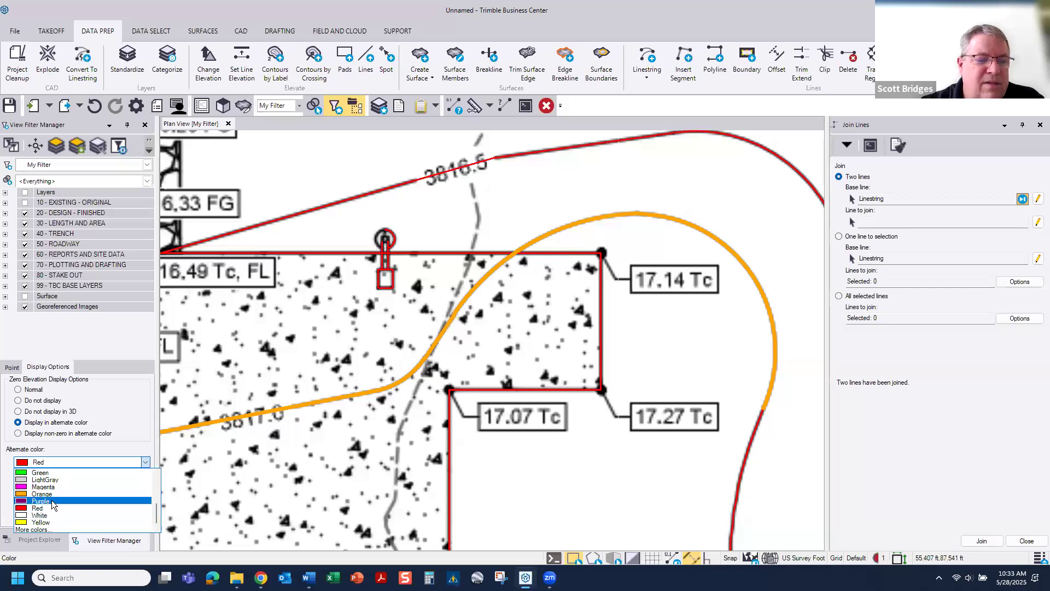
pyautogui.scroll(2, 52, 501)
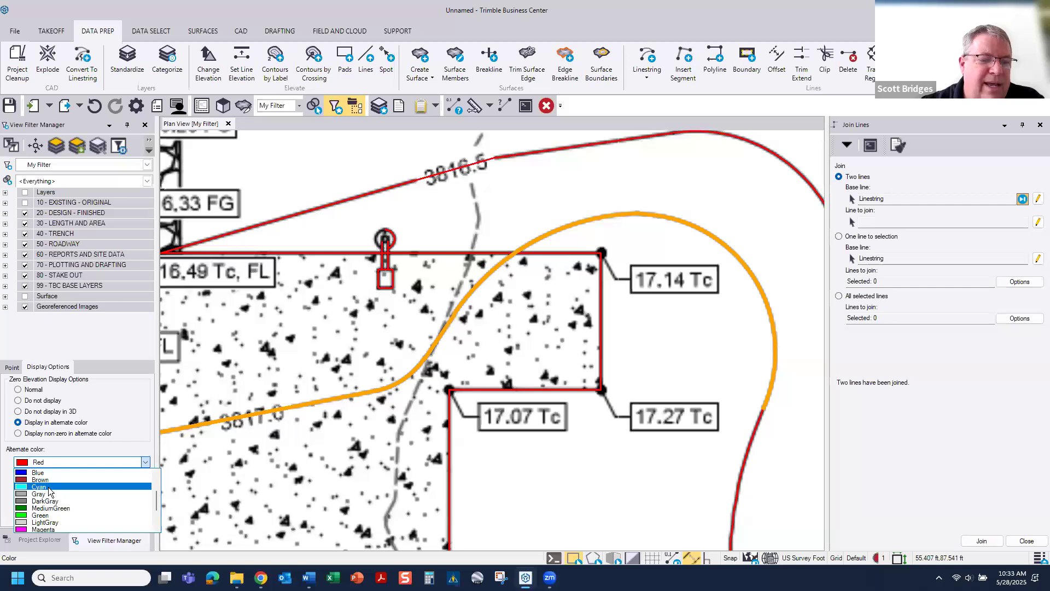
pyautogui.click(41, 486)
pyautogui.scroll(-2, 632, 402)
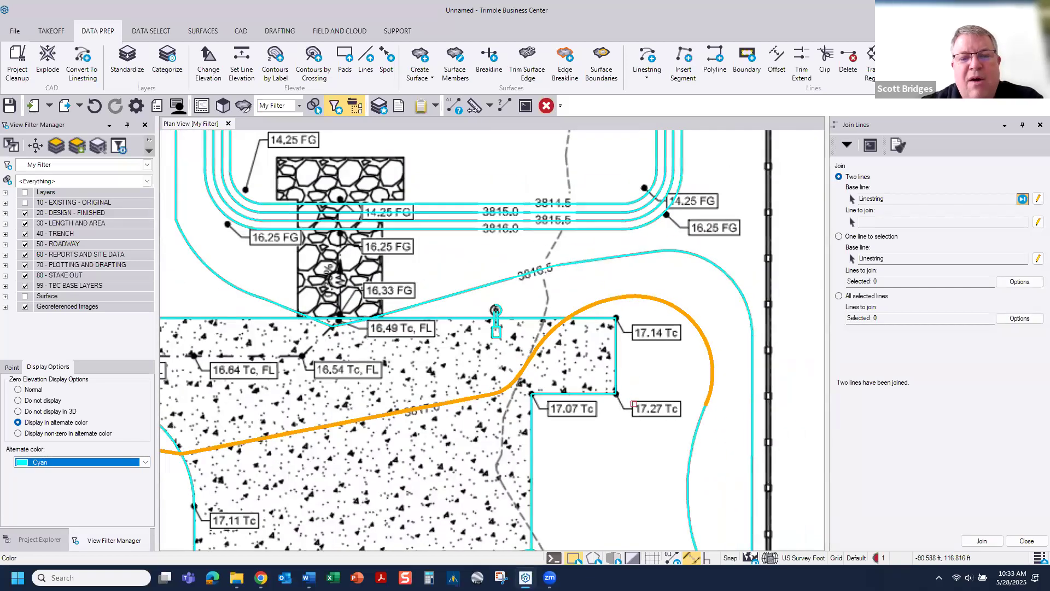
pyautogui.moveTo(669, 405); pyautogui.dragTo(603, 339, button='middle')
pyautogui.scroll(2, 662, 356)
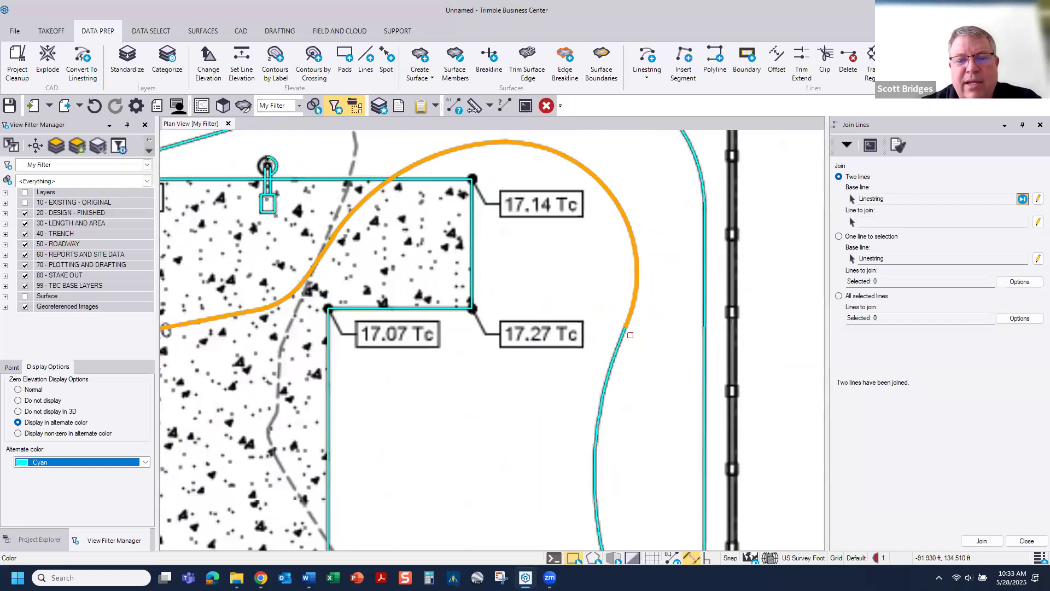
pyautogui.press('b')
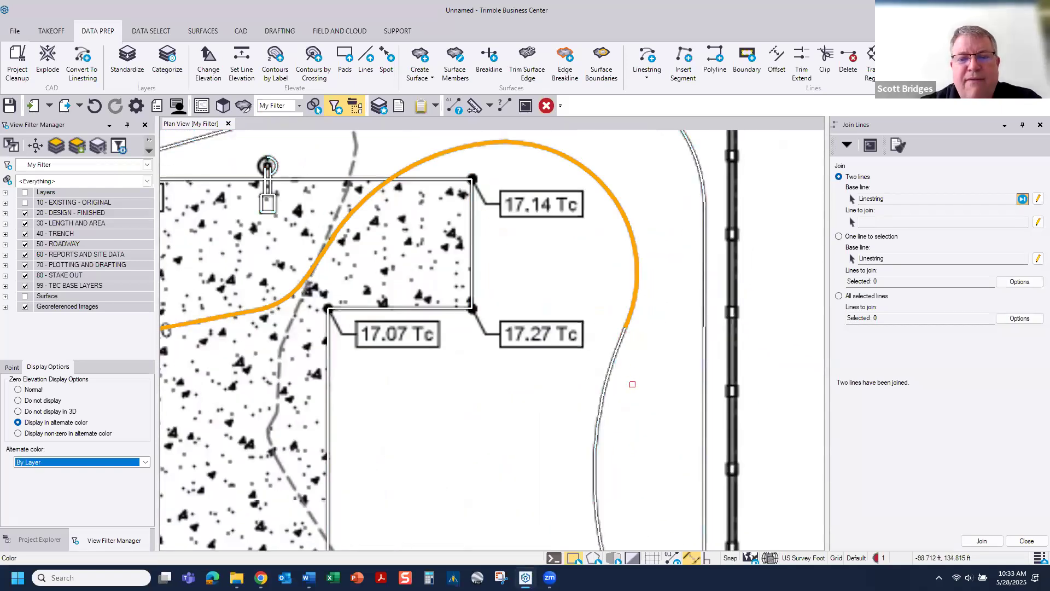
# - Join the remaining 3817.0 contour segments from the 17.27 Tc corner along the east side to the ditch by Indian Hill Road
pyautogui.click(902, 202)
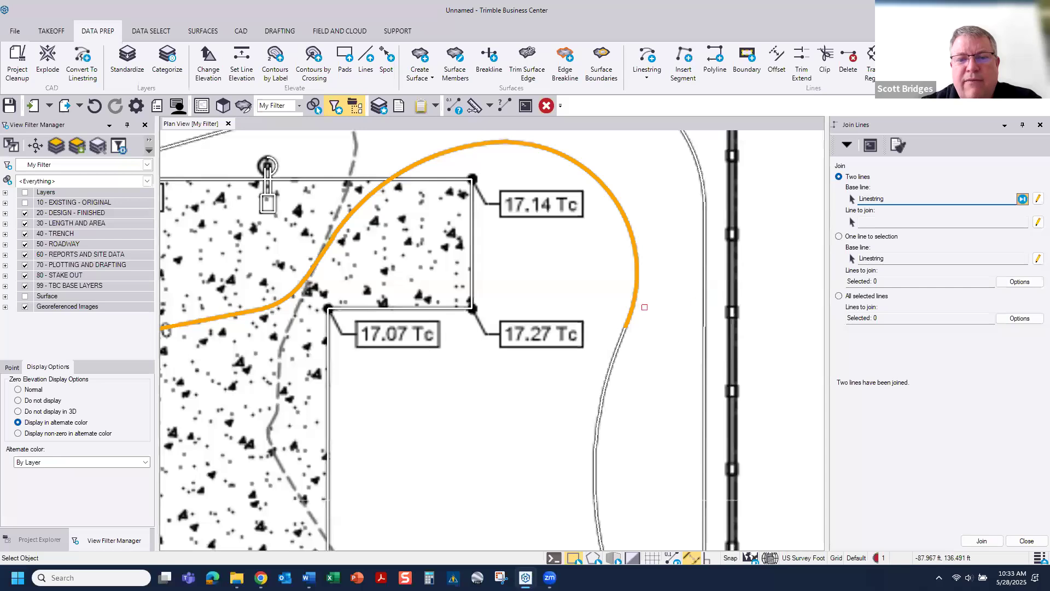
pyautogui.click(645, 307)
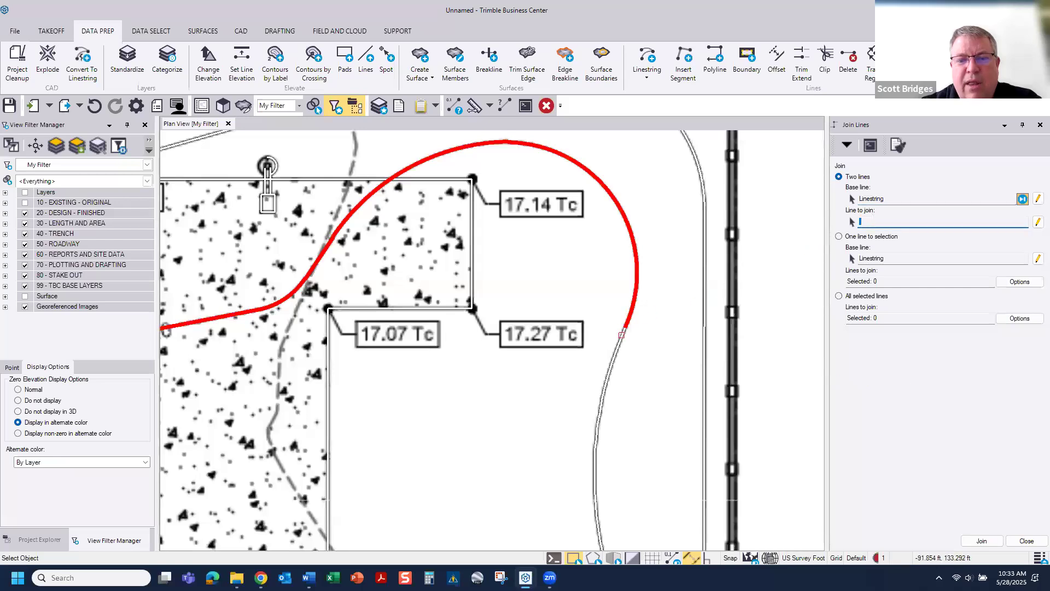
pyautogui.click(622, 335)
pyautogui.scroll(-5, 613, 334)
pyautogui.scroll(3, 587, 319)
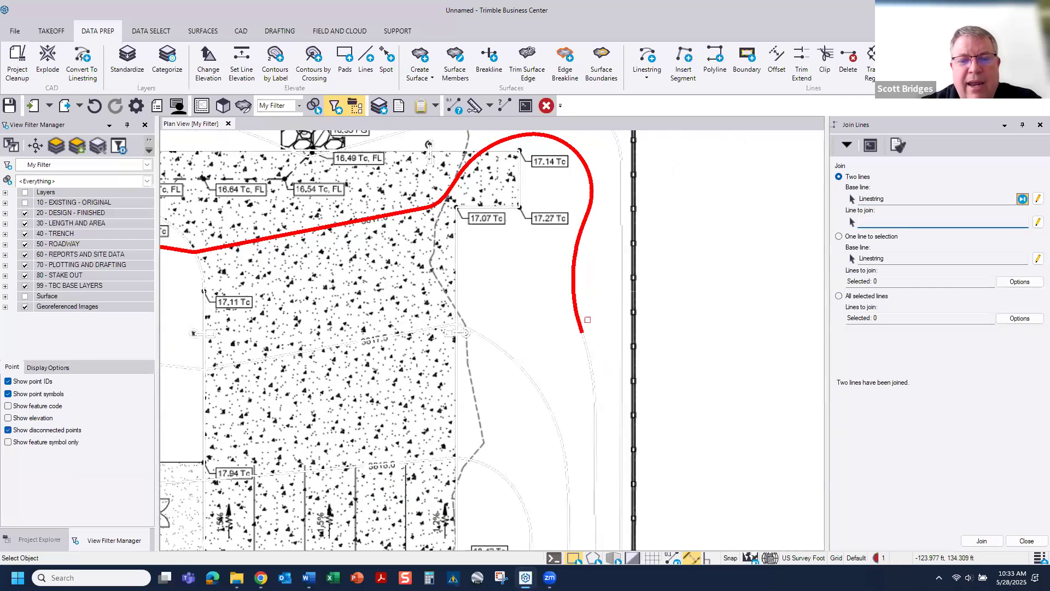
pyautogui.moveTo(563, 182); pyautogui.dragTo(564, 148, button='middle')
pyautogui.moveTo(551, 471); pyautogui.dragTo(583, 168, button='middle')
pyautogui.click(567, 311)
pyautogui.moveTo(497, 325); pyautogui.dragTo(757, 278, button='middle')
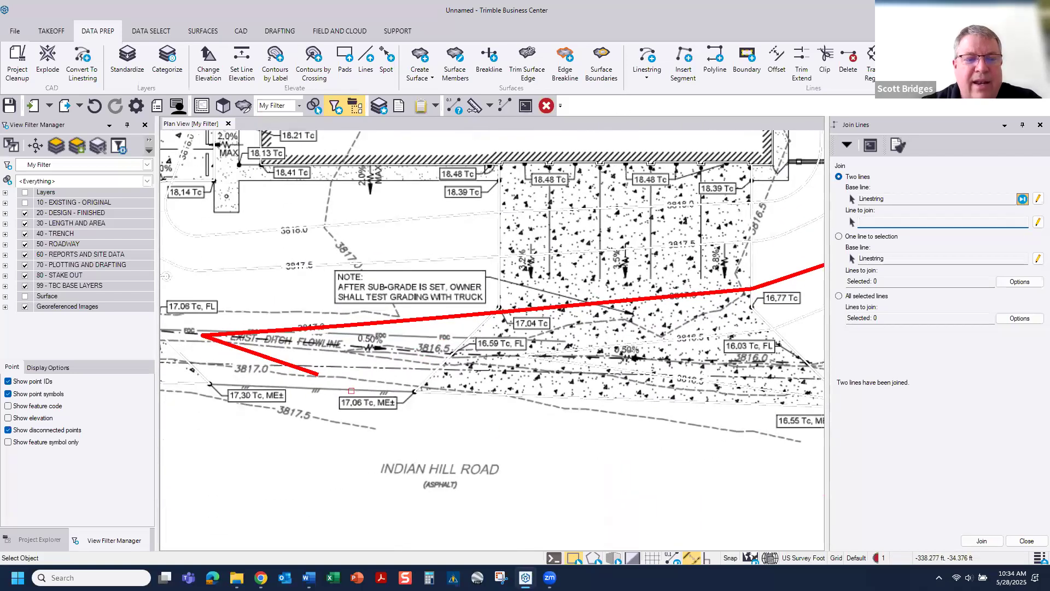
pyautogui.click(1027, 541)
# - Set the zero-elevation alternate color to Cyan and clear the contour selection
pyautogui.click(60, 367)
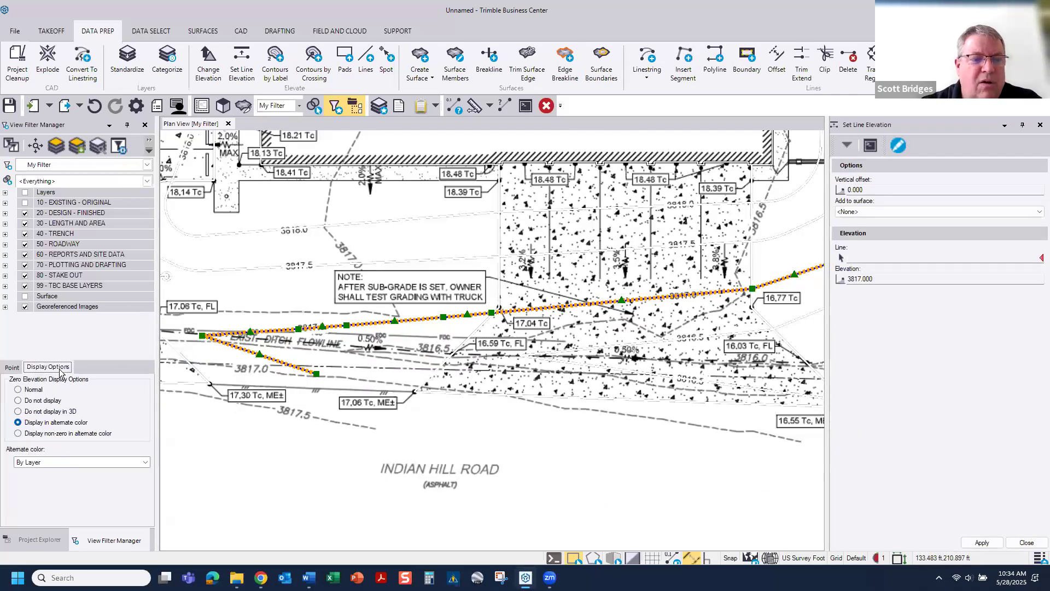
pyautogui.click(54, 465)
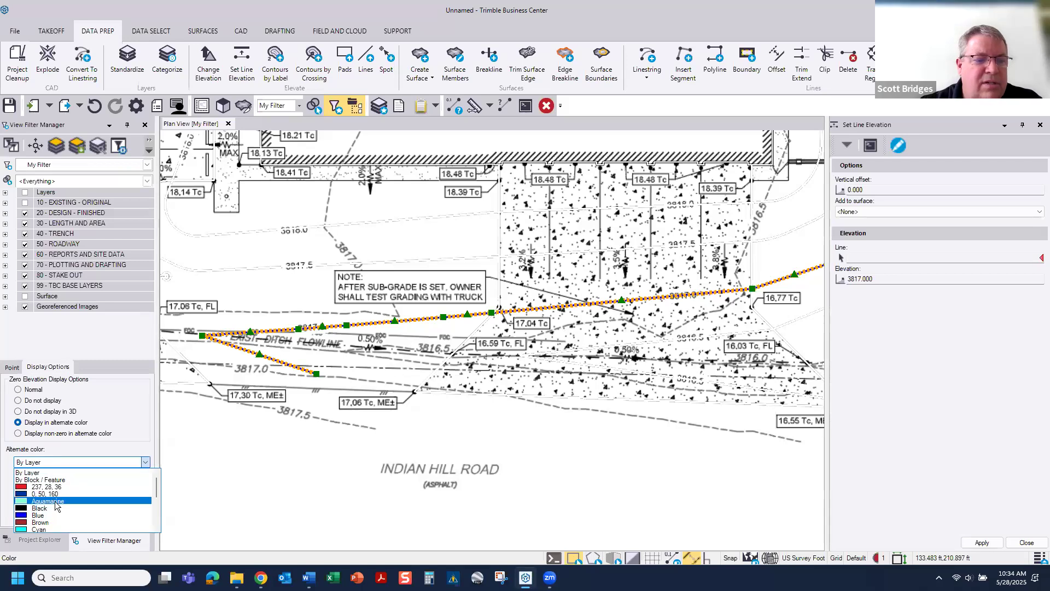
pyautogui.click(53, 530)
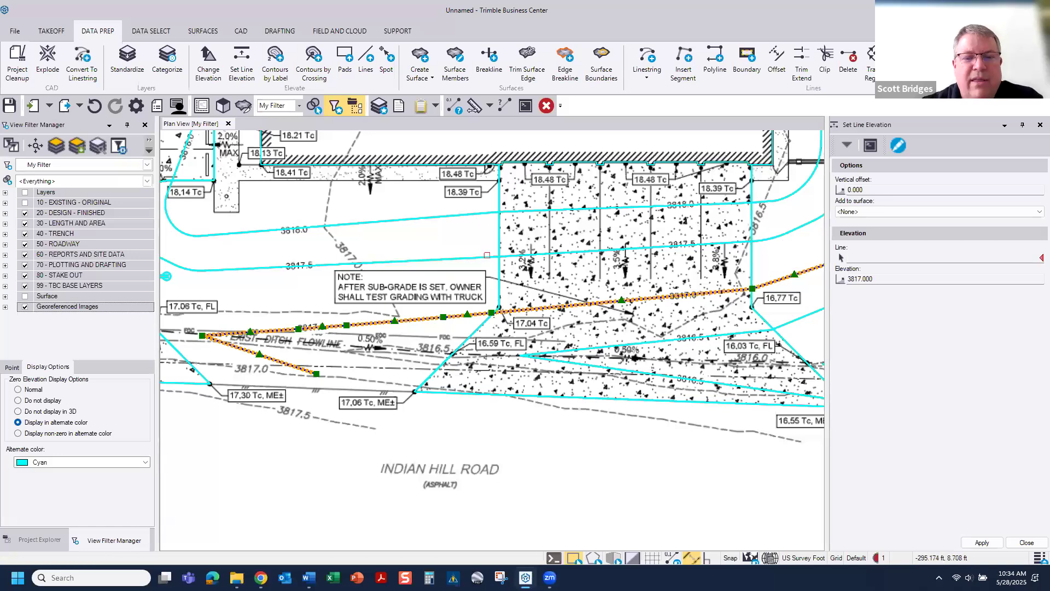
pyautogui.scroll(-2, 486, 255)
pyautogui.moveTo(487, 255); pyautogui.dragTo(386, 434, button='middle')
pyautogui.click(725, 243)
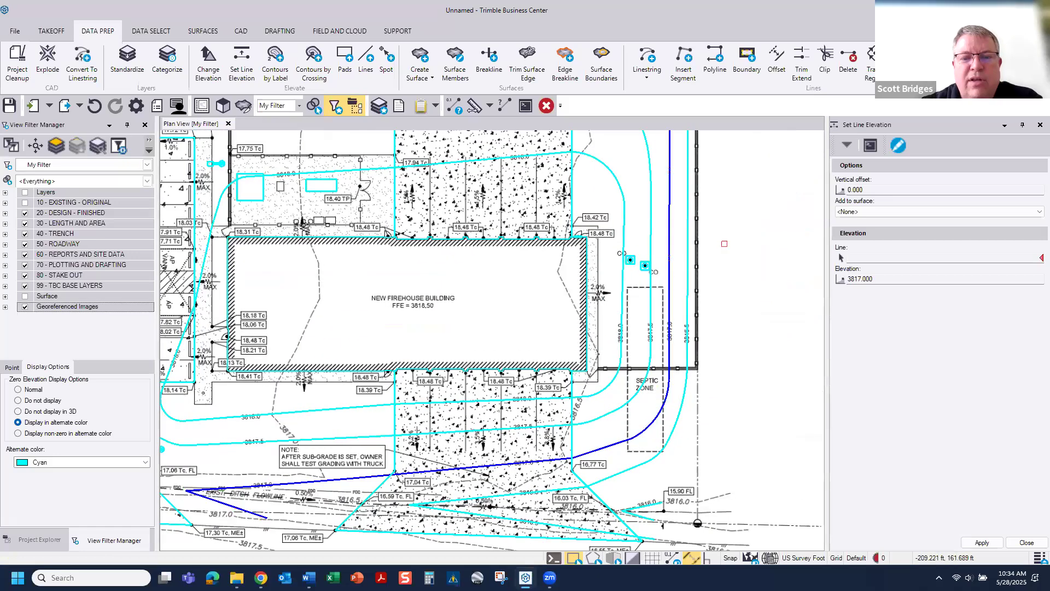
# - Examine the contour labels around the parking lot and the driveway junction northwest of the firehouse building
pyautogui.moveTo(512, 205); pyautogui.dragTo(578, 392, button='middle')
pyautogui.moveTo(489, 201); pyautogui.dragTo(667, 141, button='middle')
pyautogui.scroll(3, 446, 408)
pyautogui.moveTo(546, 399); pyautogui.dragTo(521, 213, button='middle')
pyautogui.scroll(7, 439, 344)
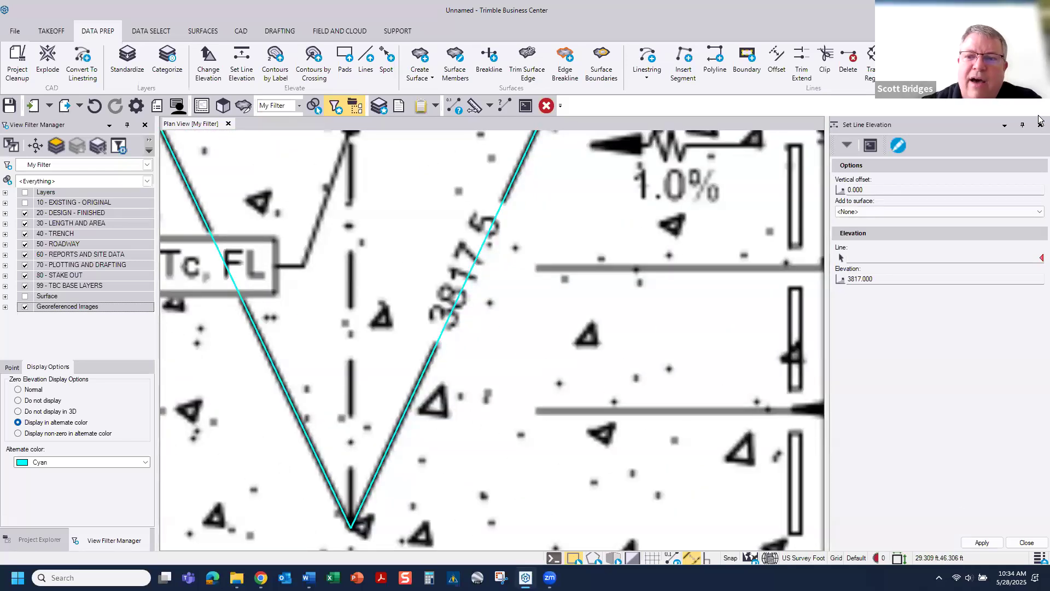
pyautogui.scroll(-8, 321, 223)
pyautogui.moveTo(325, 226); pyautogui.dragTo(378, 410, button='middle')
pyautogui.moveTo(369, 160); pyautogui.dragTo(381, 446, button='middle')
pyautogui.click(362, 359)
pyautogui.moveTo(396, 282); pyautogui.dragTo(421, 145, button='middle')
pyautogui.click(859, 258)
pyautogui.moveTo(889, 278); pyautogui.dragTo(855, 279)
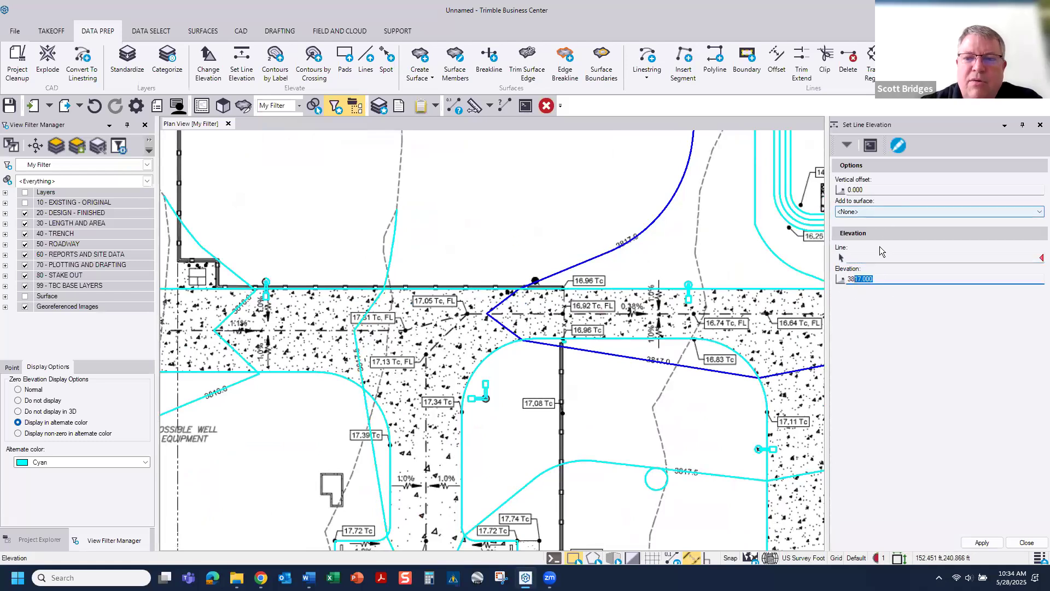
pyautogui.click(1039, 126)
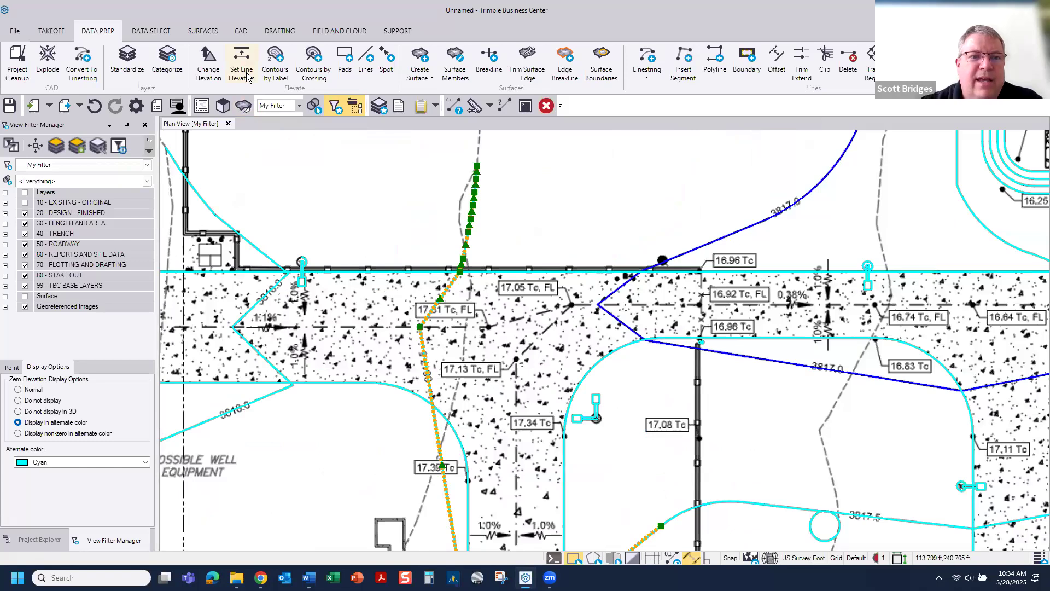
# - Set the elevation of the V-shaped contour line running through the parking lot entrance to 3817.5
pyautogui.click(242, 57)
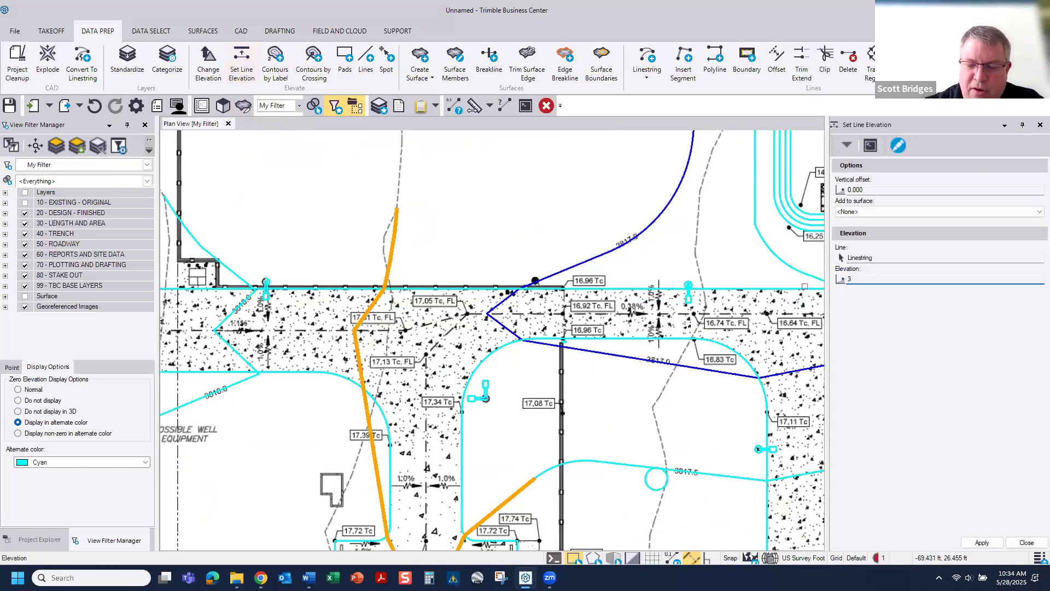
pyautogui.write('3817.5')
pyautogui.press('Return')
pyautogui.click(668, 263)
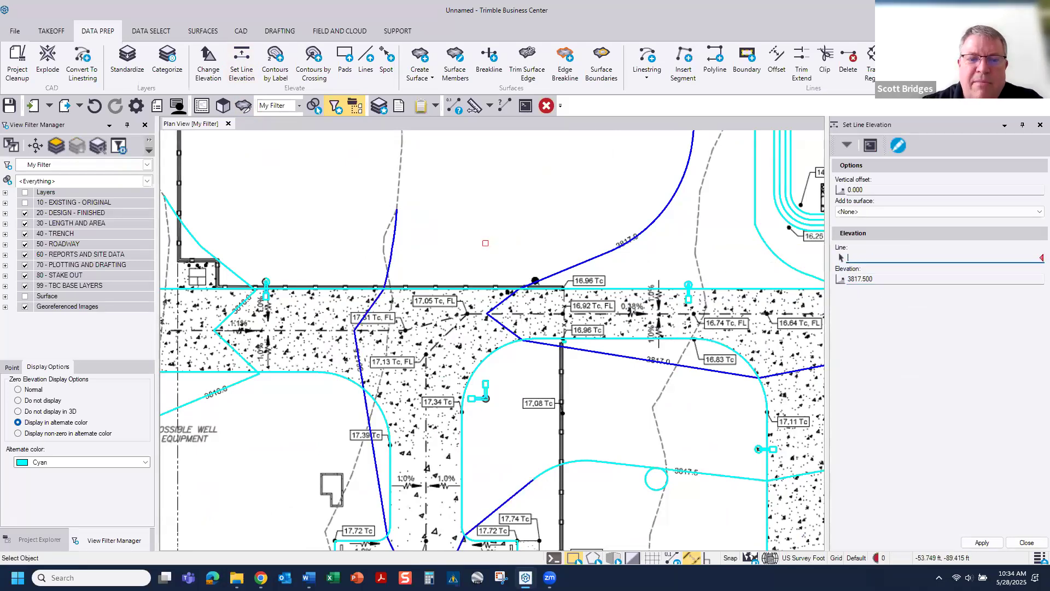
# - Join the elevated 3817.5 contour to its adjoining segment at the open end east of the parking lot entrance
pyautogui.scroll(5, 446, 351)
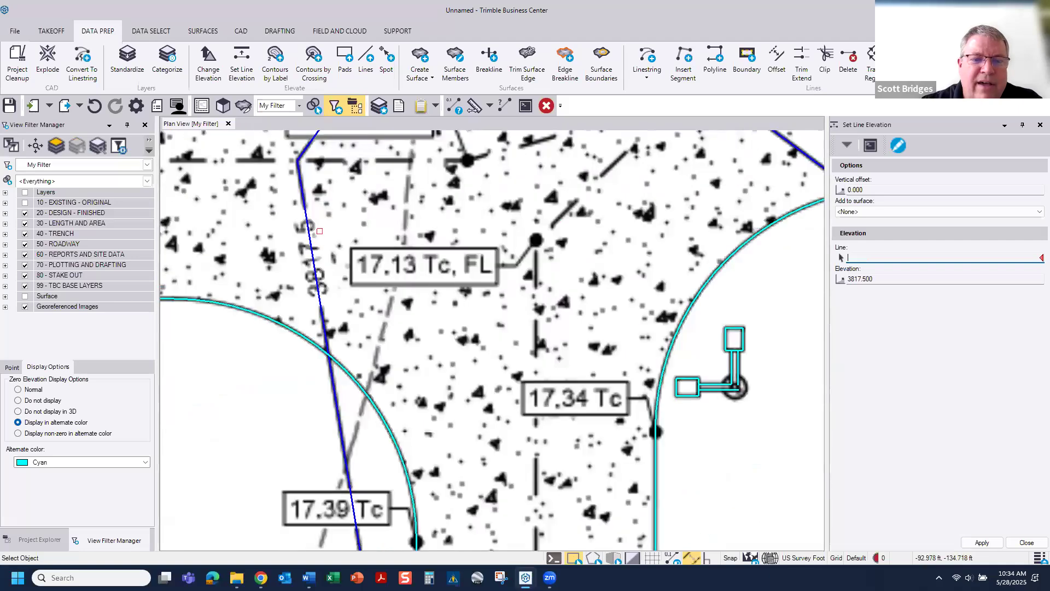
pyautogui.scroll(-5, 351, 268)
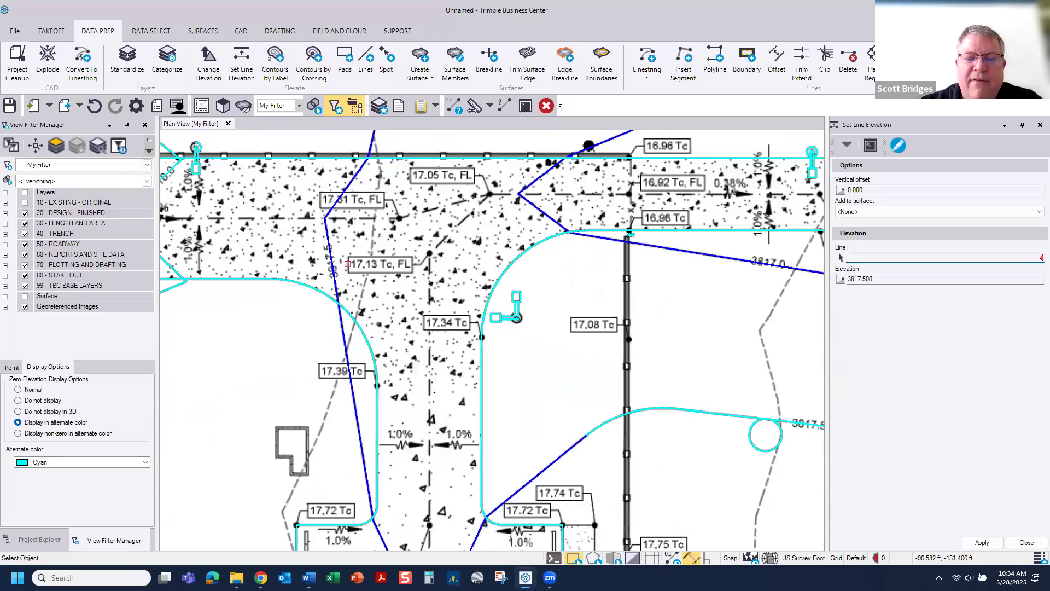
pyautogui.click(496, 379)
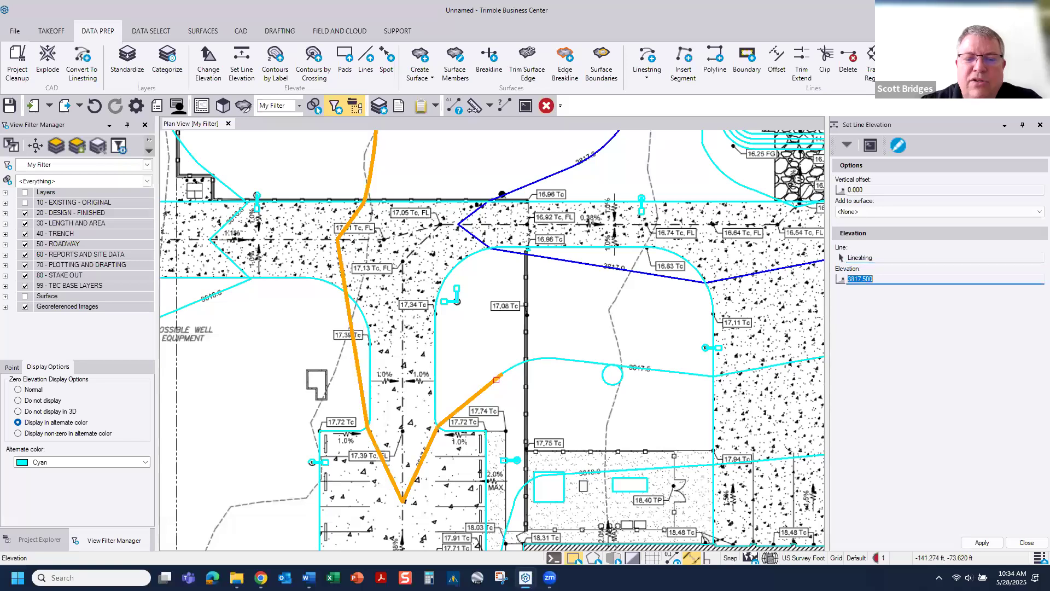
pyautogui.rightClick(498, 383)
pyautogui.click(1030, 540)
pyautogui.rightClick(587, 366)
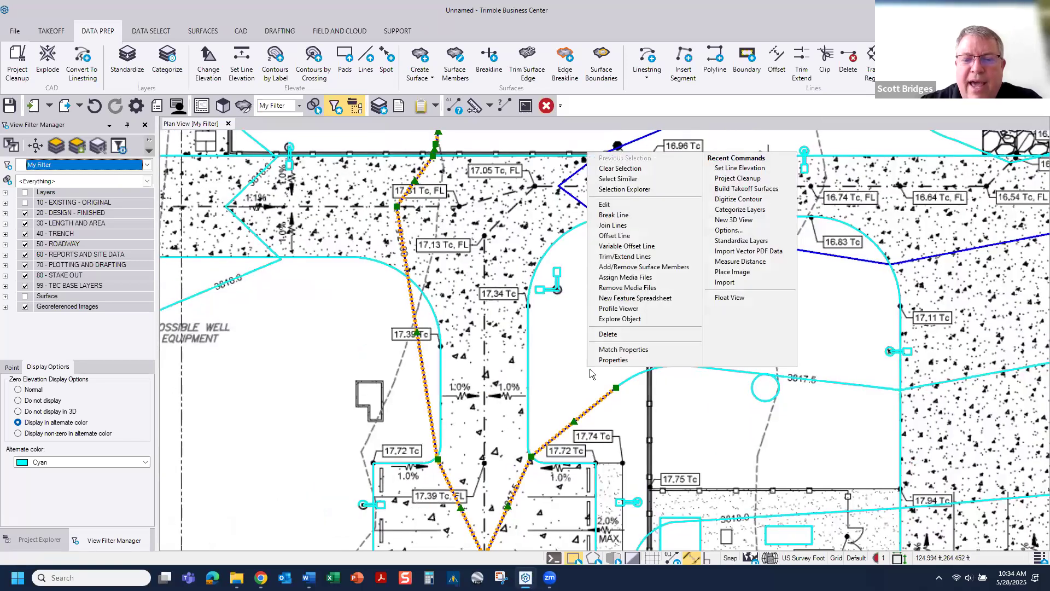
pyautogui.click(613, 224)
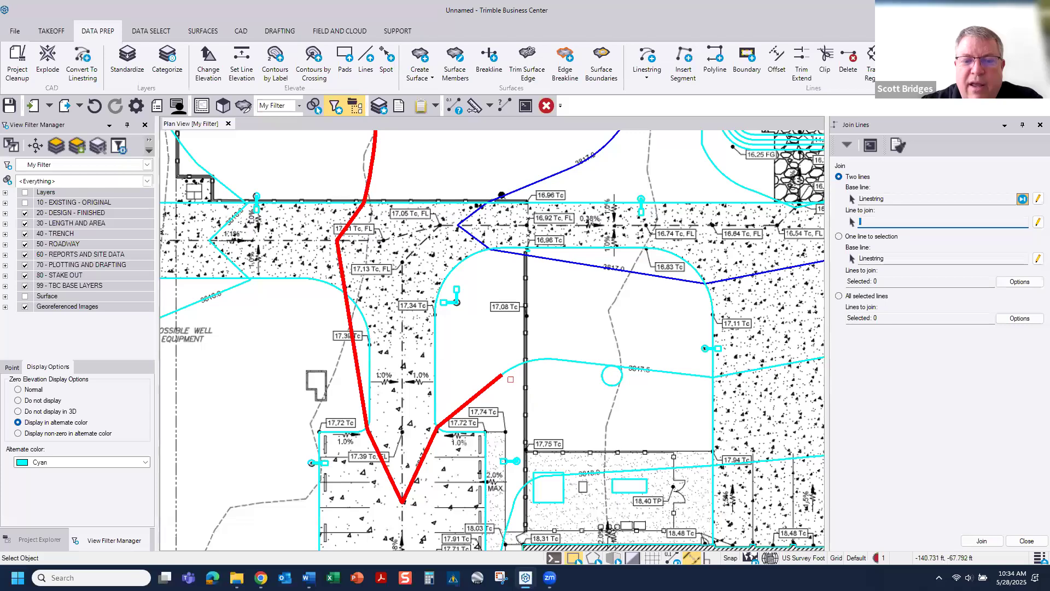
pyautogui.scroll(2, 510, 379)
pyautogui.click(499, 367)
# - Join the 3817.5 contour segments down the east side of the firehouse and around the septic zone curve
pyautogui.scroll(-6, 683, 389)
pyautogui.moveTo(685, 396); pyautogui.dragTo(315, 379, button='middle')
pyautogui.scroll(2, 597, 457)
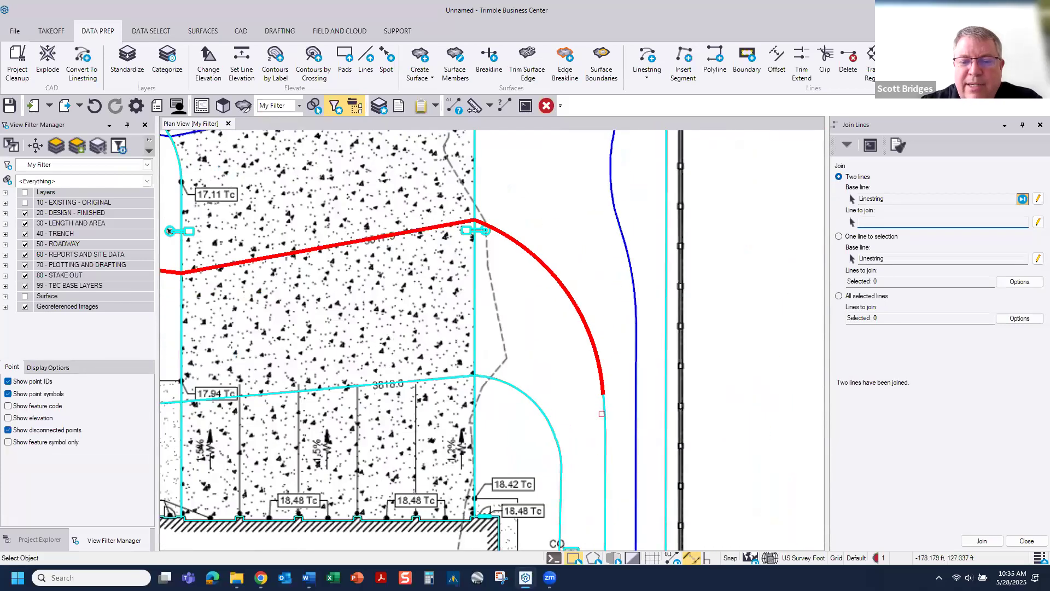
pyautogui.moveTo(585, 451); pyautogui.dragTo(537, 277, button='middle')
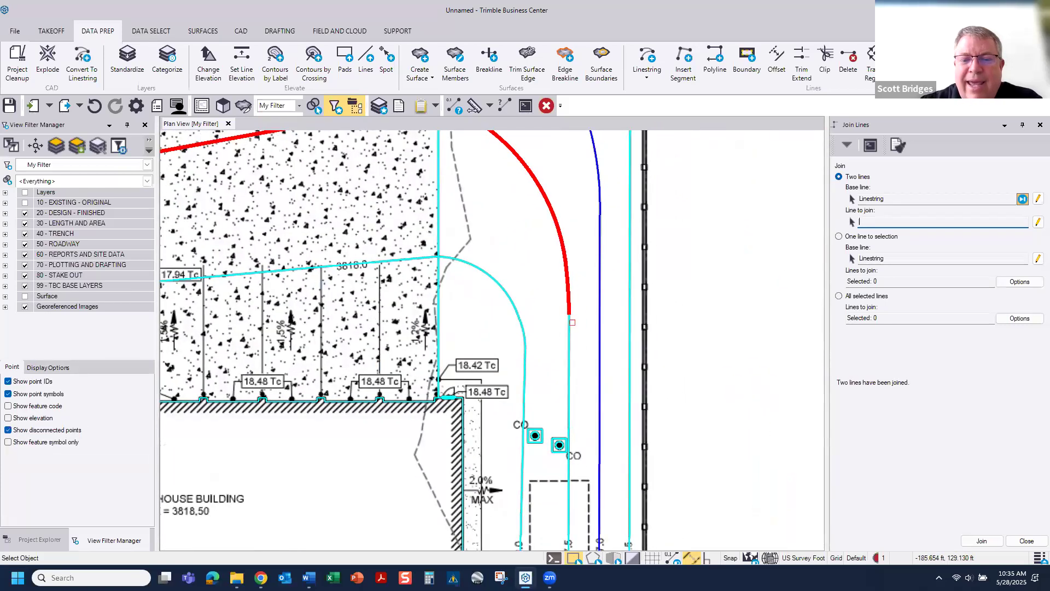
pyautogui.moveTo(560, 515); pyautogui.dragTo(560, 312, button='middle')
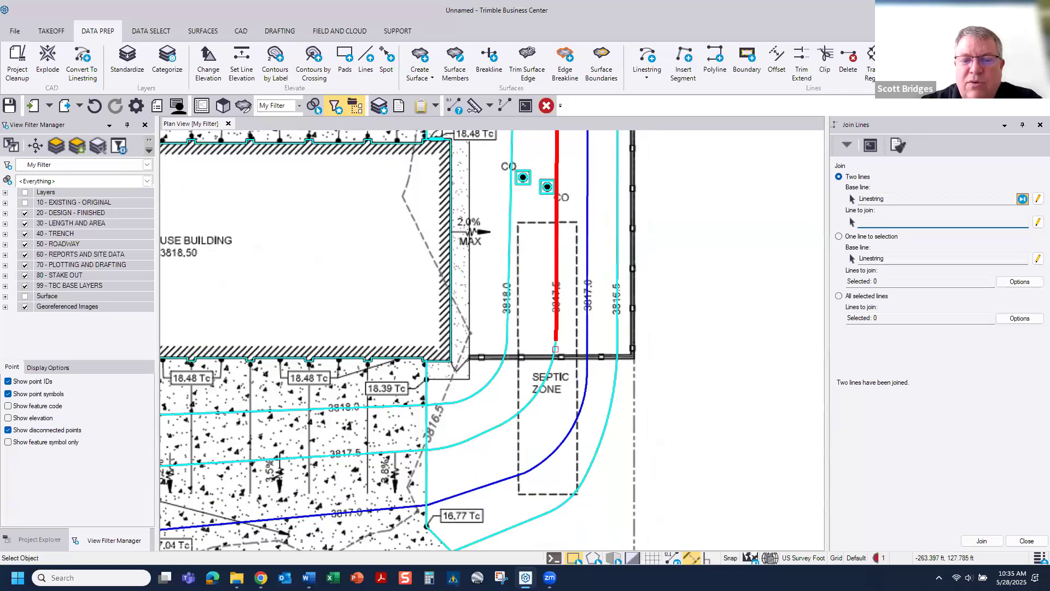
pyautogui.click(554, 358)
pyautogui.click(614, 309)
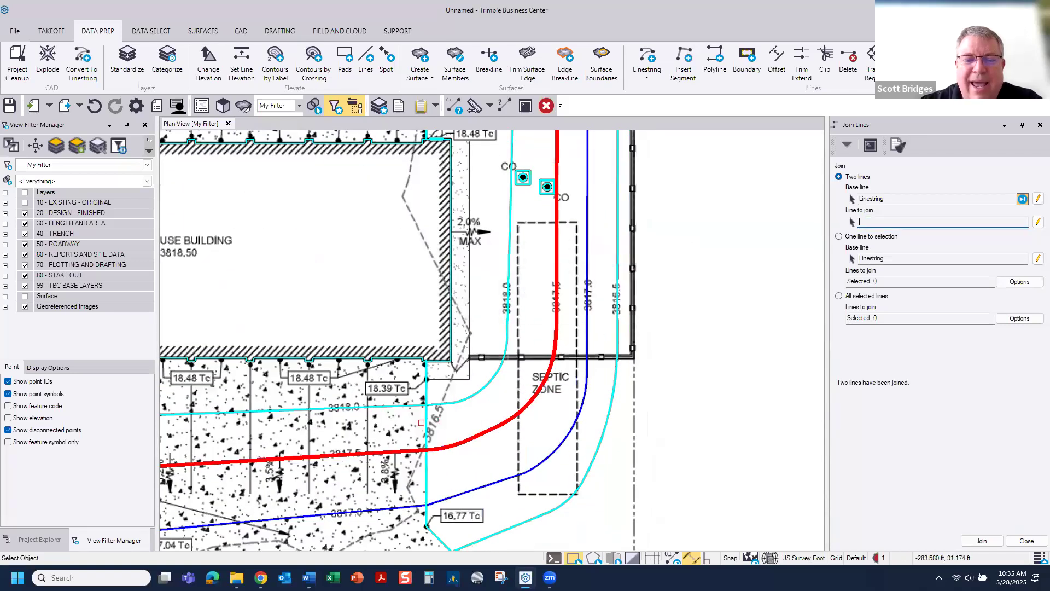
# - Join the 3817.5 contour segments across the southwest driveway and around the 17.50 FL point, accepting an added segment for the gap
pyautogui.scroll(-3, 569, 402)
pyautogui.moveTo(566, 403); pyautogui.dragTo(815, 377, button='middle')
pyautogui.scroll(5, 510, 393)
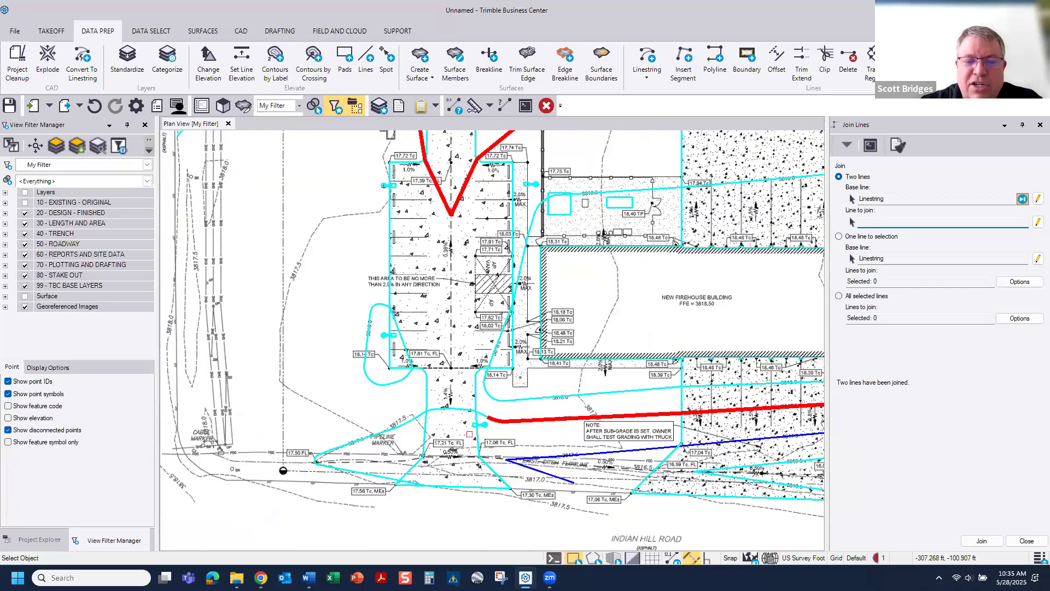
pyautogui.click(512, 396)
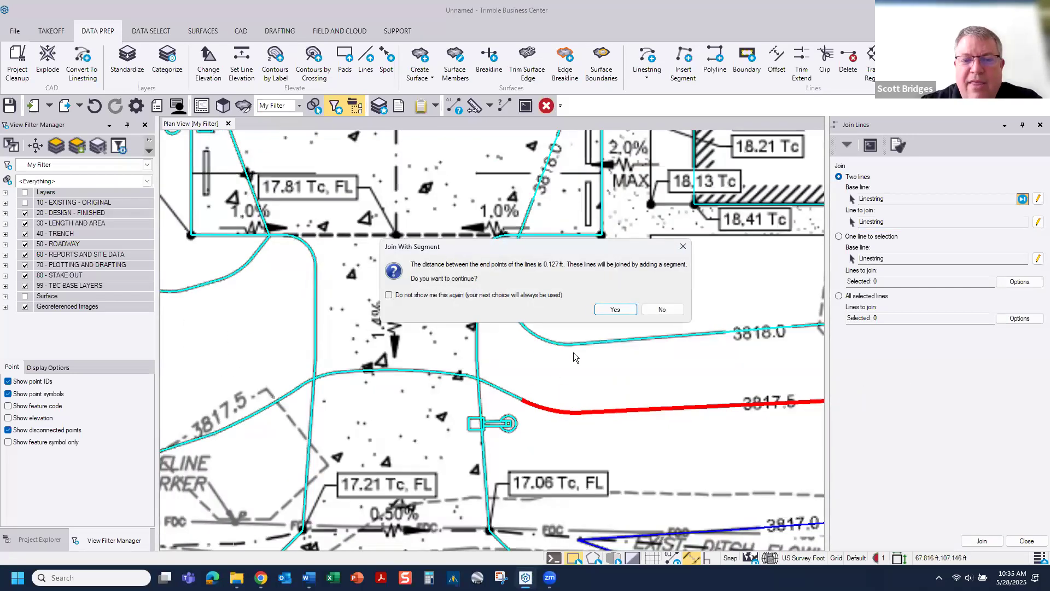
pyautogui.click(614, 310)
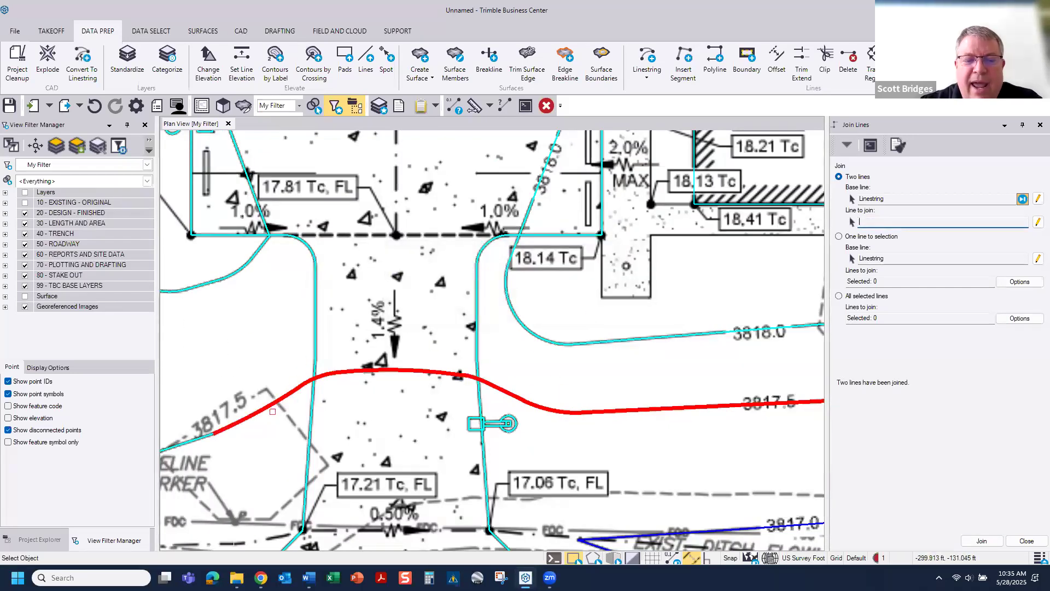
pyautogui.moveTo(273, 411); pyautogui.dragTo(567, 294, button='middle')
pyautogui.click(495, 318)
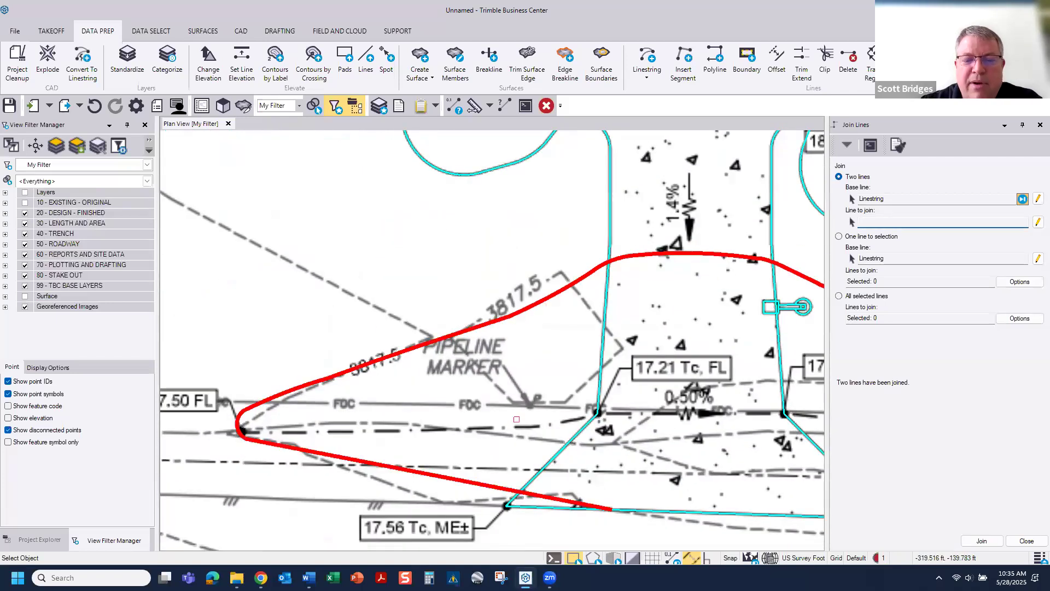
pyautogui.scroll(-3, 517, 419)
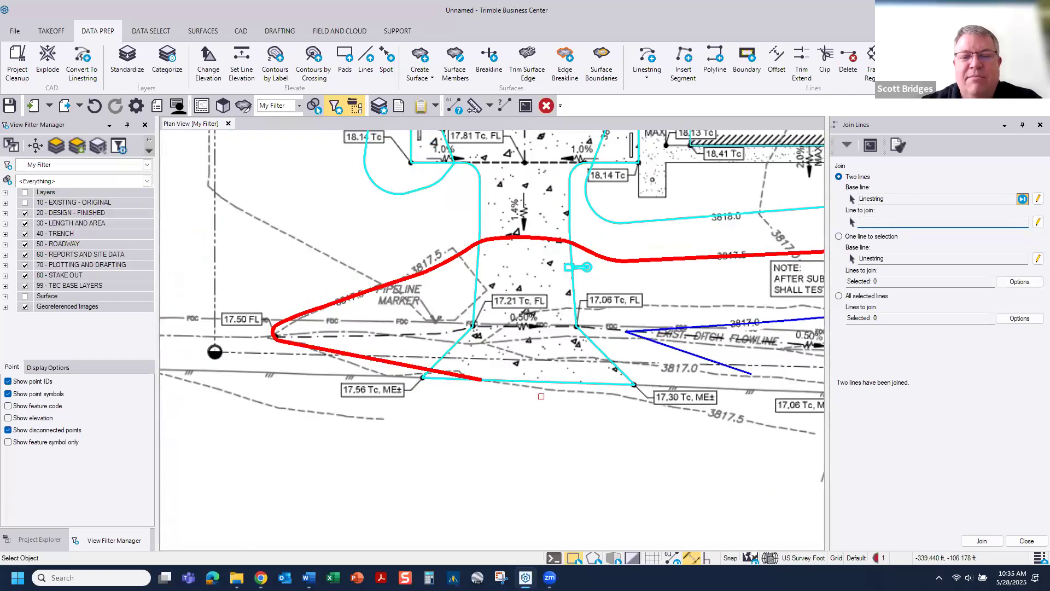
# - Set the elevation of the upper 3818.0 contour segment beside the 18.14 Tc point, west of the parking lot, to 3818
pyautogui.scroll(-3, 541, 396)
pyautogui.scroll(5, 534, 283)
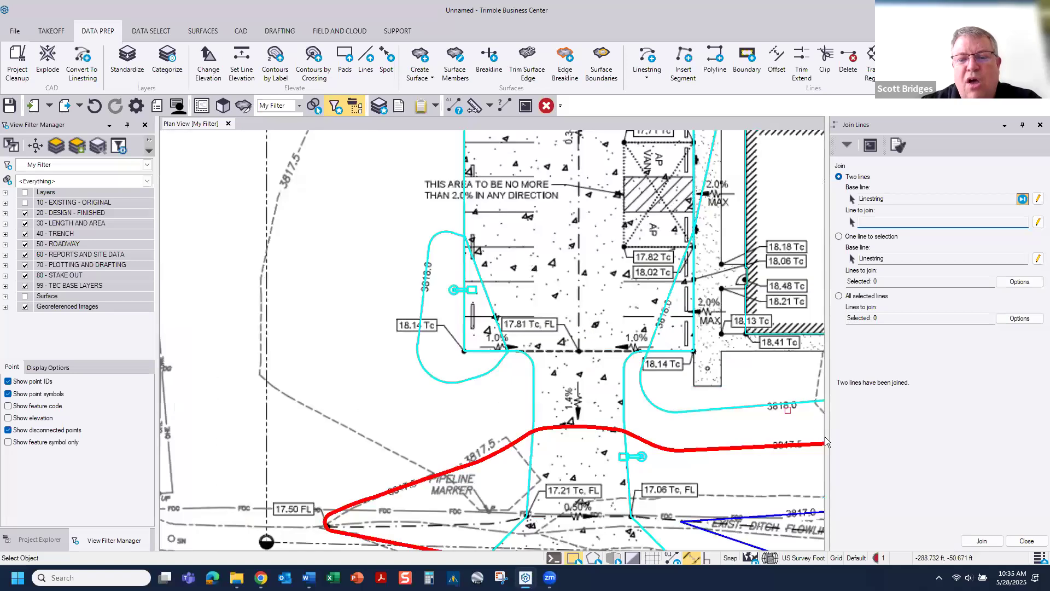
pyautogui.click(1027, 540)
pyautogui.scroll(3, 302, 260)
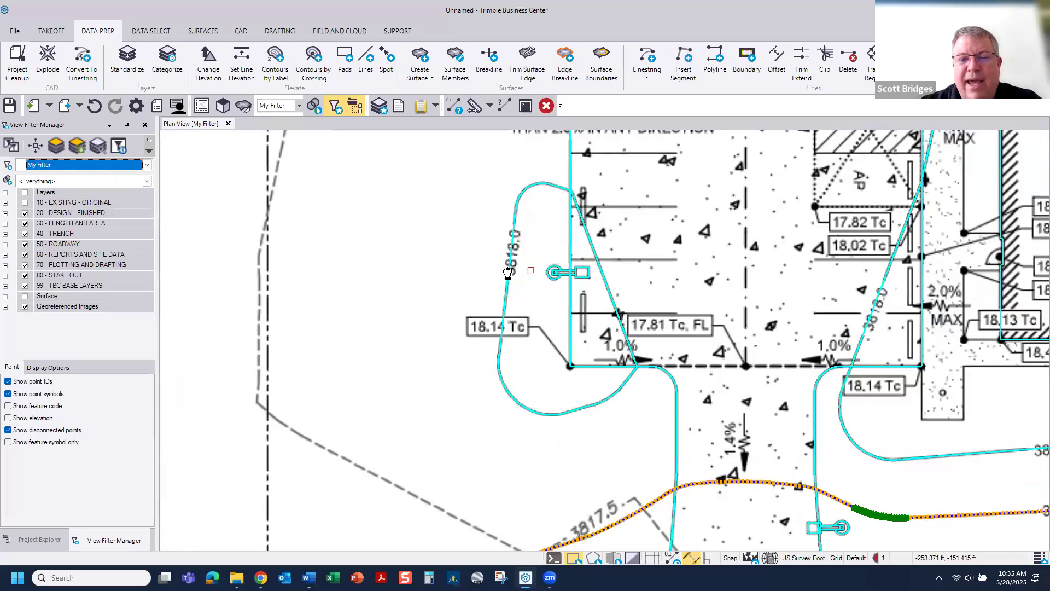
pyautogui.rightClick(303, 246)
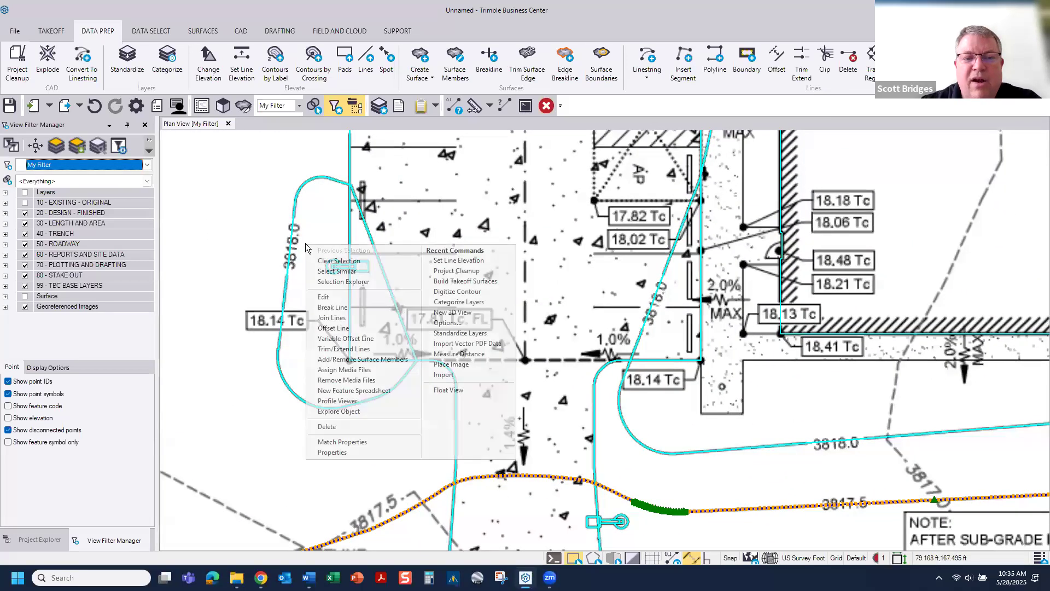
pyautogui.click(462, 260)
pyautogui.scroll(3, 285, 268)
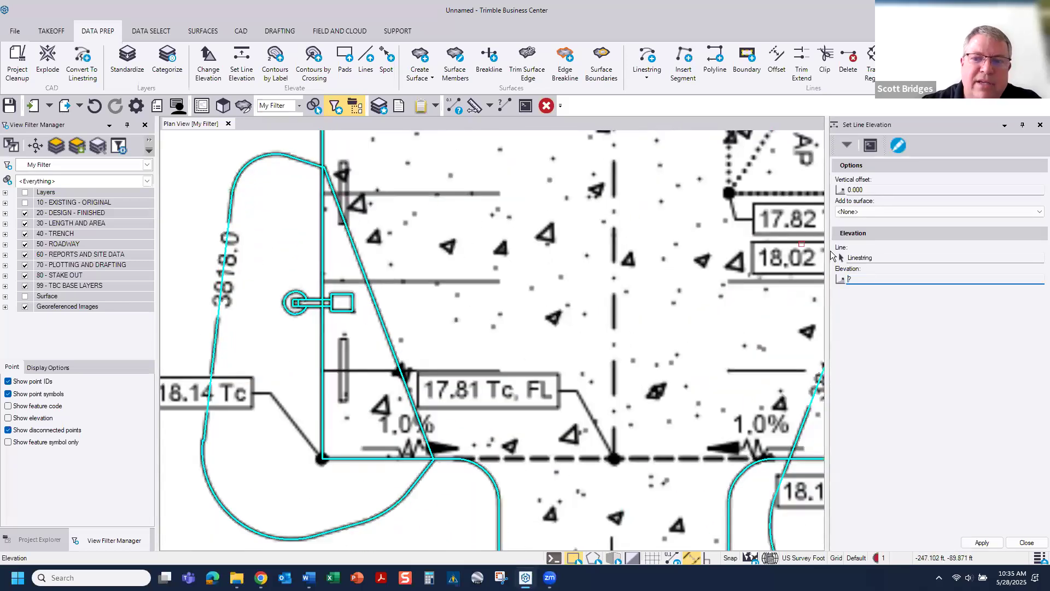
pyautogui.click(886, 258)
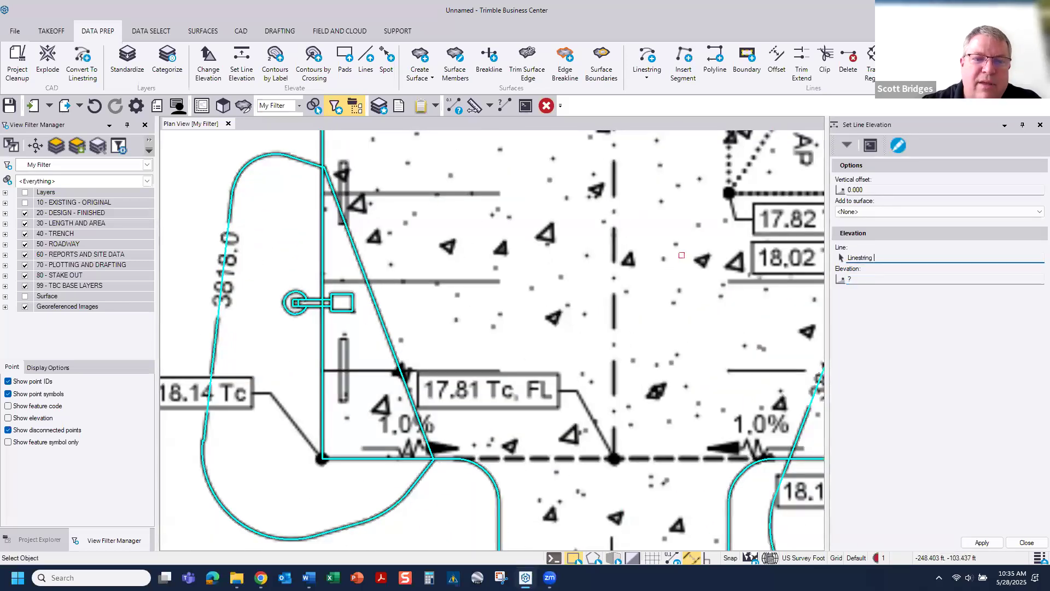
pyautogui.click(226, 212)
pyautogui.scroll(3, 243, 251)
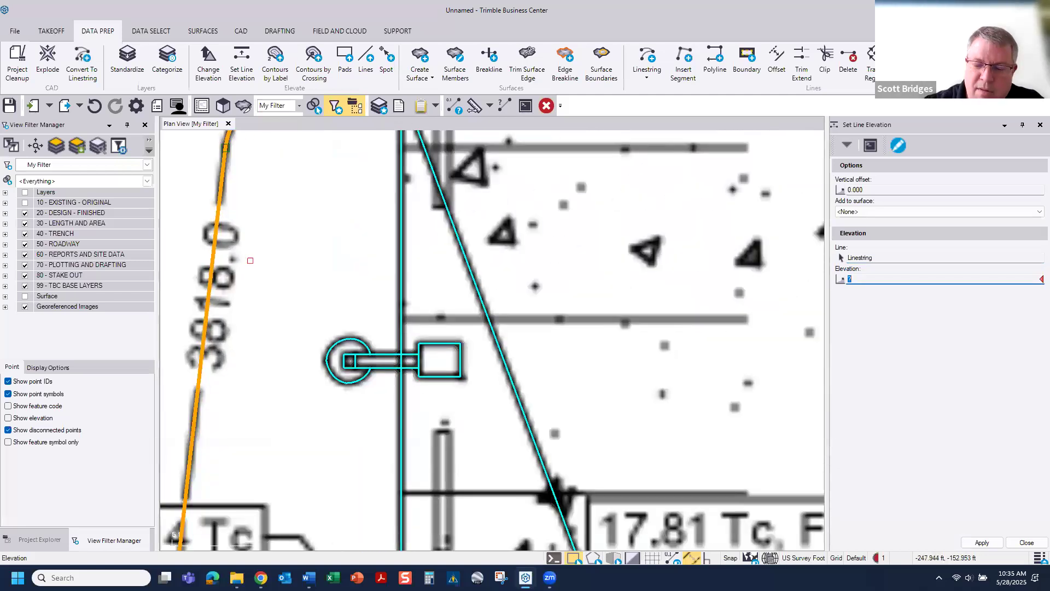
pyautogui.write('3818')
pyautogui.press('Return')
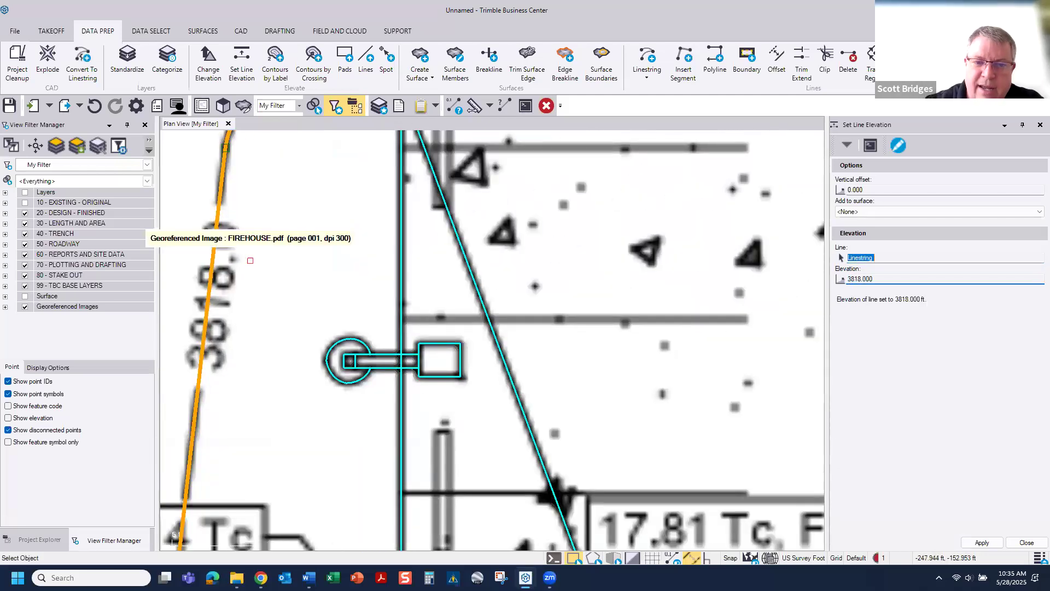
# - Assign the same 3818 elevation to the adjoining segment that closes the contour loop around the 18.14 Tc point
pyautogui.scroll(-3, 286, 235)
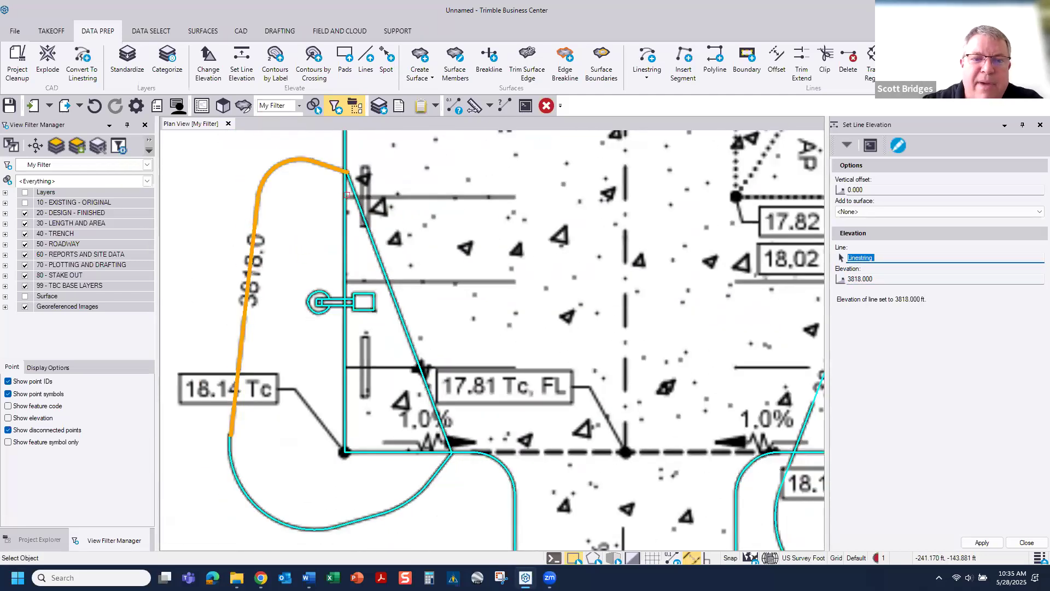
pyautogui.click(357, 196)
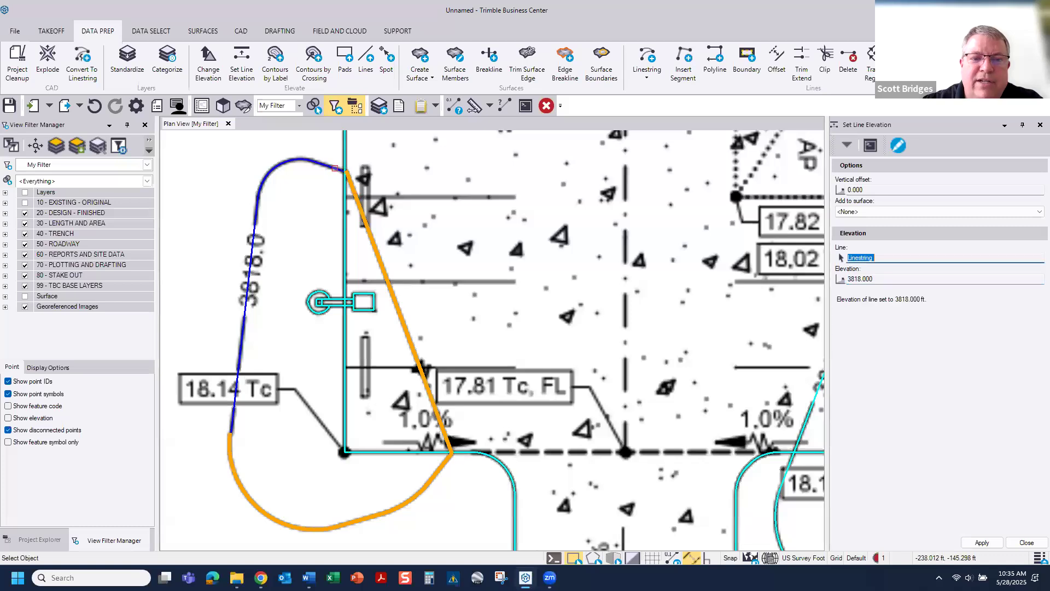
pyautogui.press('Return')
pyautogui.scroll(-5, 320, 210)
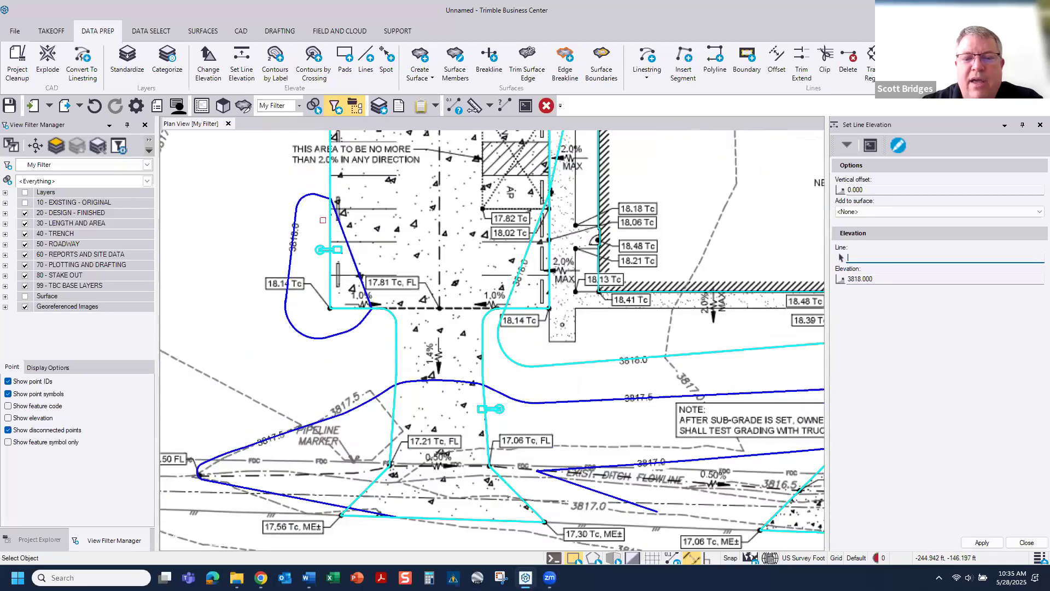
# - Set the elevation of the new firehouse building outline to its finished floor value, 3818.5
pyautogui.moveTo(531, 354); pyautogui.dragTo(291, 483, button='middle')
pyautogui.scroll(4, 345, 249)
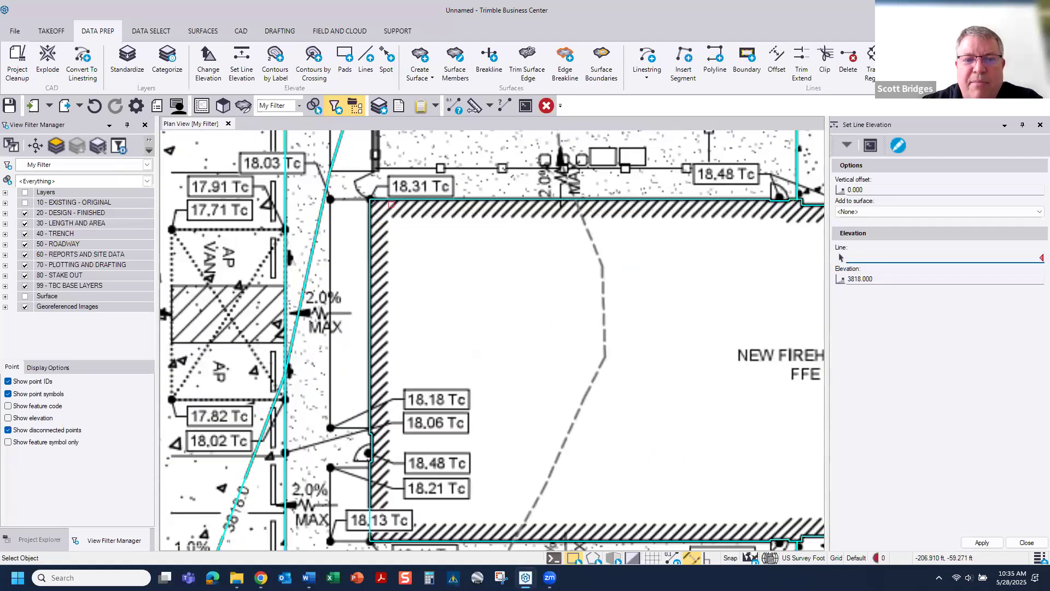
pyautogui.click(391, 198)
pyautogui.moveTo(543, 305); pyautogui.dragTo(236, 288, button='middle')
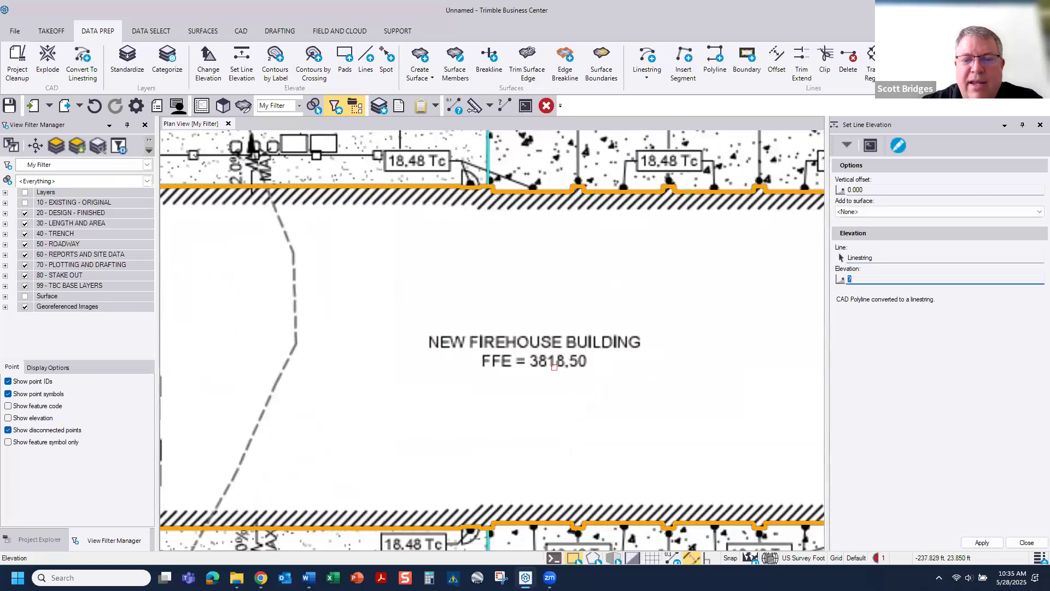
pyautogui.write('3818.5')
pyautogui.press('Return')
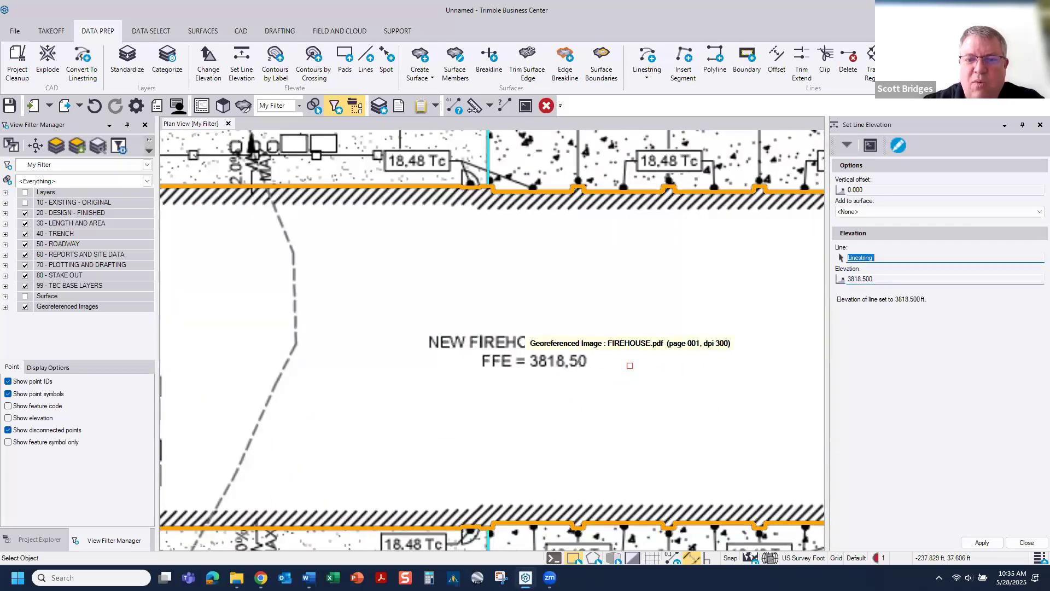
# - Elevate the contours east of the firehouse by a crossing line running from inside the 3818.0 contour to beyond the 3816.5 contour, with automatic interval
pyautogui.scroll(-3, 630, 365)
pyautogui.scroll(-1, 635, 385)
pyautogui.scroll(2, 695, 325)
pyautogui.moveTo(690, 325); pyautogui.dragTo(462, 252, button='middle')
pyautogui.moveTo(783, 309); pyautogui.dragTo(787, 301, button='middle')
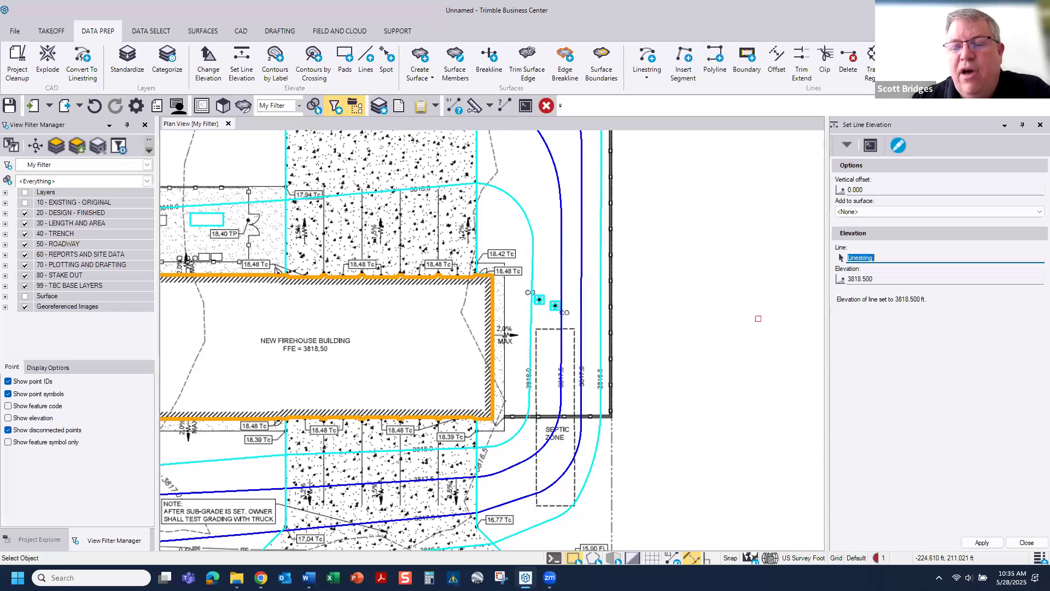
pyautogui.click(1027, 542)
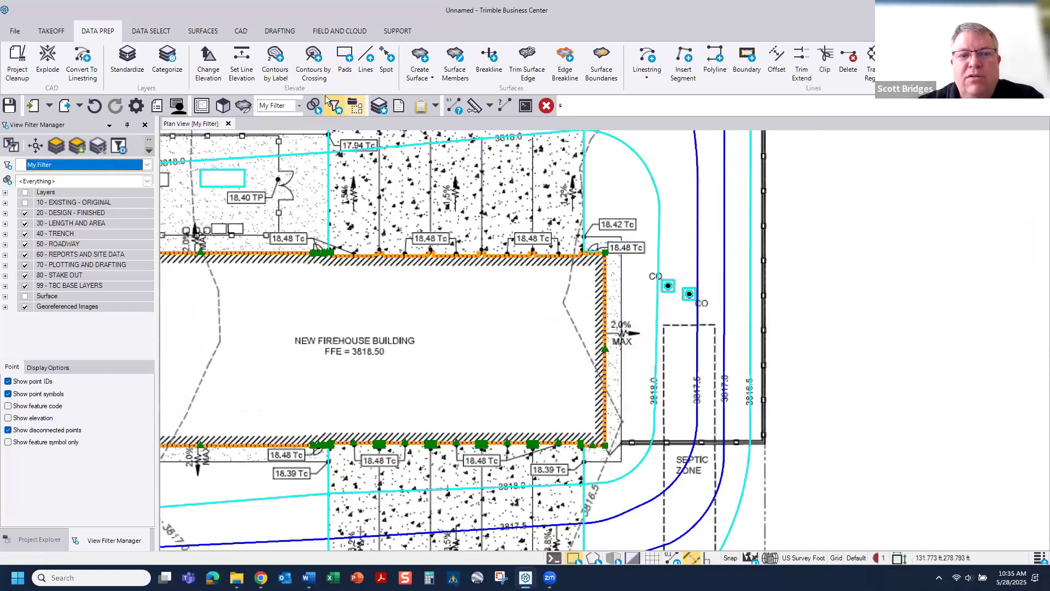
pyautogui.click(306, 58)
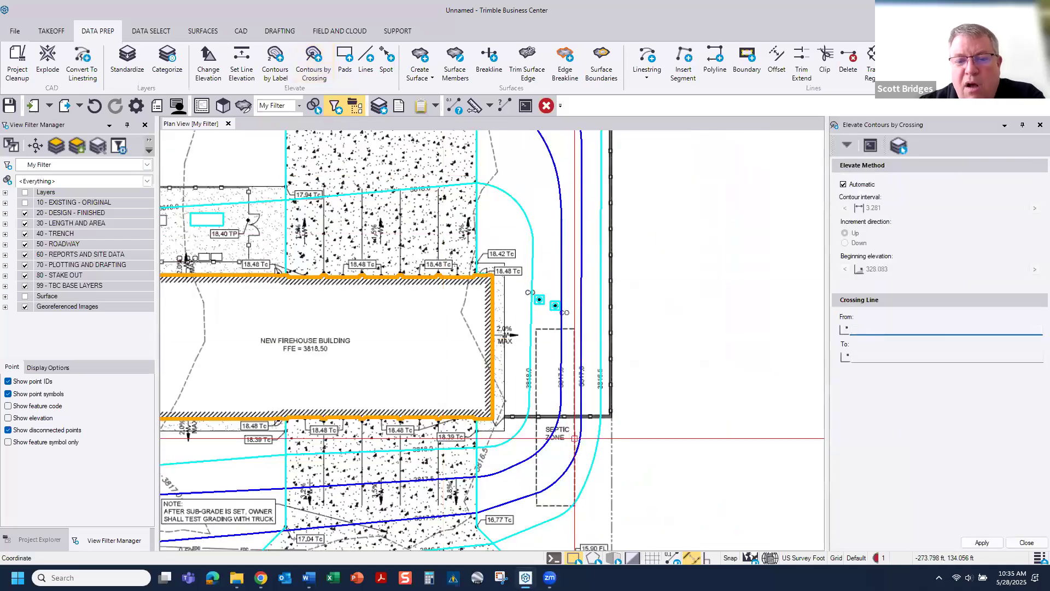
pyautogui.scroll(3, 568, 390)
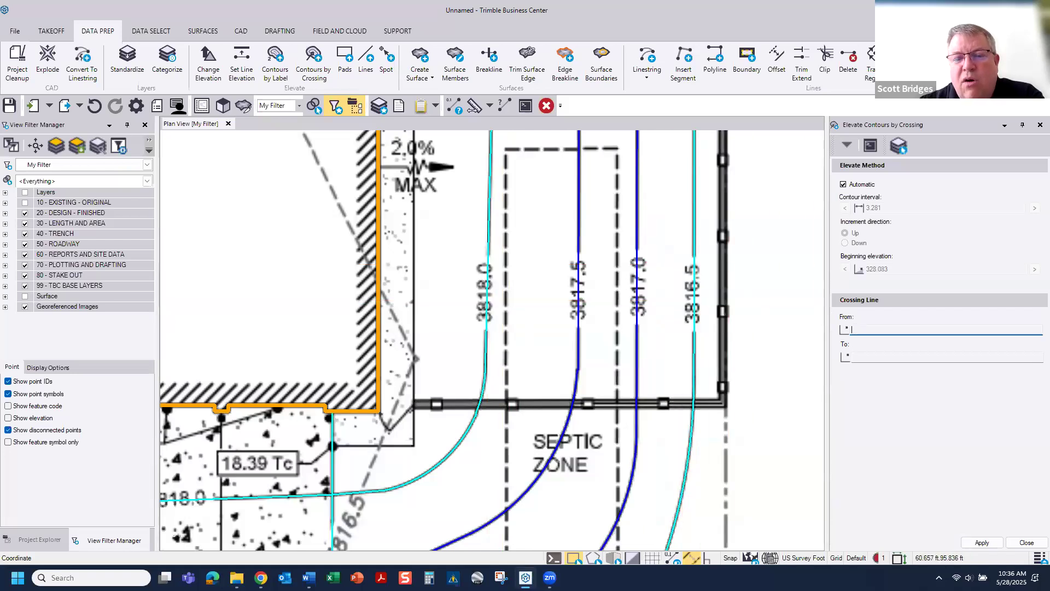
pyautogui.click(454, 229)
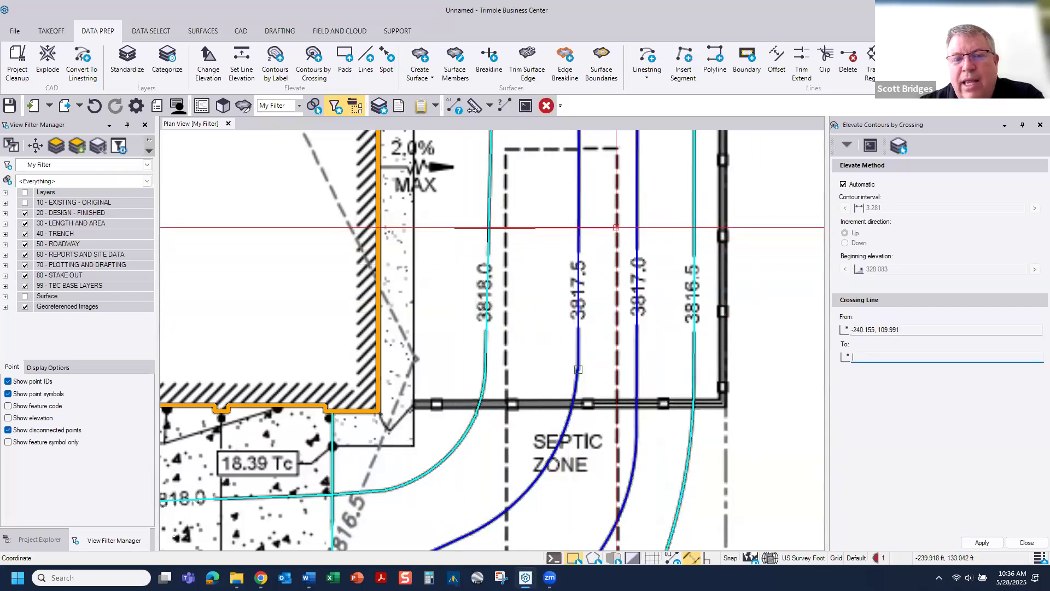
pyautogui.click(704, 228)
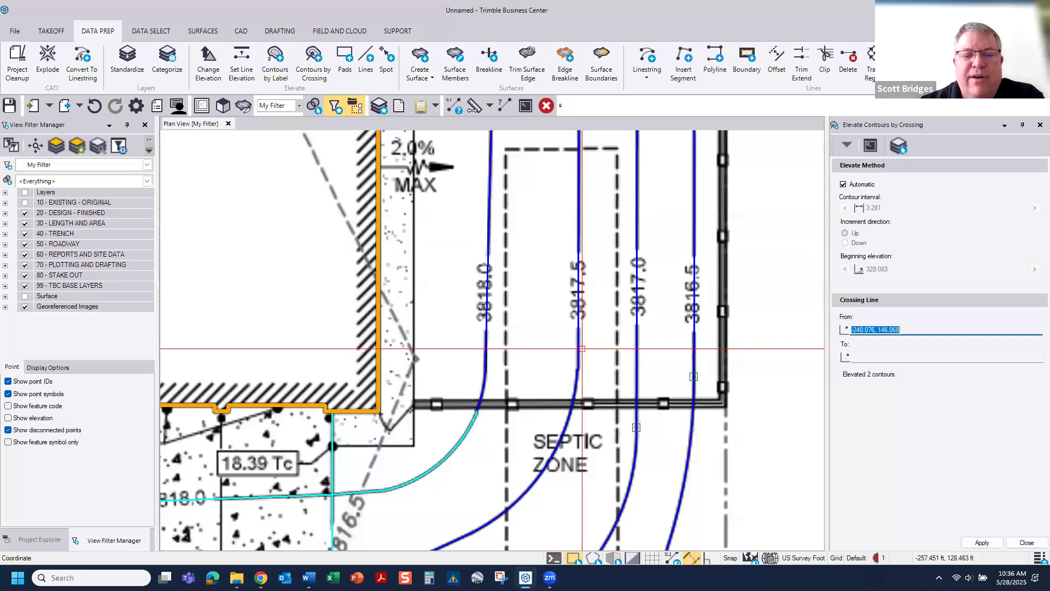
# - Elevate the remaining 3818.0 contour curve southwest of the septic zone with a crossing line from outside the 3816.5 contour
pyautogui.scroll(-3, 593, 205)
pyautogui.moveTo(593, 234); pyautogui.dragTo(603, 147, button='middle')
pyautogui.click(483, 271)
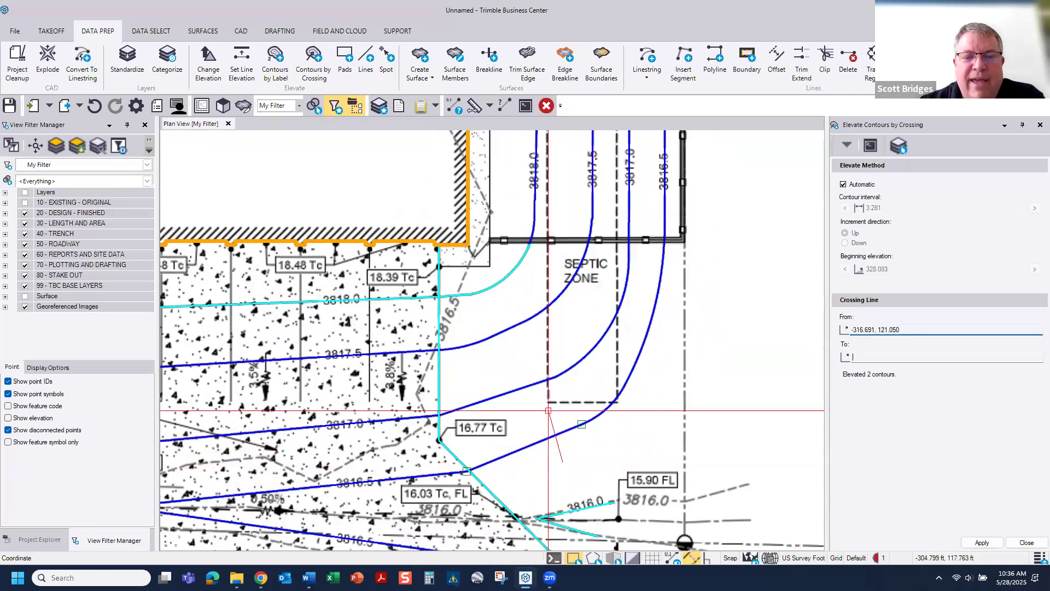
pyautogui.scroll(-5, 508, 276)
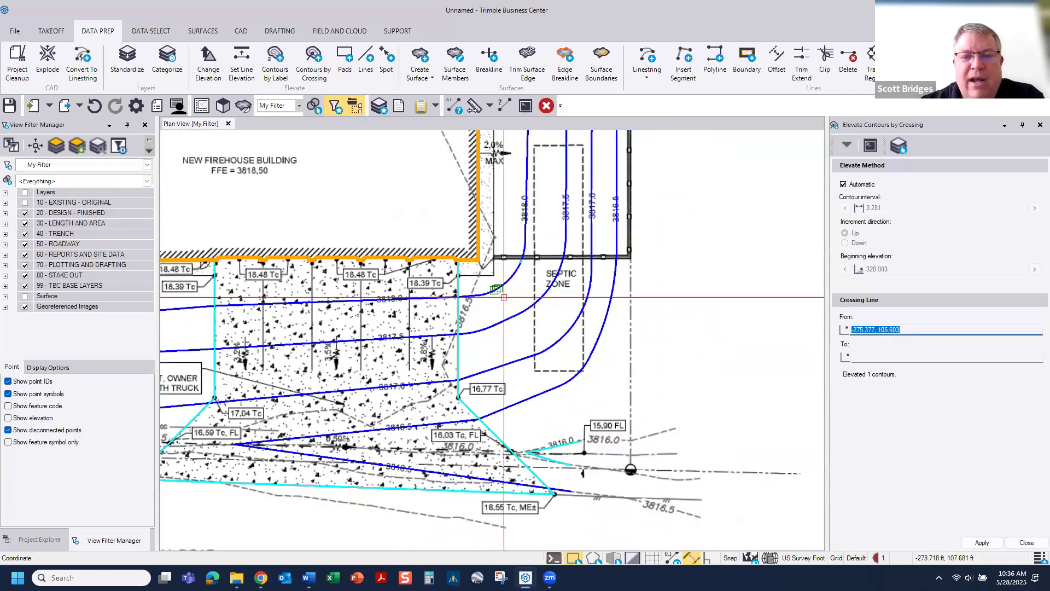
# - Set the elevation of the innermost retention pond contour to 3814.5
pyautogui.moveTo(541, 274); pyautogui.dragTo(576, 521, button='middle')
pyautogui.moveTo(471, 252); pyautogui.dragTo(512, 429, button='middle')
pyautogui.moveTo(539, 159); pyautogui.dragTo(519, 252, button='middle')
pyautogui.scroll(5, 536, 235)
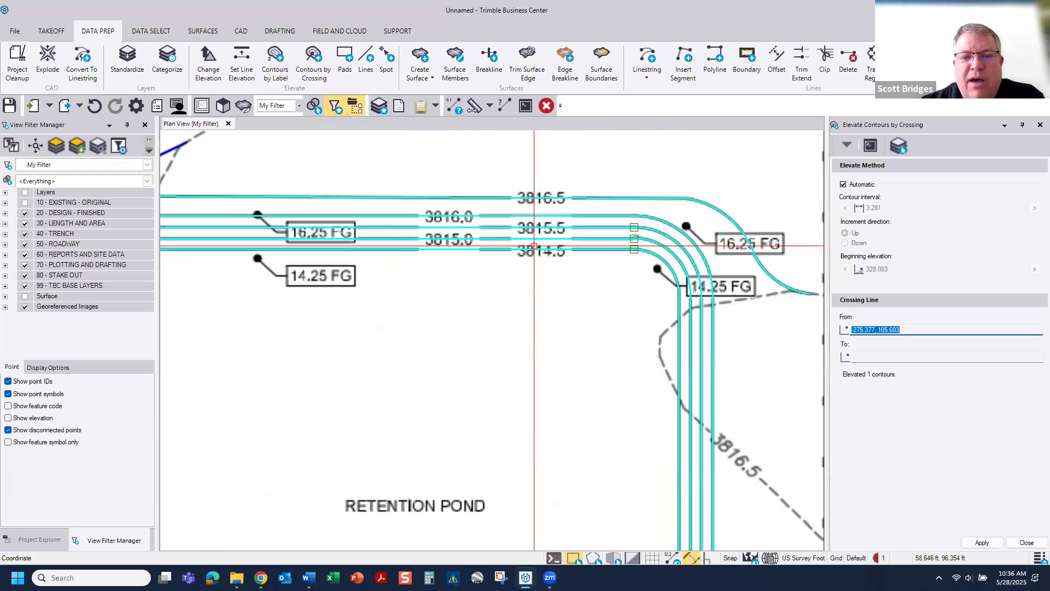
pyautogui.click(1037, 545)
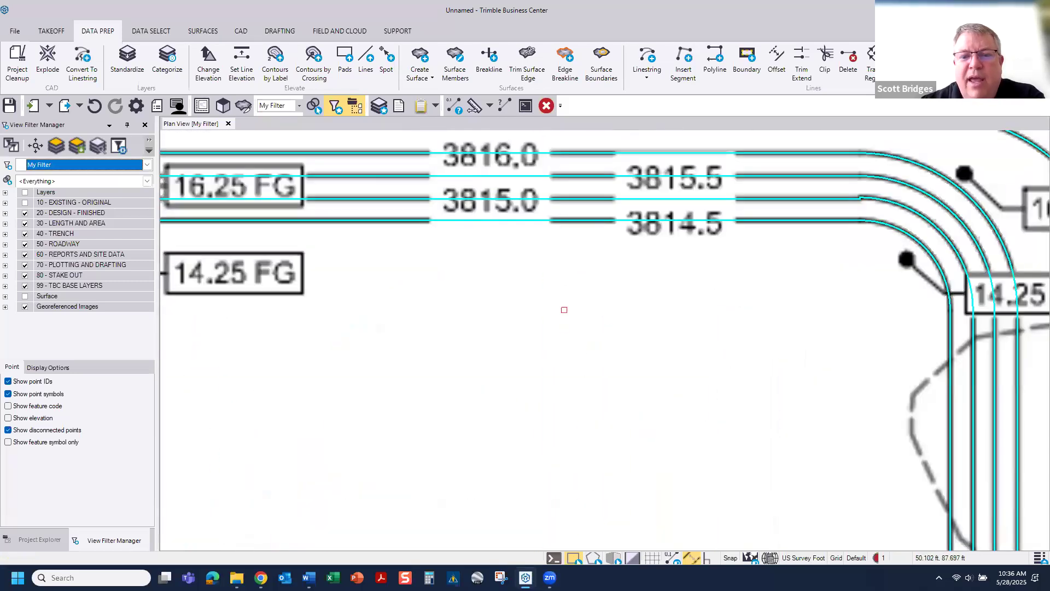
pyautogui.rightClick(564, 310)
pyautogui.click(711, 338)
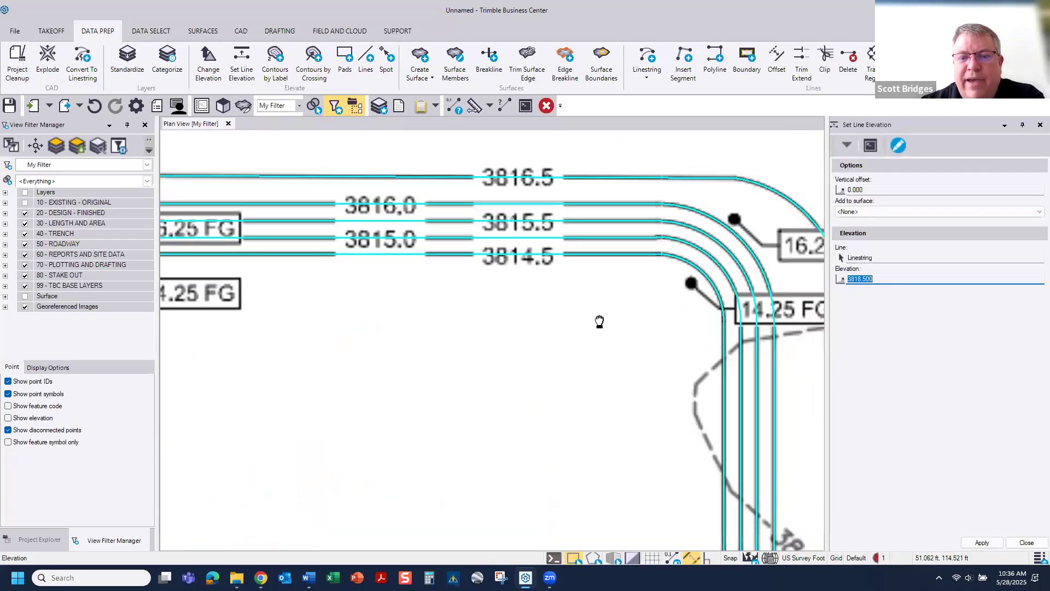
pyautogui.moveTo(600, 322); pyautogui.dragTo(519, 284, button='middle')
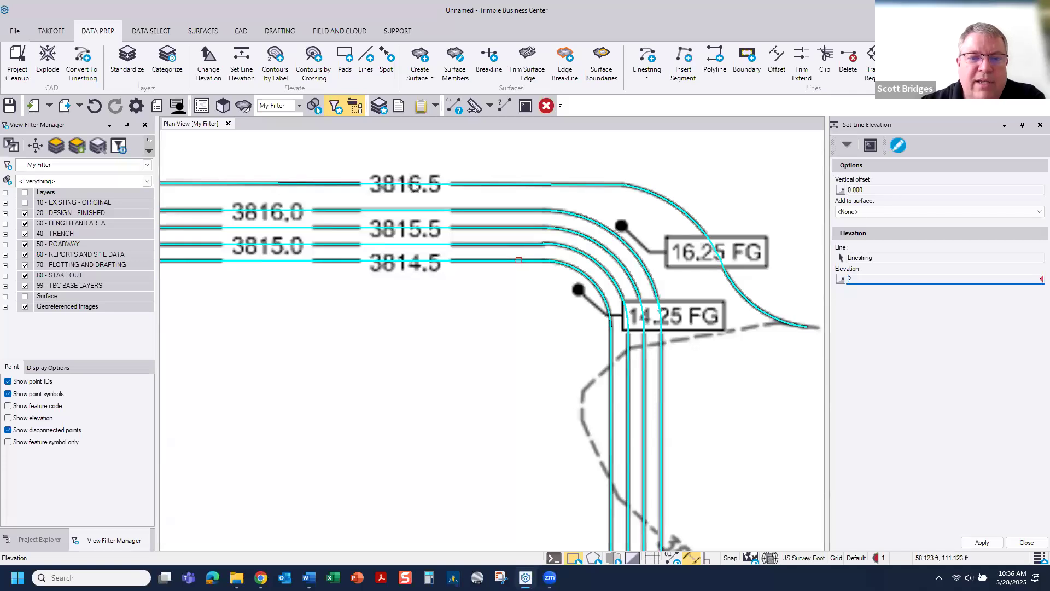
pyautogui.click(881, 257)
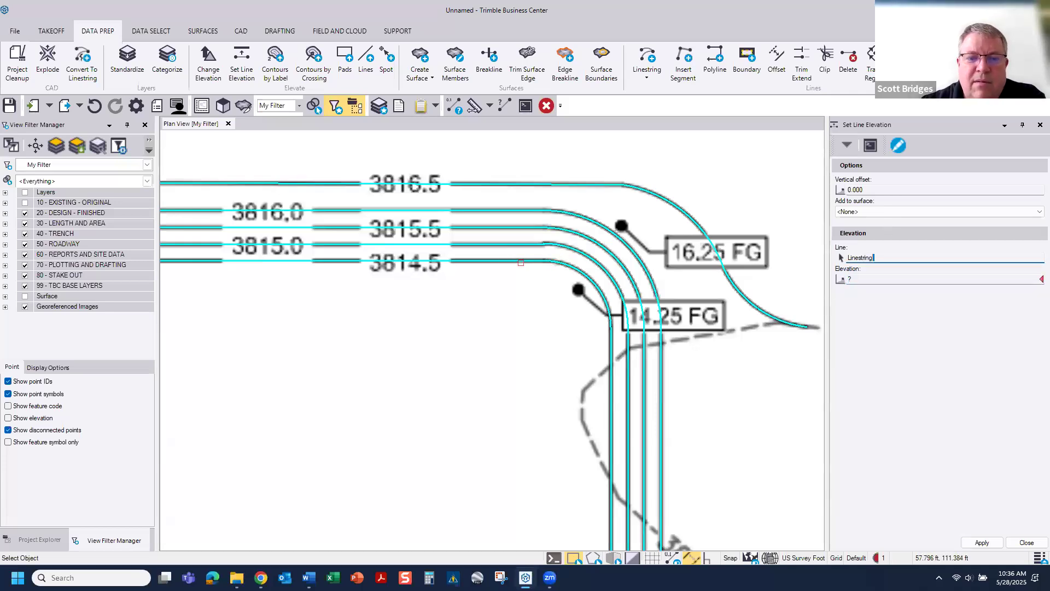
pyautogui.click(497, 259)
pyautogui.write('3814.5')
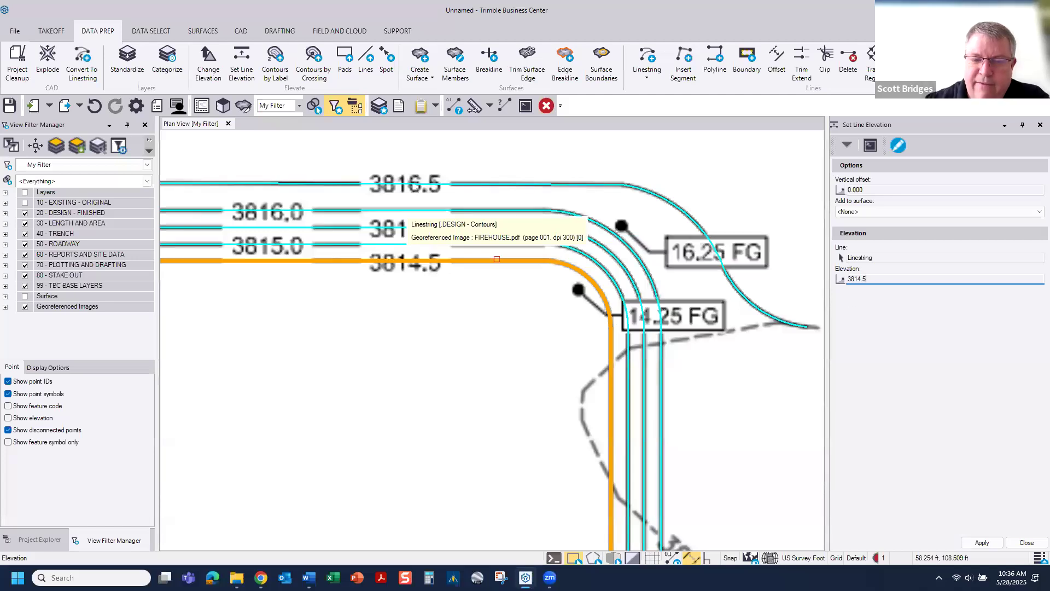
pyautogui.press('Return')
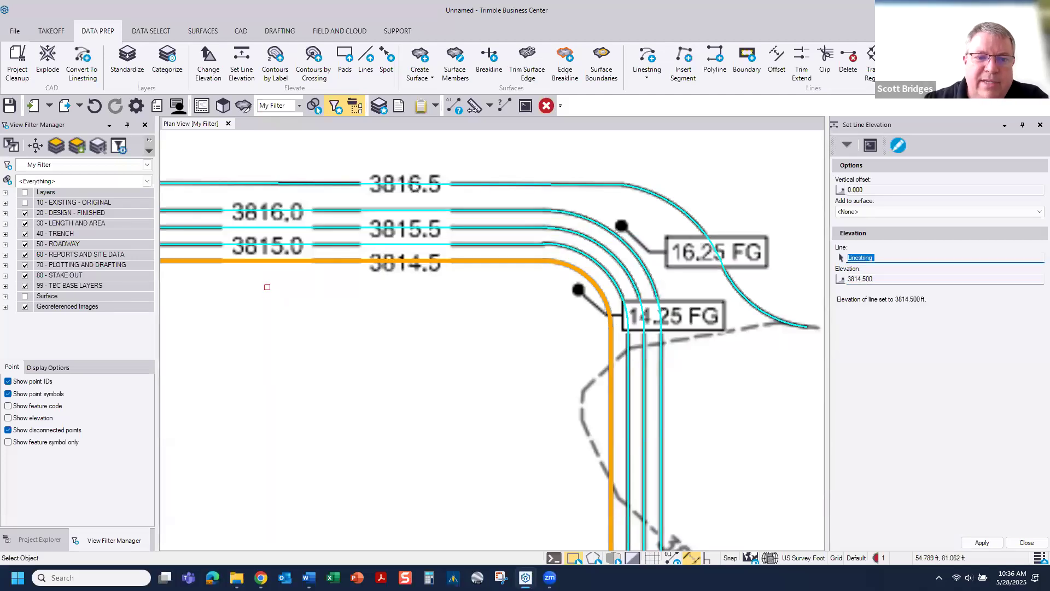
# - Set the elevation of the 3815.0 contour segment along the retention pond's north side to 3815
pyautogui.click(307, 246)
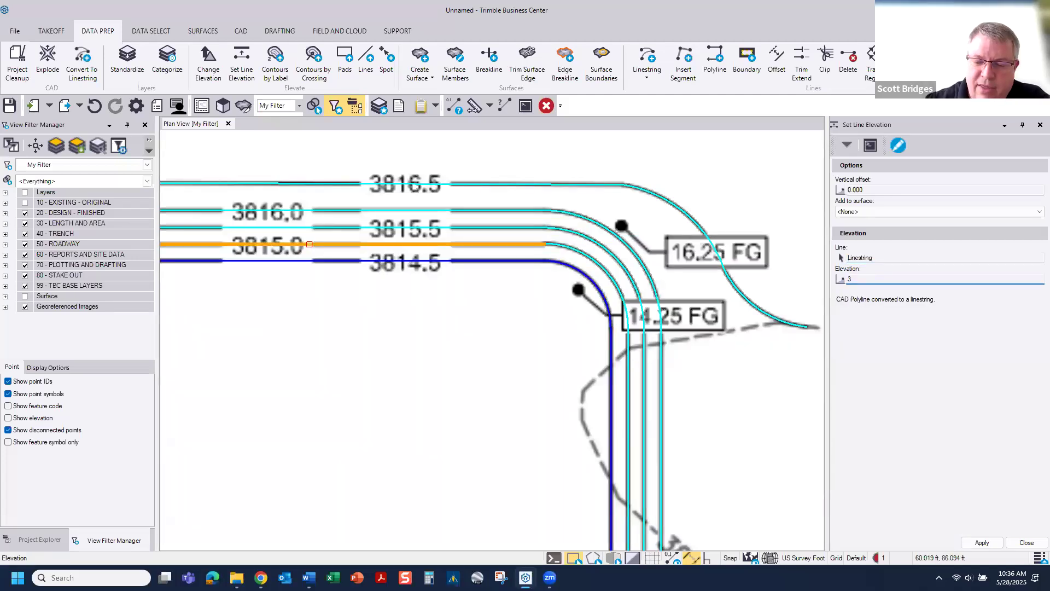
pyautogui.write('3815')
pyautogui.press('Return')
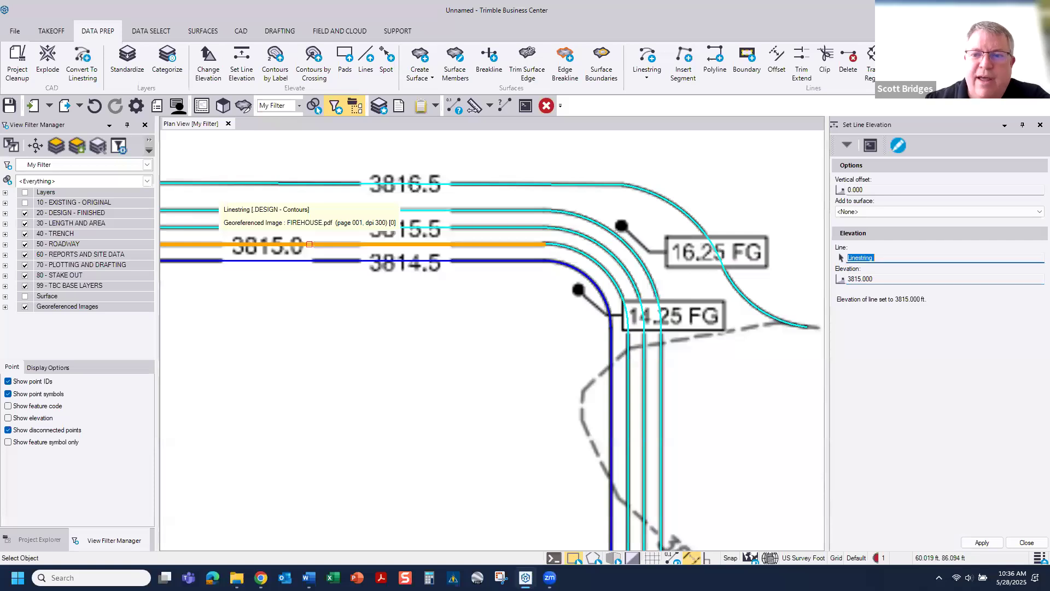
pyautogui.click(1027, 543)
# - Elevate the remaining retention pond contours by crossing lines over the north side from 3814.5 to 3816.5 and over the northeast corner curve
pyautogui.moveTo(544, 402); pyautogui.dragTo(535, 434, button='middle')
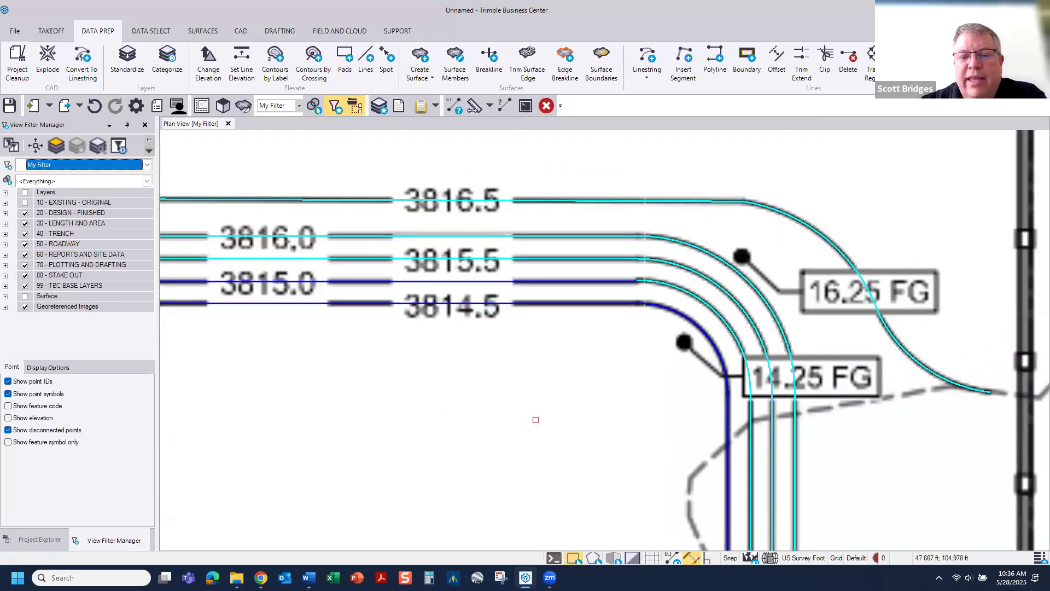
pyautogui.rightClick(536, 420)
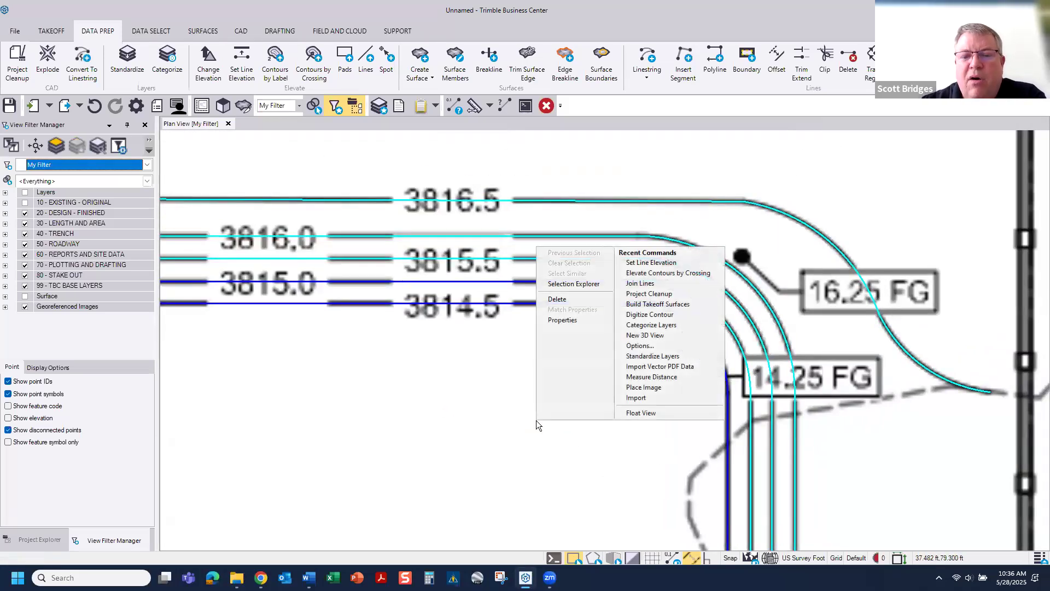
pyautogui.click(652, 274)
pyautogui.click(460, 352)
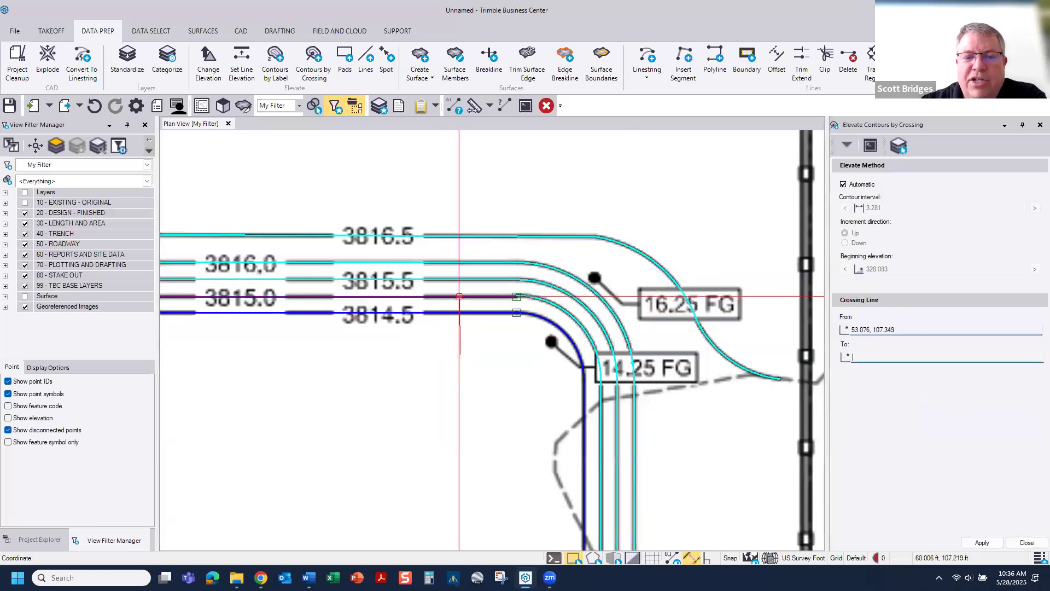
pyautogui.click(460, 216)
pyautogui.click(492, 388)
pyautogui.click(543, 353)
# - Elevate the V-shaped 3816.0 contour near the 15.90 FL point with a crossing line starting above the 3817.0 contour
pyautogui.scroll(-4, 514, 383)
pyautogui.moveTo(475, 372); pyautogui.dragTo(640, 185, button='middle')
pyautogui.moveTo(458, 339); pyautogui.dragTo(352, 255, button='middle')
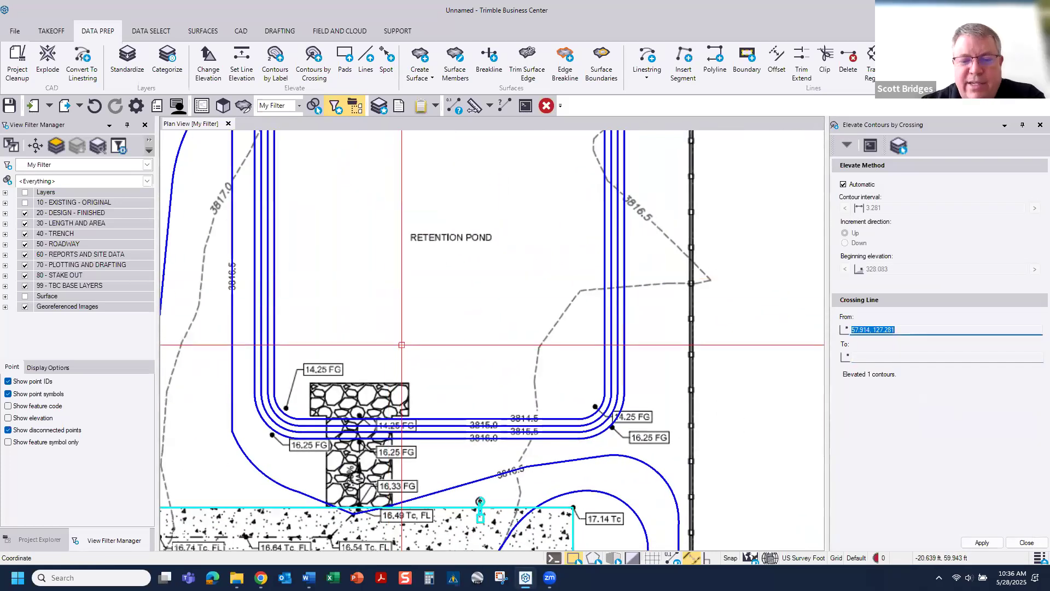
pyautogui.scroll(-6, 402, 345)
pyautogui.moveTo(432, 352); pyautogui.dragTo(566, 226, button='middle')
pyautogui.scroll(3, 321, 245)
pyautogui.moveTo(527, 489); pyautogui.dragTo(307, 130, button='middle')
pyautogui.scroll(7, 696, 338)
pyautogui.moveTo(609, 324); pyautogui.dragTo(566, 405, button='middle')
pyautogui.click(444, 173)
pyautogui.click(596, 380)
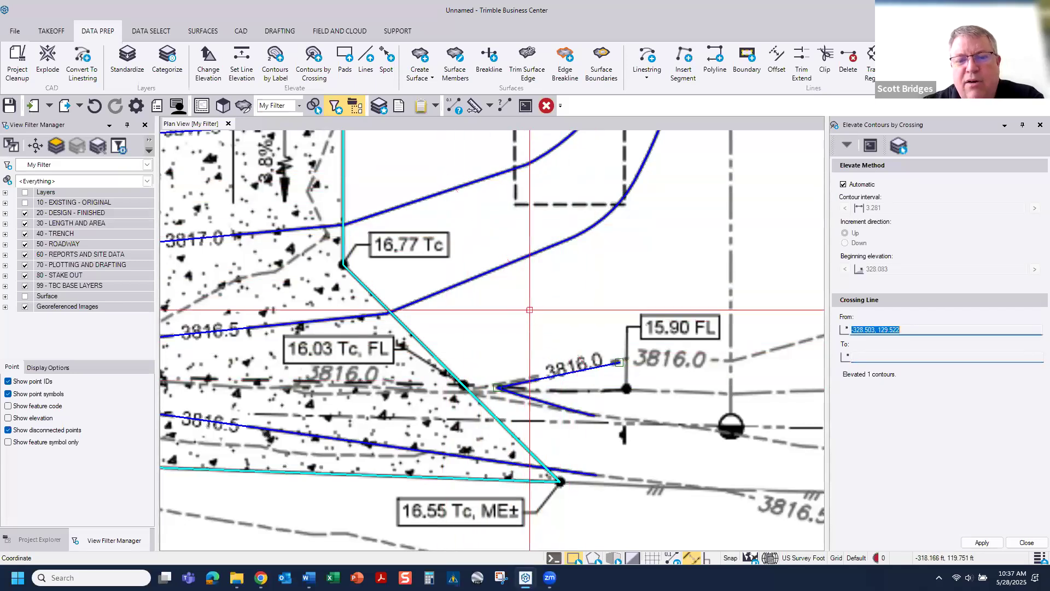
# - Set the elevation of the closed 3818.5 contour at the Blessen Drive driveway entrance to 3818.5 with Set Line Elevation
pyautogui.scroll(-3, 532, 299)
pyautogui.scroll(-3, 532, 299)
pyautogui.moveTo(378, 316); pyautogui.dragTo(728, 348, button='middle')
pyautogui.moveTo(419, 295); pyautogui.dragTo(526, 475, button='middle')
pyautogui.moveTo(355, 299); pyautogui.dragTo(359, 514, button='middle')
pyautogui.scroll(1, 351, 336)
pyautogui.scroll(3, 350, 336)
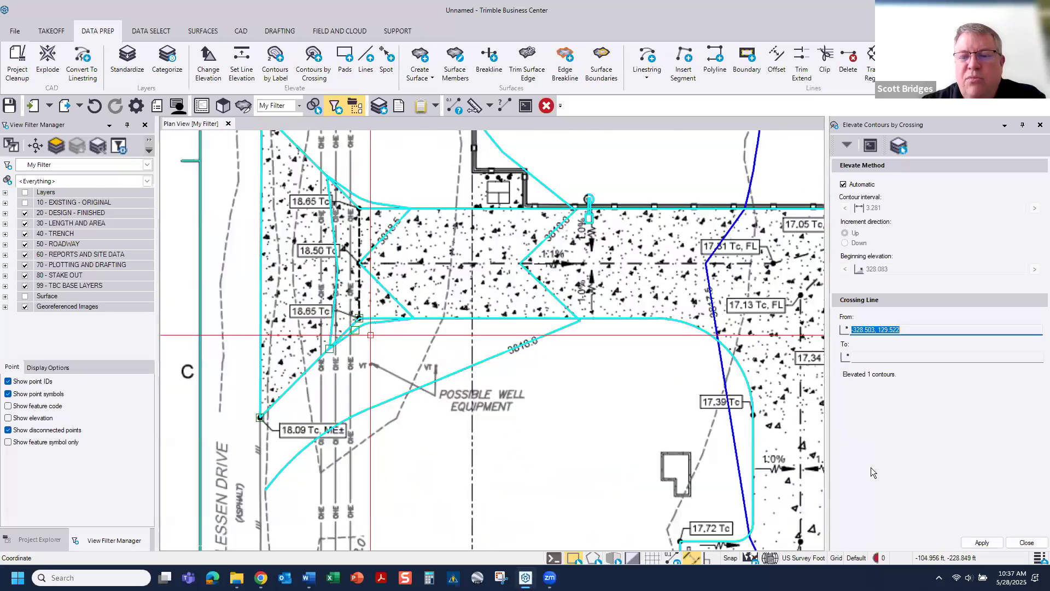
pyautogui.click(1027, 543)
pyautogui.scroll(2, 439, 231)
pyautogui.moveTo(468, 159); pyautogui.dragTo(326, 288, button='middle')
pyautogui.rightClick(368, 298)
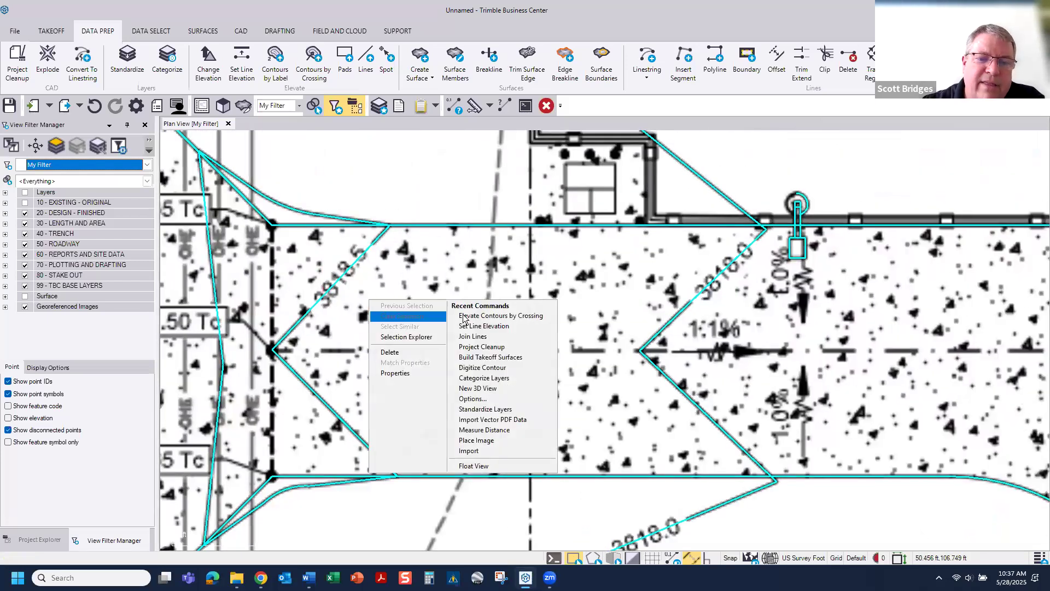
pyautogui.click(481, 327)
pyautogui.click(287, 302)
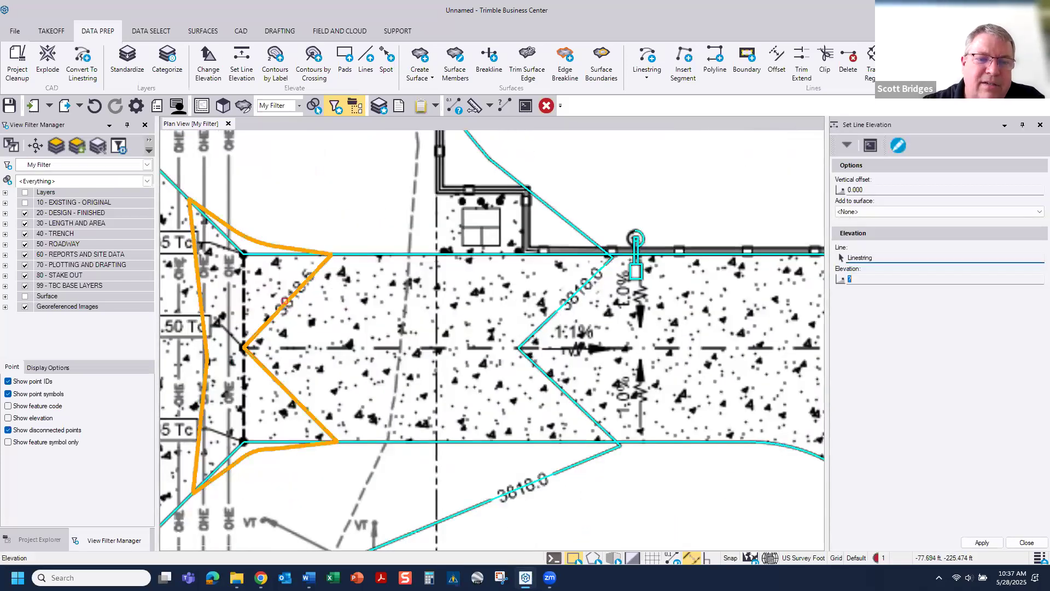
pyautogui.write('3818')
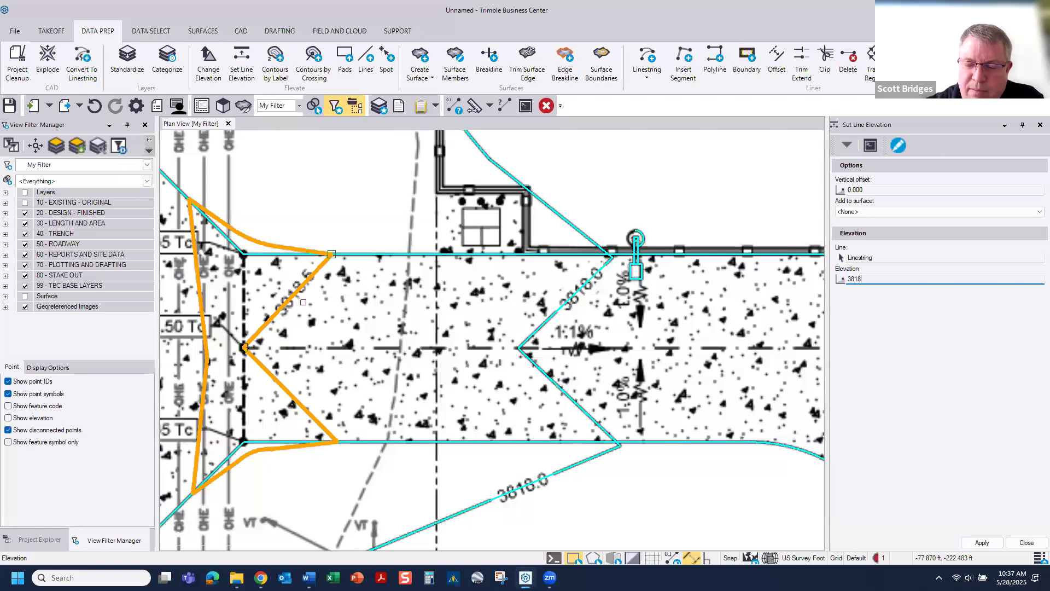
pyautogui.write('.5')
pyautogui.press('Return')
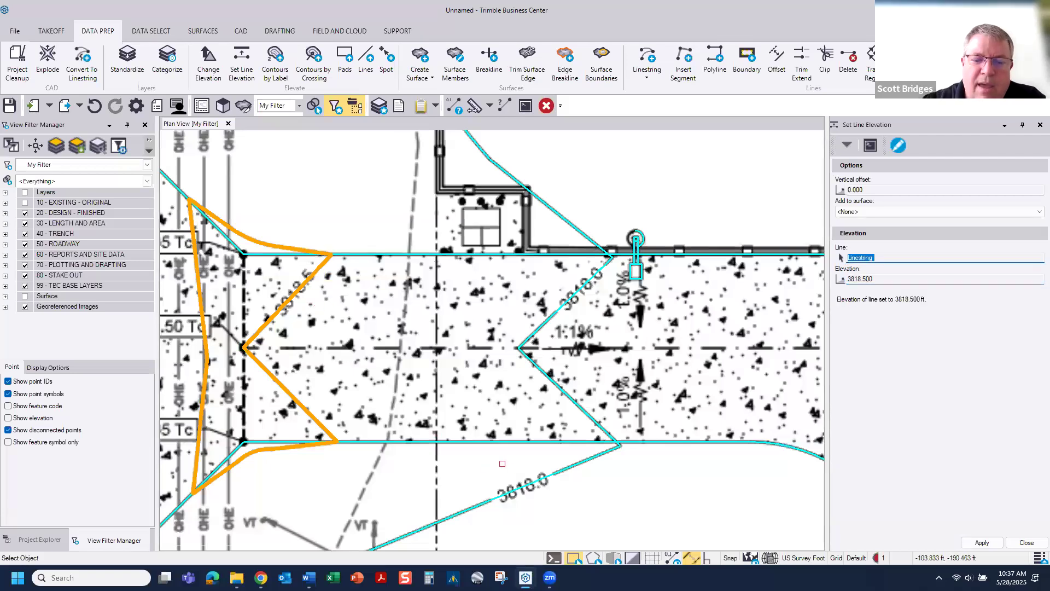
# - Set the elevation of the V-shaped 3818.0 contour crossing the entrance driveway to 3818
pyautogui.click(547, 473)
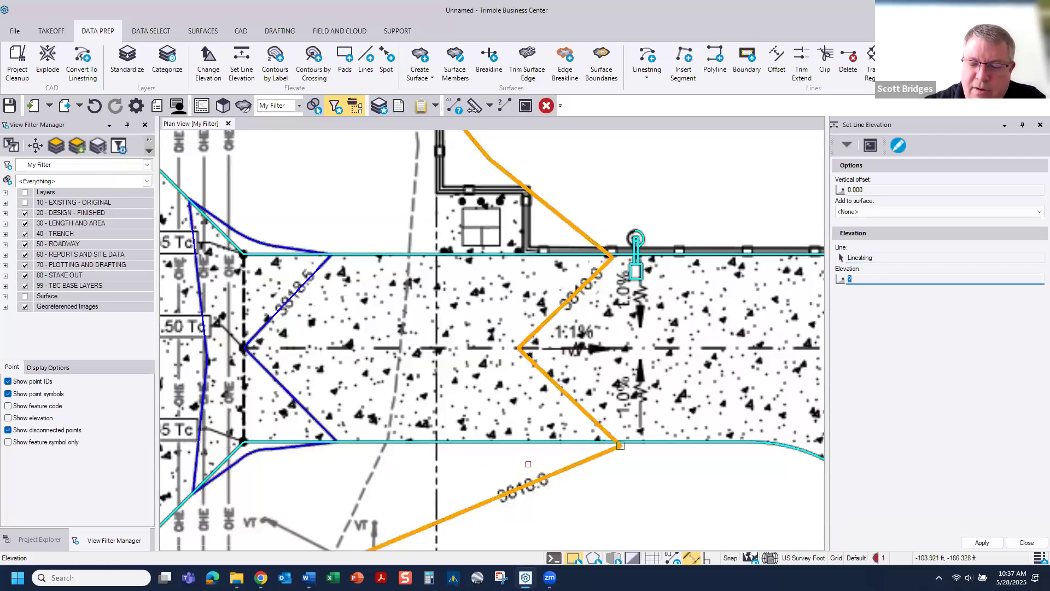
pyautogui.write('3818')
pyautogui.press('Return')
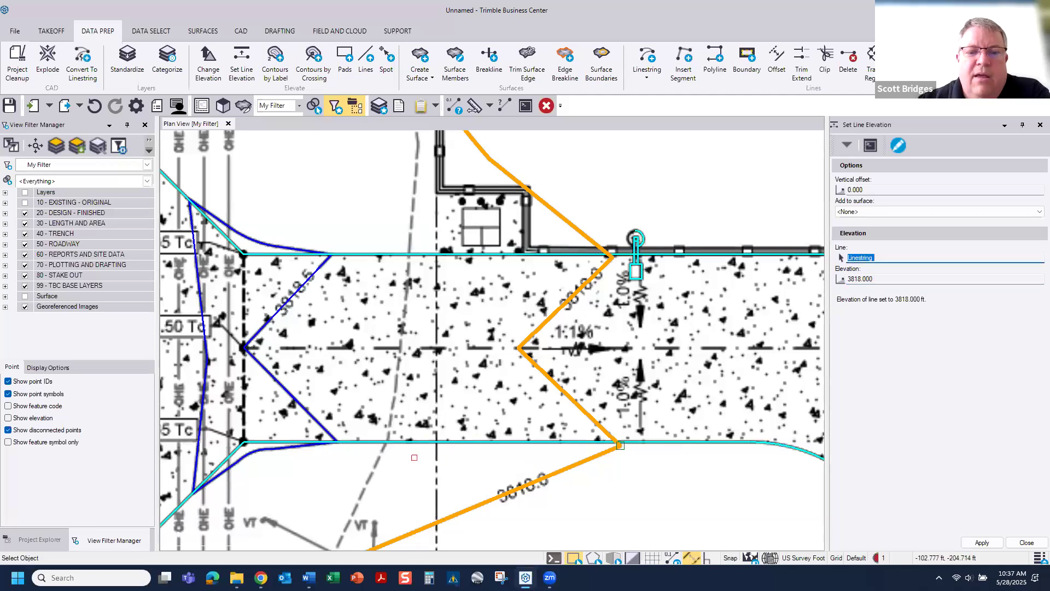
# - Set the elevation of the small arc contour north of the 18.15 Tc driveway corner to 3818
pyautogui.scroll(-3, 426, 462)
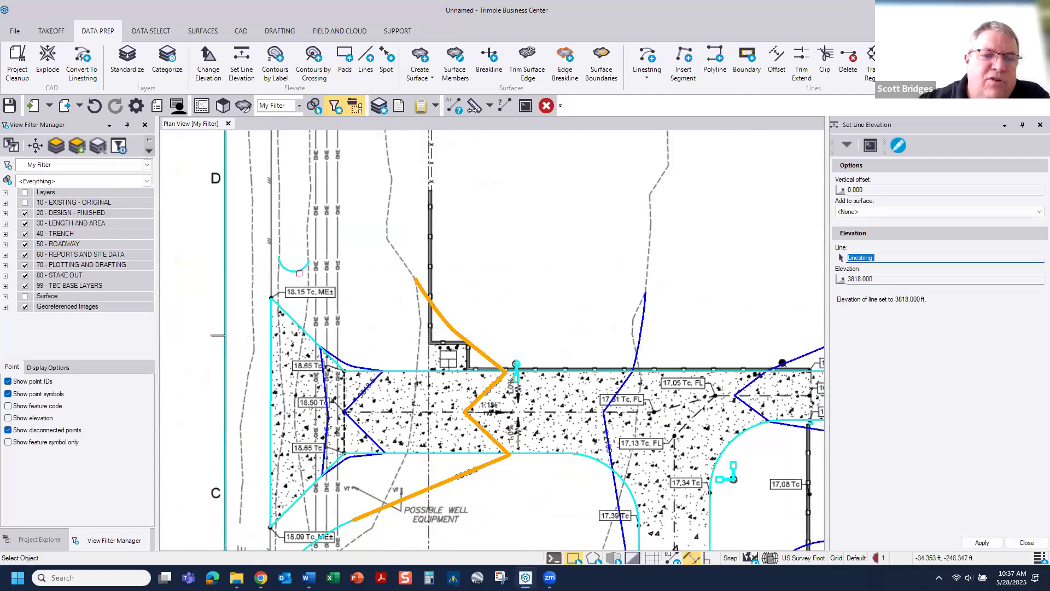
pyautogui.click(299, 268)
pyautogui.scroll(5, 389, 347)
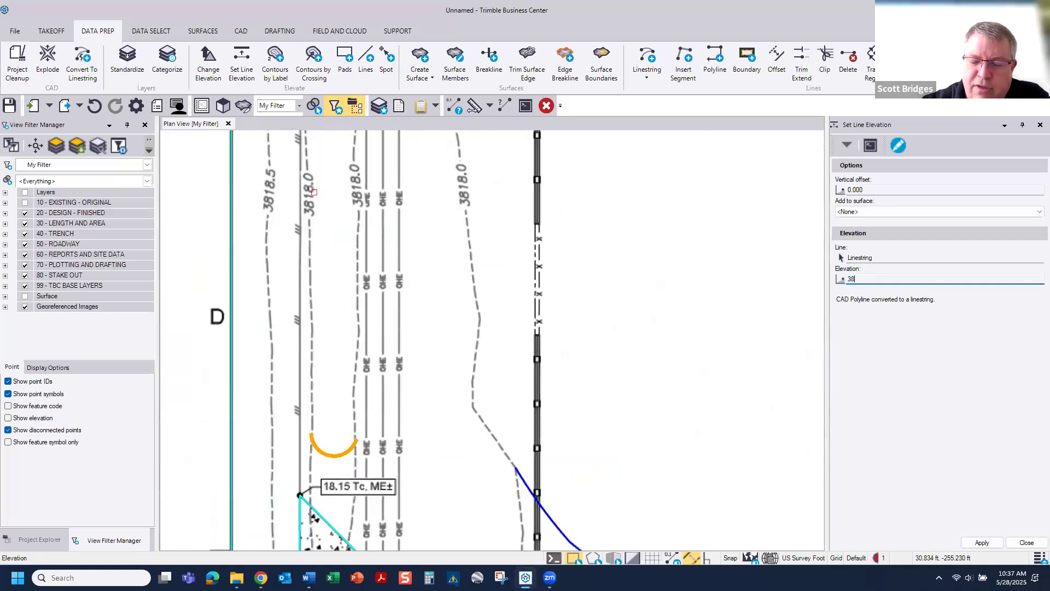
pyautogui.write('3818')
pyautogui.press('Return')
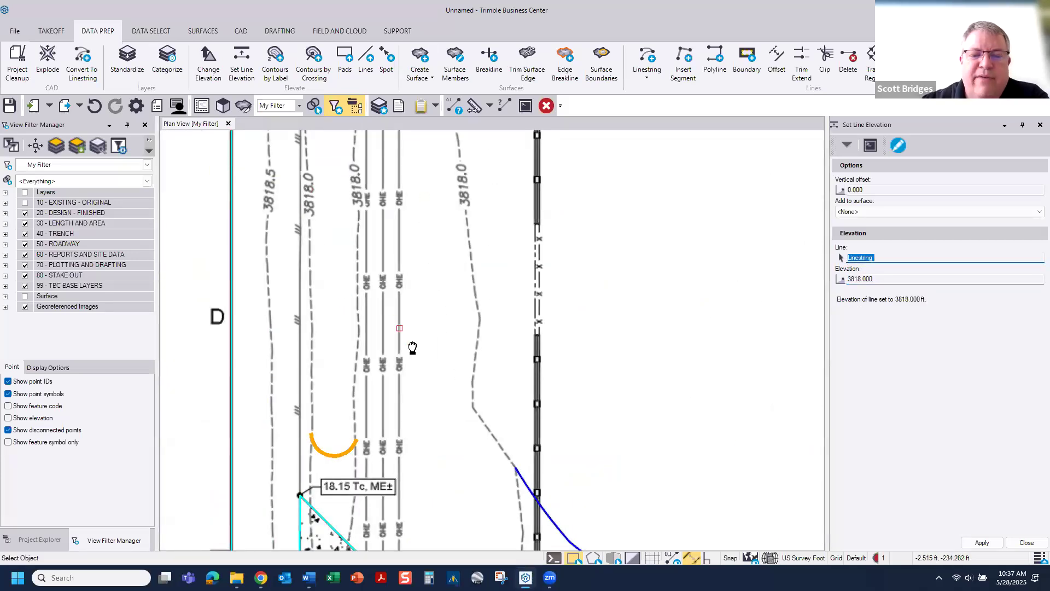
# - Set the 3818.0 contour segment curving around the north side of the firehouse building to elevation 3818
pyautogui.scroll(-5, 445, 359)
pyautogui.moveTo(392, 328); pyautogui.dragTo(182, 249, button='middle')
pyautogui.scroll(-3, 409, 373)
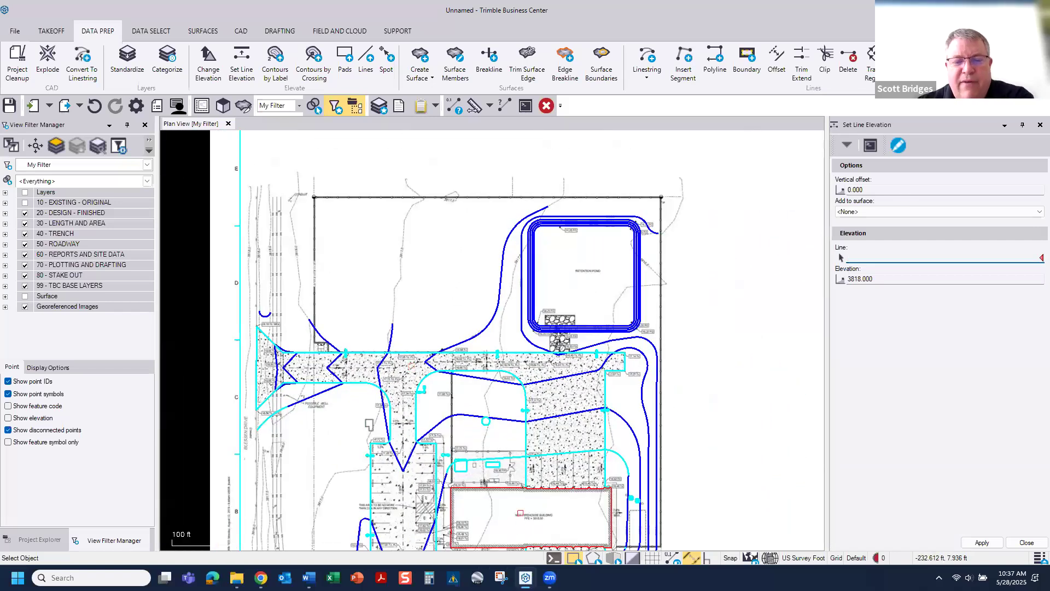
pyautogui.scroll(3, 475, 510)
pyautogui.scroll(3, 439, 480)
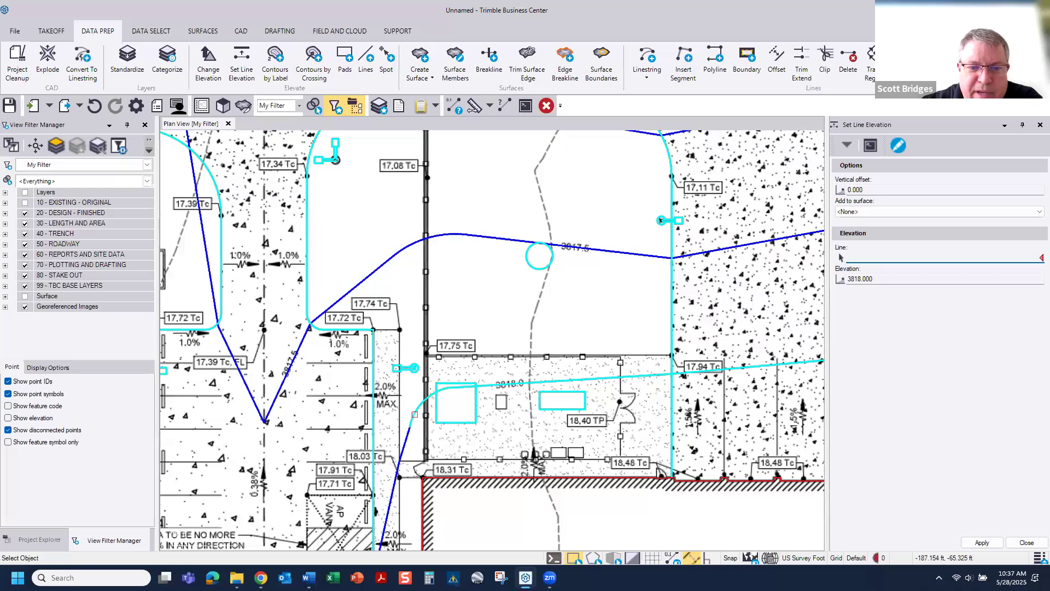
pyautogui.click(415, 414)
pyautogui.press('Return')
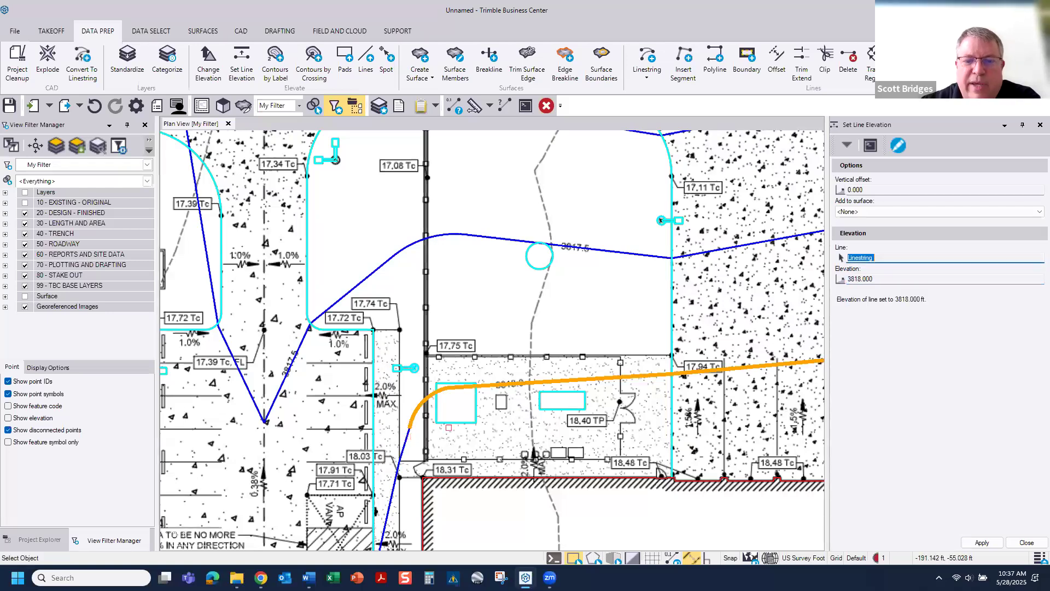
pyautogui.scroll(-3, 448, 427)
pyautogui.moveTo(473, 354); pyautogui.dragTo(530, 318, button='middle')
pyautogui.press('Escape')
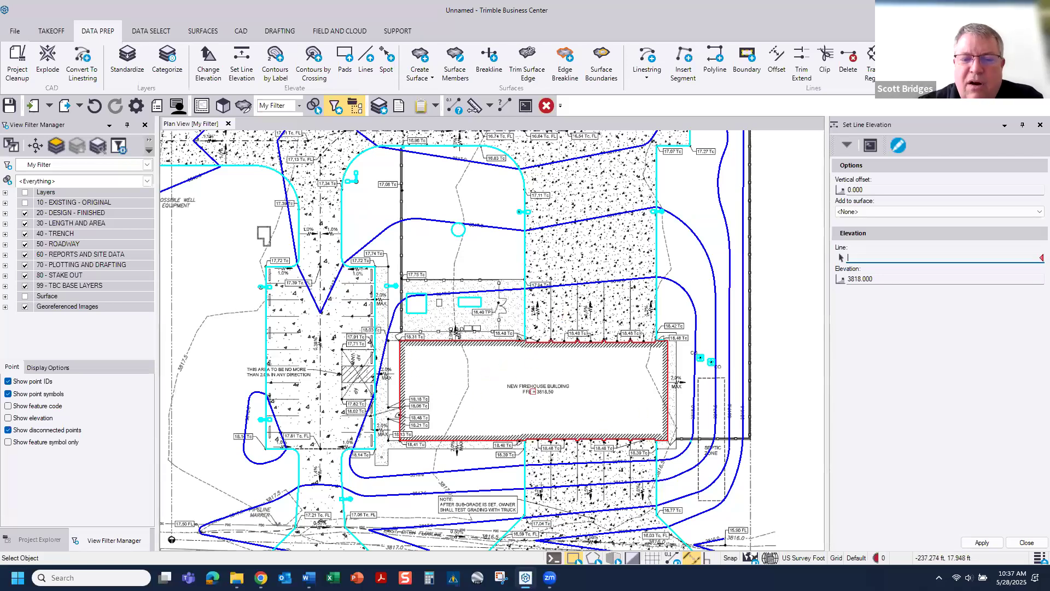
# - Examine the firehouse building outline and look up the DESIGN - Buildings and Pads layer in the Layer Manager
pyautogui.scroll(2, 518, 337)
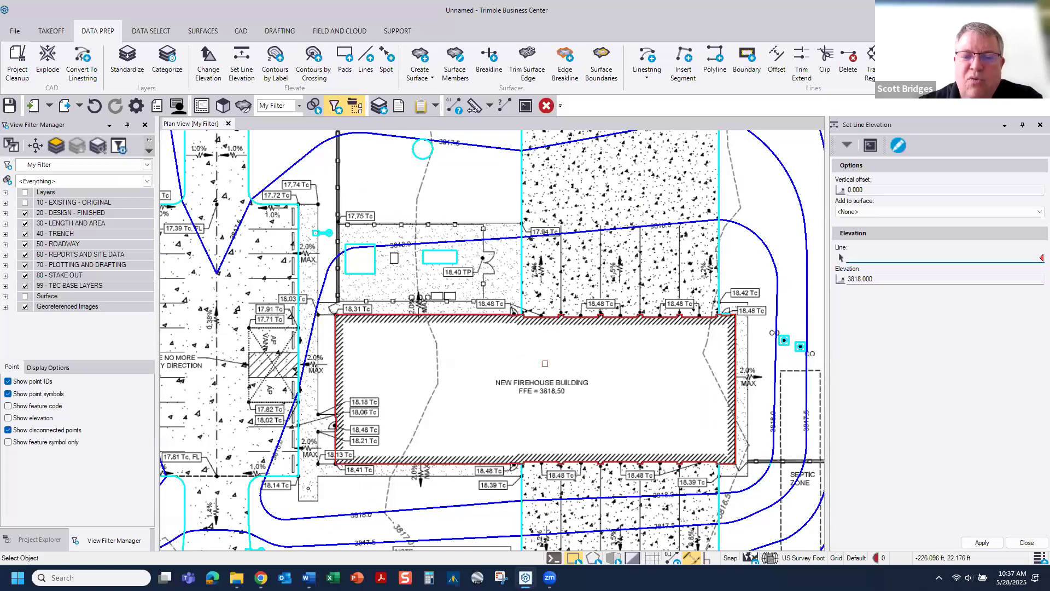
pyautogui.scroll(-1, 545, 363)
pyautogui.scroll(-1, 550, 365)
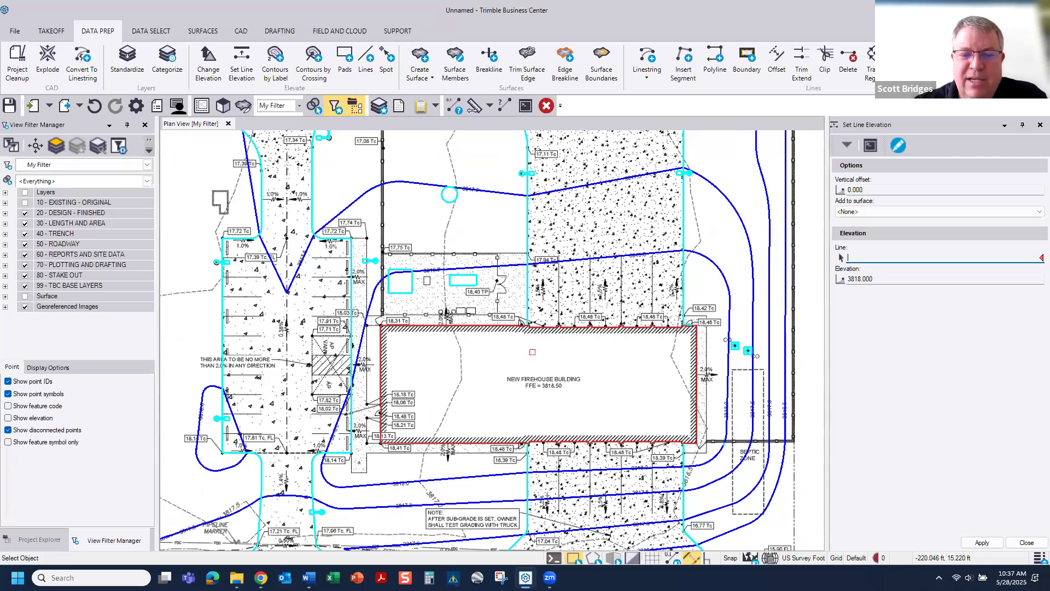
pyautogui.moveTo(528, 398); pyautogui.dragTo(474, 368, button='middle')
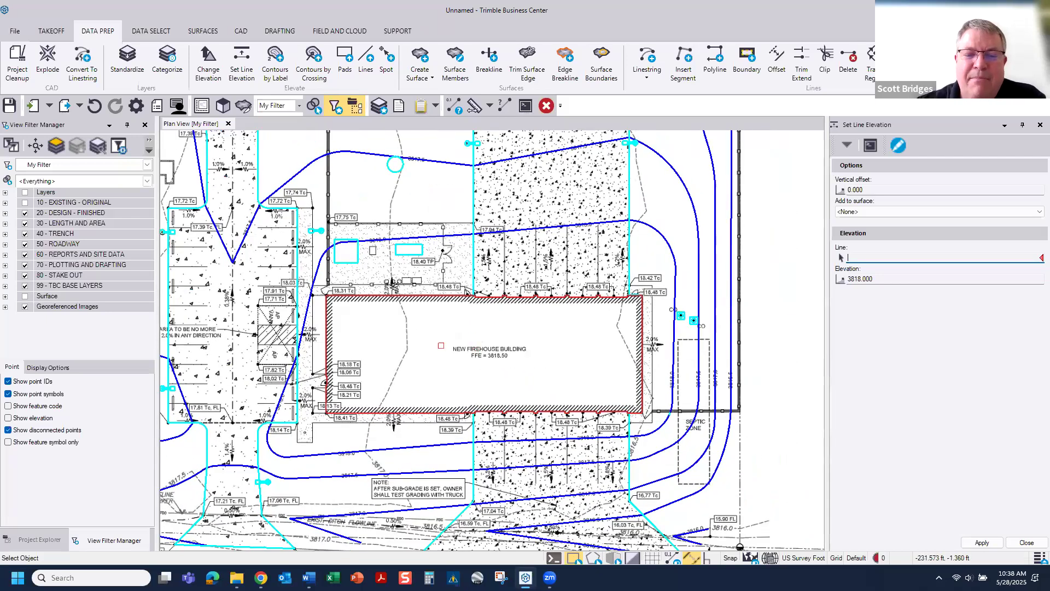
pyautogui.scroll(2, 441, 345)
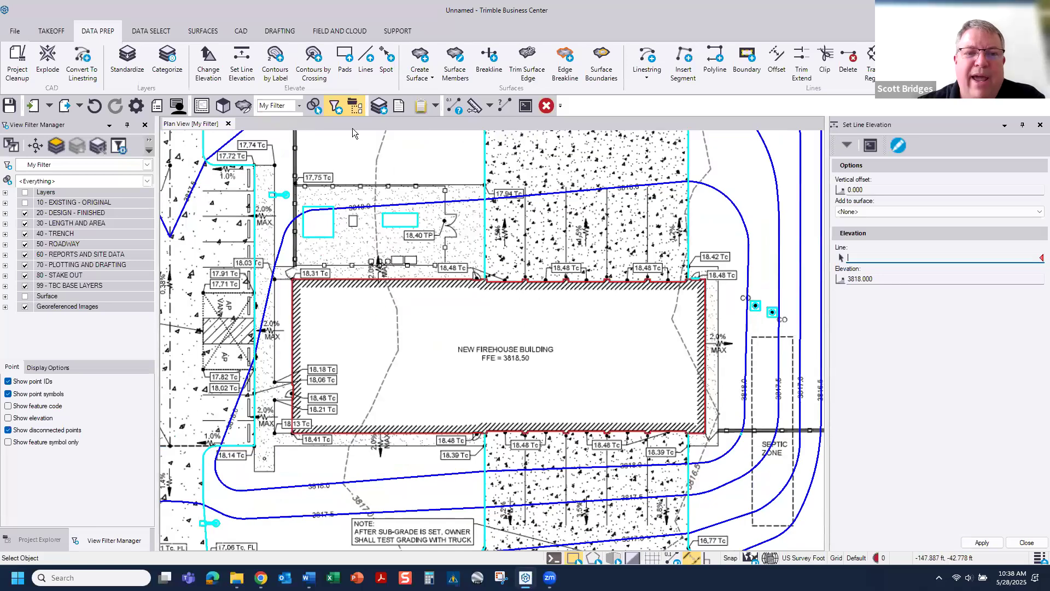
pyautogui.click(379, 105)
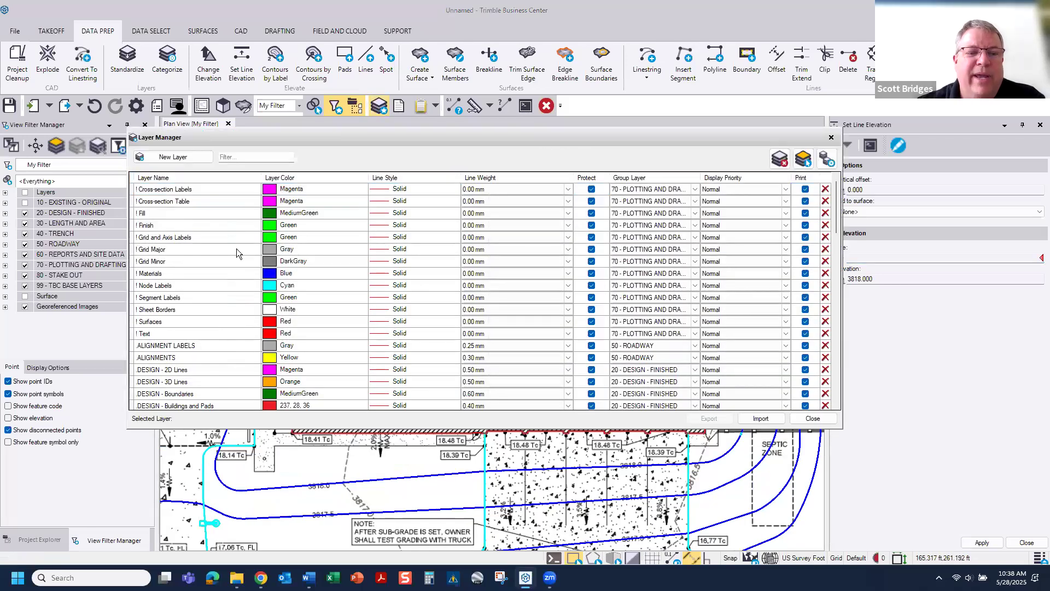
pyautogui.scroll(-3, 209, 290)
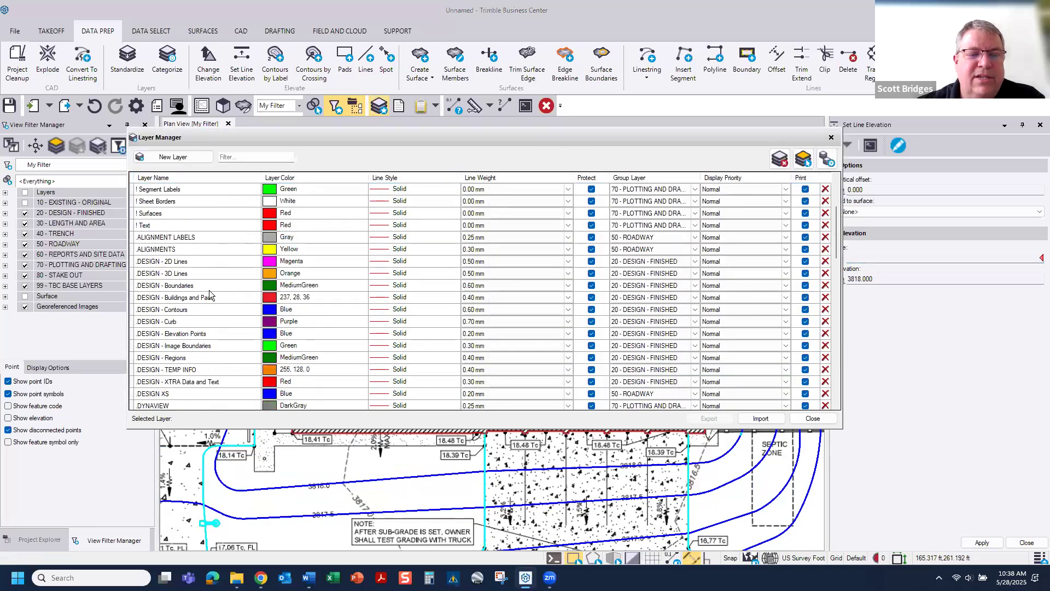
pyautogui.click(159, 298)
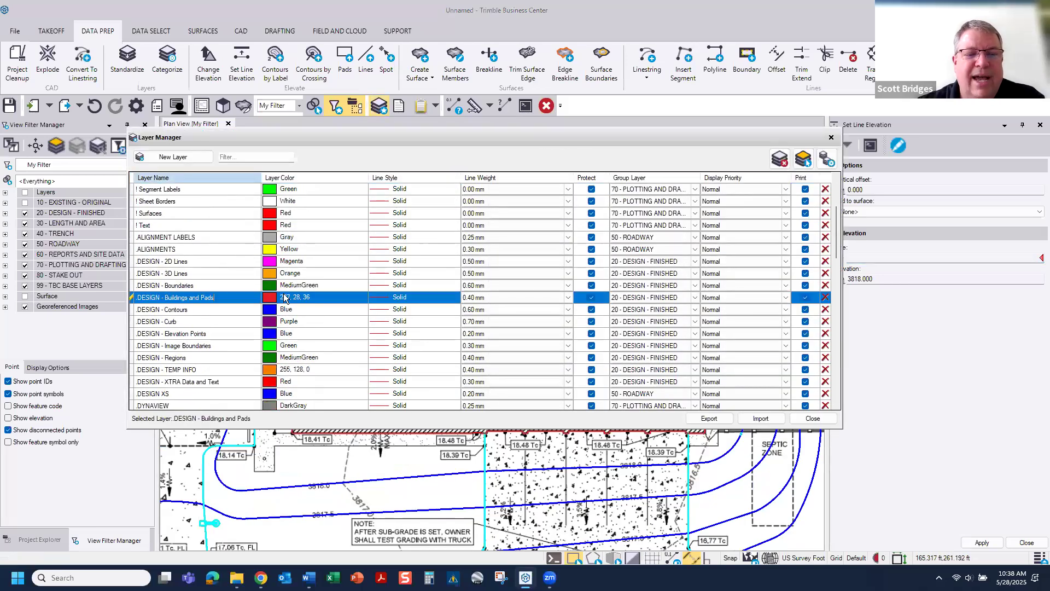
pyautogui.click(831, 137)
# - End Set Line Elevation with the entrance driveway's pavement edge linestring selected and open its properties
pyautogui.scroll(-3, 476, 410)
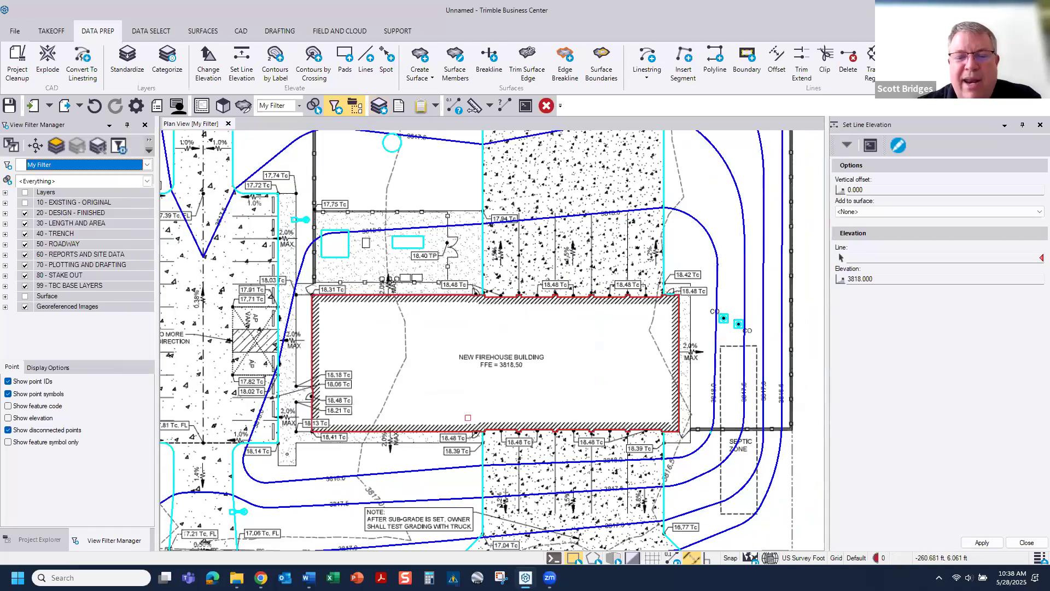
pyautogui.scroll(-1, 475, 411)
pyautogui.moveTo(476, 410); pyautogui.dragTo(540, 403, button='middle')
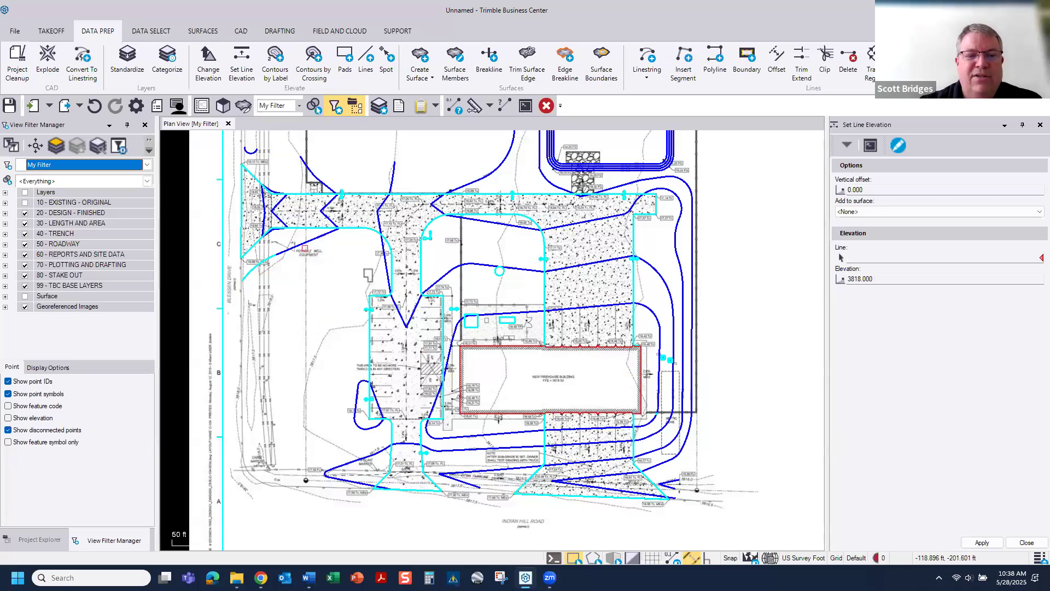
pyautogui.scroll(2, 306, 249)
pyautogui.scroll(1, 213, 245)
pyautogui.click(213, 244)
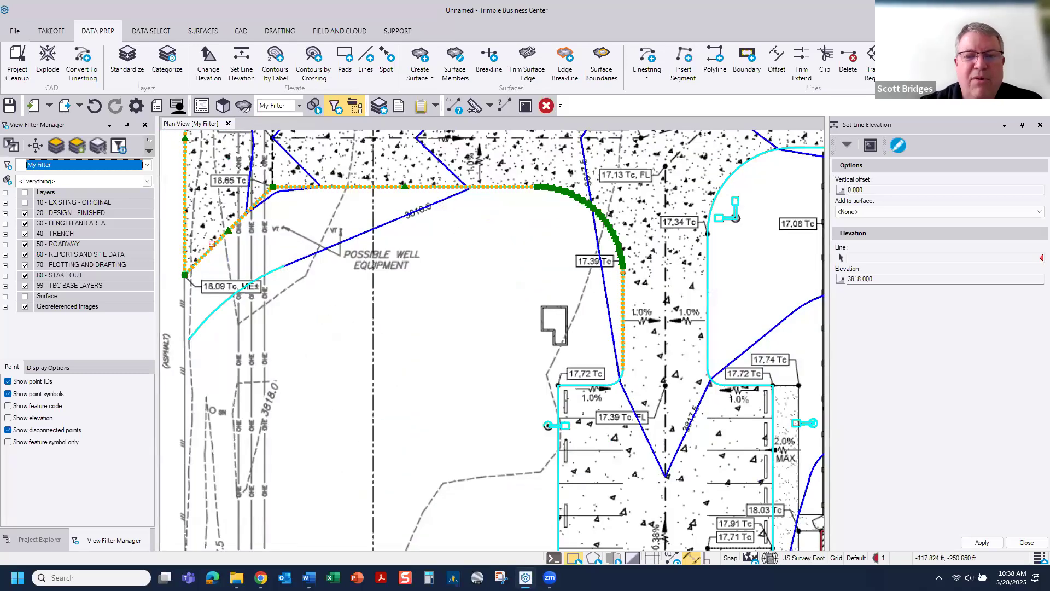
pyautogui.click(1027, 543)
pyautogui.scroll(3, 323, 358)
pyautogui.rightClick(322, 354)
pyautogui.click(339, 348)
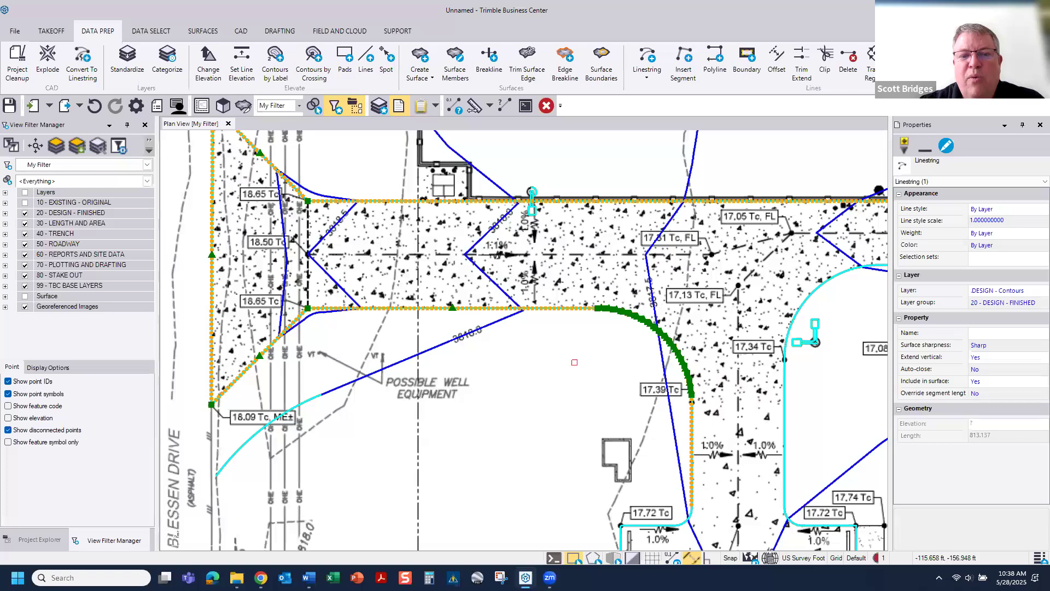
# - Add the parking lot, exit driveway and truck apron edges to the selection and assign all selected linestrings to the DESIGN - Curb layer
pyautogui.scroll(-3, 574, 362)
pyautogui.moveTo(659, 489); pyautogui.dragTo(579, 388, button='middle')
pyautogui.scroll(8, 579, 388)
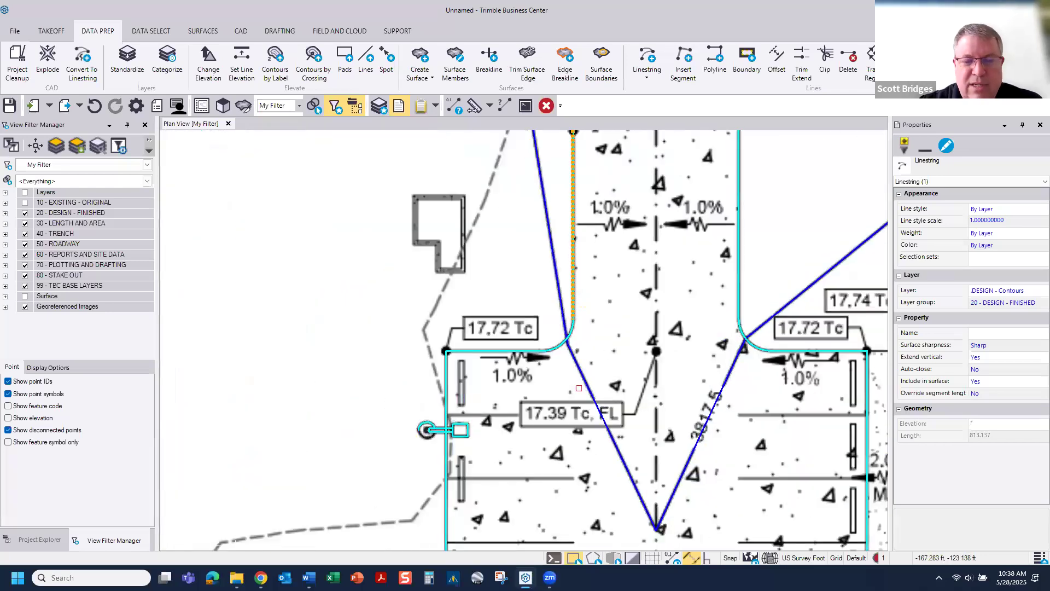
pyautogui.click(561, 345)
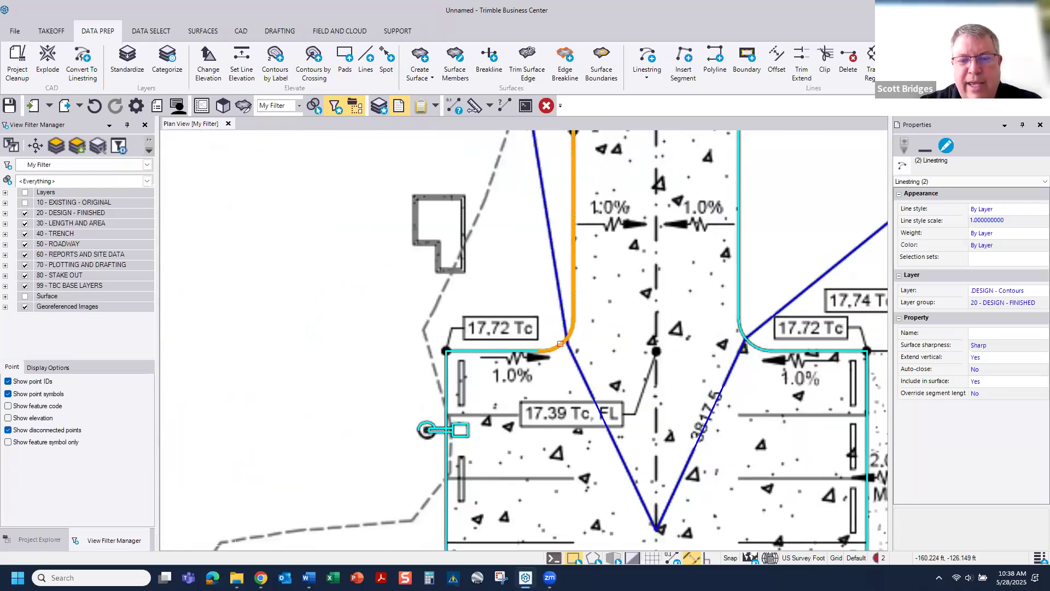
pyautogui.click(520, 349)
pyautogui.scroll(-4, 474, 306)
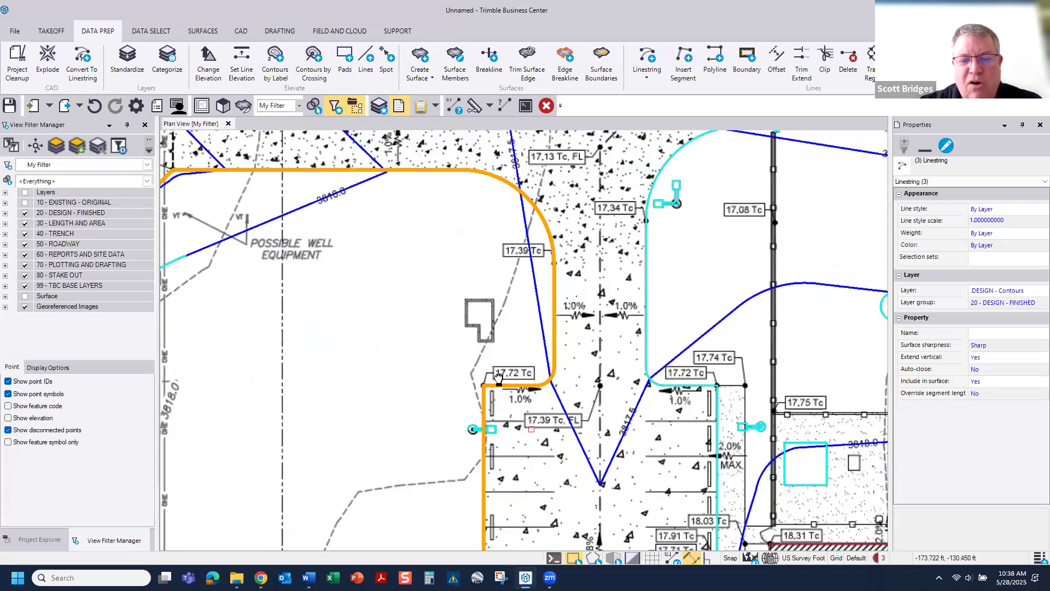
pyautogui.moveTo(500, 513)
pyautogui.mouseDown(button='middle')
pyautogui.moveTo(458, 350)
pyautogui.moveTo(471, 357)
pyautogui.mouseUp(button='middle')
pyautogui.click(535, 346)
pyautogui.click(532, 323)
pyautogui.moveTo(594, 150); pyautogui.dragTo(558, 525, button='middle')
pyautogui.moveTo(536, 137); pyautogui.dragTo(511, 253, button='middle')
pyautogui.moveTo(766, 492); pyautogui.dragTo(545, 267, button='middle')
pyautogui.moveTo(658, 447); pyautogui.dragTo(443, 226, button='middle')
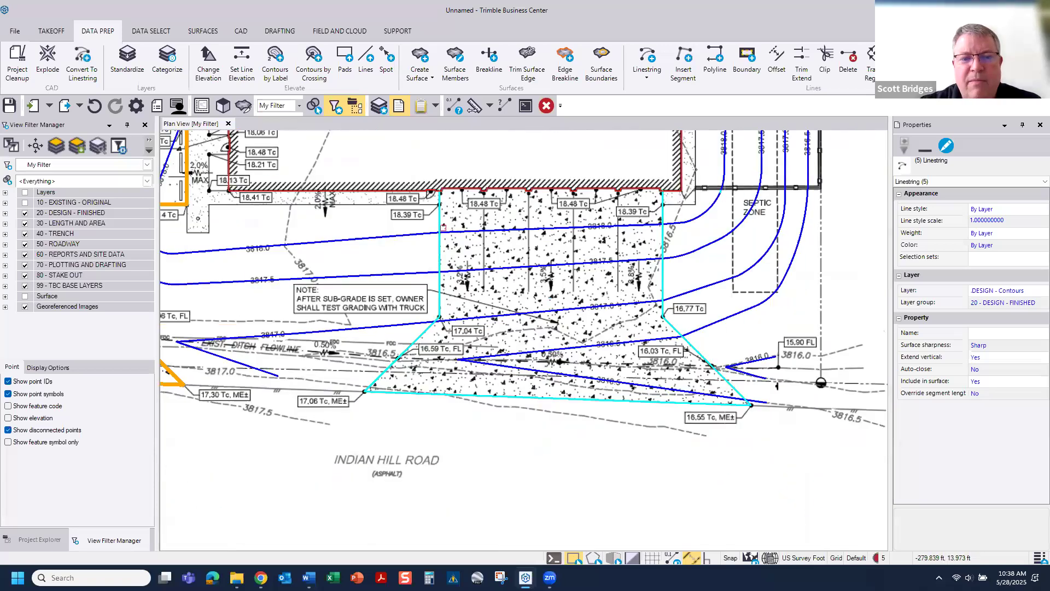
pyautogui.click(439, 252)
pyautogui.scroll(-1, 516, 298)
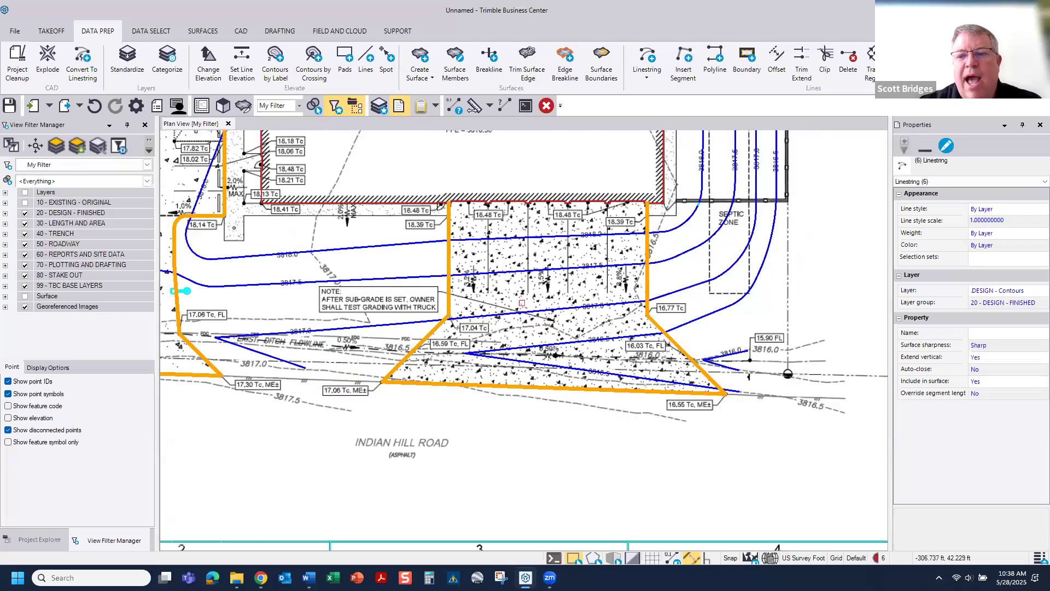
pyautogui.click(1010, 296)
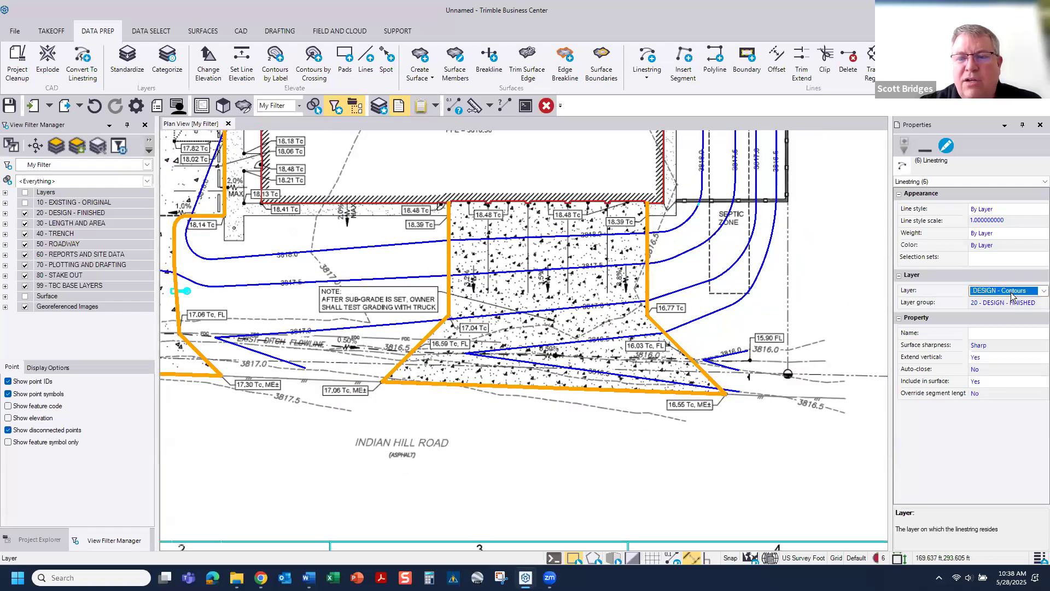
pyautogui.click(1012, 292)
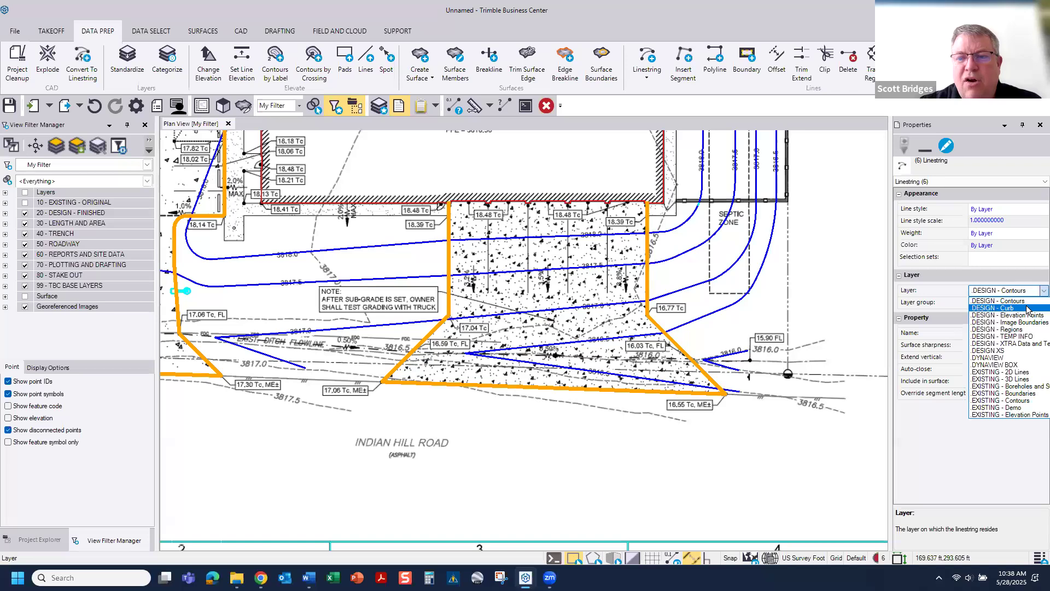
pyautogui.click(1017, 308)
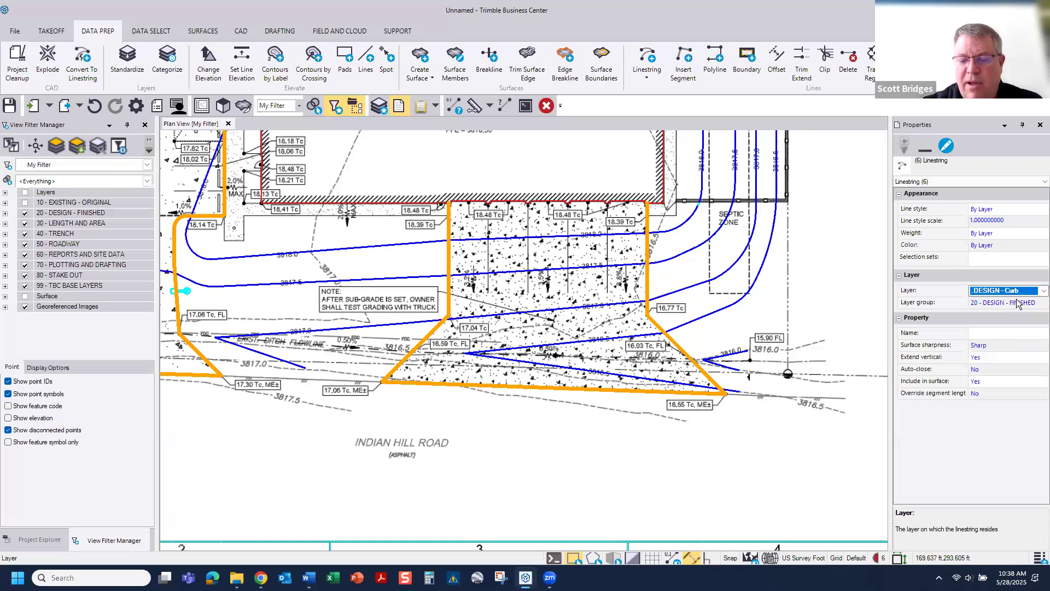
pyautogui.click(656, 493)
pyautogui.scroll(-5, 580, 442)
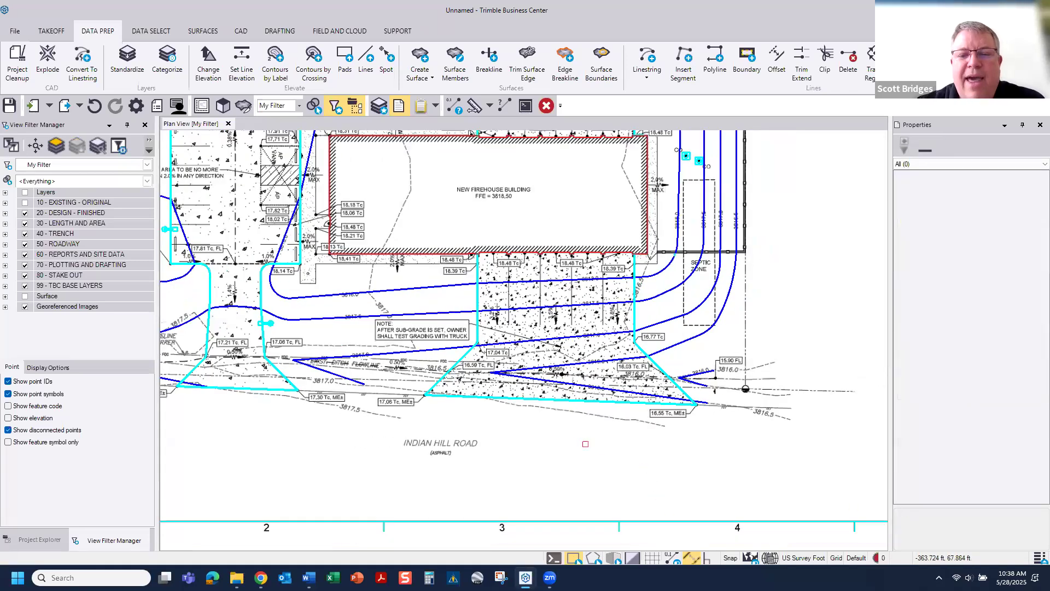
pyautogui.scroll(-2, 588, 432)
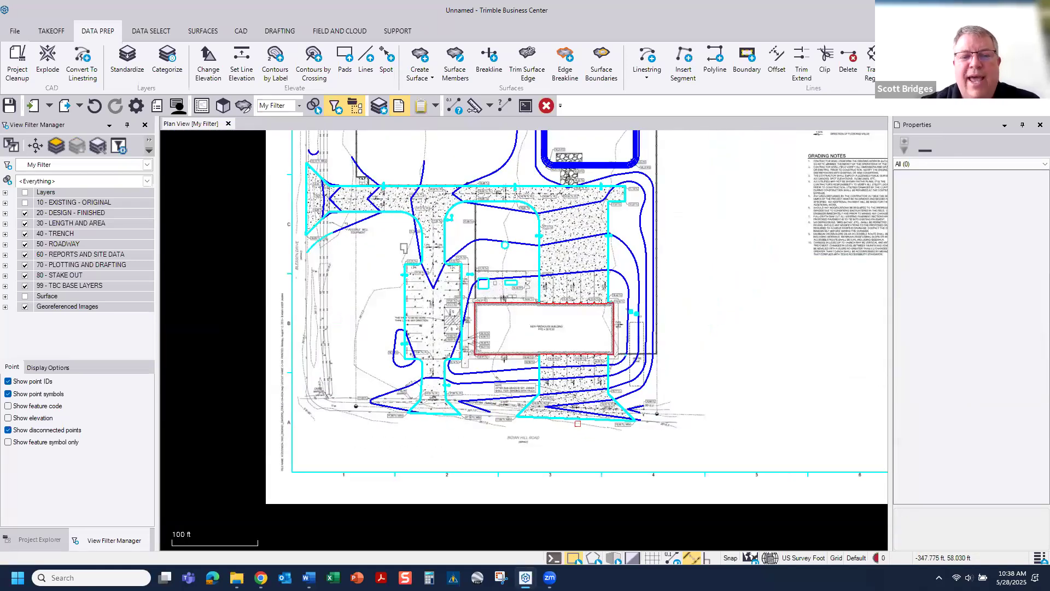
# - Set the curved contour segment south of the entrance driveway at Blessen Drive to elevation 3818 with Set Line Elevation
pyautogui.scroll(5, 402, 283)
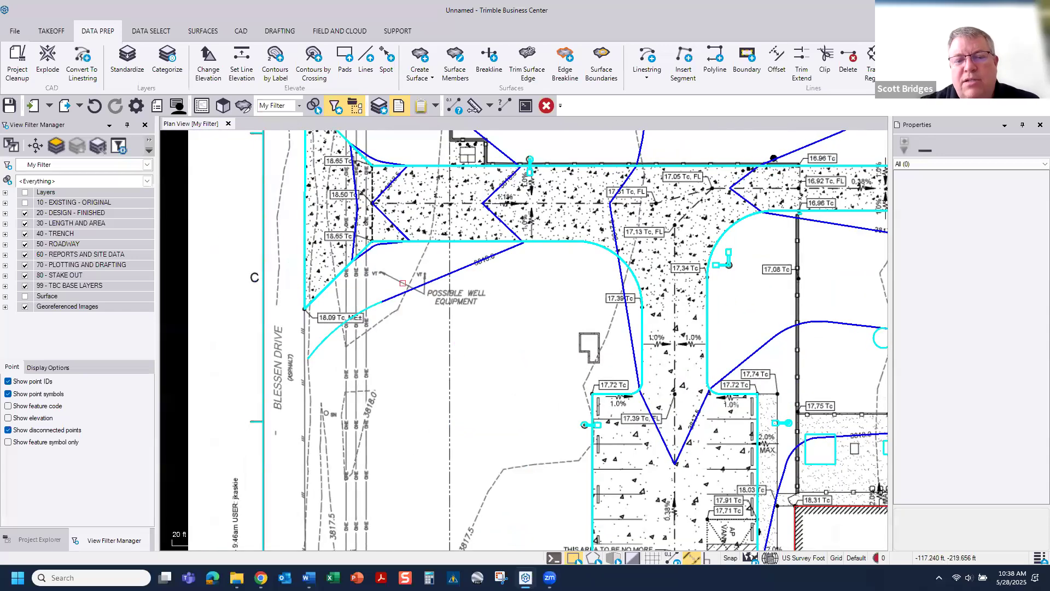
pyautogui.rightClick(389, 312)
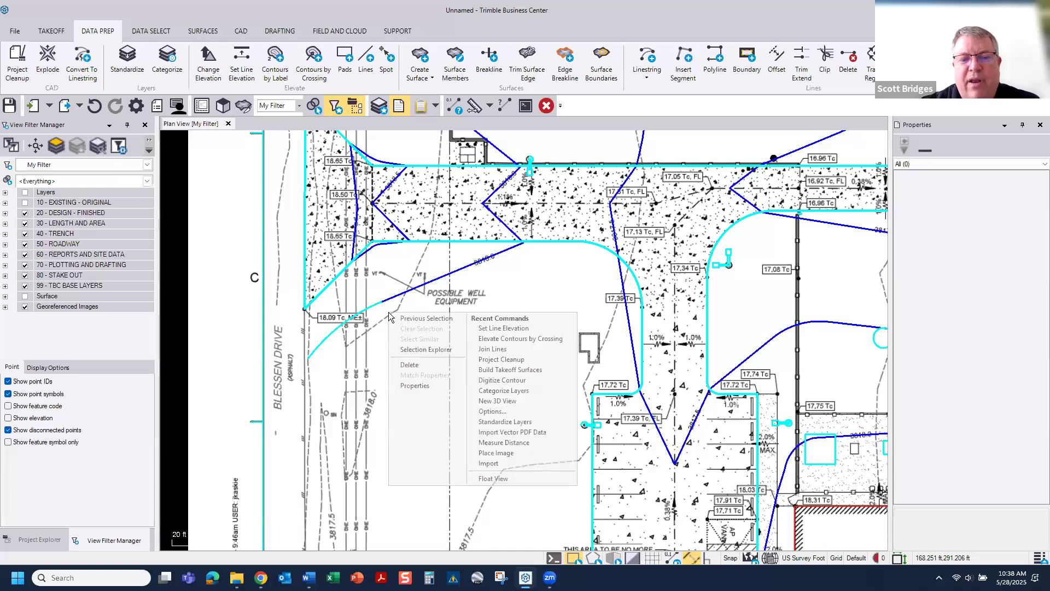
pyautogui.click(504, 328)
pyautogui.scroll(2, 319, 310)
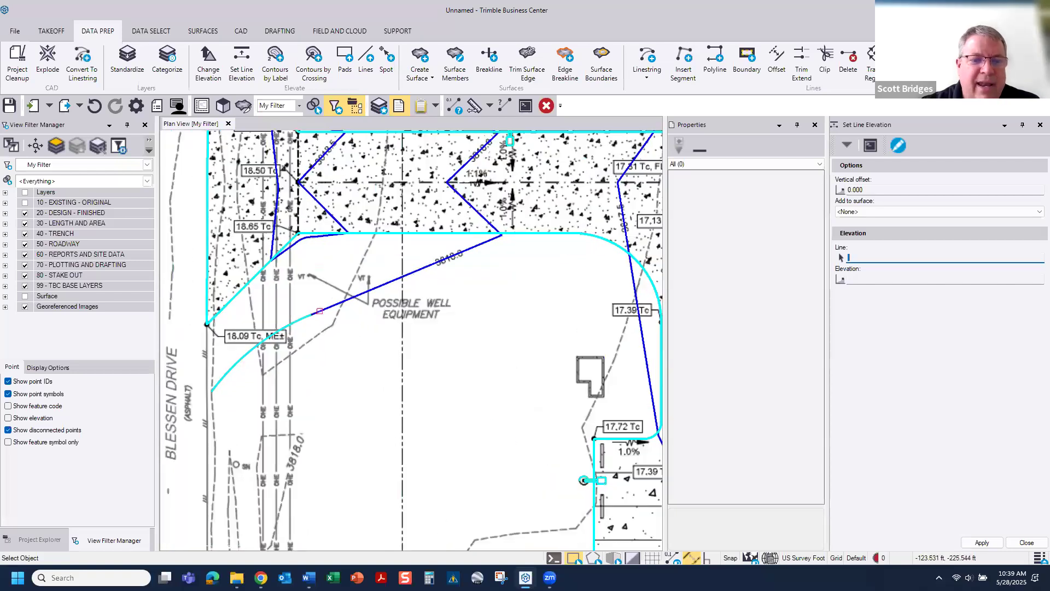
pyautogui.click(303, 315)
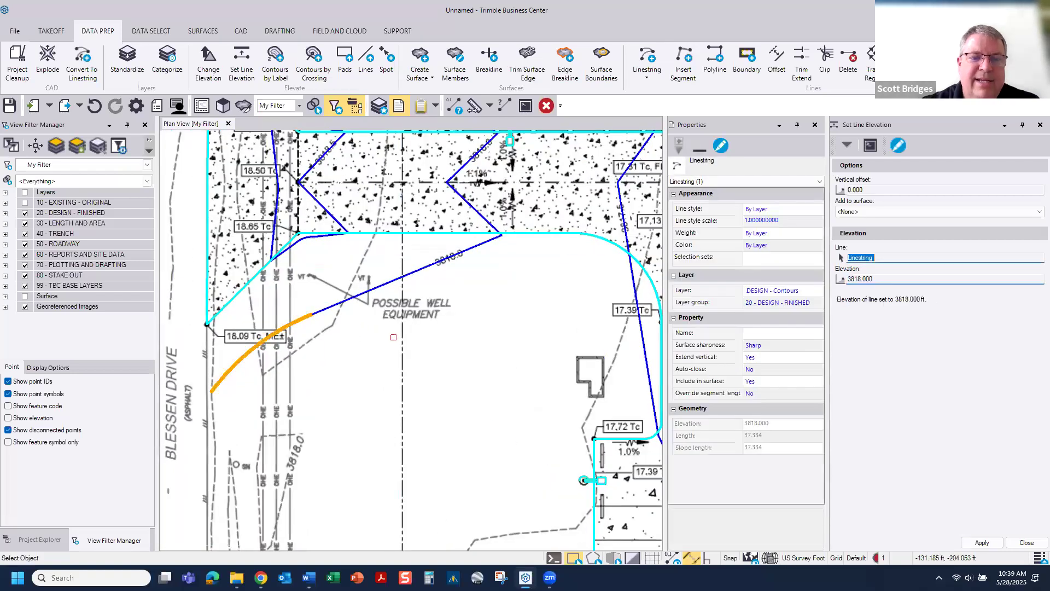
pyautogui.click(1027, 542)
pyautogui.scroll(-3, 567, 413)
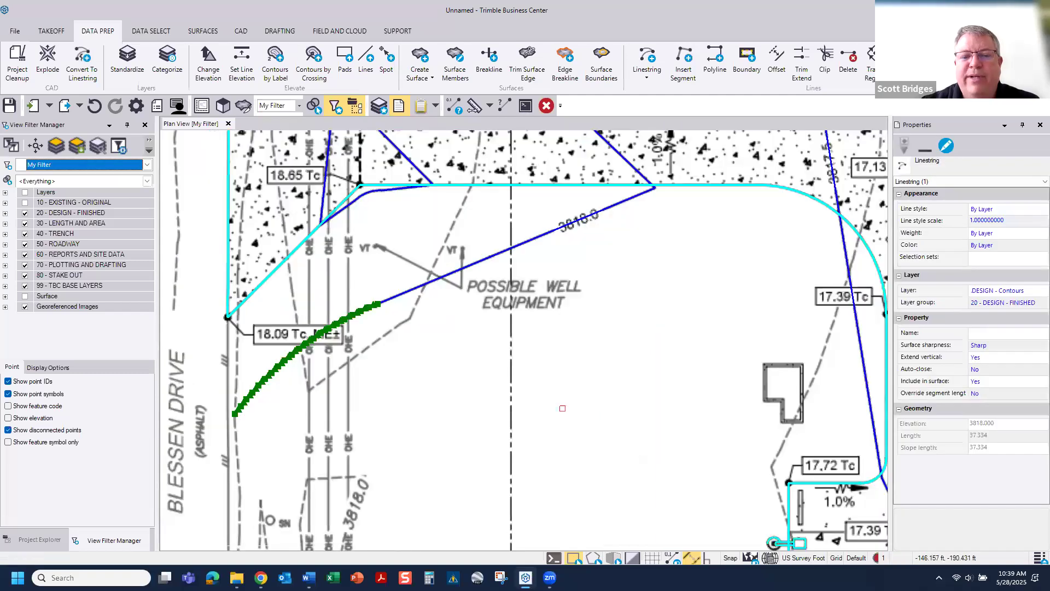
# - Open a 3D view of the project and place it beside the plan view in a new vertical tab group
pyautogui.scroll(-3, 566, 412)
pyautogui.moveTo(566, 413); pyautogui.dragTo(277, 319, button='middle')
pyautogui.click(223, 106)
pyautogui.scroll(3, 507, 349)
pyautogui.moveTo(507, 349); pyautogui.dragTo(540, 307, button='middle')
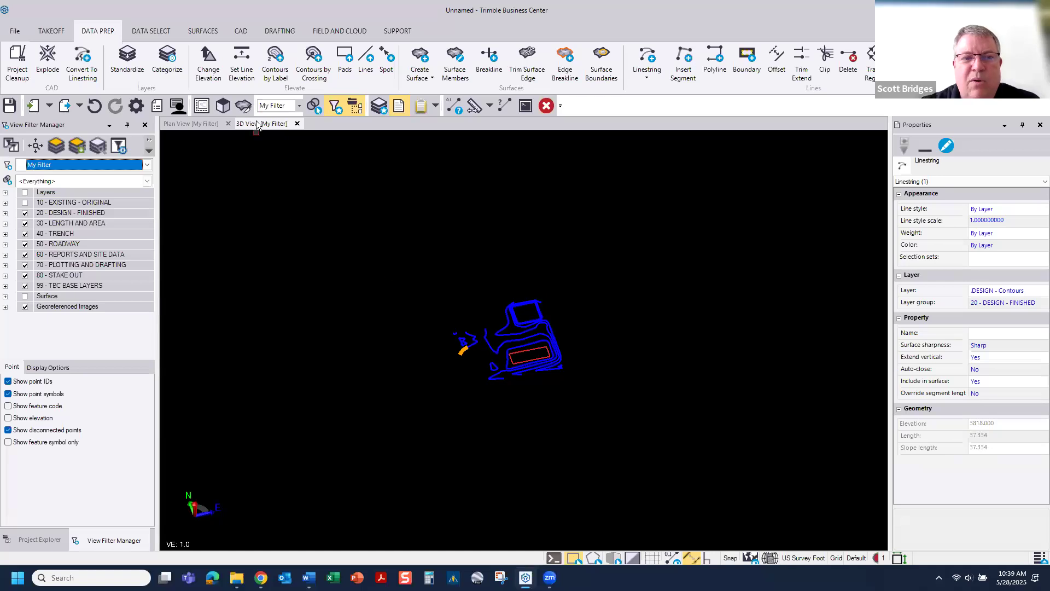
pyautogui.moveTo(747, 181); pyautogui.dragTo(803, 180)
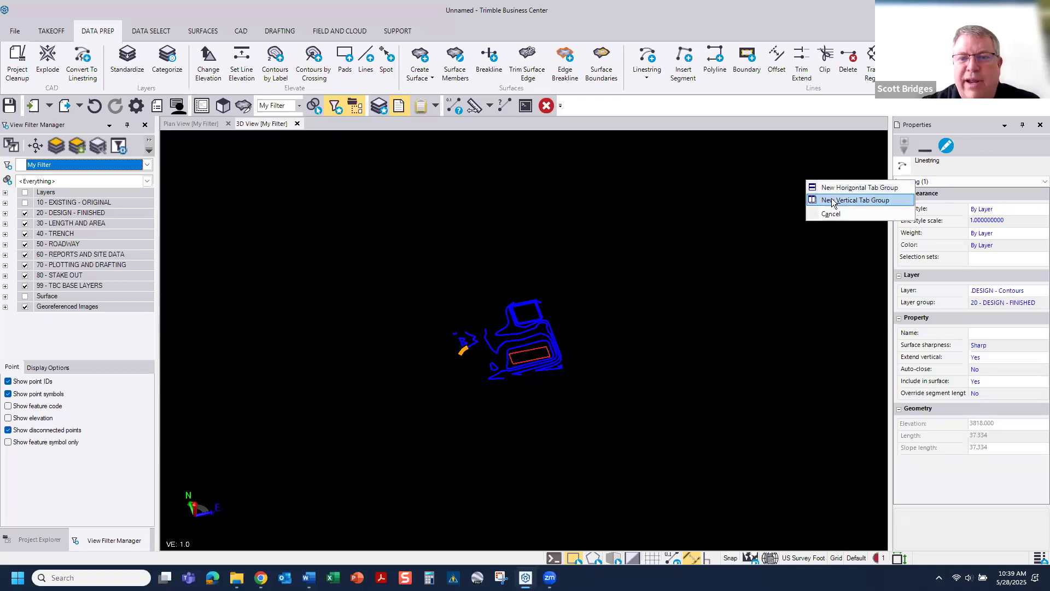
pyautogui.click(842, 202)
# - Select the elevated contours and building outline in the 3D view, examine the zero-elevation linework separately, and close the object properties
pyautogui.moveTo(598, 257); pyautogui.dragTo(823, 400)
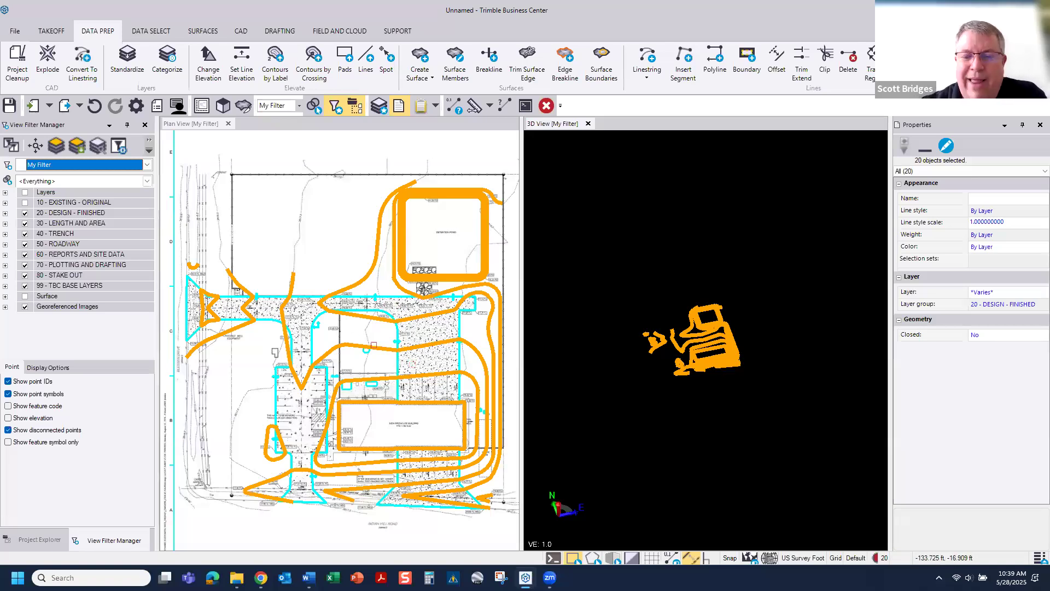
pyautogui.scroll(-4, 654, 368)
pyautogui.moveTo(673, 466); pyautogui.dragTo(680, 209, button='middle')
pyautogui.scroll(5, 657, 311)
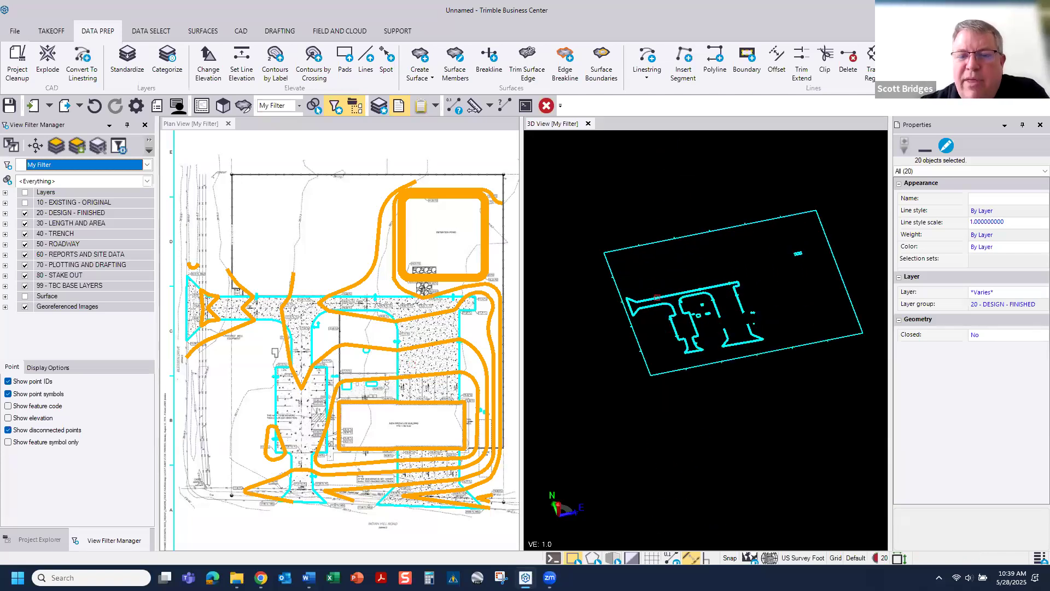
pyautogui.scroll(3, 657, 298)
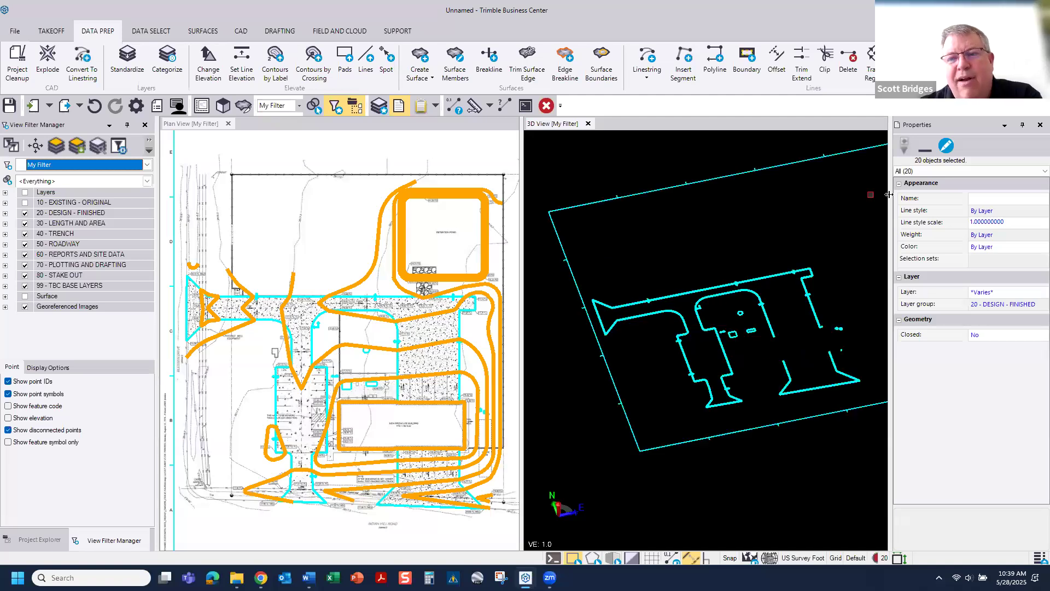
pyautogui.click(1027, 128)
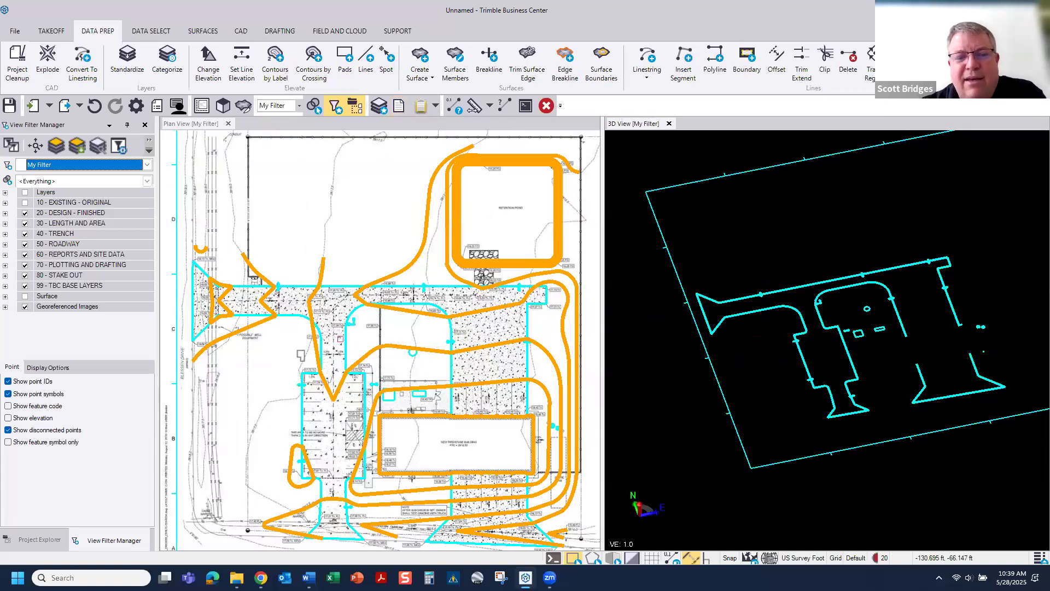
# - Hide the DESIGN - Curb layer, delete all the remaining zero-elevation linework in the 3D view, and show the curb layer again
pyautogui.click(5, 213)
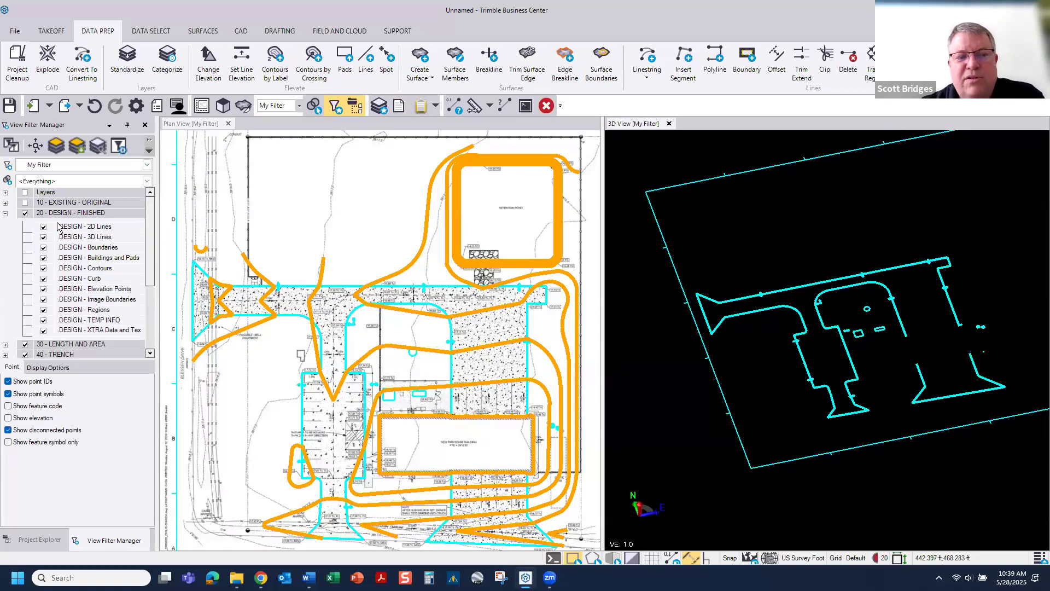
pyautogui.click(44, 279)
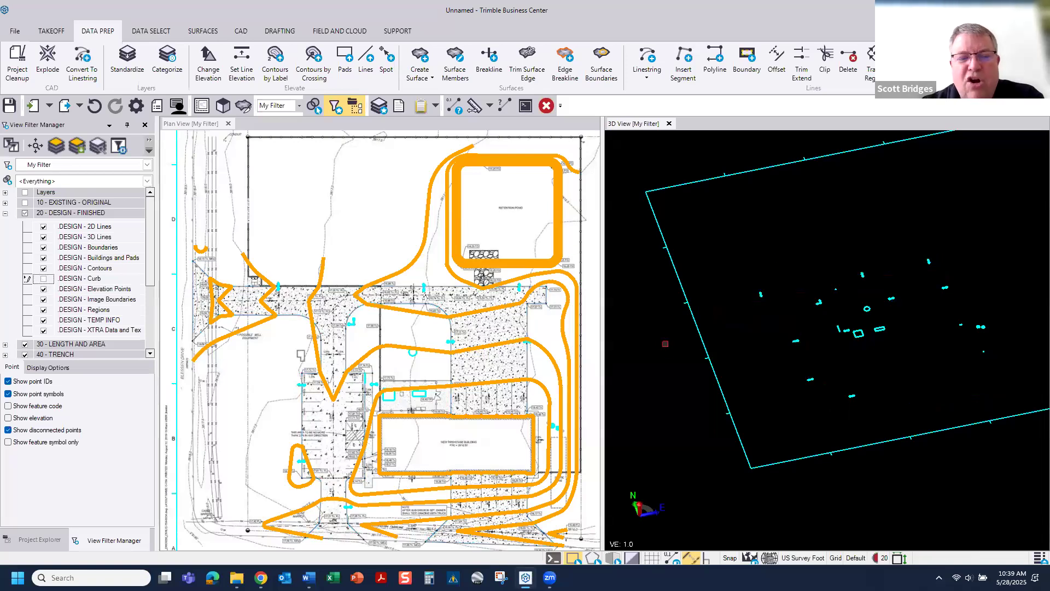
pyautogui.scroll(-3, 769, 325)
pyautogui.moveTo(658, 189); pyautogui.dragTo(1013, 433)
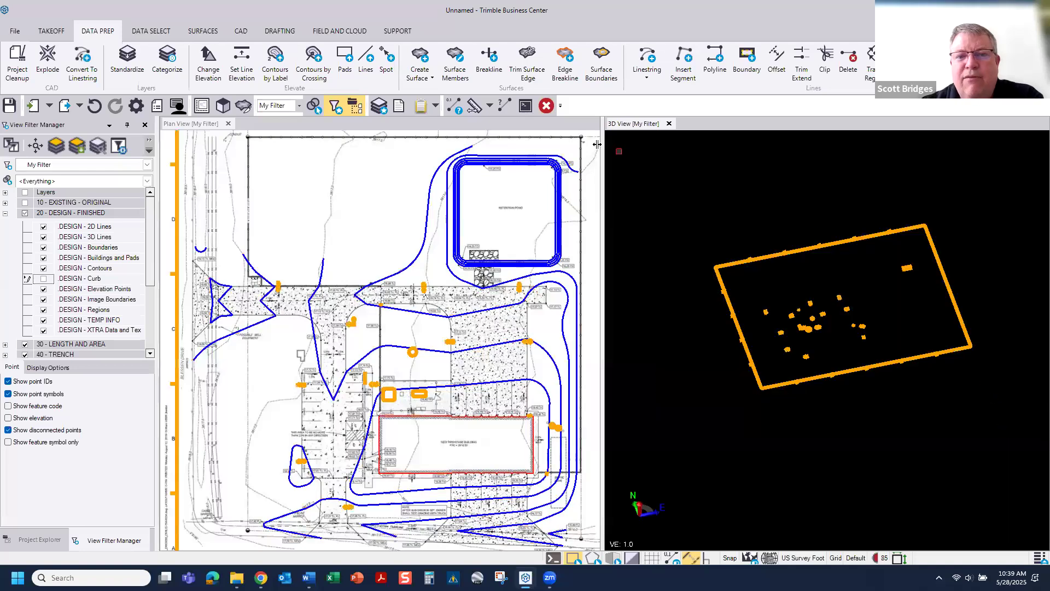
pyautogui.press('Delete')
pyautogui.scroll(-4, 872, 356)
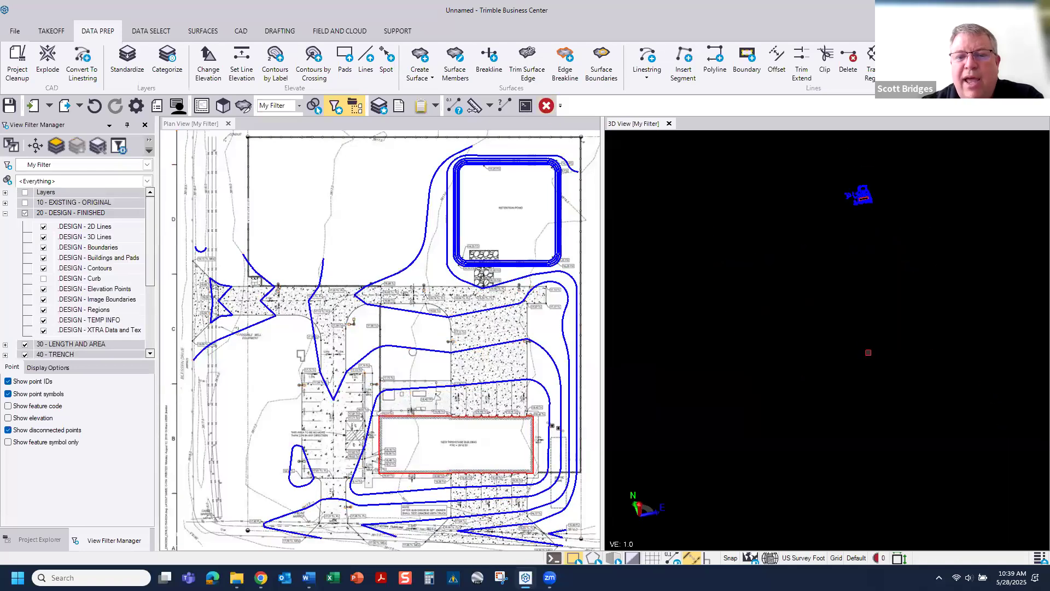
pyautogui.click(44, 278)
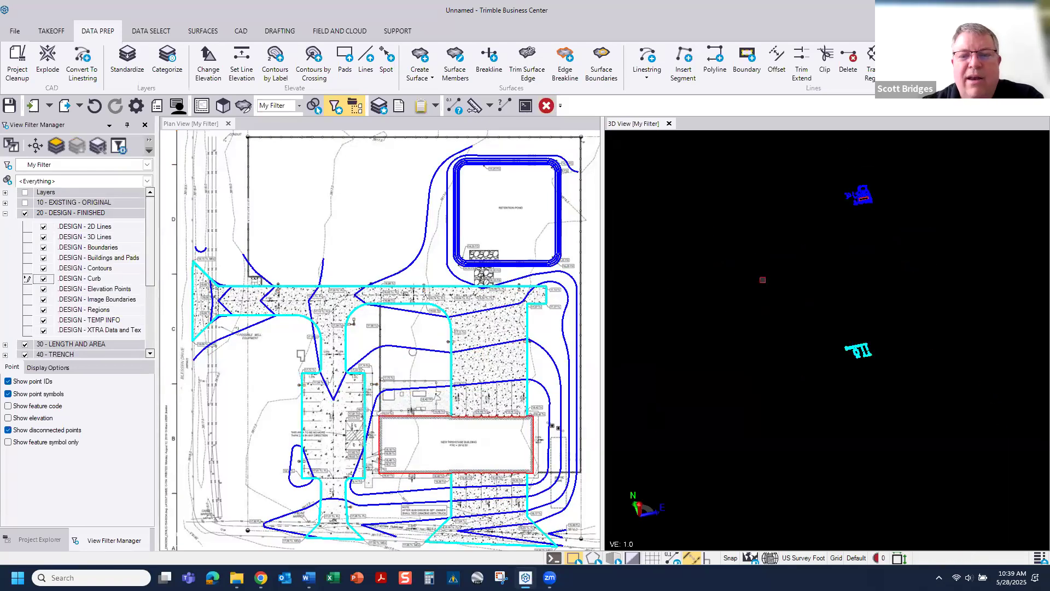
# - Widen the plan view and set the zero elevation display option to Normal
pyautogui.moveTo(608, 402); pyautogui.dragTo(581, 368, button='middle')
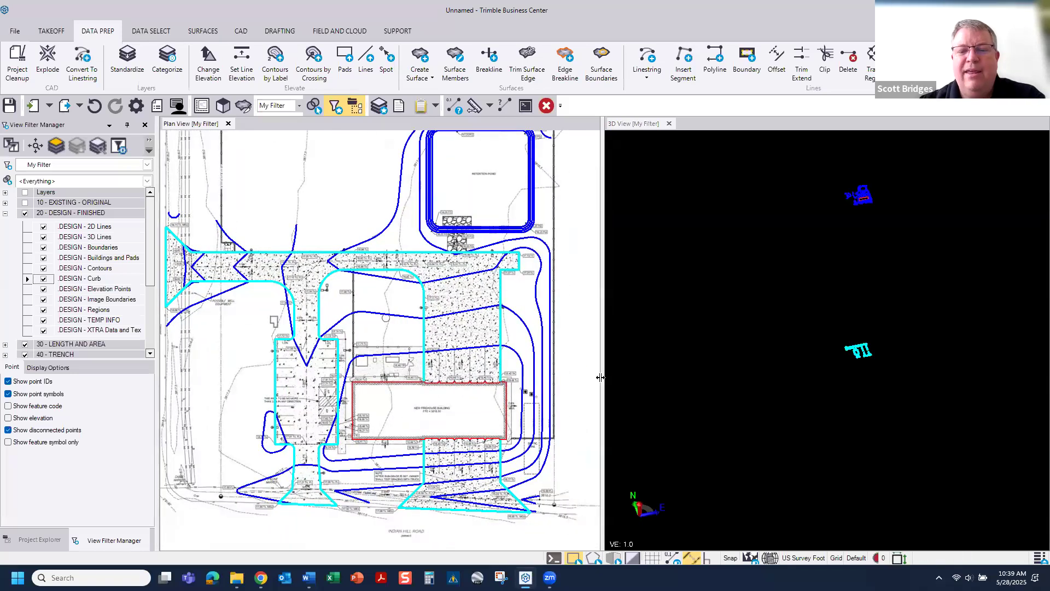
pyautogui.moveTo(601, 377); pyautogui.dragTo(811, 377)
pyautogui.scroll(-3, 464, 367)
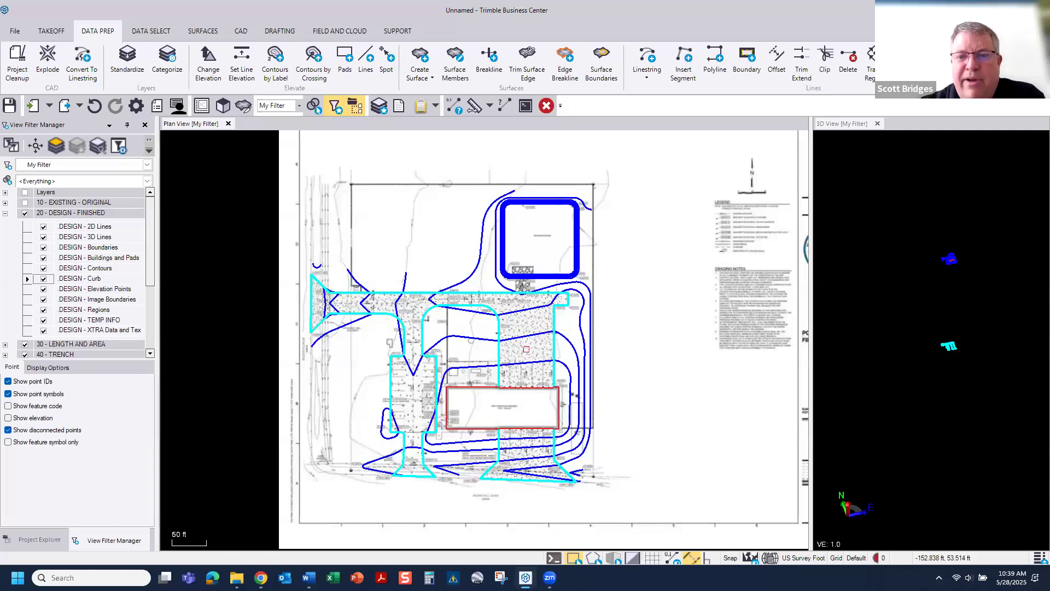
pyautogui.click(56, 367)
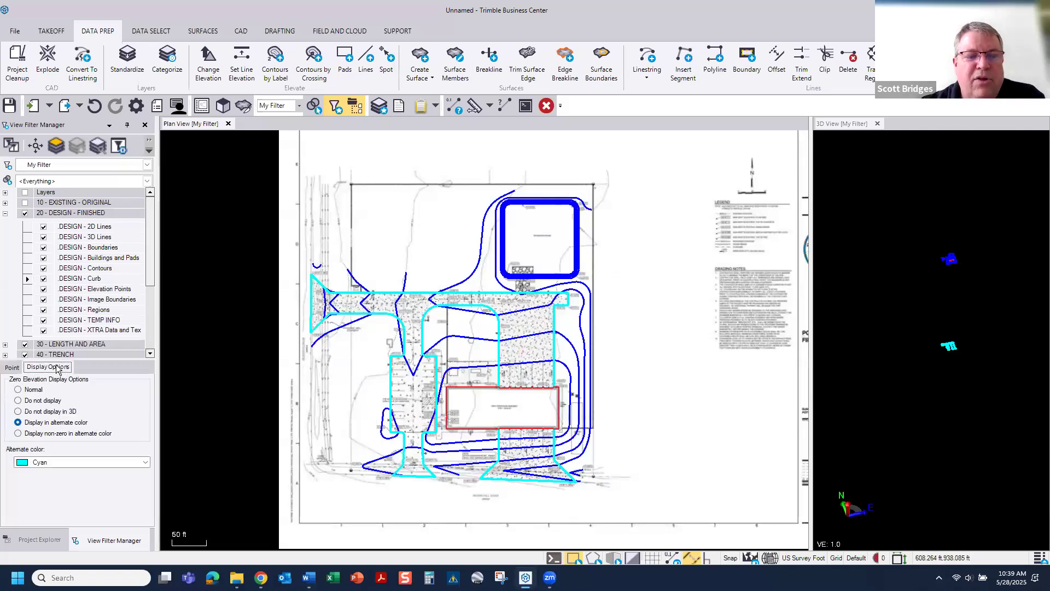
pyautogui.click(18, 390)
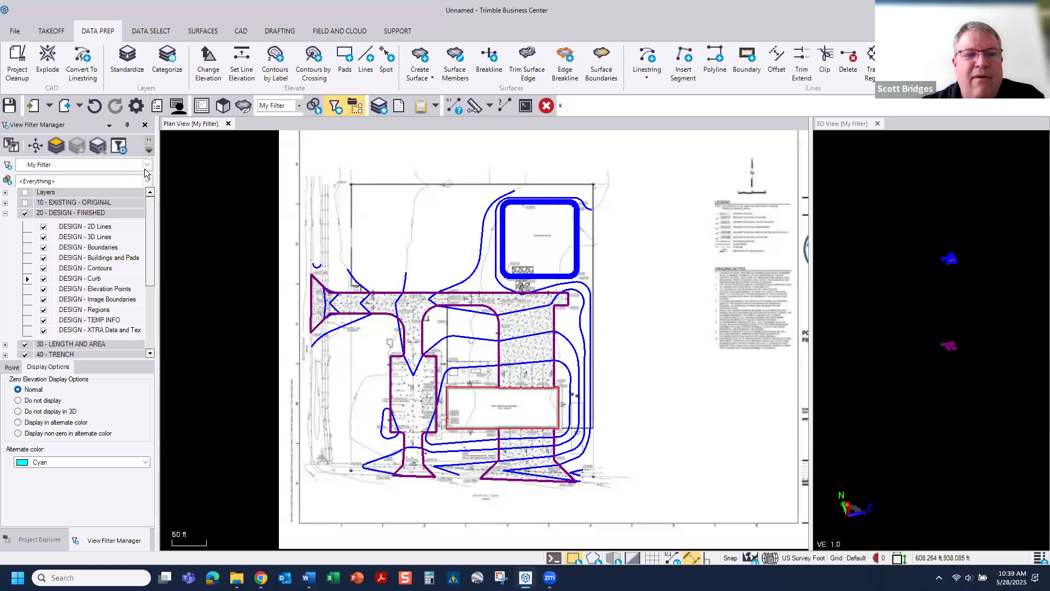
# - Start a new polyline on the DESIGN - Boundaries layer with its points specified individually
pyautogui.scroll(2, 390, 363)
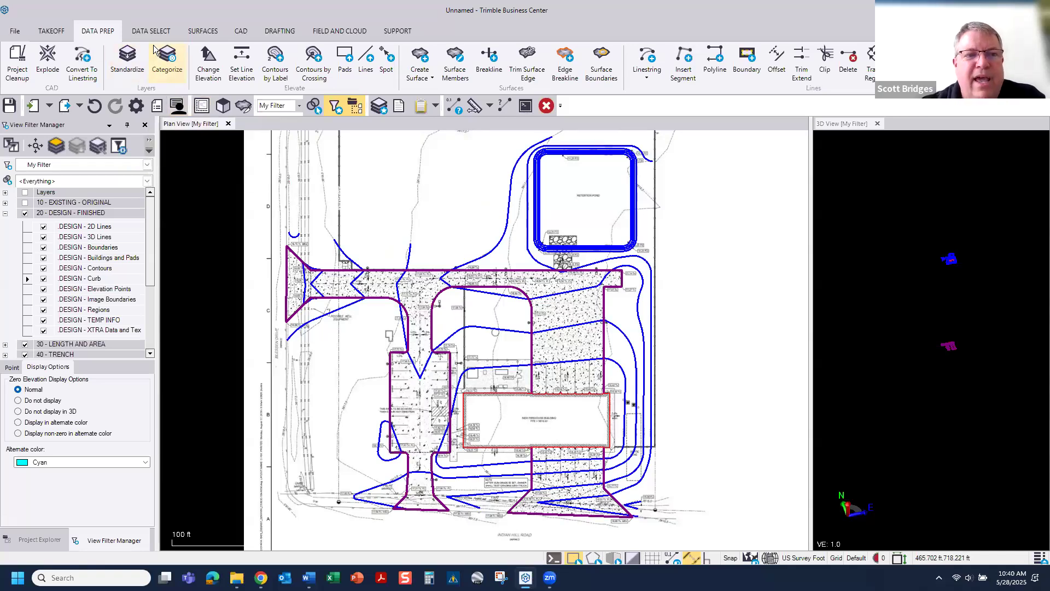
pyautogui.click(241, 32)
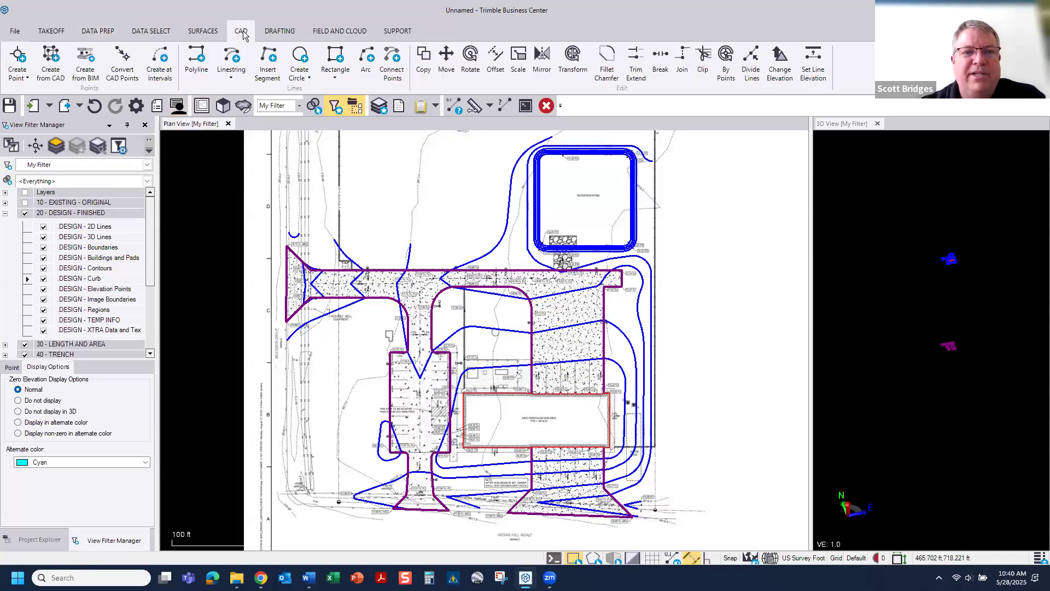
pyautogui.click(195, 59)
pyautogui.click(1039, 211)
pyautogui.scroll(-5, 899, 285)
pyautogui.scroll(10, 899, 285)
pyautogui.scroll(3, 899, 284)
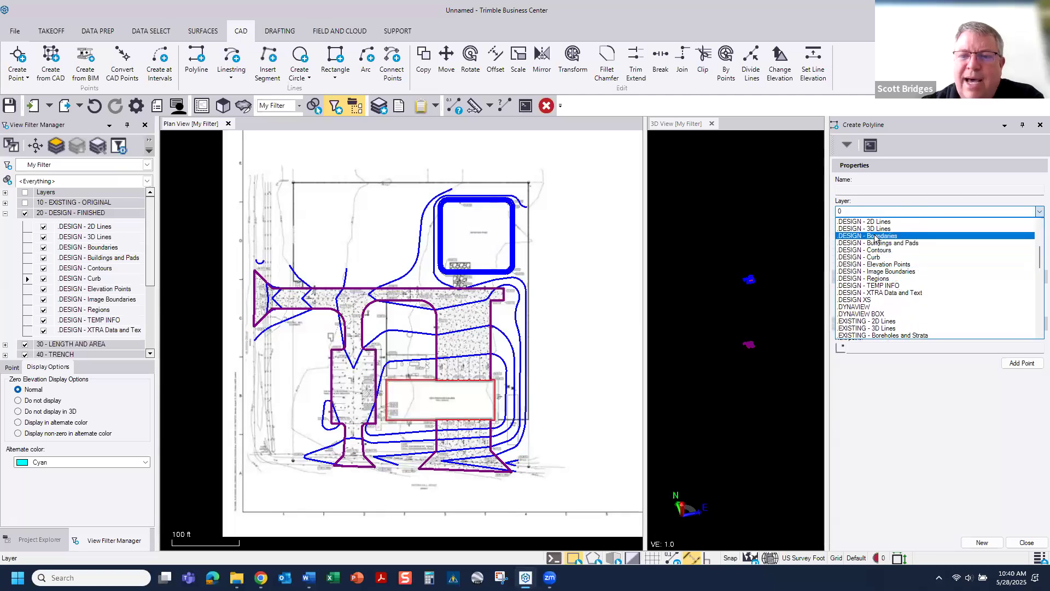
pyautogui.click(876, 236)
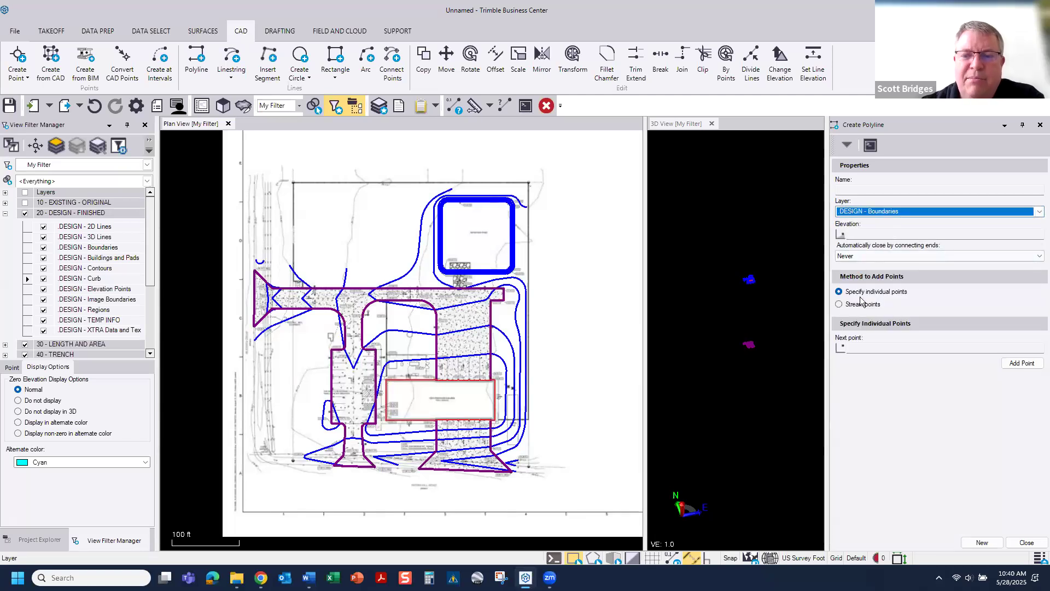
pyautogui.click(859, 347)
# - Place boundary vertices from north of the retention pond along the entrance driveway, around its Blessen Drive end and to the parking lot's west side
pyautogui.scroll(2, 514, 186)
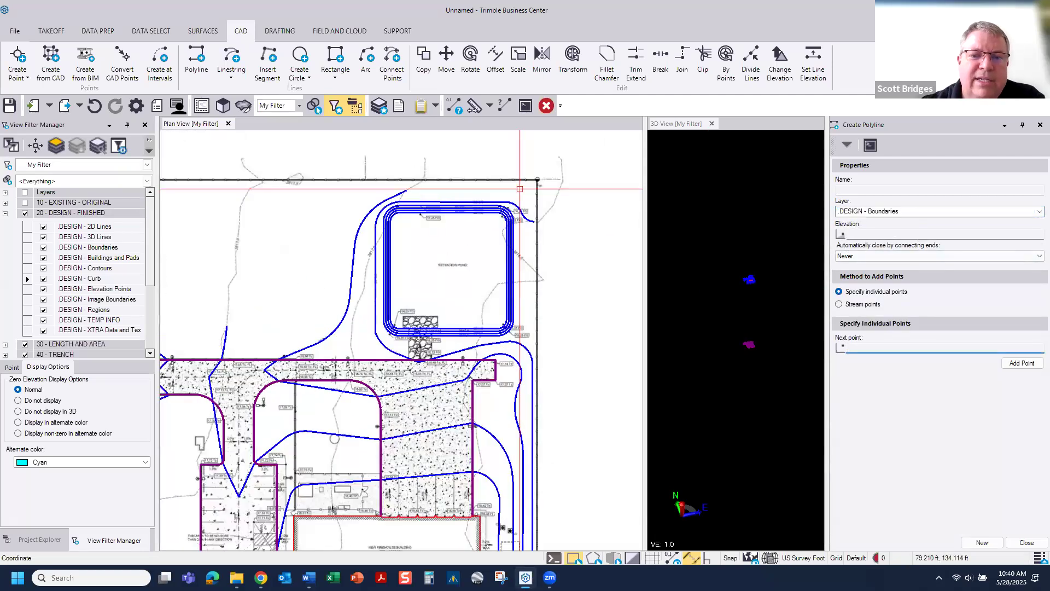
pyautogui.click(364, 186)
pyautogui.click(310, 254)
pyautogui.click(282, 310)
pyautogui.click(193, 312)
pyautogui.moveTo(193, 311); pyautogui.dragTo(512, 254, button='middle')
pyautogui.click(459, 256)
pyautogui.click(419, 247)
pyautogui.click(377, 251)
pyautogui.click(375, 402)
pyautogui.click(491, 438)
pyautogui.click(496, 484)
# - Continue the boundary polyline down the west side of the parking lot and along Indian Hill Road below the exit driveway
pyautogui.moveTo(464, 352)
pyautogui.mouseDown(button='middle')
pyautogui.moveTo(436, 291)
pyautogui.moveTo(404, 162)
pyautogui.mouseUp(button='middle')
pyautogui.click(432, 364)
pyautogui.click(406, 395)
pyautogui.click(402, 417)
pyautogui.click(473, 437)
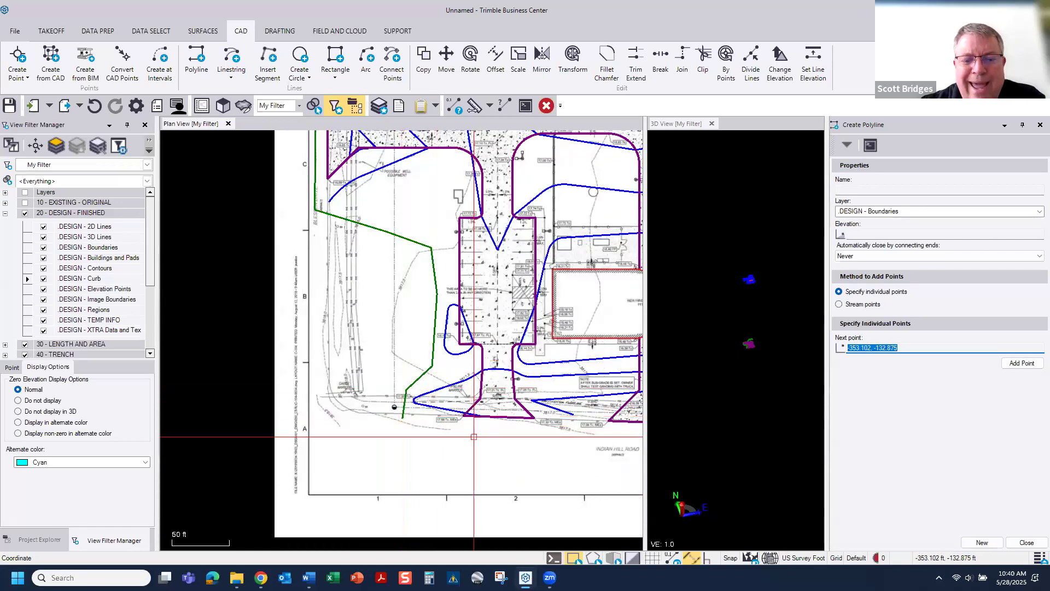
pyautogui.click(608, 436)
pyautogui.moveTo(438, 434); pyautogui.dragTo(232, 430, button='middle')
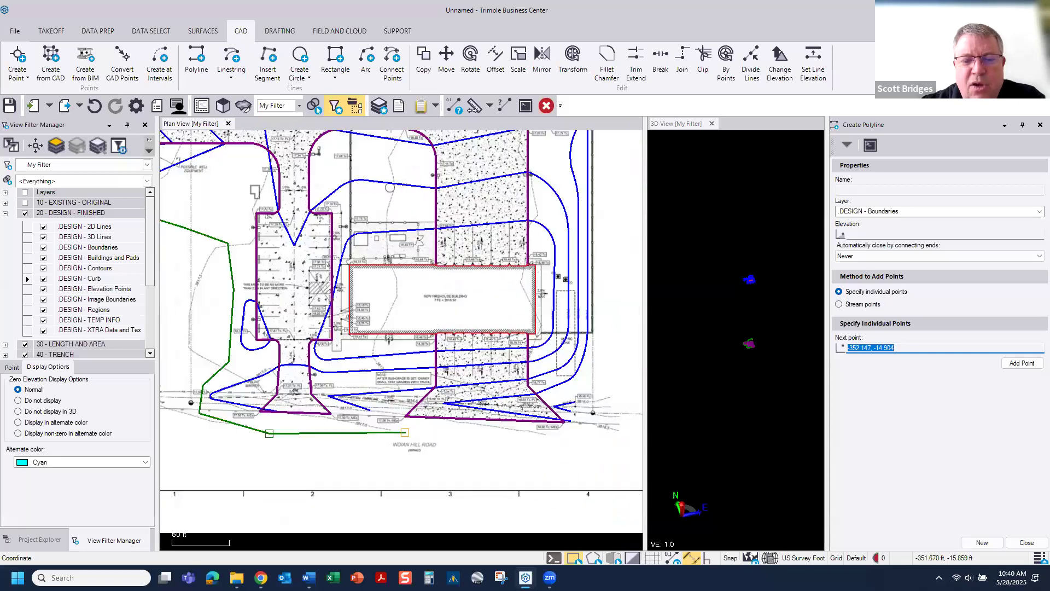
# - Carry the boundary polyline around the truck apron and up the east side to the retention pond, and finish the closed site outline
pyautogui.click(568, 439)
pyautogui.click(580, 425)
pyautogui.click(602, 326)
pyautogui.moveTo(618, 205); pyautogui.dragTo(590, 421, button='middle')
pyautogui.click(575, 167)
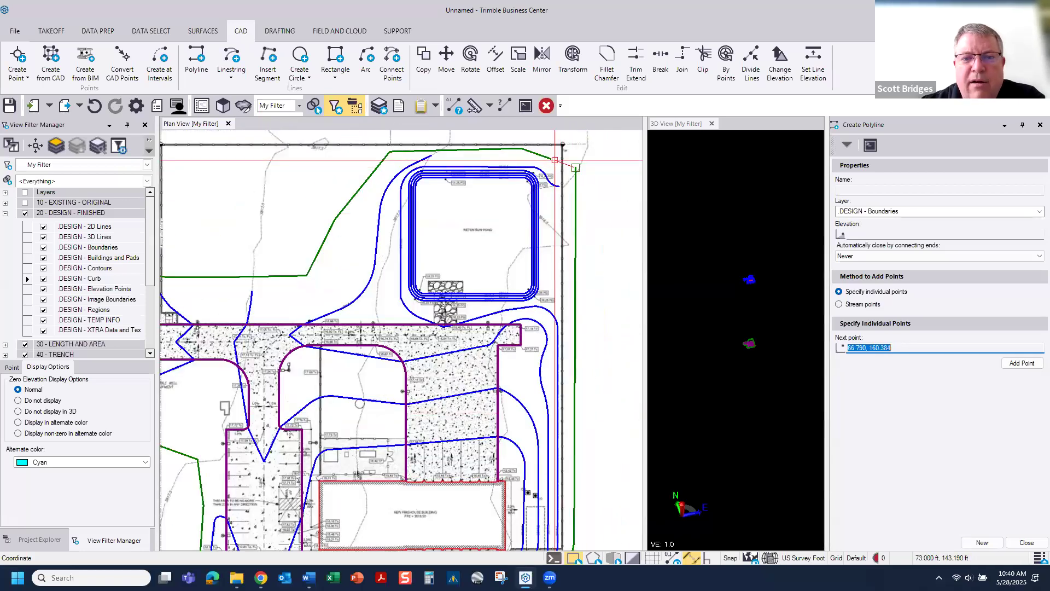
pyautogui.click(1026, 543)
pyautogui.scroll(-4, 514, 274)
pyautogui.scroll(-3, 492, 345)
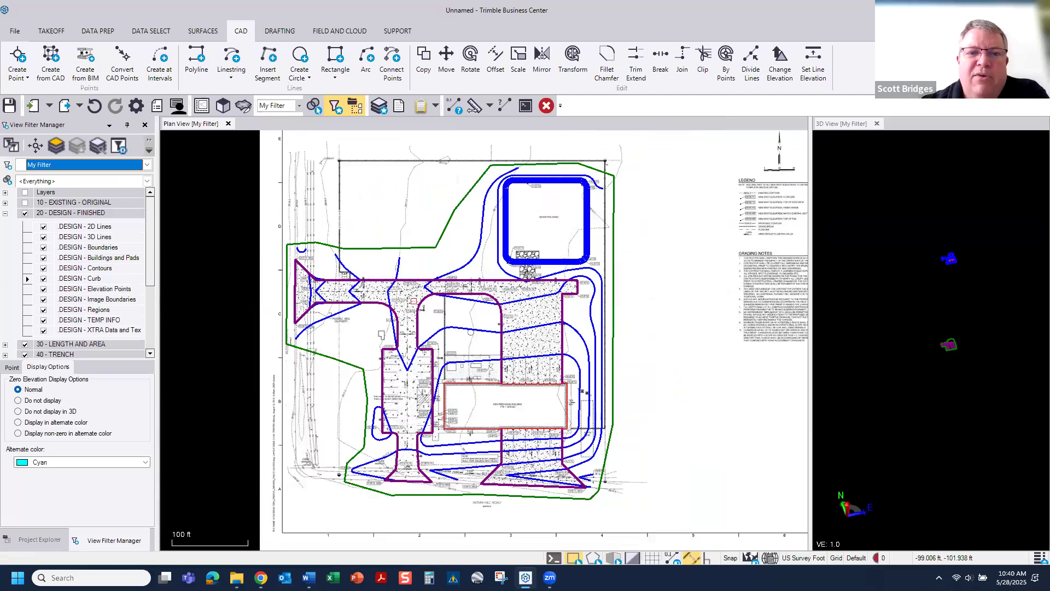
# - Build the takeoff surfaces from the site data and enlarge the 3D view around the design linework
pyautogui.click(55, 32)
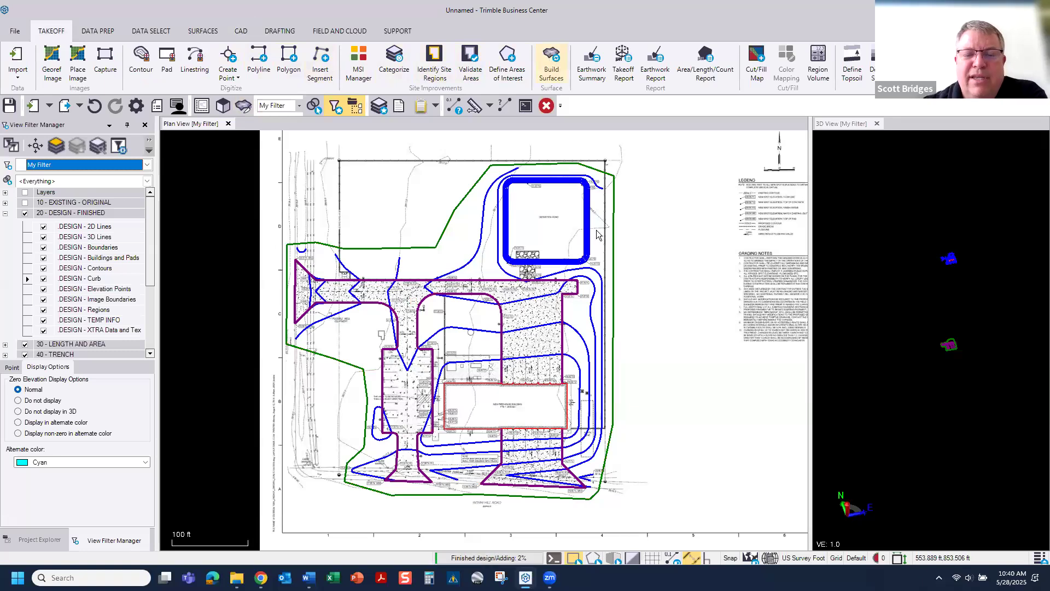
pyautogui.scroll(3, 962, 339)
pyautogui.scroll(2, 914, 351)
pyautogui.moveTo(970, 217); pyautogui.dragTo(907, 497, button='middle')
pyautogui.scroll(3, 881, 307)
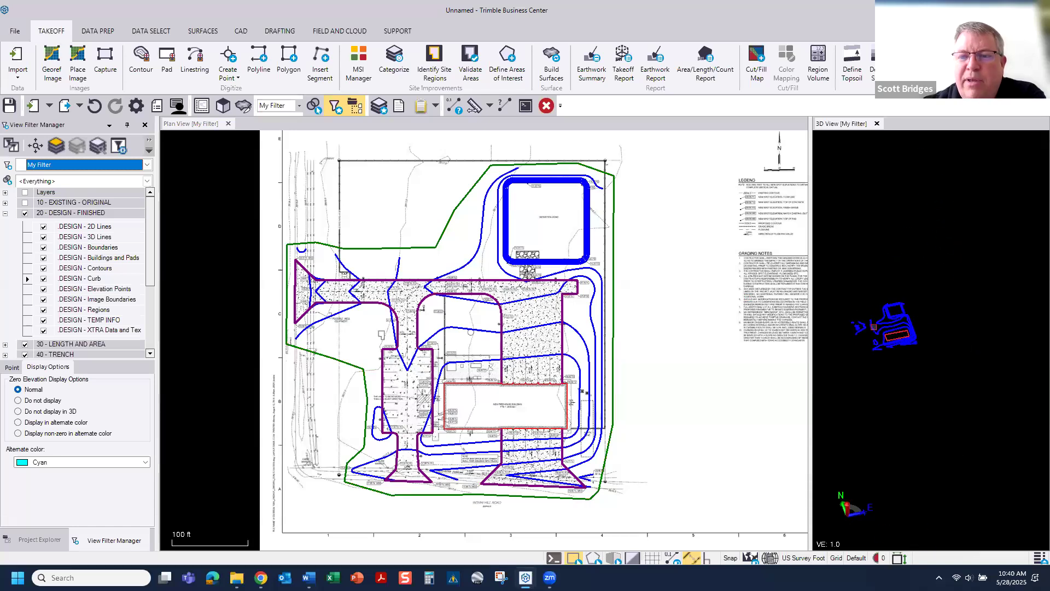
pyautogui.moveTo(811, 395); pyautogui.dragTo(726, 403)
pyautogui.scroll(-3, 51, 284)
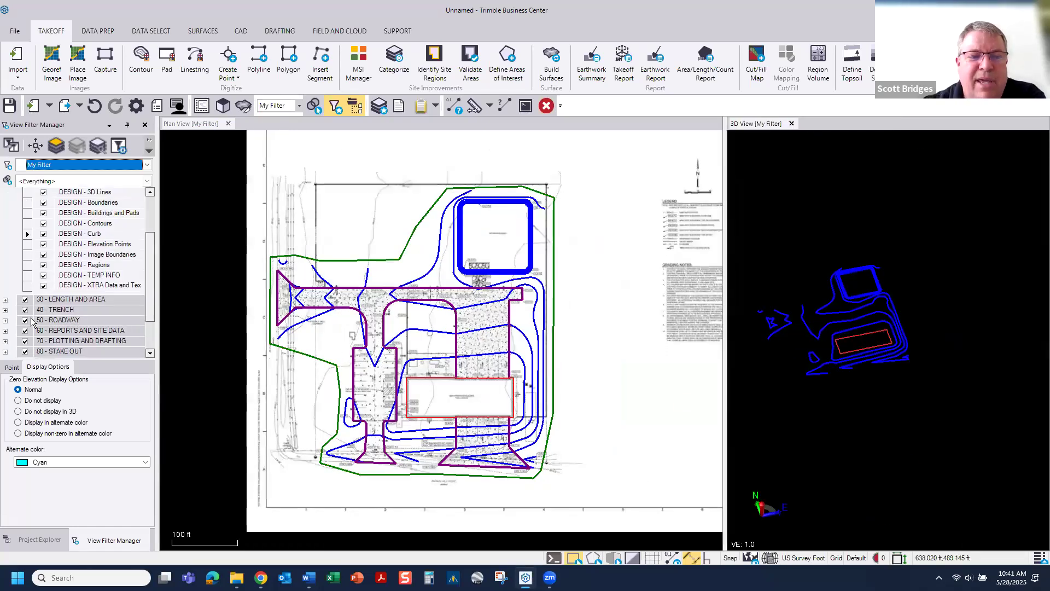
# - Show the surfaces in the view filter, inspect the shaded model at an angle in a widened 3D view, and hide the surfaces again
pyautogui.click(24, 342)
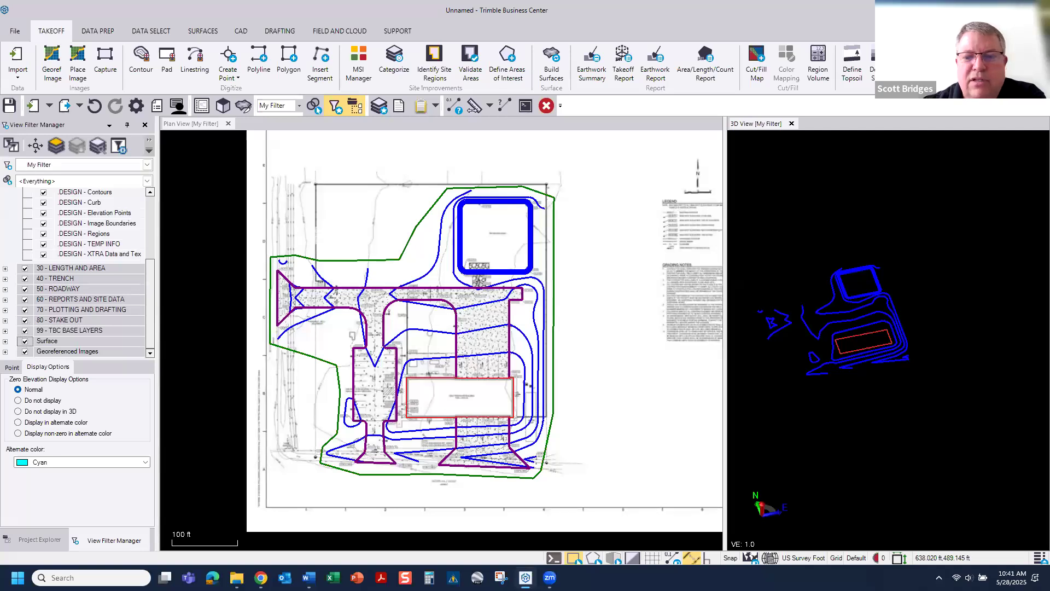
pyautogui.moveTo(726, 377); pyautogui.dragTo(618, 383)
pyautogui.moveTo(811, 350); pyautogui.dragTo(870, 328, button='right')
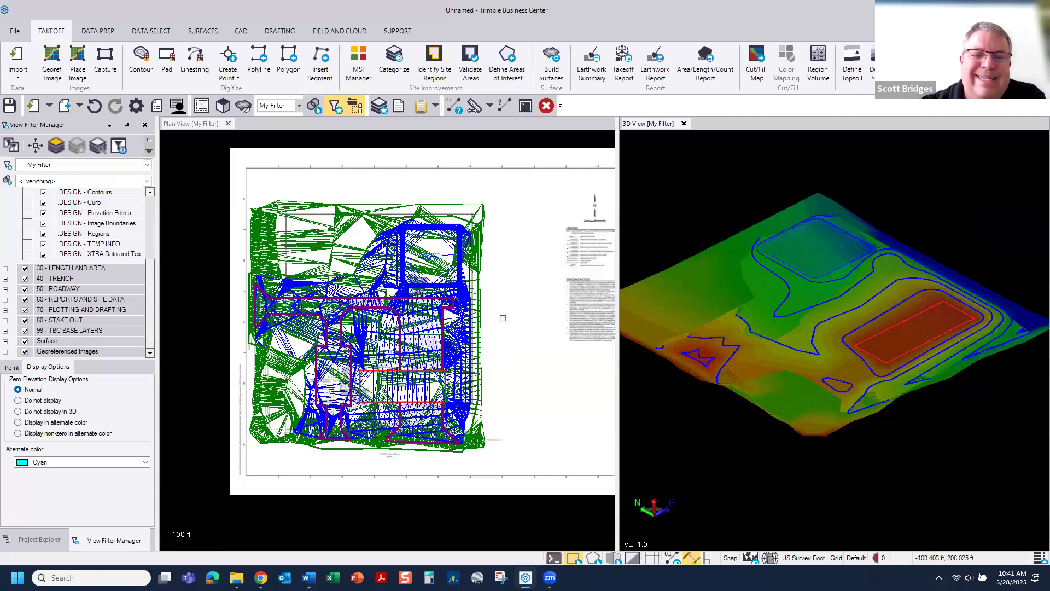
pyautogui.click(25, 341)
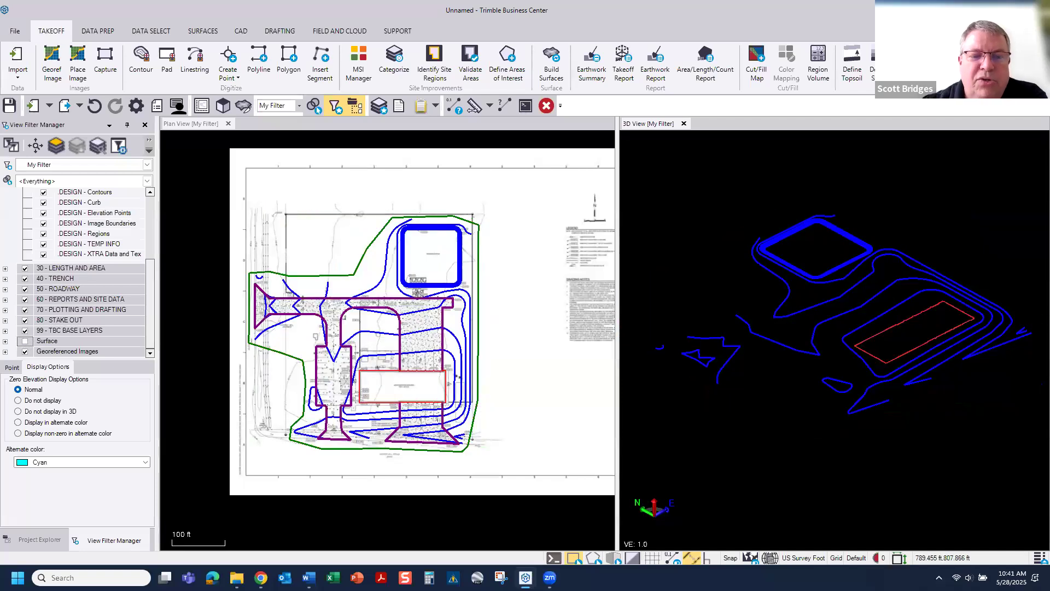
# - Show only the Finished design surface in the view filter and inspect its mesh in plan and shaded model in 3D
pyautogui.scroll(2, 364, 282)
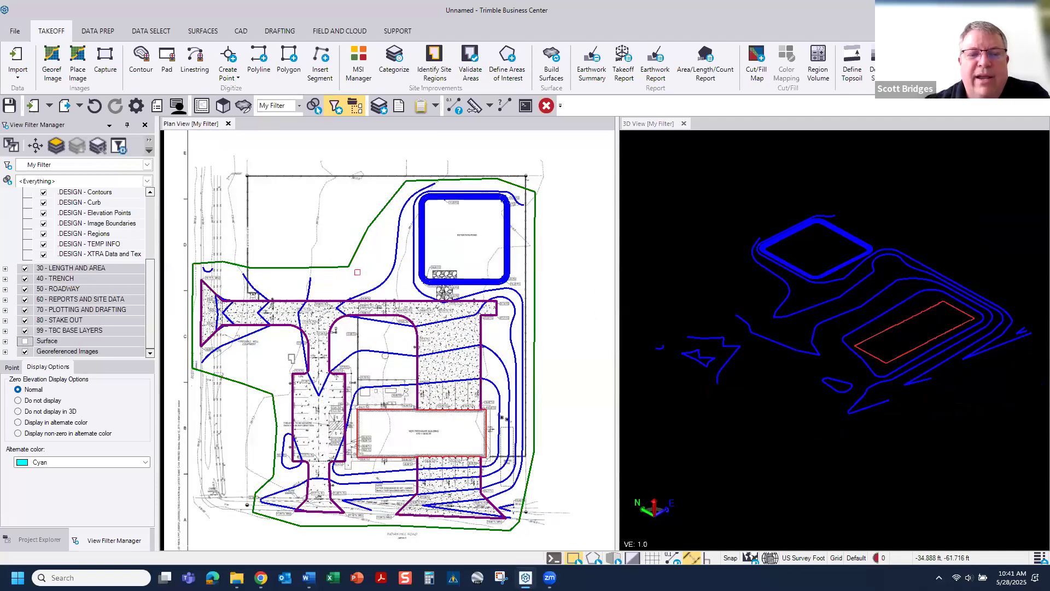
pyautogui.click(5, 342)
pyautogui.scroll(-1, 26, 331)
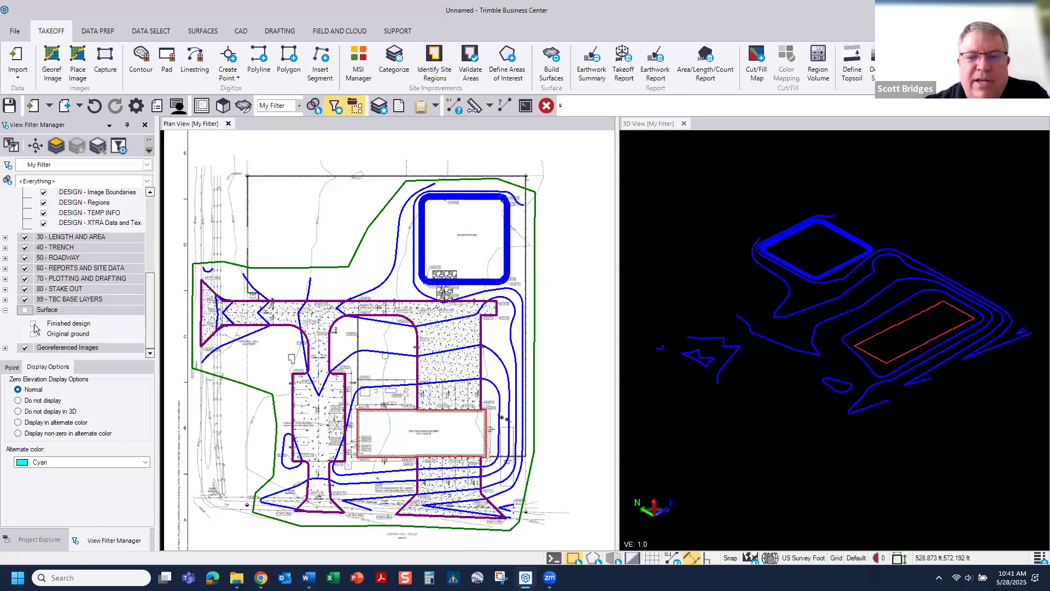
pyautogui.click(33, 324)
pyautogui.scroll(3, 837, 310)
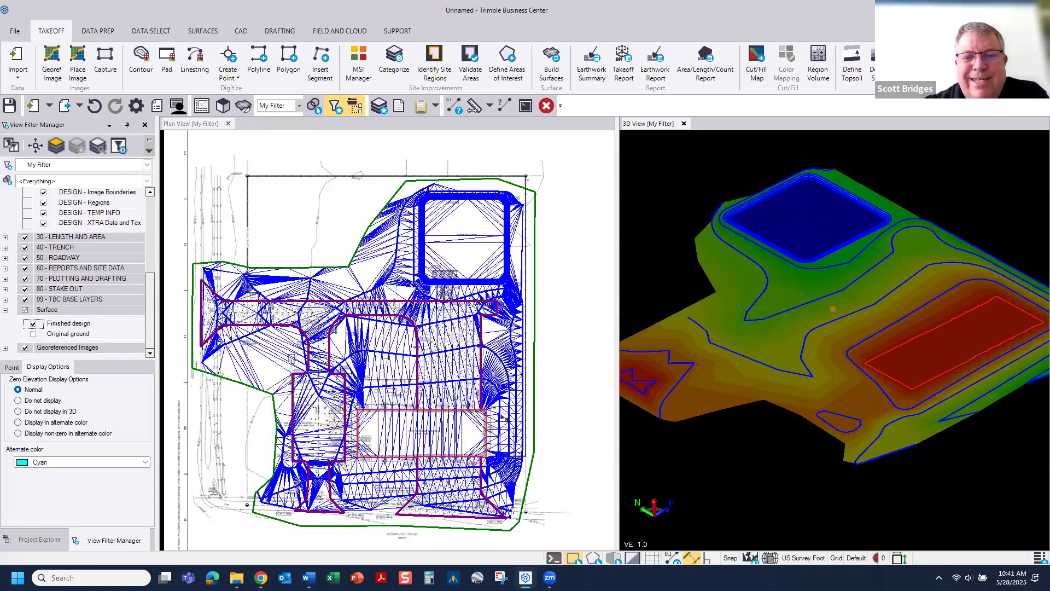
pyautogui.scroll(2, 768, 257)
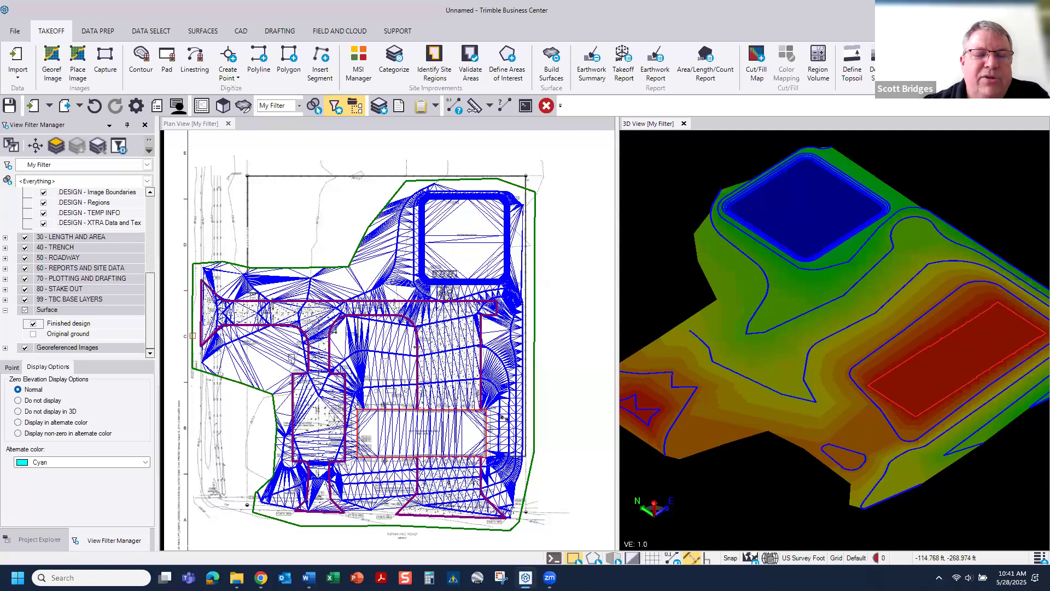
# - Elevate the closed site boundary line to the Original ground surface with Change Elevation's surface elevation option
pyautogui.click(193, 336)
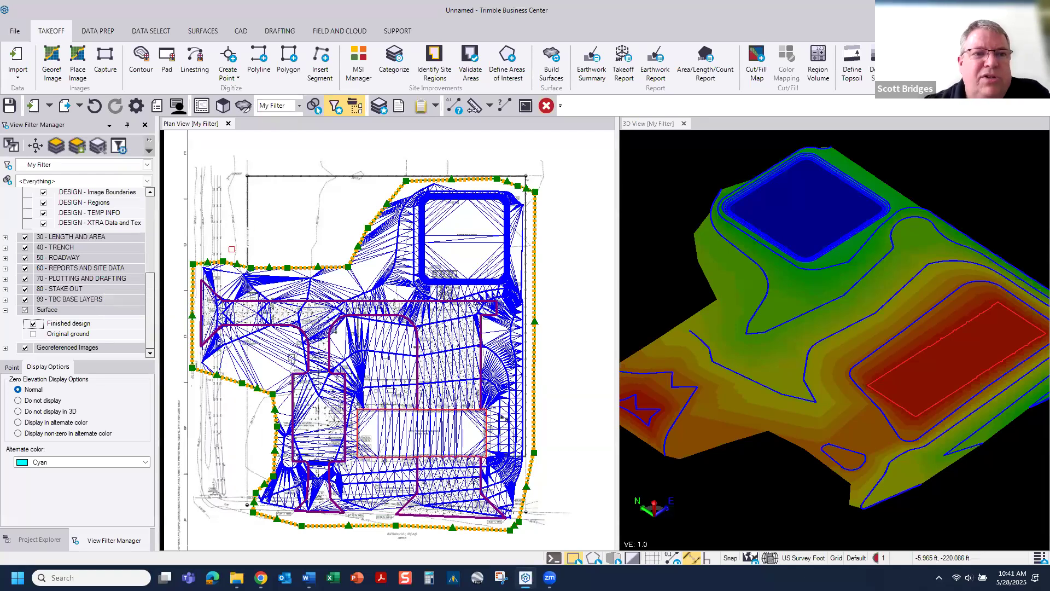
pyautogui.click(99, 31)
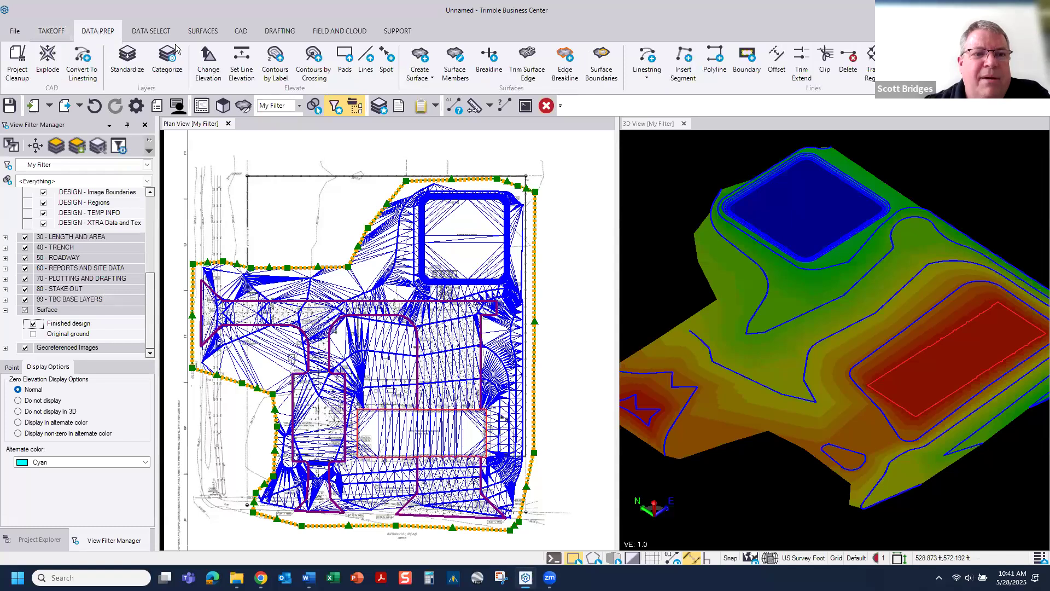
pyautogui.click(209, 60)
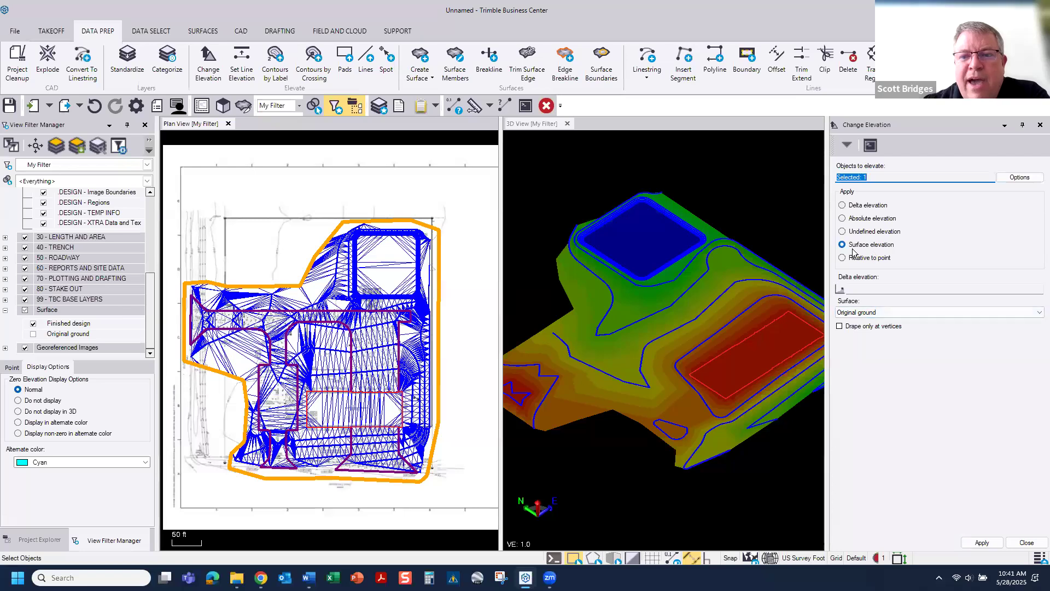
pyautogui.click(981, 543)
pyautogui.click(1027, 542)
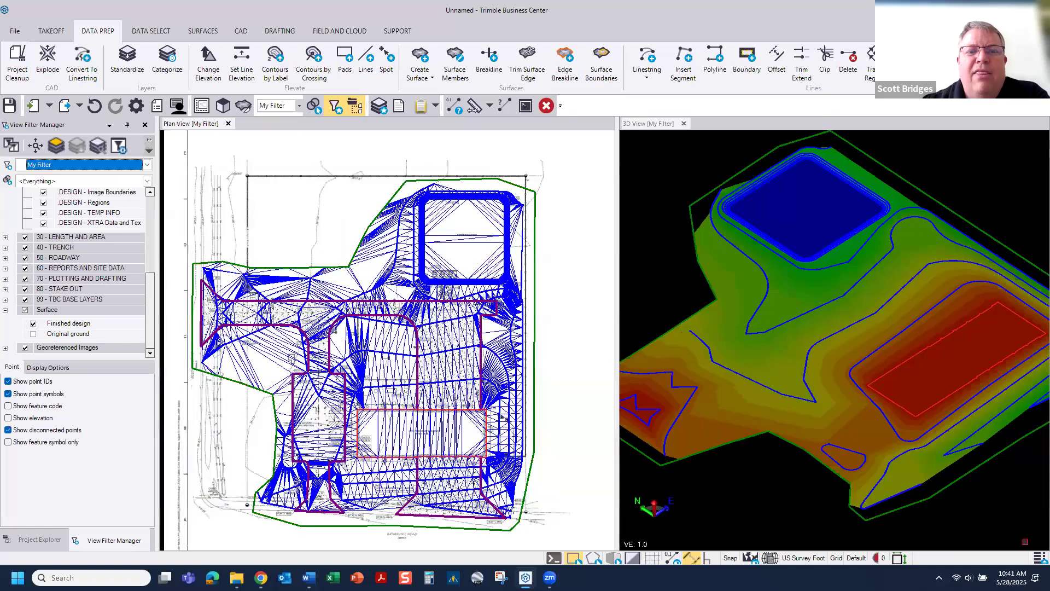
# - Rebuild the takeoff surfaces with the elevated boundary, and hide the surfaces after checking them in plan and tilted 3D views
pyautogui.click(52, 31)
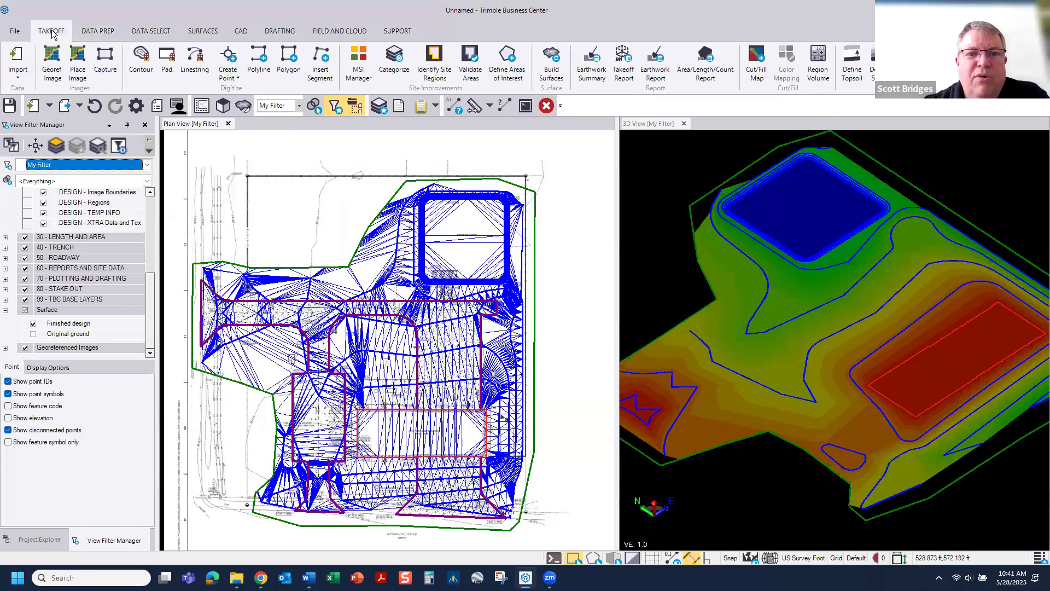
pyautogui.click(550, 62)
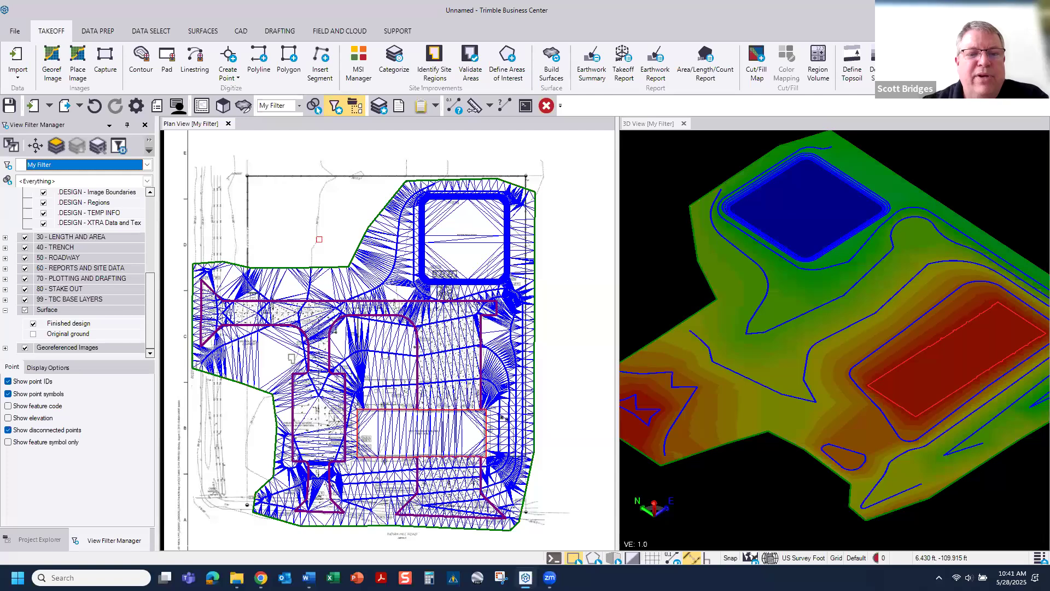
pyautogui.moveTo(765, 345); pyautogui.dragTo(764, 305, button='middle')
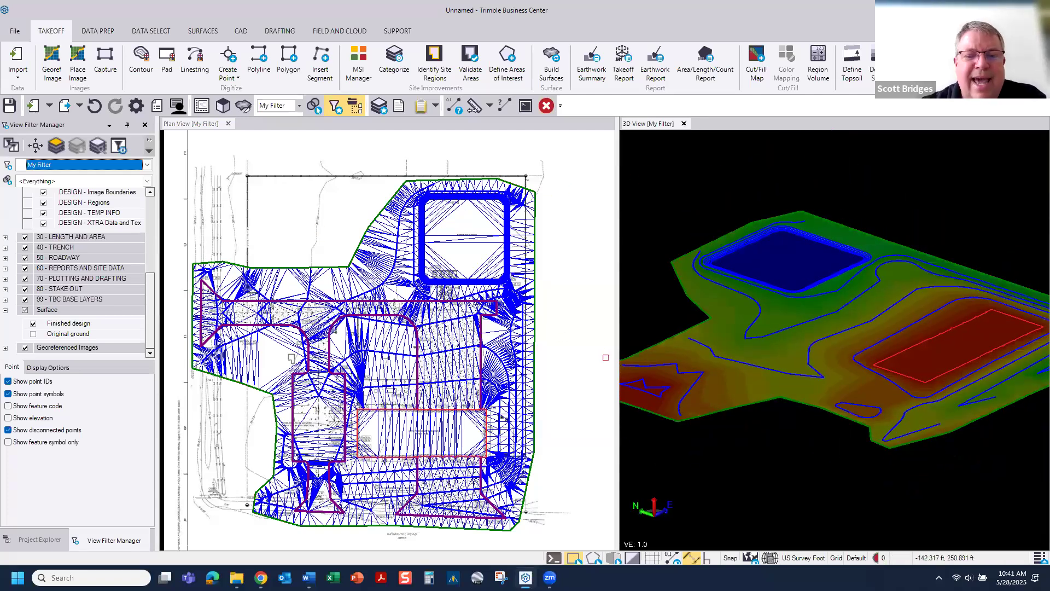
pyautogui.moveTo(618, 372); pyautogui.dragTo(732, 372)
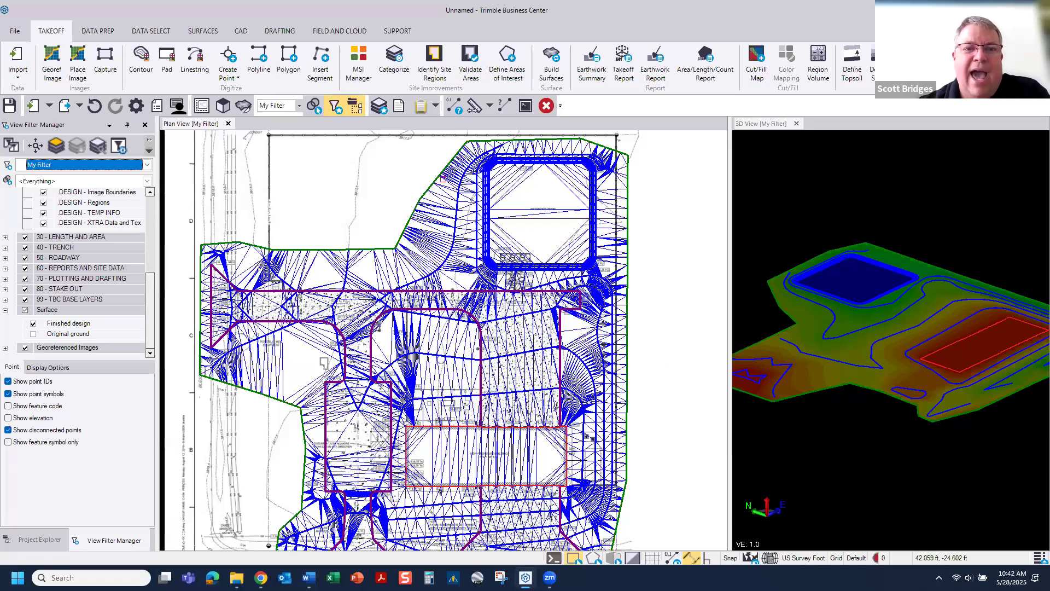
pyautogui.click(25, 310)
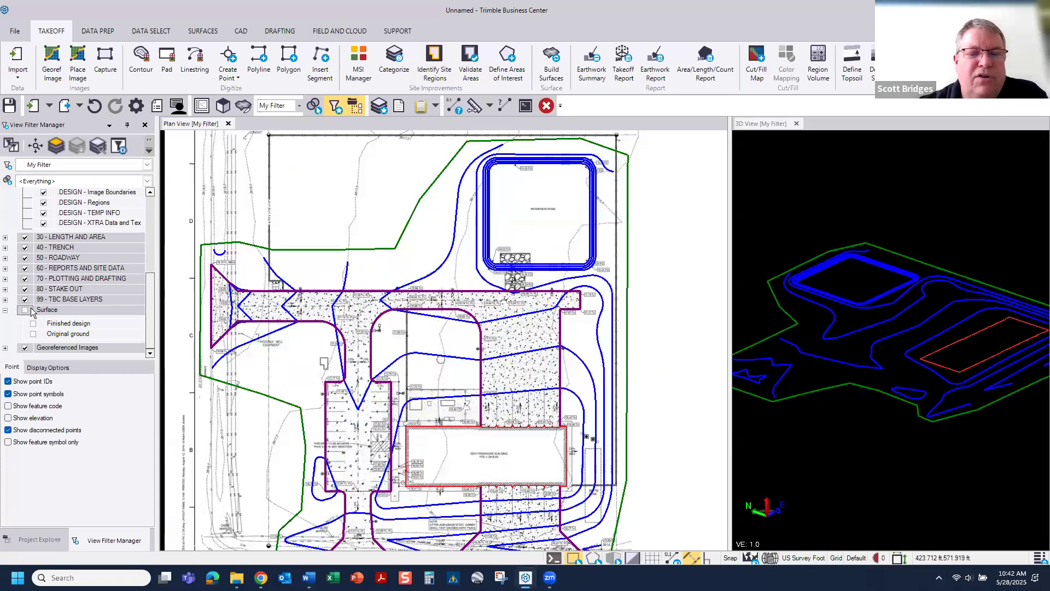
# - Highlight the Design category's potential region boundaries and review which layers are categorized as Design
pyautogui.click(439, 60)
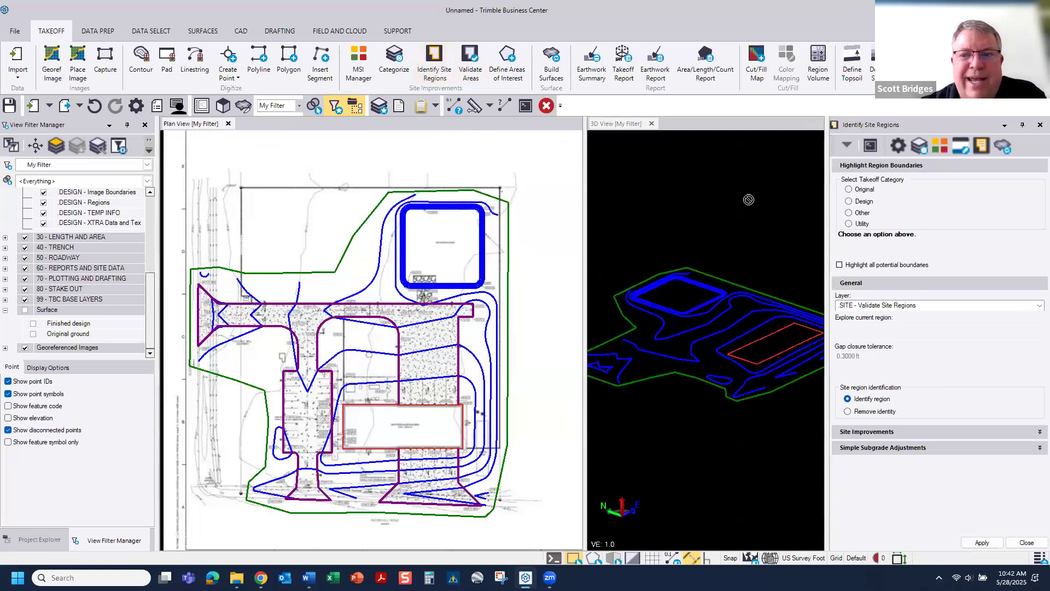
pyautogui.click(848, 201)
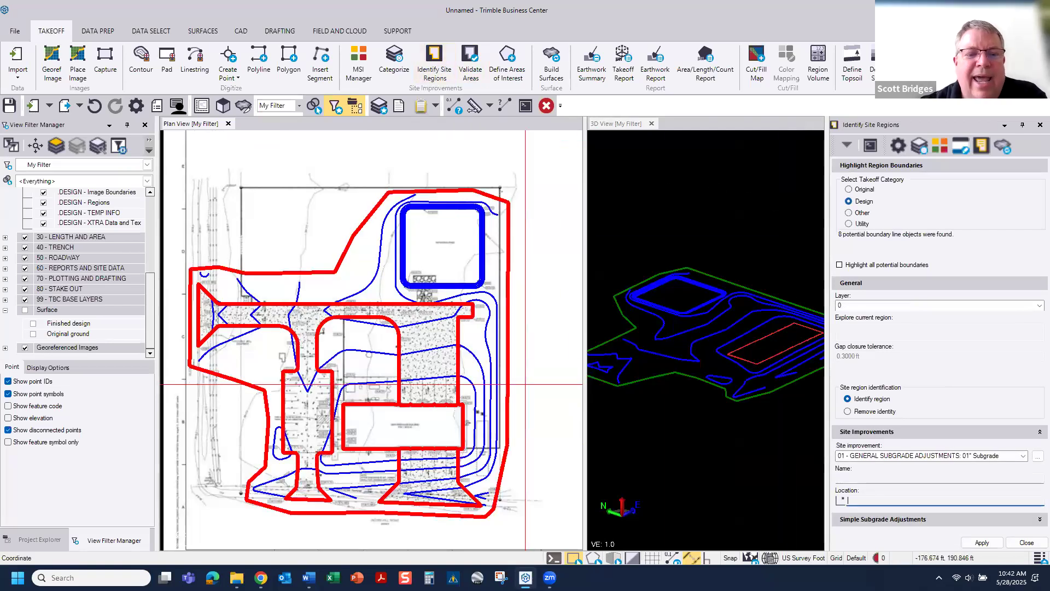
pyautogui.scroll(2, 320, 386)
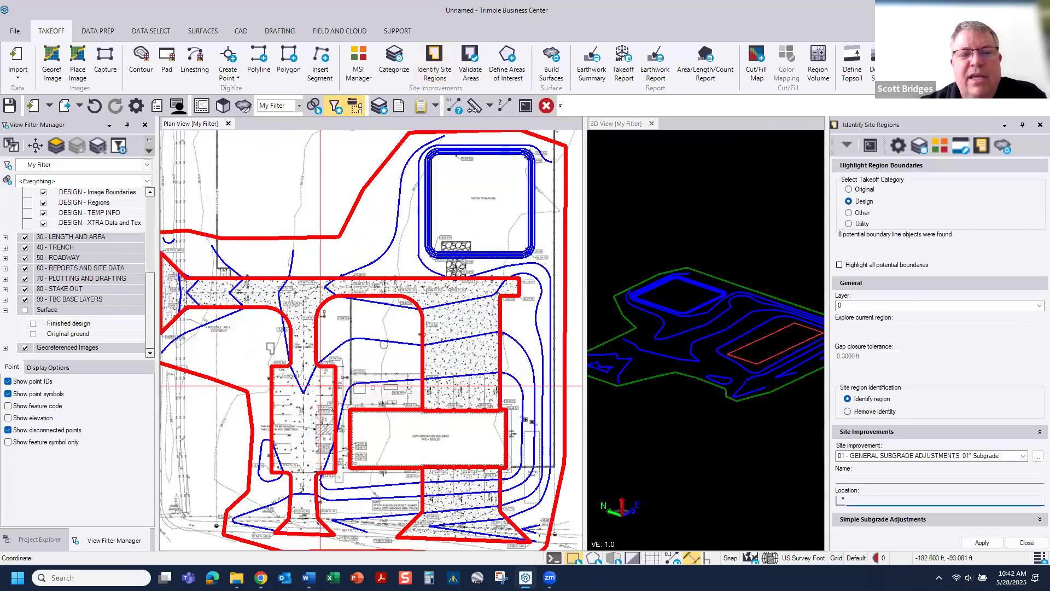
pyautogui.scroll(2, 320, 350)
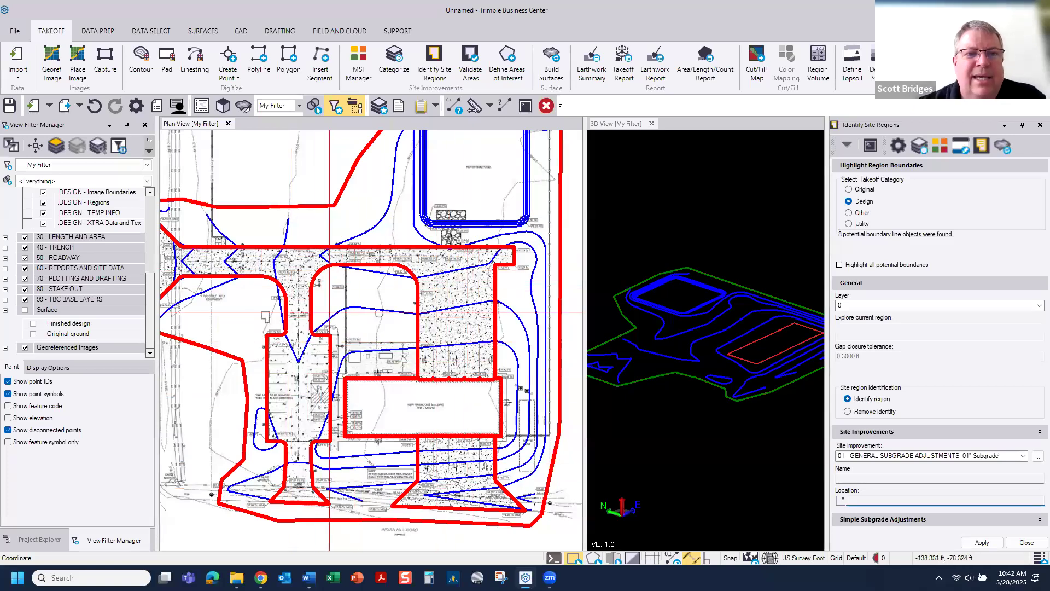
pyautogui.click(394, 63)
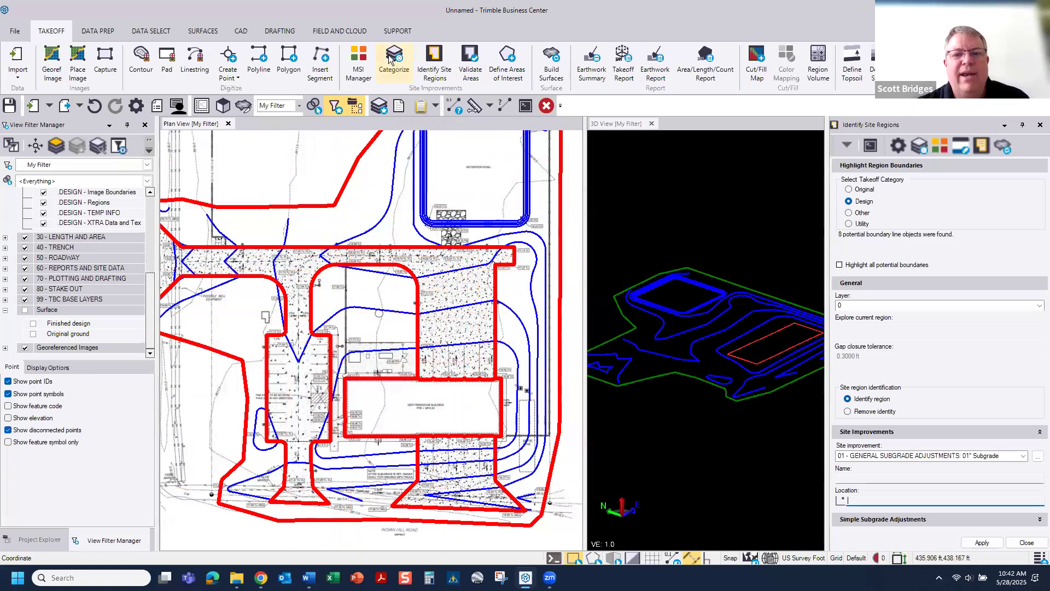
pyautogui.click(950, 215)
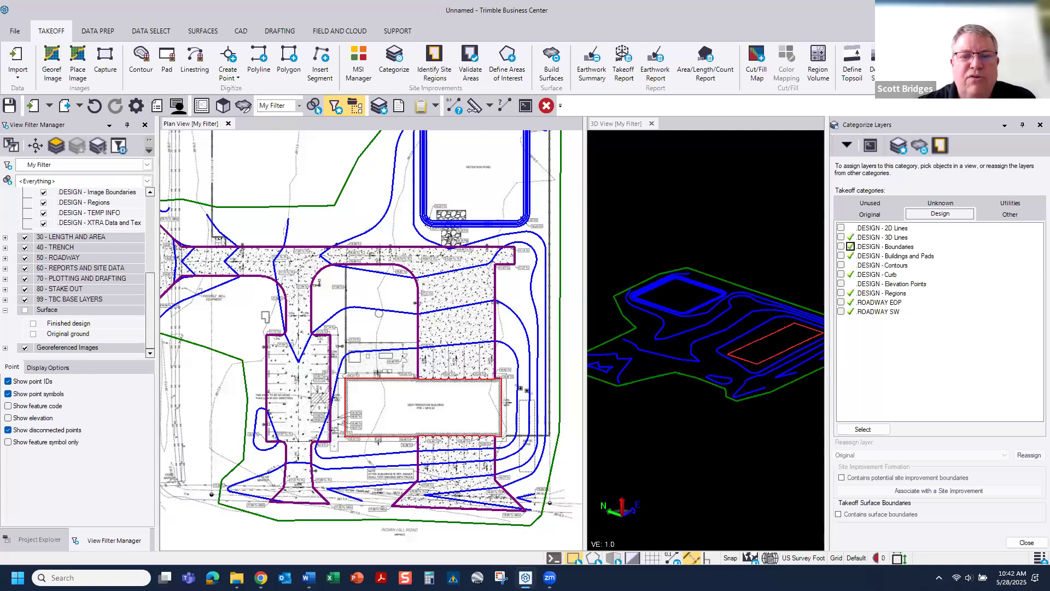
pyautogui.click(1040, 127)
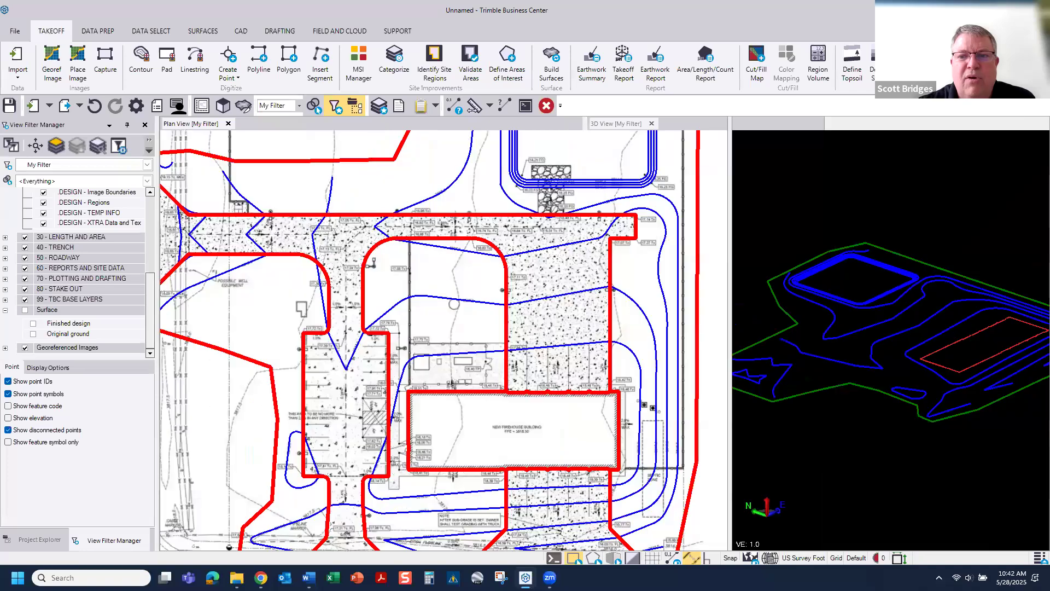
# - Set Identify Site Regions to the Design category and the layer SITE - Validate Site Regions
pyautogui.click(433, 60)
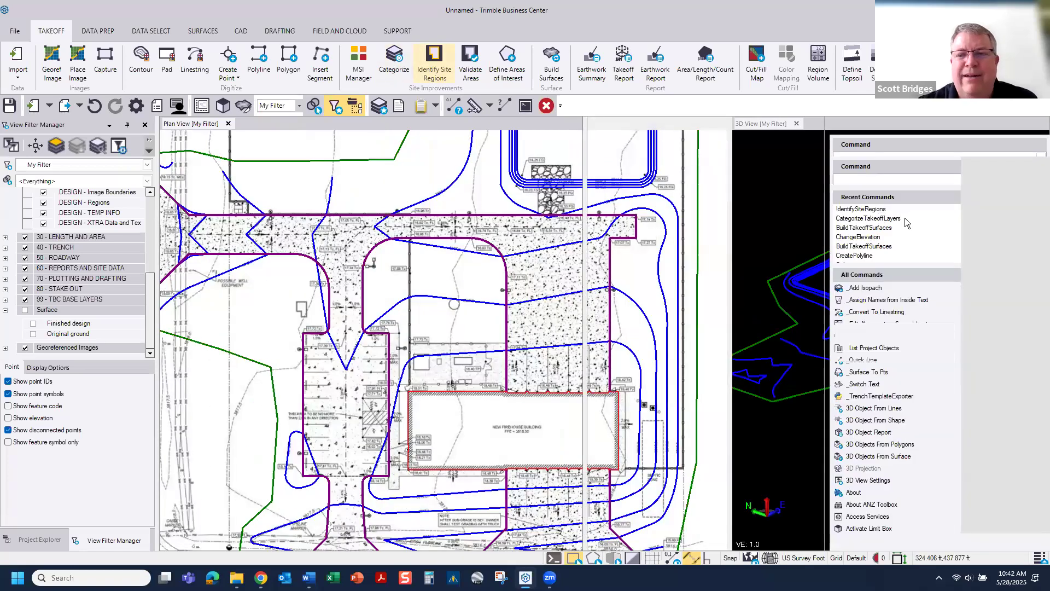
pyautogui.click(848, 201)
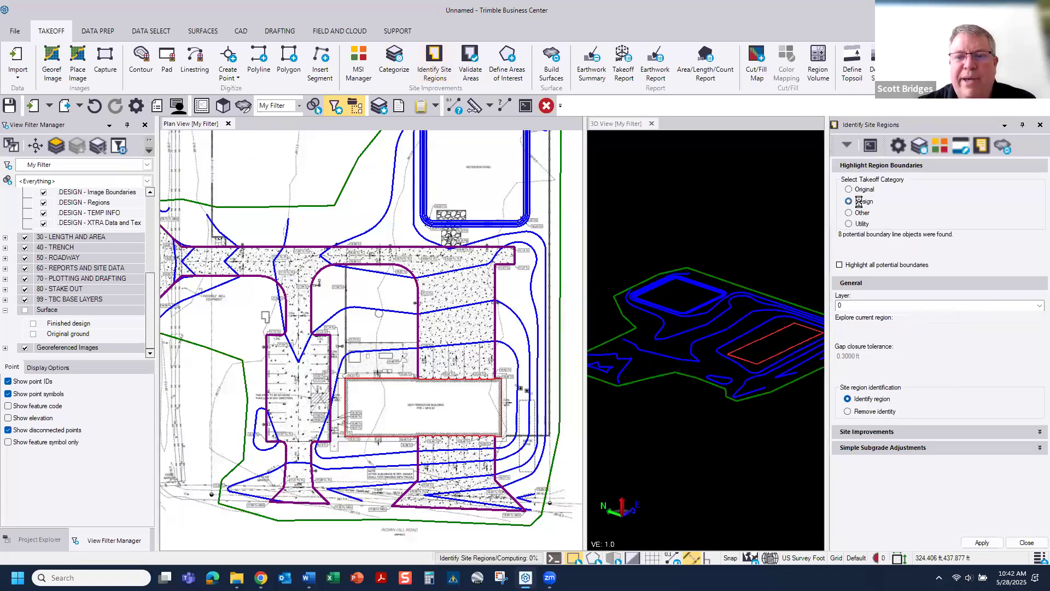
pyautogui.click(1039, 307)
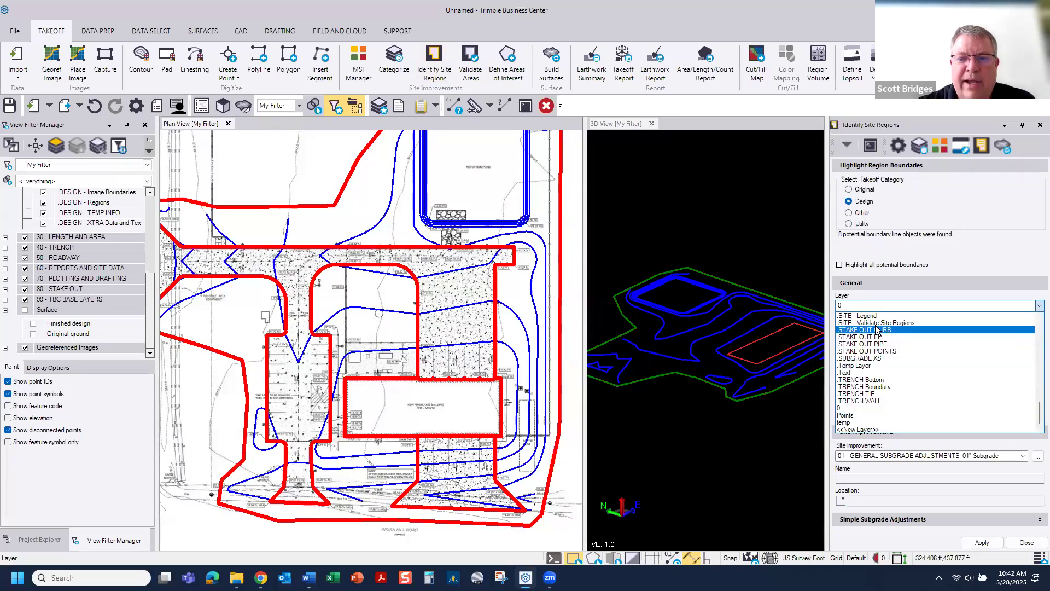
pyautogui.click(875, 323)
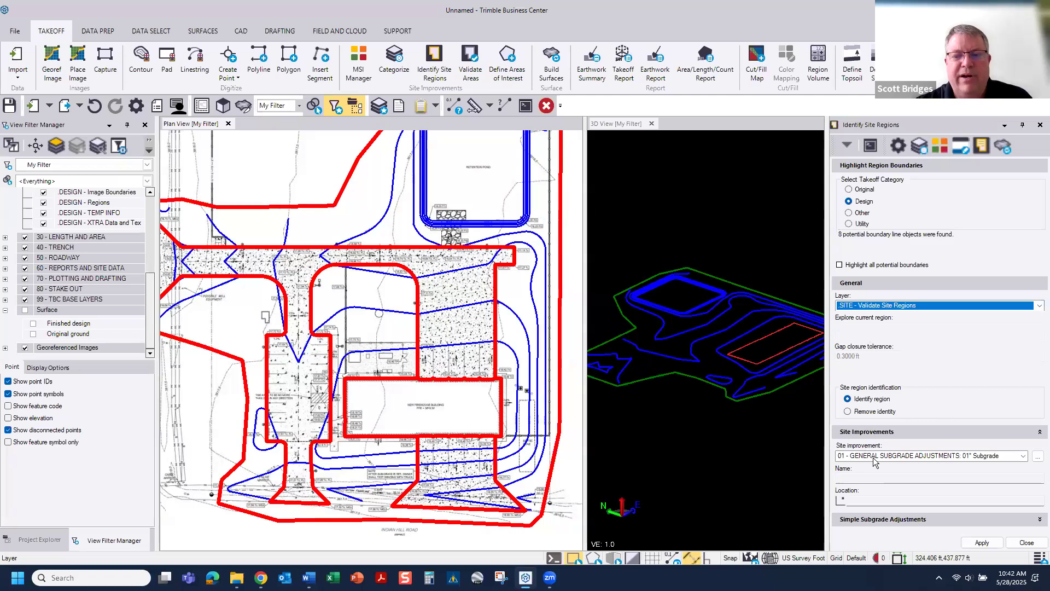
# - Identify the connected driveway, parking lot and north apron as a 09" Subgrade region named Paving
pyautogui.click(1023, 458)
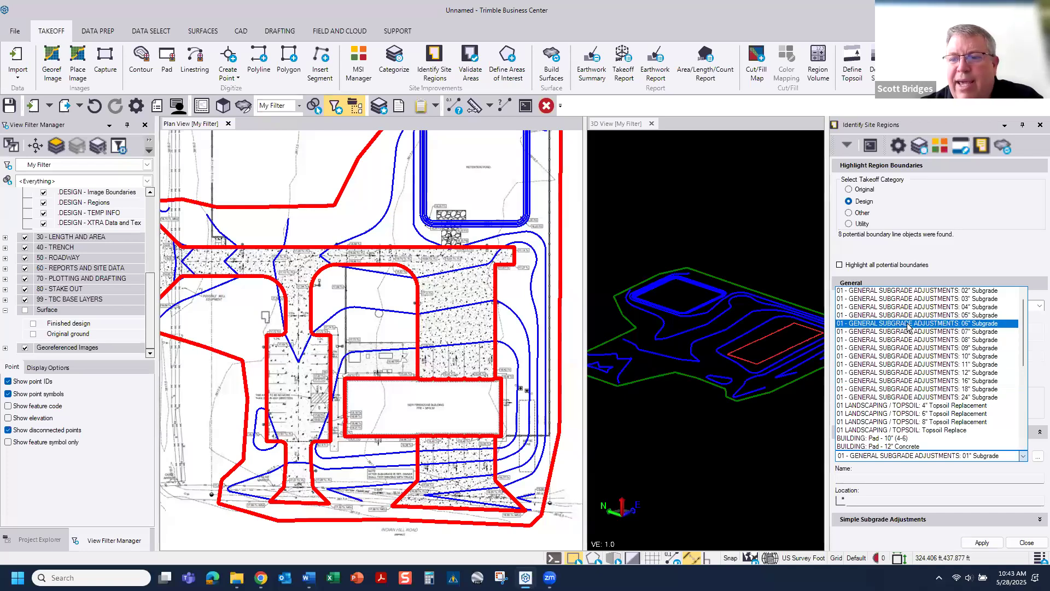
pyautogui.click(909, 348)
pyautogui.click(849, 479)
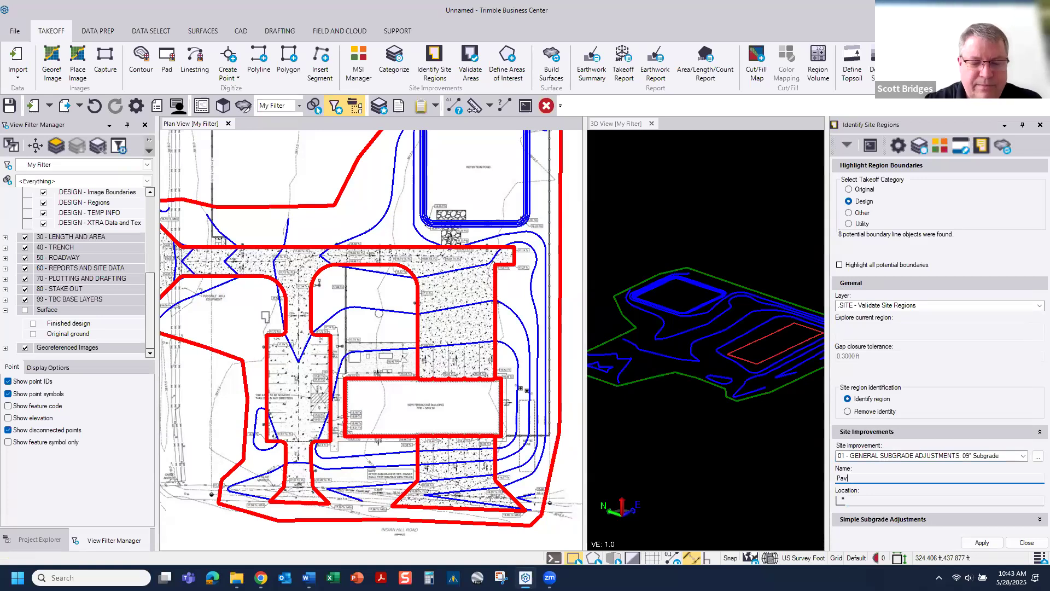
pyautogui.click(882, 500)
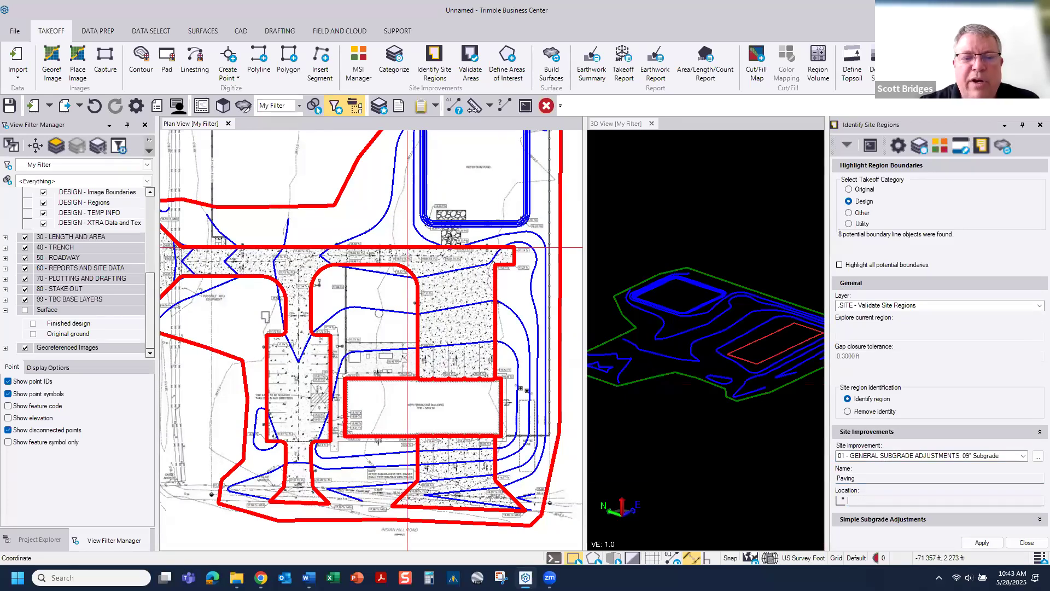
pyautogui.click(312, 424)
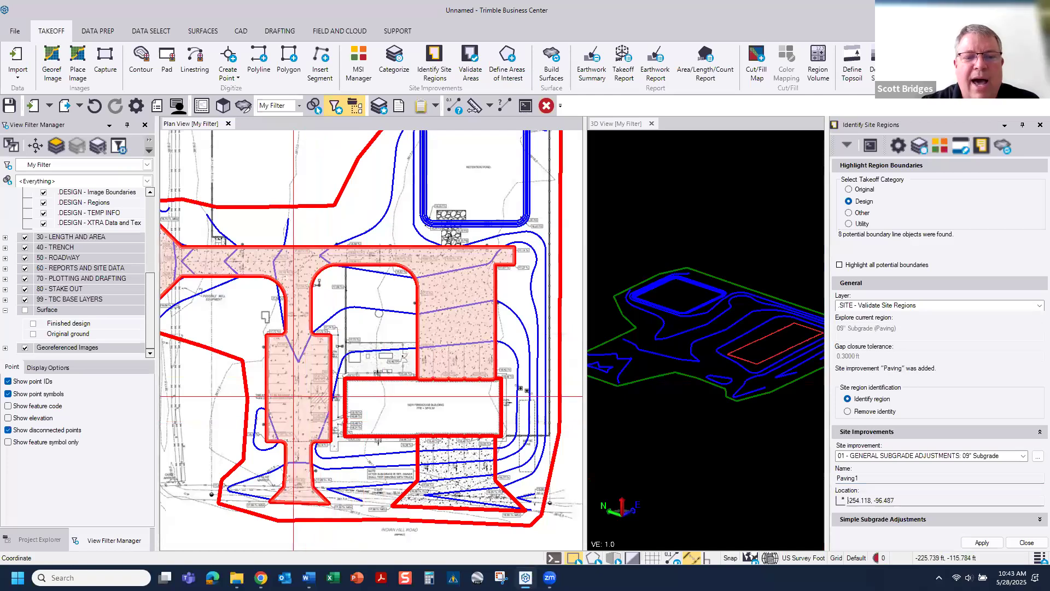
# - Identify the new firehouse building footprint as a 16" Subgrade region named Pad
pyautogui.scroll(2, 346, 374)
pyautogui.scroll(1, 345, 374)
pyautogui.moveTo(345, 374); pyautogui.dragTo(280, 304, button='middle')
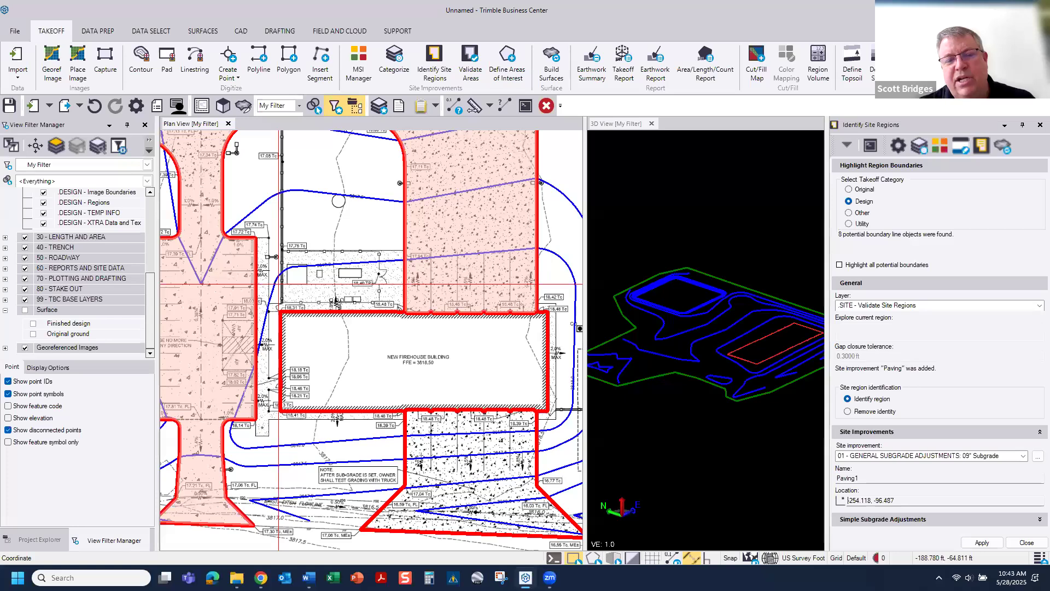
pyautogui.click(1023, 460)
pyautogui.scroll(2, 967, 361)
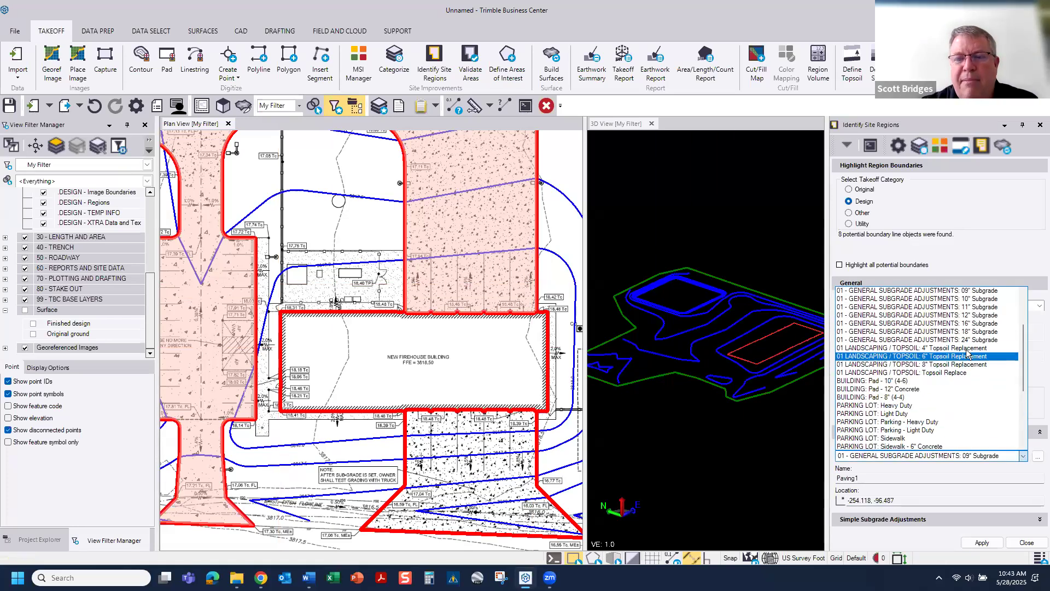
pyautogui.click(952, 323)
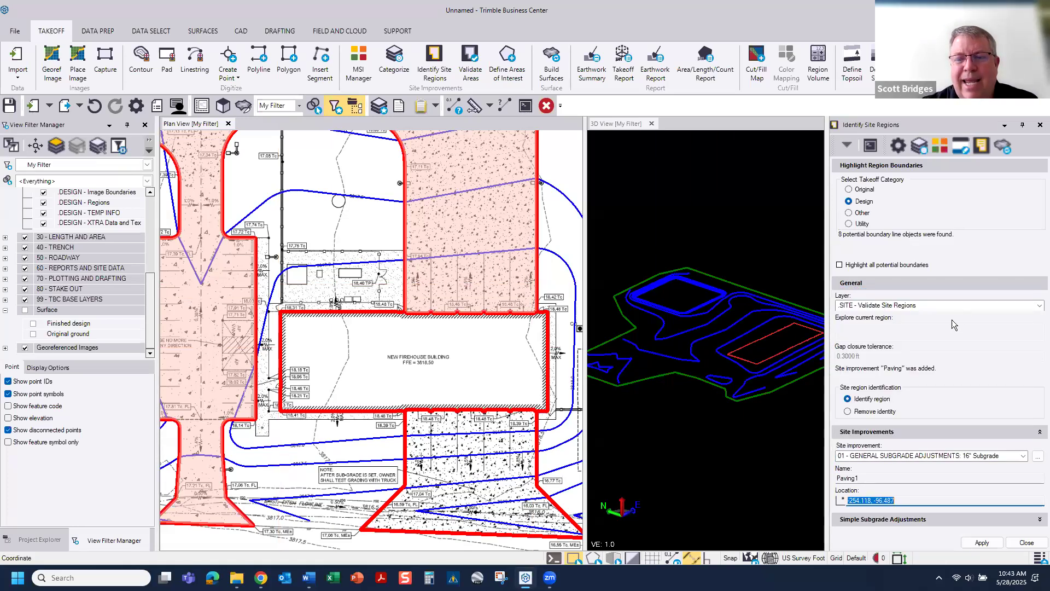
pyautogui.doubleClick(867, 478)
pyautogui.write('P')
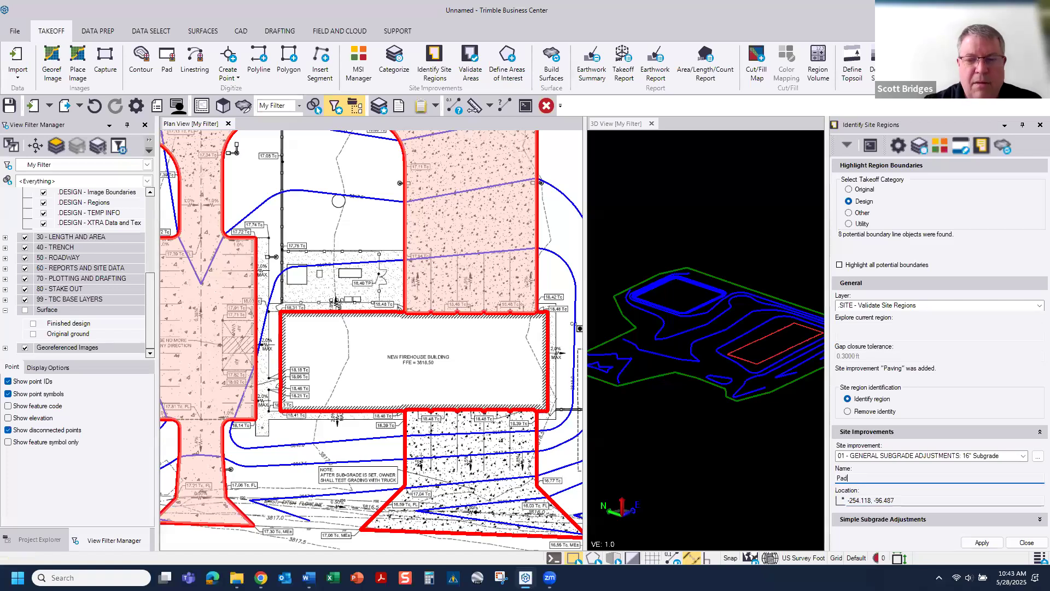
pyautogui.write('ad')
pyautogui.click(900, 502)
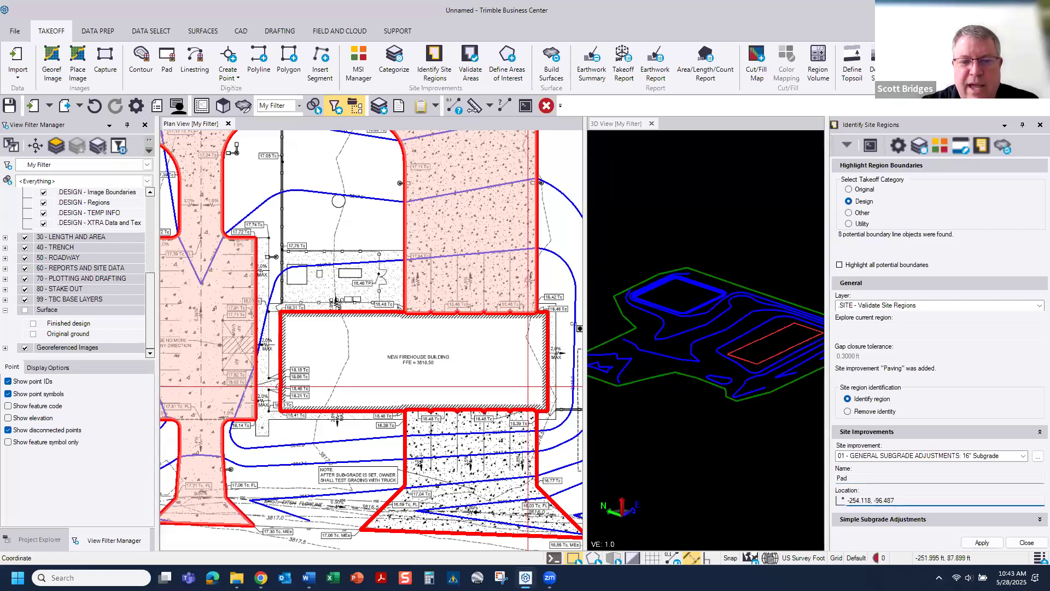
pyautogui.click(529, 386)
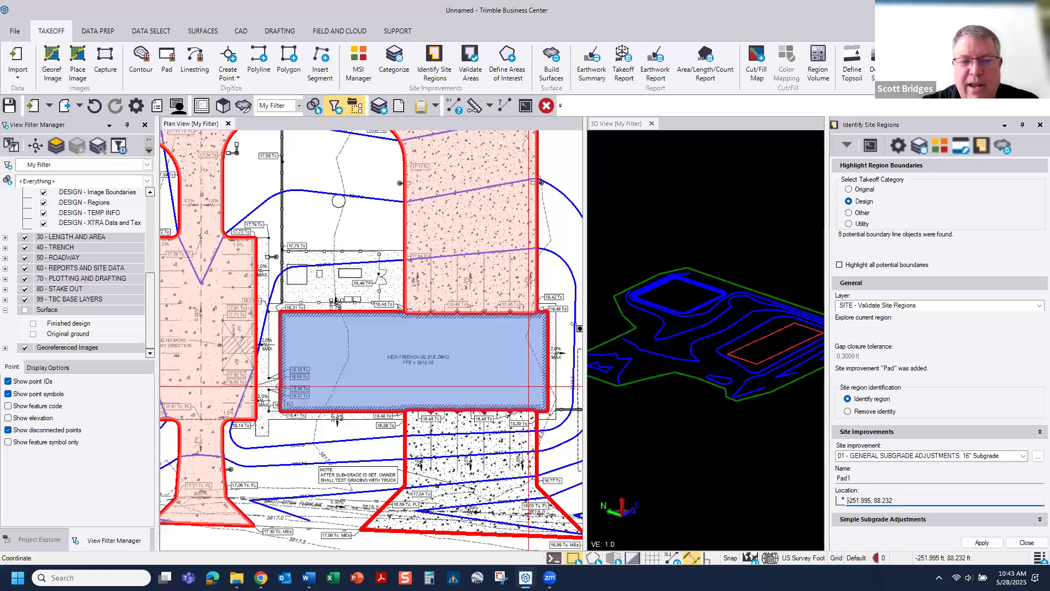
# - Identify the south apron below the new firehouse building as a 24" Subgrade region named HD PAVING
pyautogui.click(1023, 457)
pyautogui.scroll(-3, 967, 385)
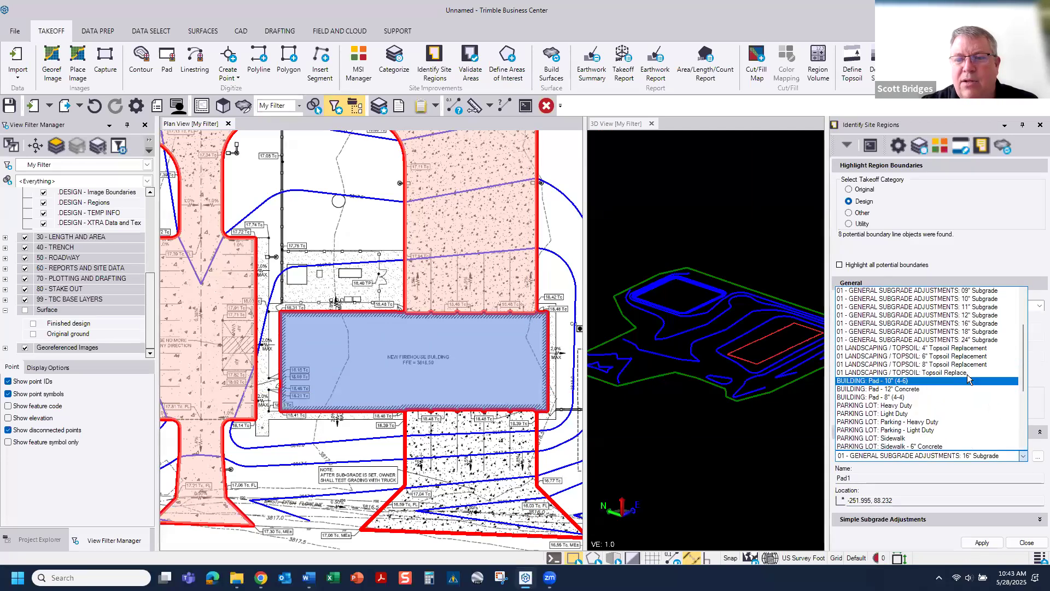
pyautogui.click(961, 340)
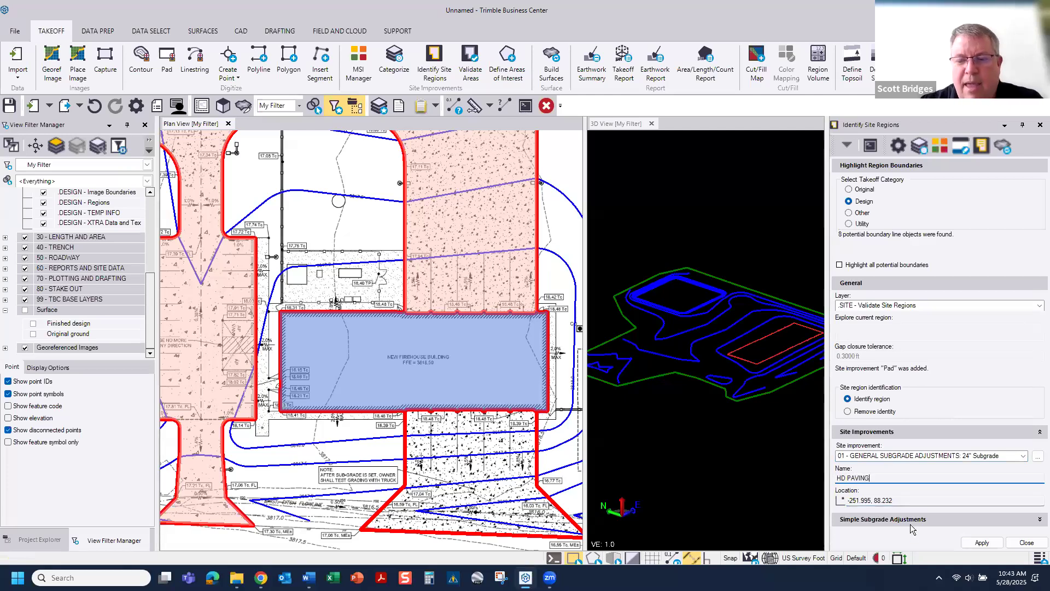
pyautogui.click(911, 500)
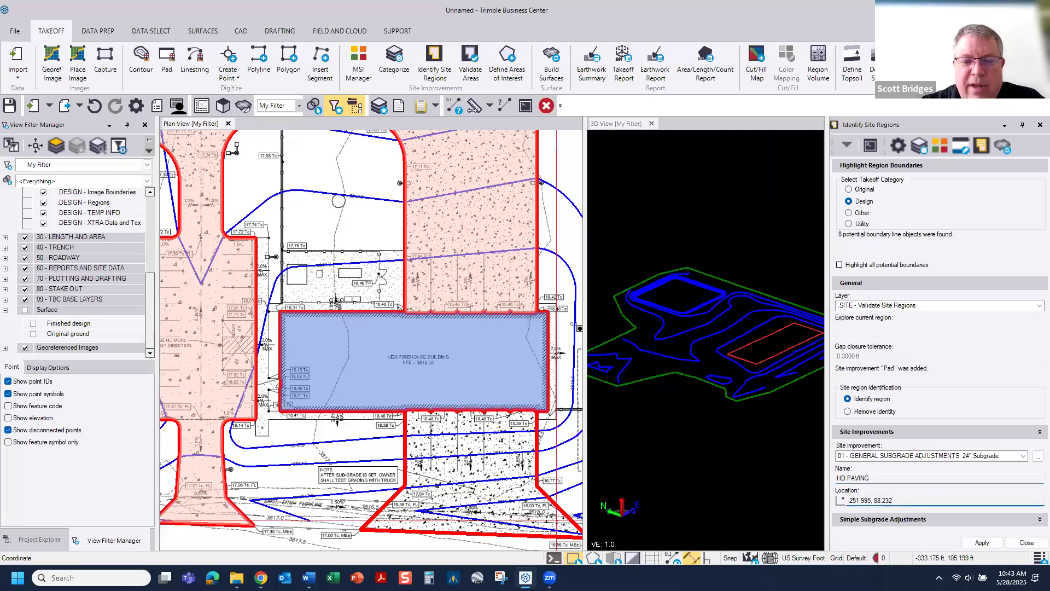
pyautogui.click(543, 514)
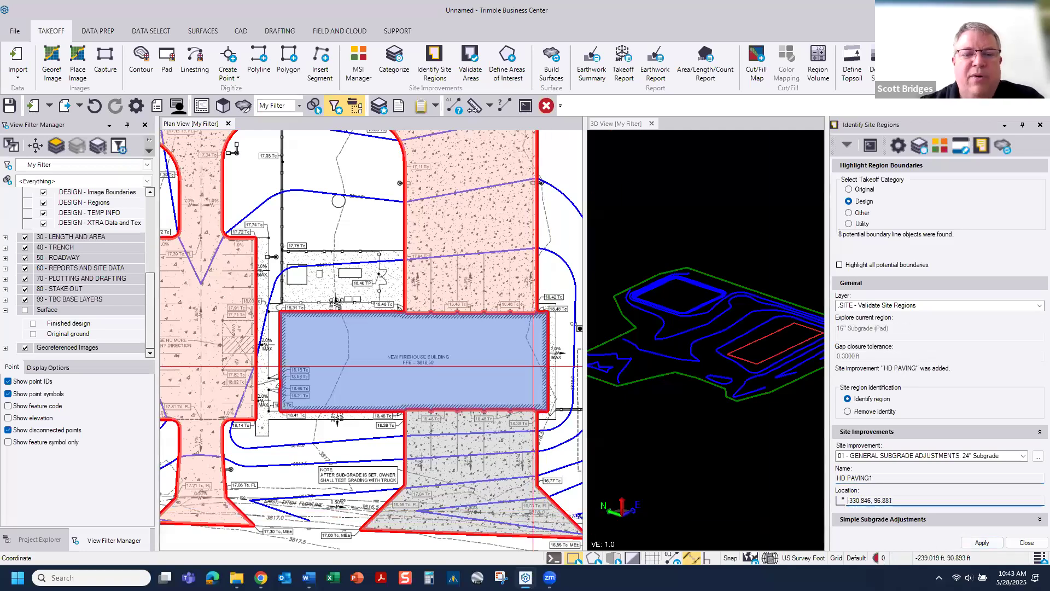
pyautogui.scroll(-4, 497, 355)
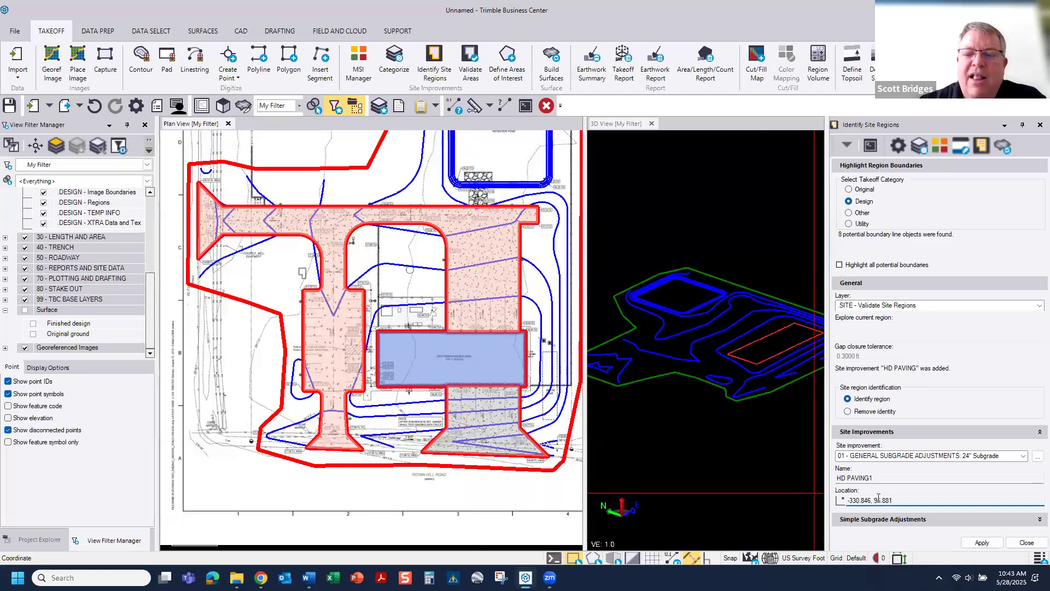
pyautogui.click(1027, 542)
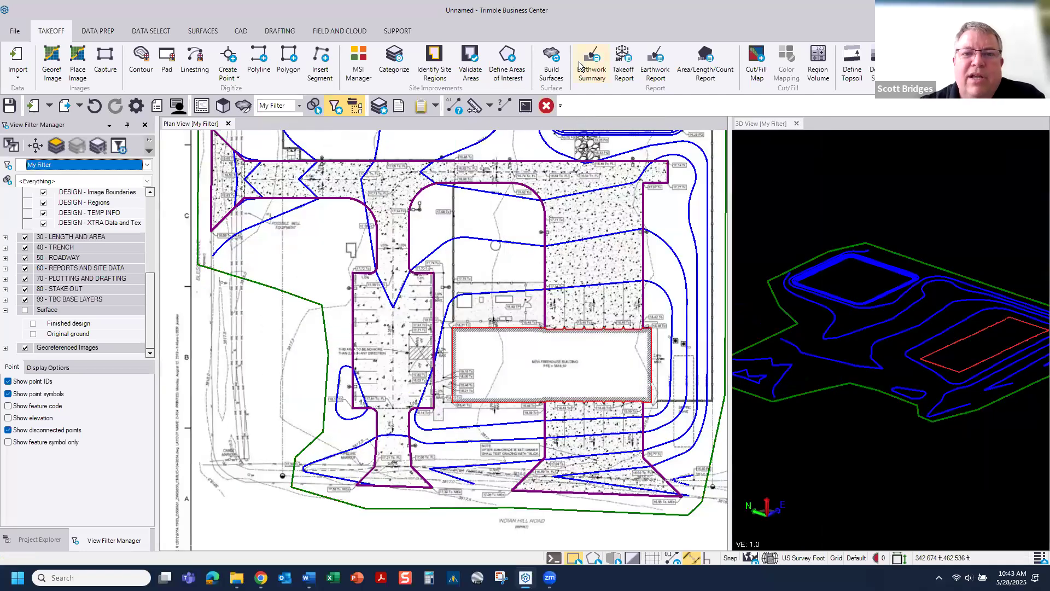
# - Build the takeoff surfaces with the subgrade adjustments and inspect the paving and pad areas of the surface in 3D
pyautogui.click(552, 64)
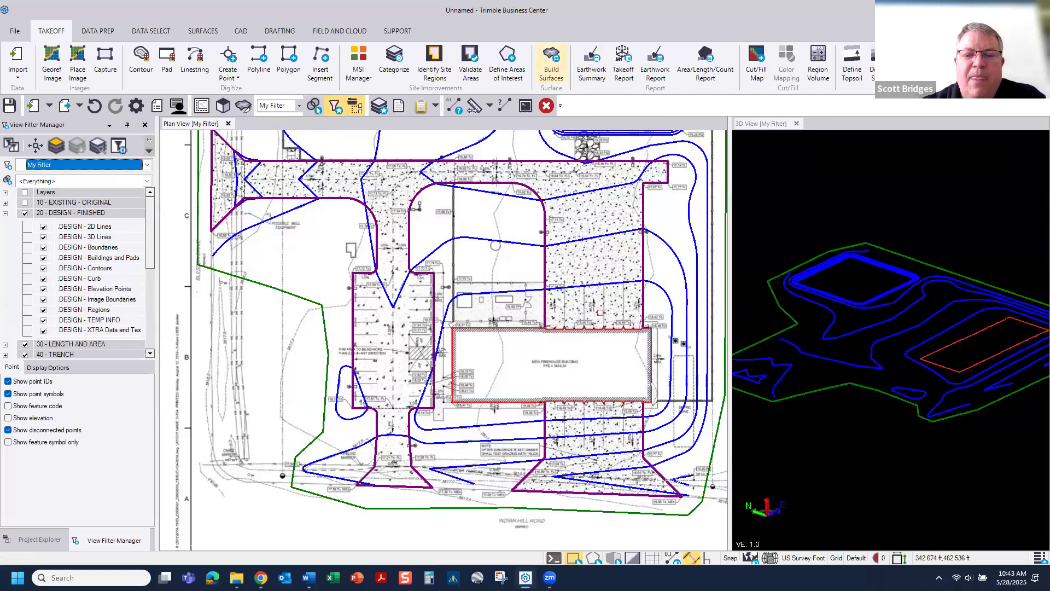
pyautogui.moveTo(731, 370); pyautogui.dragTo(458, 347)
pyautogui.scroll(8, 756, 362)
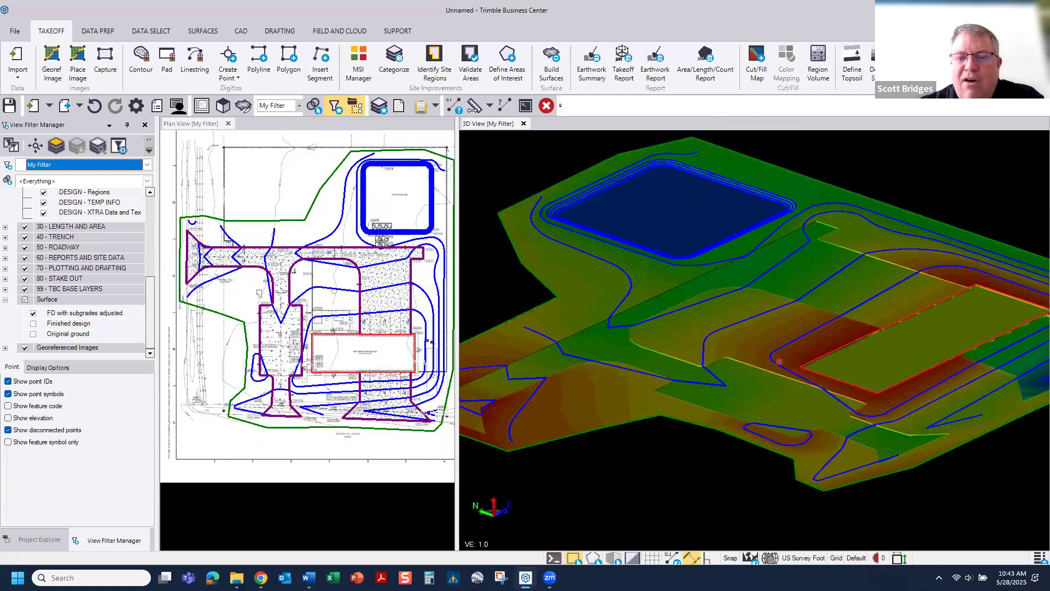
pyautogui.scroll(-8, 756, 362)
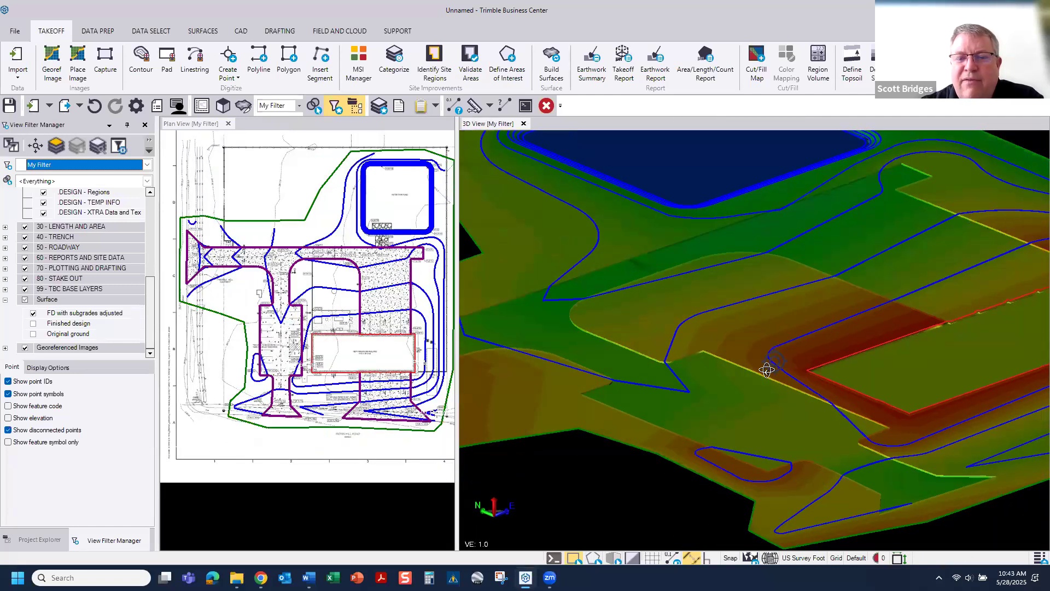
pyautogui.scroll(-2, 752, 377)
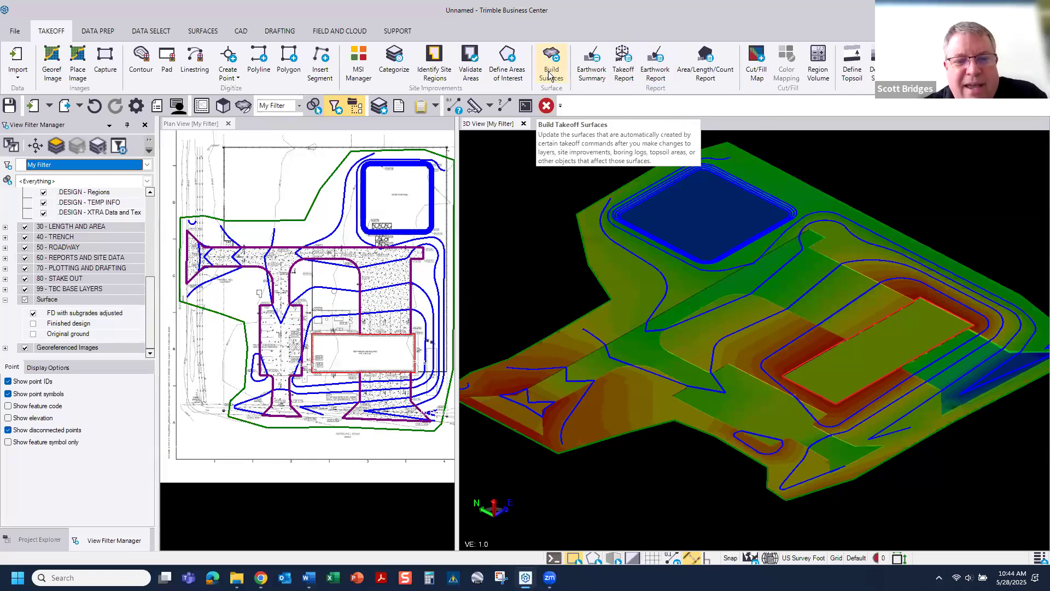
pyautogui.moveTo(717, 282); pyautogui.dragTo(715, 283)
pyautogui.moveTo(457, 469); pyautogui.dragTo(712, 470)
pyautogui.scroll(-3, 417, 416)
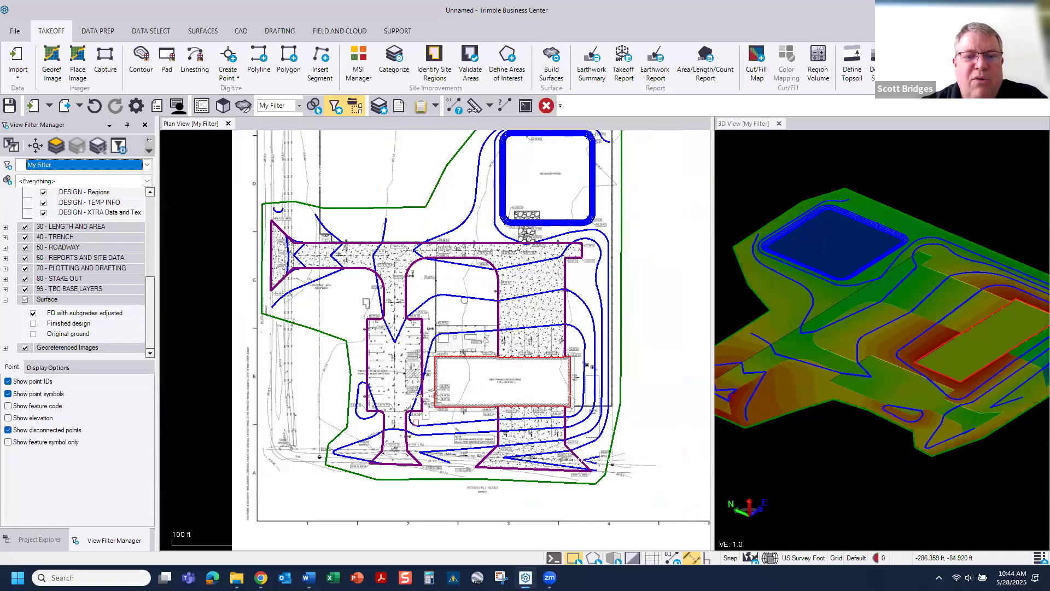
# - Generate an Earthwork Summary from Original ground to FD with subgrades adjusted, with no strata and only site improvement region names shown
pyautogui.click(591, 57)
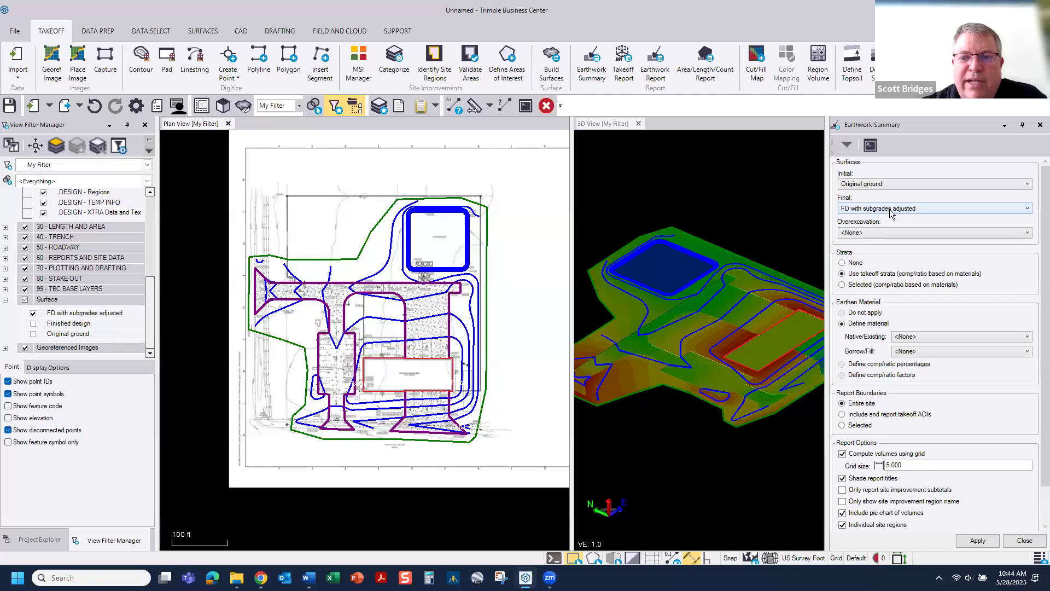
pyautogui.click(858, 263)
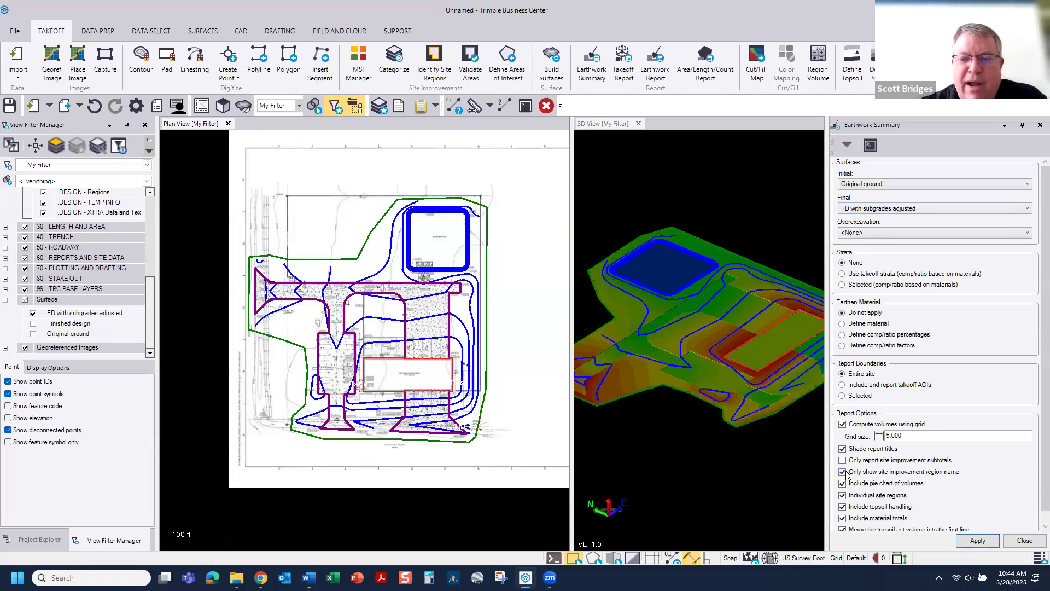
pyautogui.click(979, 542)
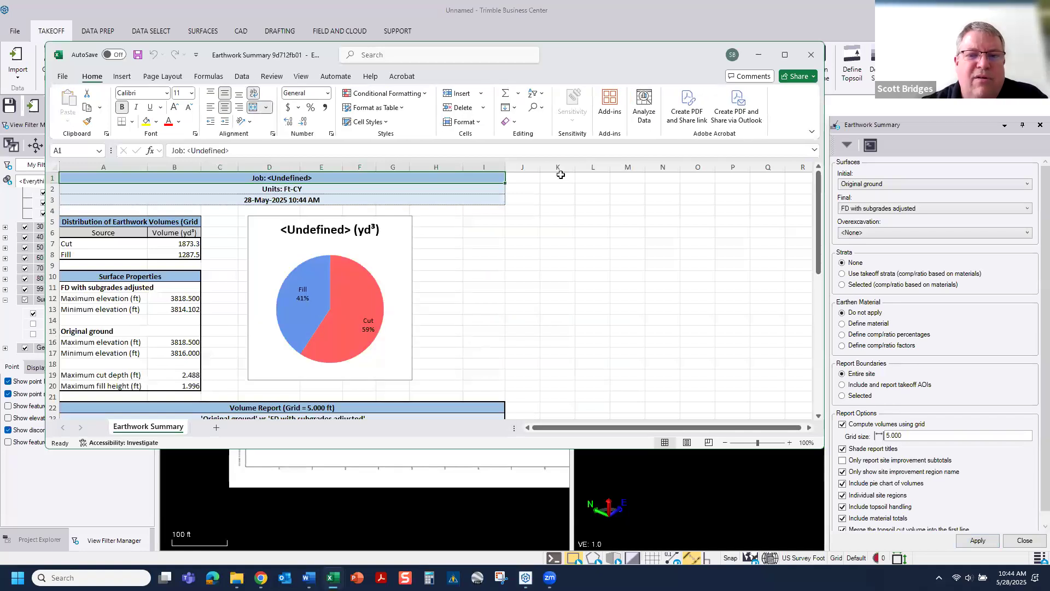
# - Review the report's surface properties, volumes per site improvement and sectional quantities in the enlarged Excel sheet, and close the report and Earthwork Summary
pyautogui.click(785, 55)
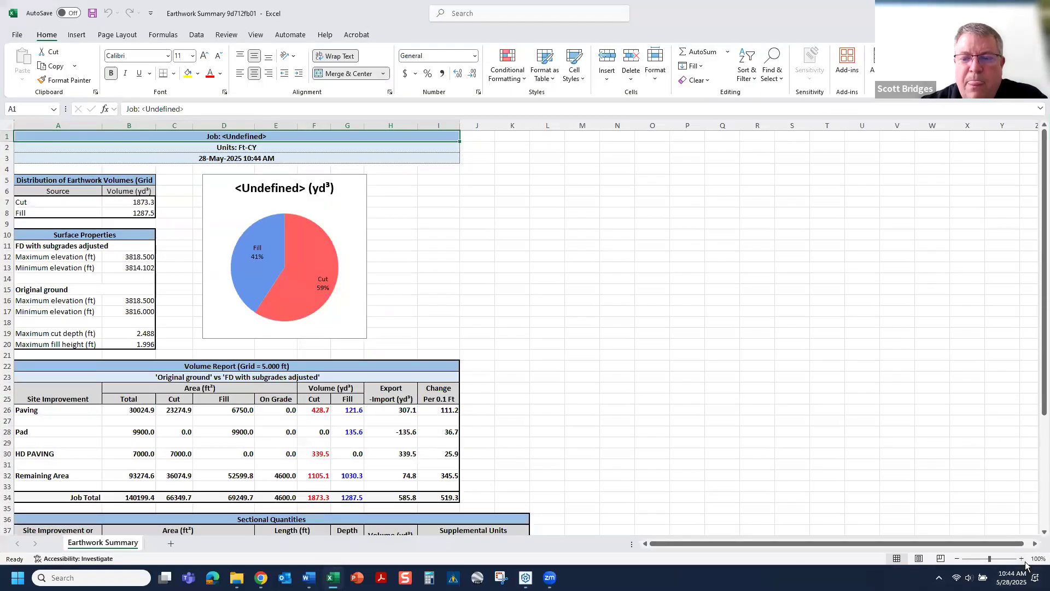
pyautogui.click(1021, 559)
pyautogui.click(1021, 559)
pyautogui.click(1021, 559)
pyautogui.click(1021, 559)
pyautogui.click(1020, 559)
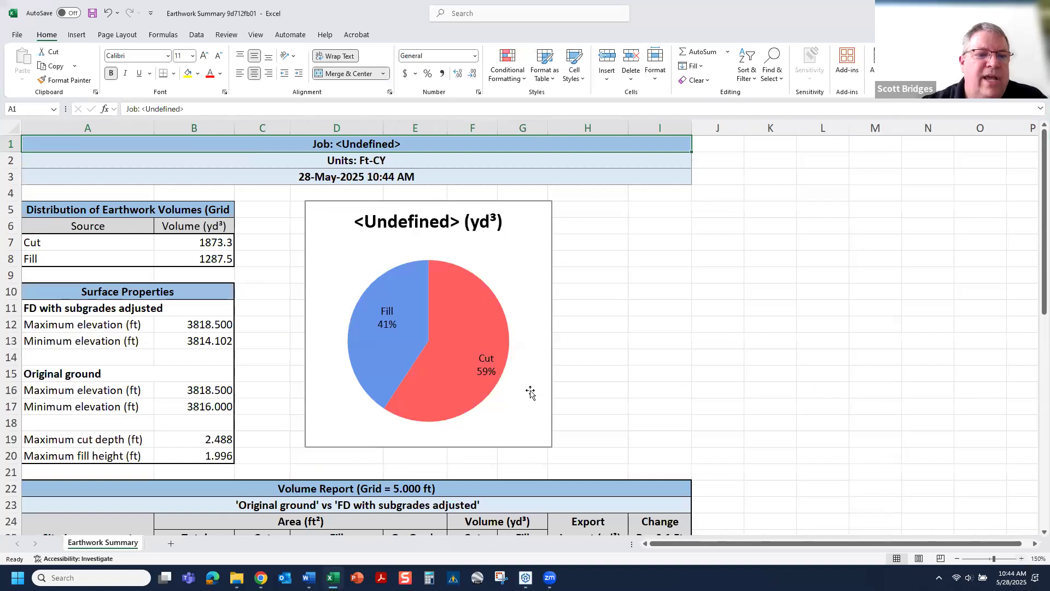
pyautogui.scroll(-4, 253, 324)
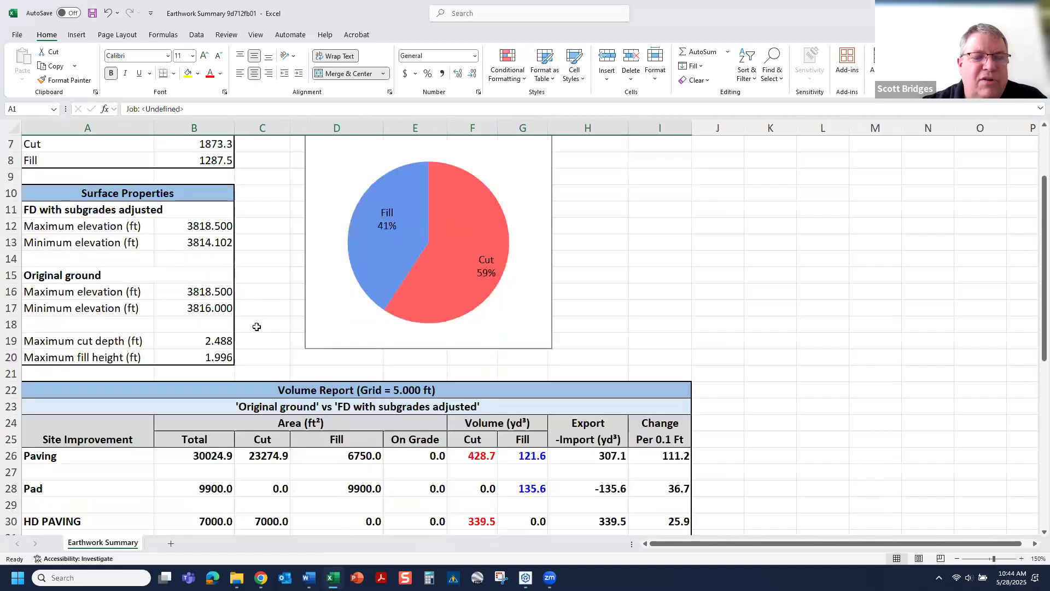
pyautogui.moveTo(89, 360); pyautogui.dragTo(790, 454)
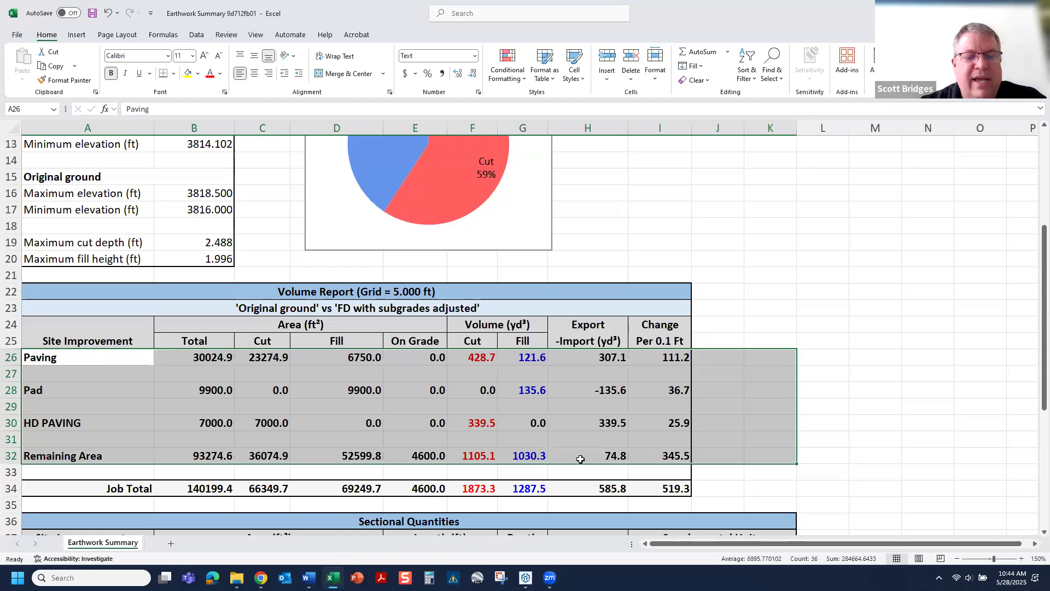
pyautogui.scroll(-4, 586, 460)
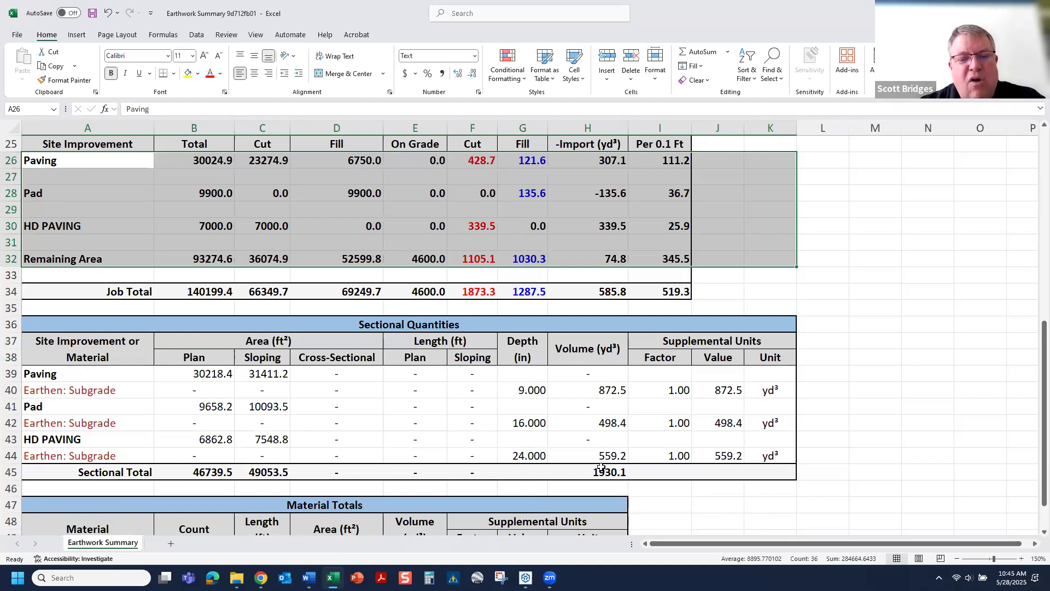
pyautogui.scroll(8, 600, 460)
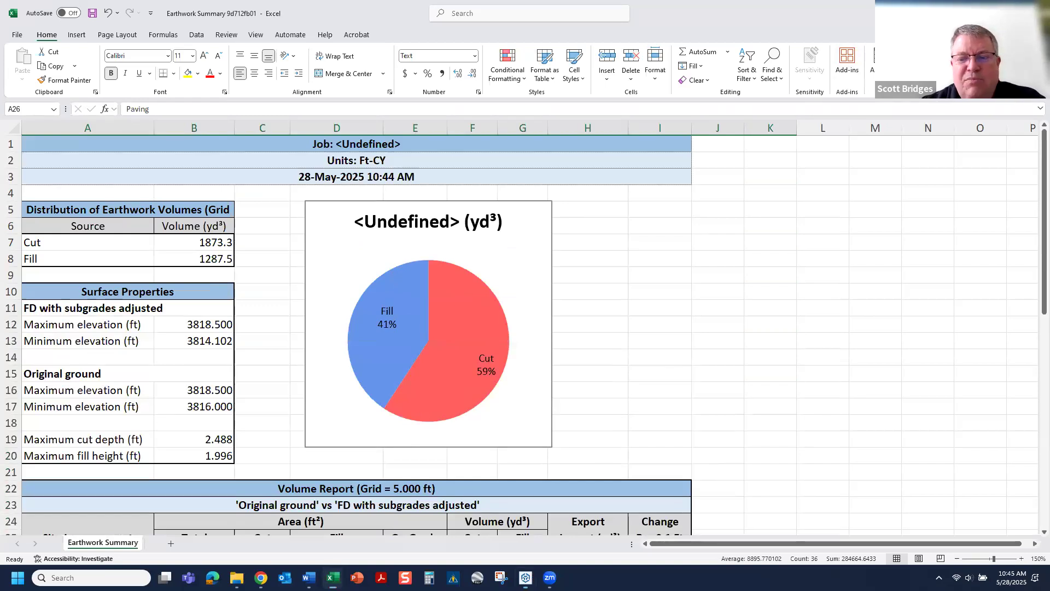
pyautogui.click(986, 12)
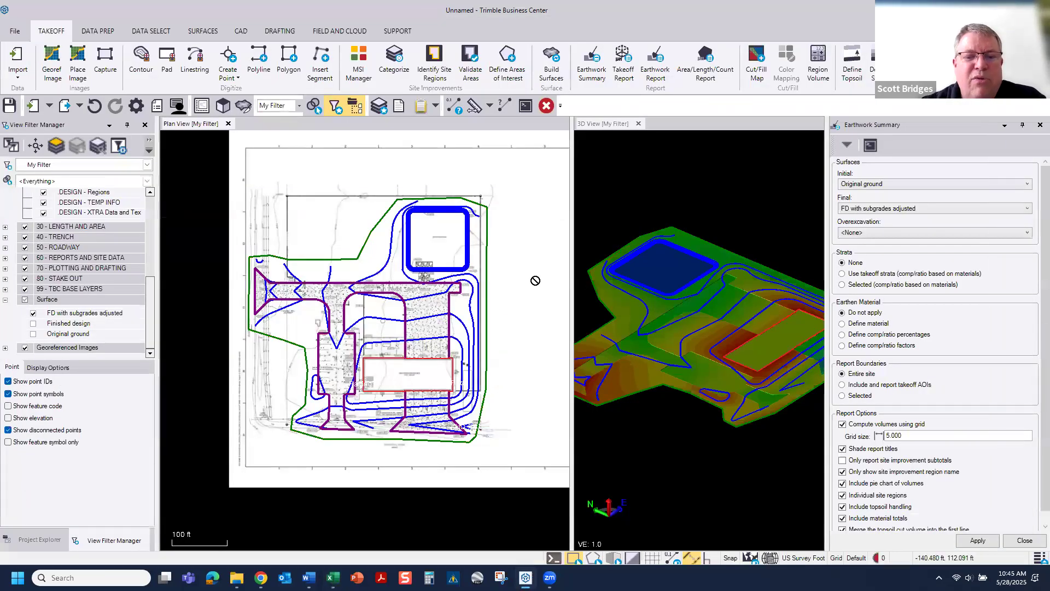
pyautogui.click(1041, 127)
# - Start a cut/fill map named "CF subgrade vs existing" with Original ground as initial and FD with subgrades adjusted as final surface
pyautogui.click(756, 63)
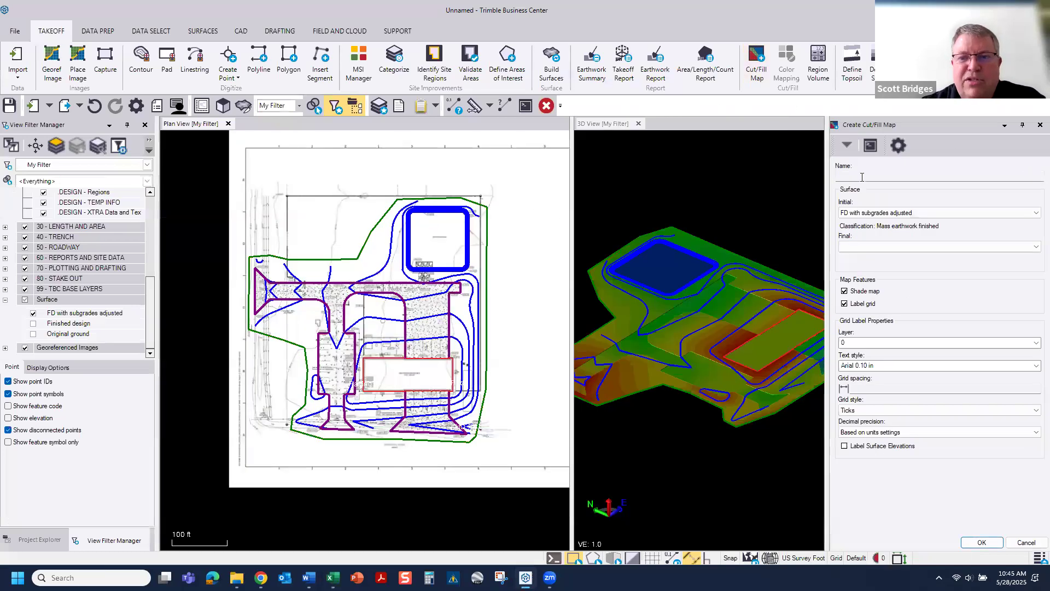
pyautogui.click(862, 177)
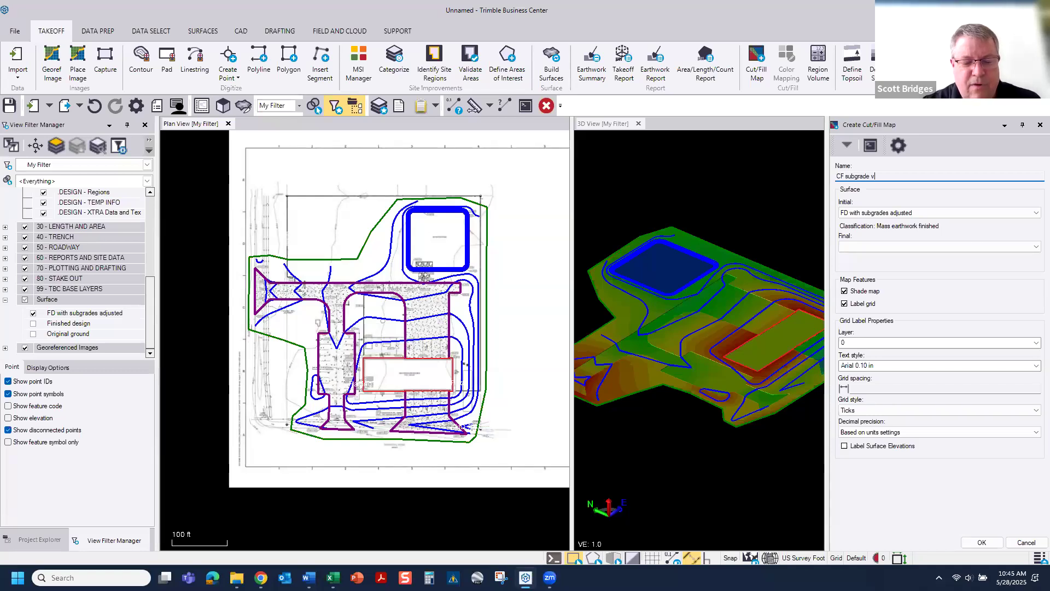
pyautogui.write('xisting')
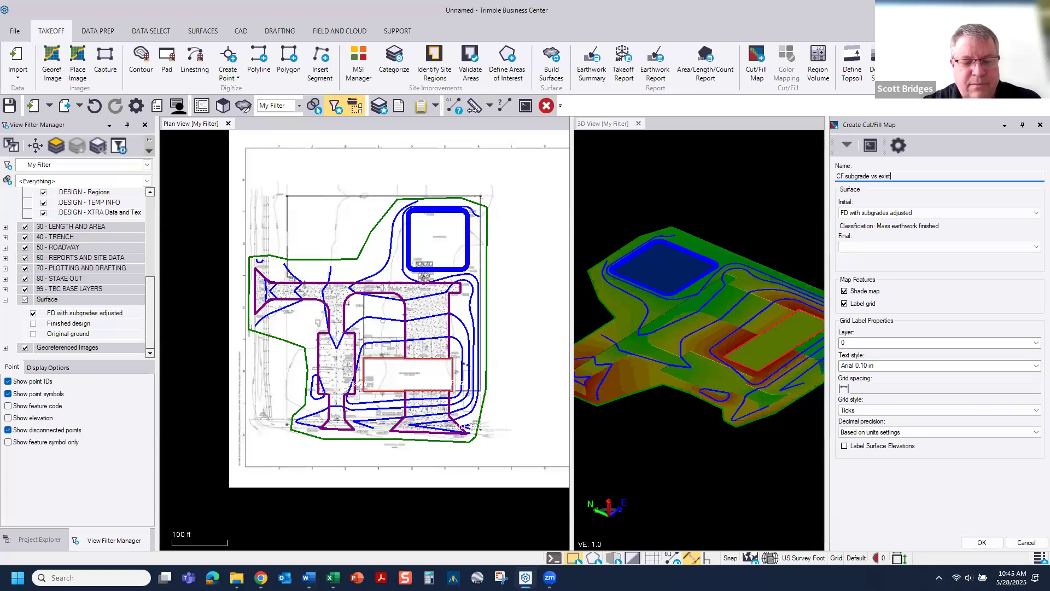
pyautogui.click(870, 214)
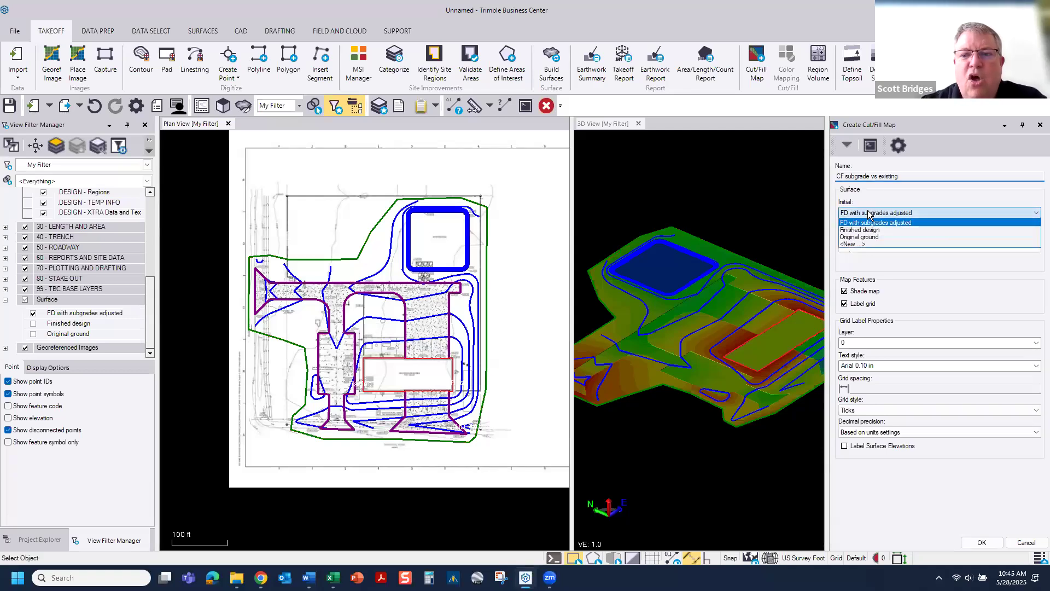
pyautogui.click(868, 239)
pyautogui.click(869, 248)
pyautogui.click(867, 256)
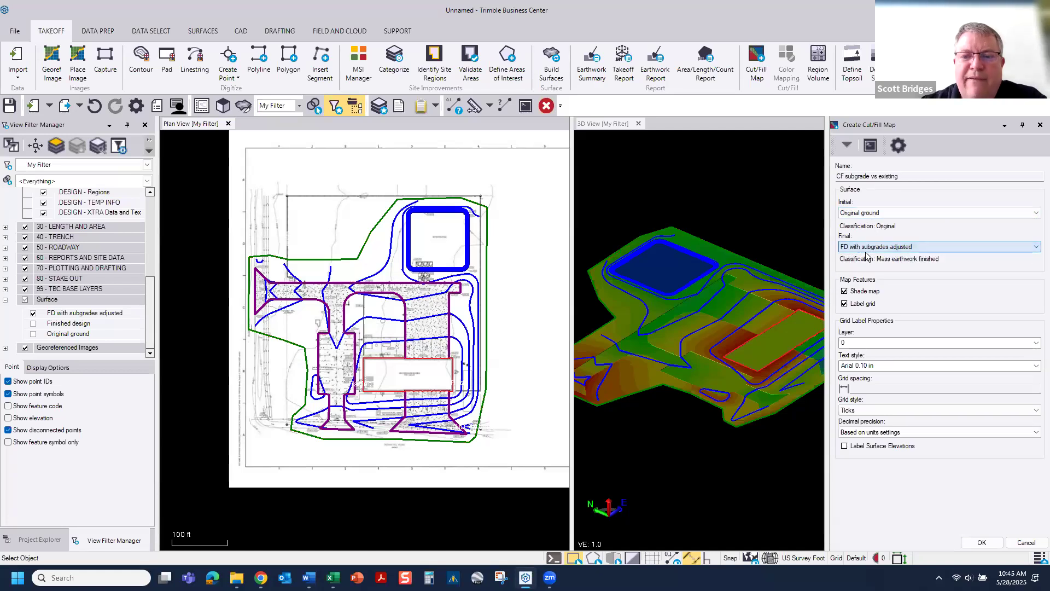
# - Assign the map's grid labels to the layer .SITE - Cut Fill Map with the text style Arial 0.15 in
pyautogui.click(858, 344)
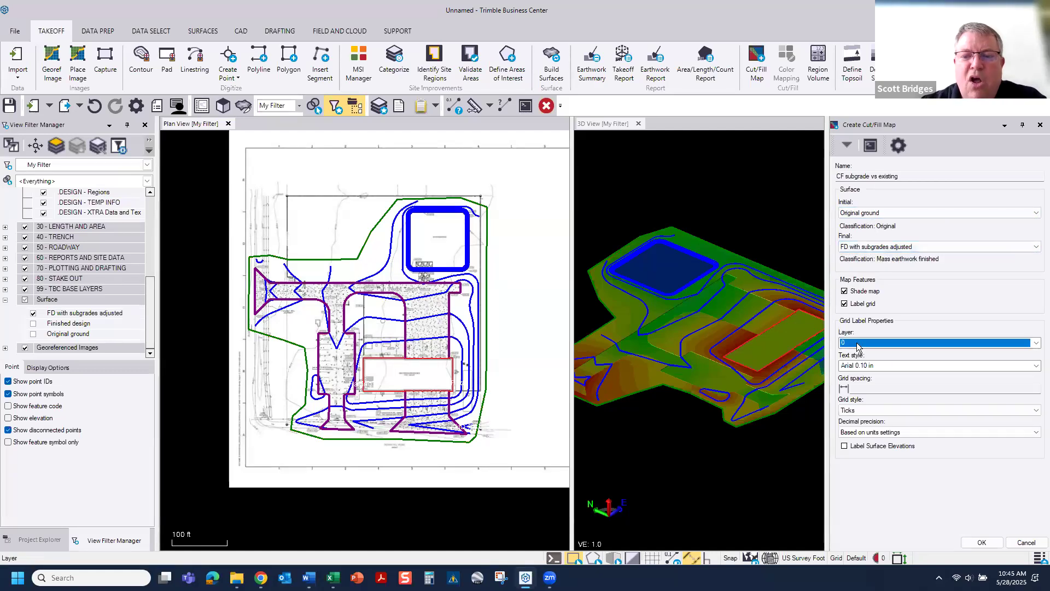
pyautogui.click(1028, 344)
pyautogui.scroll(-5, 955, 411)
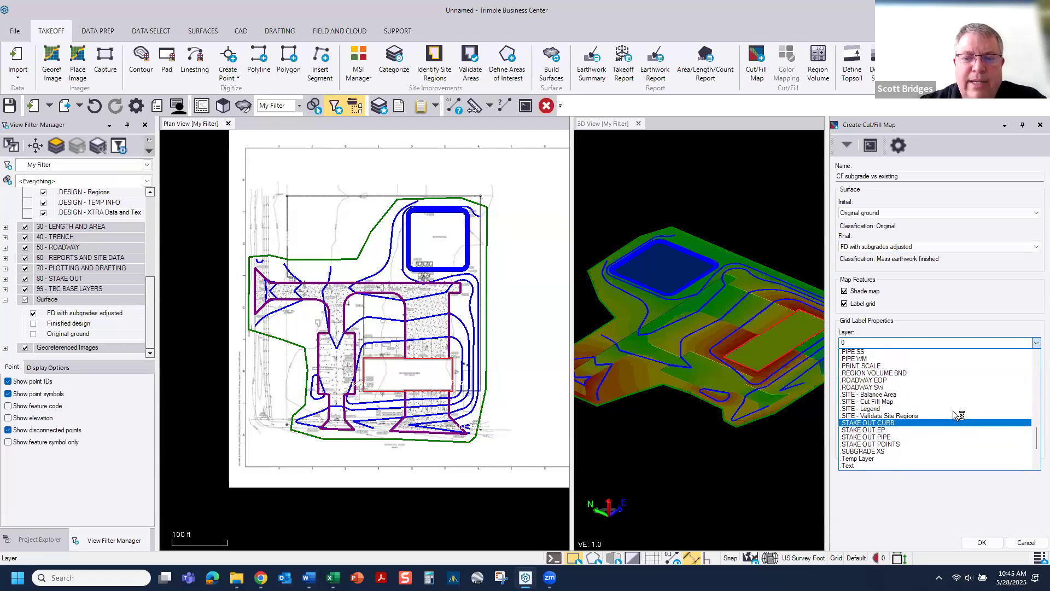
pyautogui.click(876, 402)
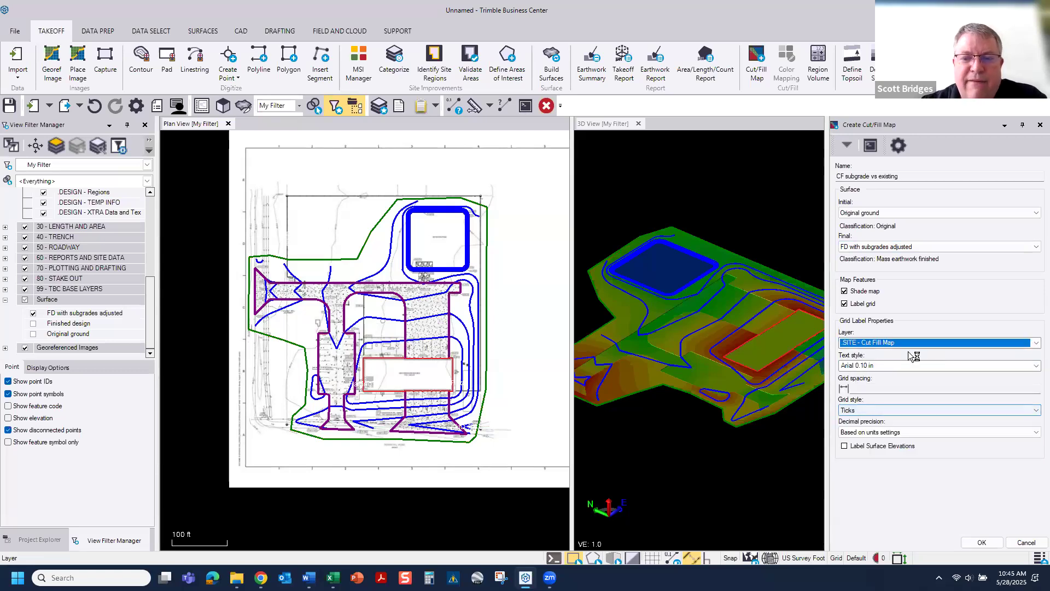
pyautogui.click(890, 365)
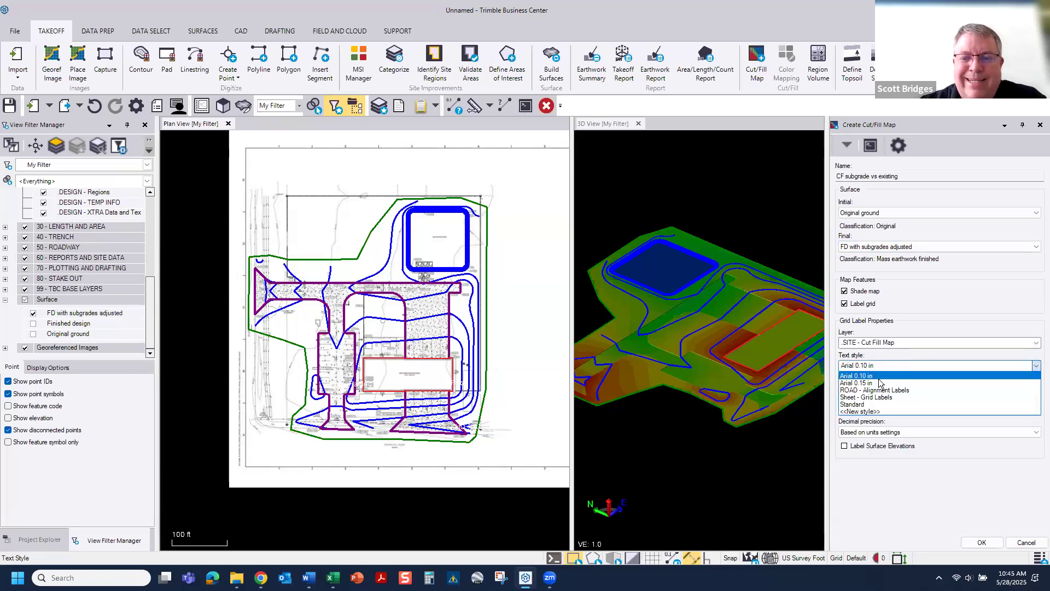
pyautogui.click(897, 381)
# - Set the label grid spacing to 50 ft and the decimal precision to 0.1, and create the cut/fill map
pyautogui.click(929, 387)
pyautogui.click(497, 339)
pyautogui.click(505, 361)
pyautogui.moveTo(877, 386); pyautogui.dragTo(839, 389)
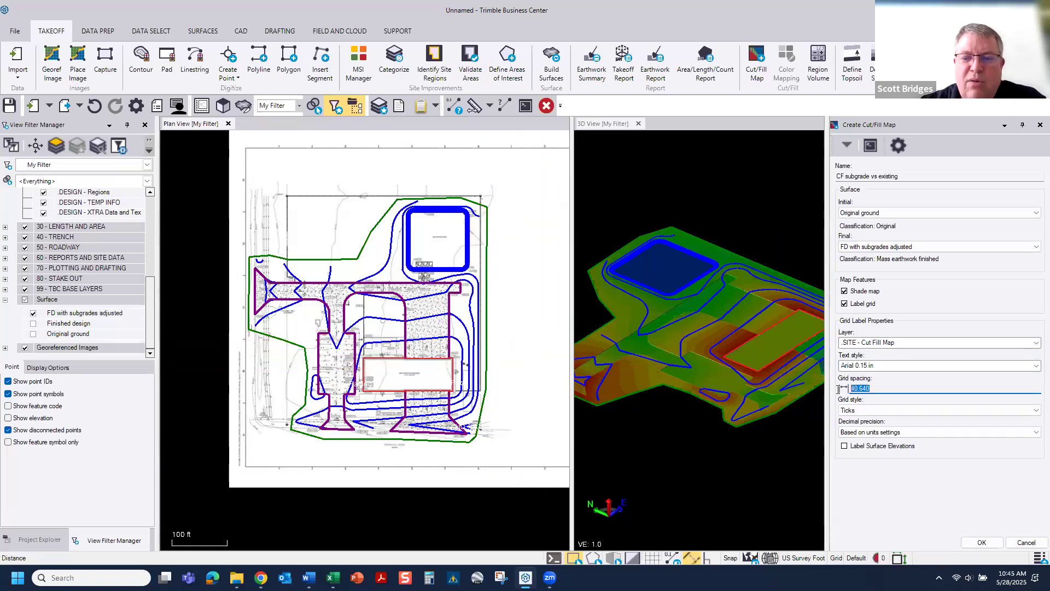
pyautogui.write('50')
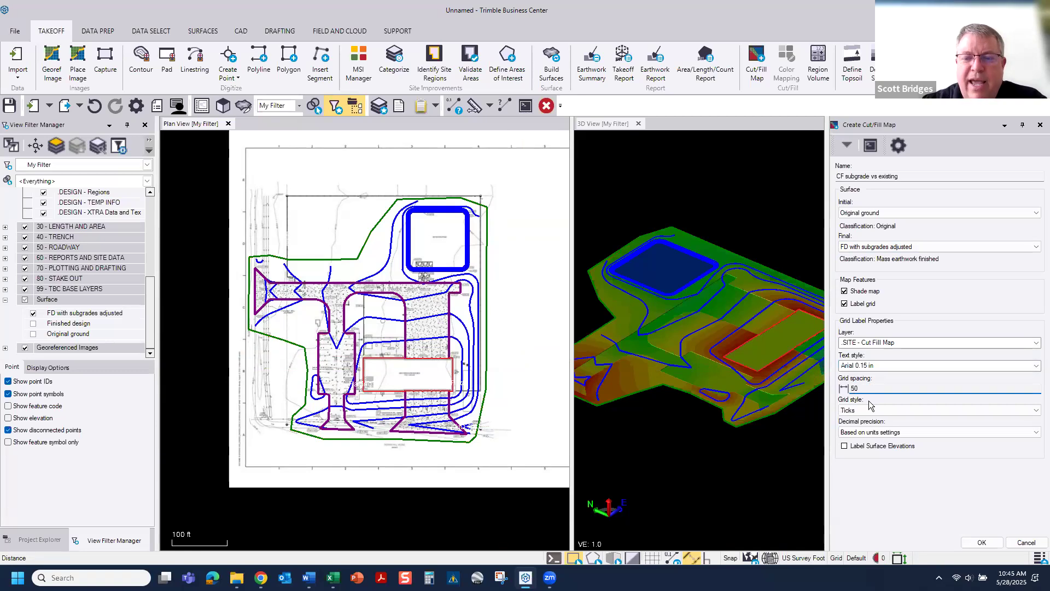
pyautogui.click(883, 432)
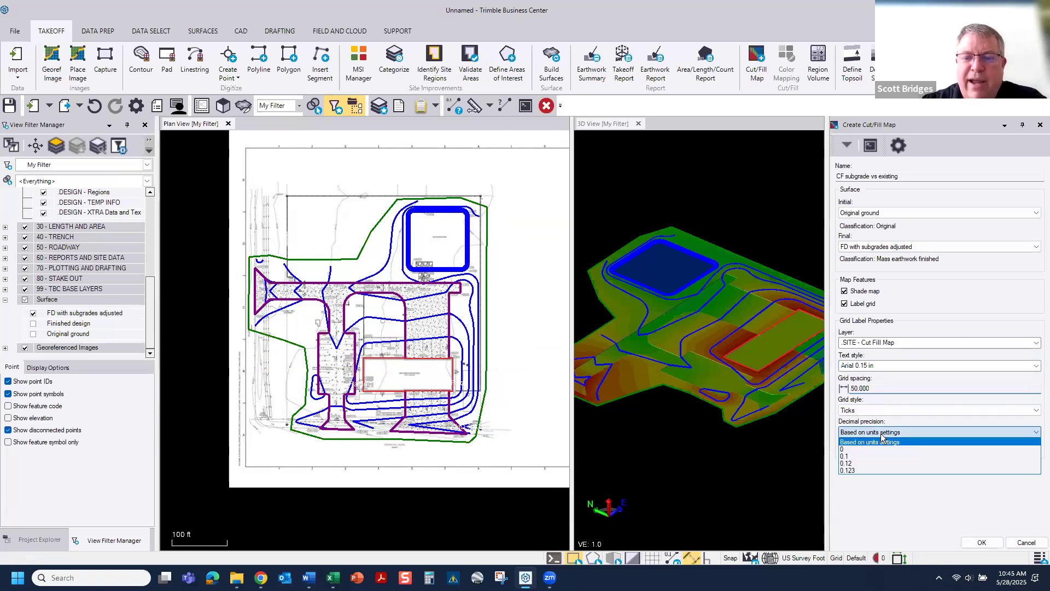
pyautogui.click(860, 456)
pyautogui.click(979, 541)
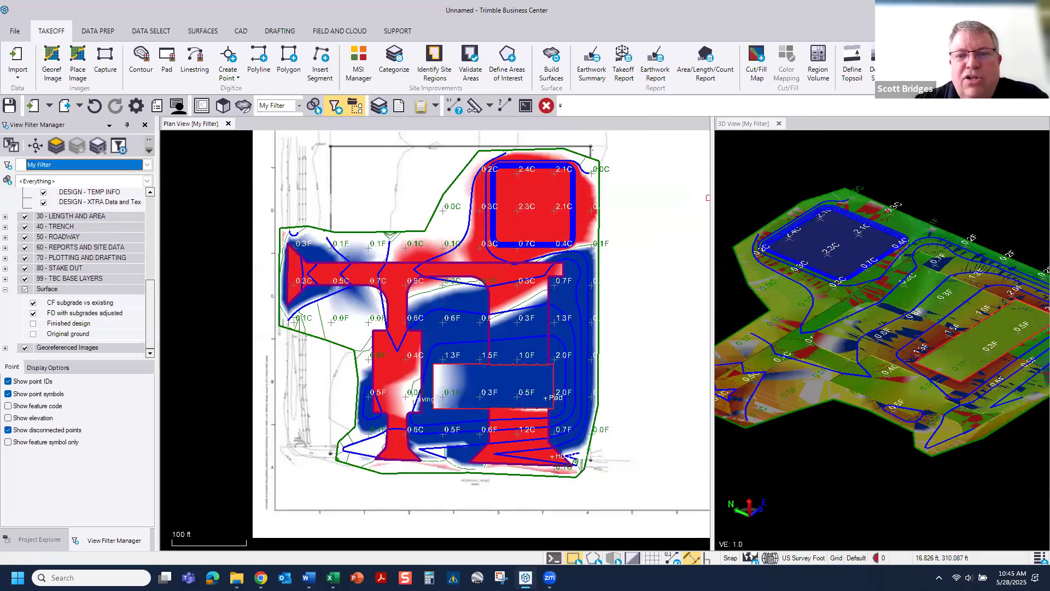
# - Close the 3D view and inspect the cut/fill labels over the paving and building pad in plan
pyautogui.click(780, 123)
pyautogui.scroll(3, 521, 372)
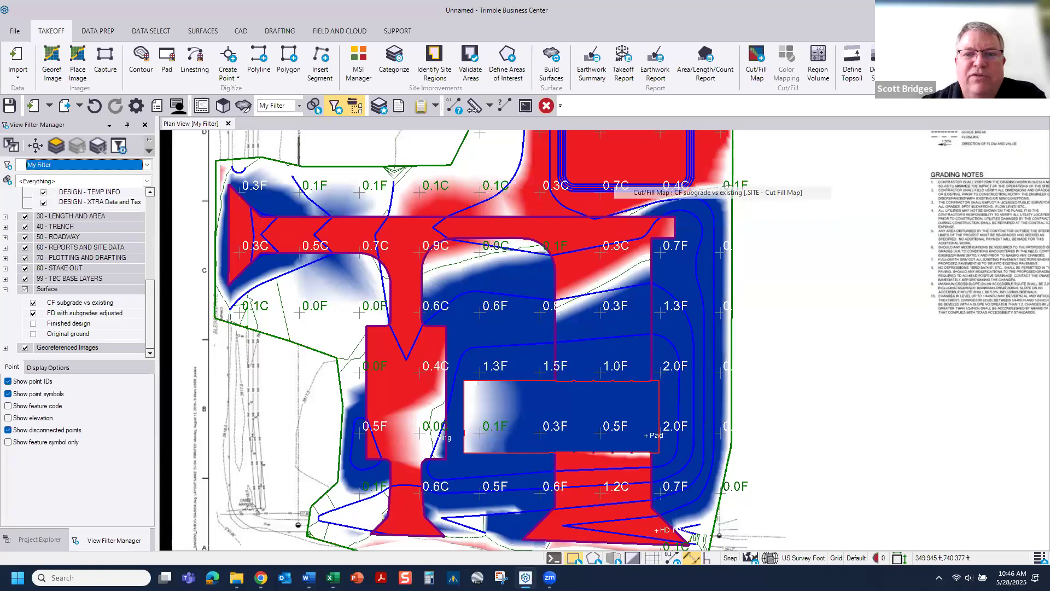
# - Delete the 0.200 blue color break and the matching red break from the CF subgrade vs existing map's color mapping
pyautogui.click(618, 183)
pyautogui.click(787, 61)
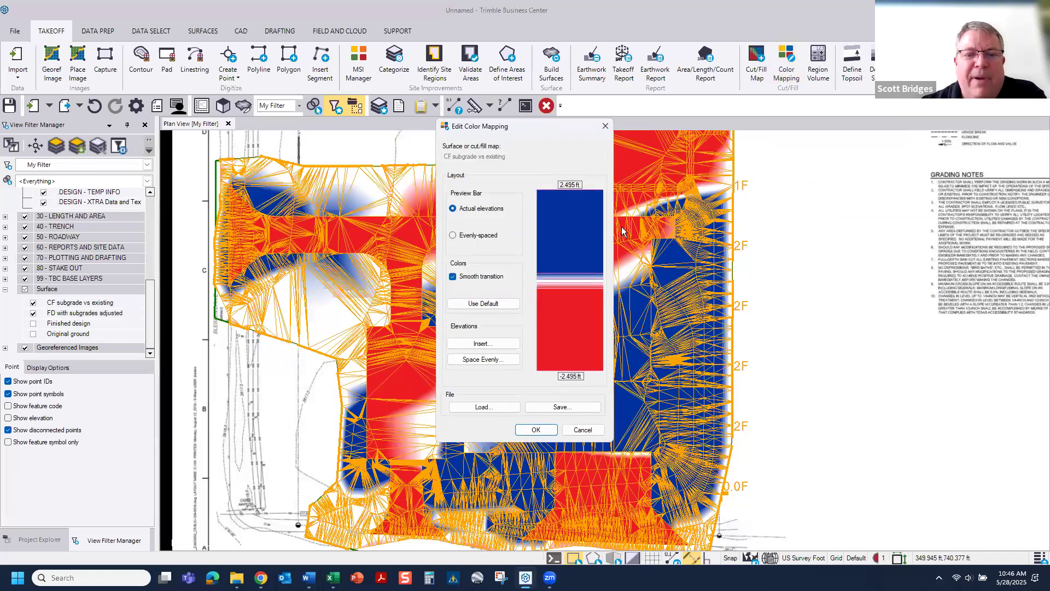
pyautogui.moveTo(555, 194)
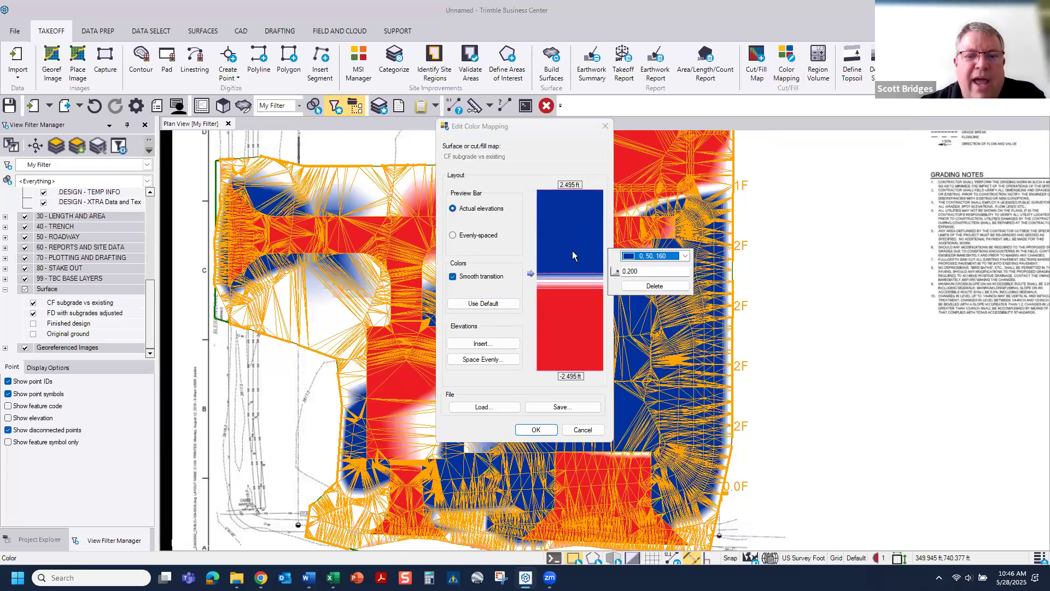
pyautogui.click(655, 286)
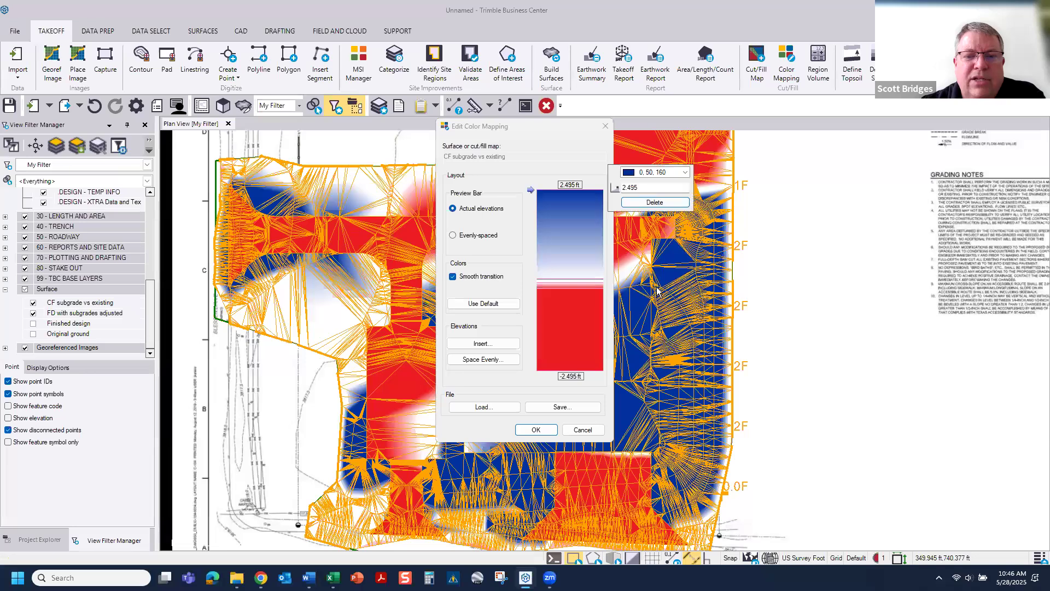
pyautogui.click(654, 300)
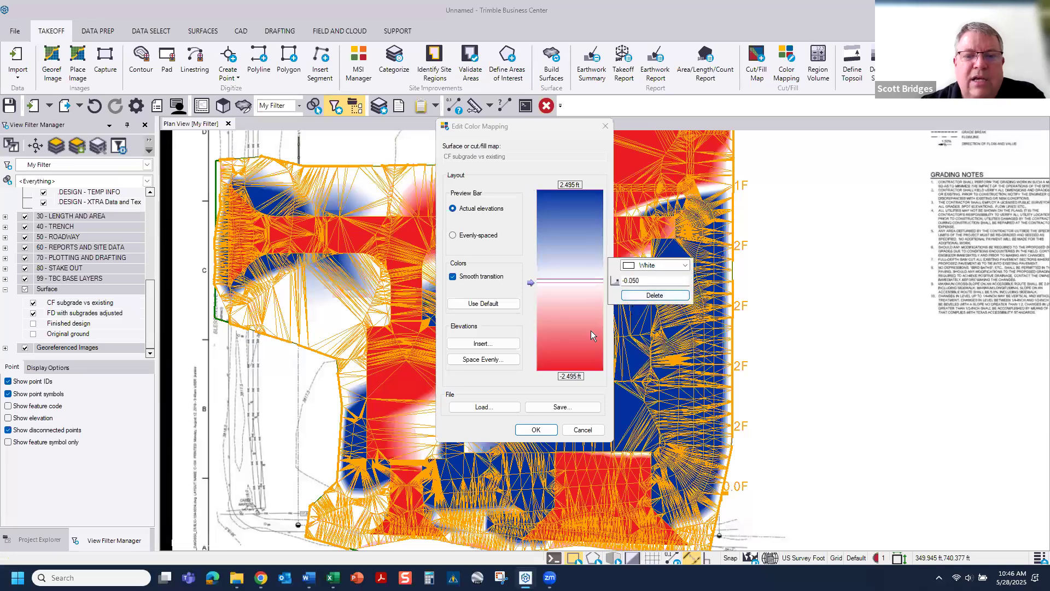
pyautogui.click(536, 429)
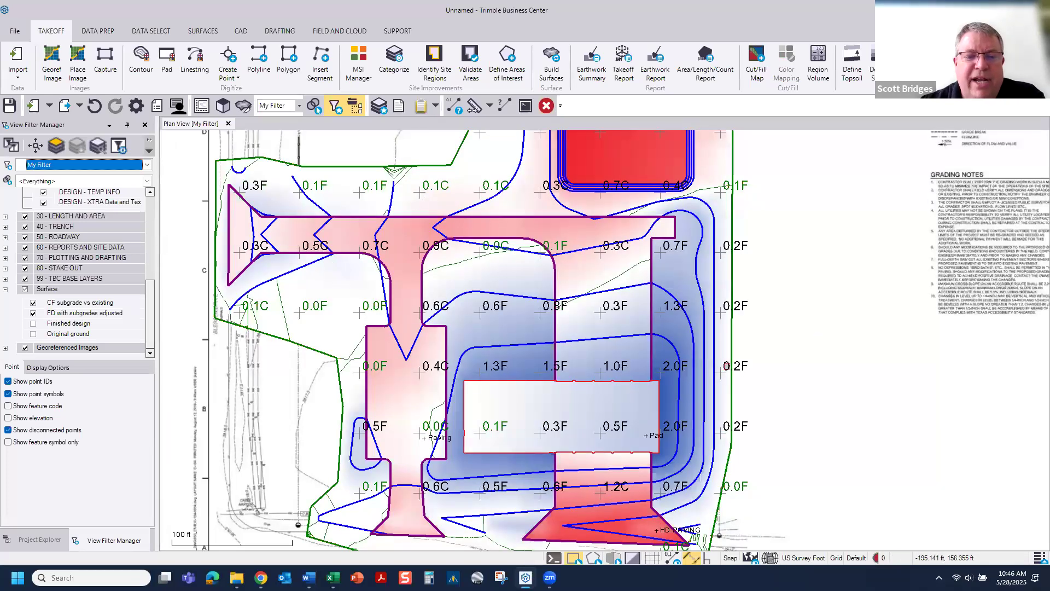
pyautogui.scroll(-2, 657, 353)
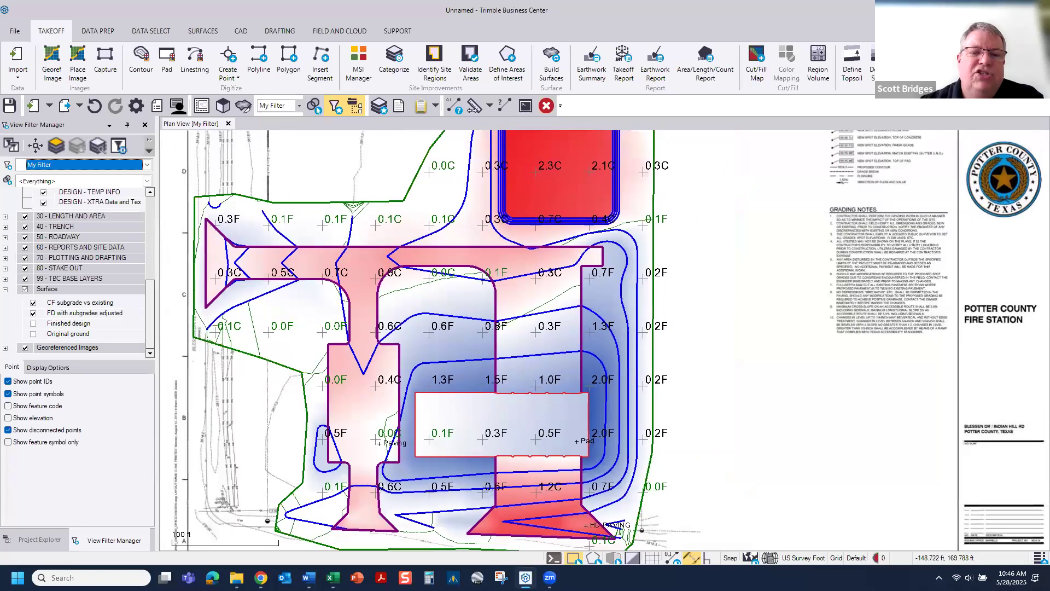
pyautogui.scroll(-1, 576, 348)
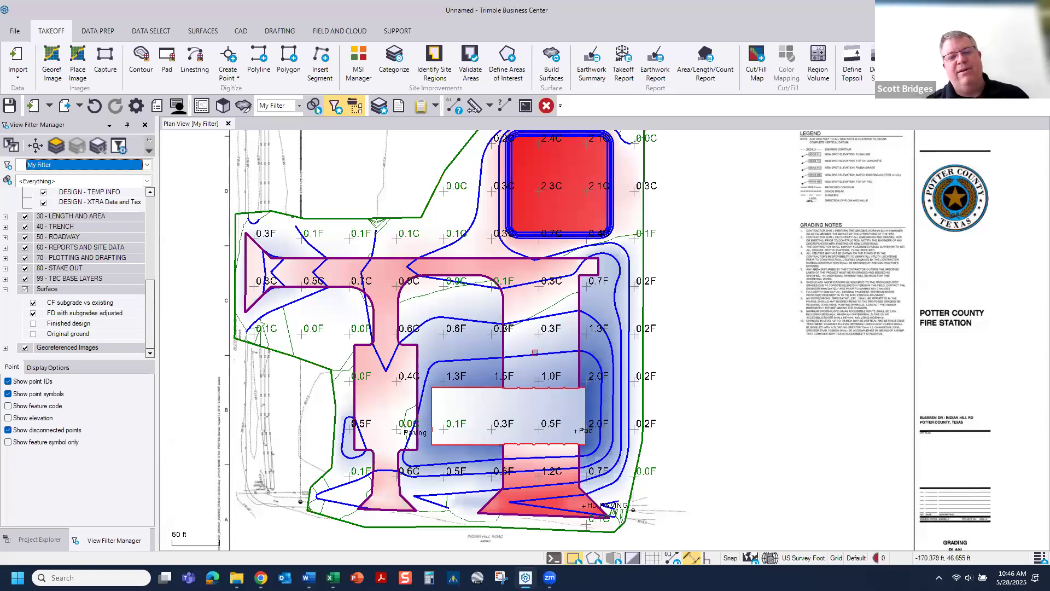
pyautogui.moveTo(535, 352)
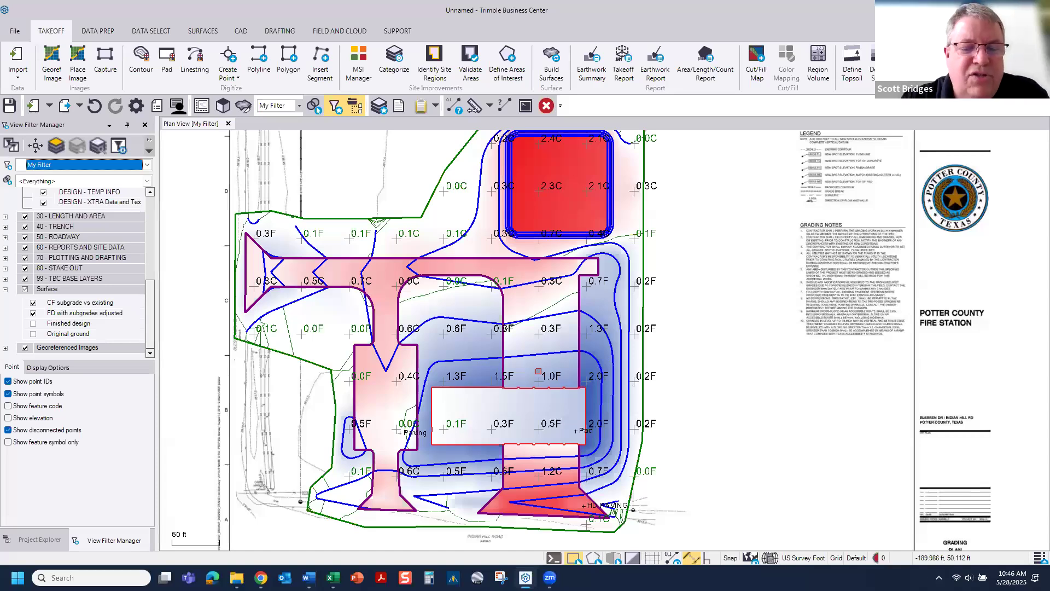
pyautogui.moveTo(444, 330)
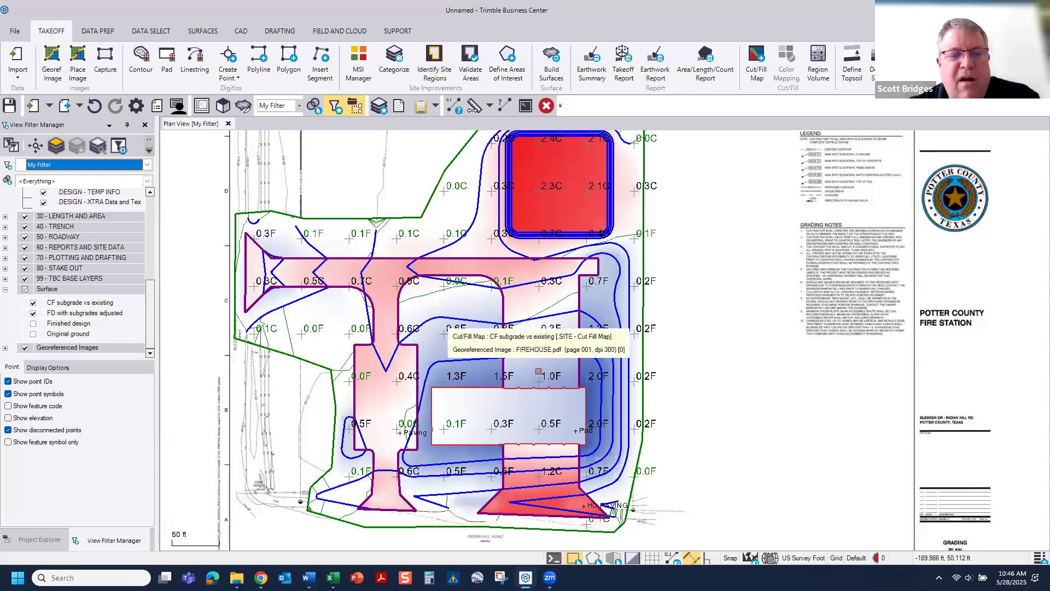
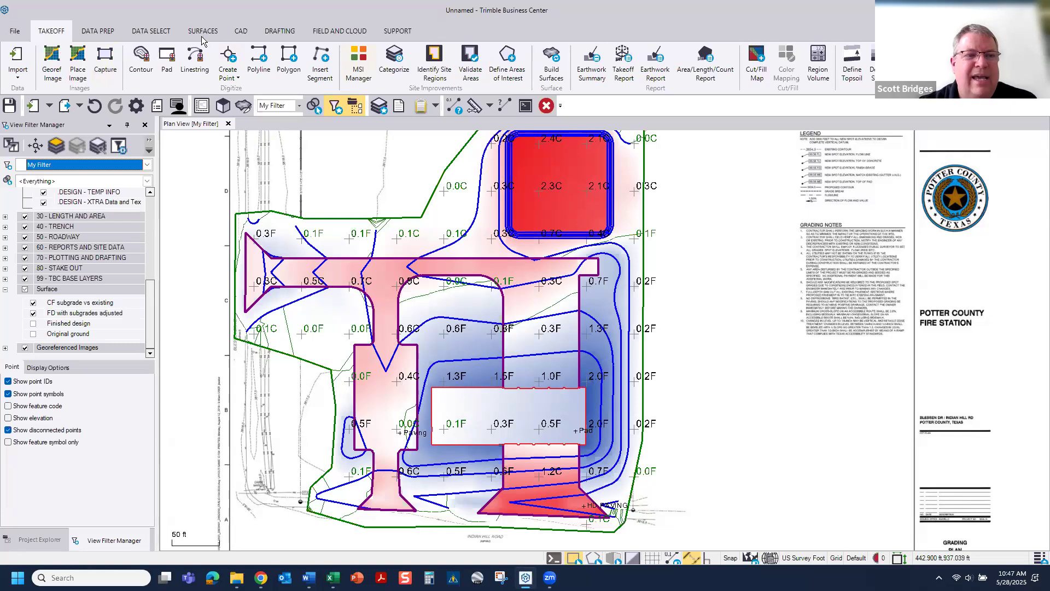
# - Start a new project from the 2025 CONSTRUCTION template, discarding the changes to the current project
pyautogui.click(14, 31)
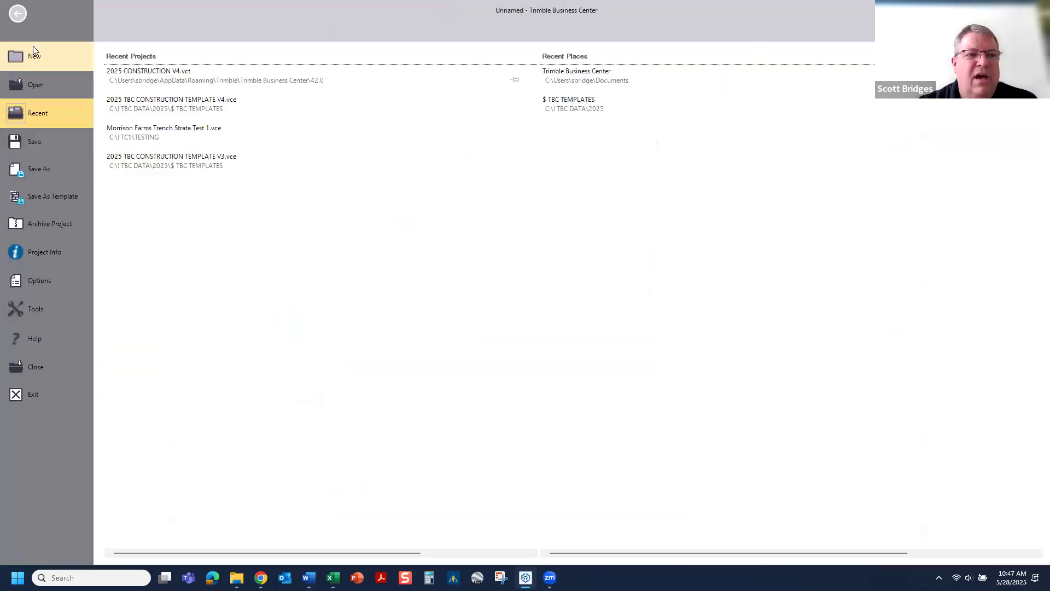
pyautogui.click(33, 49)
pyautogui.click(328, 271)
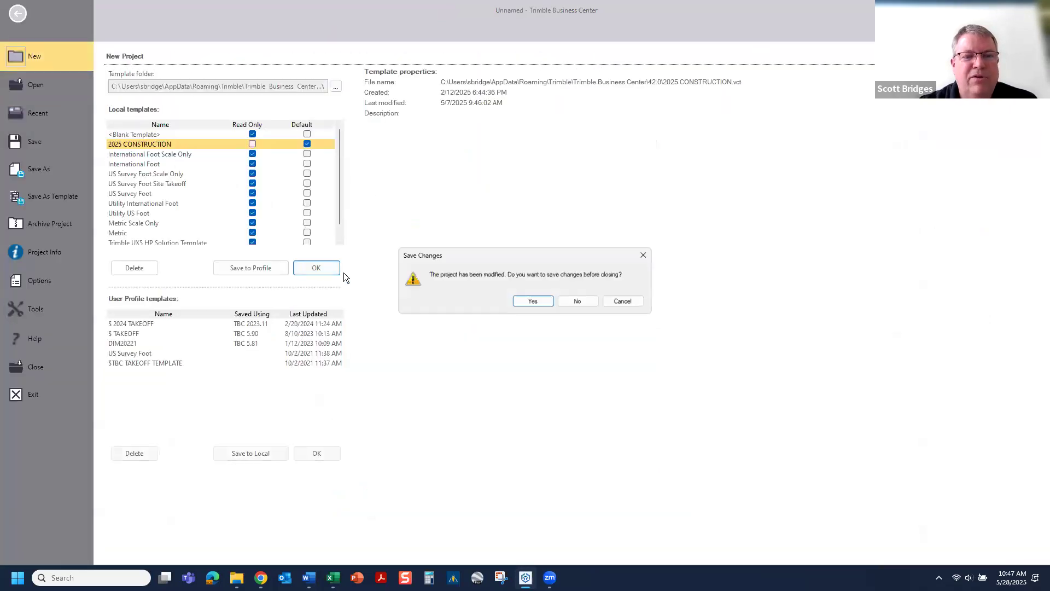
pyautogui.click(581, 300)
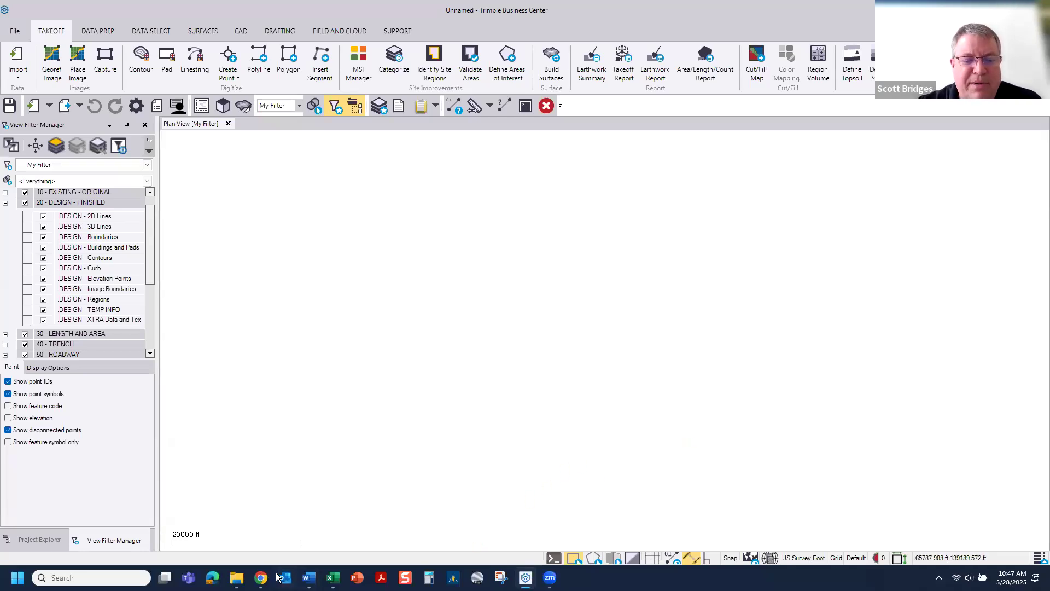
# - Import the 1446.01 Site Plan 01-24-24 and X-Survey DWG files from the ! 0 TRIMBLE POWER HOUR folder into the new project
pyautogui.click(236, 577)
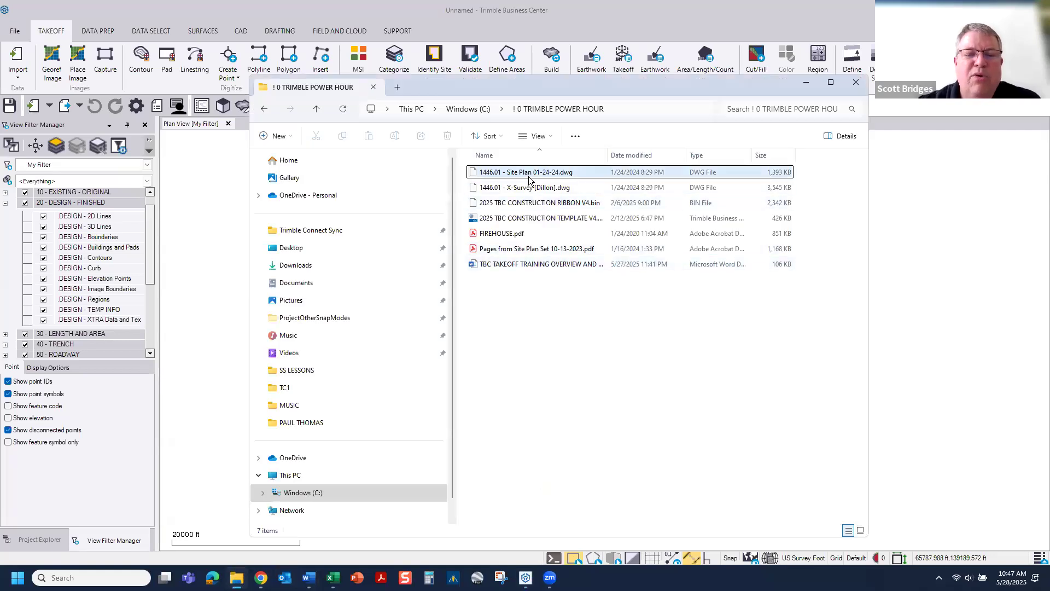
pyautogui.click(525, 176)
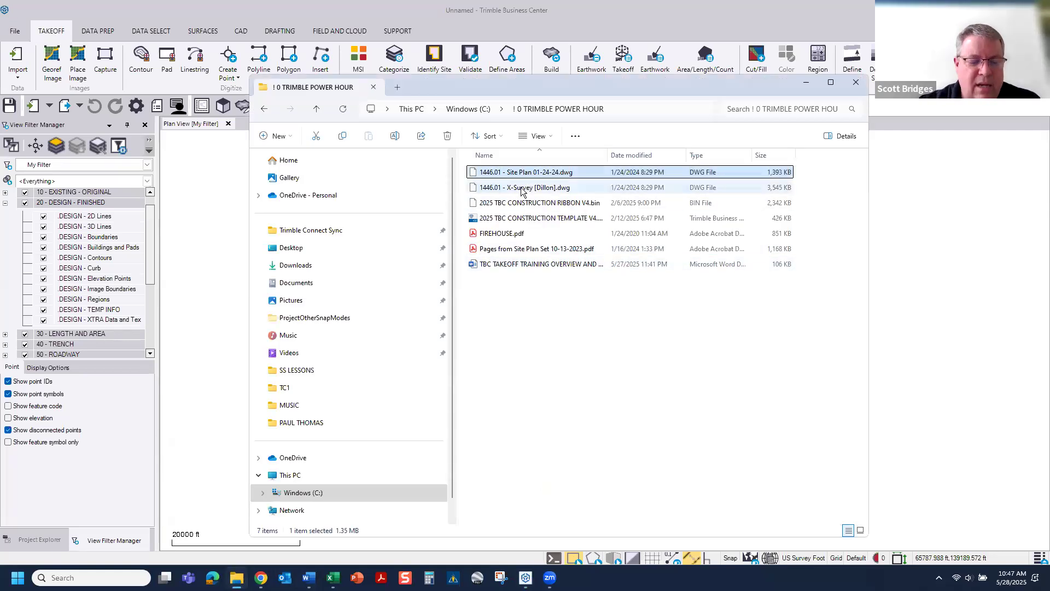
pyautogui.keyDown('ctrl'); pyautogui.click(522, 188); pyautogui.keyUp('ctrl')
pyautogui.moveTo(508, 188); pyautogui.dragTo(213, 236)
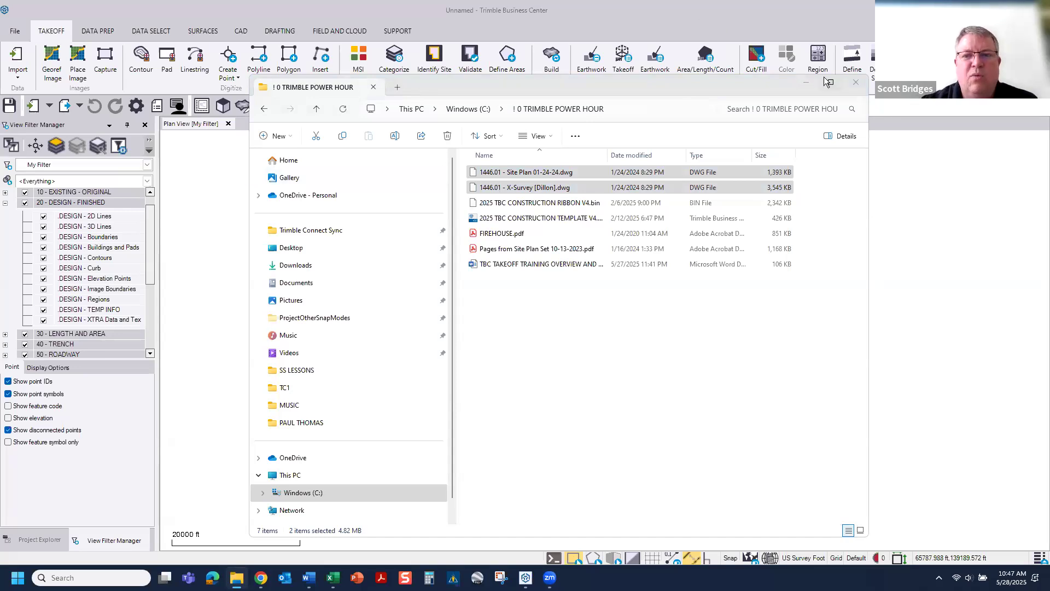
pyautogui.click(806, 83)
pyautogui.click(569, 306)
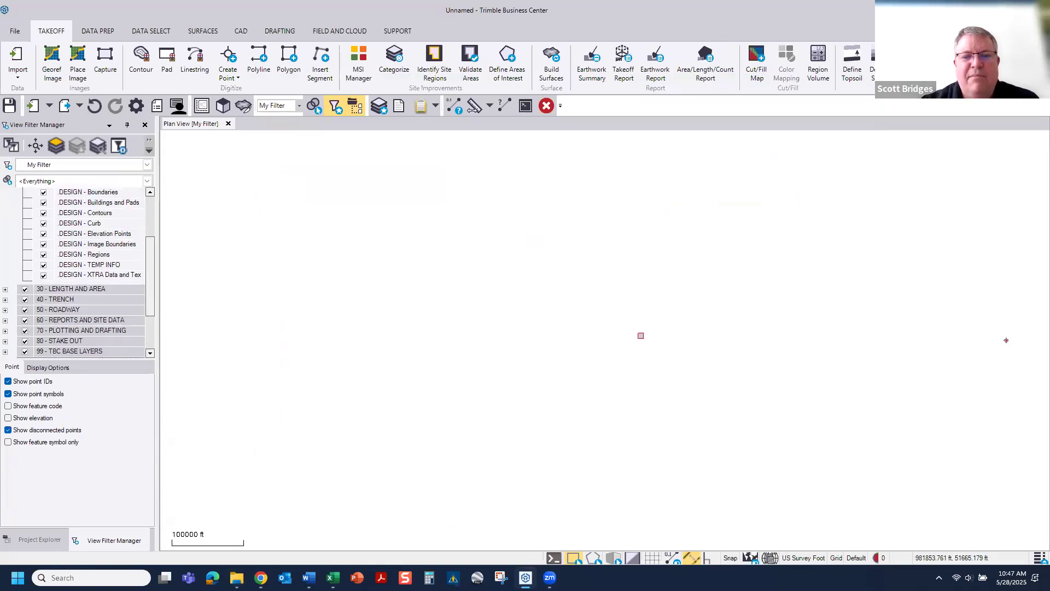
# - Select the whole site drawing, invert the selection and delete the stray objects lying outside the site
pyautogui.scroll(2, 1014, 340)
pyautogui.scroll(5, 985, 335)
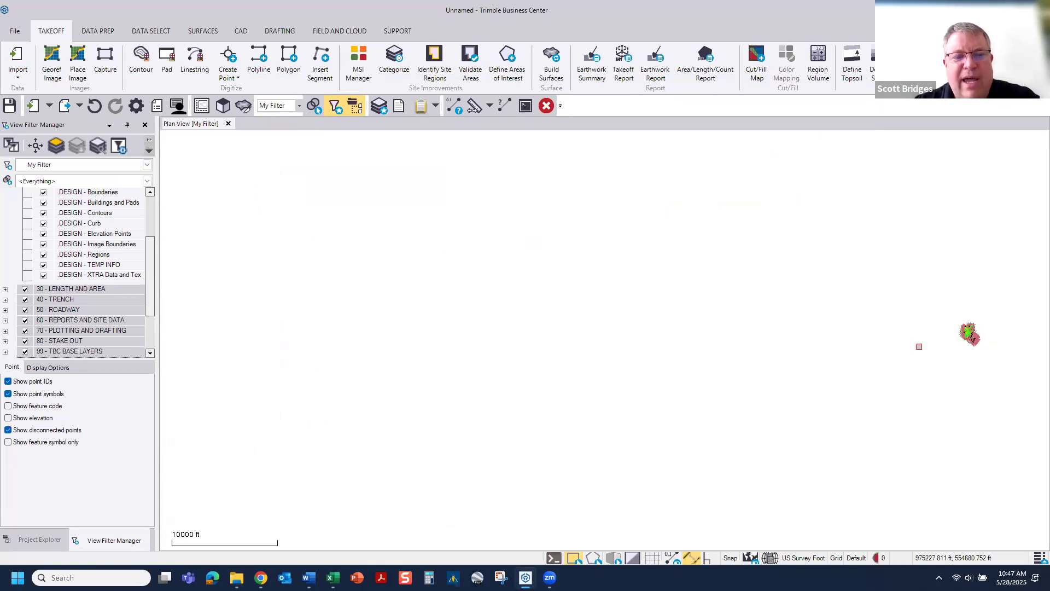
pyautogui.moveTo(873, 353); pyautogui.dragTo(471, 349, button='middle')
pyautogui.scroll(5, 575, 334)
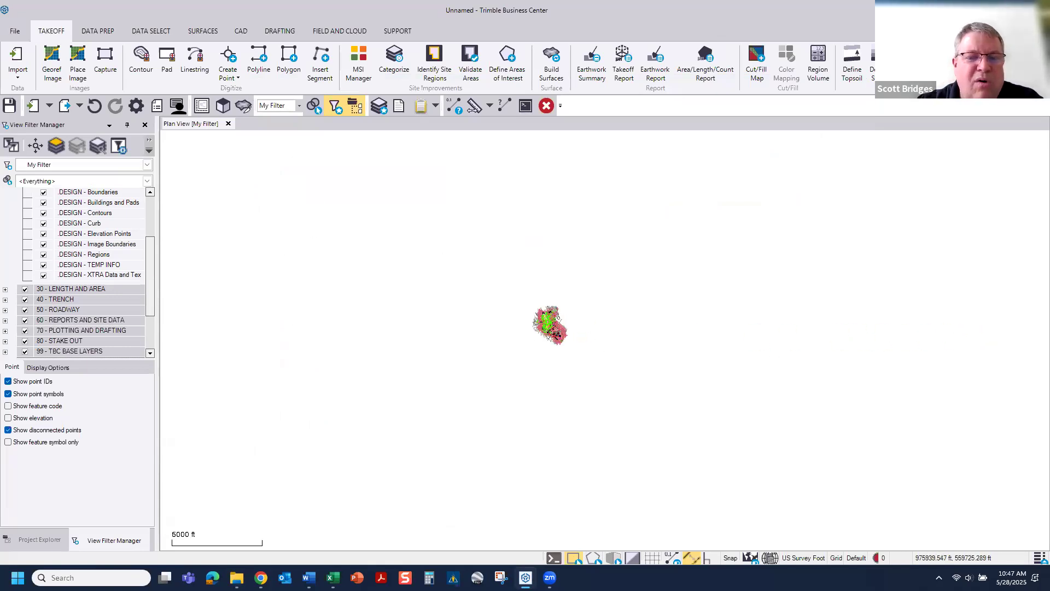
pyautogui.scroll(2, 555, 332)
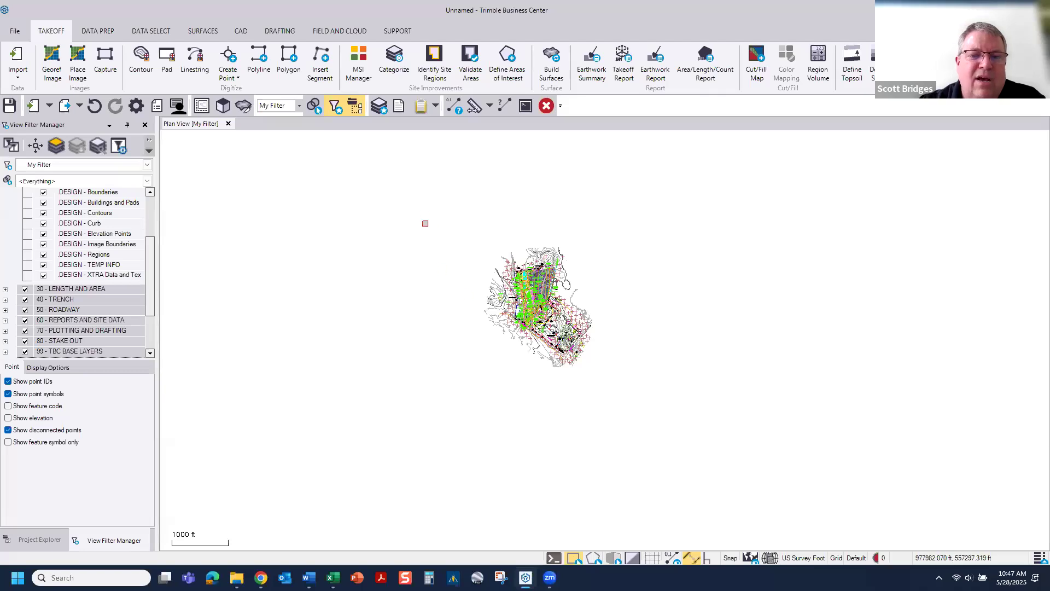
pyautogui.moveTo(409, 199); pyautogui.dragTo(688, 409)
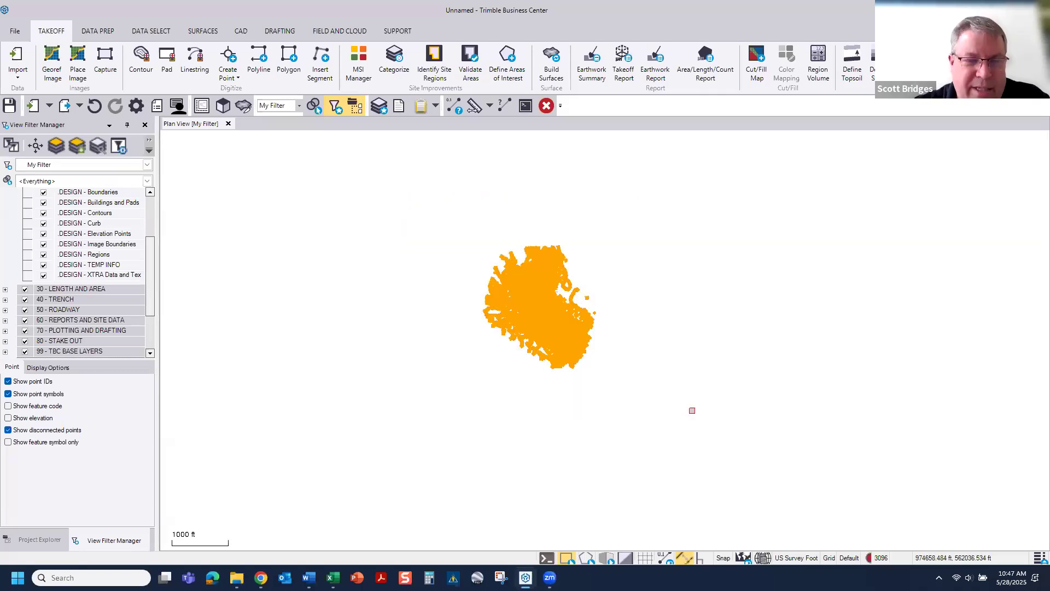
pyautogui.click(99, 31)
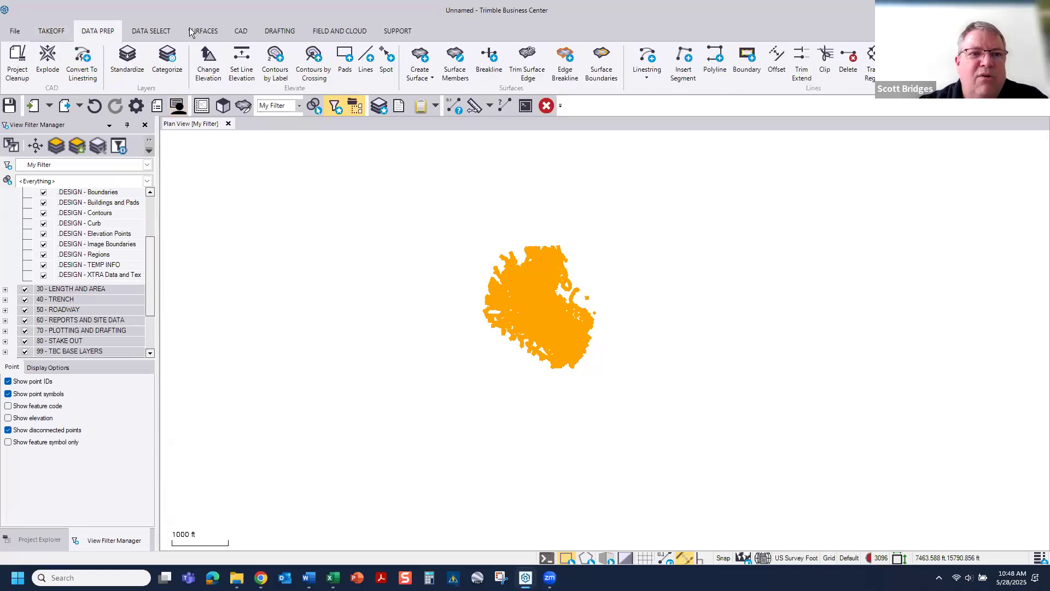
pyautogui.click(148, 31)
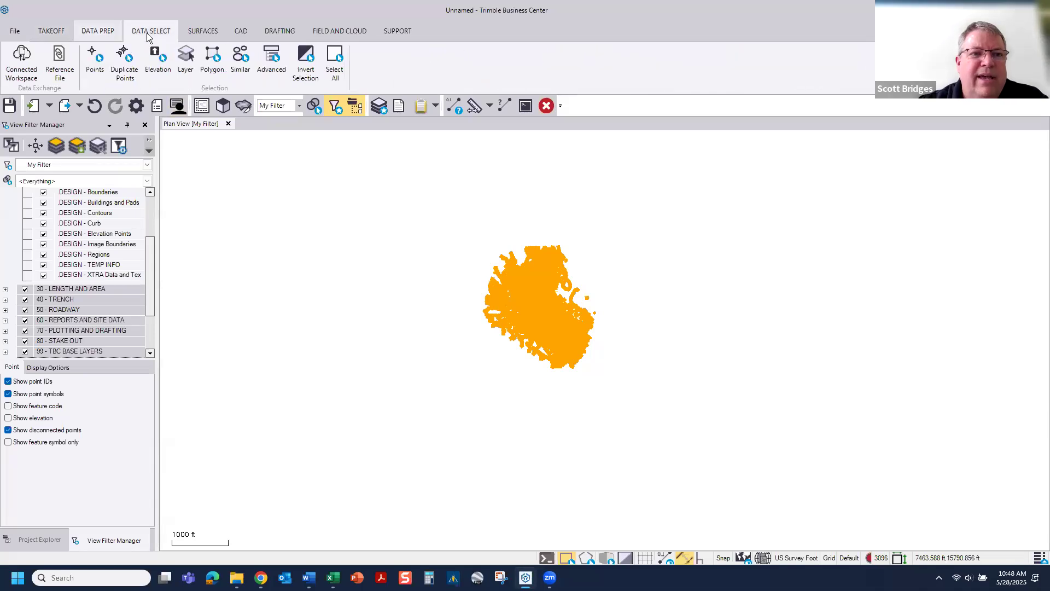
pyautogui.click(308, 68)
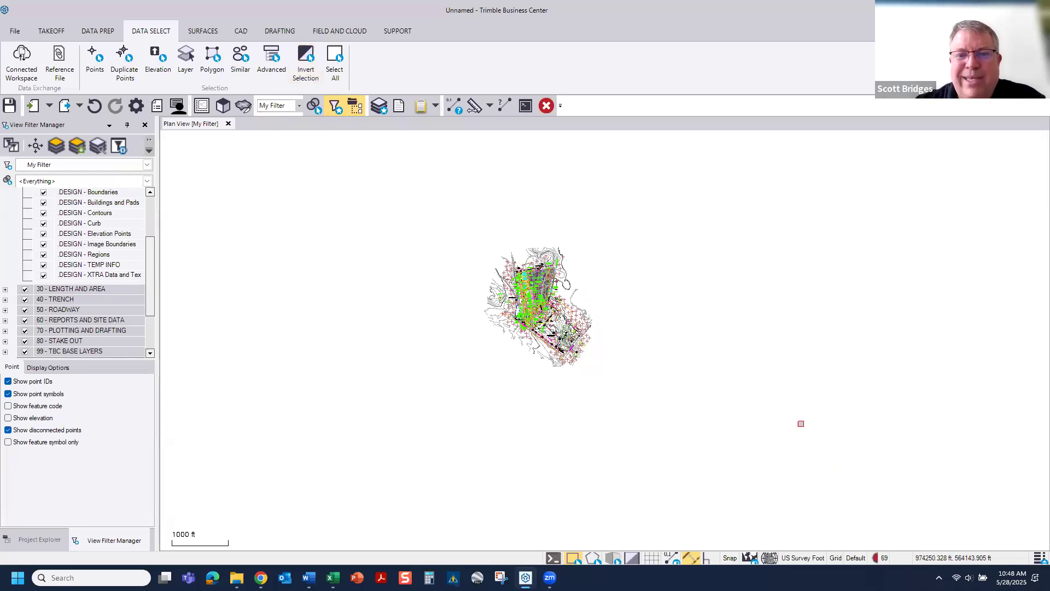
pyautogui.click(546, 106)
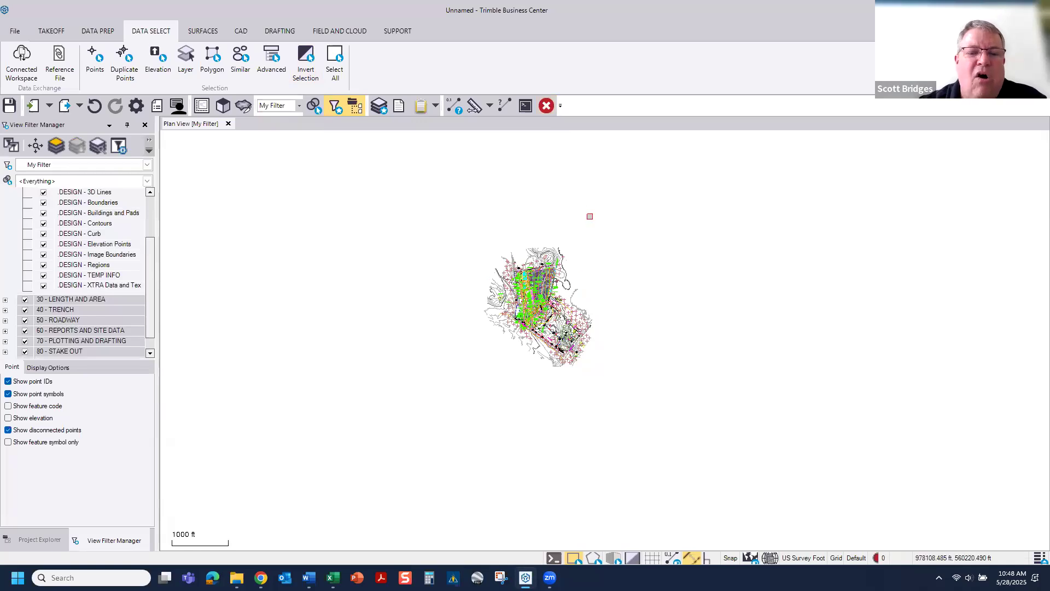
# - Open Standardize Layers, then hide the 10 - EXISTING - ORIGINAL and 20 - DESIGN - FINISHED layer groups and collapse the design group
pyautogui.scroll(1, 547, 290)
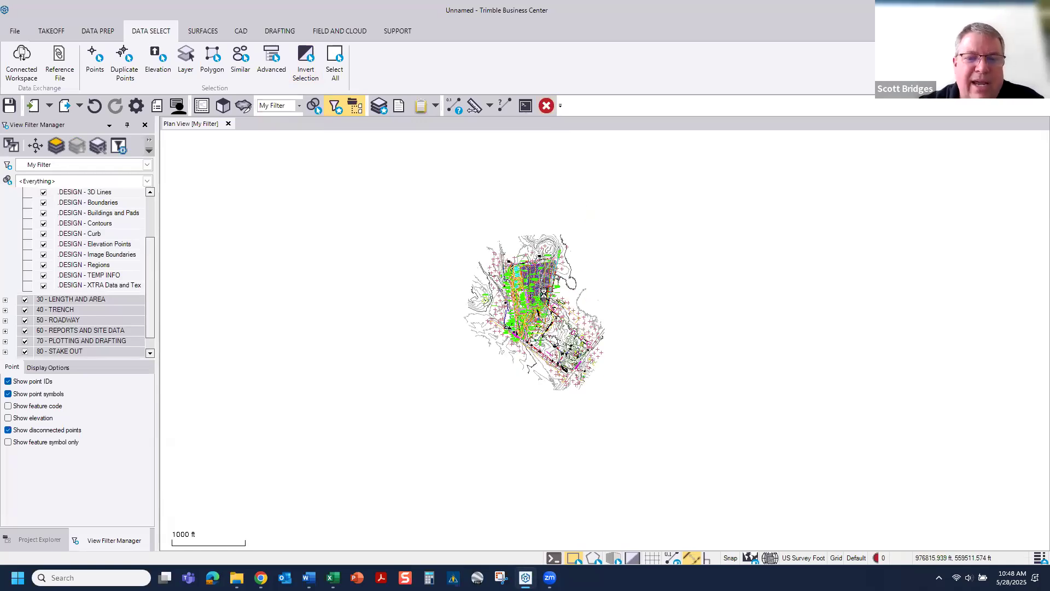
pyautogui.scroll(3, 544, 293)
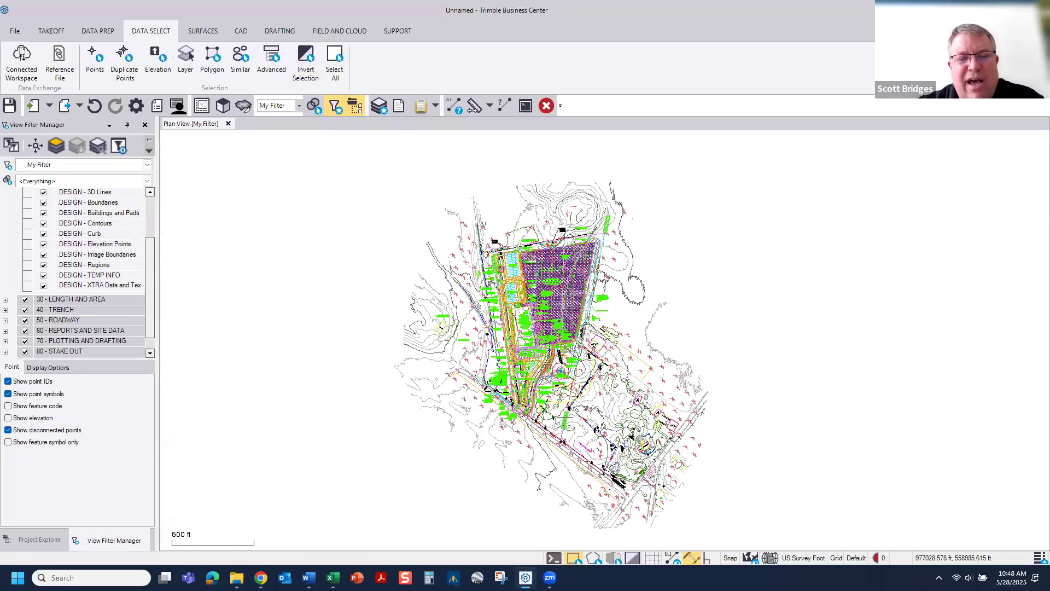
pyautogui.click(96, 33)
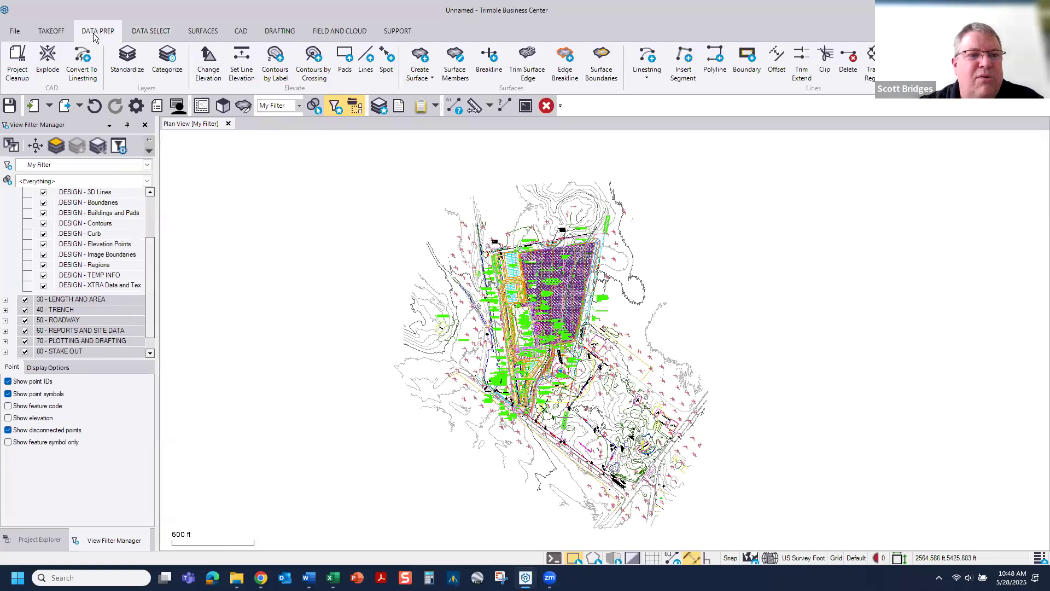
pyautogui.click(125, 60)
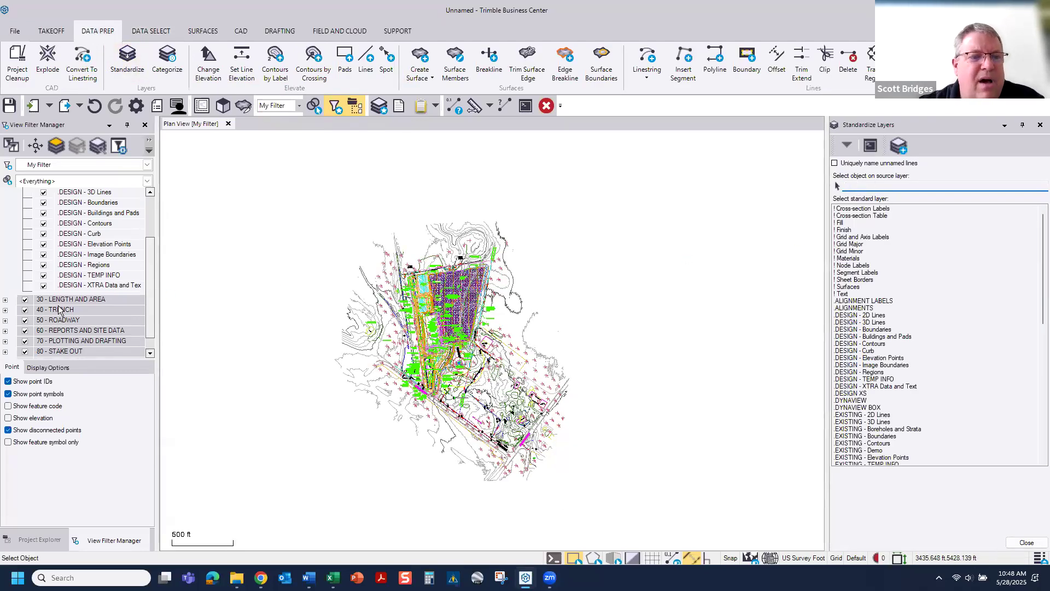
pyautogui.scroll(2, 31, 265)
pyautogui.click(25, 203)
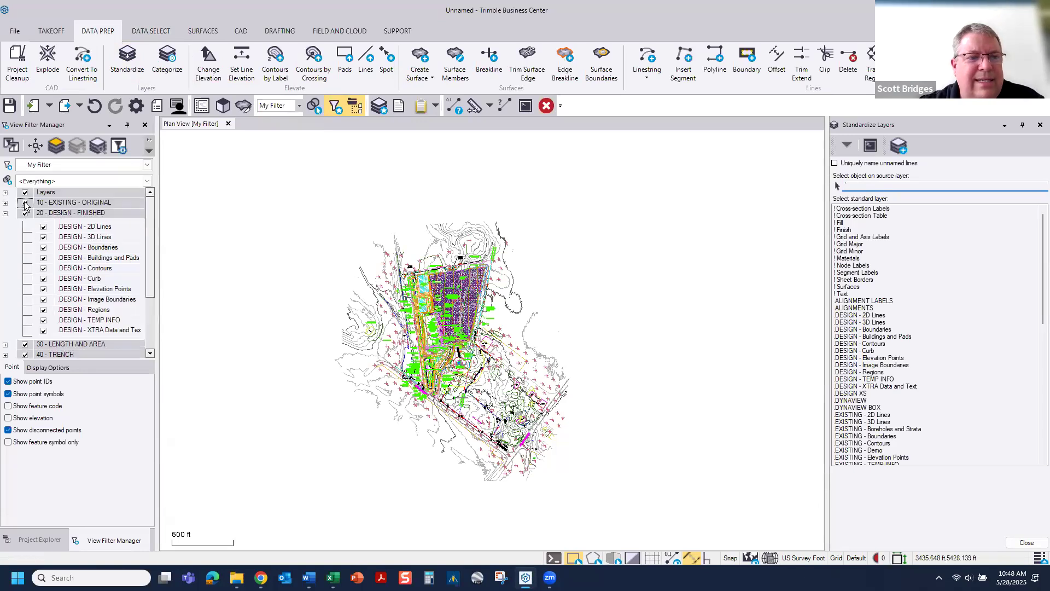
pyautogui.click(25, 212)
pyautogui.click(5, 214)
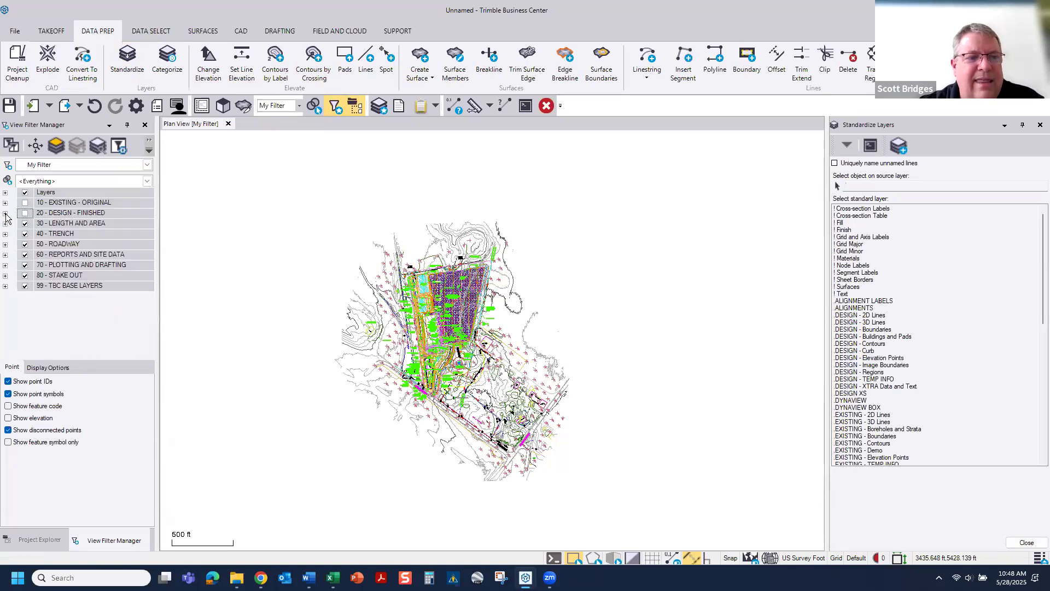
# - Move the survey's minor and major contours, source layers S-CONT-MNR and S-CONT-MJR, to the EXISTING - Contours standard layer
pyautogui.click(855, 188)
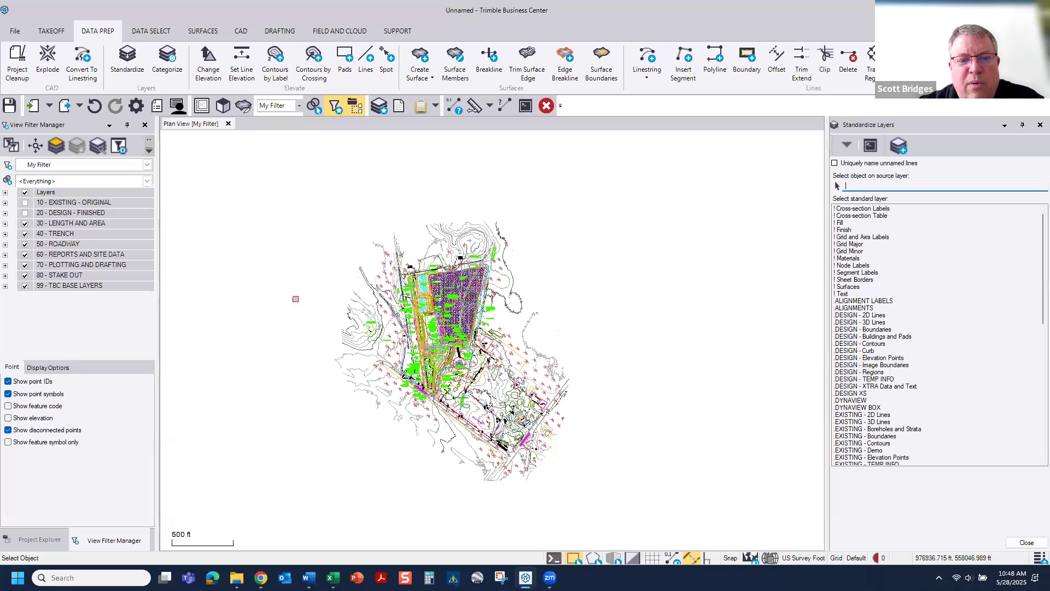
pyautogui.scroll(3, 373, 304)
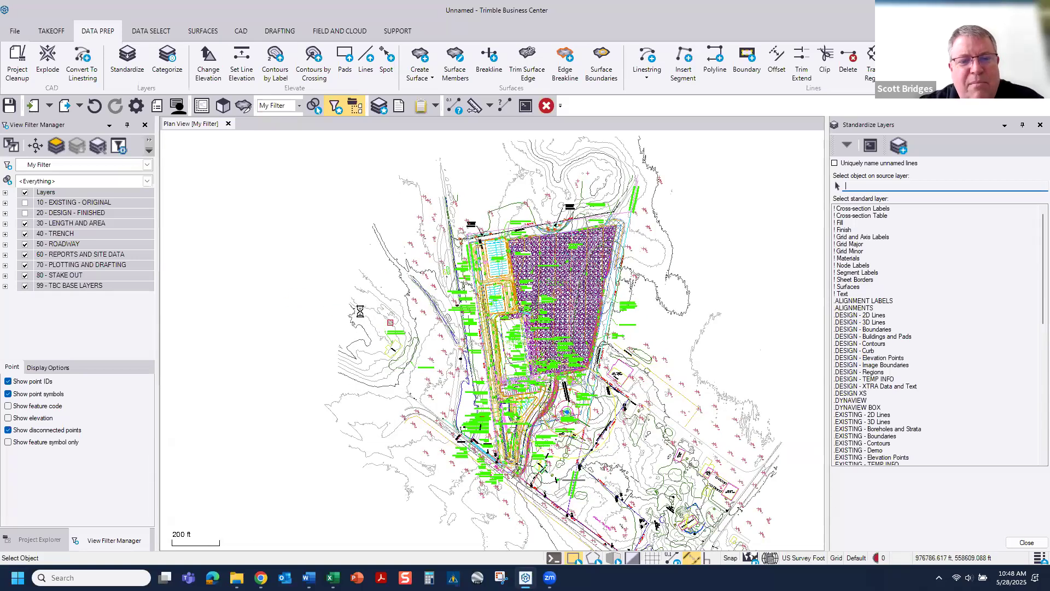
pyautogui.scroll(2, 362, 308)
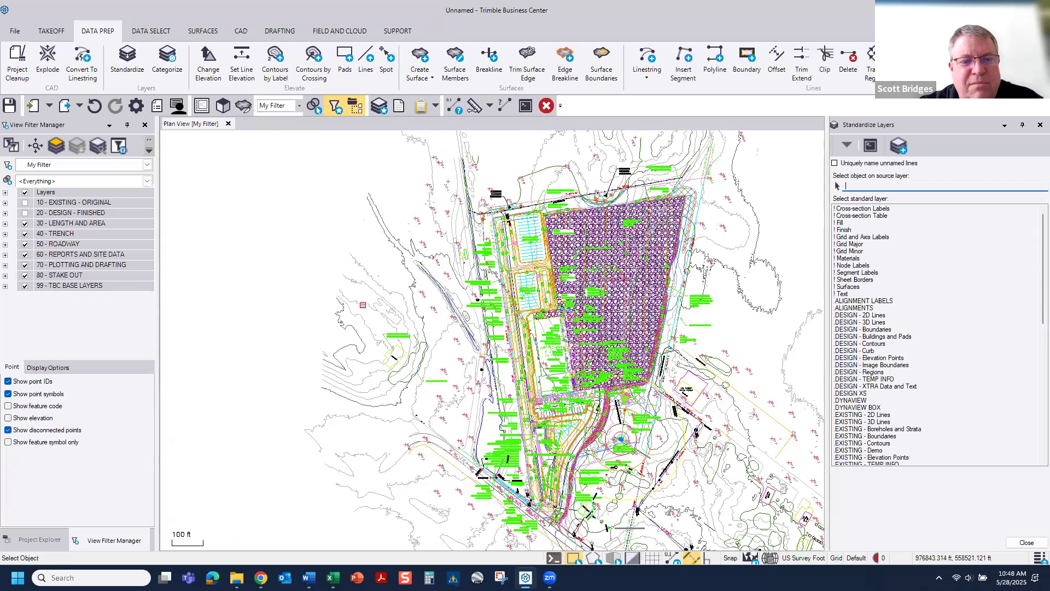
pyautogui.click(363, 305)
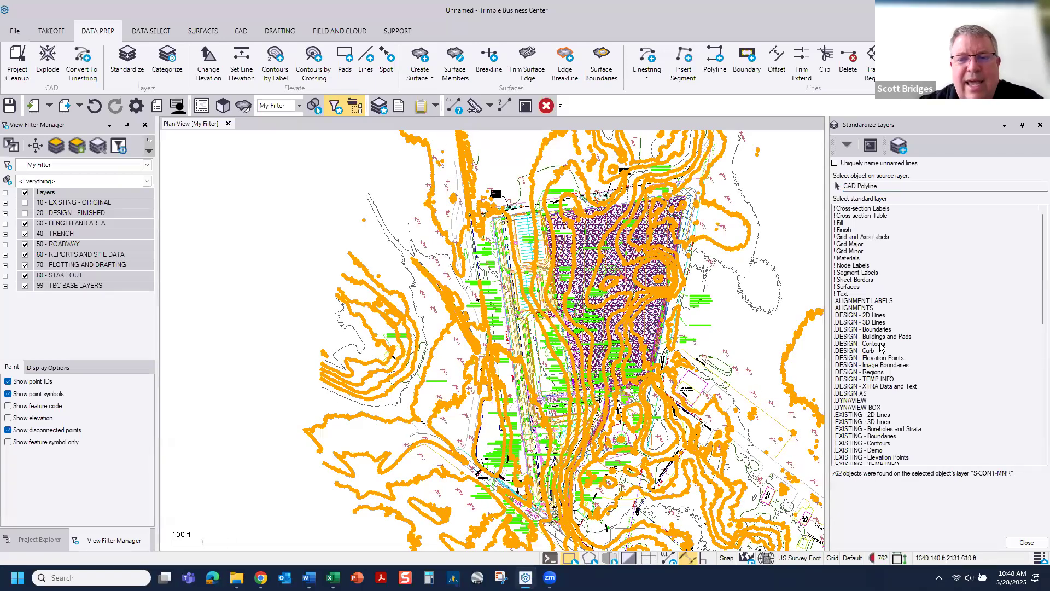
pyautogui.scroll(-2, 890, 355)
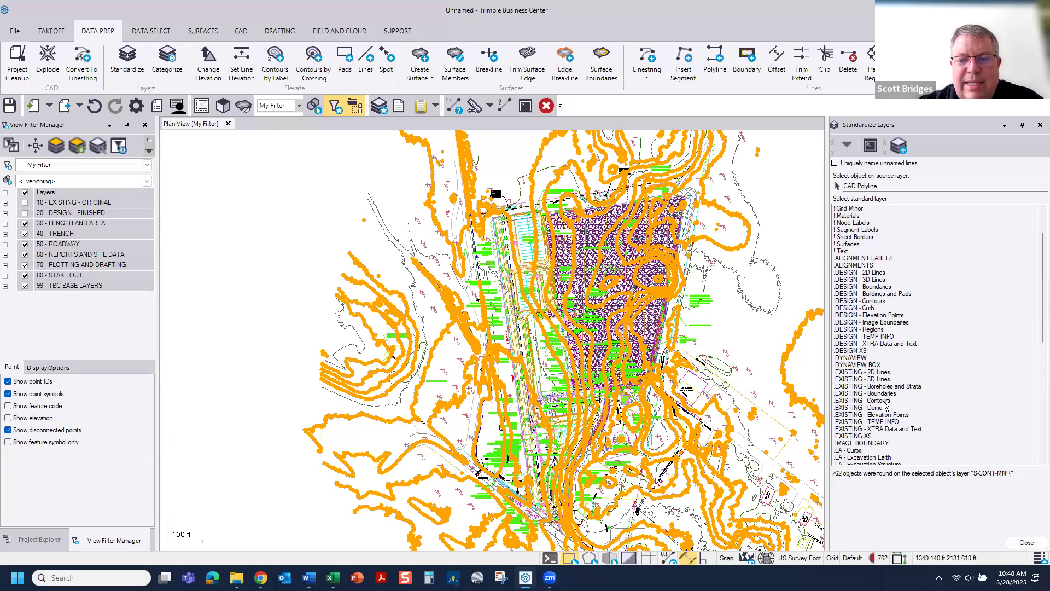
pyautogui.click(421, 315)
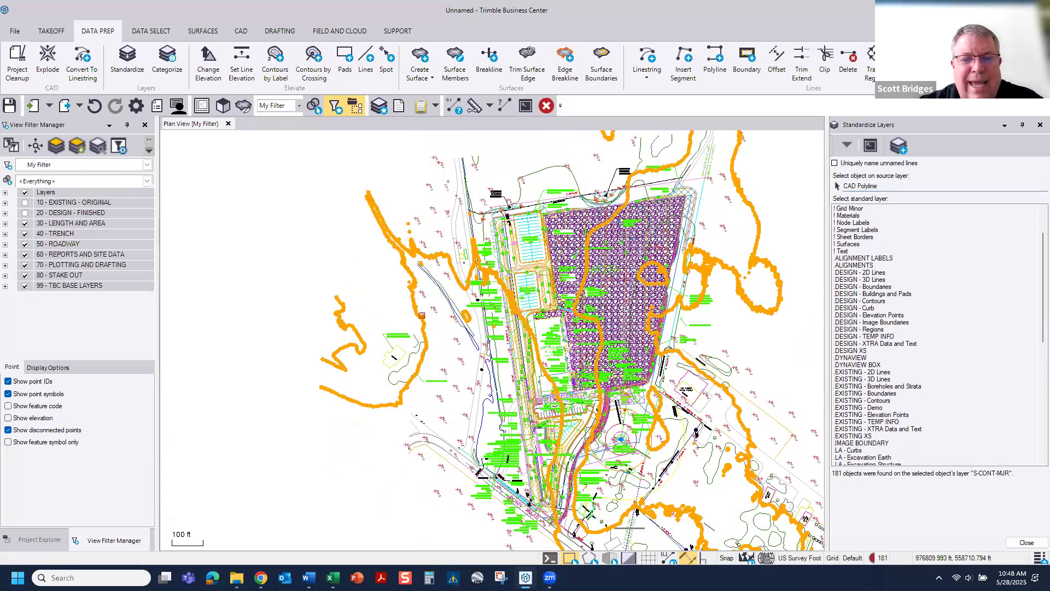
pyautogui.click(877, 400)
# - Move the proposed minor contours in the equipment storage area, source layer P-CONT-MNR, to the DESIGN - Contours standard layer
pyautogui.scroll(1, 678, 269)
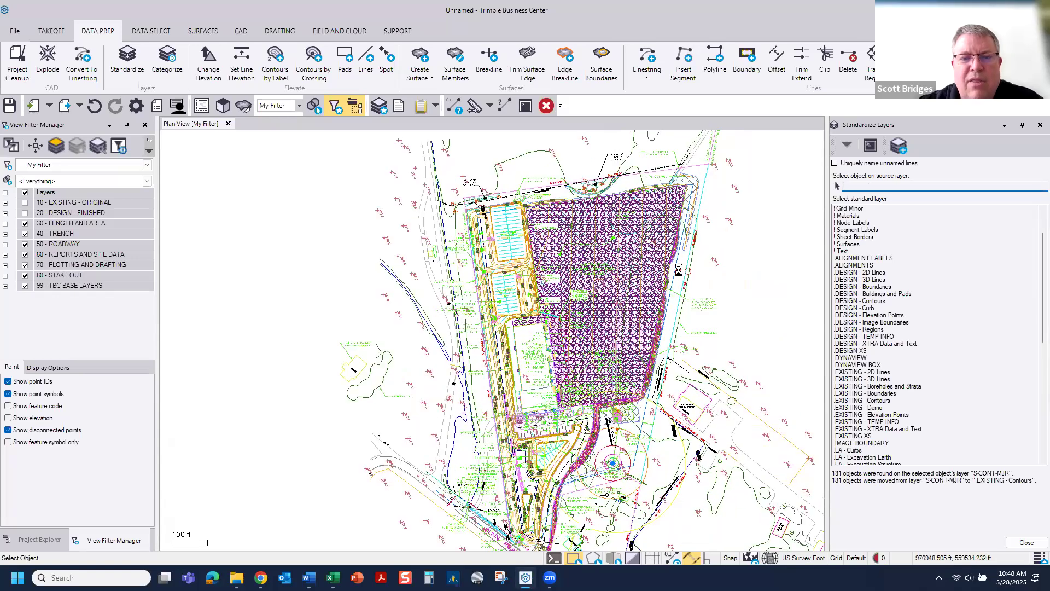
pyautogui.scroll(2, 678, 269)
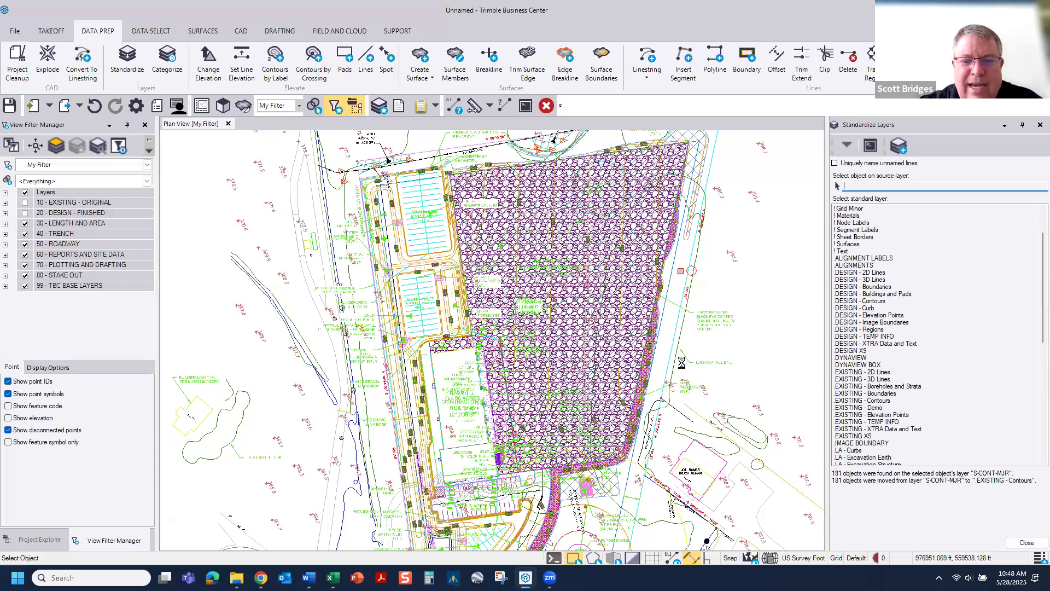
pyautogui.scroll(2, 523, 269)
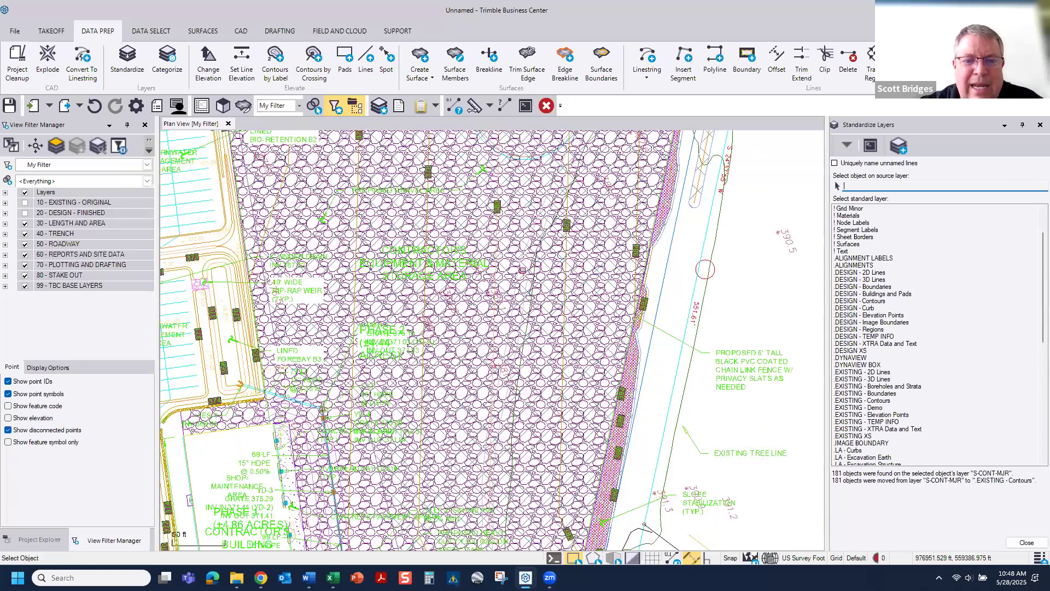
pyautogui.scroll(2, 534, 304)
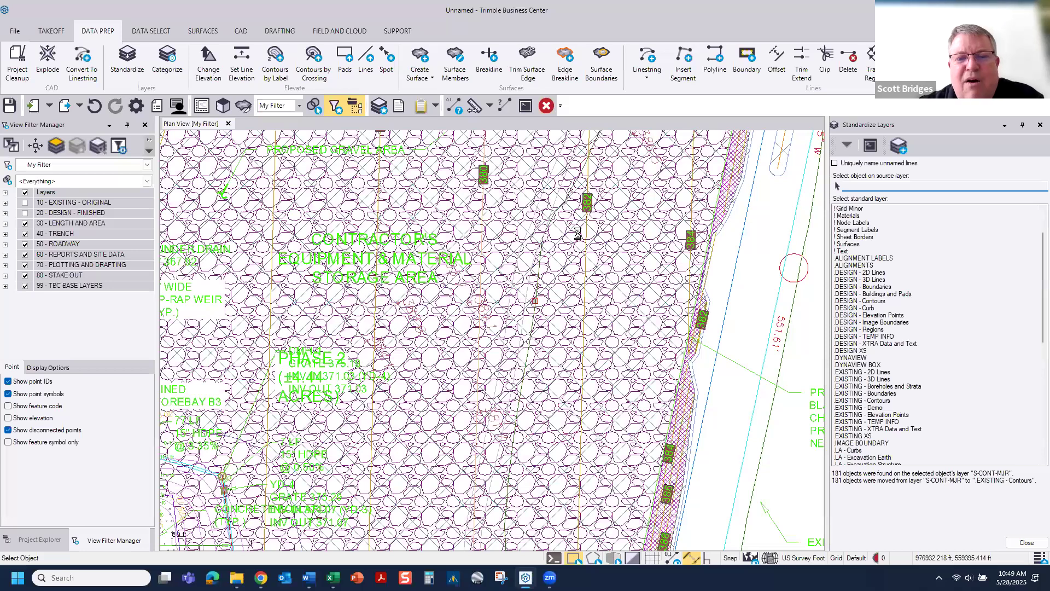
pyautogui.scroll(2, 541, 303)
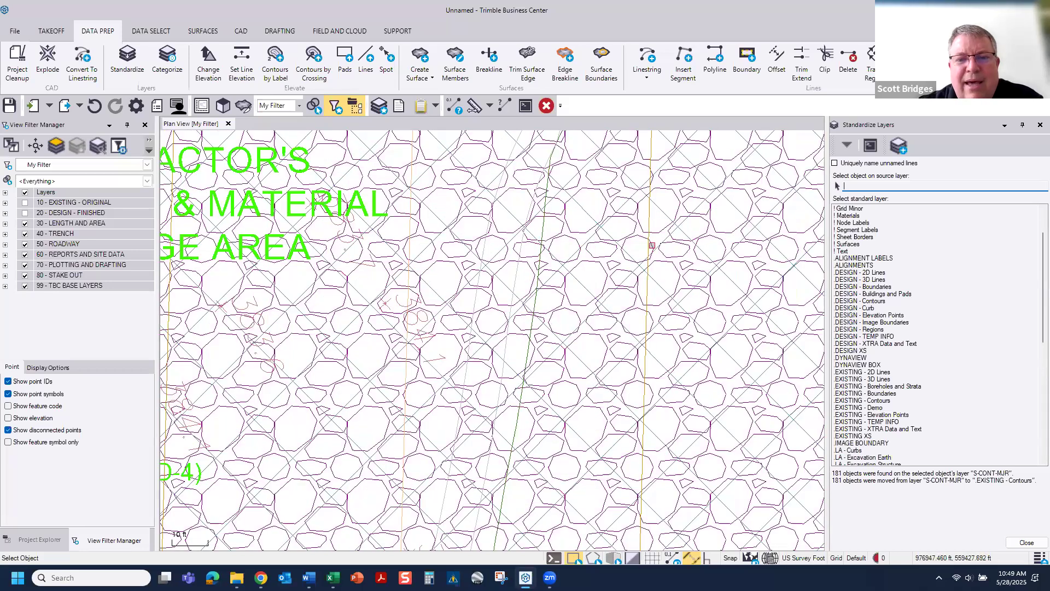
pyautogui.click(650, 222)
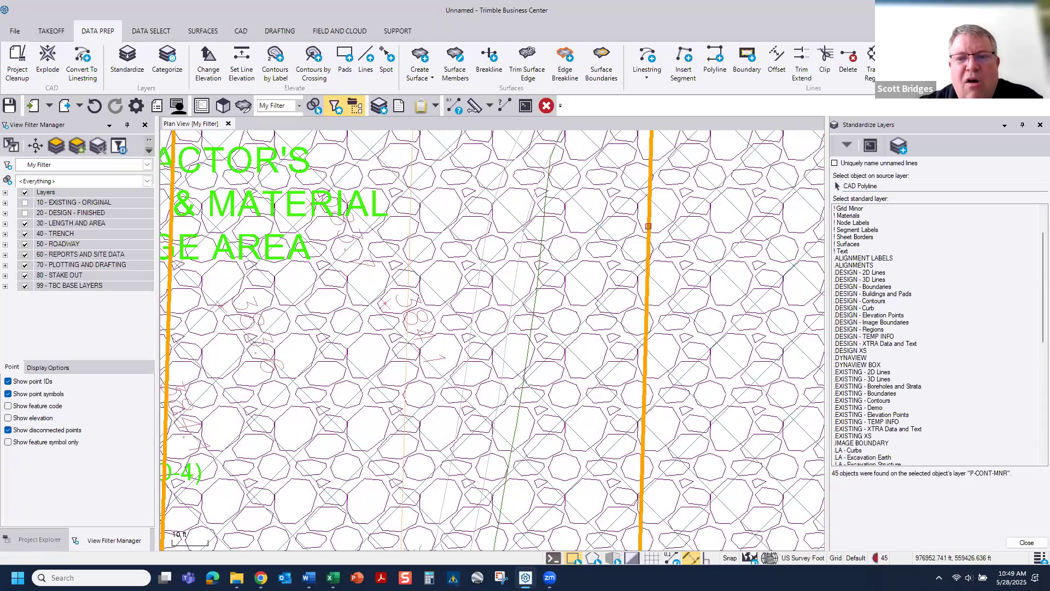
pyautogui.scroll(-2, 475, 317)
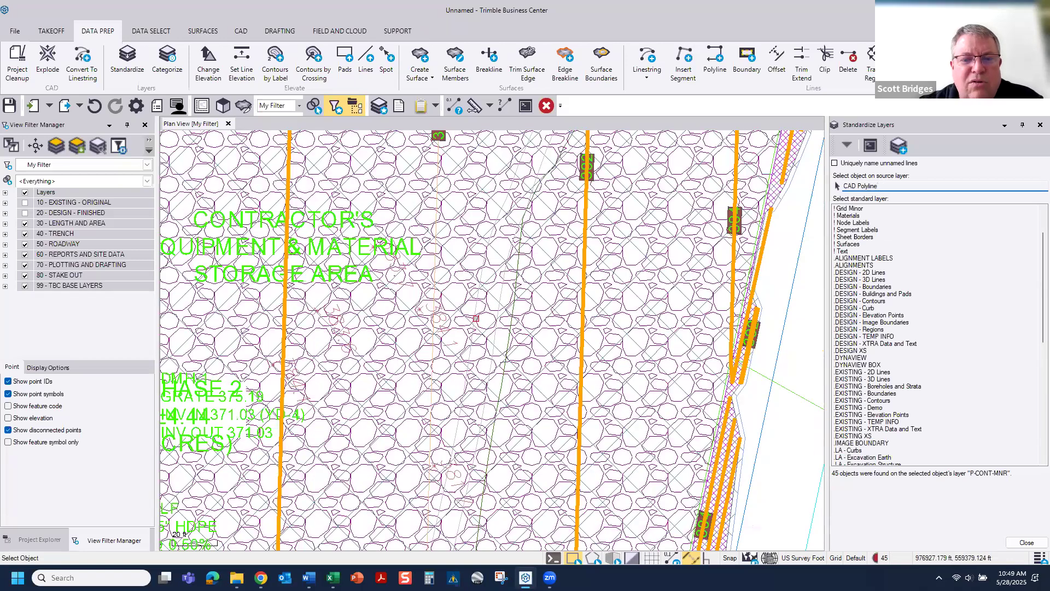
pyautogui.scroll(-1, 476, 318)
pyautogui.scroll(2, 477, 318)
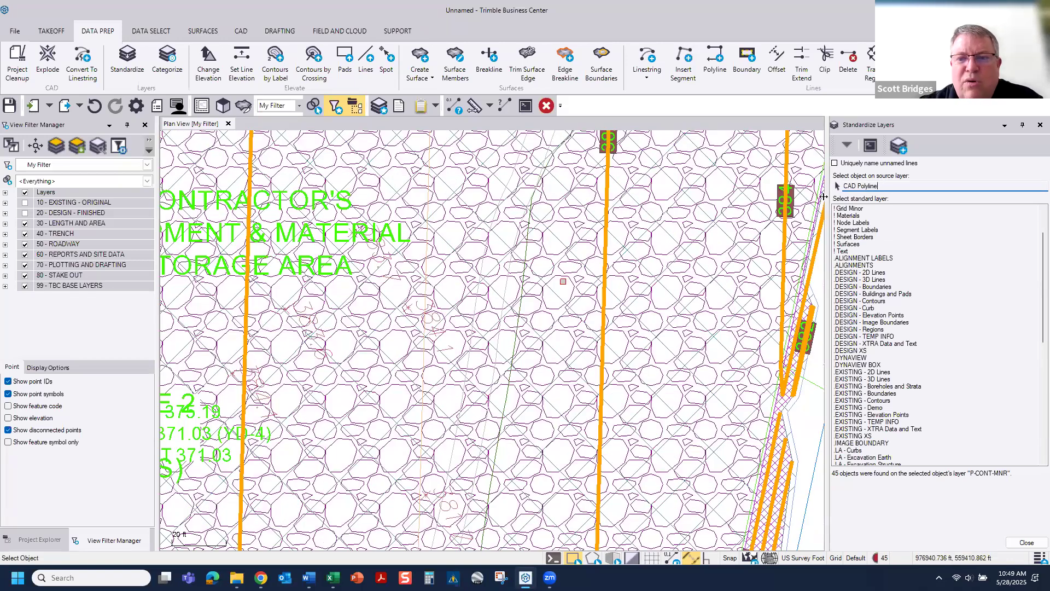
pyautogui.click(873, 301)
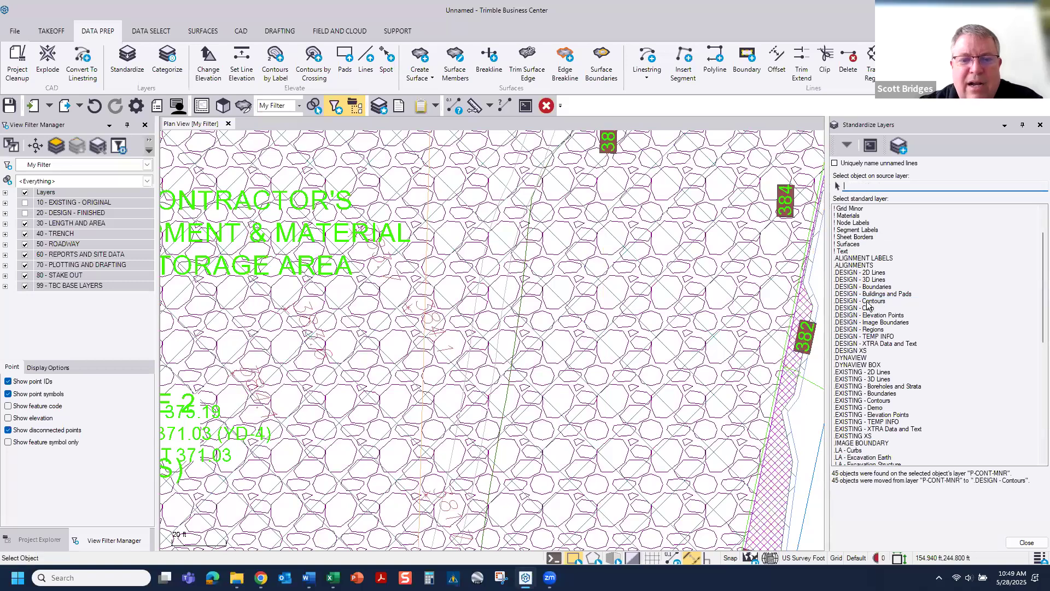
# - Move the proposed major contours, source layer P-CONT-MJR, to the DESIGN - Contours standard layer
pyautogui.click(429, 268)
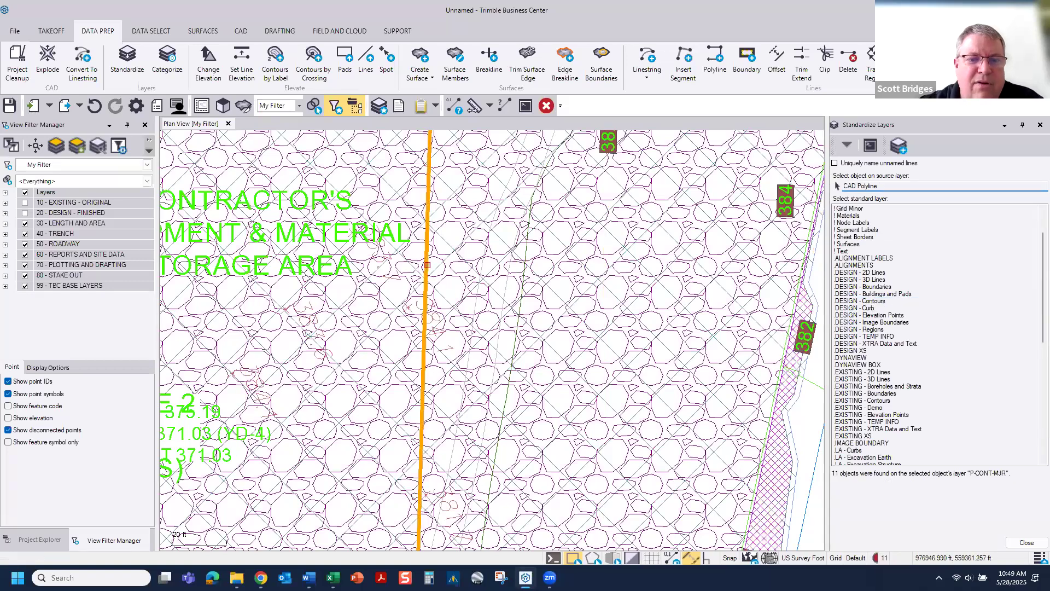
pyautogui.scroll(-1, 431, 271)
pyautogui.scroll(-4, 431, 272)
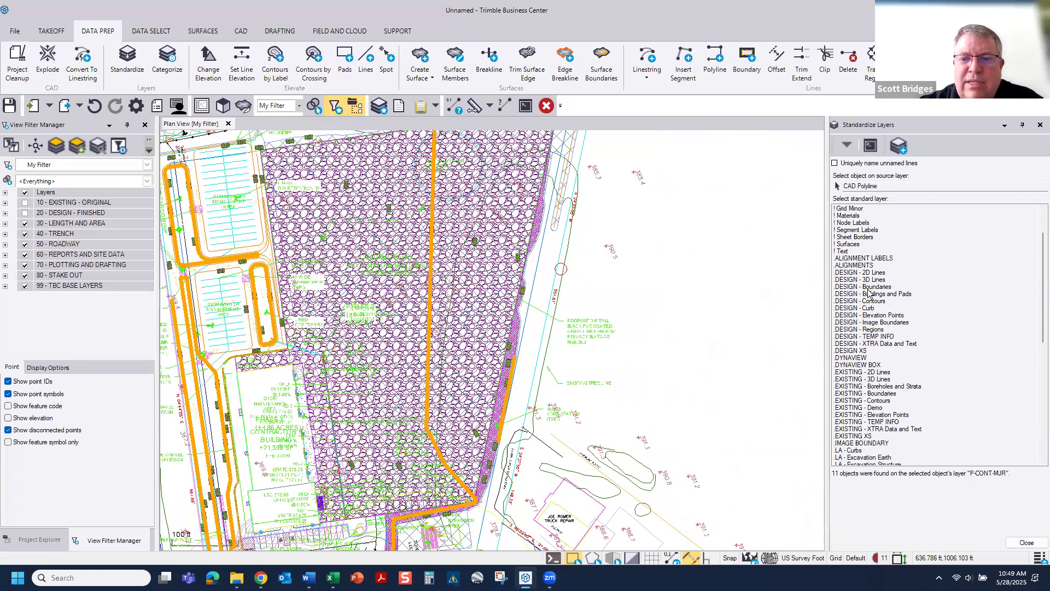
pyautogui.click(853, 300)
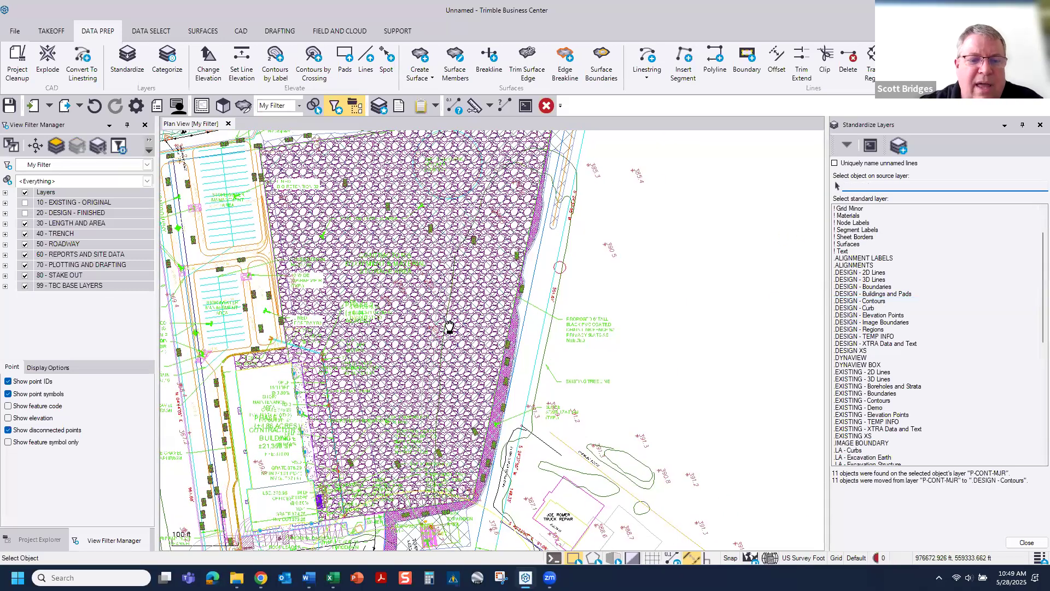
# - Move the objects on the contractor's building outline's source layer, P-STORM, to the DESIGN - Buildings and Pads standard layer
pyautogui.scroll(6, 306, 335)
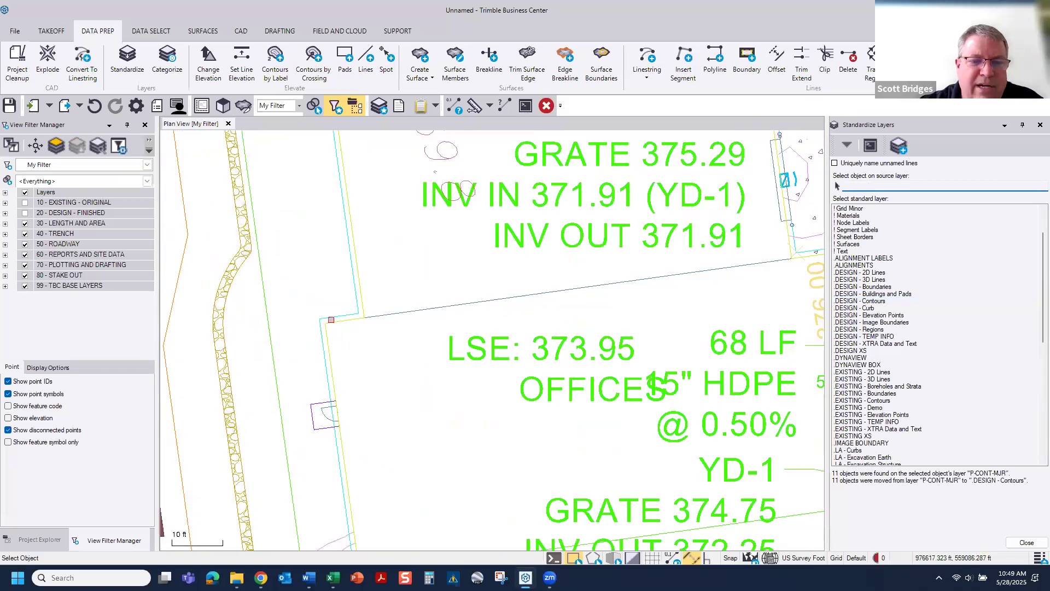
pyautogui.click(334, 317)
pyautogui.scroll(-3, 454, 348)
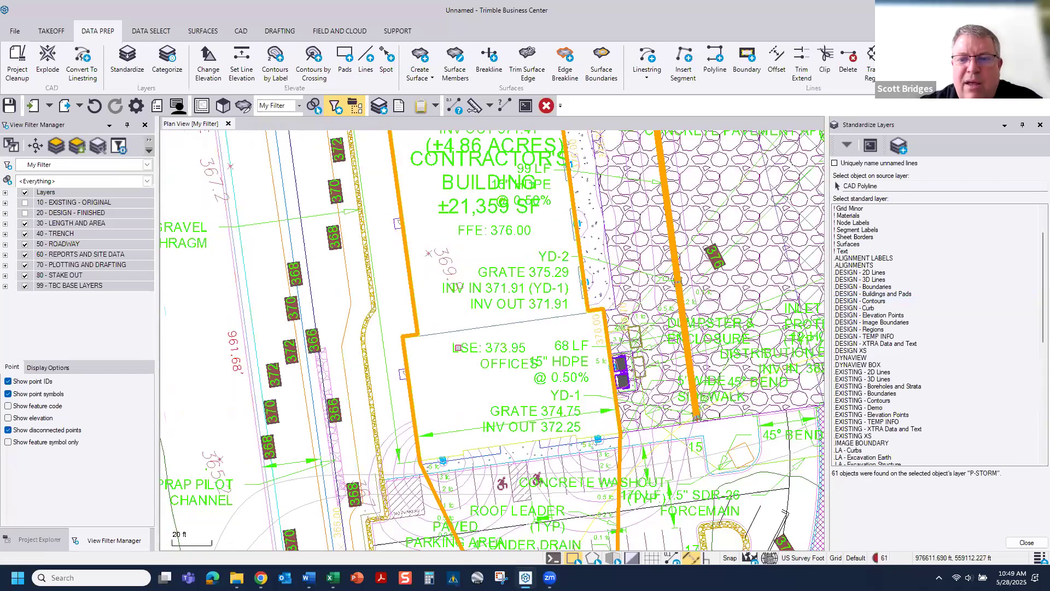
pyautogui.click(881, 295)
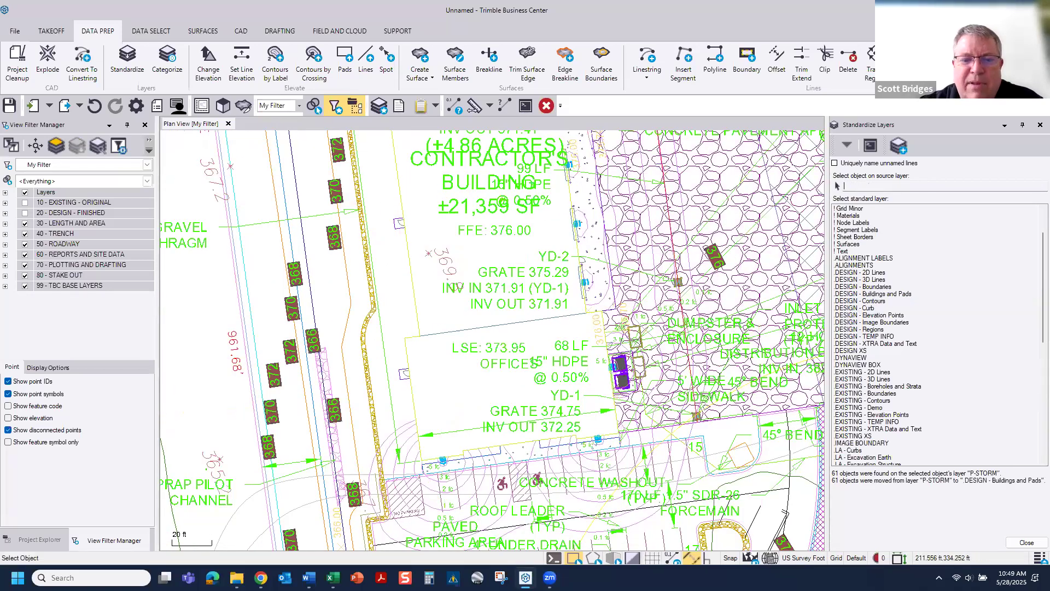
# - Move the pavement edge around the parking area, source layer P-ROAD-SHADE, to the DESIGN - Curb standard layer
pyautogui.moveTo(659, 495); pyautogui.dragTo(581, 363, button='middle')
pyautogui.scroll(2, 581, 365)
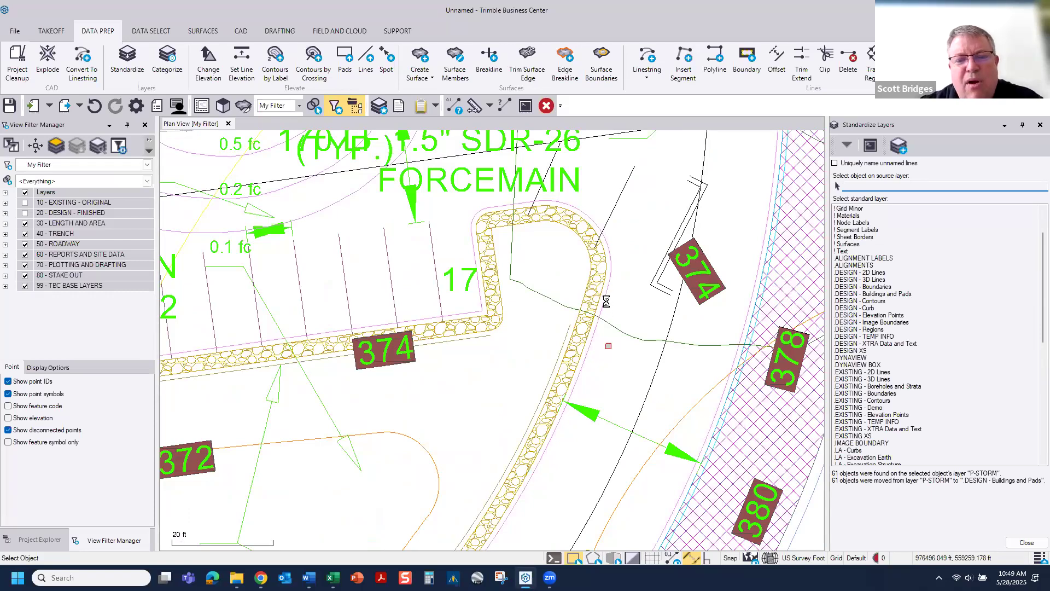
pyautogui.scroll(1, 606, 301)
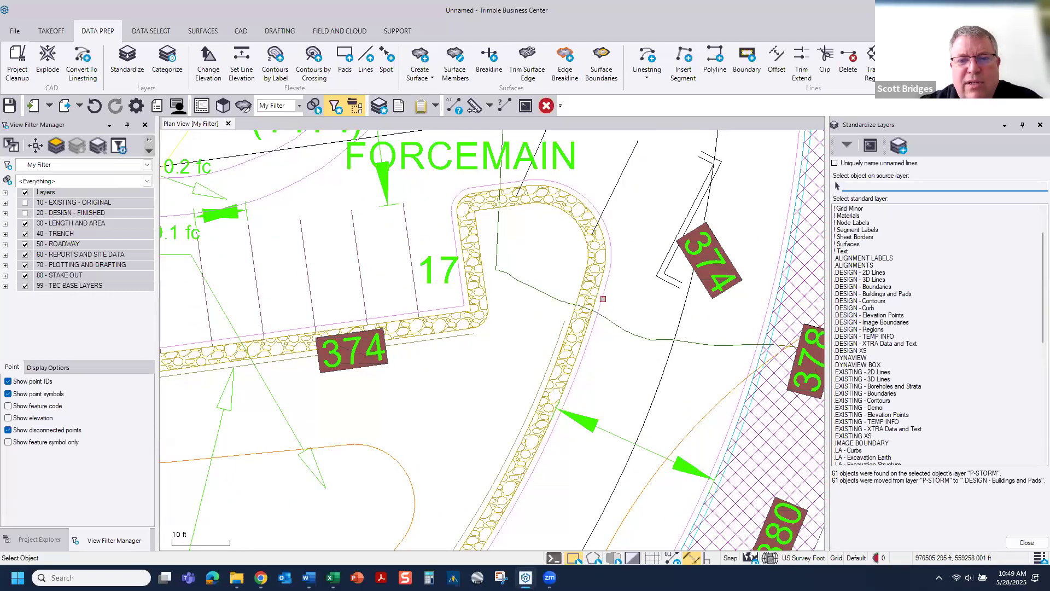
pyautogui.click(604, 300)
pyautogui.click(852, 309)
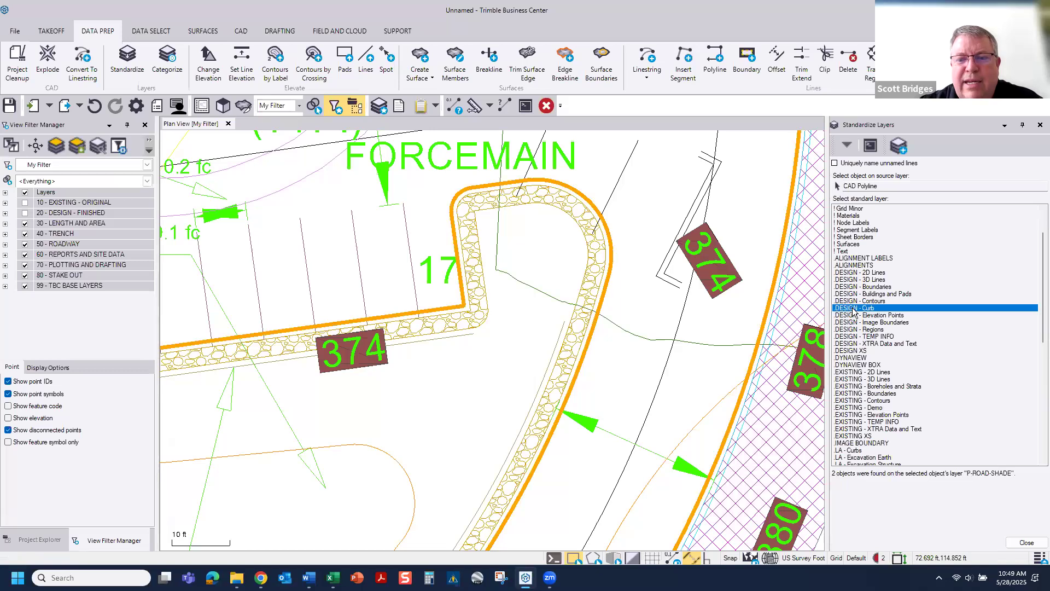
# - Turn off the imported layers and show the 20 - DESIGN - FINISHED layer group to check the standardized design linework
pyautogui.click(24, 193)
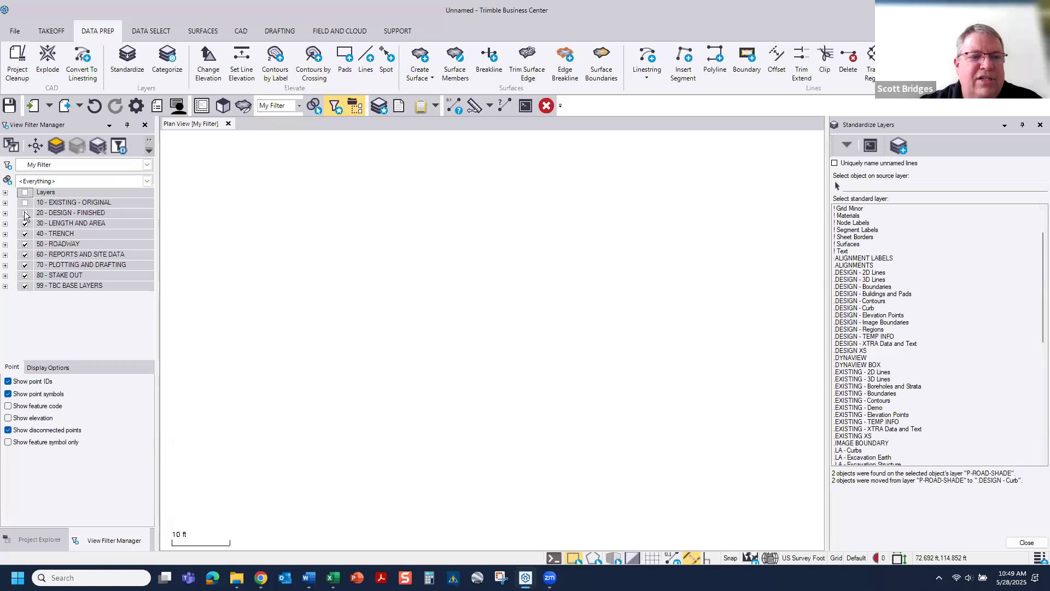
pyautogui.click(24, 213)
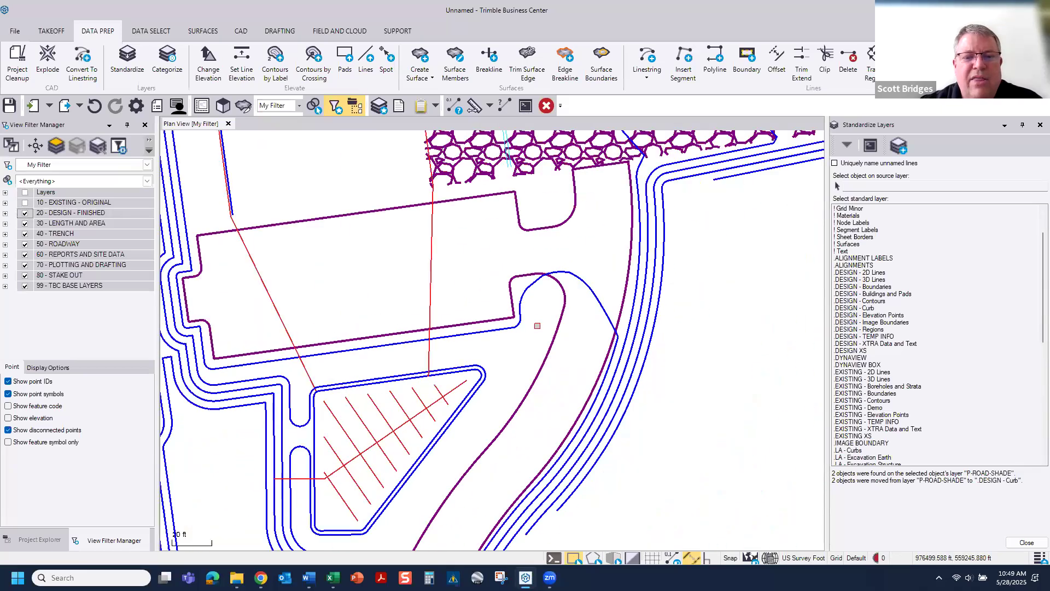
pyautogui.scroll(-3, 537, 326)
pyautogui.scroll(-2, 534, 332)
pyautogui.moveTo(659, 258); pyautogui.dragTo(608, 412, button='middle')
pyautogui.moveTo(504, 280); pyautogui.dragTo(461, 417, button='middle')
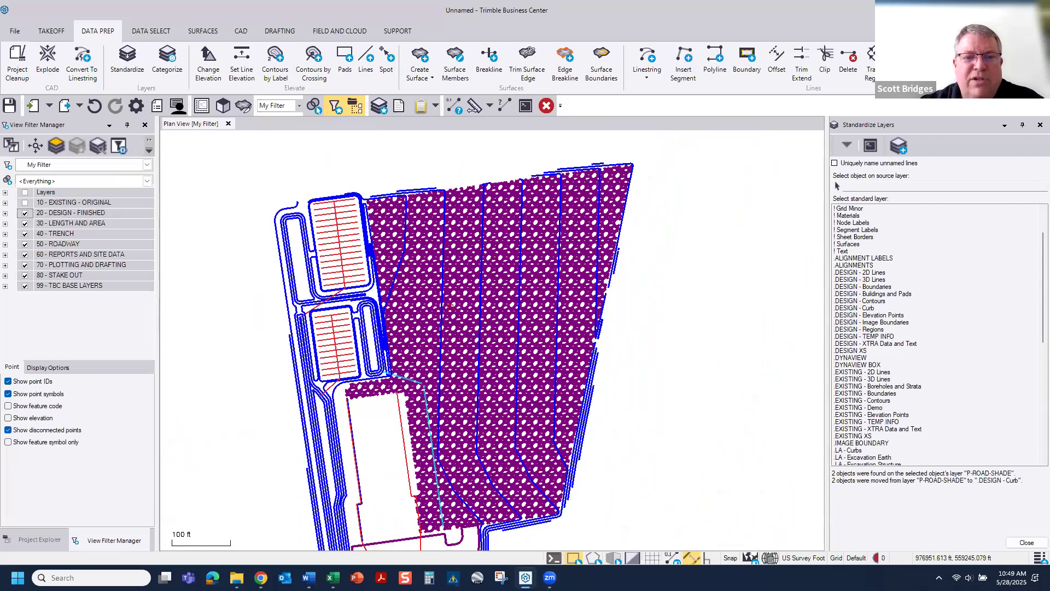
# - Delete the stone-pattern hatch covering the equipment storage area
pyautogui.click(426, 235)
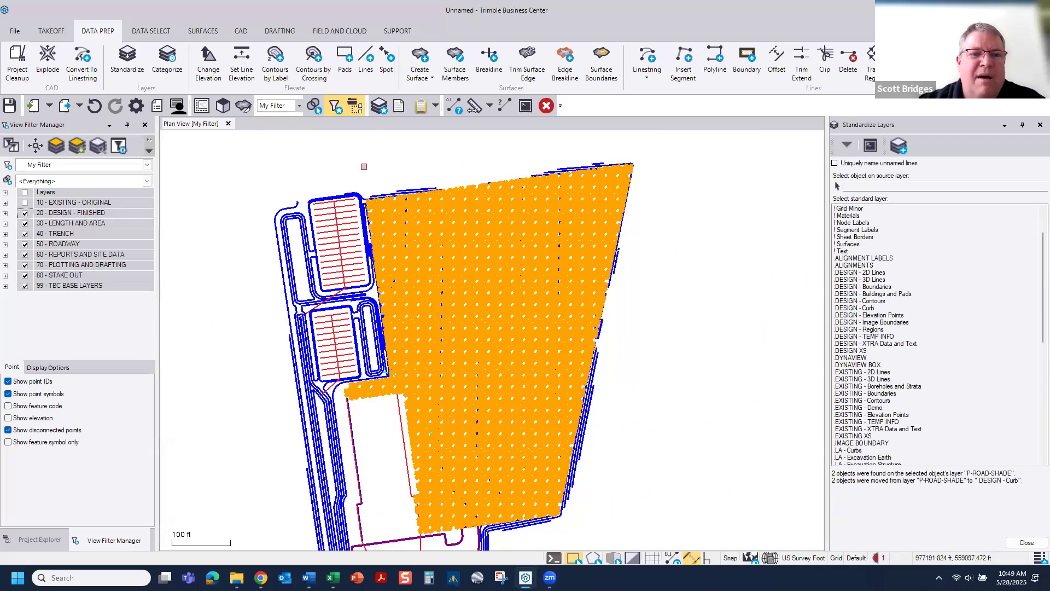
pyautogui.click(546, 106)
pyautogui.moveTo(481, 328); pyautogui.dragTo(478, 263, button='middle')
pyautogui.scroll(-1, 479, 323)
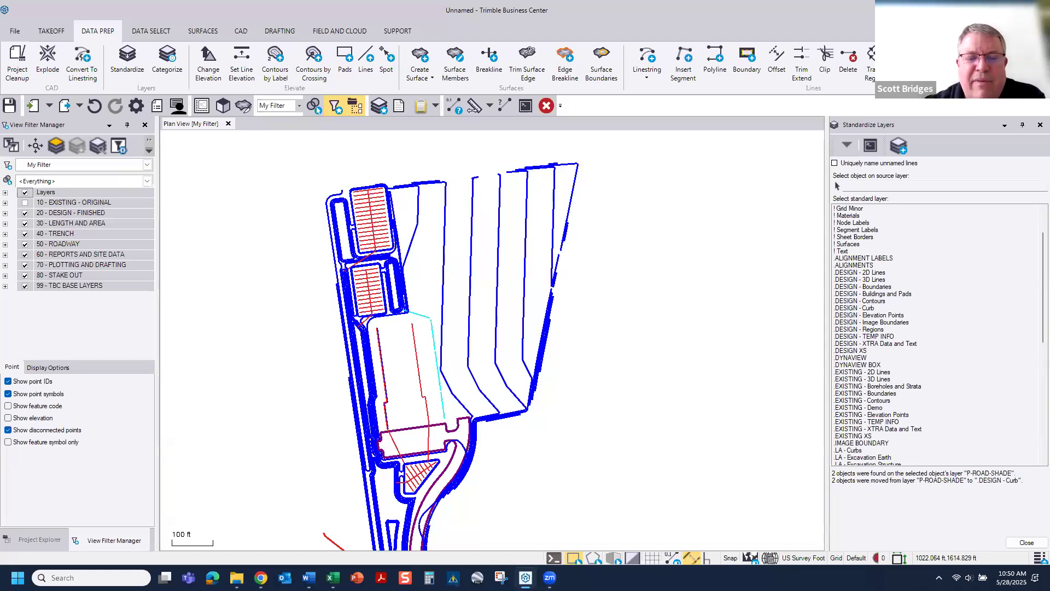
# - Move the edge-of-gravel line at the storage area's upper corner, source layer P-ROAD-EOG, to the DESIGN - 3D Lines standard layer
pyautogui.scroll(5, 573, 162)
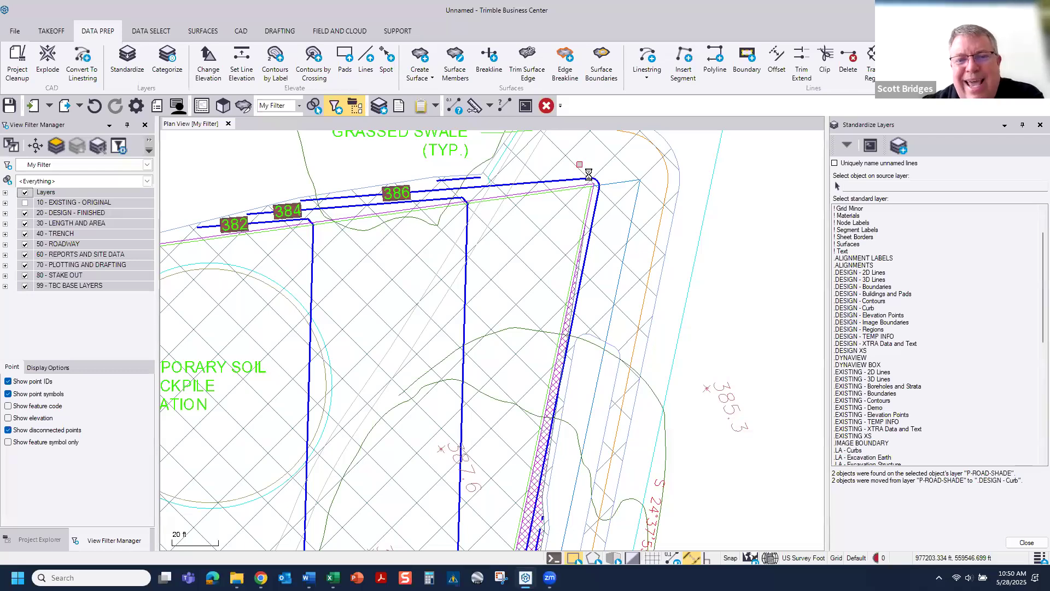
pyautogui.scroll(1, 540, 183)
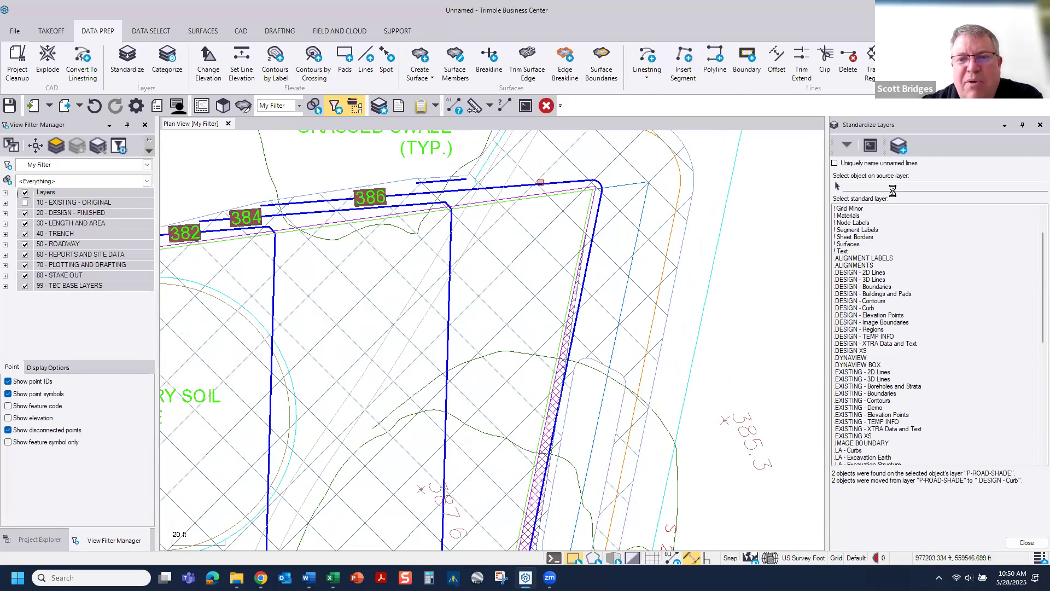
pyautogui.click(871, 186)
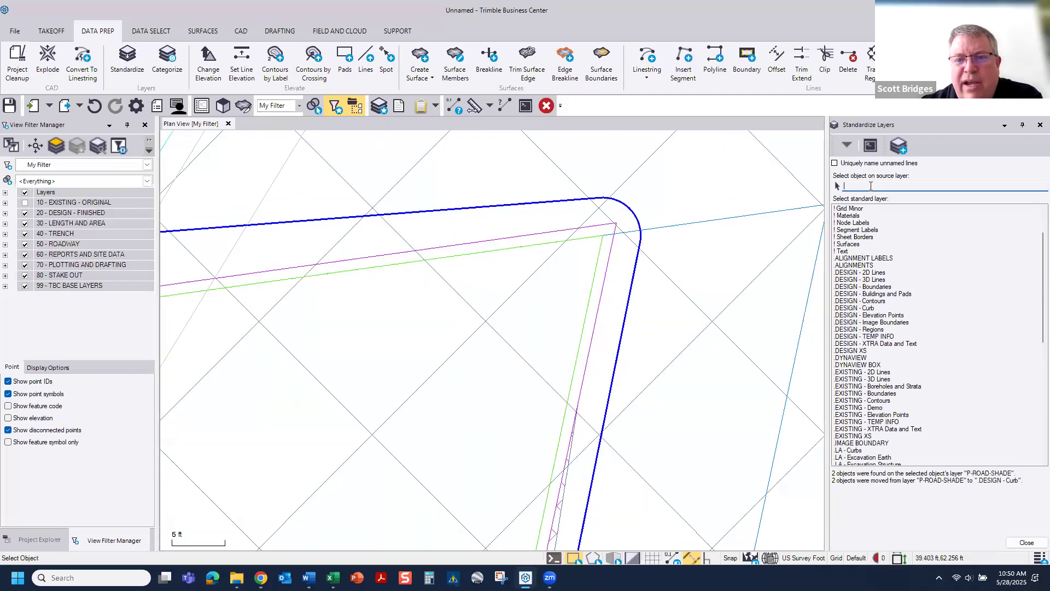
pyautogui.click(554, 232)
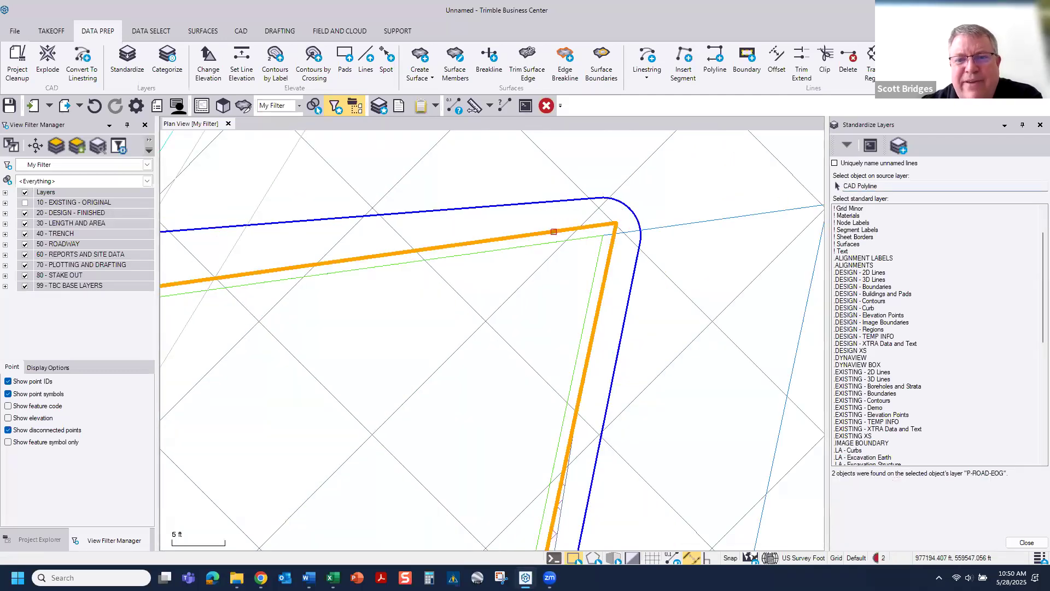
pyautogui.click(874, 280)
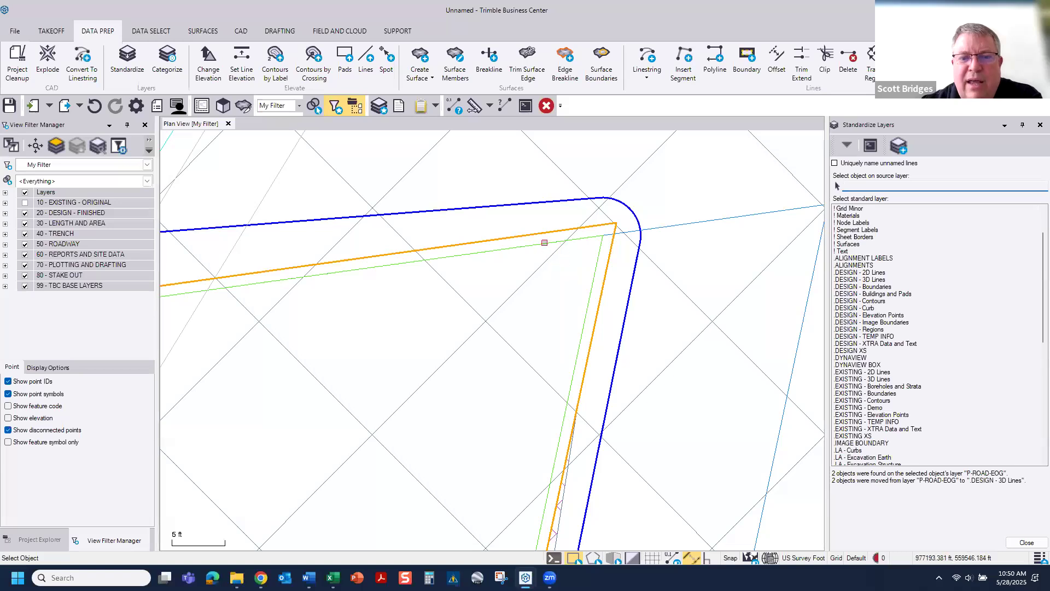
# - Move the inner fence line at the storage area's upper corner, source layer P-FENCE, to the DESIGN - 3D Lines standard layer
pyautogui.click(569, 250)
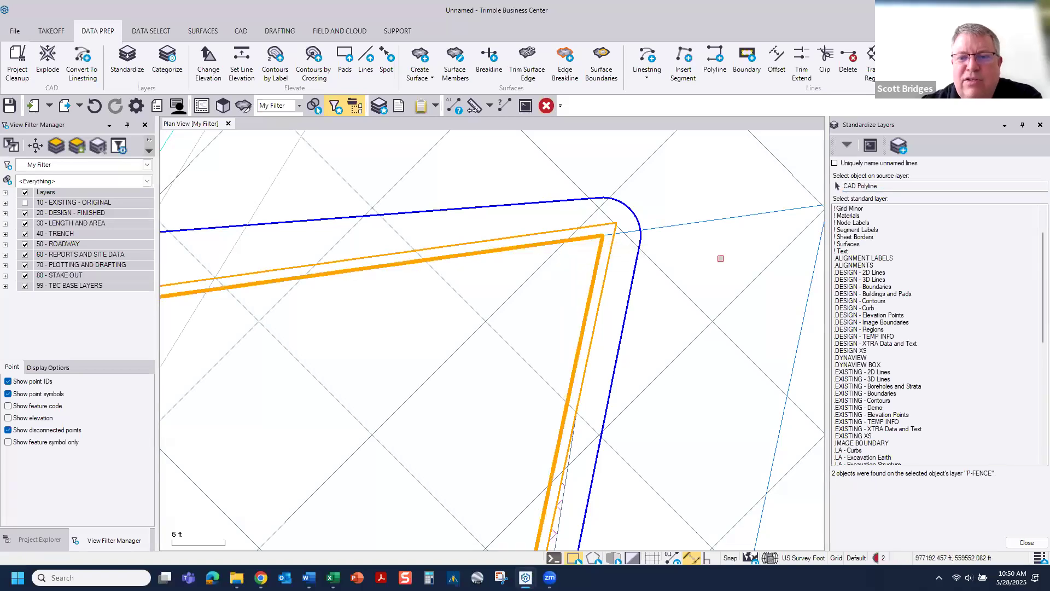
pyautogui.click(871, 280)
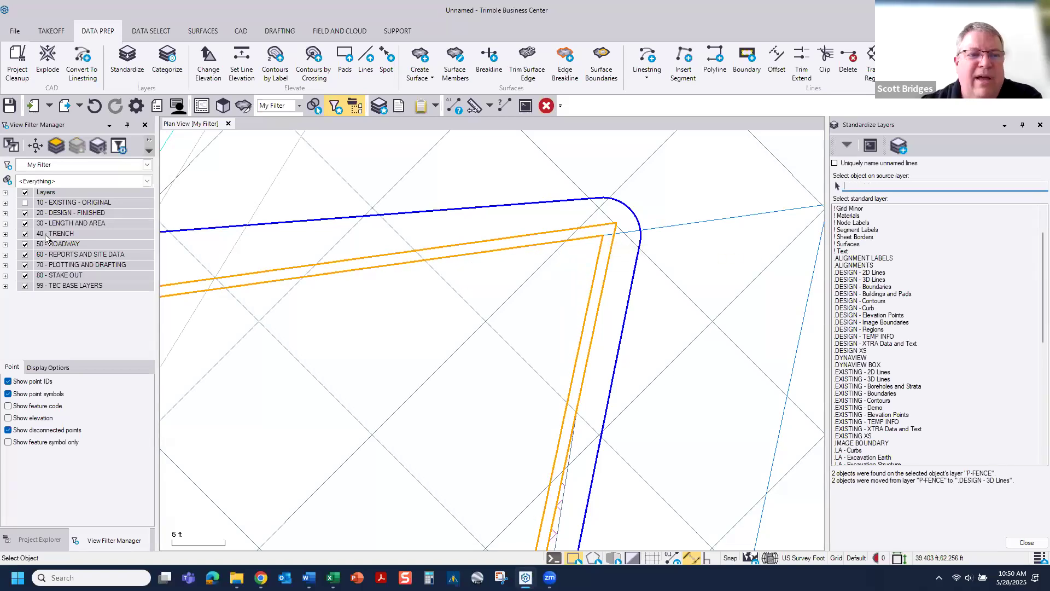
# - Turn off the imported layers, close Standardize Layers, and check the complete standardized design linework
pyautogui.scroll(-10, 382, 318)
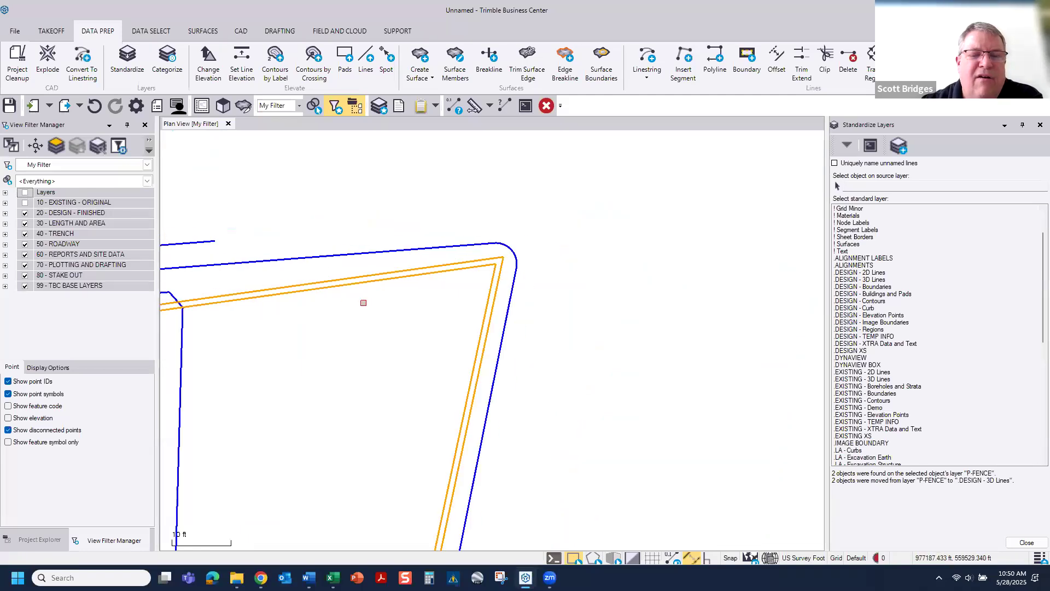
pyautogui.scroll(-2, 377, 317)
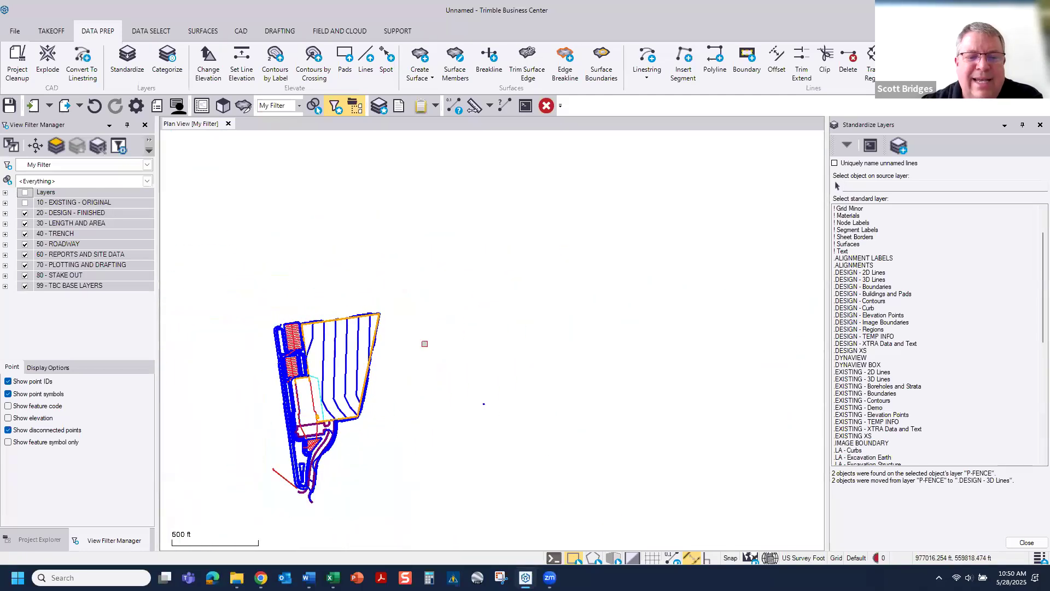
pyautogui.moveTo(445, 350); pyautogui.dragTo(514, 301, button='middle')
pyautogui.moveTo(513, 322); pyautogui.dragTo(591, 377)
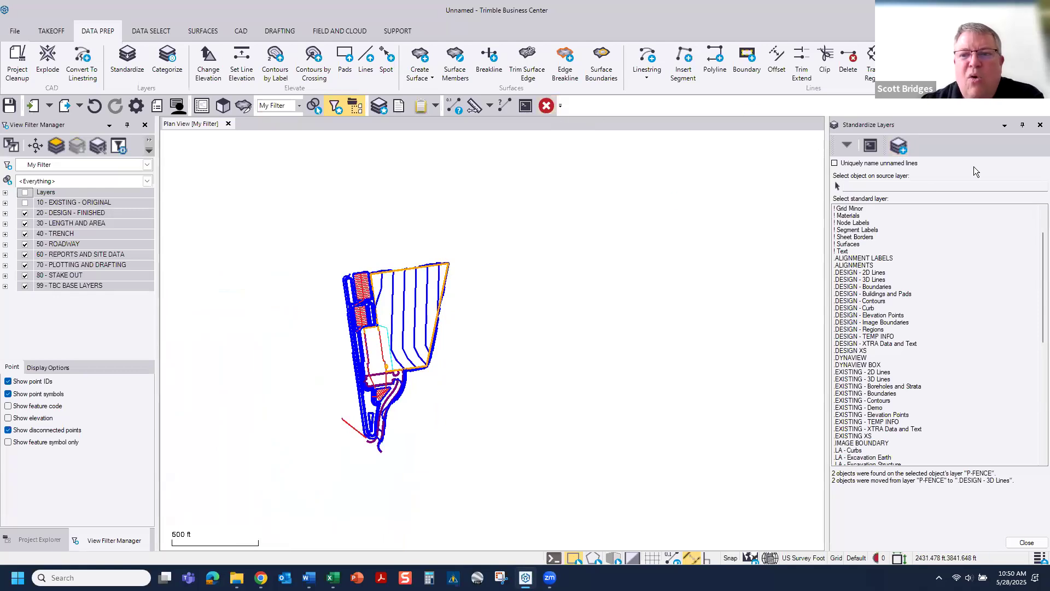
pyautogui.click(545, 108)
pyautogui.scroll(2, 496, 370)
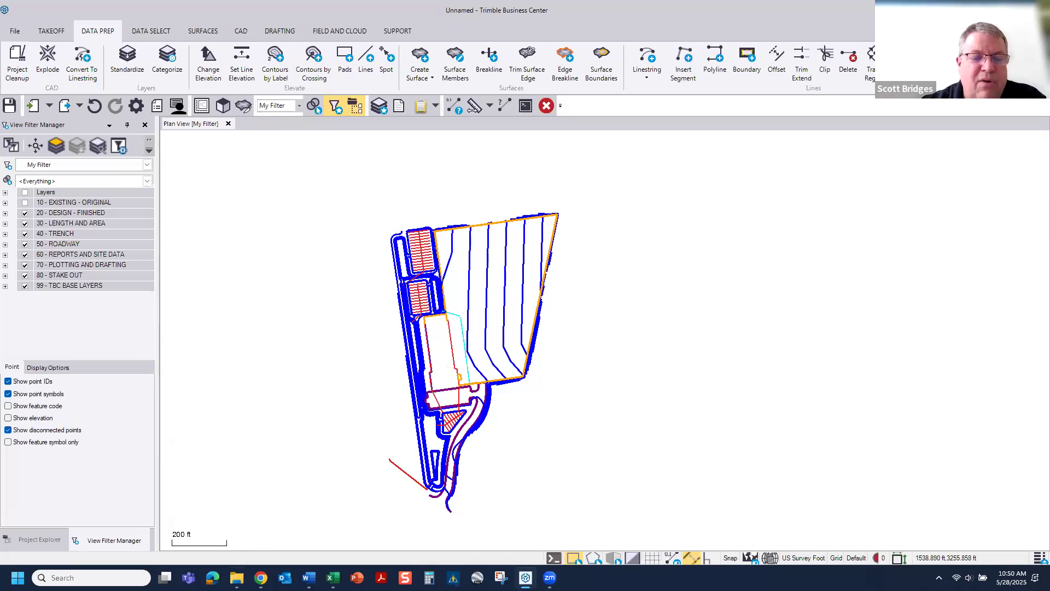
# - Import Pages from Site Plan Set 10-13-2023.pdf from File Explorer into the empty plan view area beside the design linework
pyautogui.moveTo(236, 577)
pyautogui.moveTo(665, 337); pyautogui.dragTo(317, 337, button='middle')
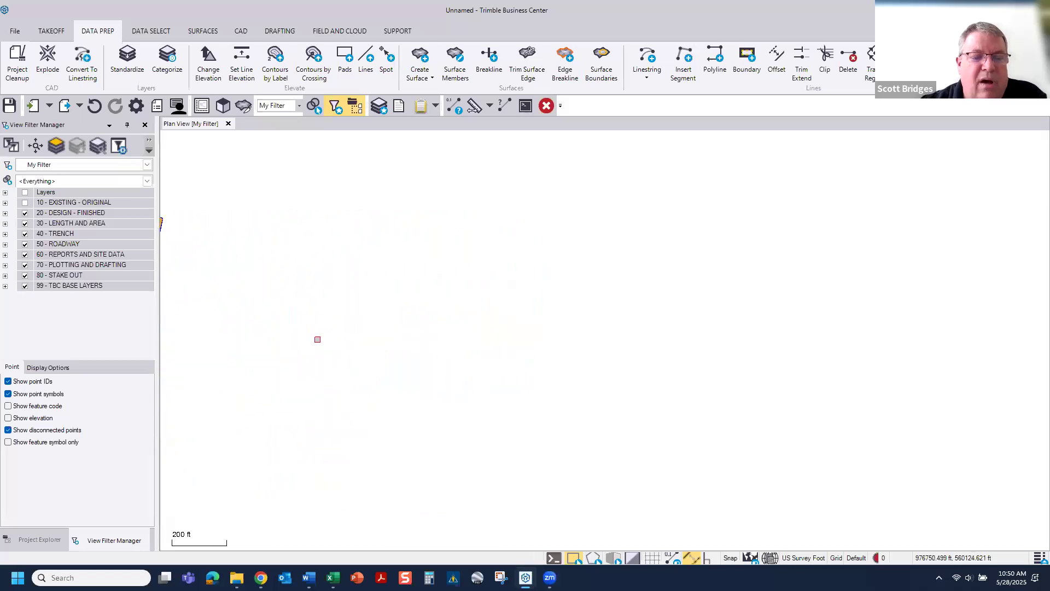
pyautogui.click(273, 511)
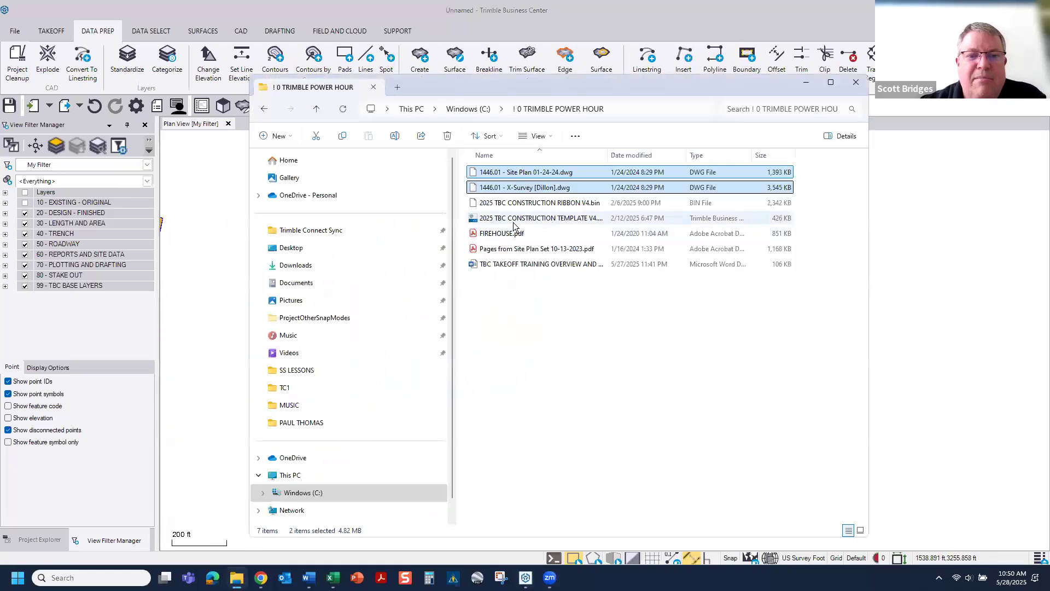
pyautogui.click(526, 250)
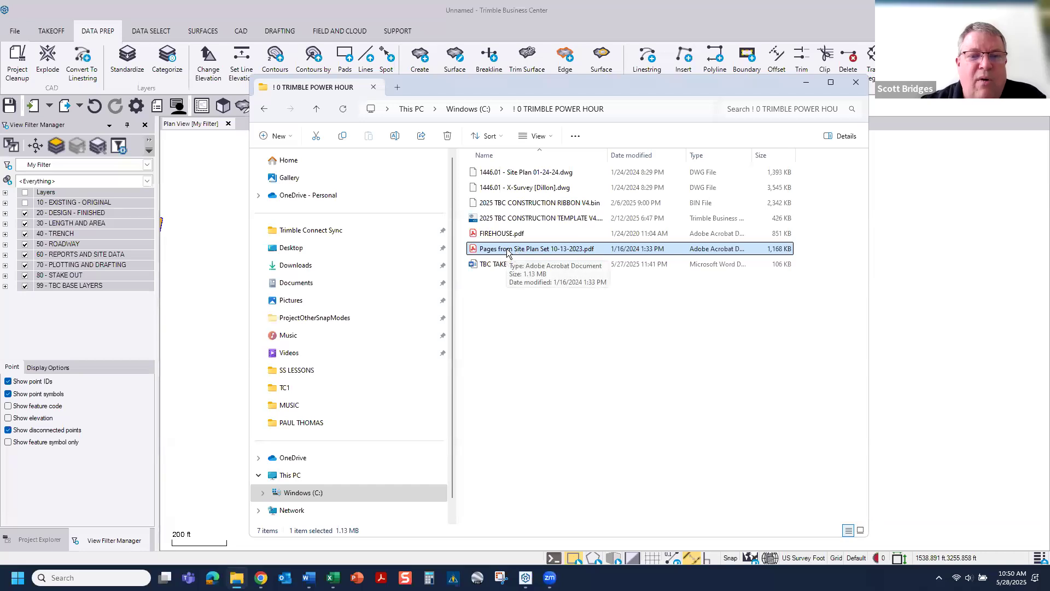
pyautogui.moveTo(507, 251); pyautogui.dragTo(214, 336)
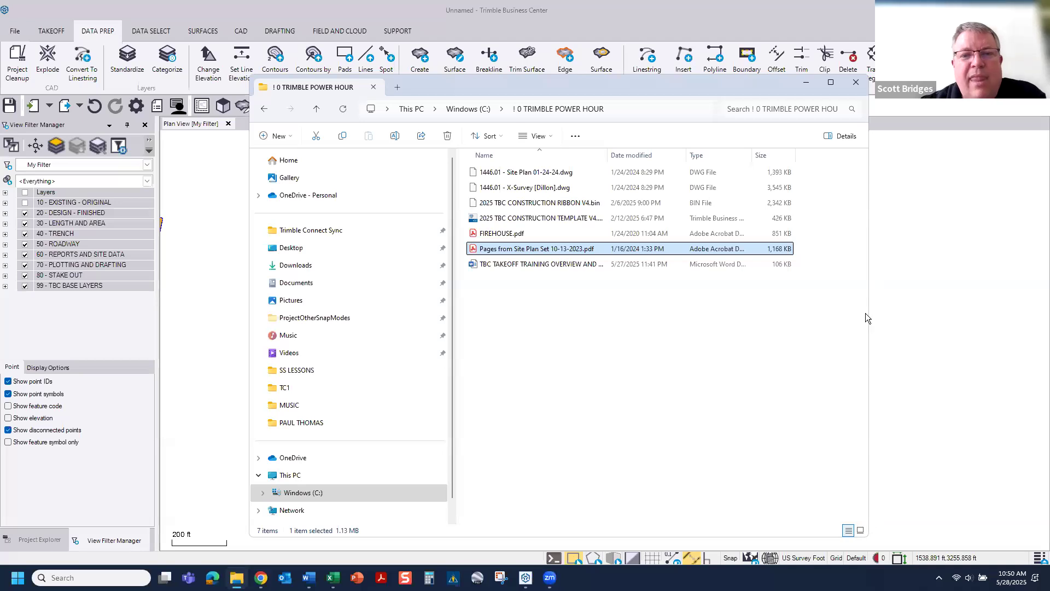
pyautogui.click(806, 82)
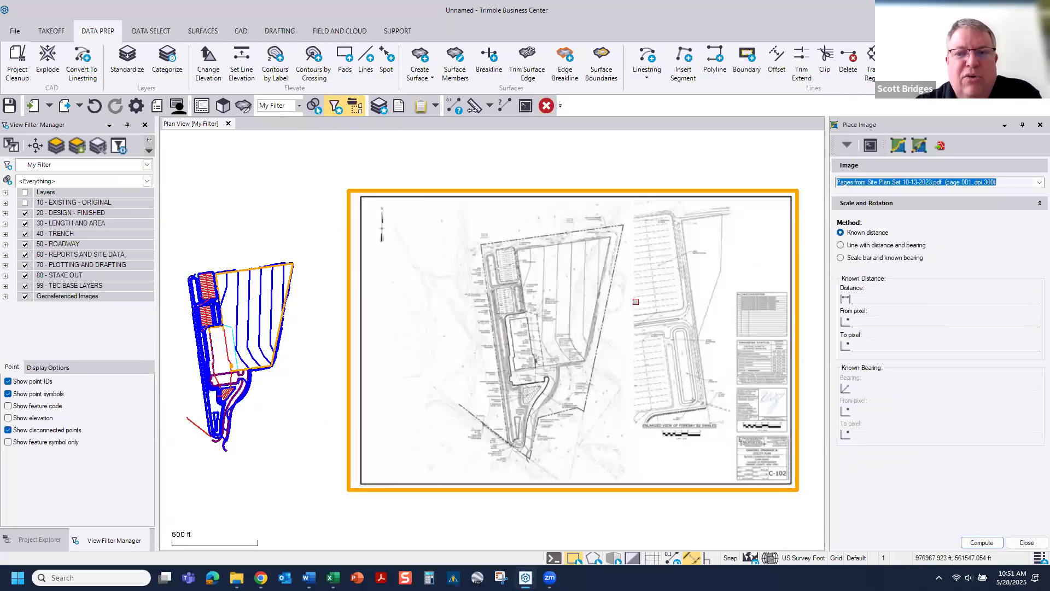
# - Start georeferencing the site plan image and match point A at the storage area's outer upper-right line corner to the same CAD corner
pyautogui.click(921, 151)
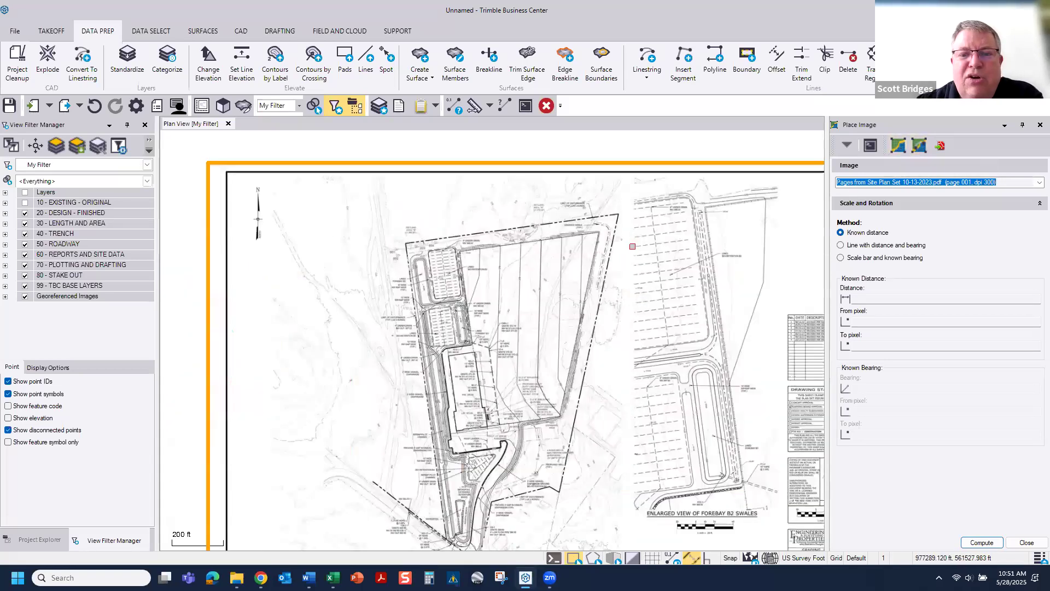
pyautogui.click(897, 147)
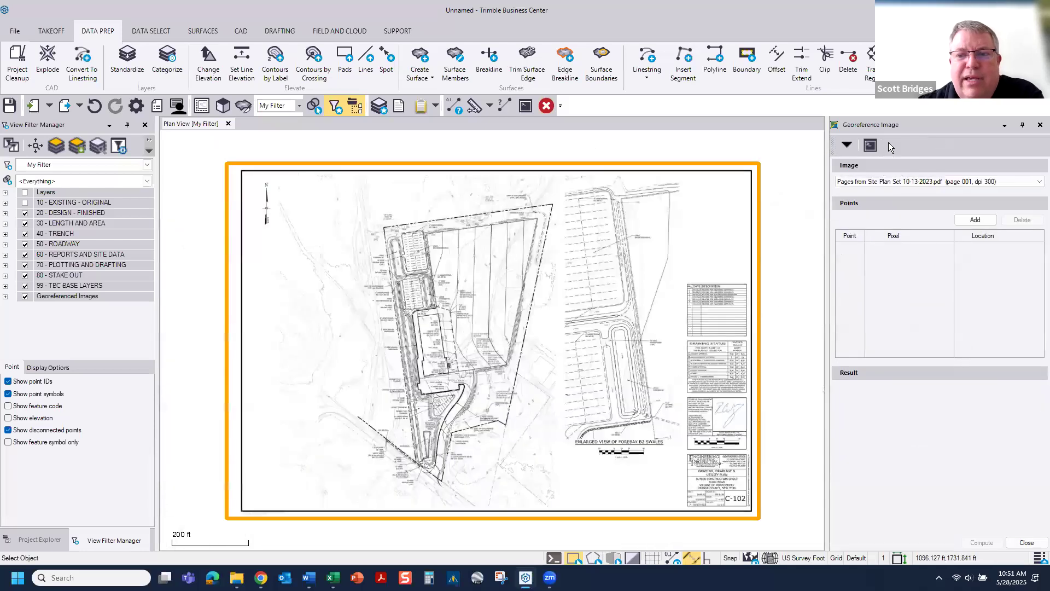
pyautogui.click(971, 220)
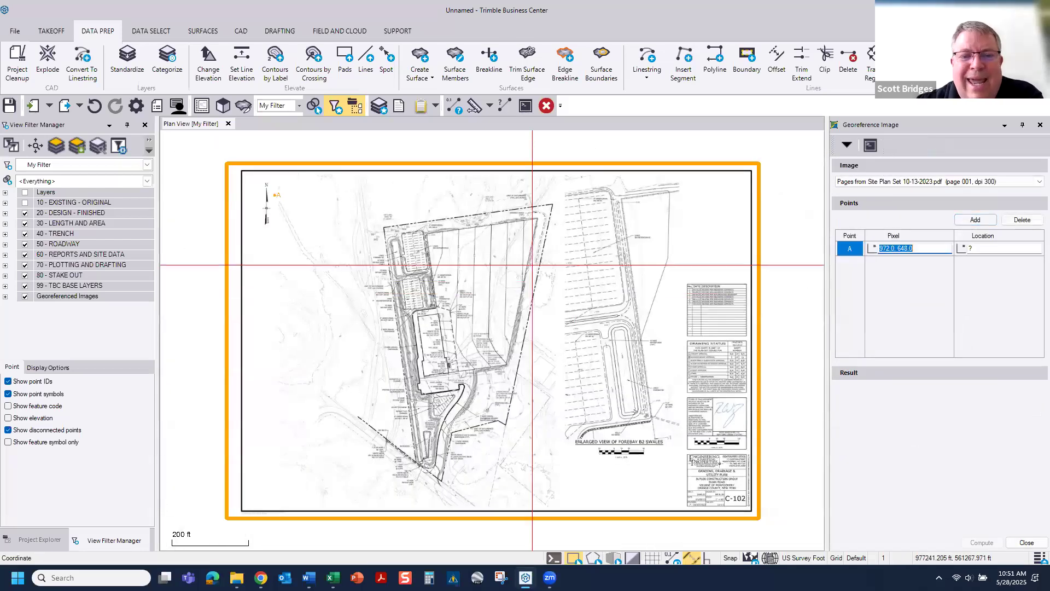
pyautogui.scroll(5, 536, 228)
pyautogui.scroll(8, 536, 228)
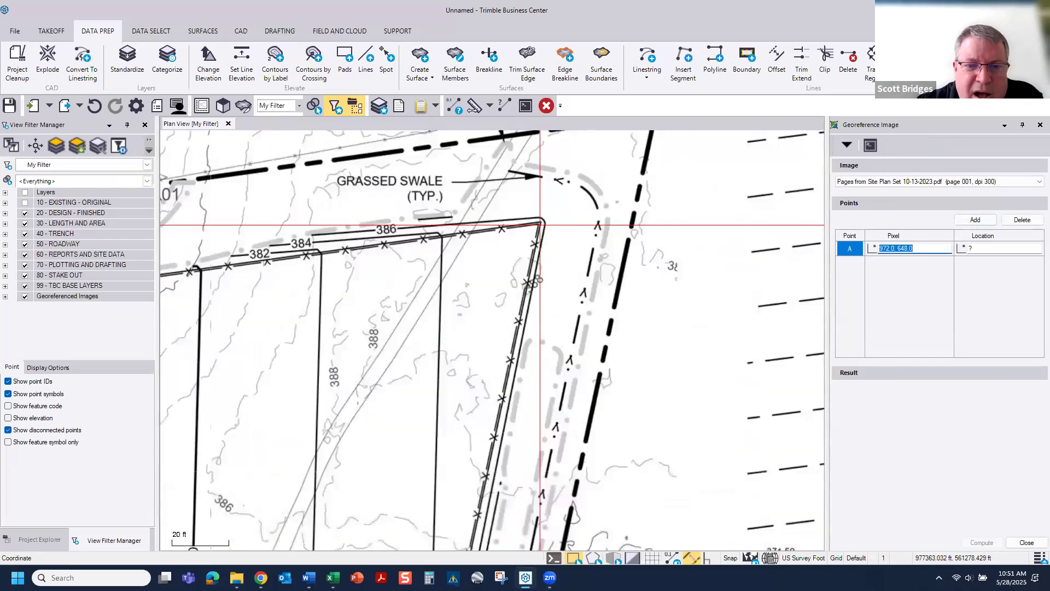
pyautogui.scroll(-6, 581, 298)
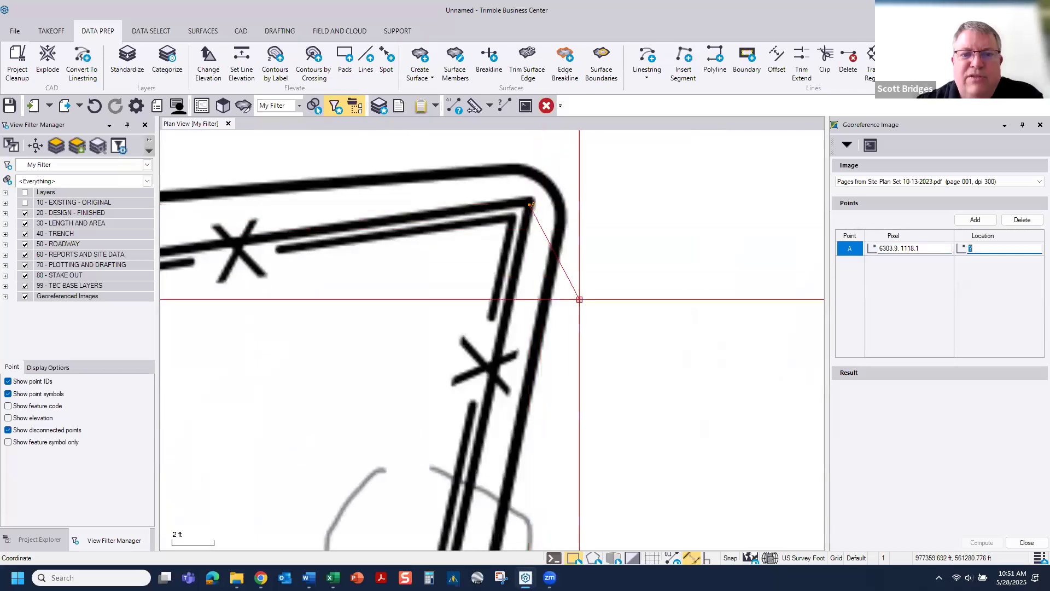
pyautogui.click(592, 315)
pyautogui.scroll(-8, 592, 315)
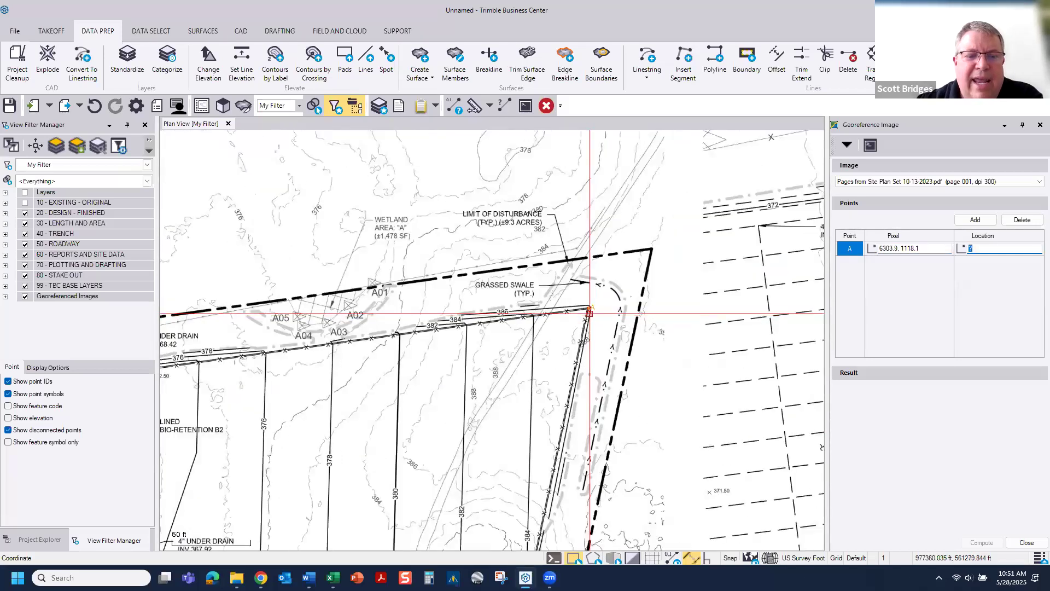
pyautogui.scroll(2, 283, 353)
pyautogui.scroll(9, 284, 352)
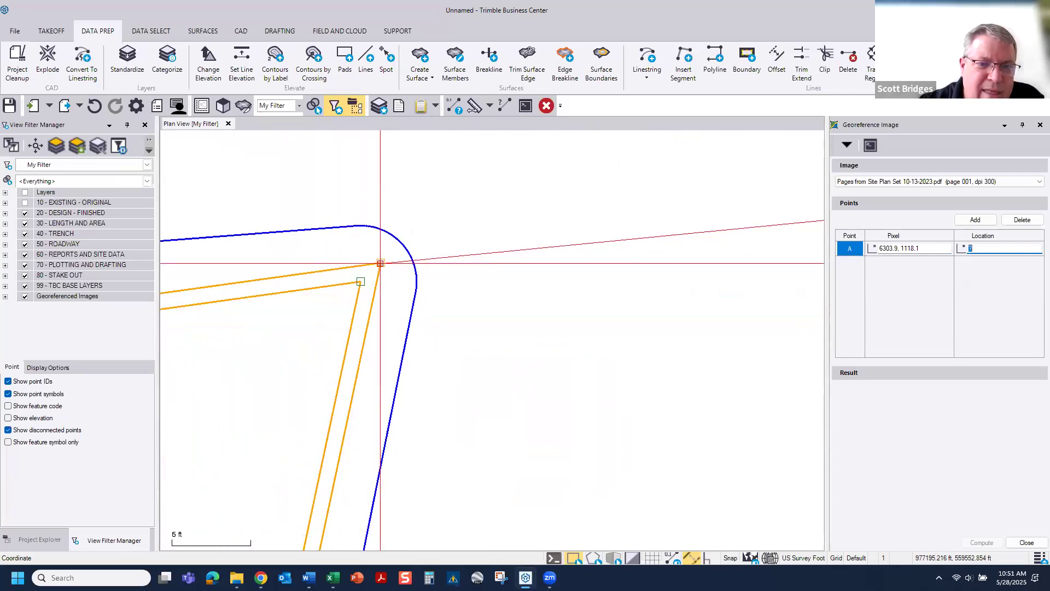
pyautogui.click(384, 262)
pyautogui.scroll(-5, 455, 301)
# - Add point B, matching the lower-right corner of the small fenced equipment enclosure beside the building on the image to its CAD corner
pyautogui.click(975, 219)
pyautogui.scroll(-4, 709, 376)
pyautogui.scroll(-7, 705, 383)
pyautogui.moveTo(636, 385); pyautogui.dragTo(386, 226, button='middle')
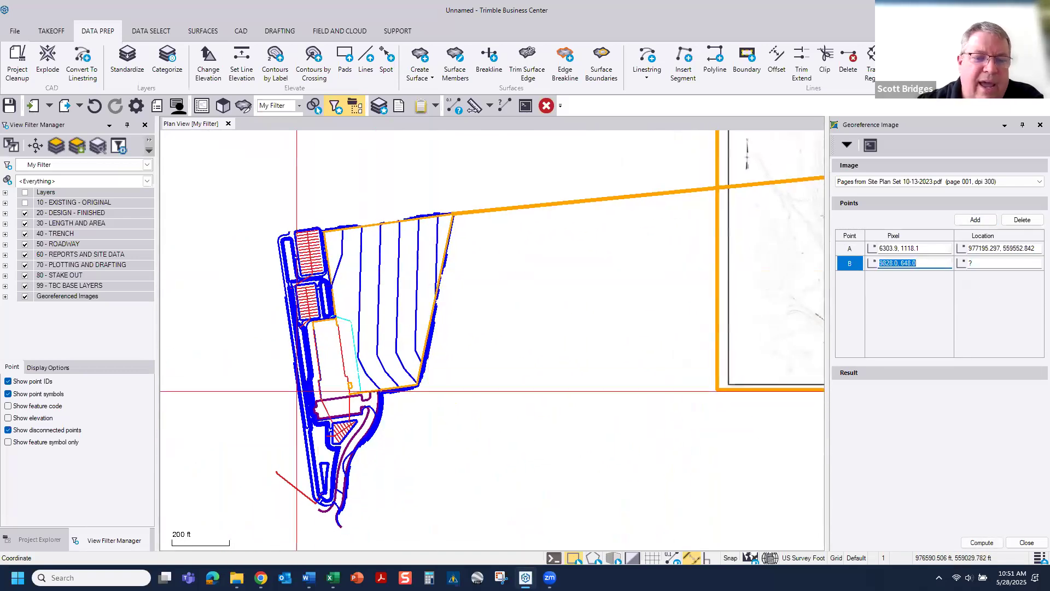
pyautogui.scroll(7, 330, 401)
pyautogui.scroll(4, 347, 372)
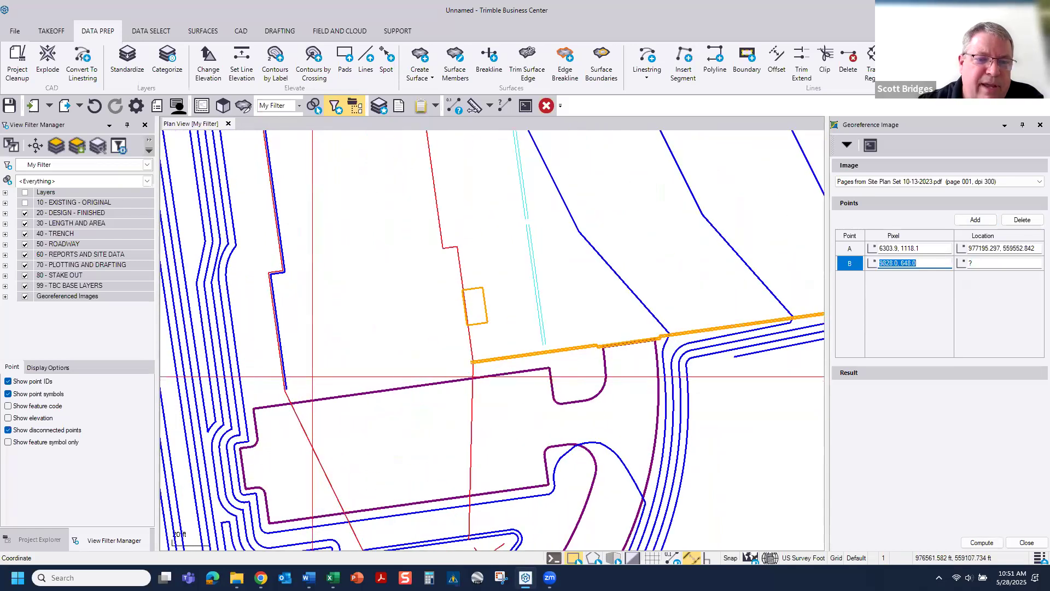
pyautogui.scroll(-15, 515, 322)
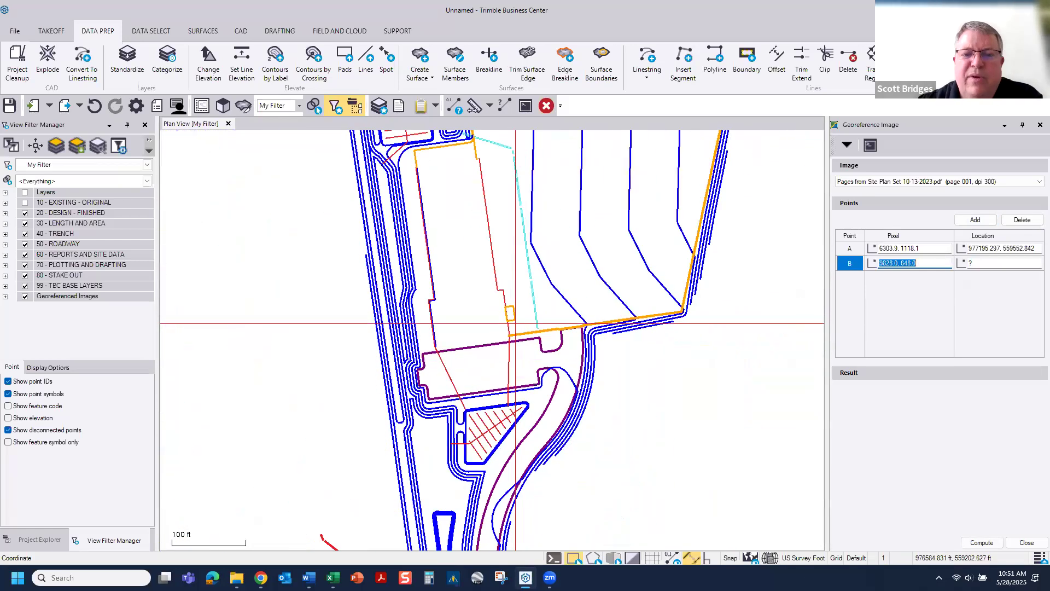
pyautogui.scroll(8, 580, 296)
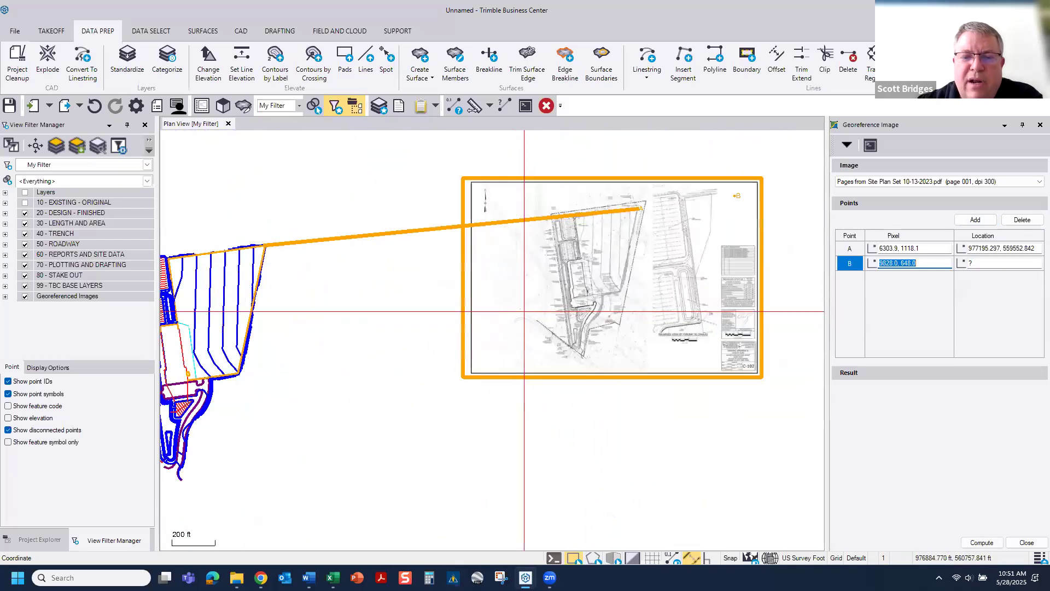
pyautogui.scroll(14, 605, 285)
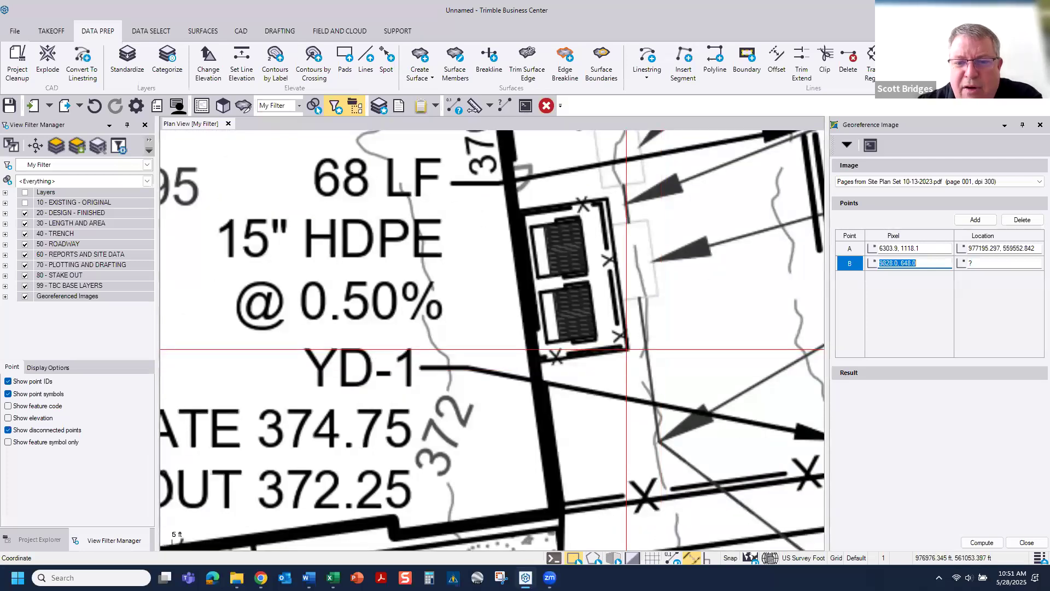
pyautogui.click(627, 349)
pyautogui.scroll(-10, 626, 349)
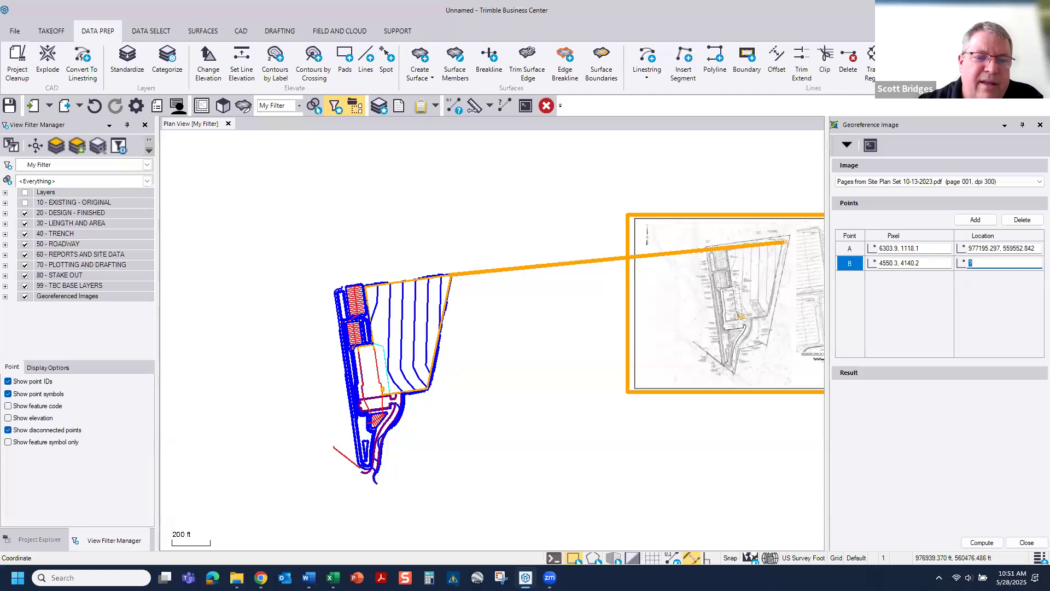
pyautogui.scroll(7, 428, 429)
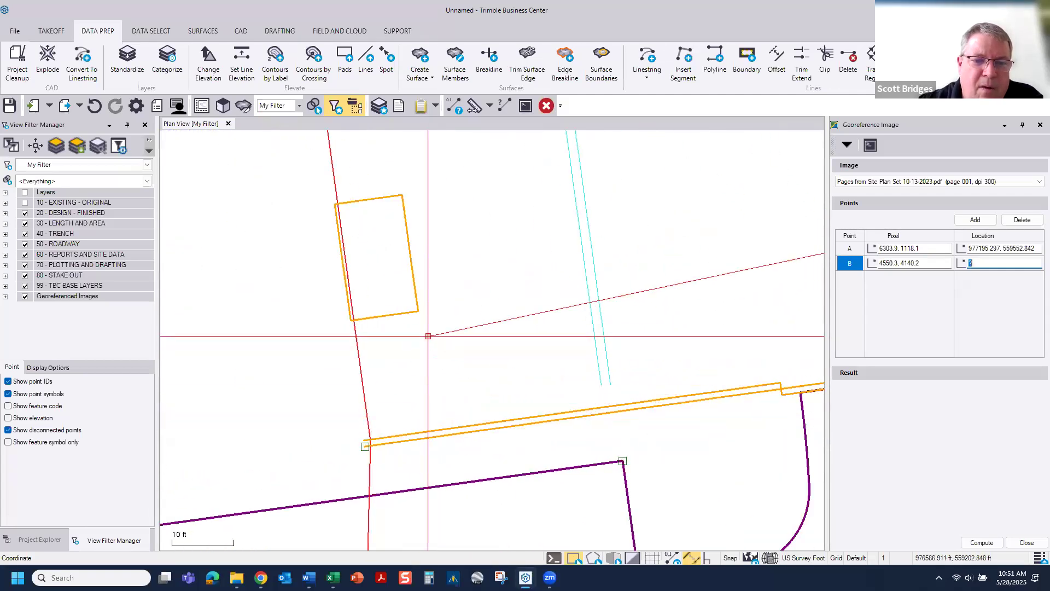
pyautogui.click(418, 311)
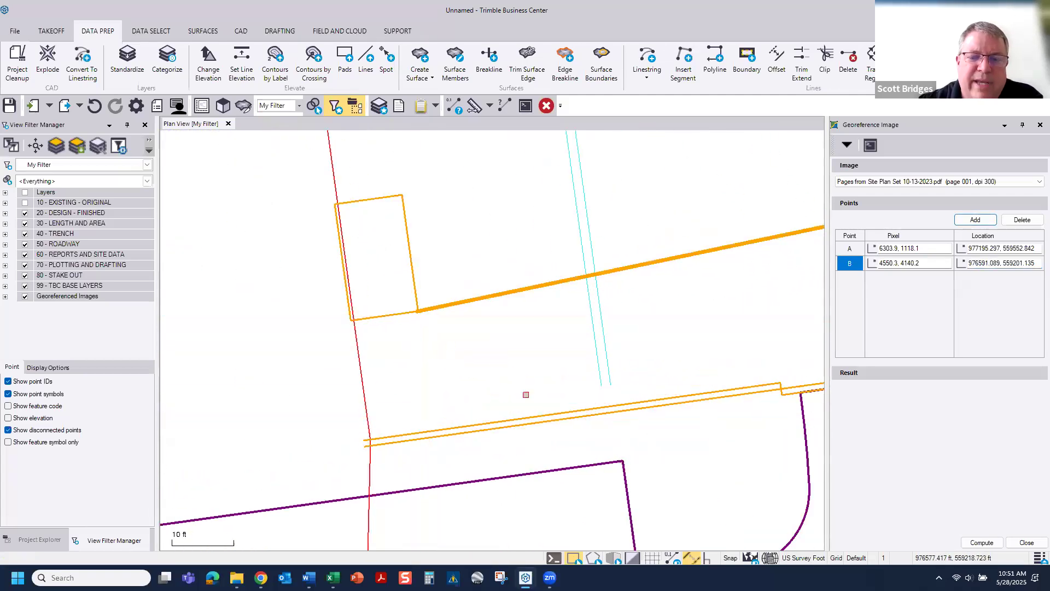
# - Compute the image georeferencing, check the overlay against the linework, and close the Georeference Image and Place Image commands
pyautogui.click(982, 542)
pyautogui.scroll(-10, 533, 426)
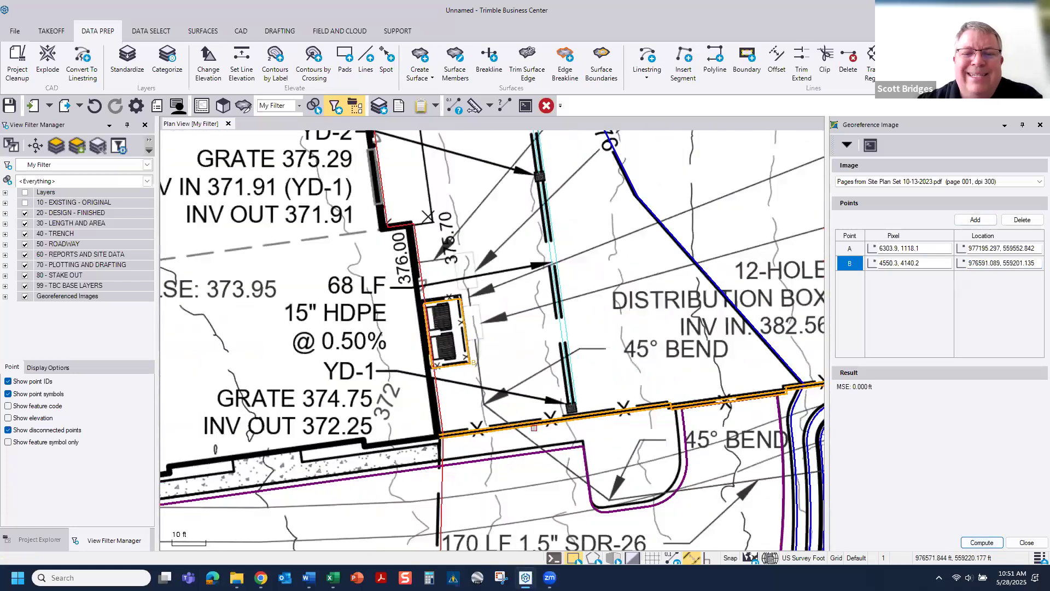
pyautogui.scroll(-3, 538, 428)
pyautogui.moveTo(538, 428); pyautogui.dragTo(448, 417, button='middle')
pyautogui.click(1025, 543)
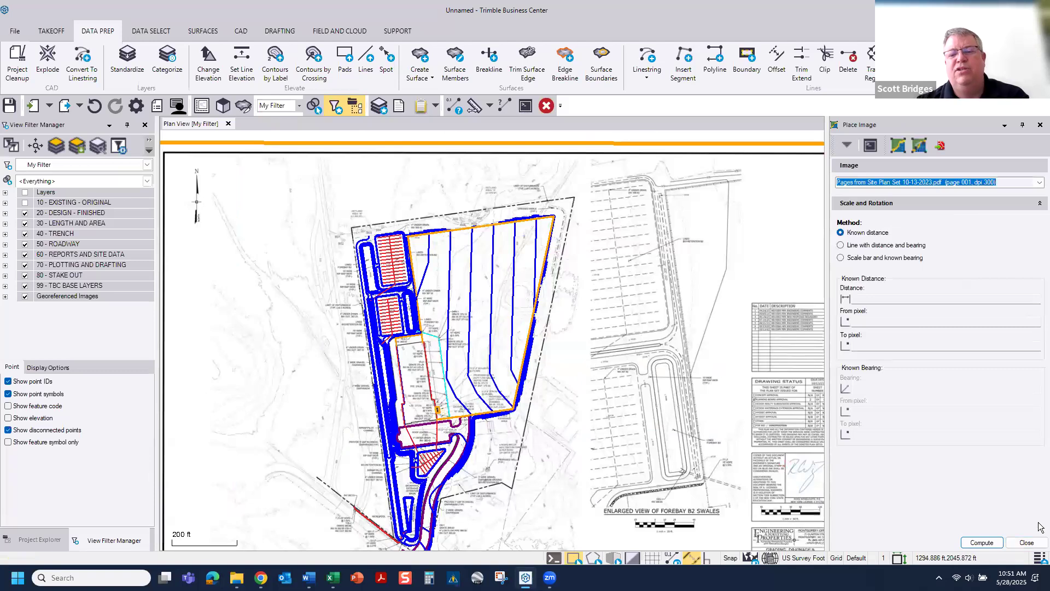
pyautogui.click(1026, 542)
# - Open a 3D view and tilt it to check the elevations of the design linework
pyautogui.moveTo(759, 394)
pyautogui.mouseDown(button='middle')
pyautogui.moveTo(615, 377)
pyautogui.moveTo(623, 367)
pyautogui.moveTo(632, 380)
pyautogui.mouseUp(button='middle')
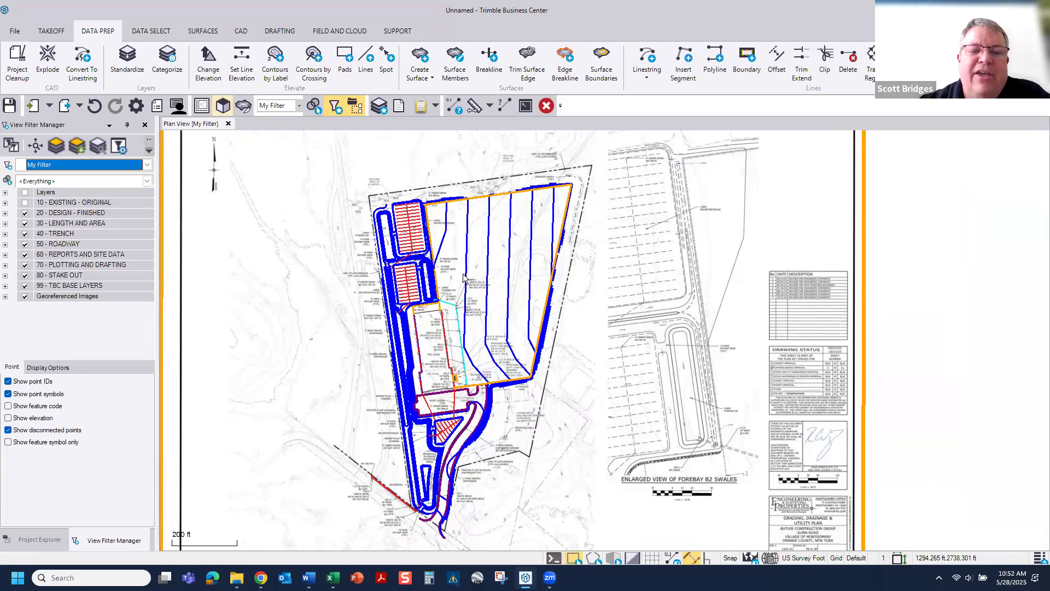
pyautogui.moveTo(591, 334)
pyautogui.mouseDown(button='right')
pyautogui.moveTo(648, 256)
pyautogui.moveTo(642, 279)
pyautogui.moveTo(543, 288)
pyautogui.mouseUp(button='right')
pyautogui.scroll(3, 641, 289)
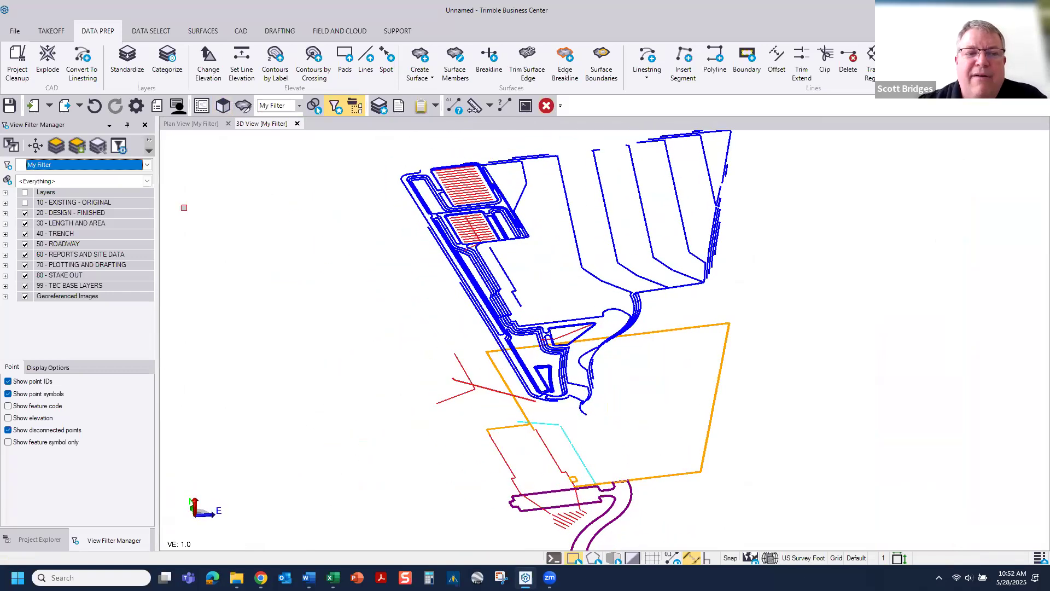
# - Show the 10 - EXISTING - ORIGINAL layer group to check the existing contours in 3D and plan views, and hide it again
pyautogui.click(24, 203)
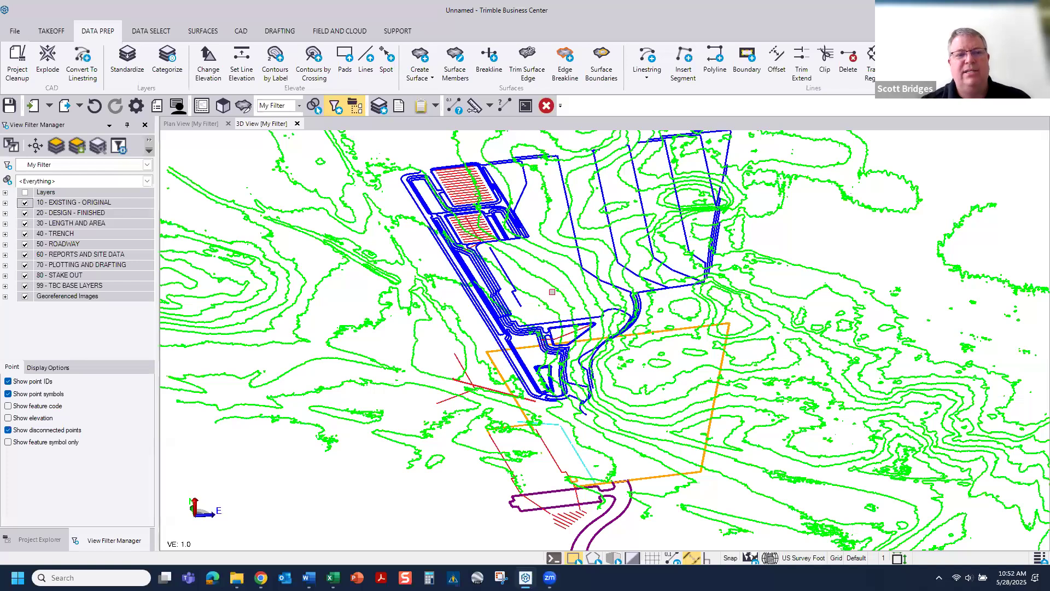
pyautogui.click(183, 126)
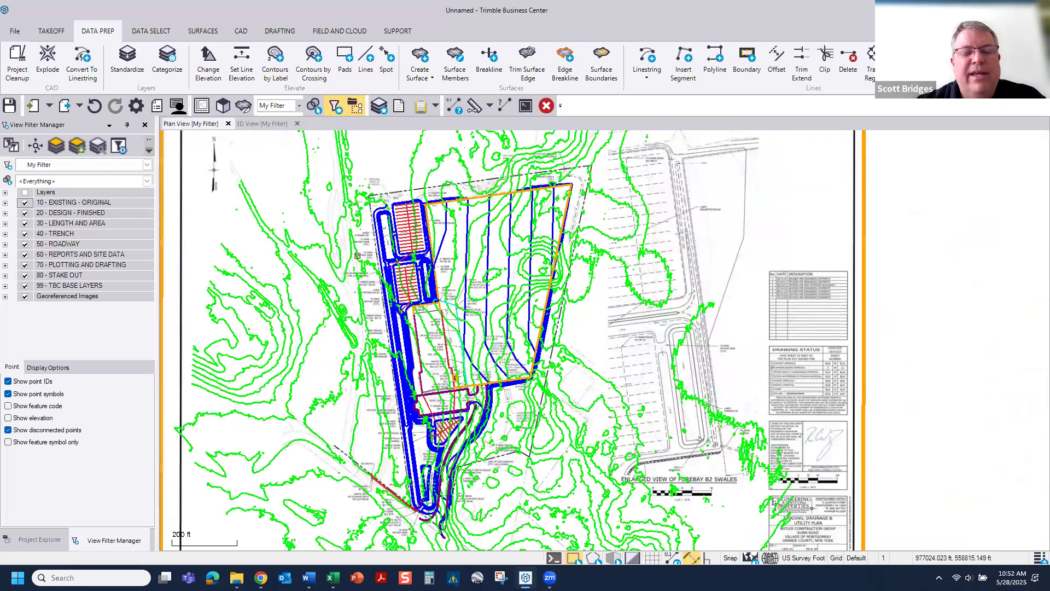
pyautogui.click(25, 203)
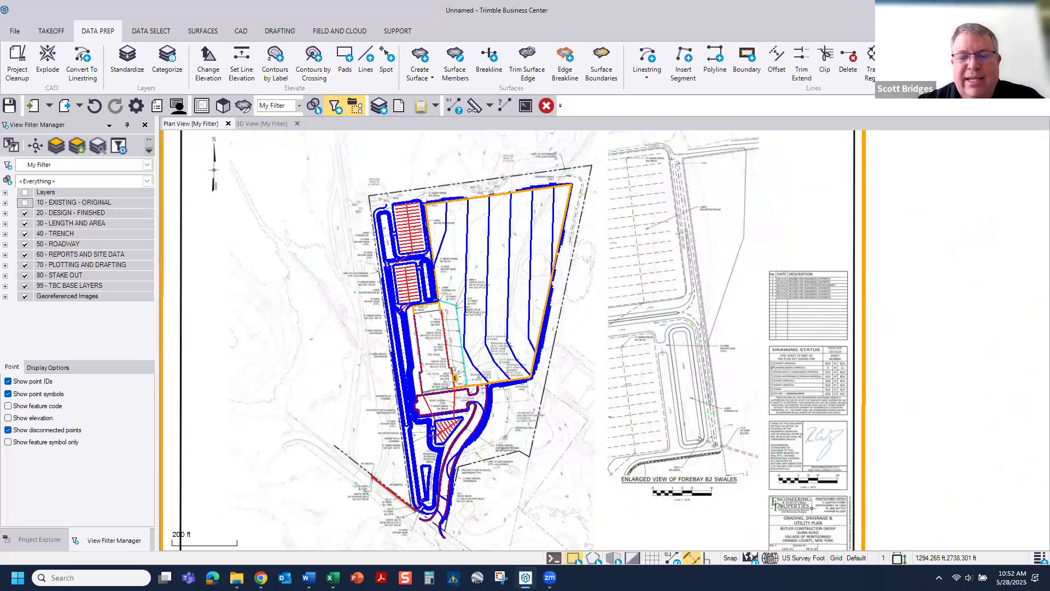
# - Set the project coordinate system to the recently used United States/NAD83 zone New York East 3101
pyautogui.click(857, 558)
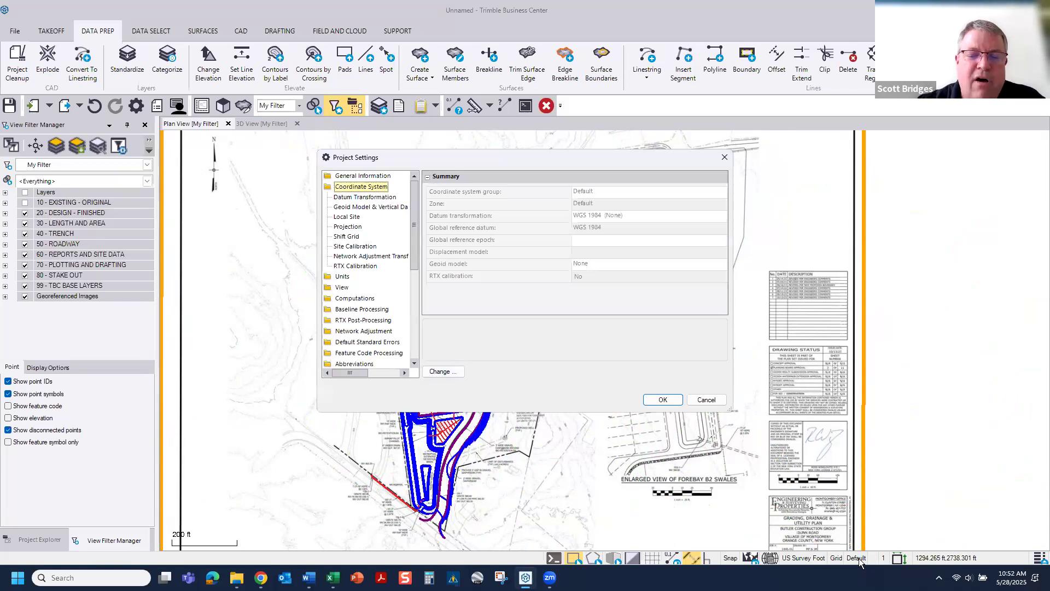
pyautogui.click(446, 371)
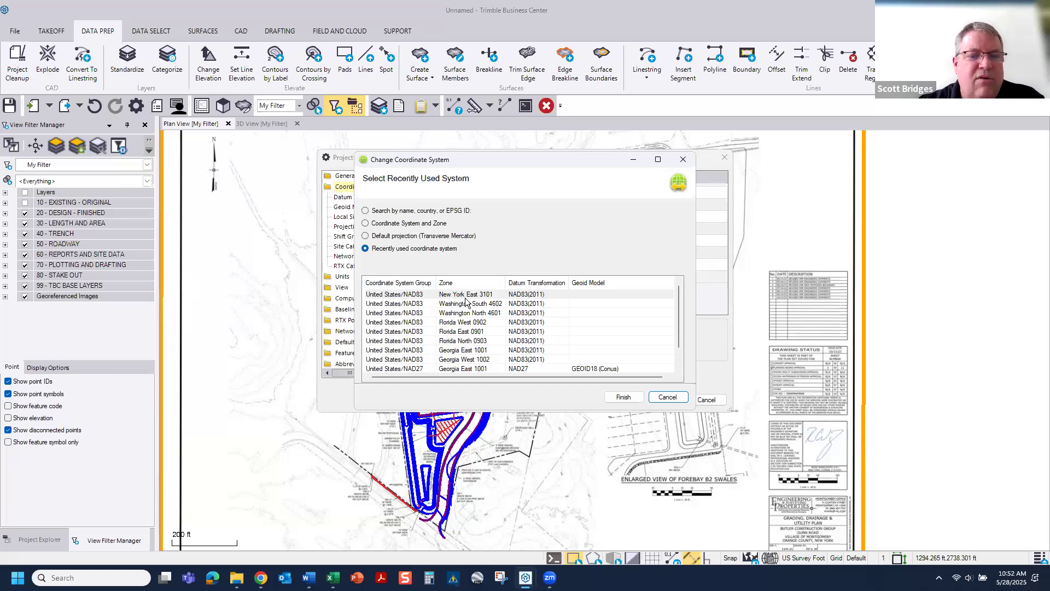
pyautogui.click(622, 398)
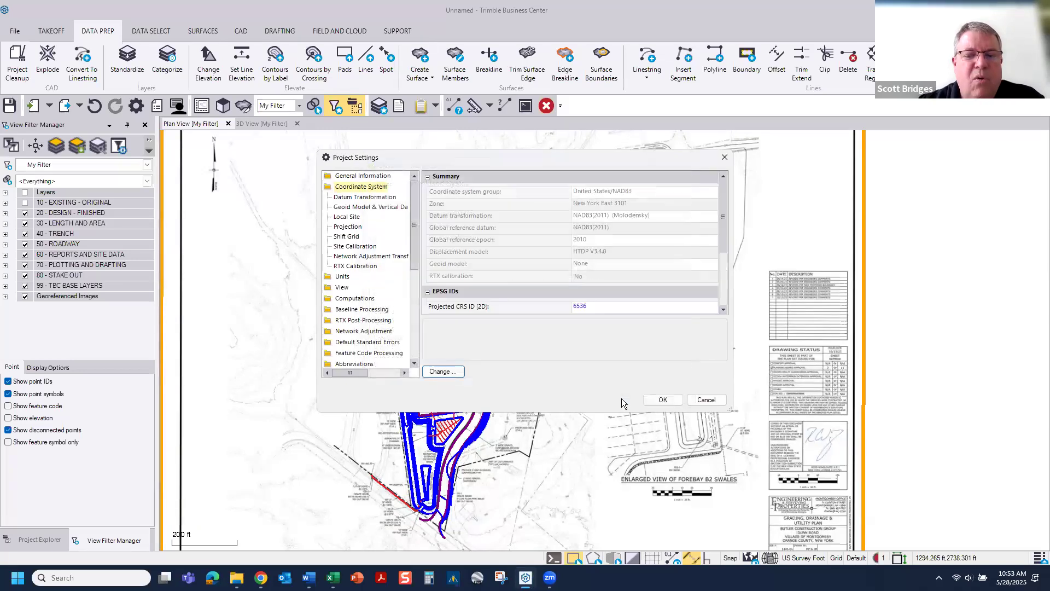
pyautogui.click(661, 400)
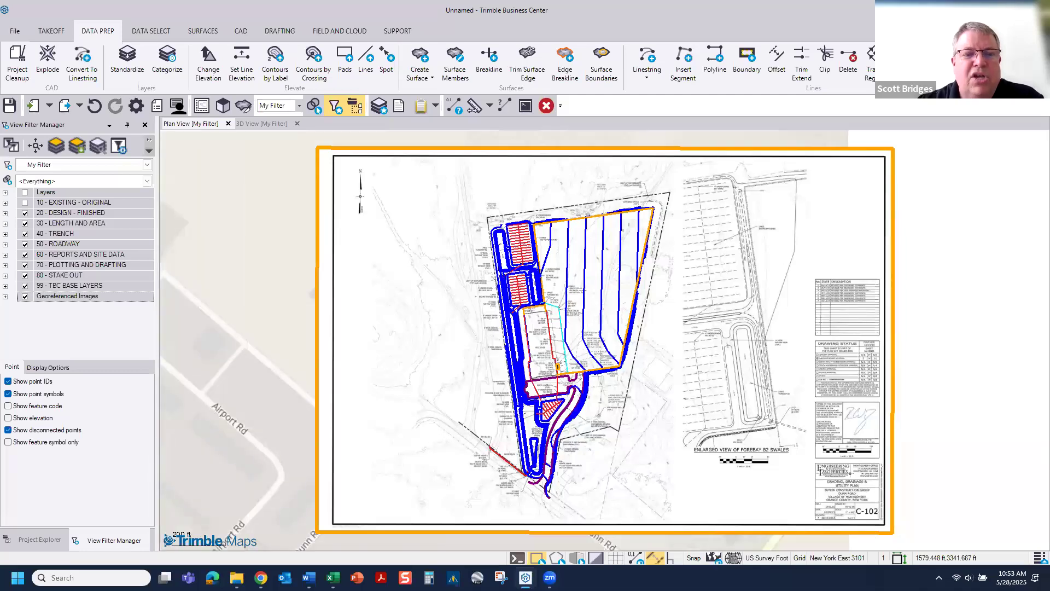
# - Hide the georeferenced images and display the Trimble Maps satellite background to check the linework's location on the site
pyautogui.click(25, 296)
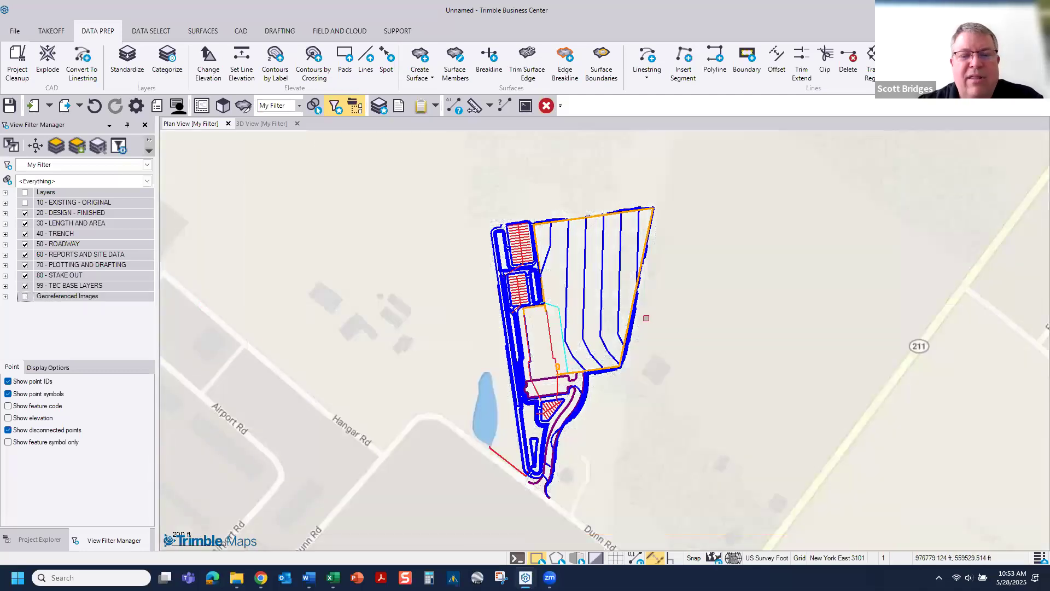
pyautogui.scroll(1, 619, 349)
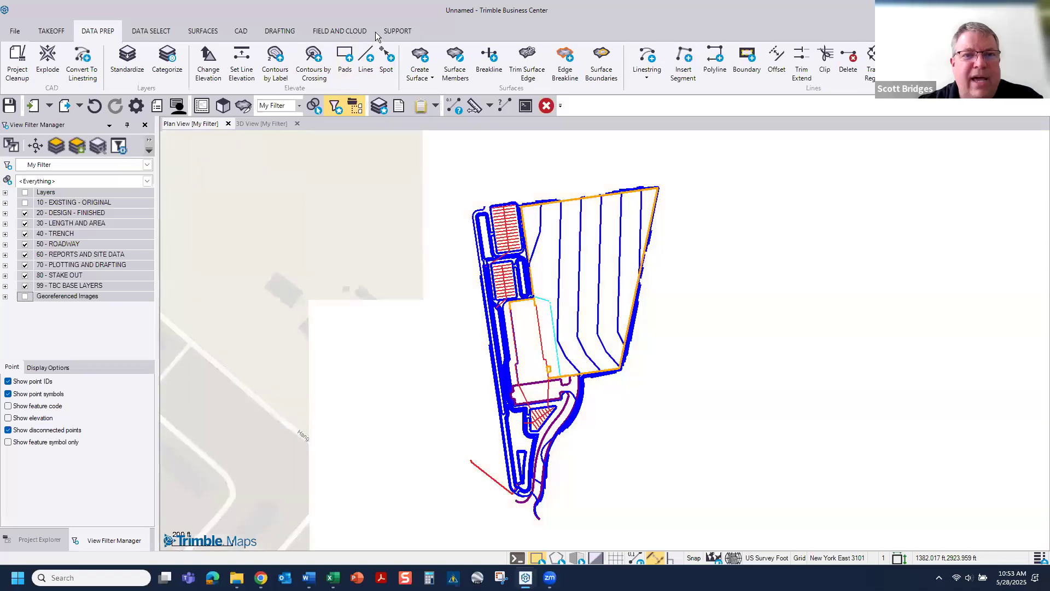
pyautogui.click(339, 30)
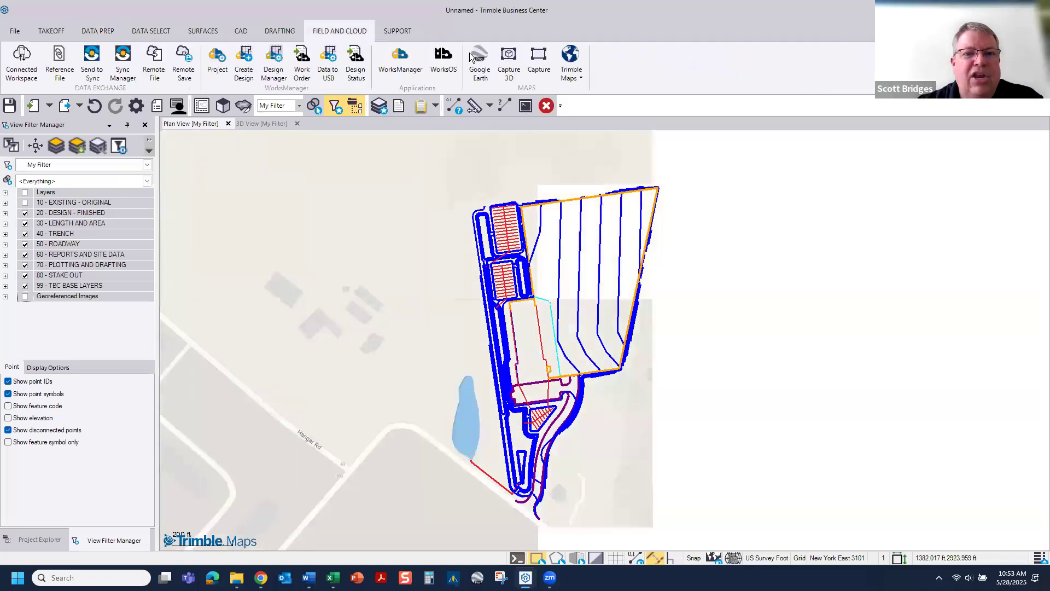
pyautogui.click(572, 71)
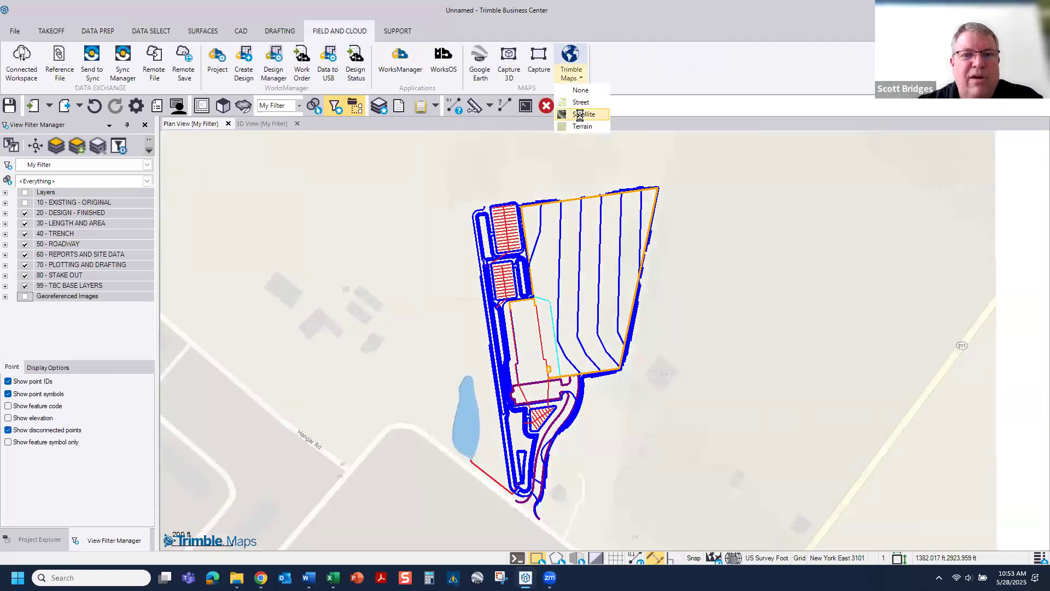
pyautogui.click(581, 114)
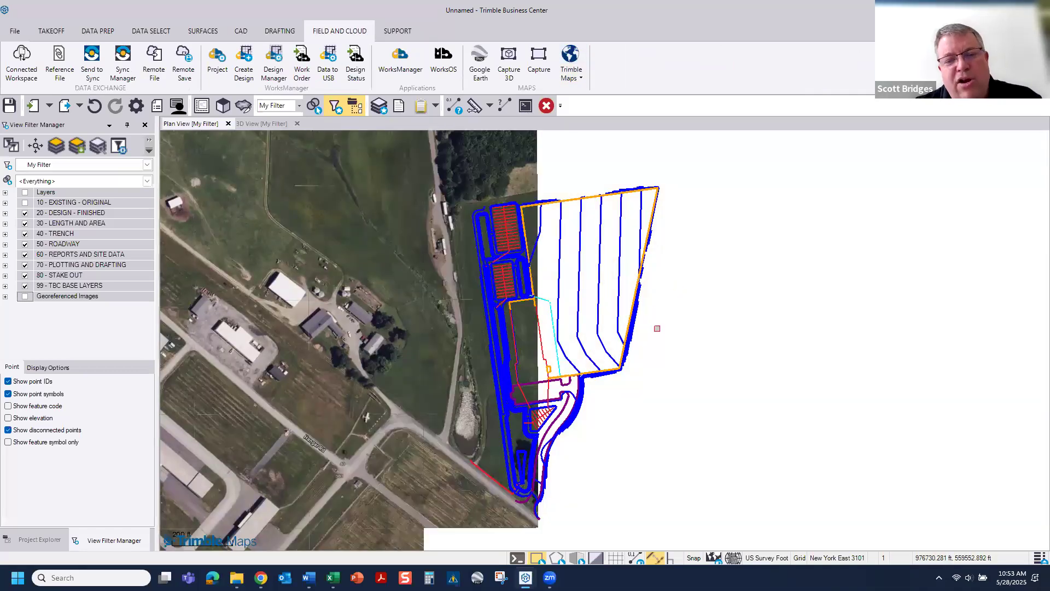
pyautogui.scroll(1, 656, 328)
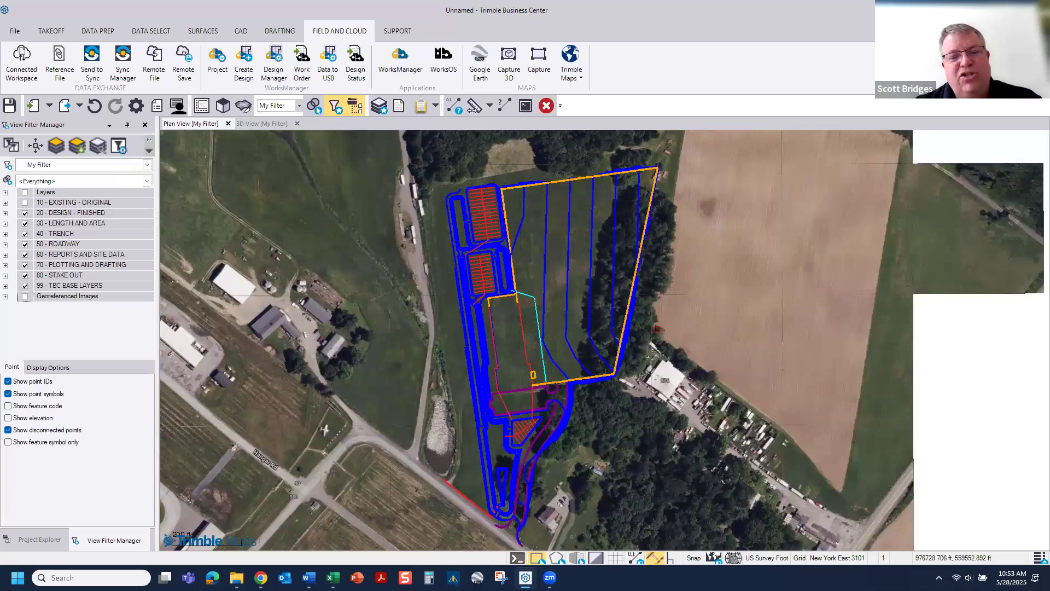
pyautogui.moveTo(716, 338); pyautogui.dragTo(670, 332, button='middle')
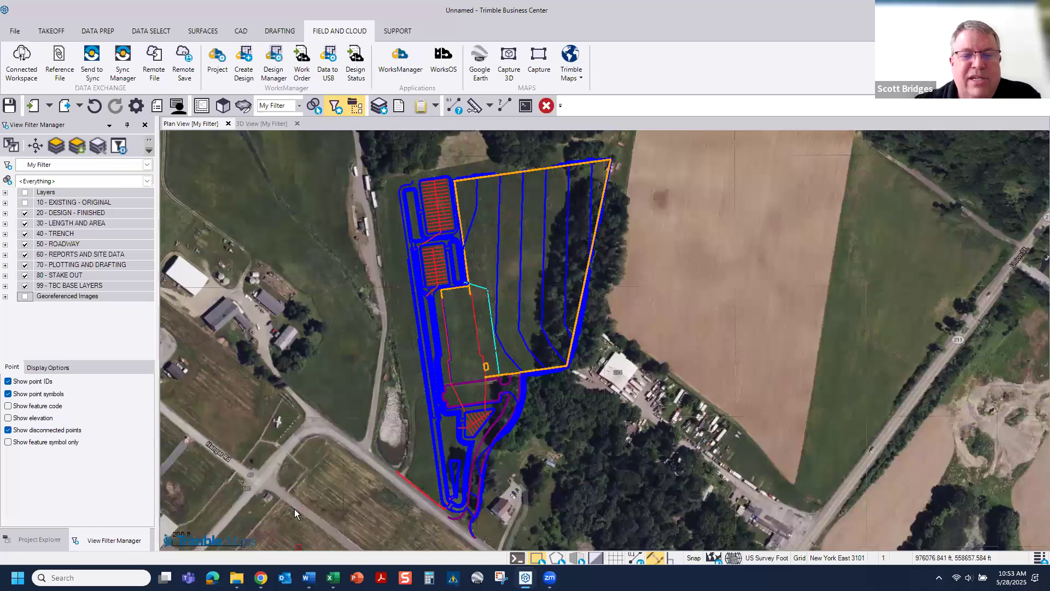
# - Switch to the Word training outline, highlight the sections from Importing and Scaling Data through Creating Surfaces, Volumes and Reports, and return to Trimble Business Center
pyautogui.hotkey('alt', 'Tab')
pyautogui.moveTo(250, 179); pyautogui.dragTo(485, 488)
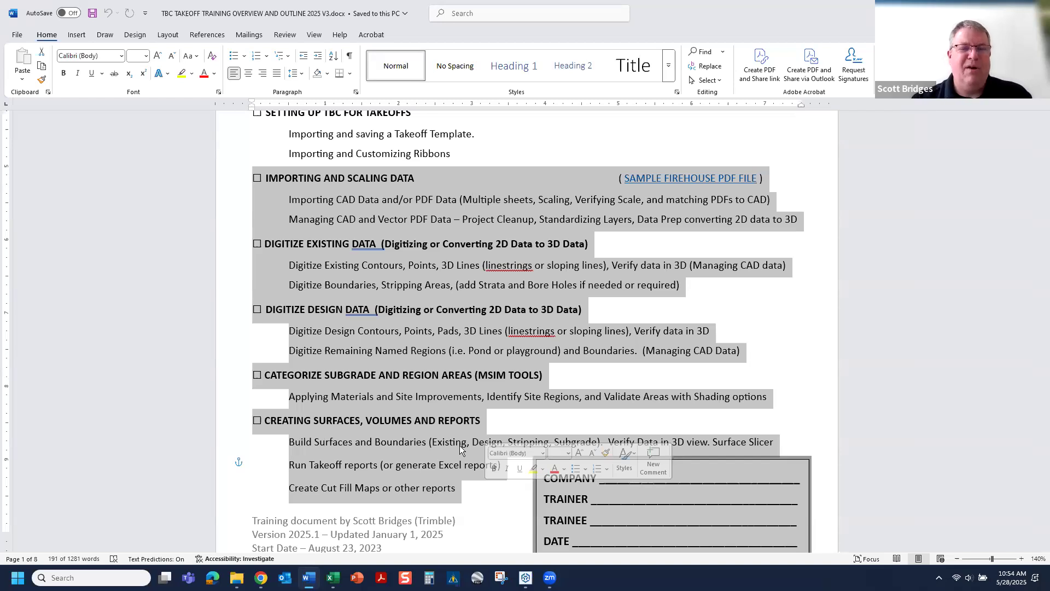
pyautogui.hotkey('alt', 'Tab')
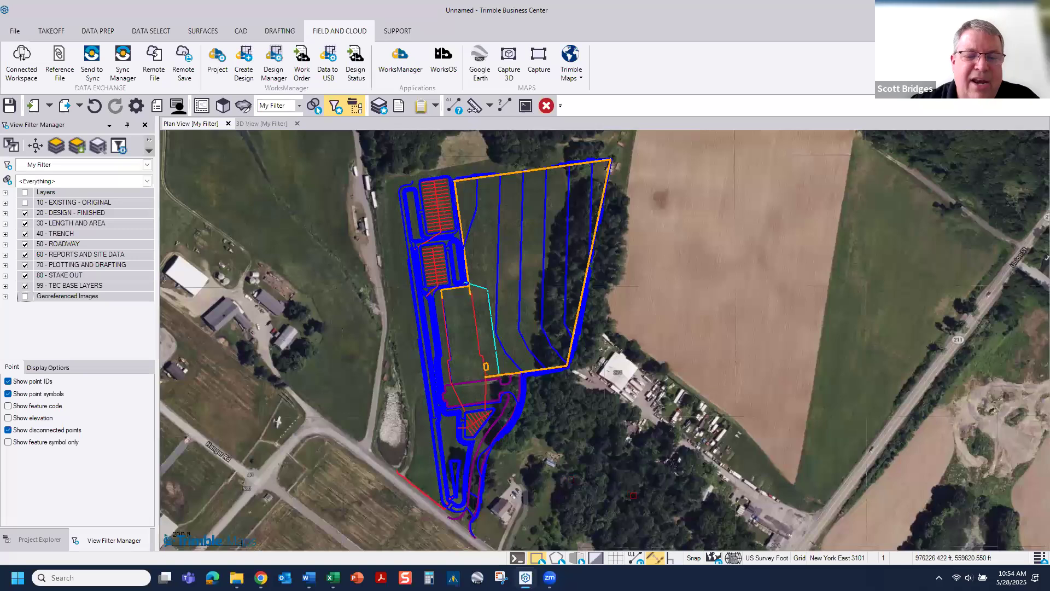
# - Turn off the background map and select all the elevated design linework in the 3D view
pyautogui.click(713, 557)
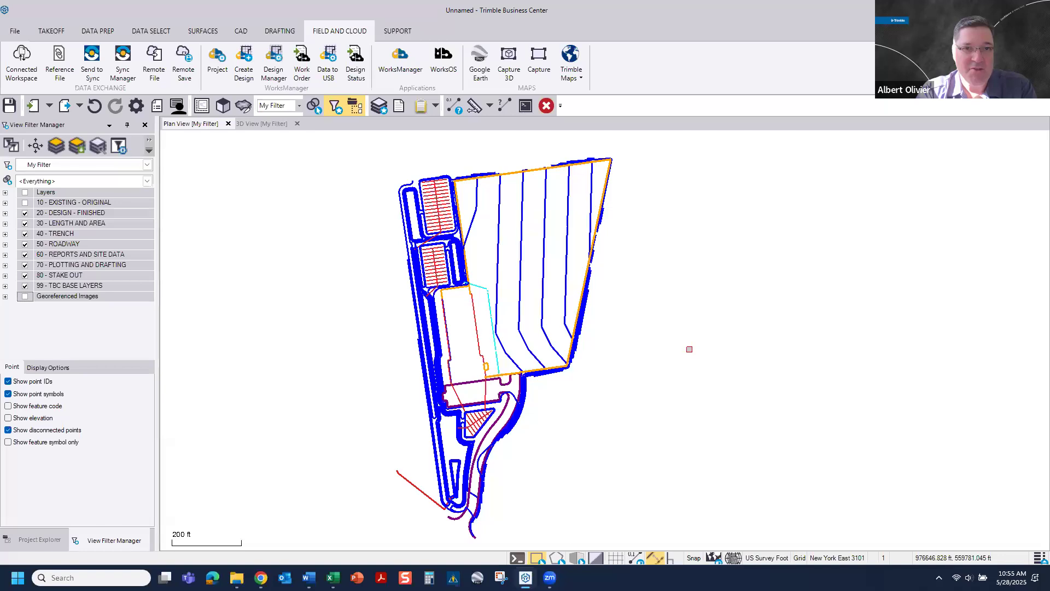
pyautogui.click(201, 32)
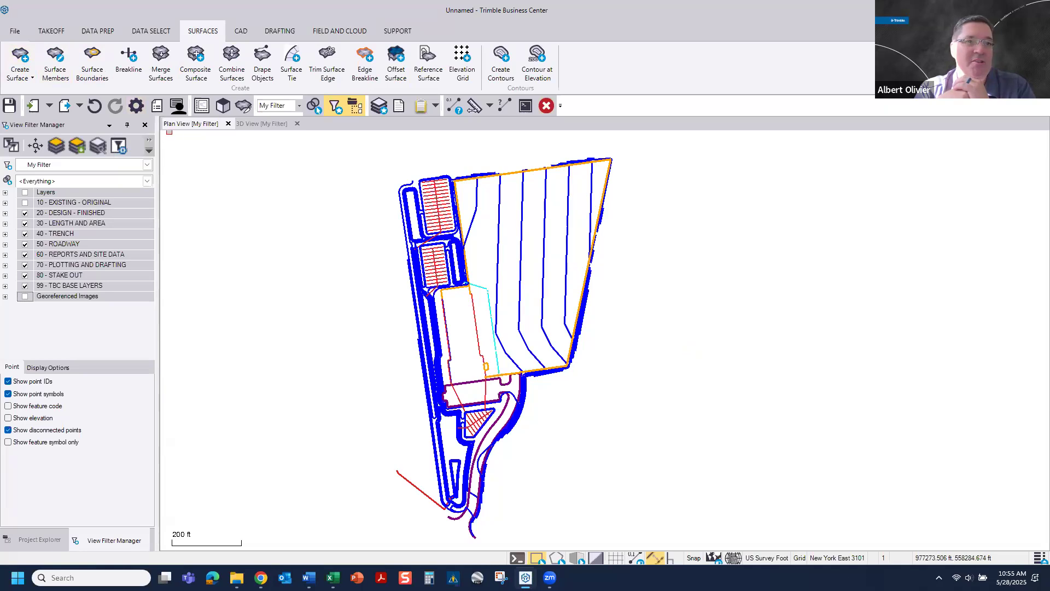
pyautogui.click(256, 124)
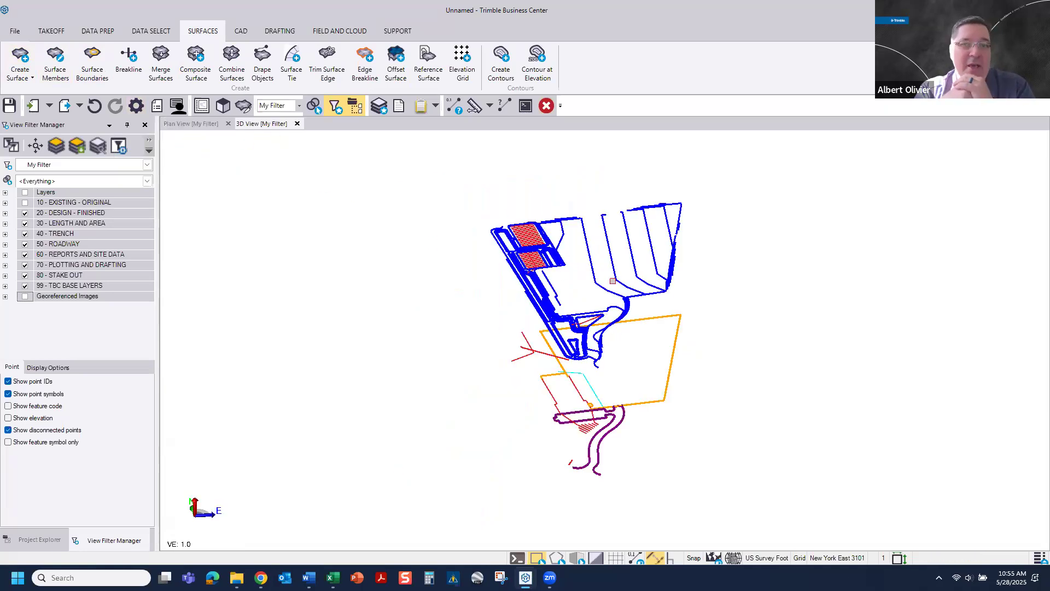
pyautogui.moveTo(613, 283); pyautogui.dragTo(488, 243)
pyautogui.moveTo(424, 203); pyautogui.dragTo(766, 339)
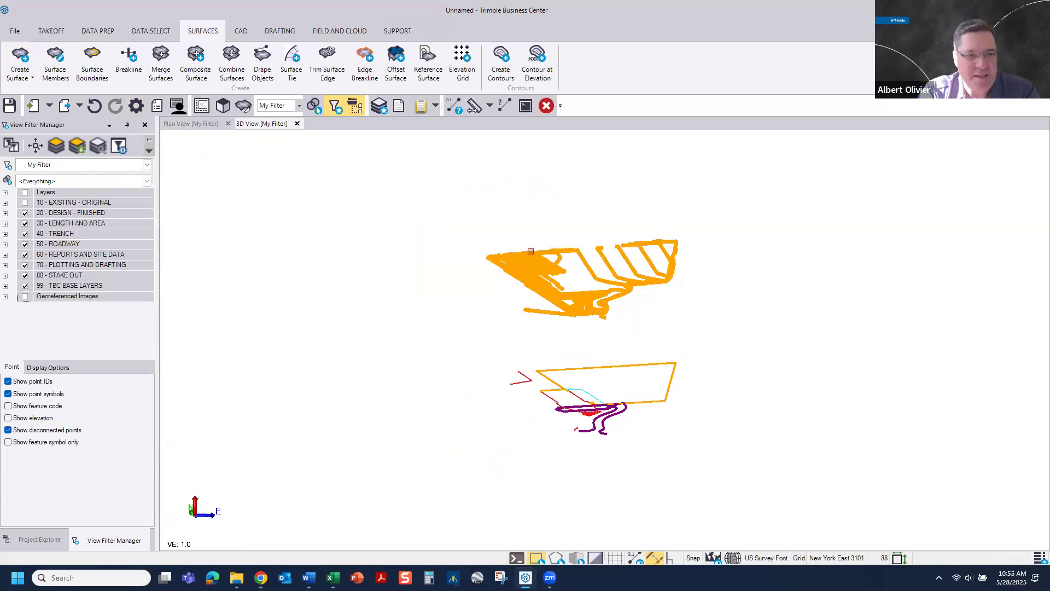
pyautogui.moveTo(549, 270); pyautogui.dragTo(473, 290, button='middle')
# - Create an unclassified surface named DESIGN INFO from the elevated design linework, after expanding the imported files in the project tree
pyautogui.click(39, 540)
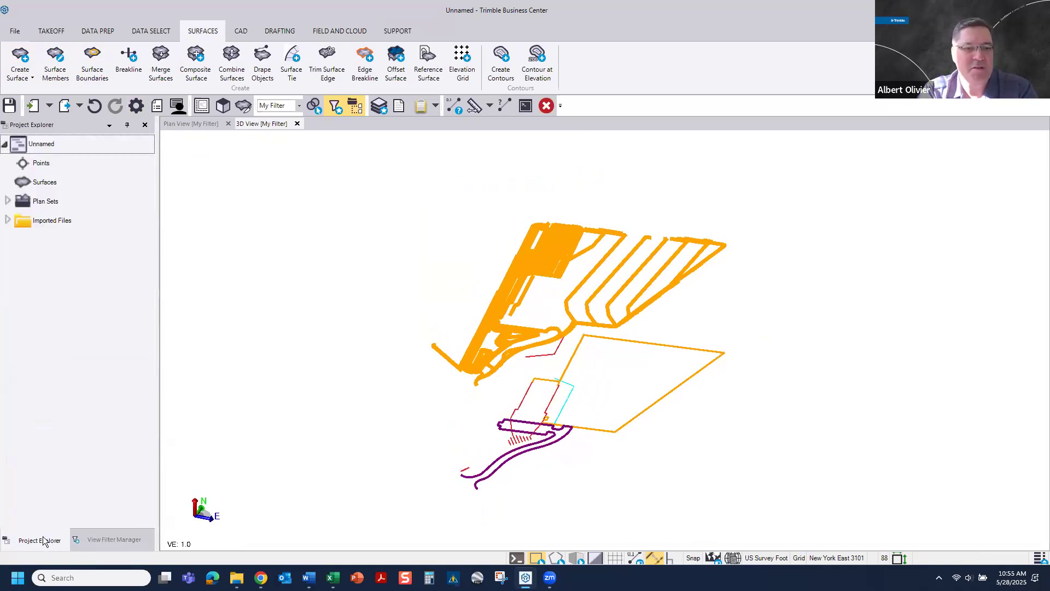
pyautogui.click(8, 220)
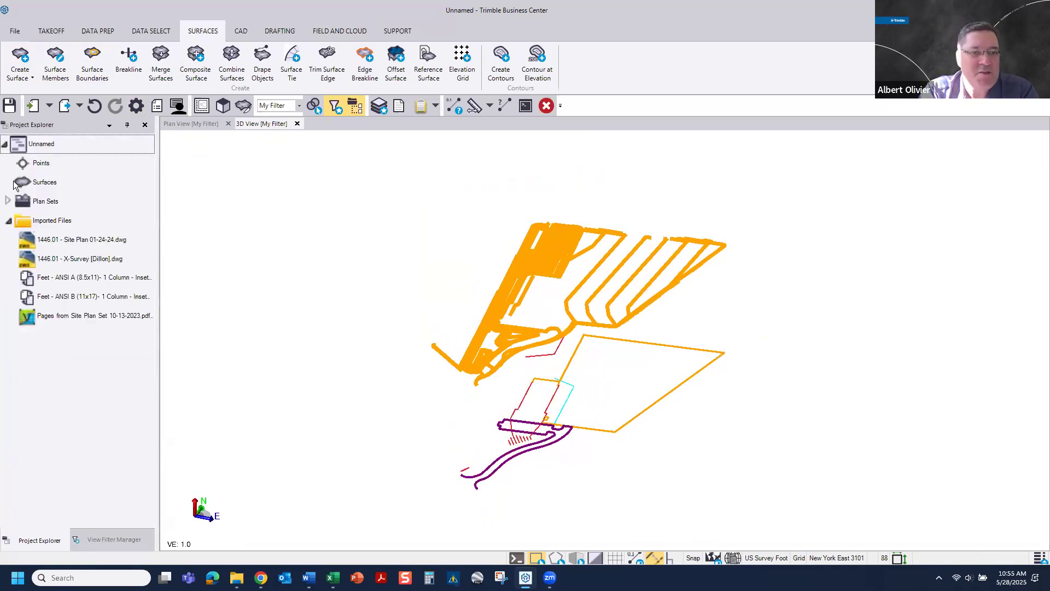
pyautogui.click(39, 182)
pyautogui.moveTo(494, 210); pyautogui.dragTo(482, 197, button='middle')
pyautogui.moveTo(360, 164); pyautogui.dragTo(779, 348)
pyautogui.click(20, 57)
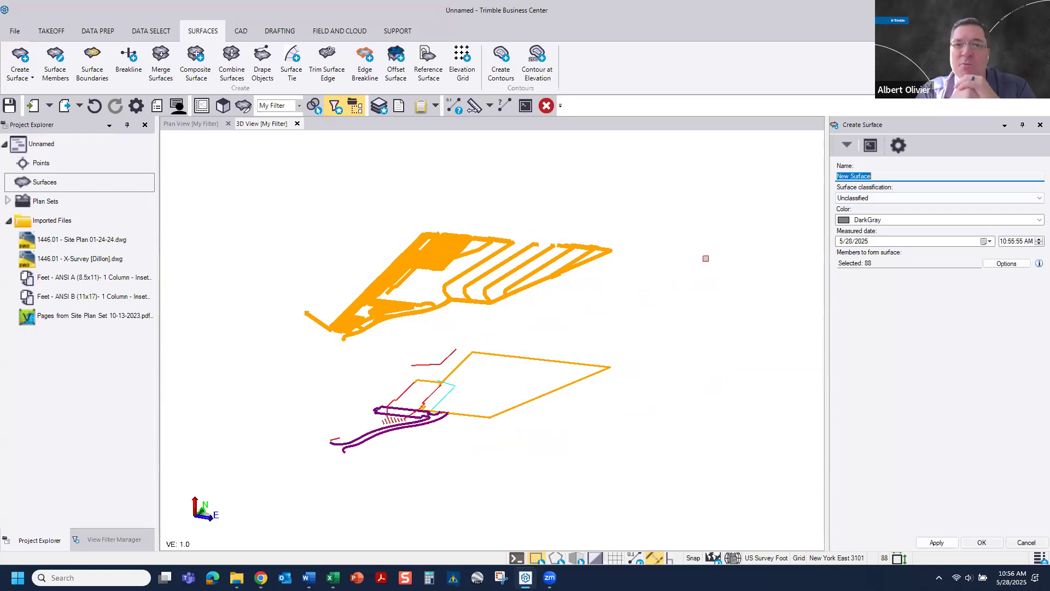
pyautogui.moveTo(706, 259)
pyautogui.mouseDown(button='middle')
pyautogui.moveTo(702, 269)
pyautogui.moveTo(698, 261)
pyautogui.mouseUp(button='middle')
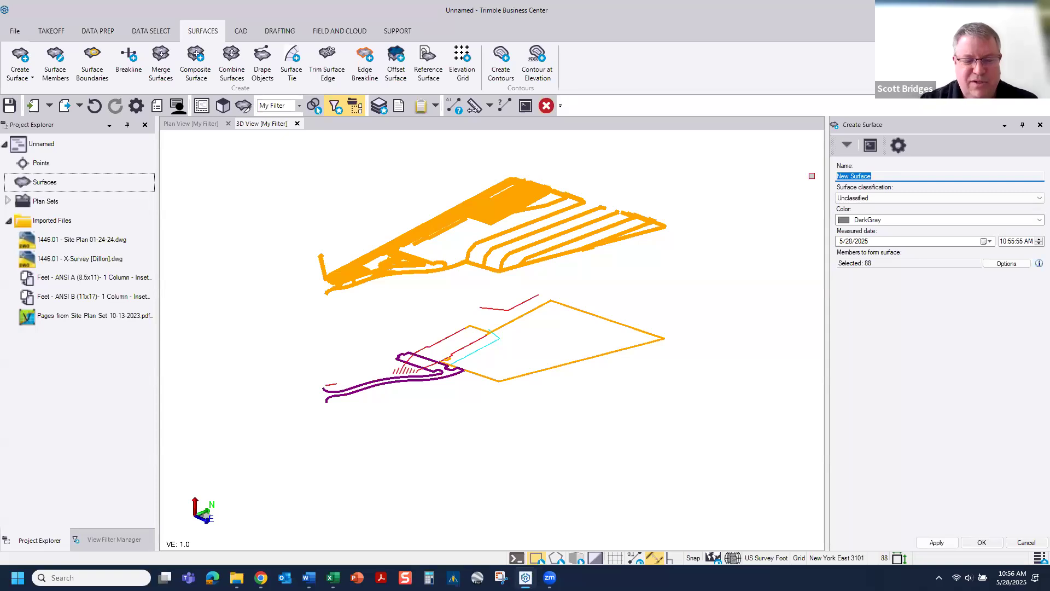
pyautogui.write('D')
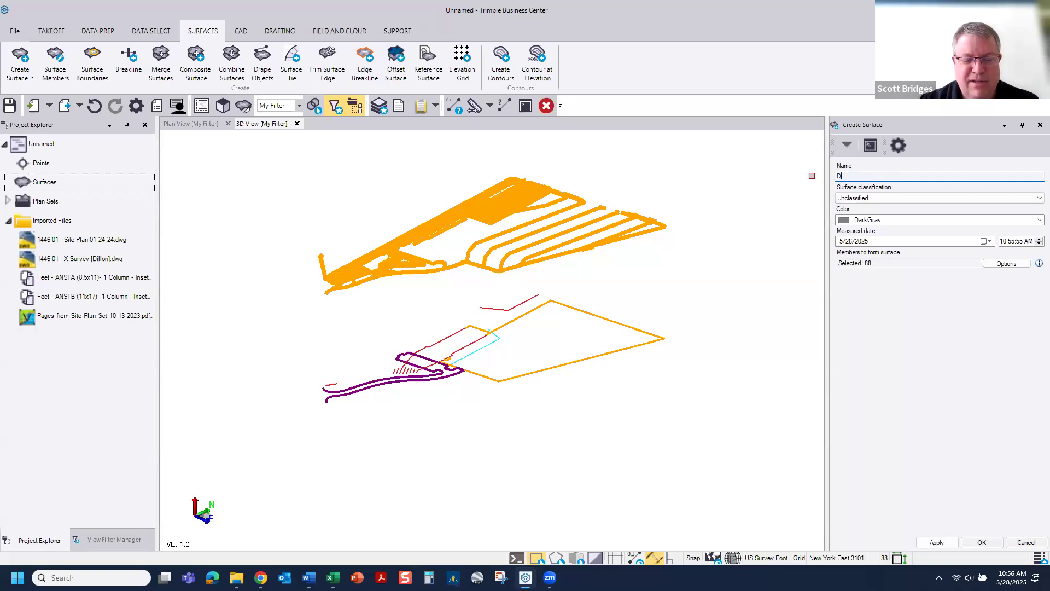
pyautogui.write('ESIGN INFO')
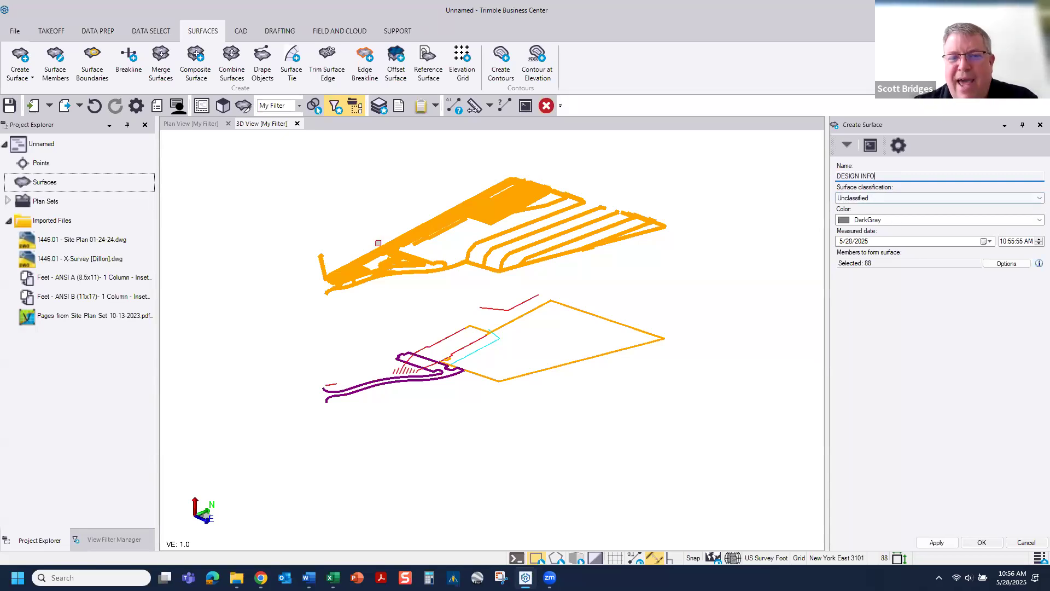
pyautogui.click(982, 542)
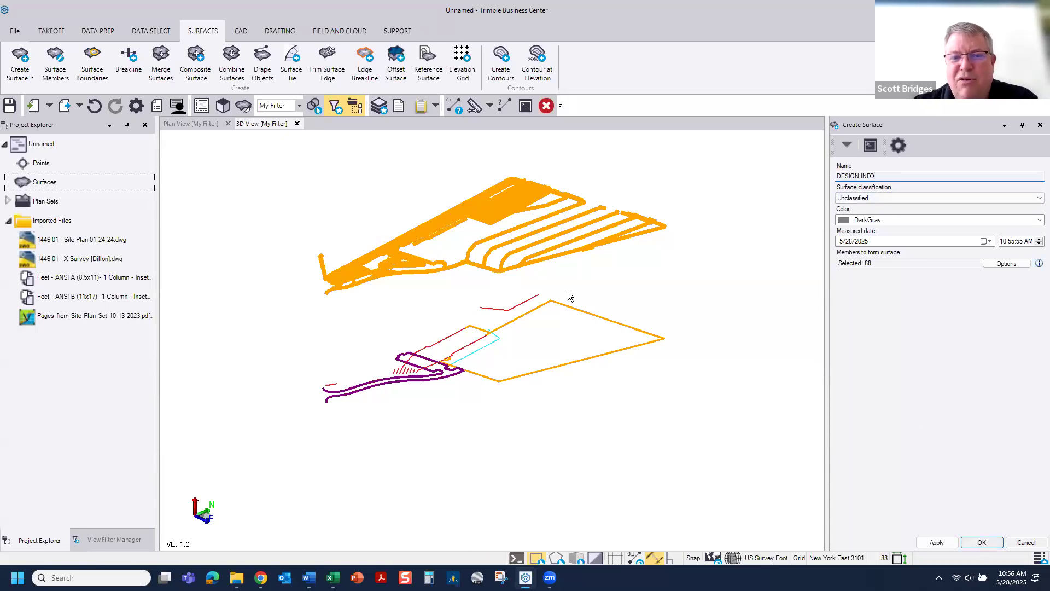
# - Examine the new surface's triangulation in 3D, and list the project surfaces to select DESIGN INFO
pyautogui.scroll(6, 606, 227)
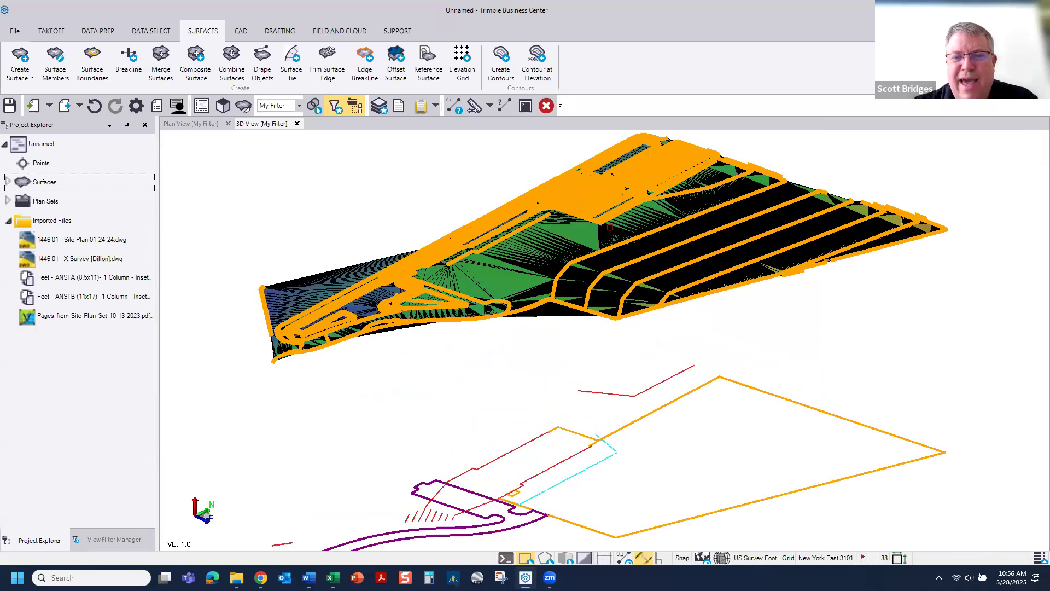
pyautogui.scroll(-5, 600, 326)
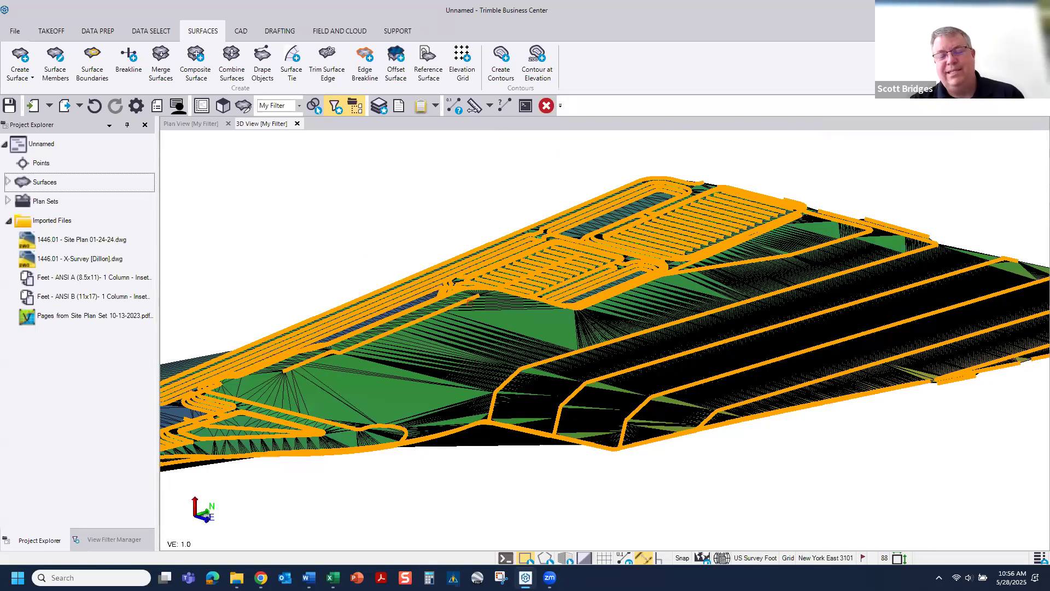
pyautogui.scroll(3, 514, 340)
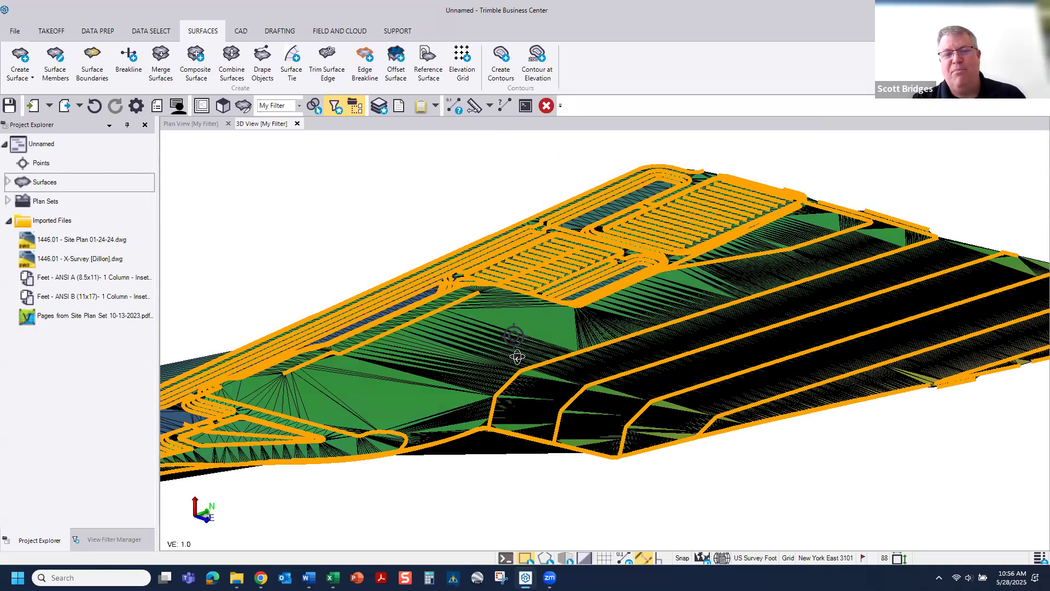
pyautogui.scroll(-1, 514, 336)
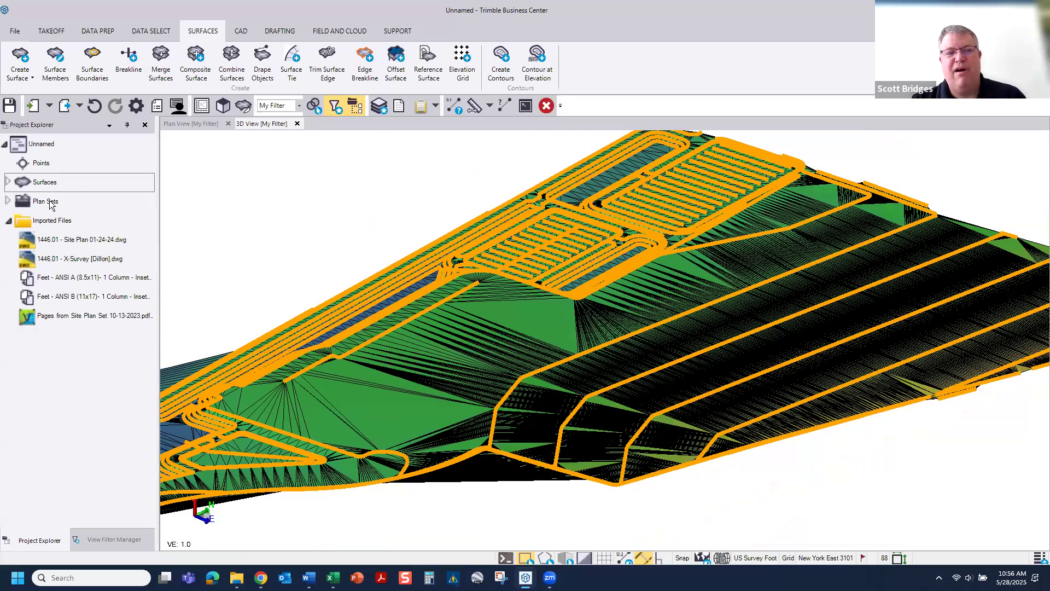
pyautogui.click(8, 181)
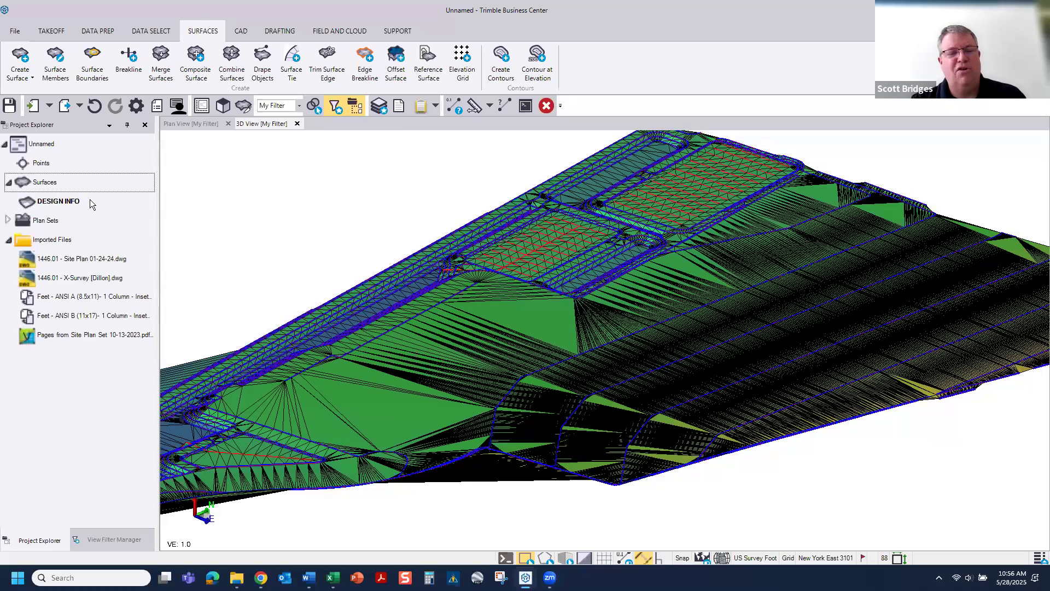
pyautogui.click(89, 202)
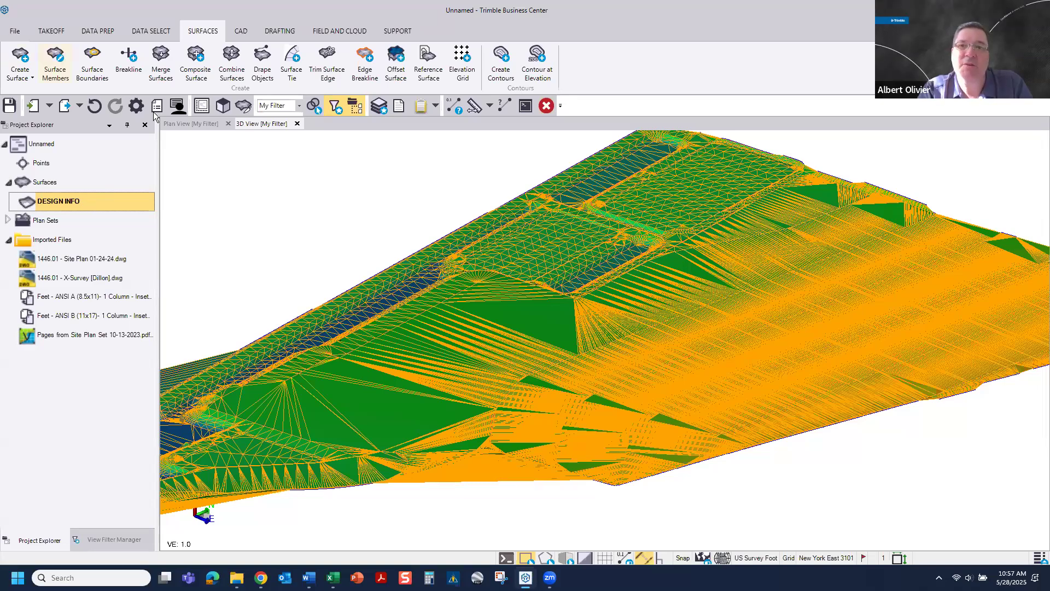
pyautogui.scroll(3, 481, 284)
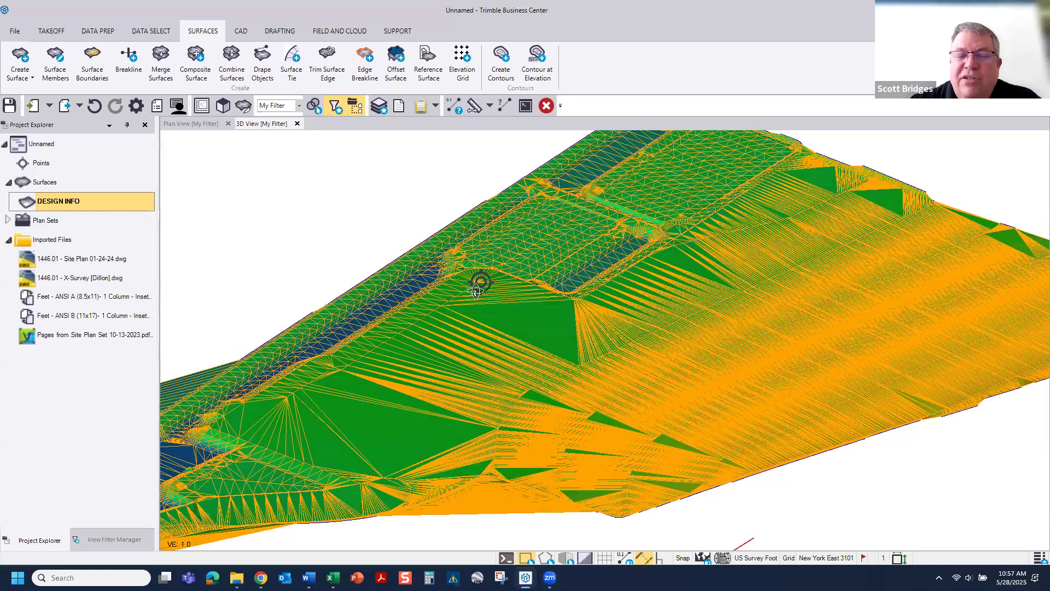
pyautogui.scroll(-1, 481, 282)
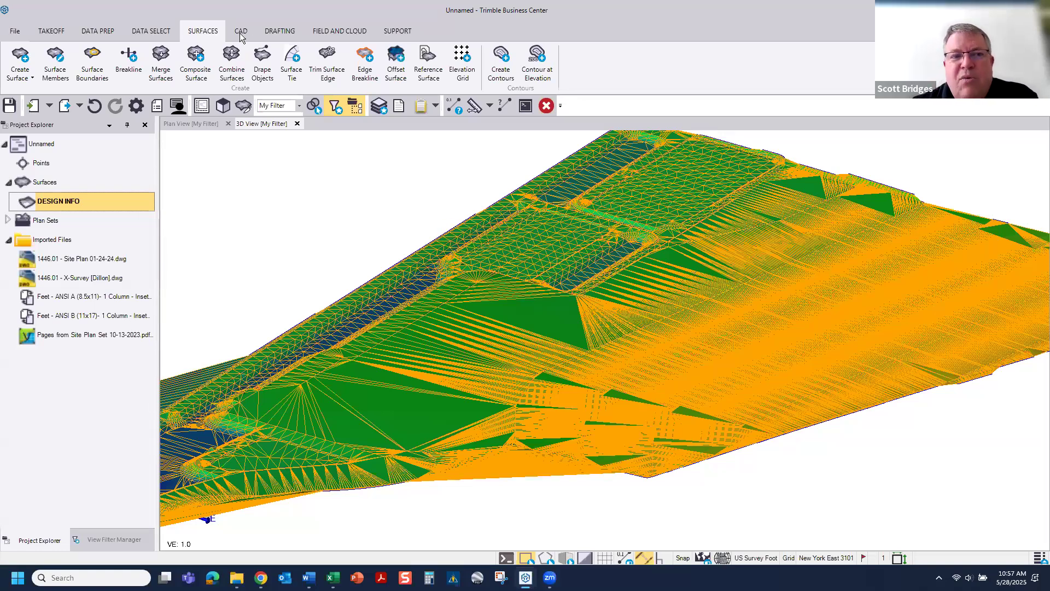
# - Examine the takeoff layers in the Design category of Categorize Layers, highlighting DESIGN - Curb, and display the project's view filter settings
pyautogui.click(58, 33)
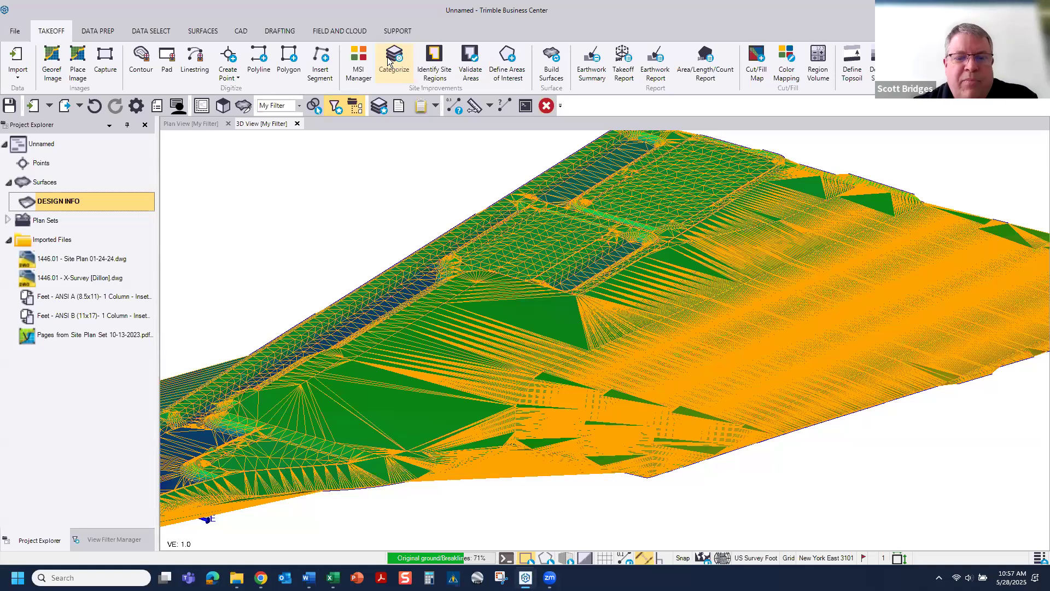
pyautogui.click(403, 68)
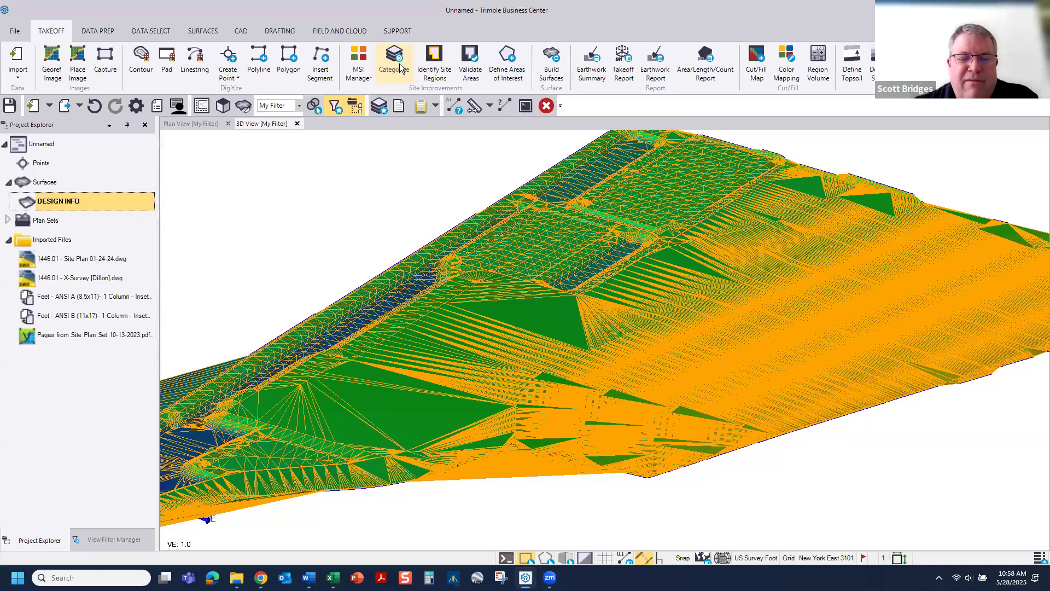
pyautogui.click(940, 214)
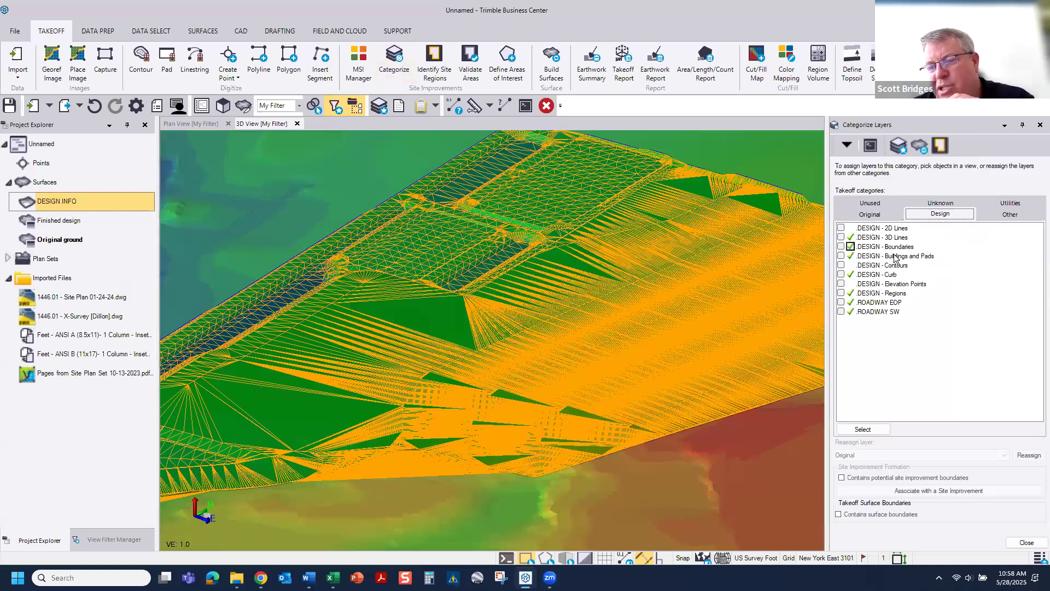
pyautogui.click(884, 275)
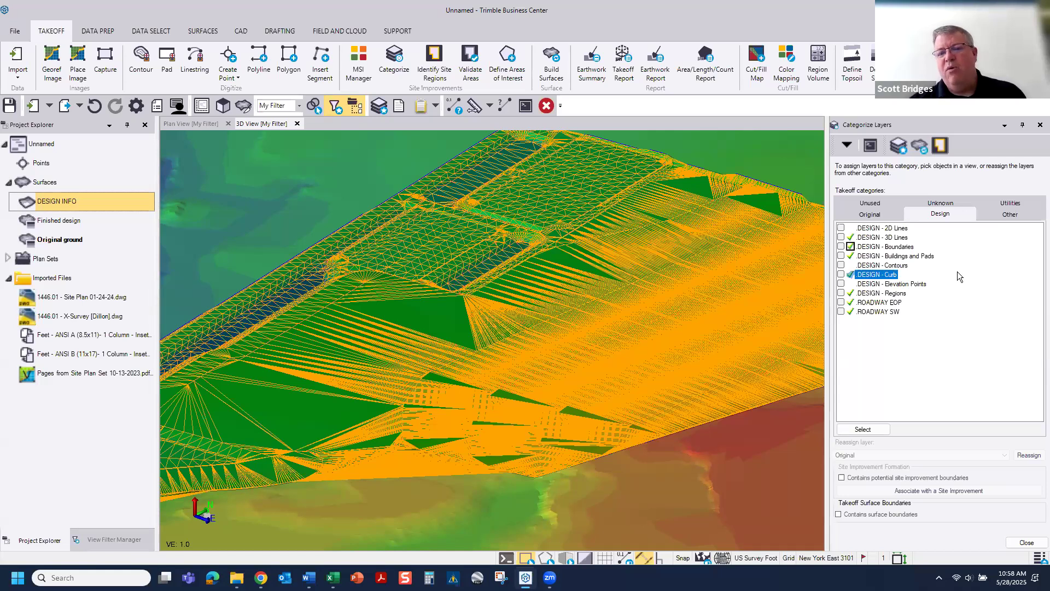
pyautogui.click(906, 275)
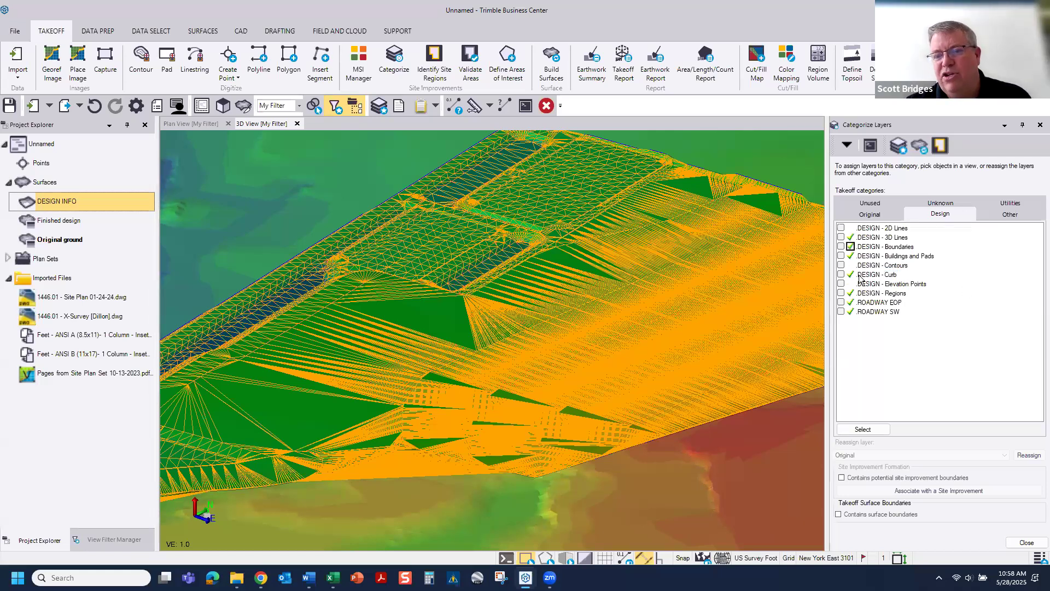
pyautogui.click(895, 277)
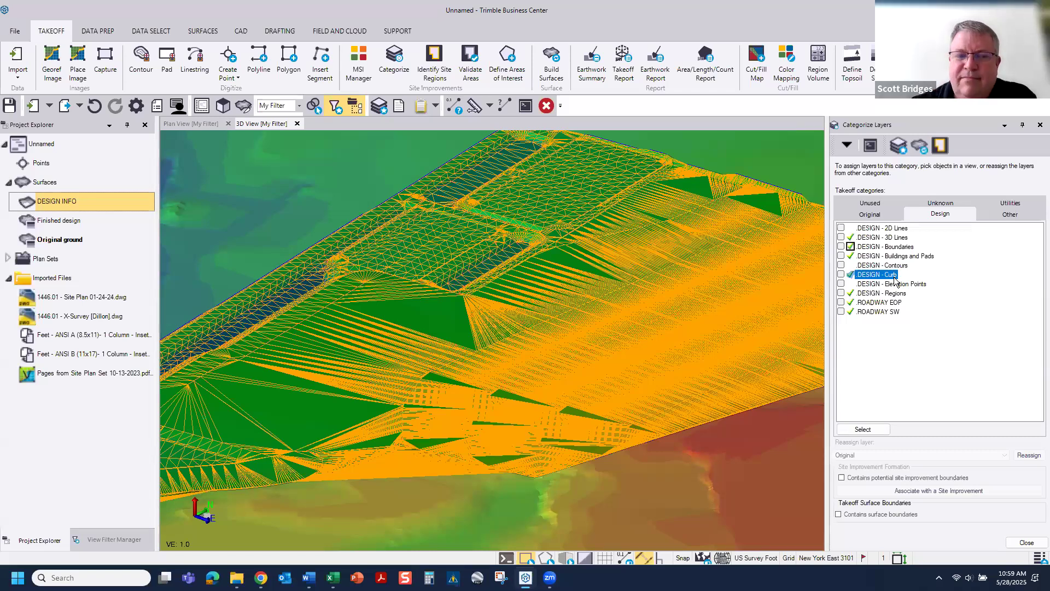
pyautogui.click(111, 543)
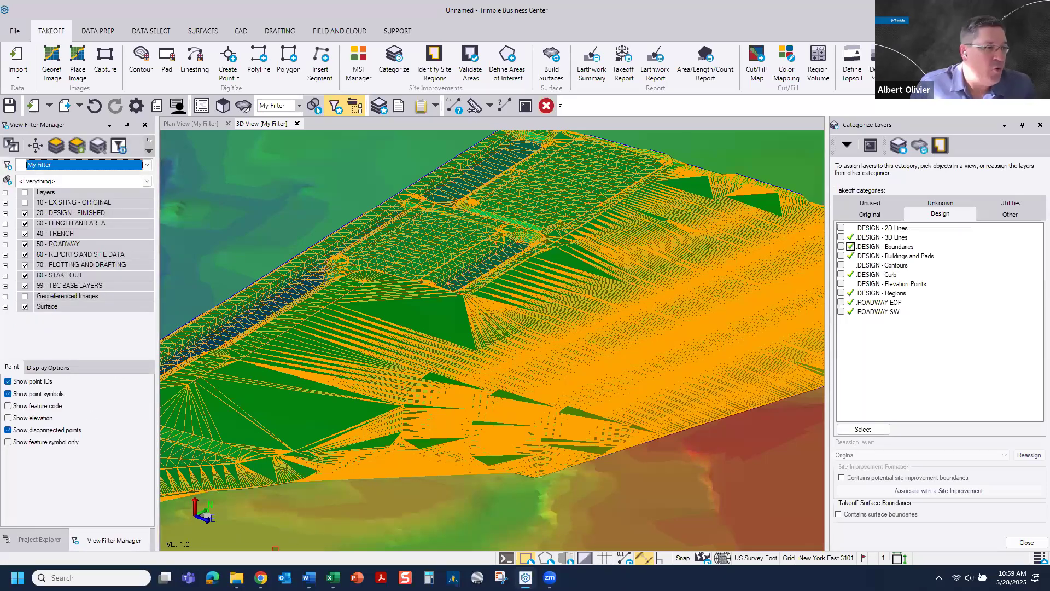
# - Switch to the Google Slides deck in Chrome and start the slideshow in Presenter view from the Live Demo slide, closing the separate presenter window
pyautogui.click(261, 577)
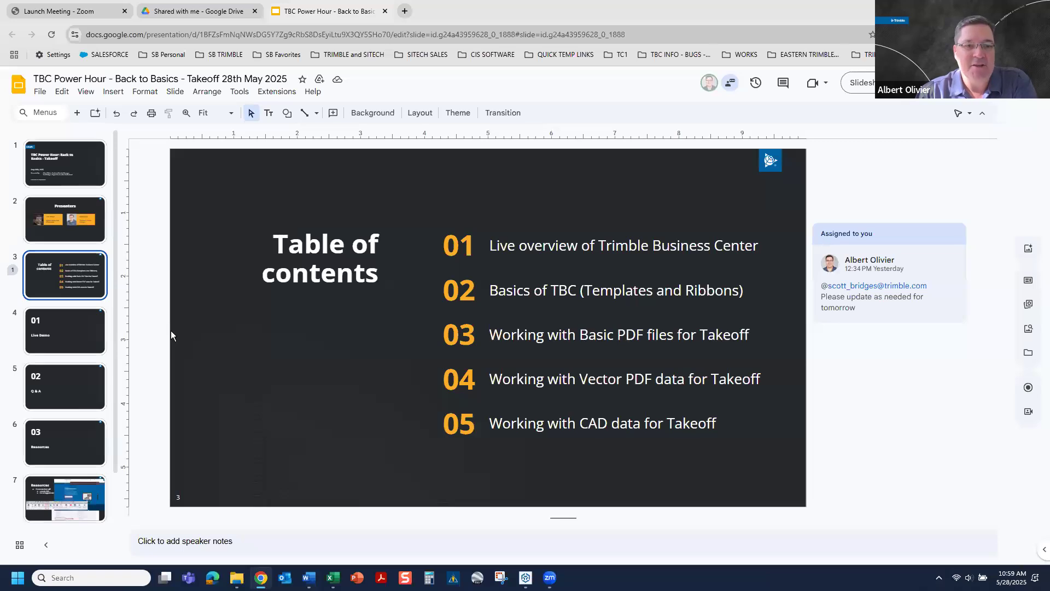
pyautogui.press('Down')
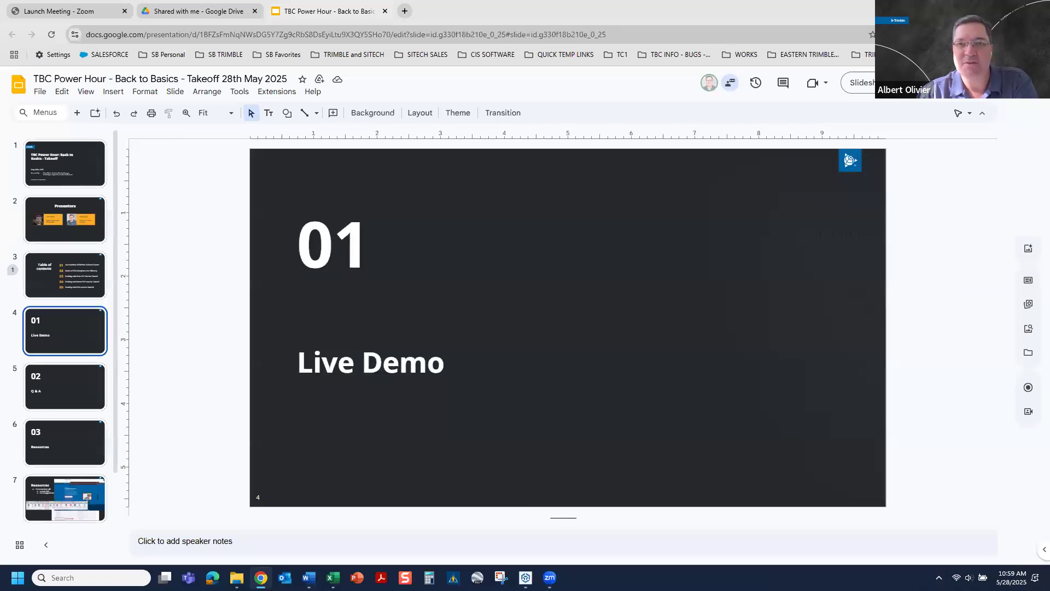
pyautogui.click(906, 82)
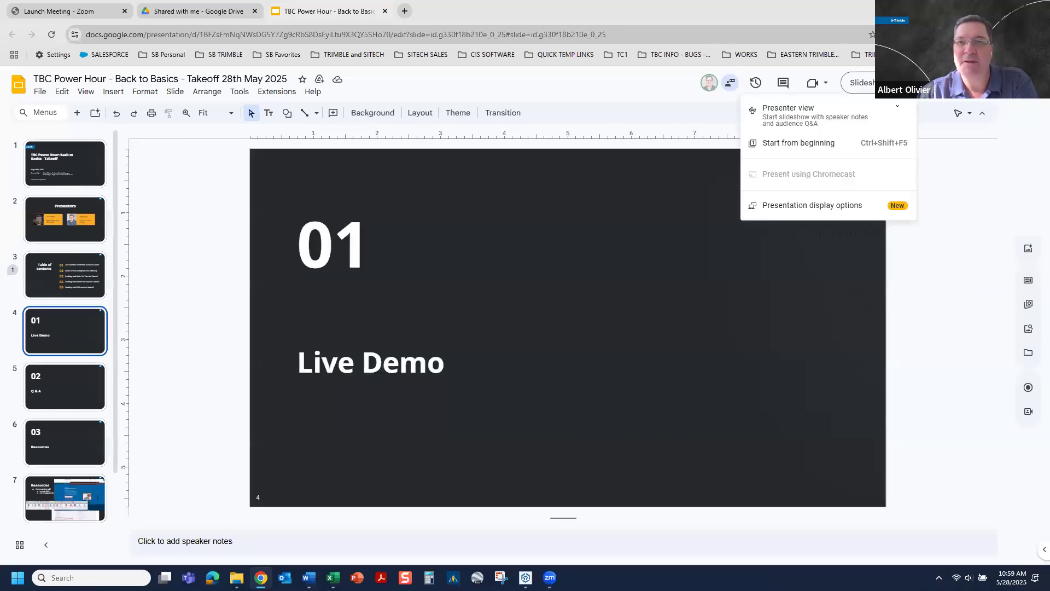
pyautogui.click(820, 116)
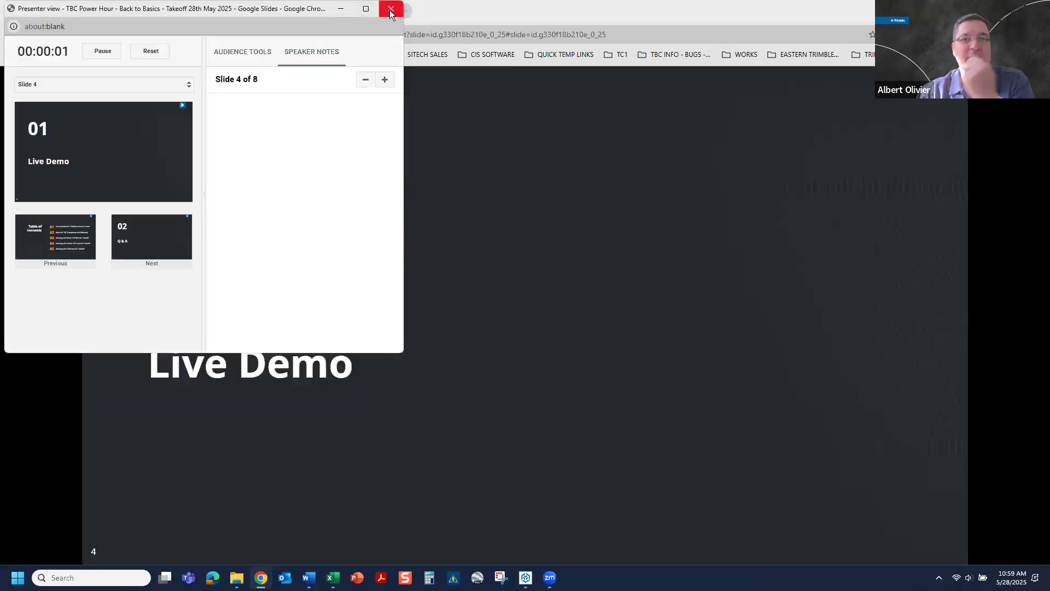
pyautogui.click(390, 9)
# - Advance the slideshow past the Q&A slide to slide 7, Resources, showing how to access Trimble Business Center support
pyautogui.press('Right')
pyautogui.press('Right')
pyautogui.press('Right')
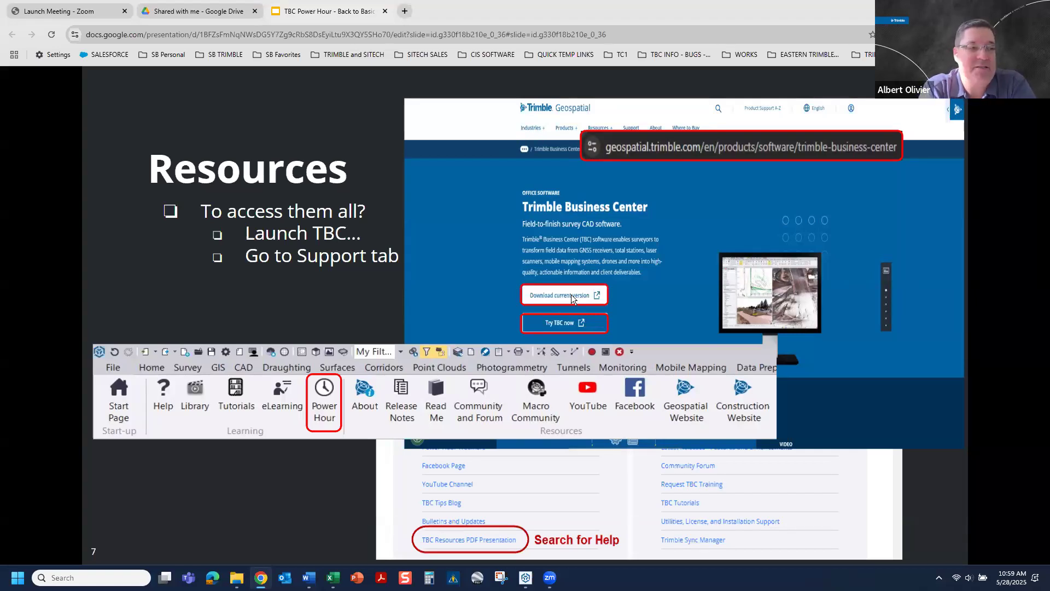
pyautogui.press('Right')
pyautogui.press('Left')
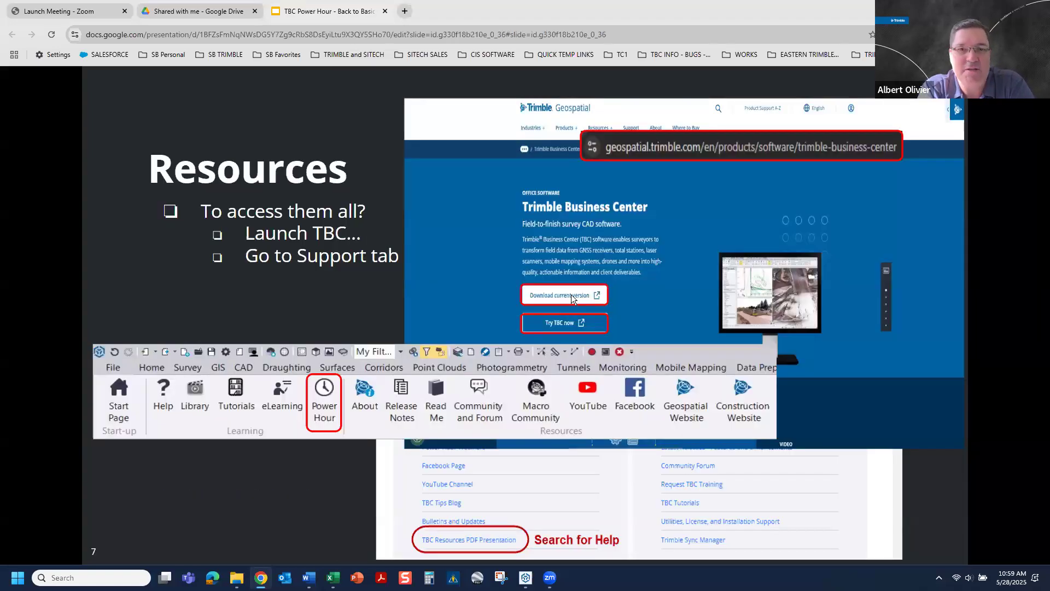